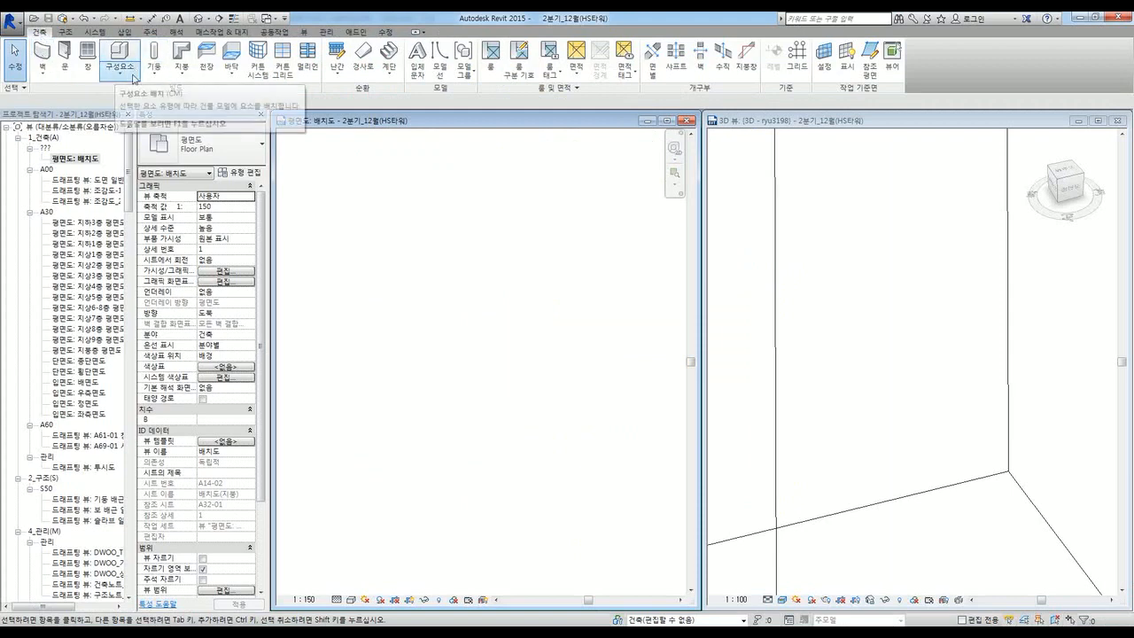
# Step: Place an RPC 여자 Cynthia figure near the centre of the site plan
pyautogui.click(119, 78)
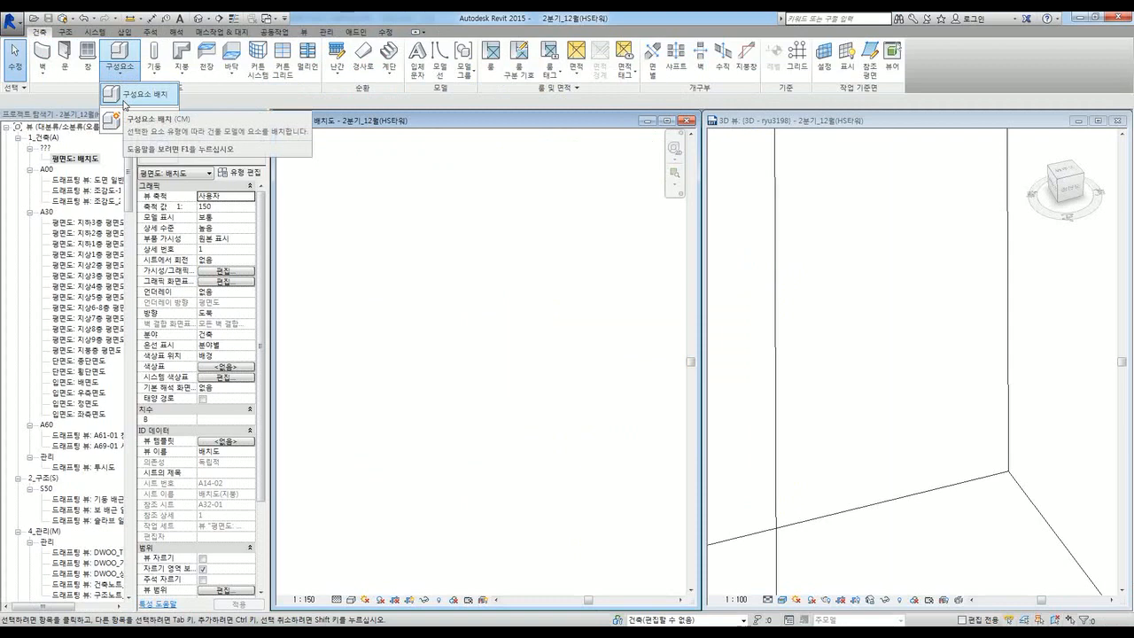
pyautogui.click(126, 97)
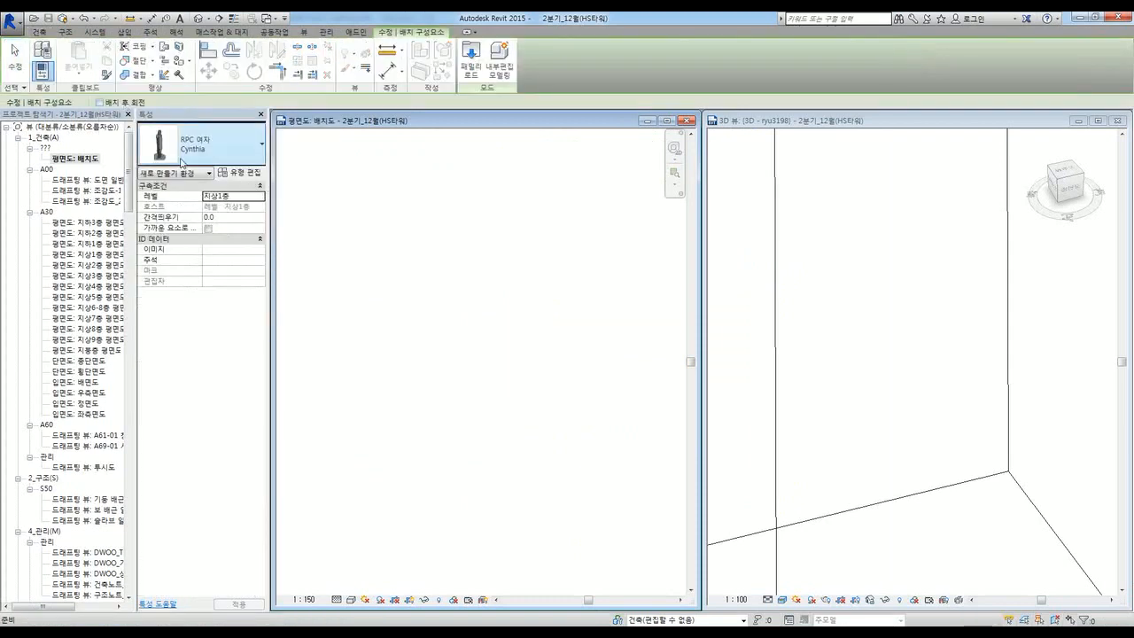
pyautogui.click(195, 158)
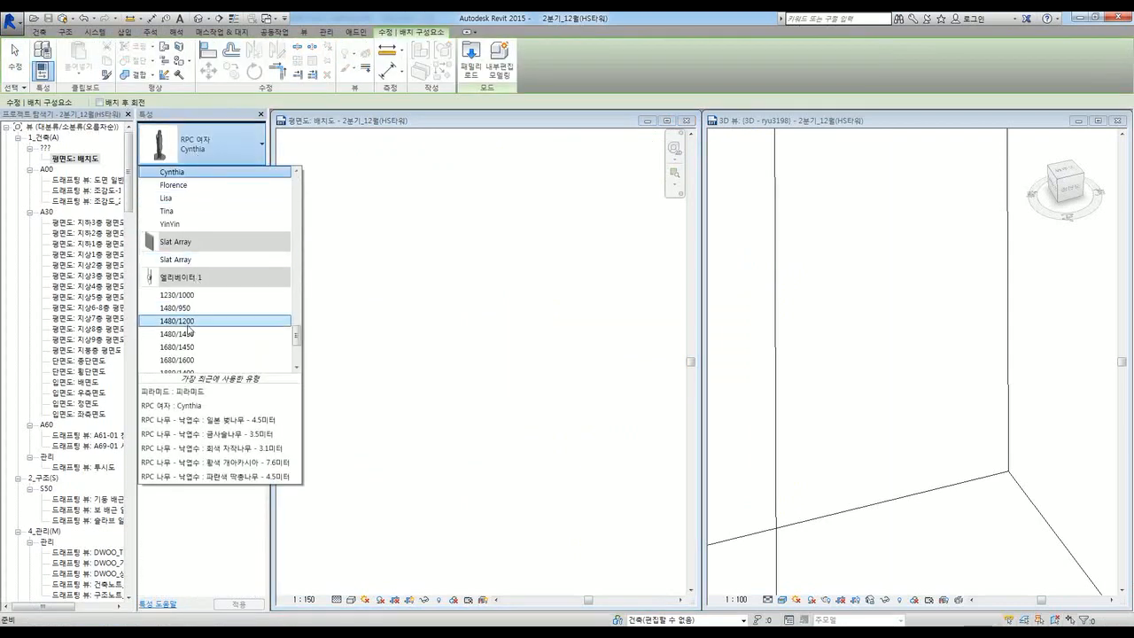
pyautogui.scroll(-3, 213, 319)
pyautogui.scroll(4, 197, 337)
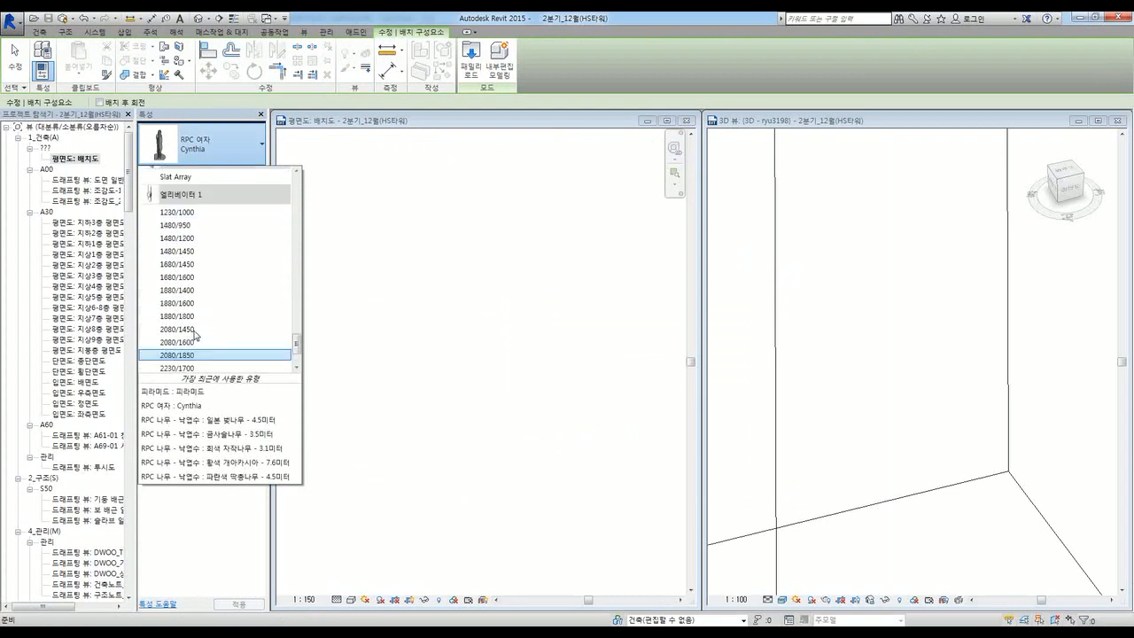
pyautogui.scroll(6, 197, 334)
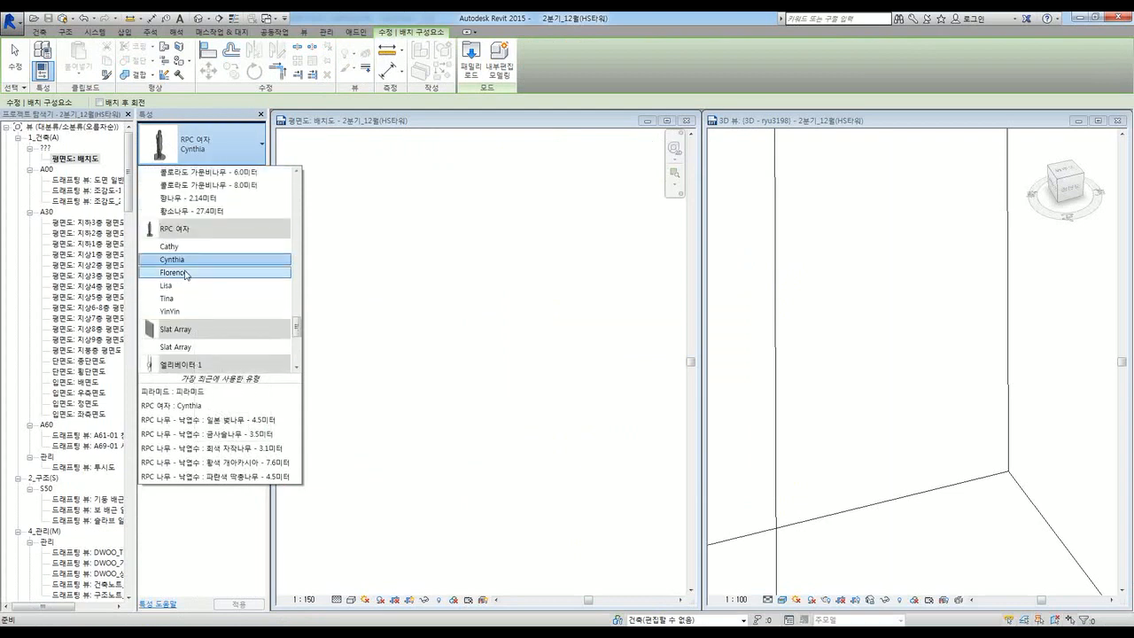
pyautogui.click(182, 257)
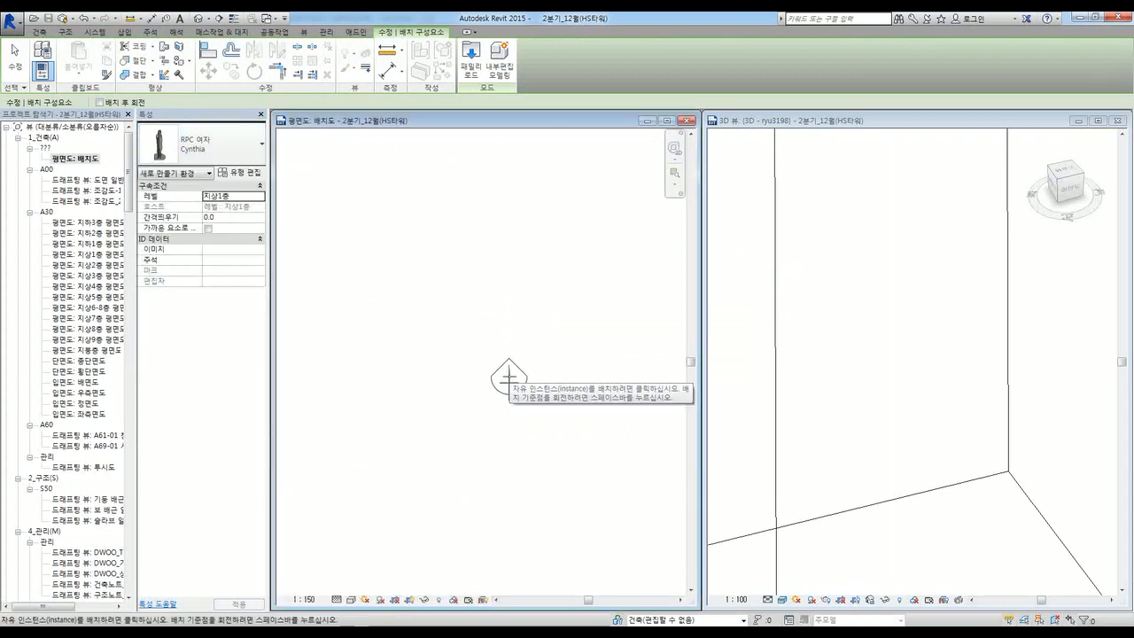
pyautogui.click(510, 379)
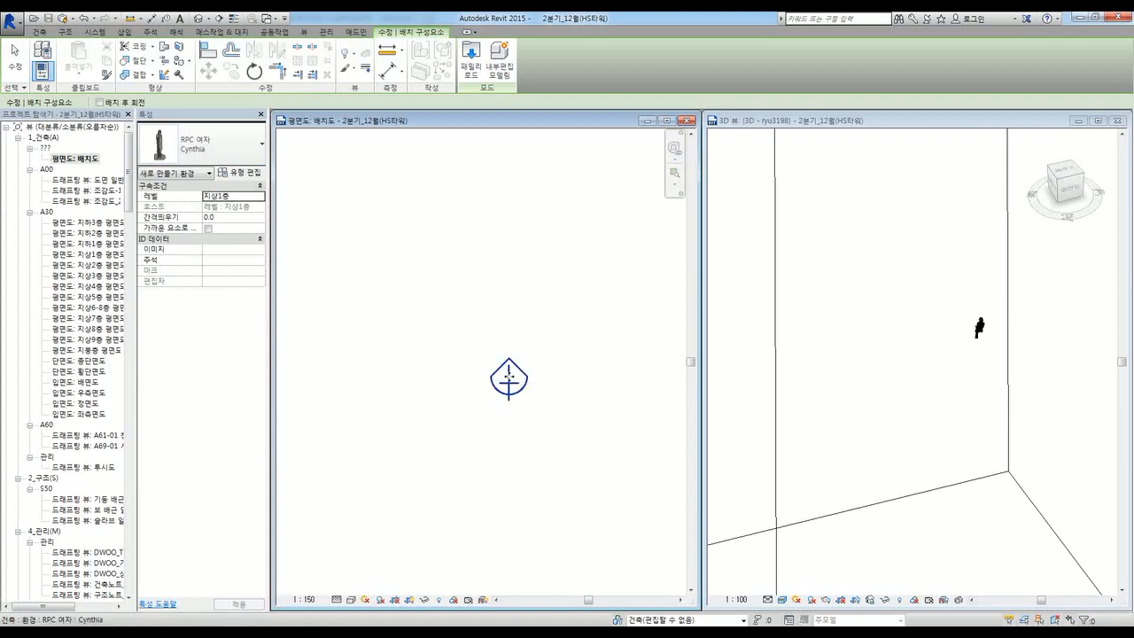
# Step: Check the seated figure in the 3D view, then return to the floor plan
pyautogui.click(888, 360)
pyautogui.press('Escape')
pyautogui.scroll(6, 994, 333)
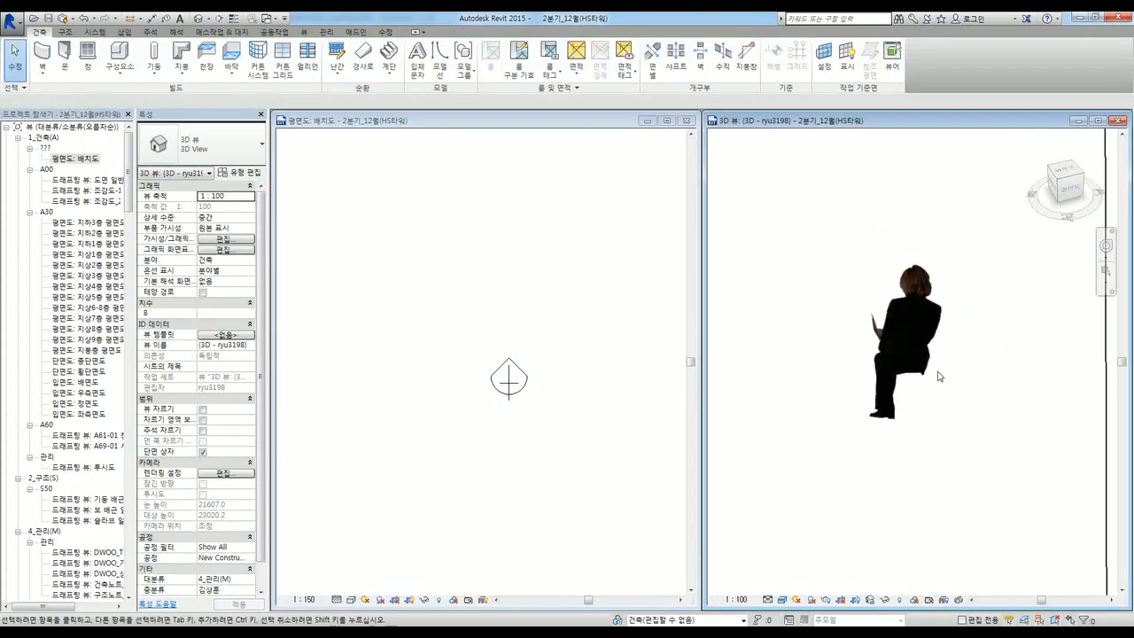
pyautogui.scroll(-6, 922, 415)
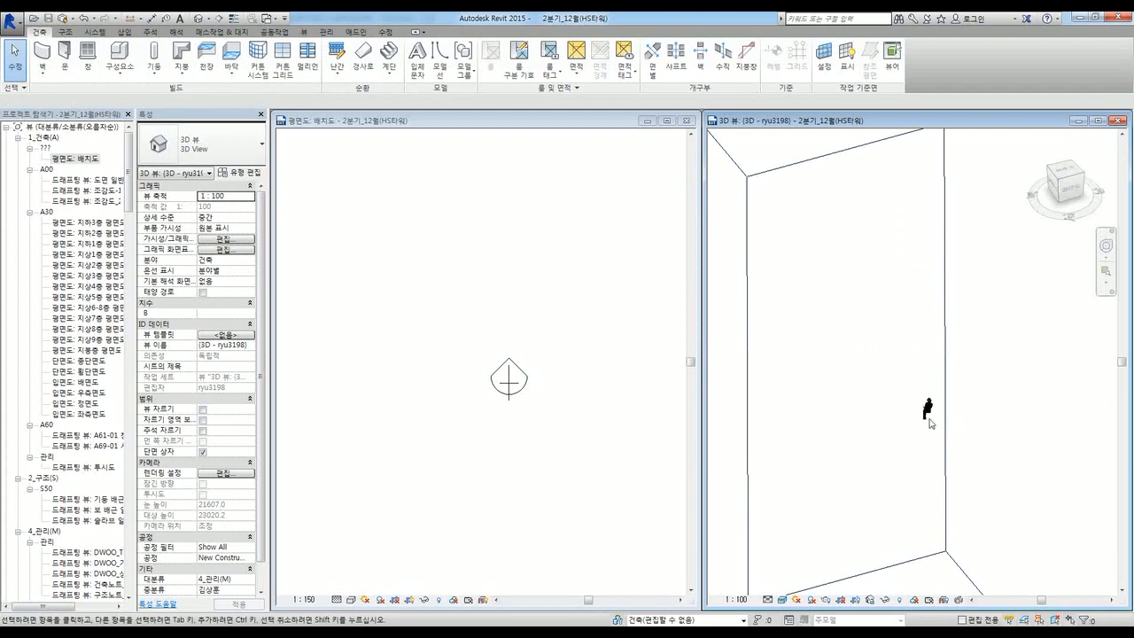
pyautogui.scroll(3, 932, 419)
pyautogui.click(448, 455)
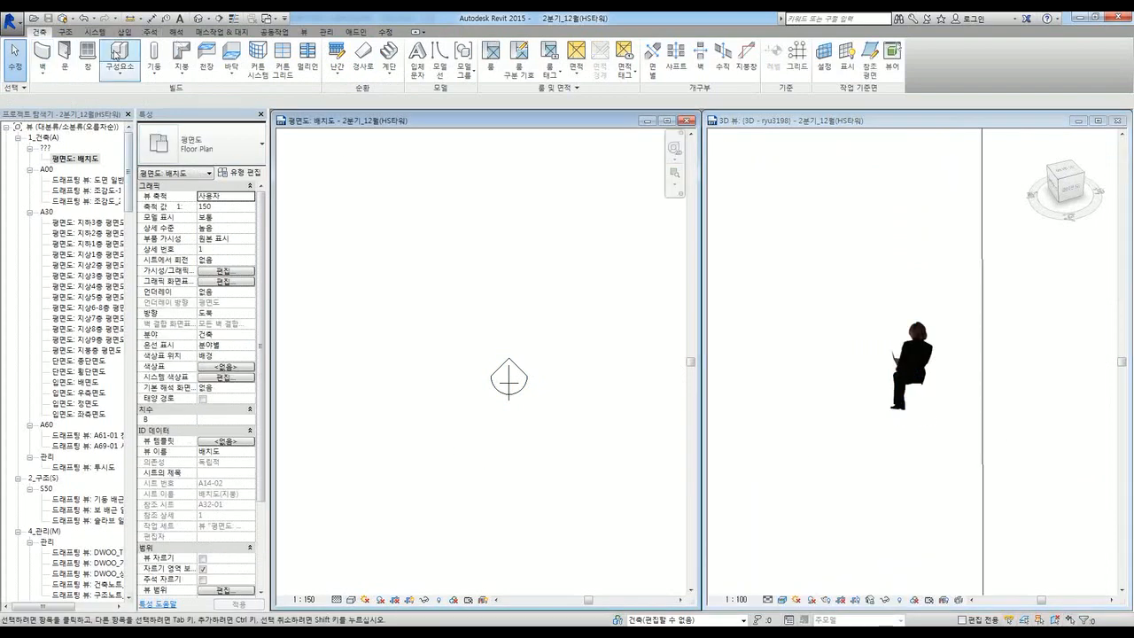
# Step: Place a DWOO_FU_사무의자 office chair under the seated woman figure
pyautogui.click(119, 55)
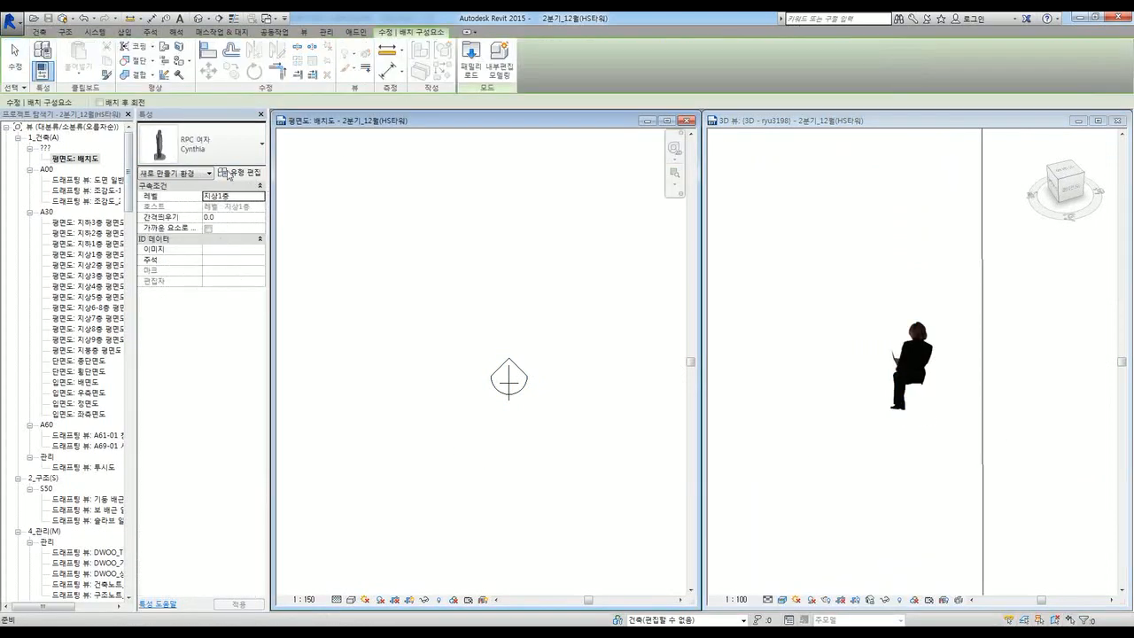
pyautogui.click(221, 146)
pyautogui.scroll(-3, 283, 275)
pyautogui.moveTo(296, 278); pyautogui.dragTo(296, 183)
pyautogui.click(232, 200)
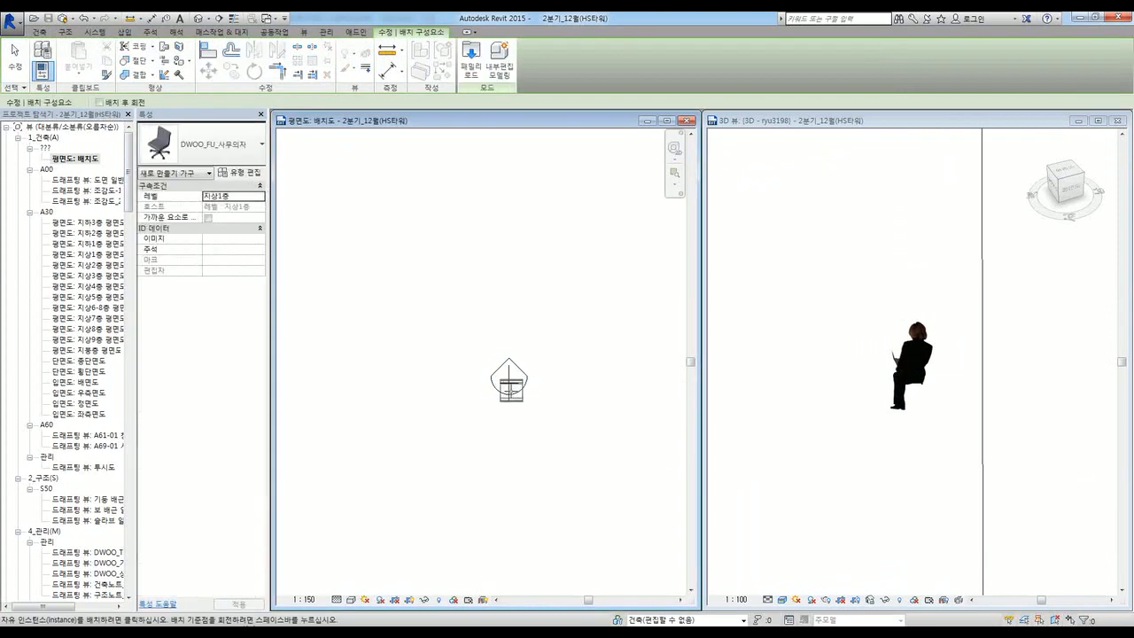
pyautogui.click(505, 387)
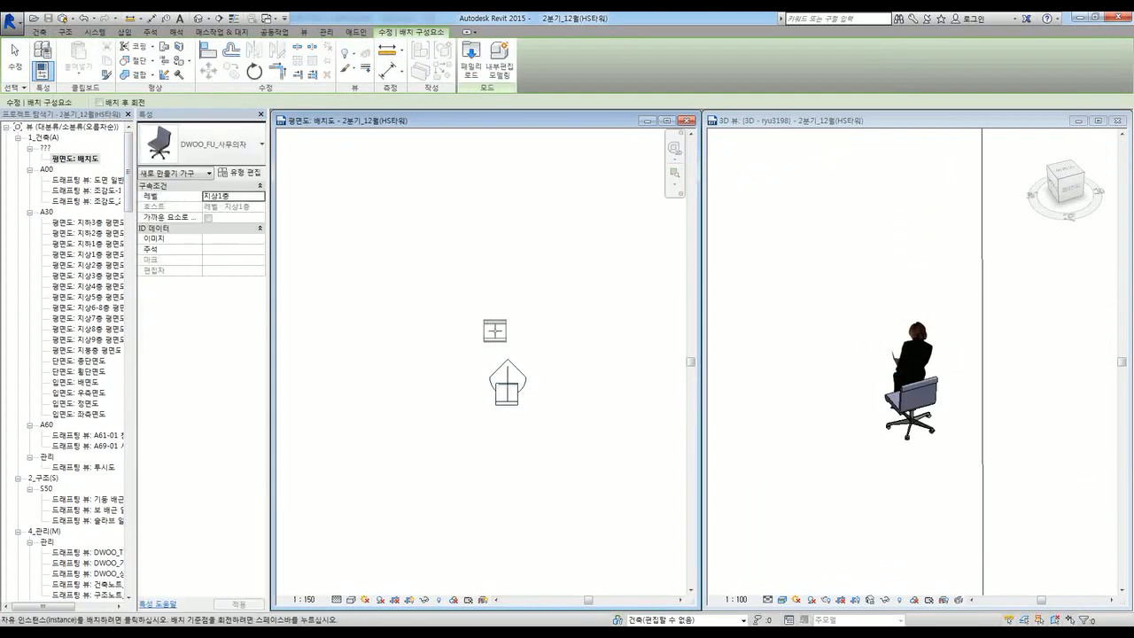
pyautogui.press('Escape')
# Step: Orbit the 3D view to check the chair and figure, then return to the plan
pyautogui.click(851, 433)
pyautogui.keyDown('shift'); pyautogui.moveTo(939, 458); pyautogui.dragTo(974, 463, button='middle'); pyautogui.keyUp('shift')
pyautogui.scroll(5, 974, 463)
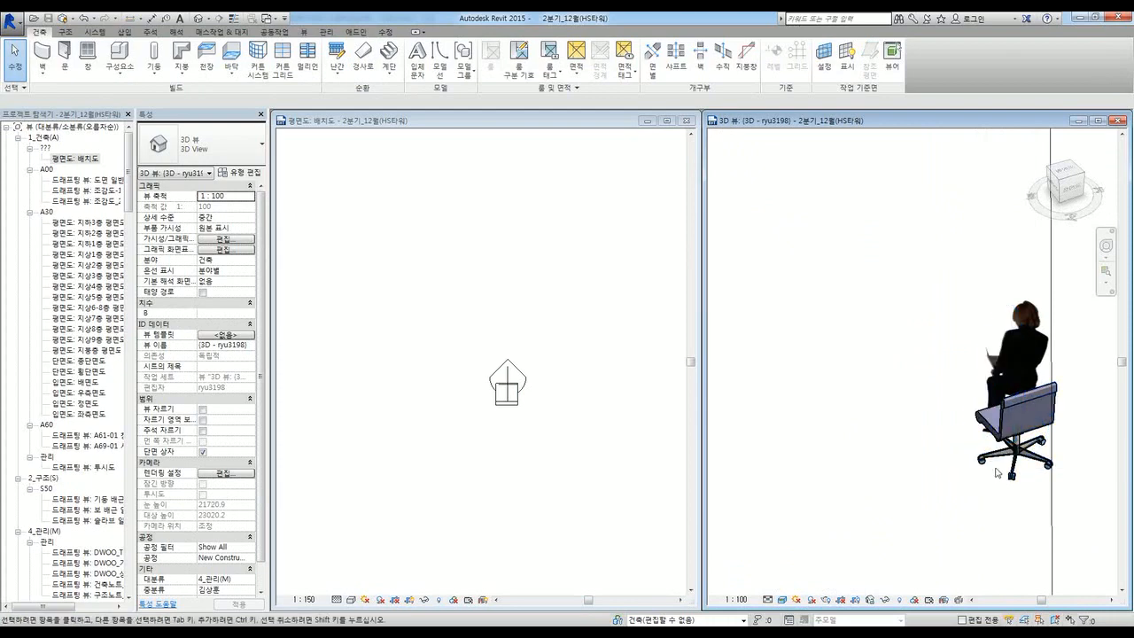
pyautogui.click(414, 340)
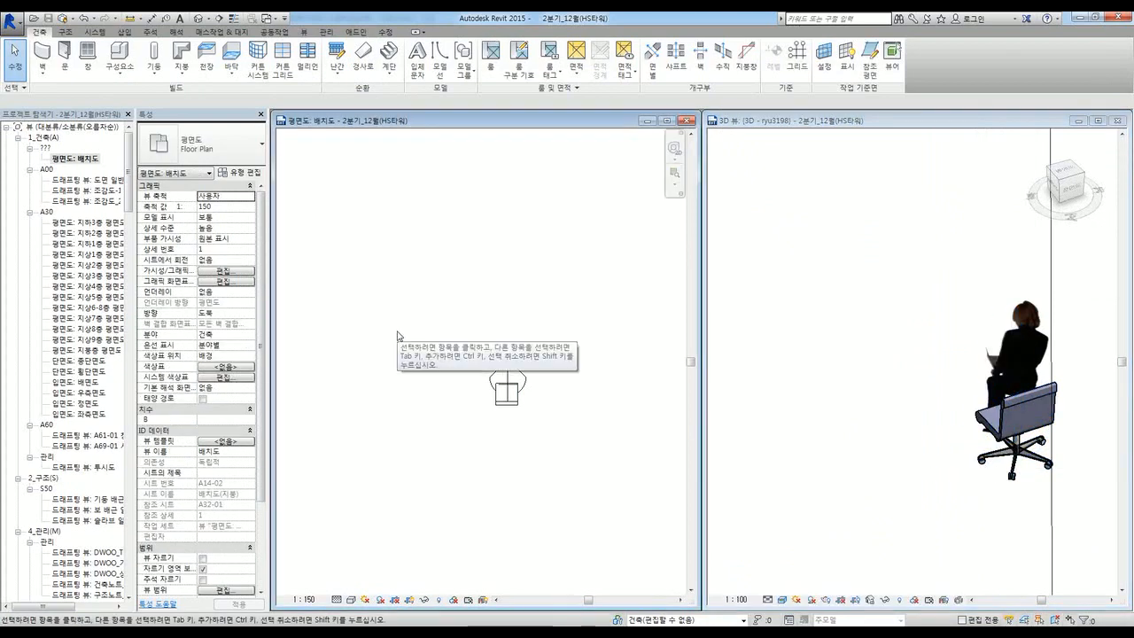
# Step: Show the Component options Place a Component and Model In-Place
pyautogui.click(120, 71)
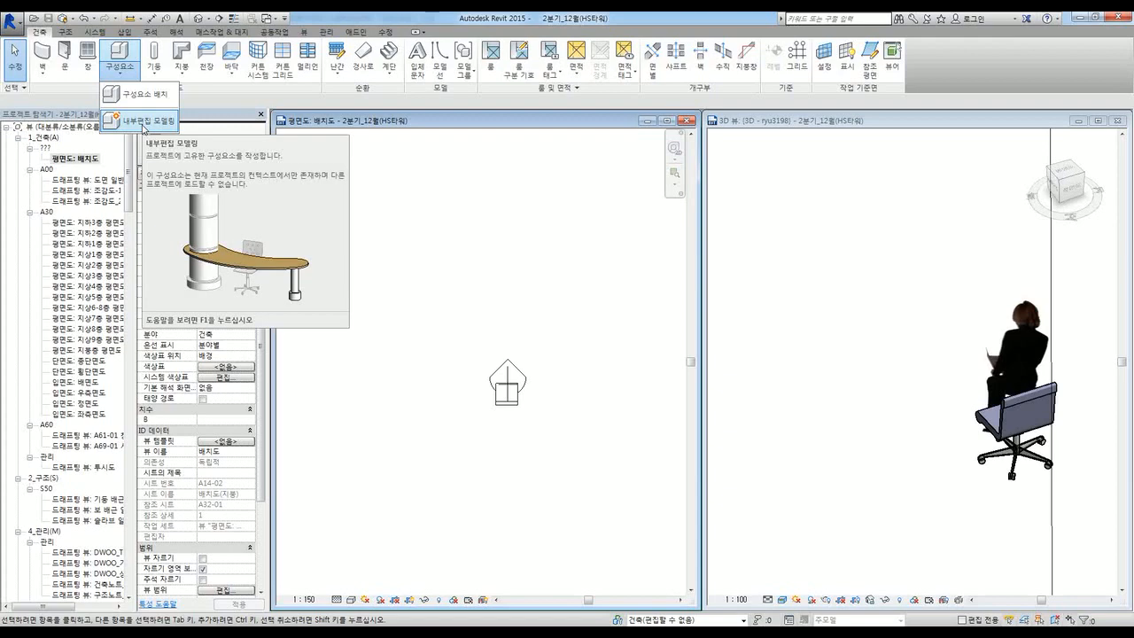
# Step: Start a Model In-Place family in the 기둥 (Columns) category
pyautogui.click(148, 123)
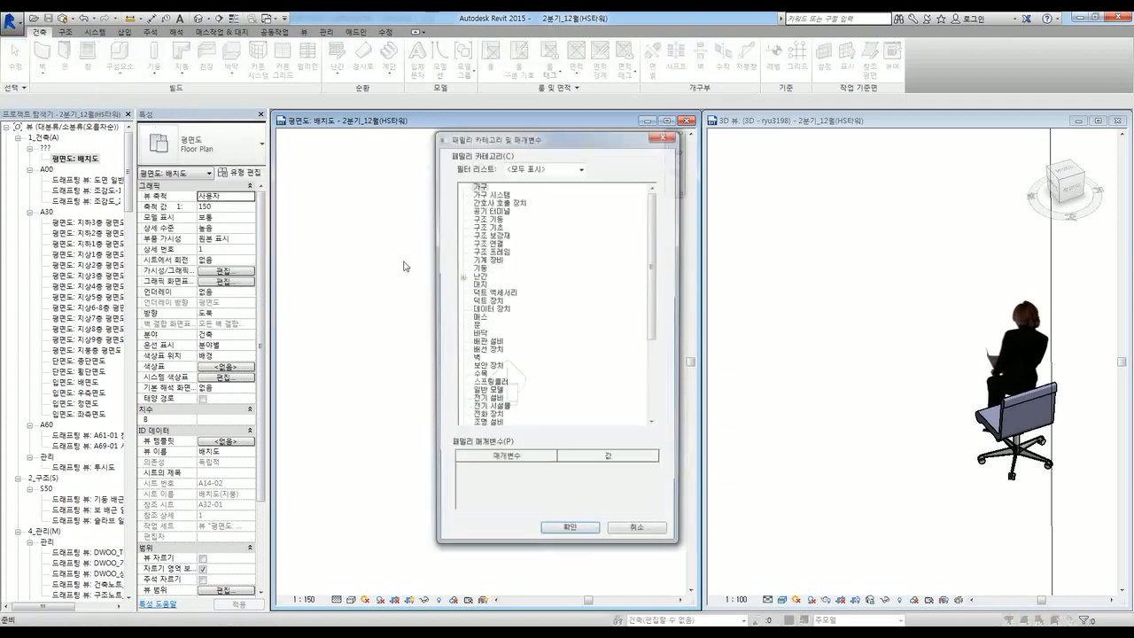
pyautogui.moveTo(459, 137); pyautogui.dragTo(432, 100)
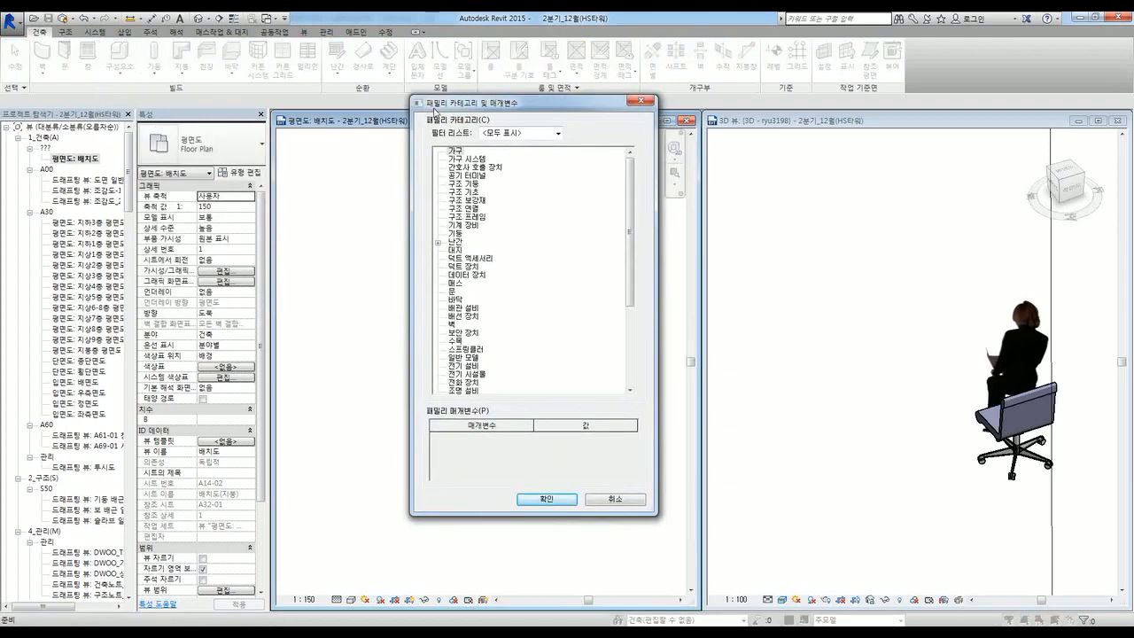
pyautogui.moveTo(492, 515); pyautogui.dragTo(493, 605)
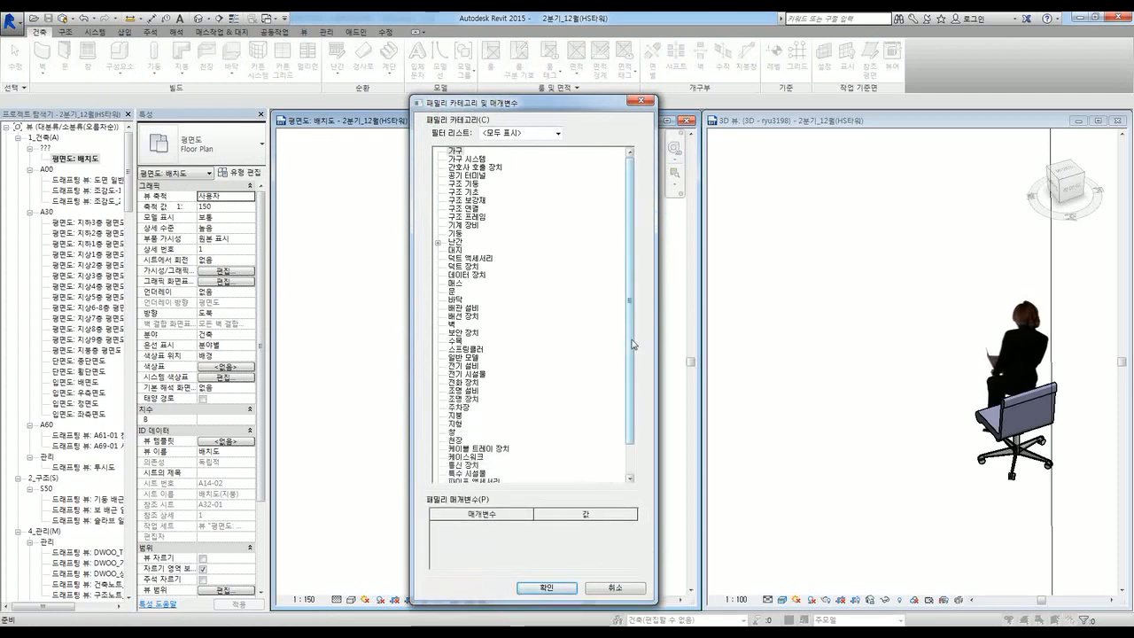
pyautogui.moveTo(632, 341); pyautogui.dragTo(629, 307)
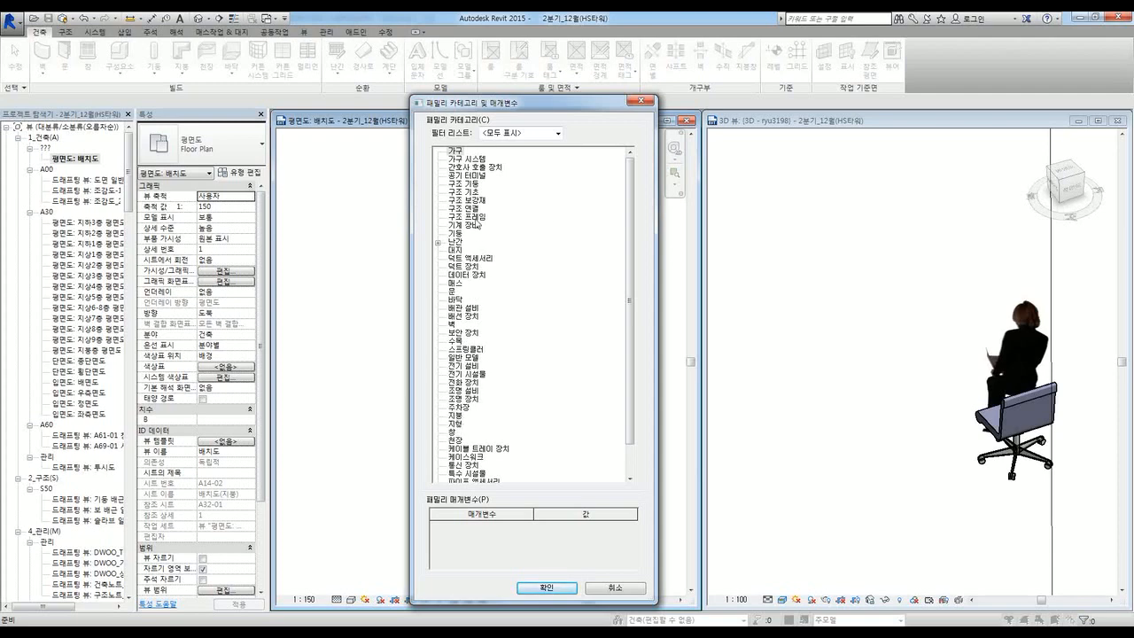
pyautogui.moveTo(636, 304); pyautogui.dragTo(629, 261)
pyautogui.click(454, 234)
pyautogui.click(547, 588)
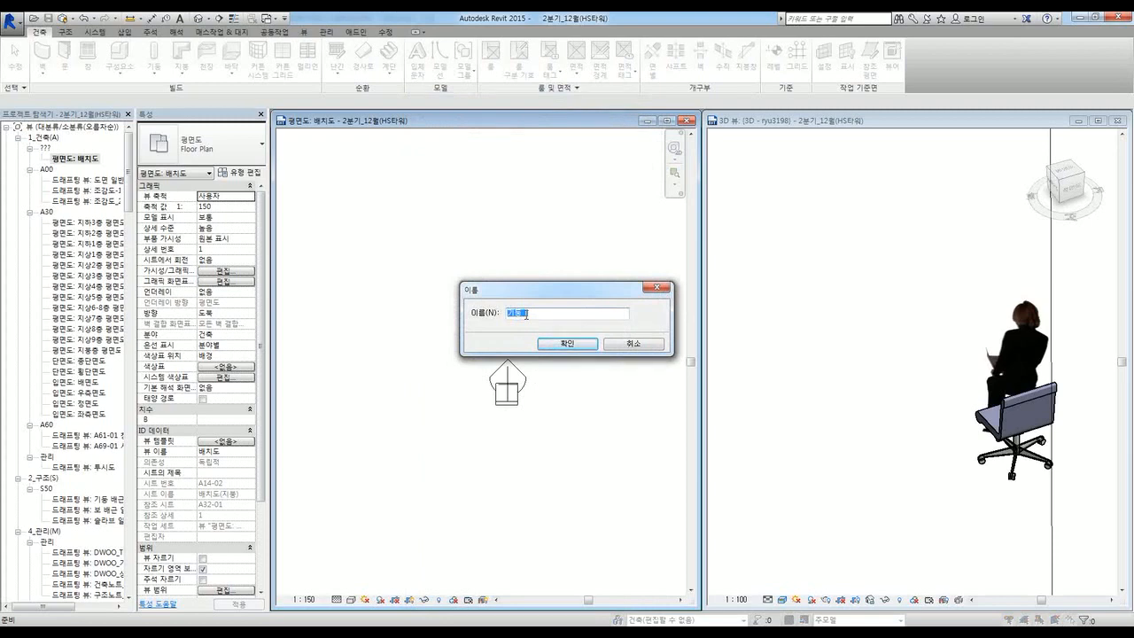
# Step: Name the in-place family 사선기둥 and begin editing it
pyautogui.write('기둥')
pyautogui.press('BackSpace')
pyautogui.press('BackSpace')
pyautogui.press('BackSpace')
pyautogui.press('BackSpace')
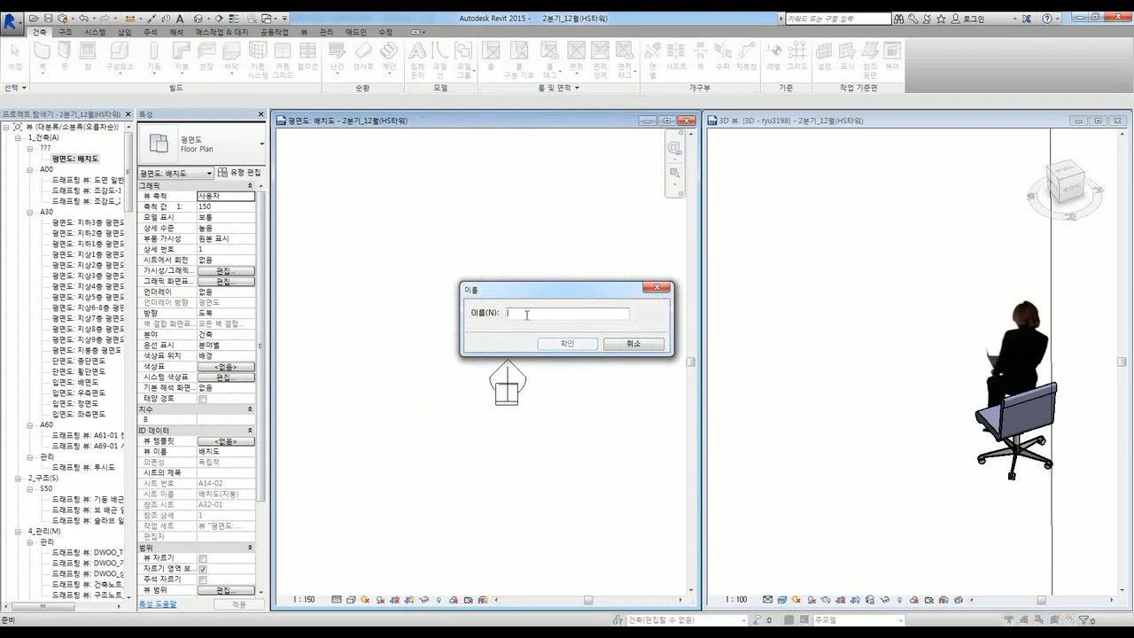
pyautogui.write('사선ㄱㅣ둥')
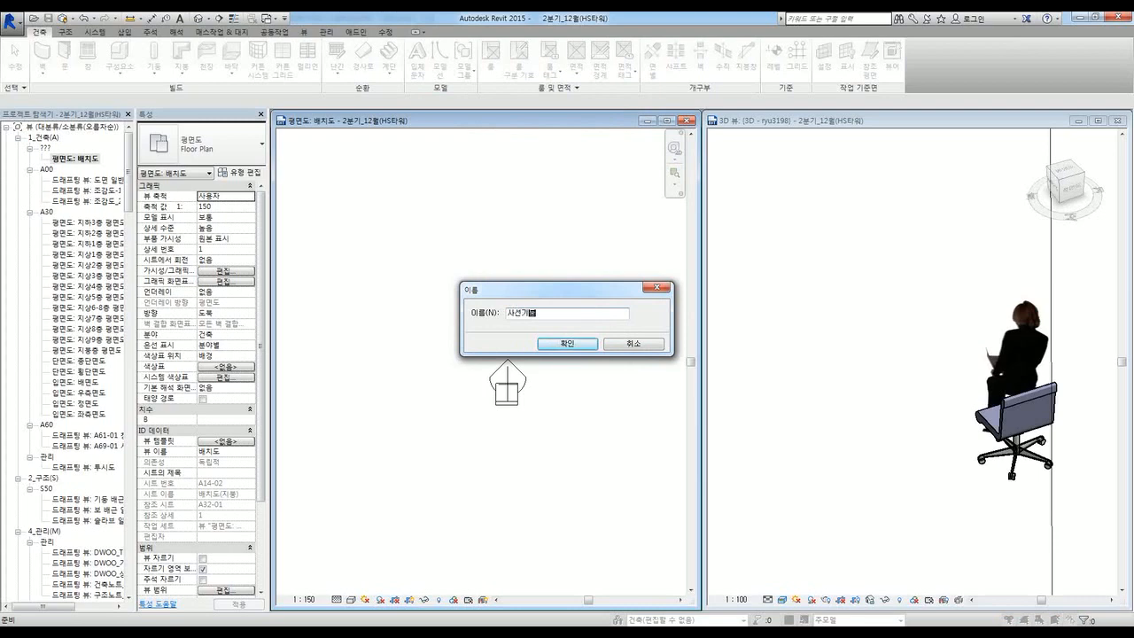
pyautogui.click(543, 344)
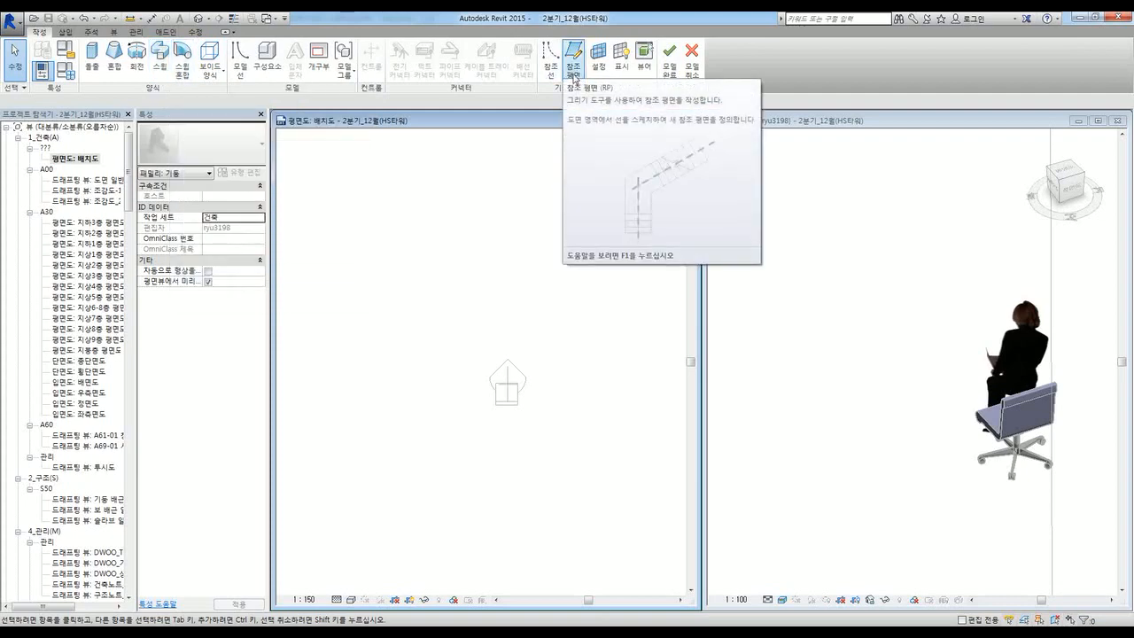
pyautogui.middleClick(539, 384)
pyautogui.scroll(-2, 473, 372)
pyautogui.scroll(2, 481, 384)
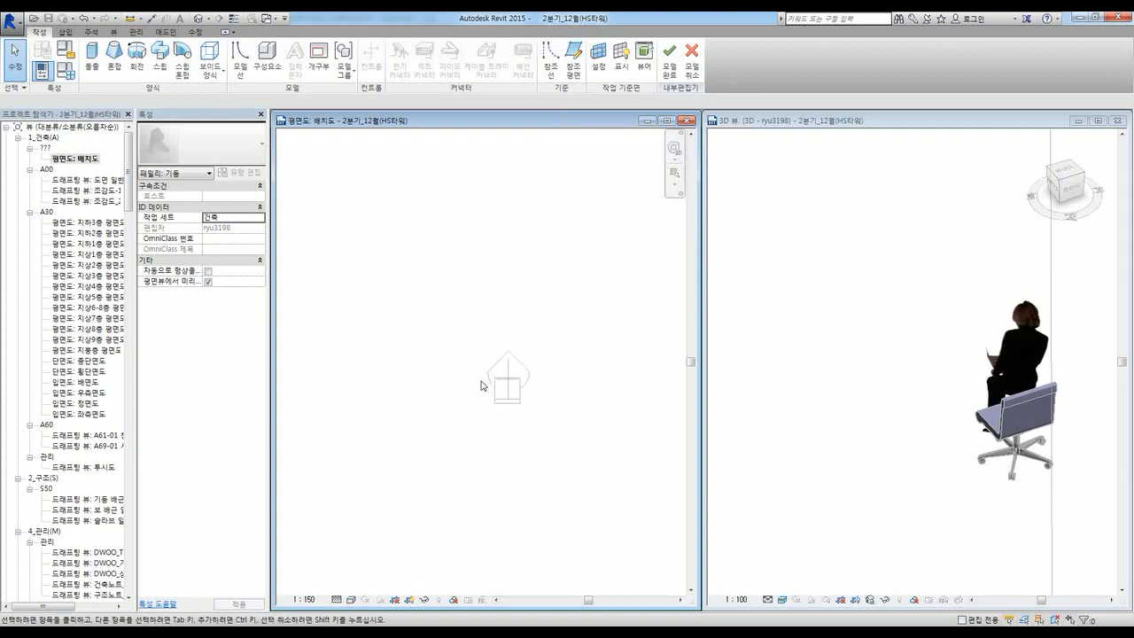
pyautogui.moveTo(489, 392); pyautogui.dragTo(454, 402, button='middle')
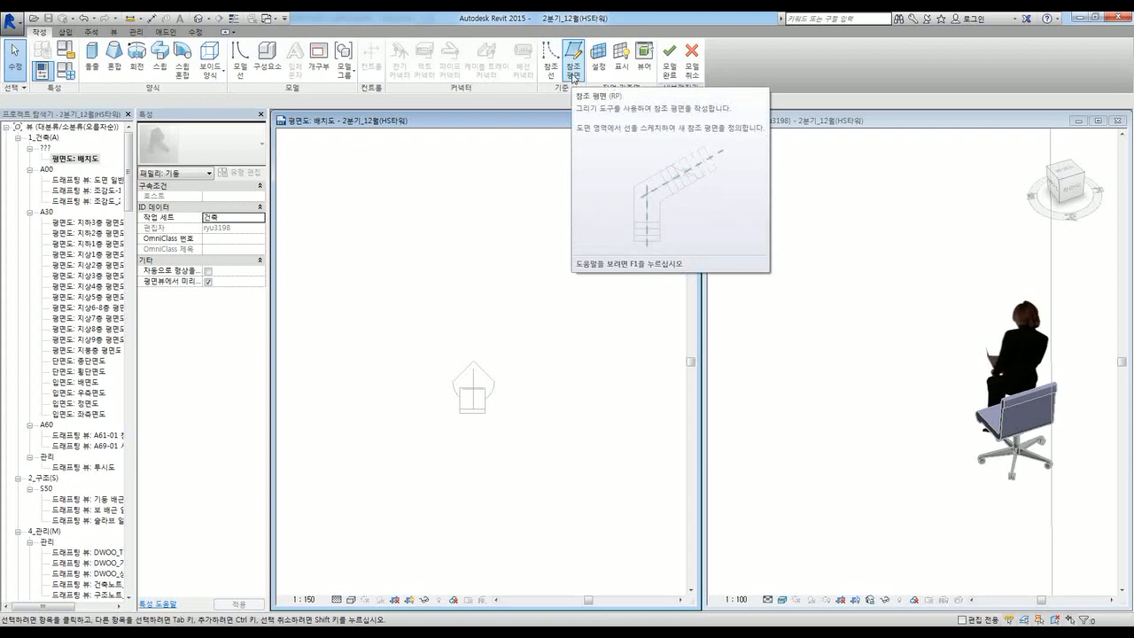
# Step: Draw two crossing reference planes, then cancel and discard the 사선기둥 in-place family
pyautogui.click(575, 80)
pyautogui.click(353, 344)
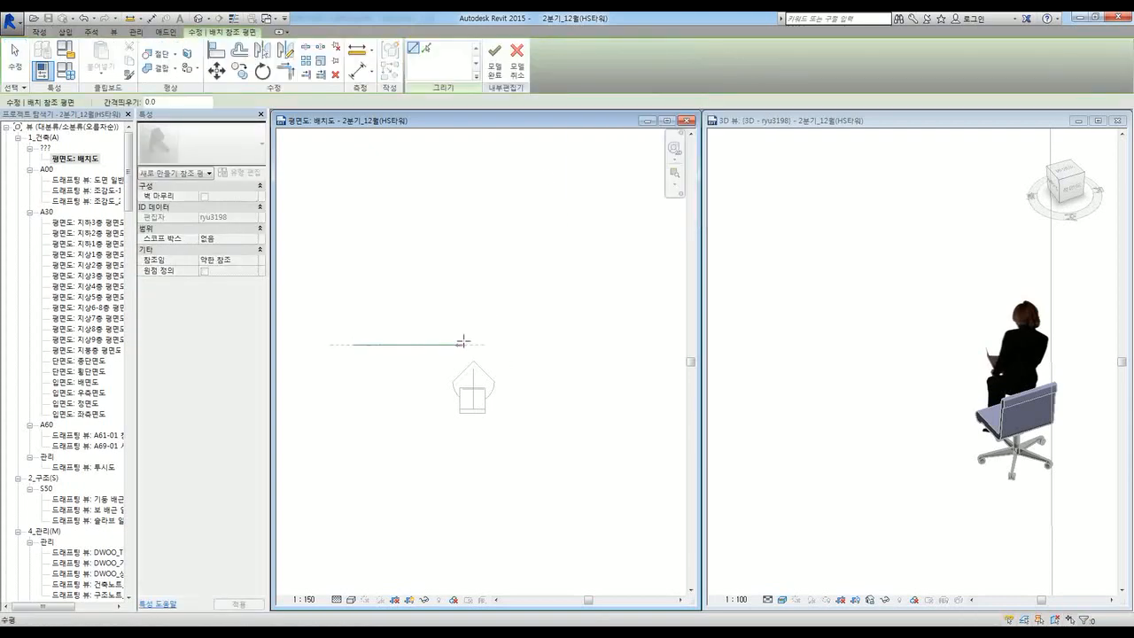
pyautogui.click(613, 343)
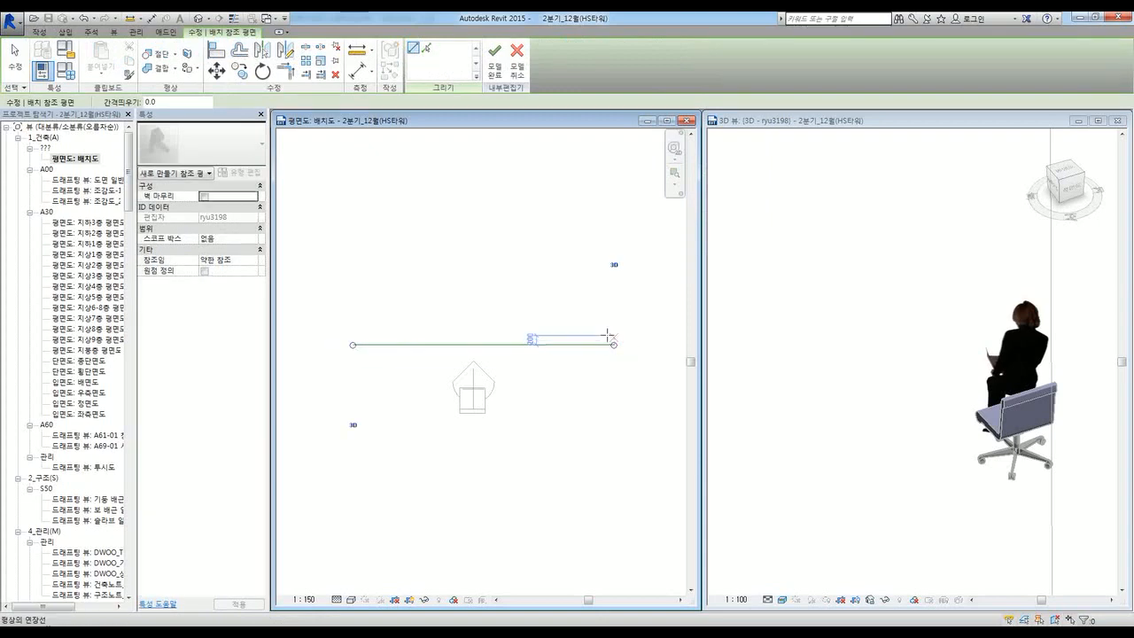
pyautogui.click(422, 220)
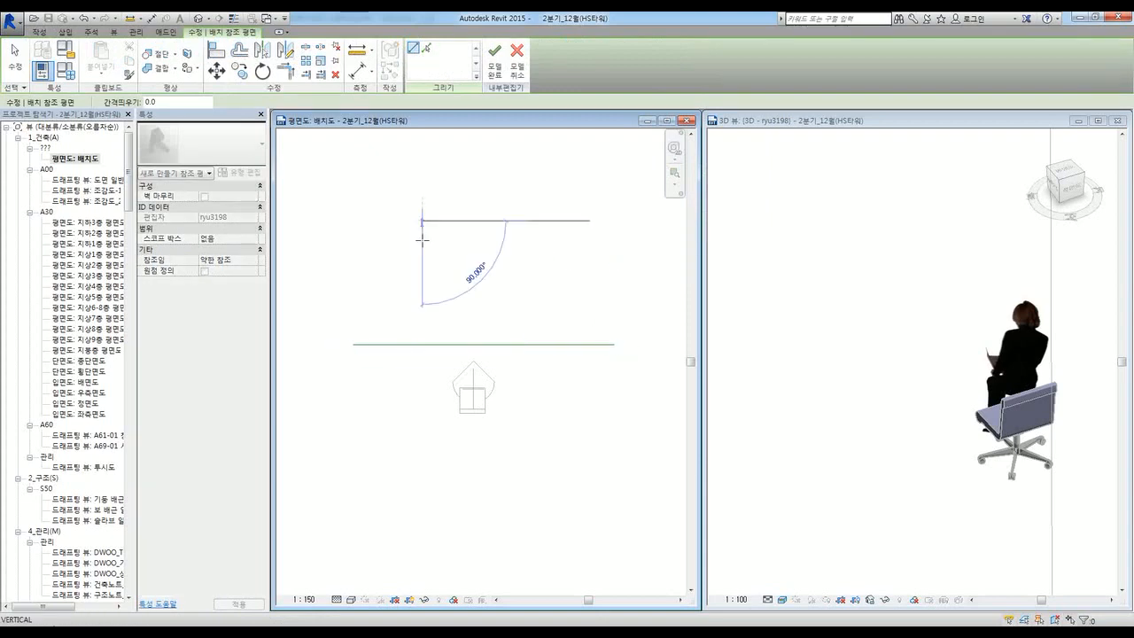
pyautogui.click(422, 501)
pyautogui.press('Escape')
pyautogui.press('Escape')
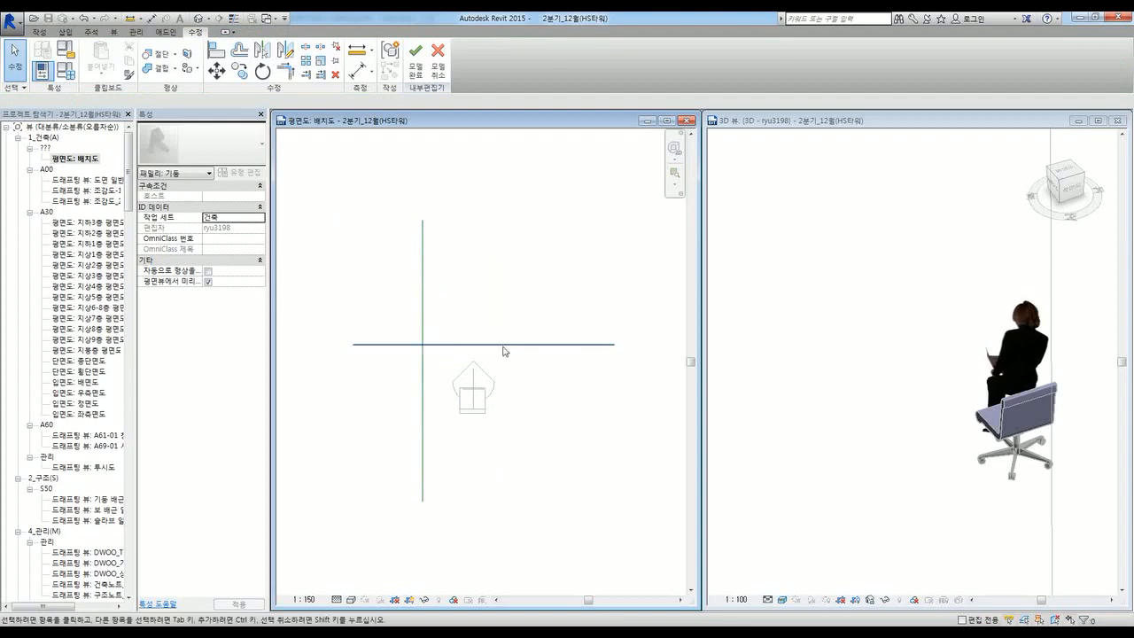
pyautogui.click(441, 74)
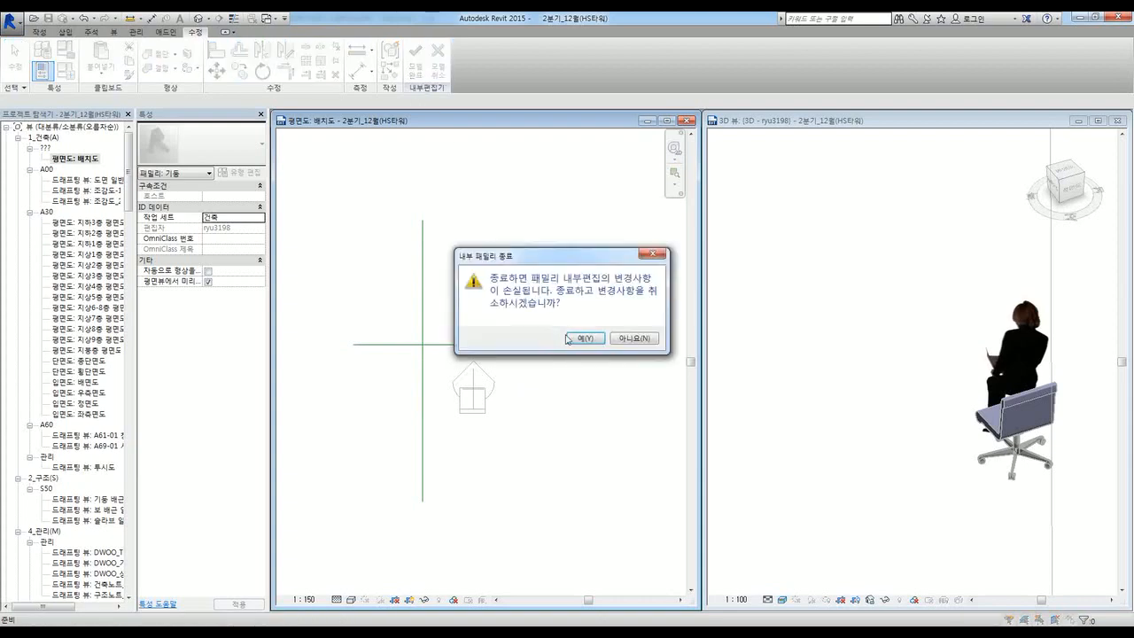
pyautogui.click(578, 338)
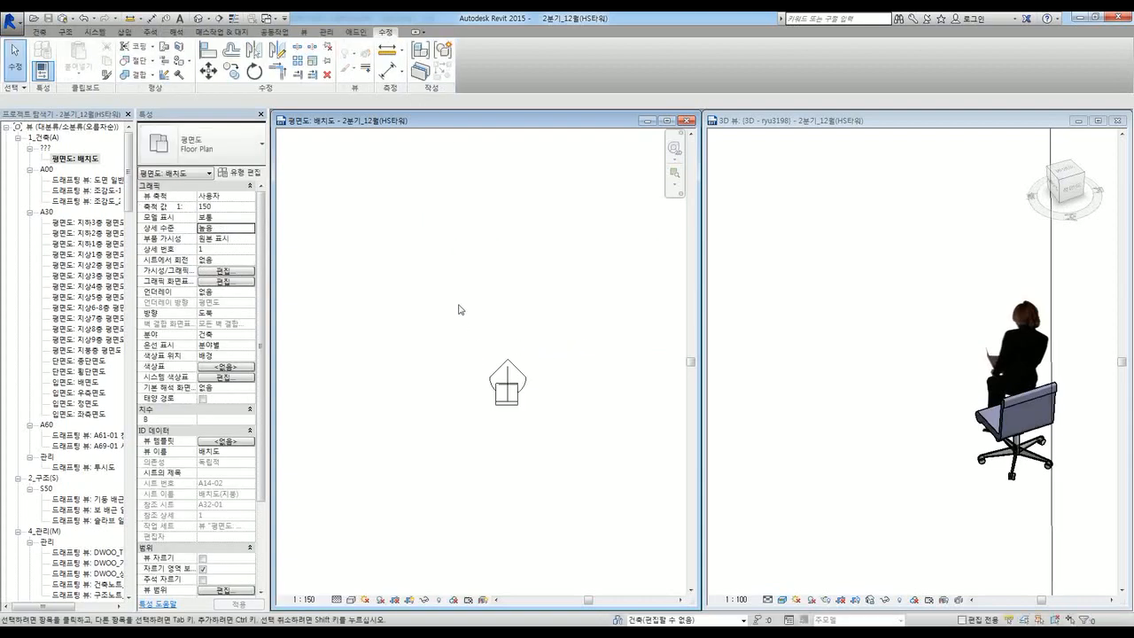
# Step: Draw a horizontal and a vertical reference plane crossing in the site plan
pyautogui.click(40, 34)
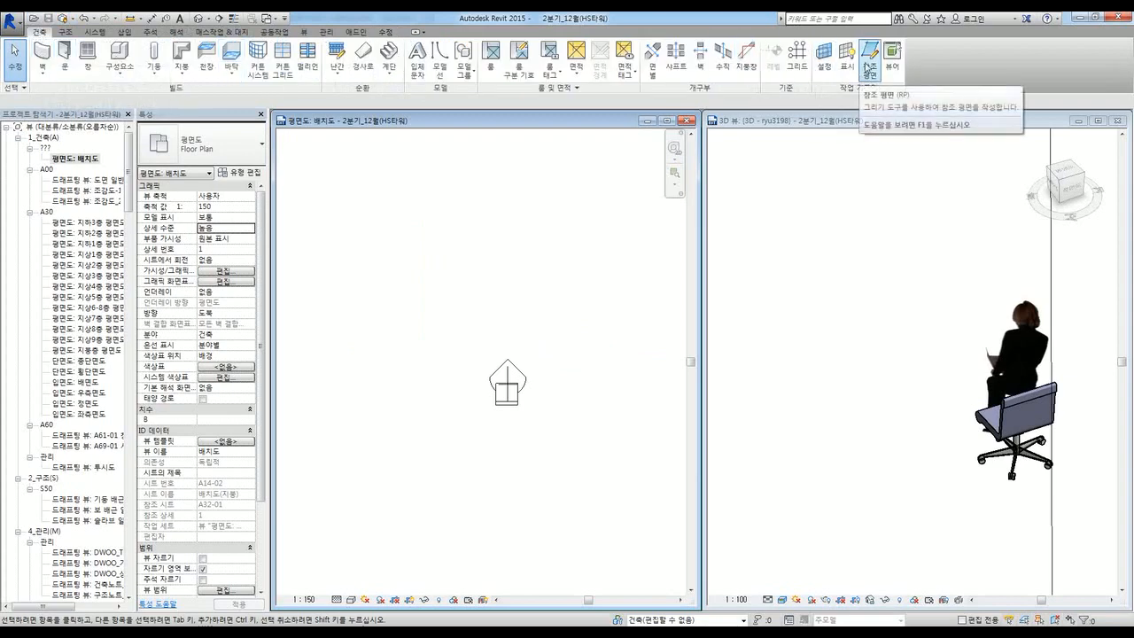
pyautogui.click(869, 73)
pyautogui.click(331, 334)
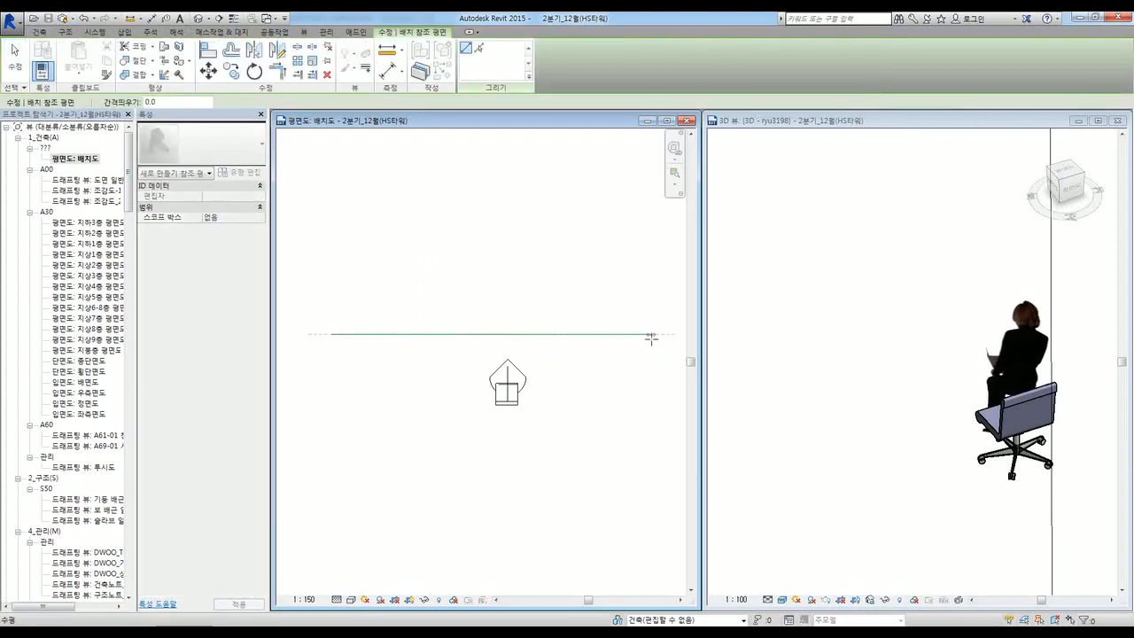
pyautogui.click(651, 334)
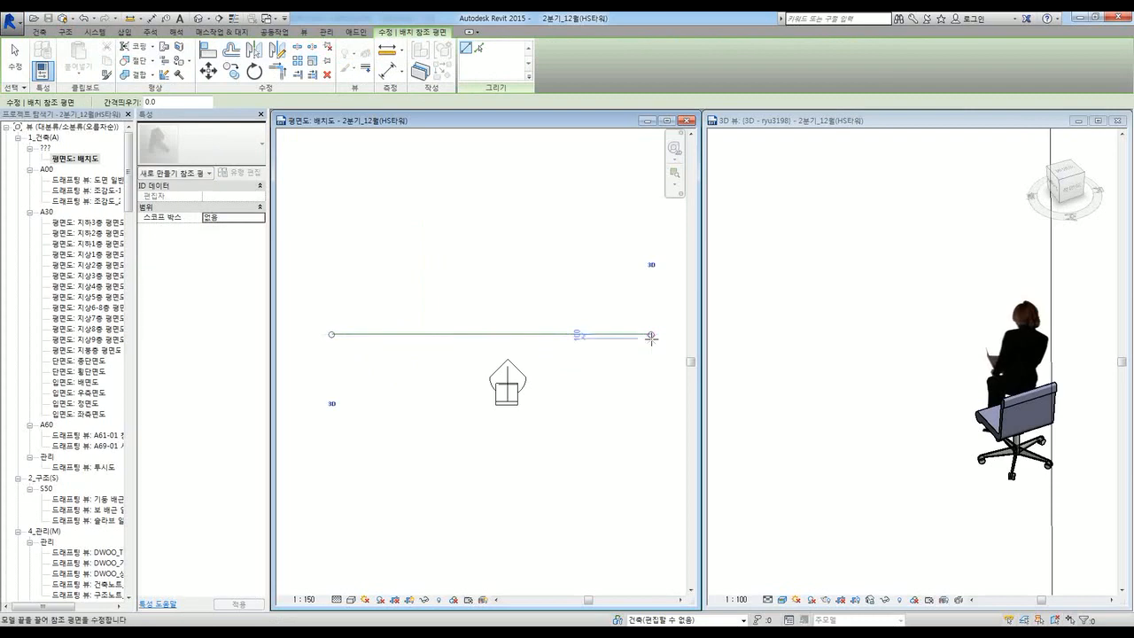
pyautogui.click(448, 188)
pyautogui.click(449, 526)
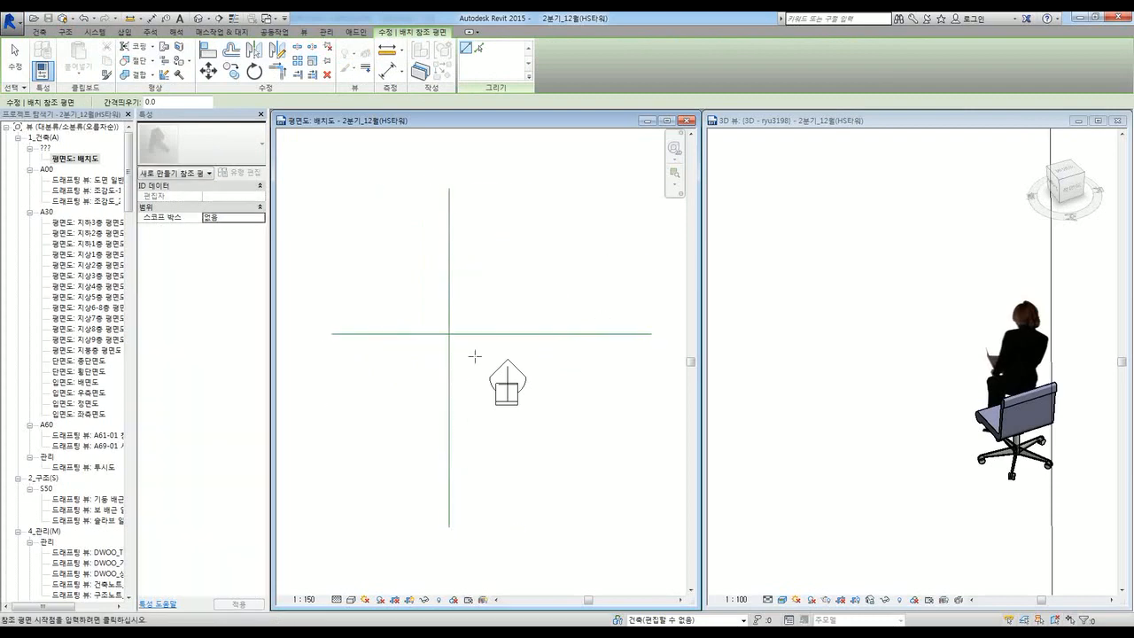
pyautogui.press('Escape')
pyautogui.press('Escape')
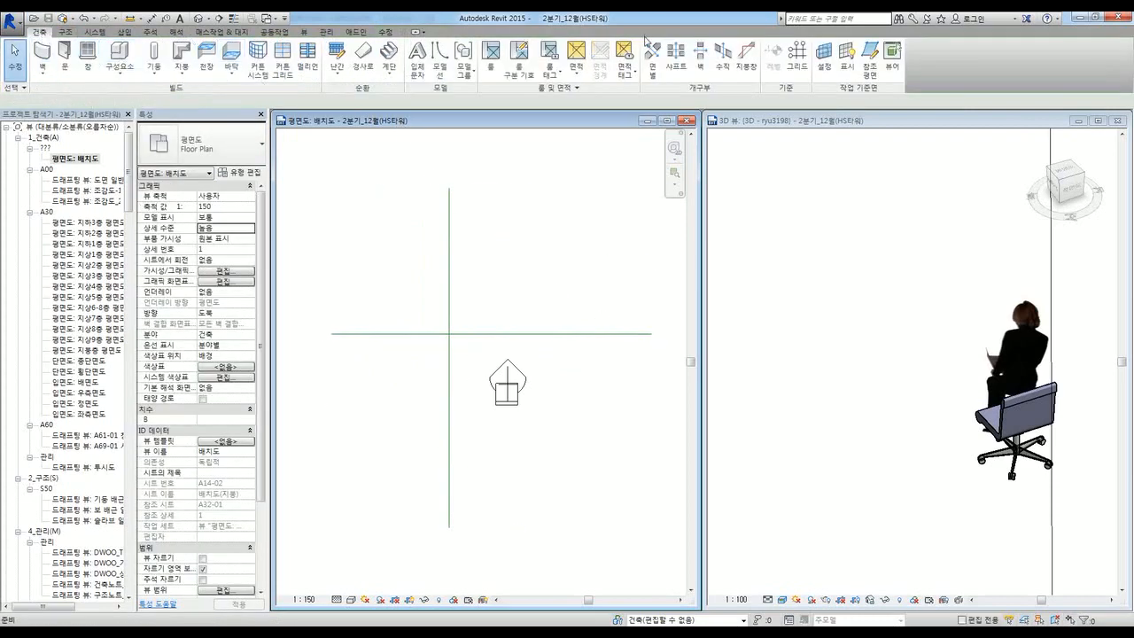
# Step: Add two section lines, one vertical and one horizontal, across the plan
pyautogui.click(219, 18)
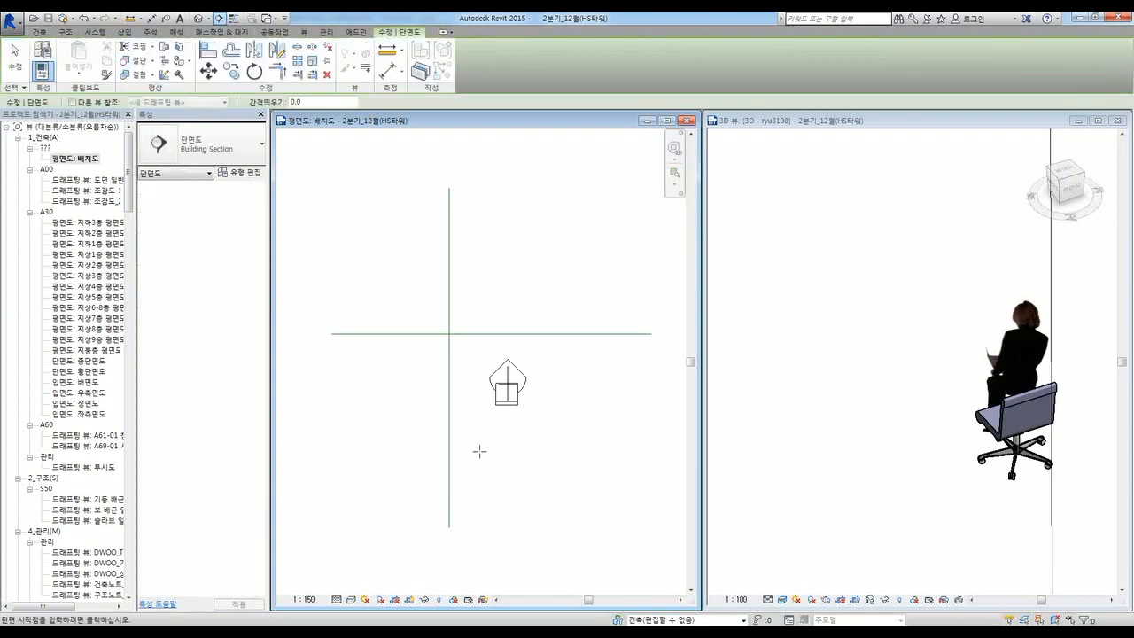
pyautogui.click(486, 561)
pyautogui.click(489, 154)
pyautogui.press('Escape')
pyautogui.press('Escape')
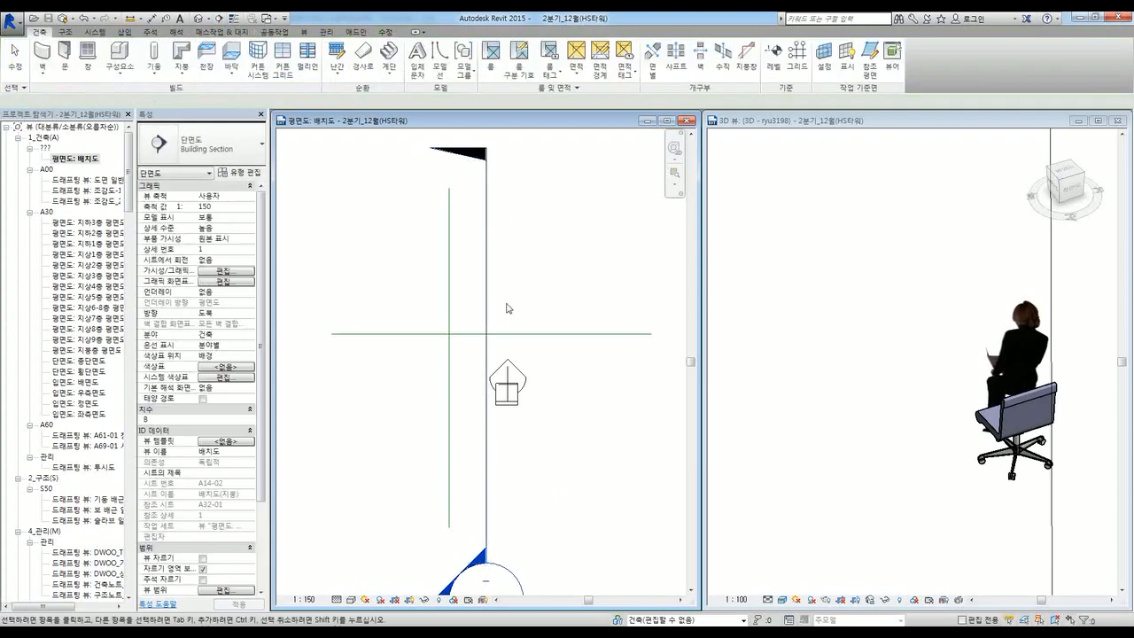
pyautogui.scroll(-2, 506, 310)
pyautogui.click(219, 18)
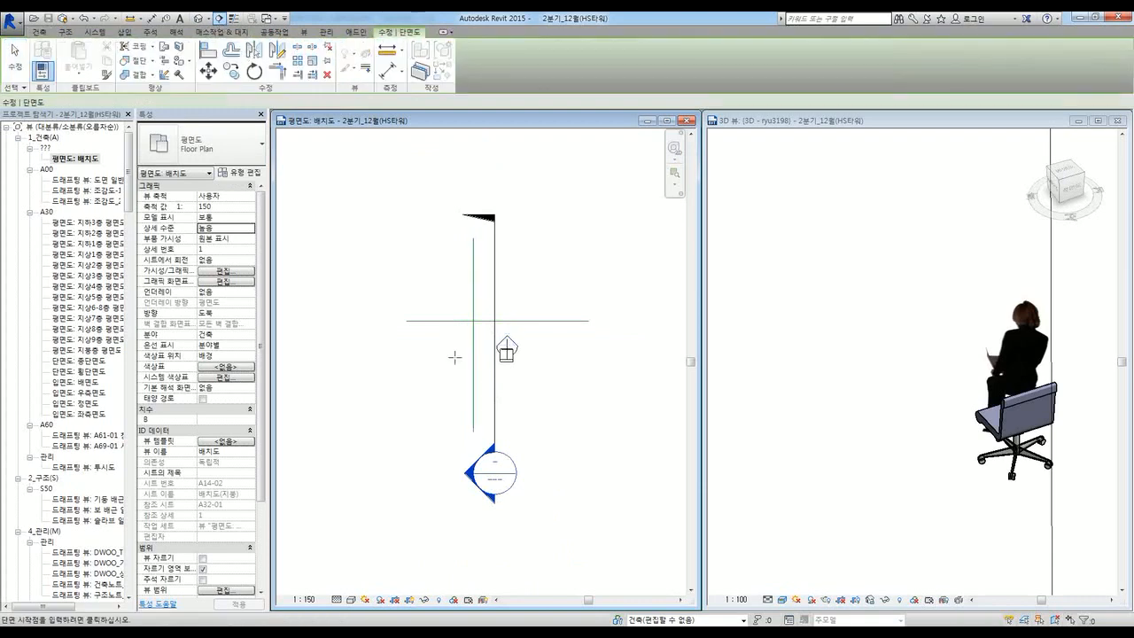
pyautogui.click(342, 343)
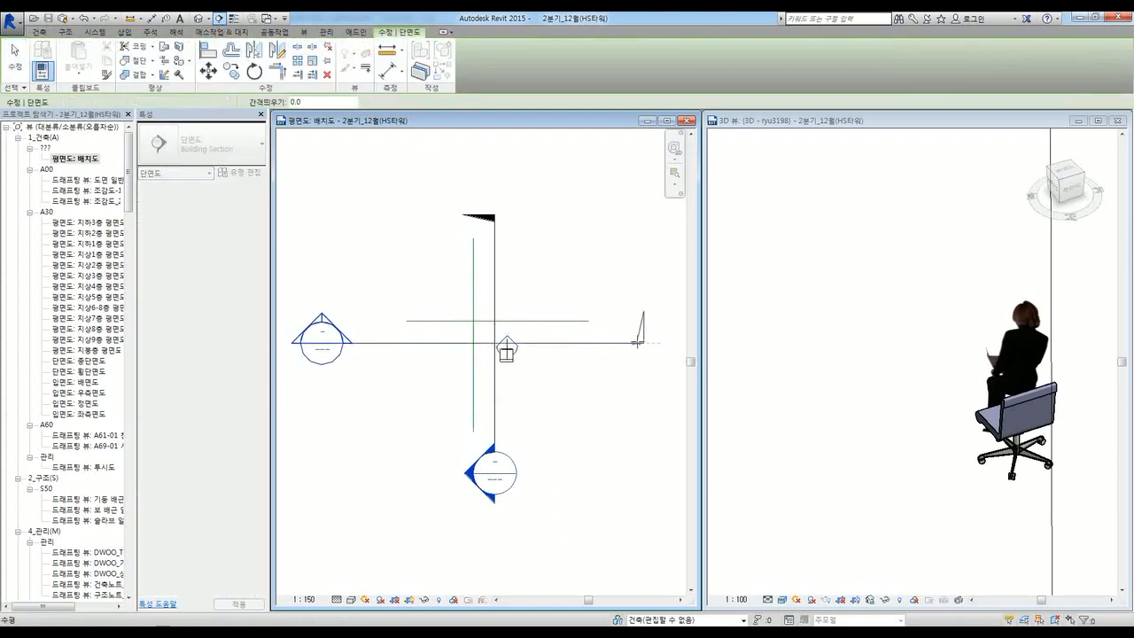
pyautogui.click(636, 343)
pyautogui.press('Escape')
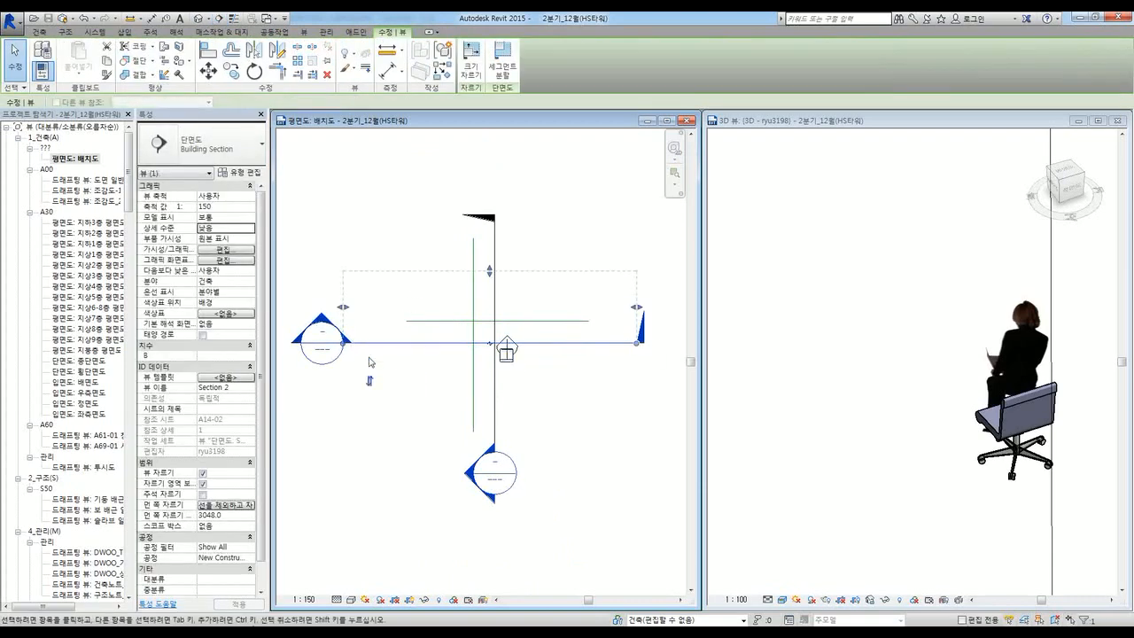
pyautogui.press('Escape')
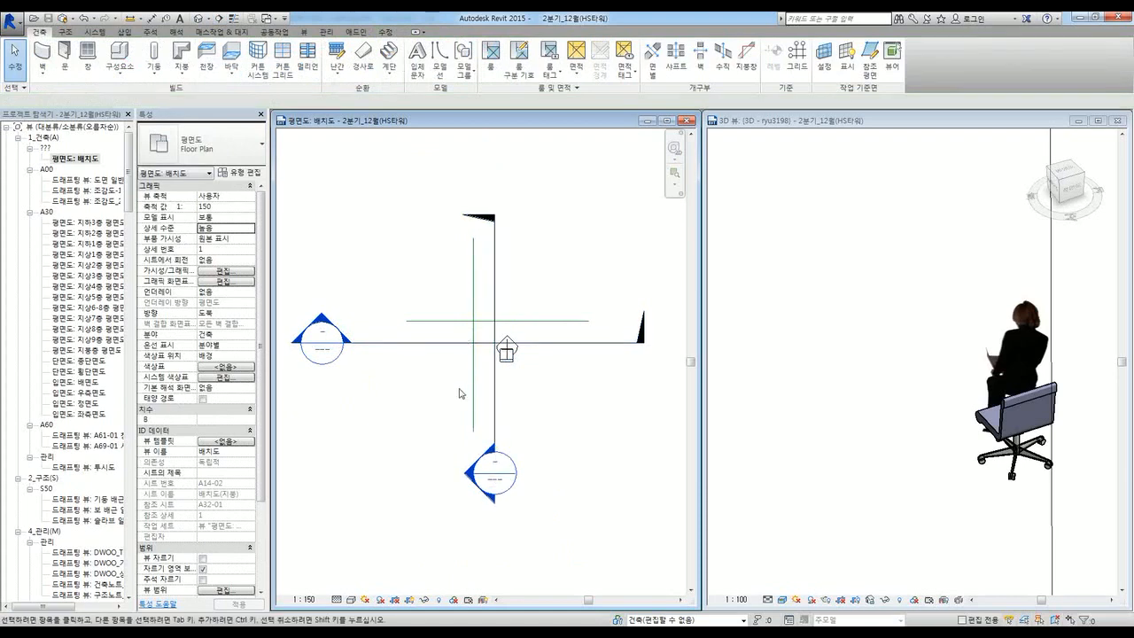
# Step: Start a new Model In-Place family from the Component menu
pyautogui.scroll(2, 464, 368)
pyautogui.moveTo(463, 370)
pyautogui.mouseDown(button='middle')
pyautogui.moveTo(466, 360)
pyautogui.moveTo(468, 376)
pyautogui.mouseUp(button='middle')
pyautogui.scroll(-1, 466, 360)
pyautogui.scroll(-1, 467, 376)
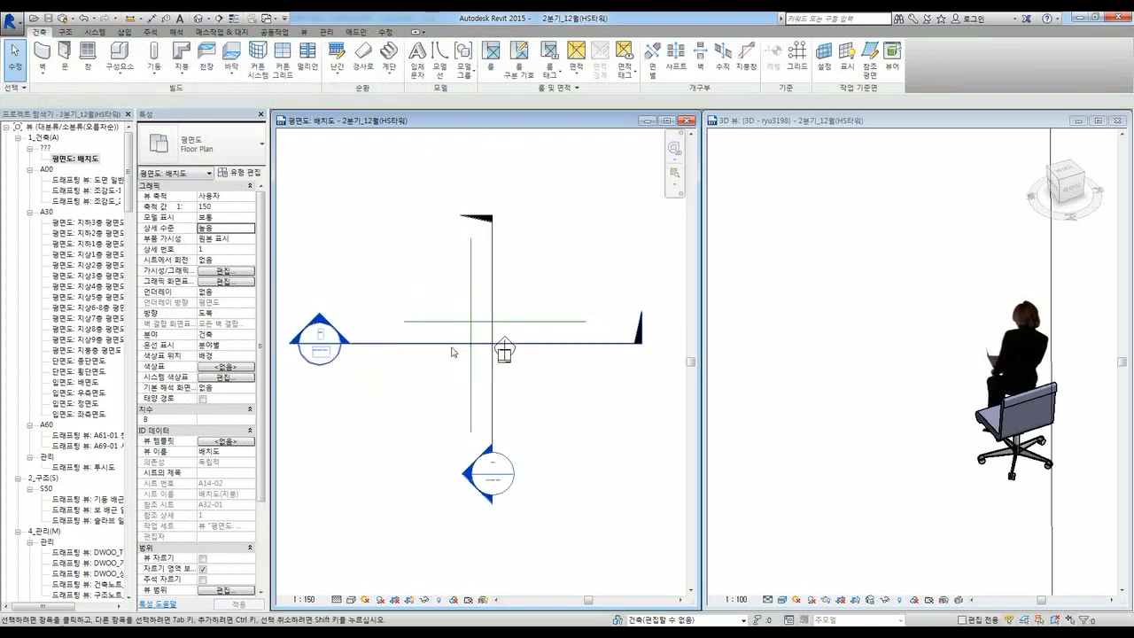
pyautogui.click(118, 70)
pyautogui.click(130, 117)
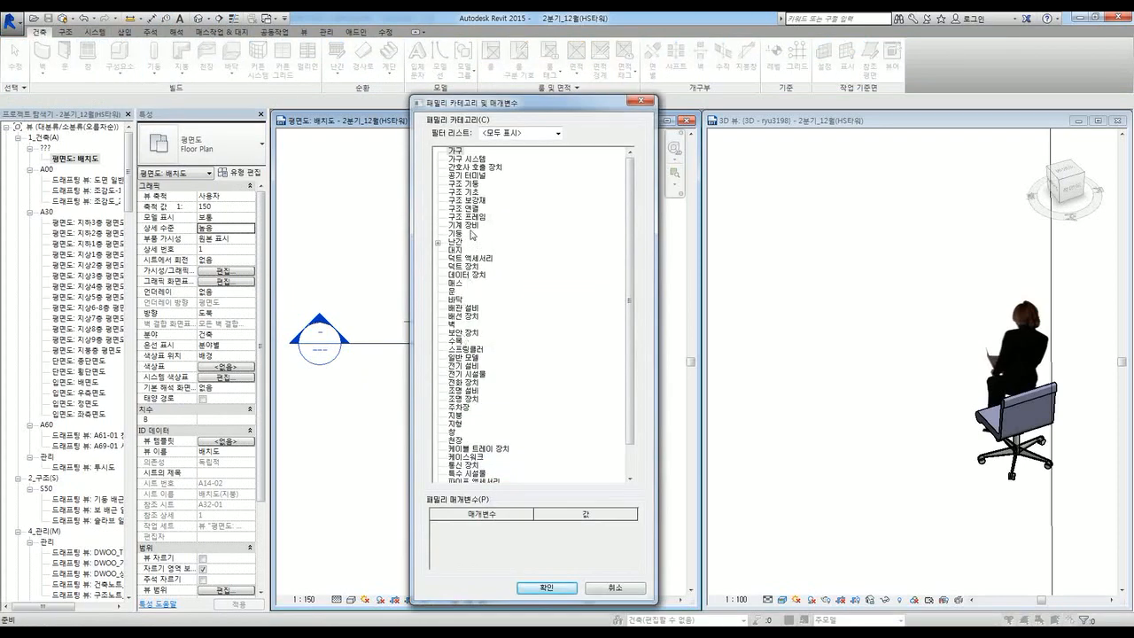
# Step: Create the 기둥-category in-place family 사선기둥 and begin a Sweep form
pyautogui.click(460, 233)
pyautogui.press('Return')
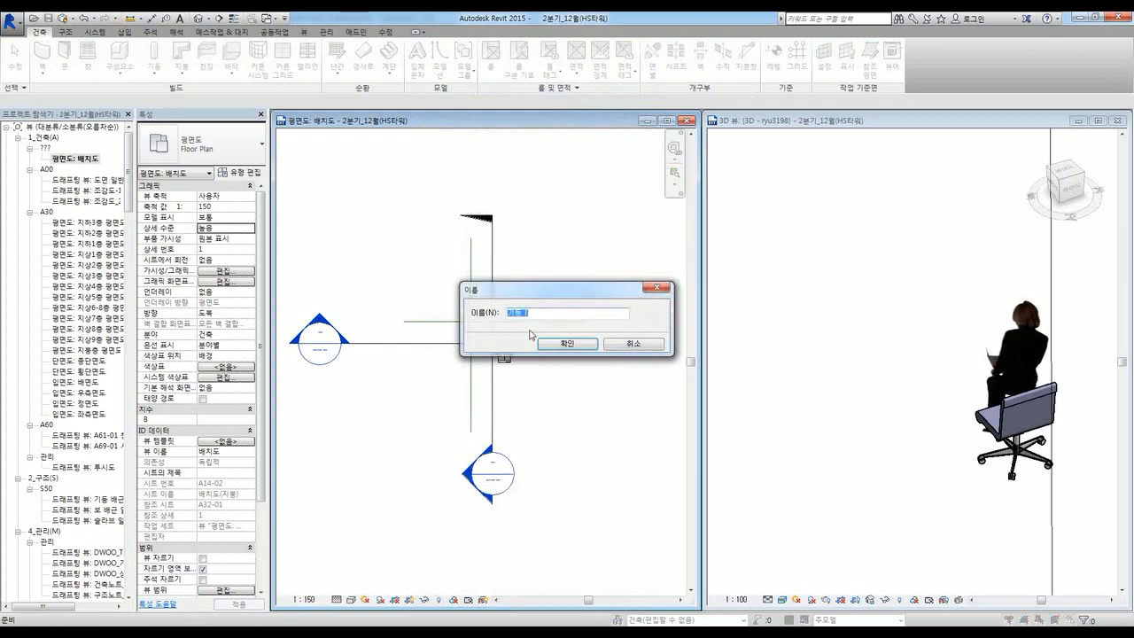
pyautogui.write('사각')
pyautogui.press('Return')
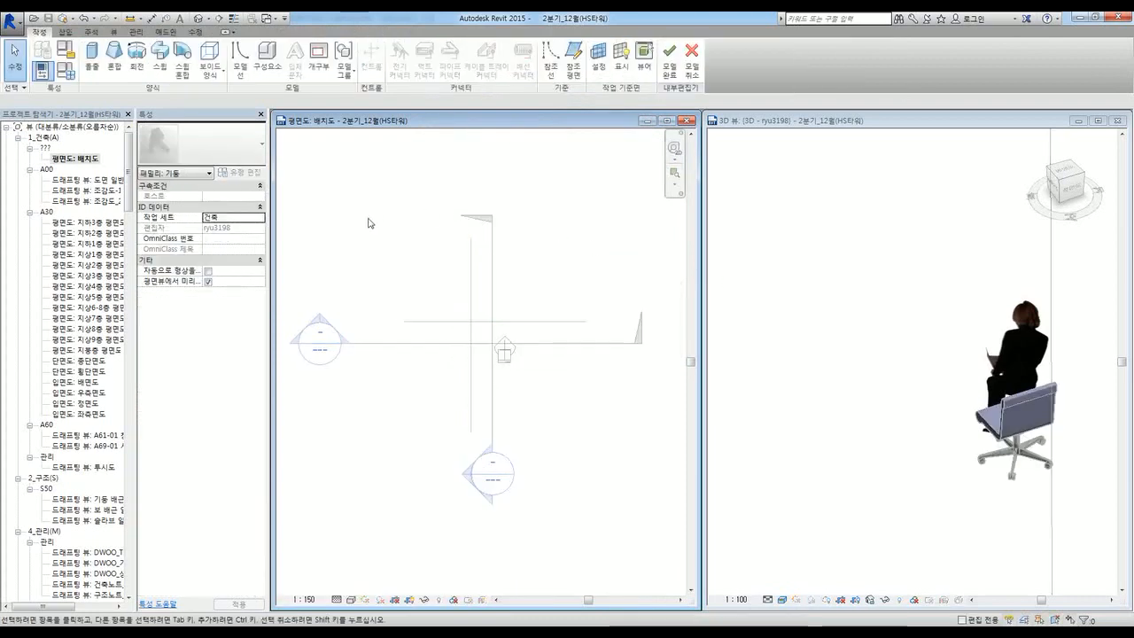
pyautogui.click(151, 78)
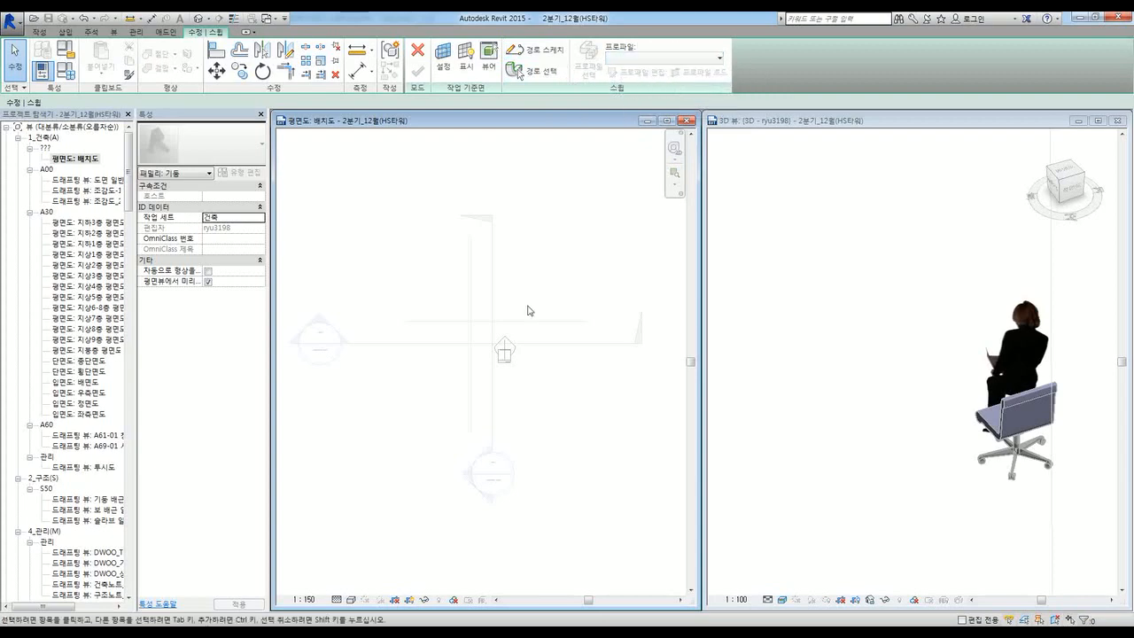
# Step: Set the sweep's work plane option to Pick a plane, leaving the level unchanged
pyautogui.scroll(1, 522, 363)
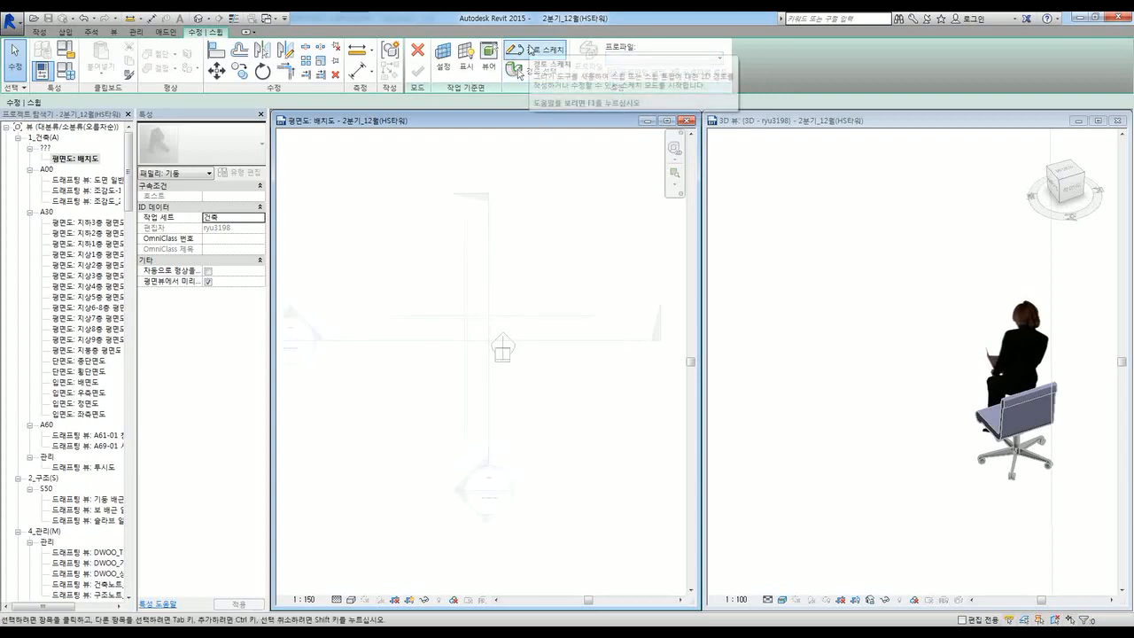
pyautogui.click(445, 73)
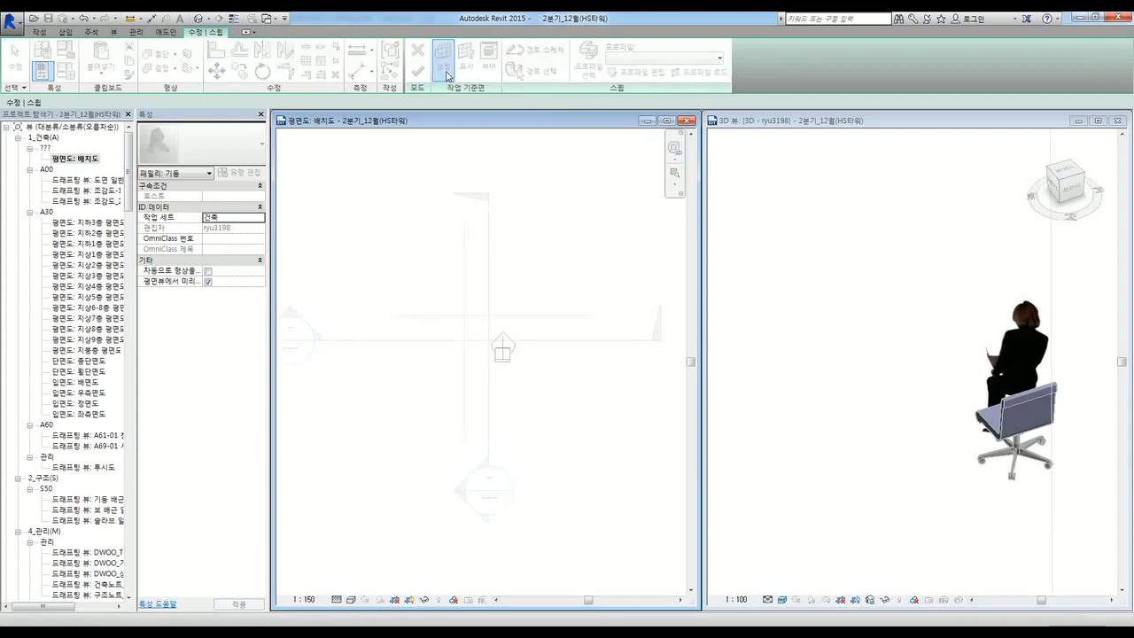
pyautogui.moveTo(511, 246); pyautogui.dragTo(493, 161)
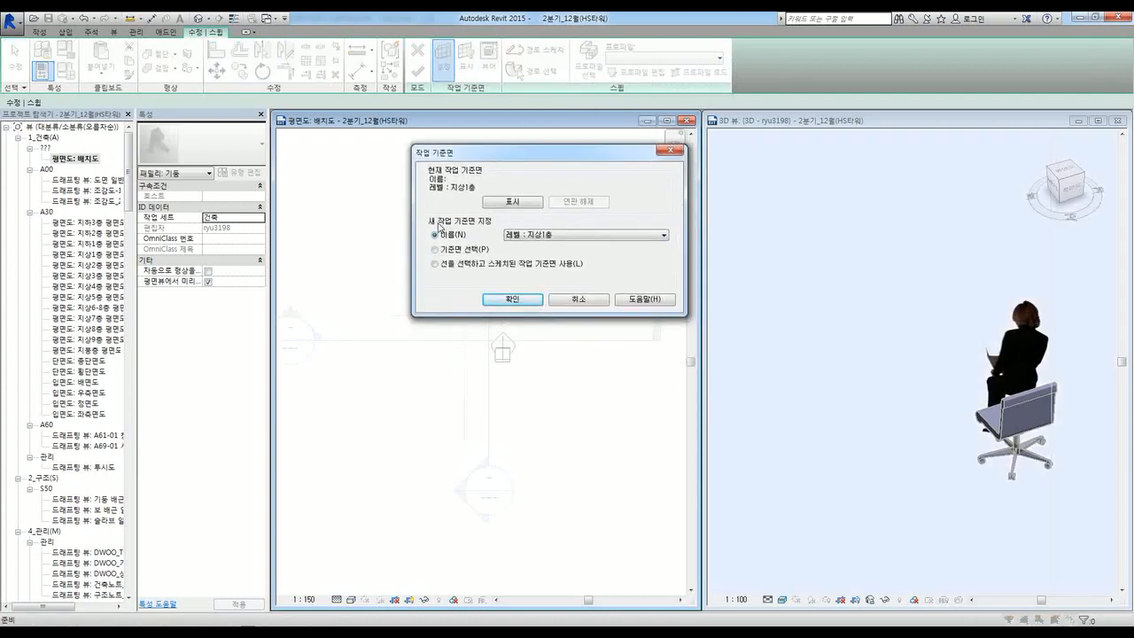
pyautogui.click(522, 236)
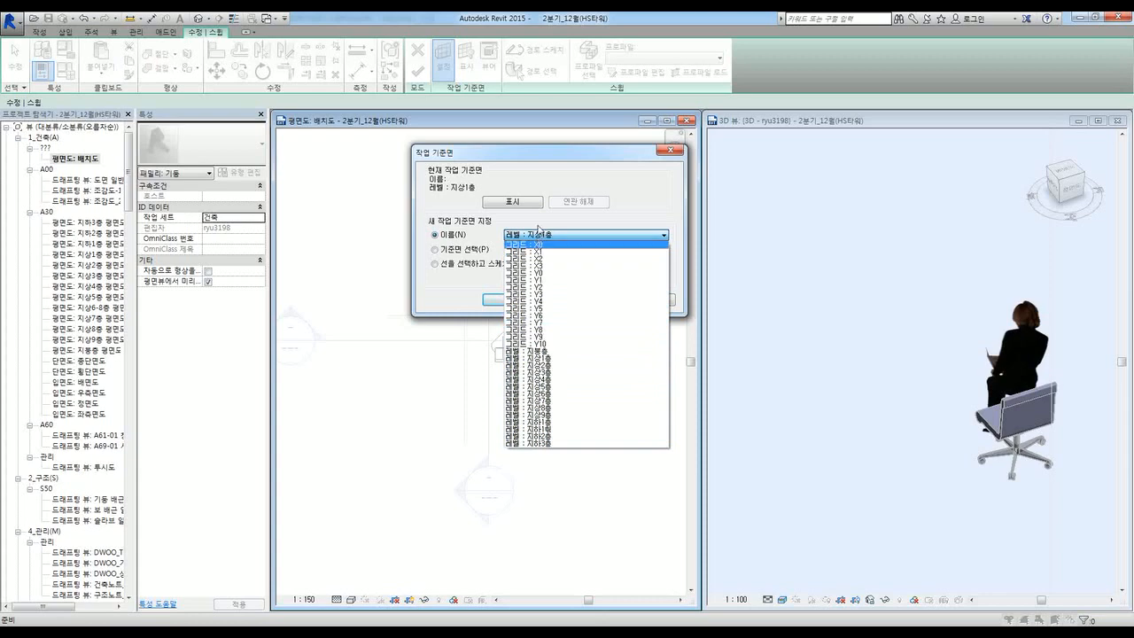
pyautogui.click(539, 227)
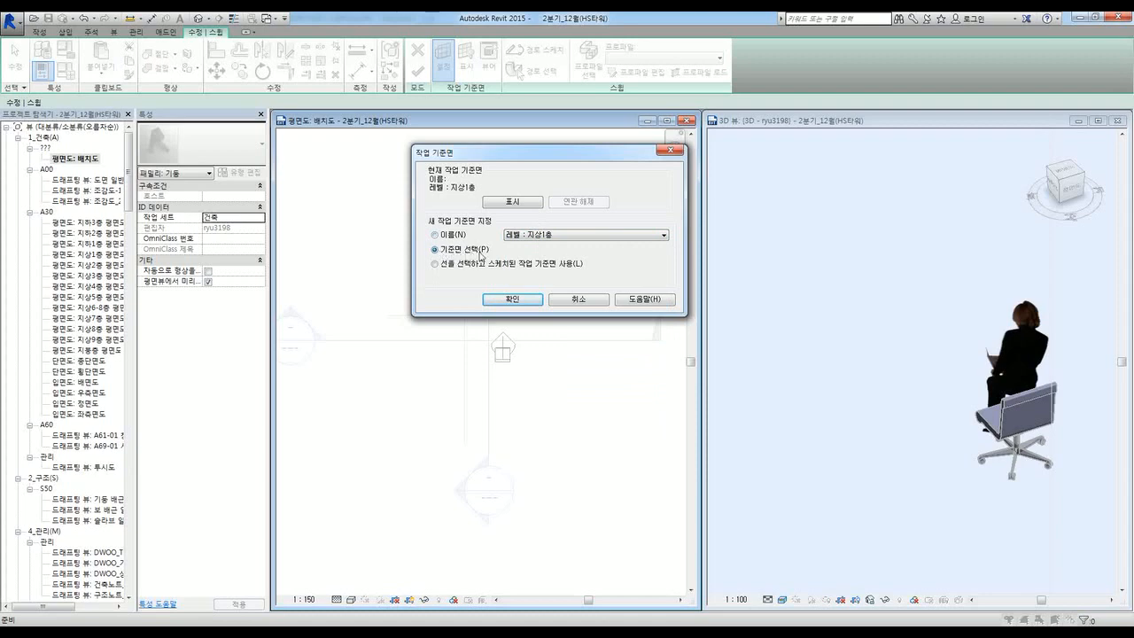
pyautogui.click(525, 301)
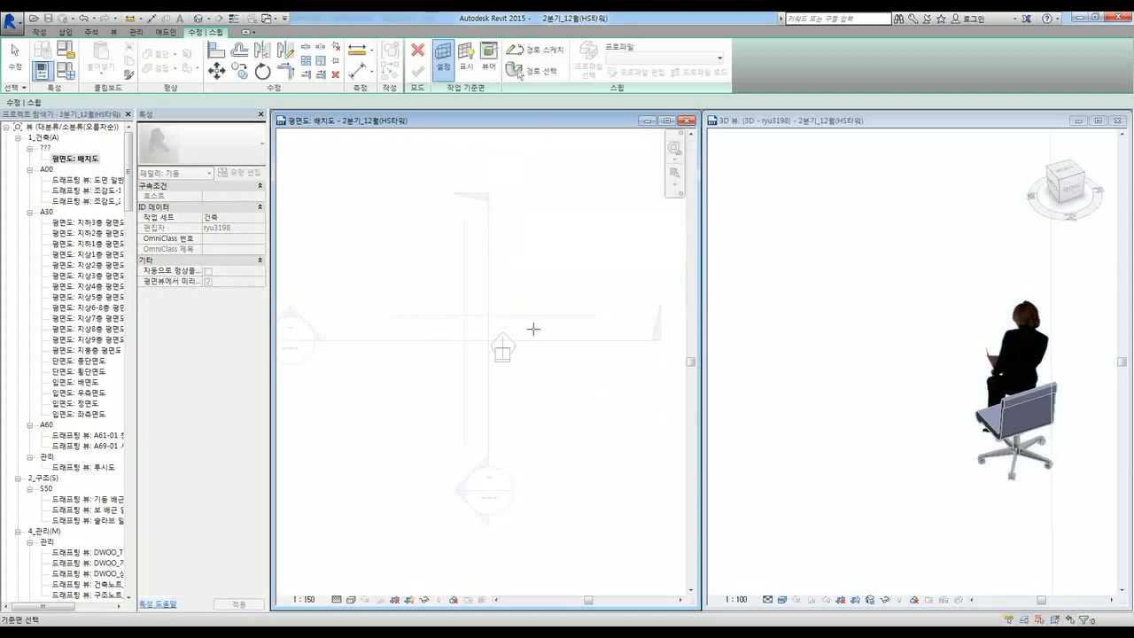
# Step: Pick the vertical reference plane as work plane and open the Section 2 view
pyautogui.click(523, 316)
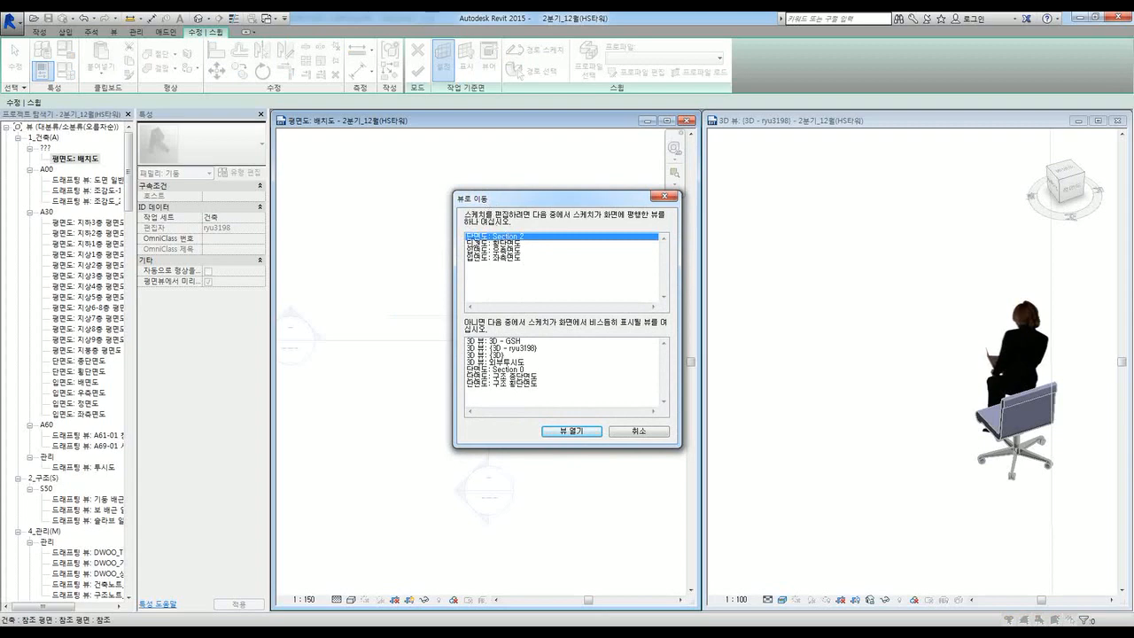
pyautogui.click(569, 431)
pyautogui.click(559, 411)
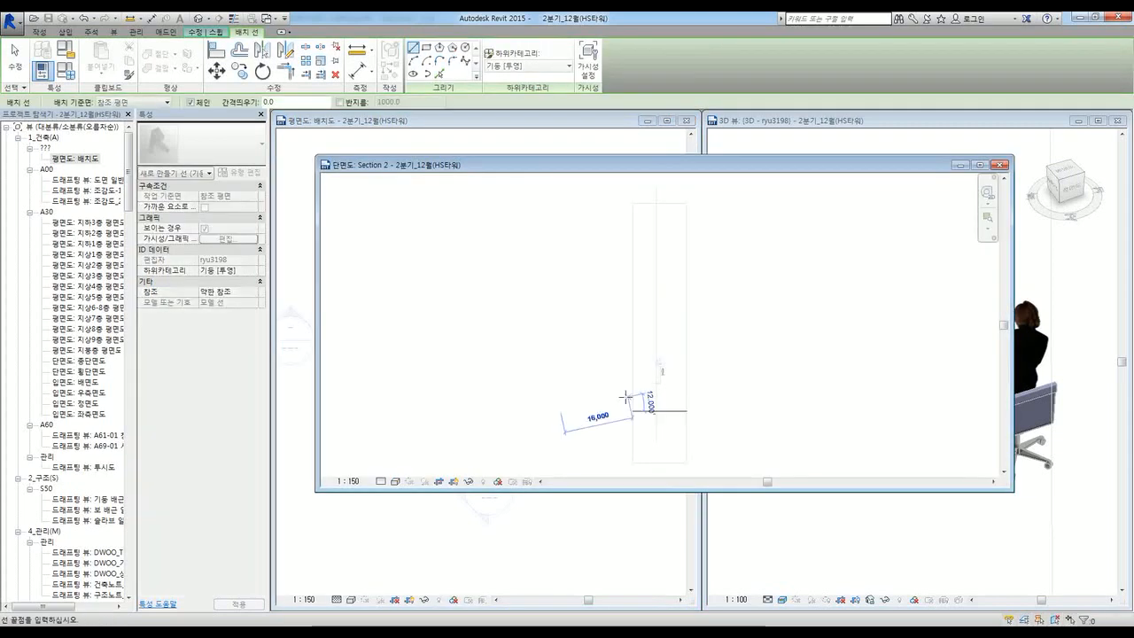
pyautogui.press('Escape')
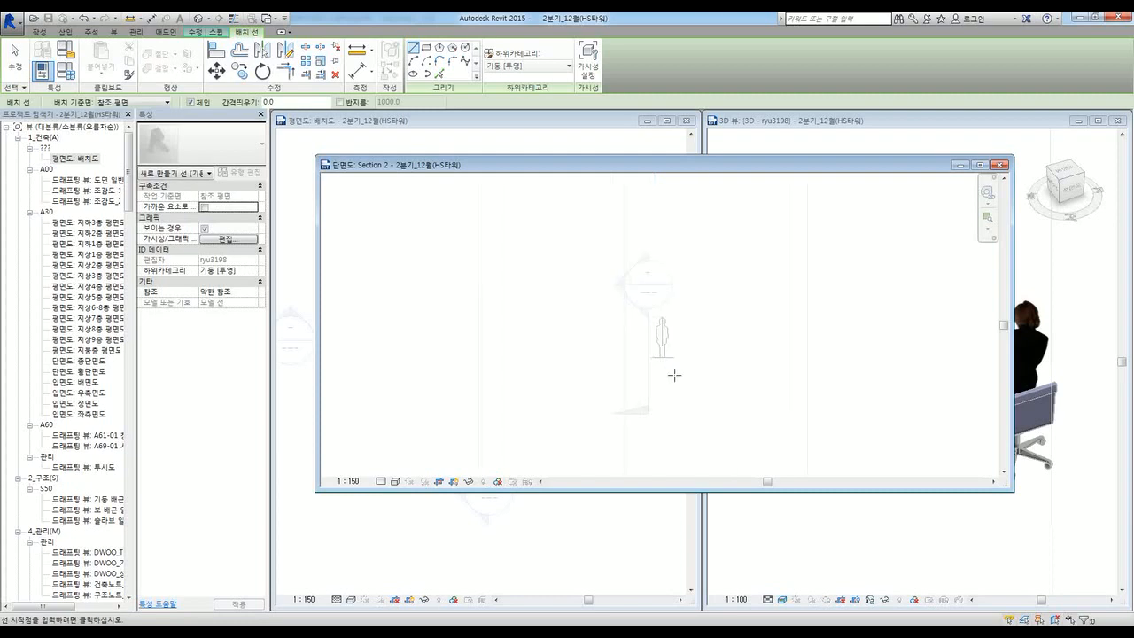
pyautogui.press('Escape')
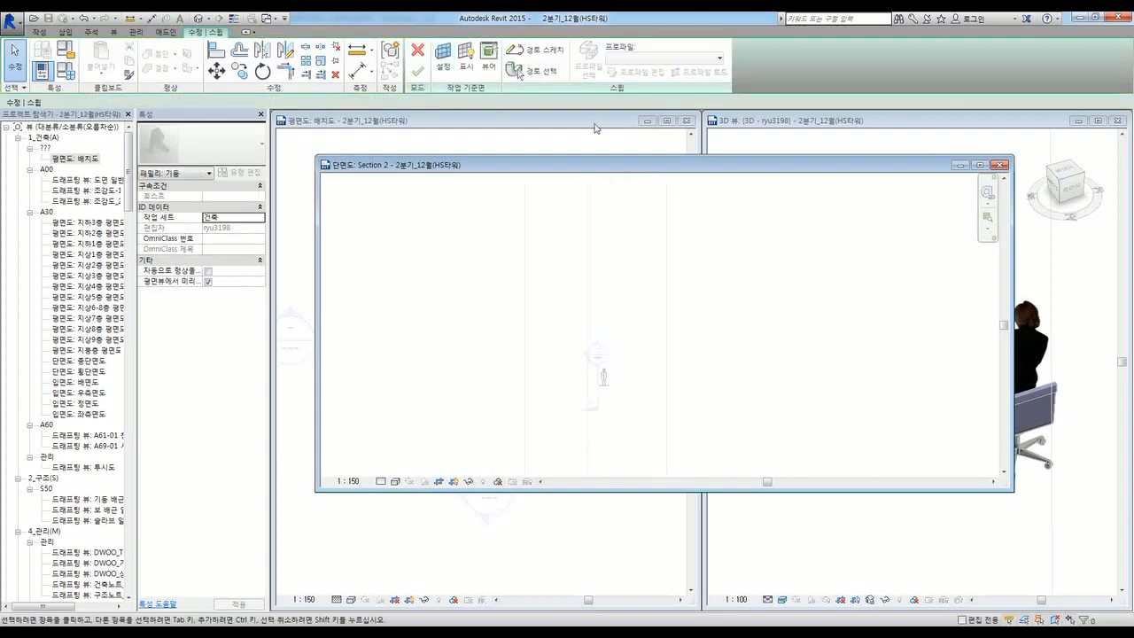
# Step: Sketch the sweep path as one steeply sloped line in Section 2
pyautogui.click(527, 51)
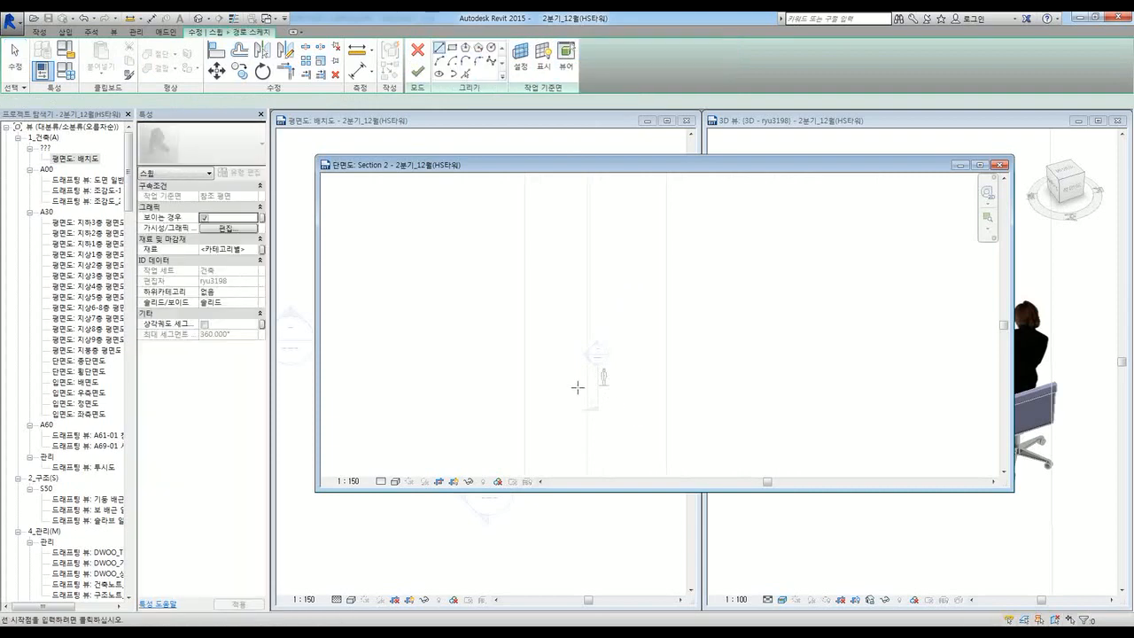
pyautogui.click(555, 386)
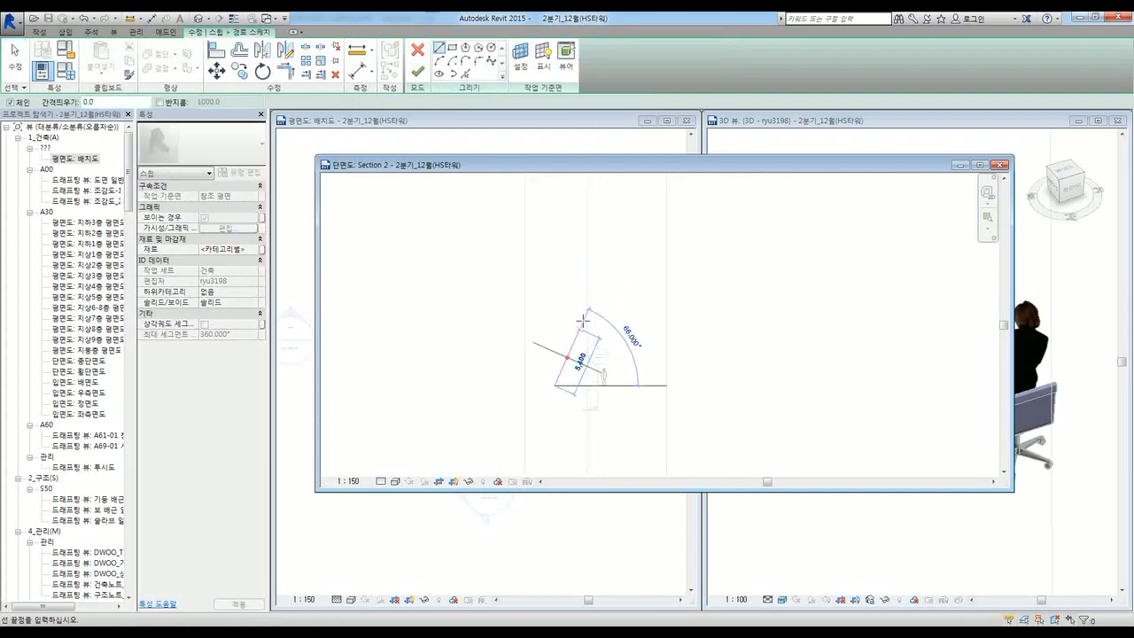
pyautogui.click(615, 227)
pyautogui.press('Escape')
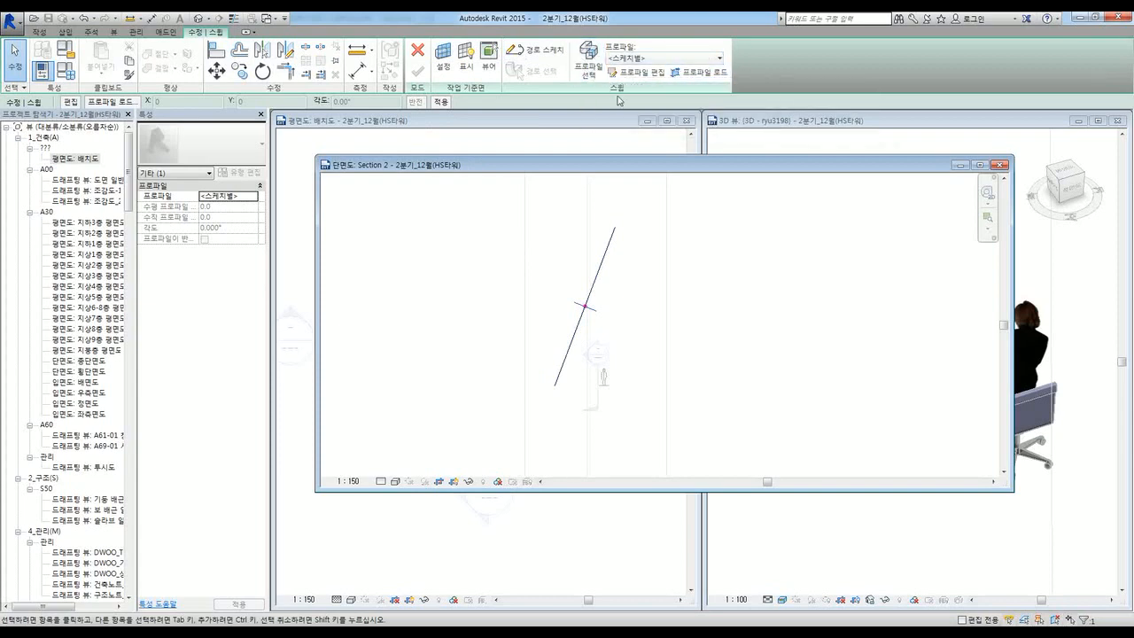
# Step: Sketch a 240 by 300 ellipse profile centred on the reference-plane intersection
pyautogui.click(636, 72)
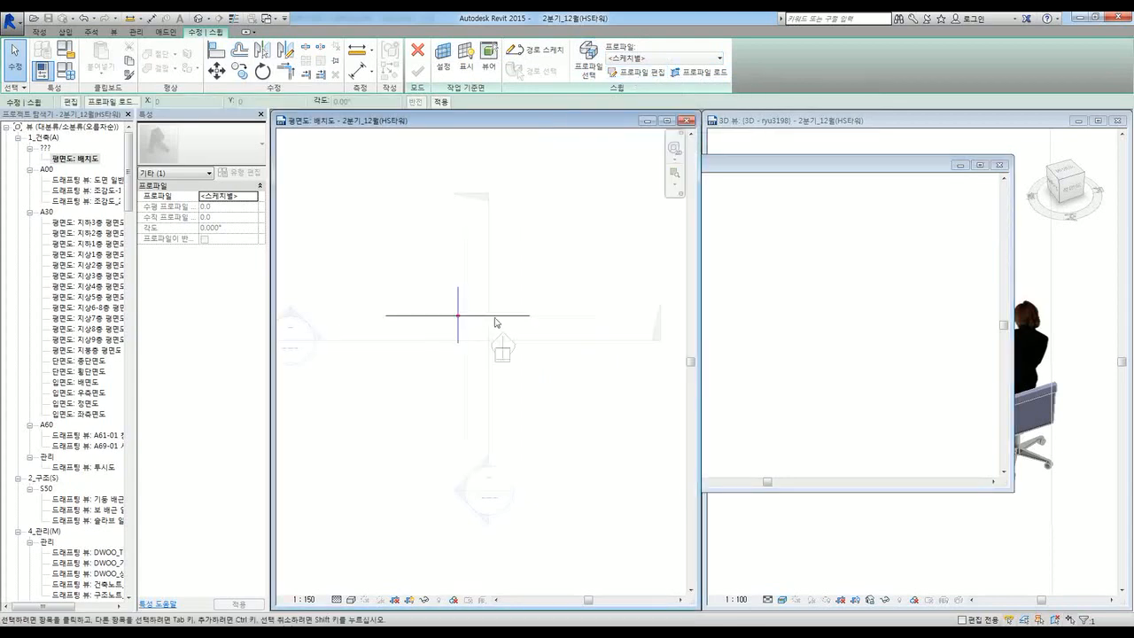
pyautogui.click(640, 74)
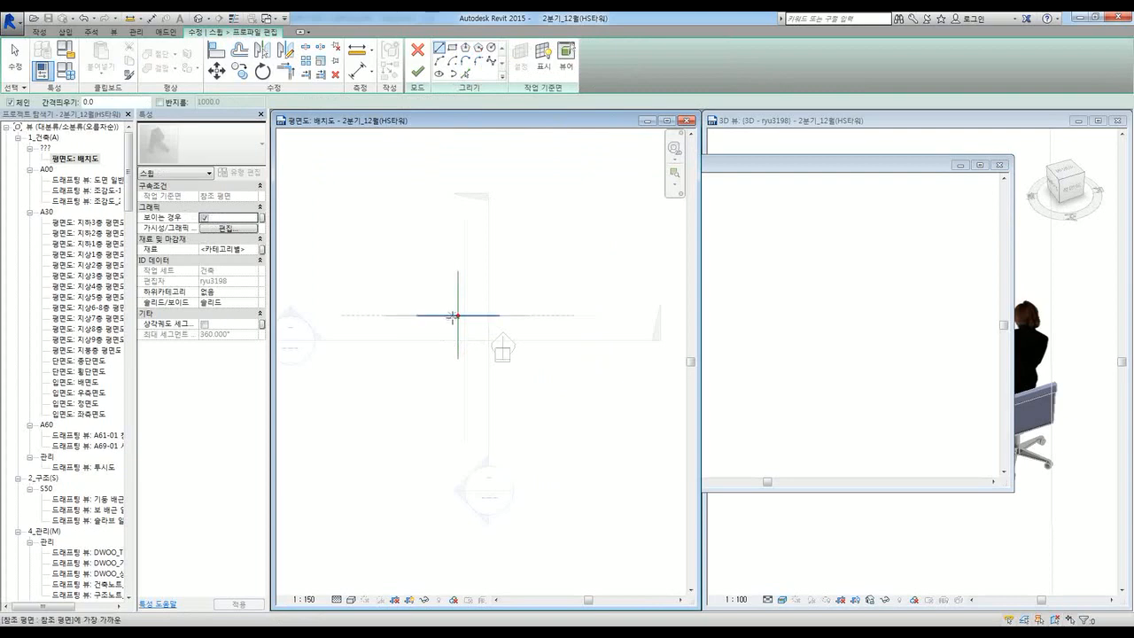
pyautogui.scroll(2, 452, 316)
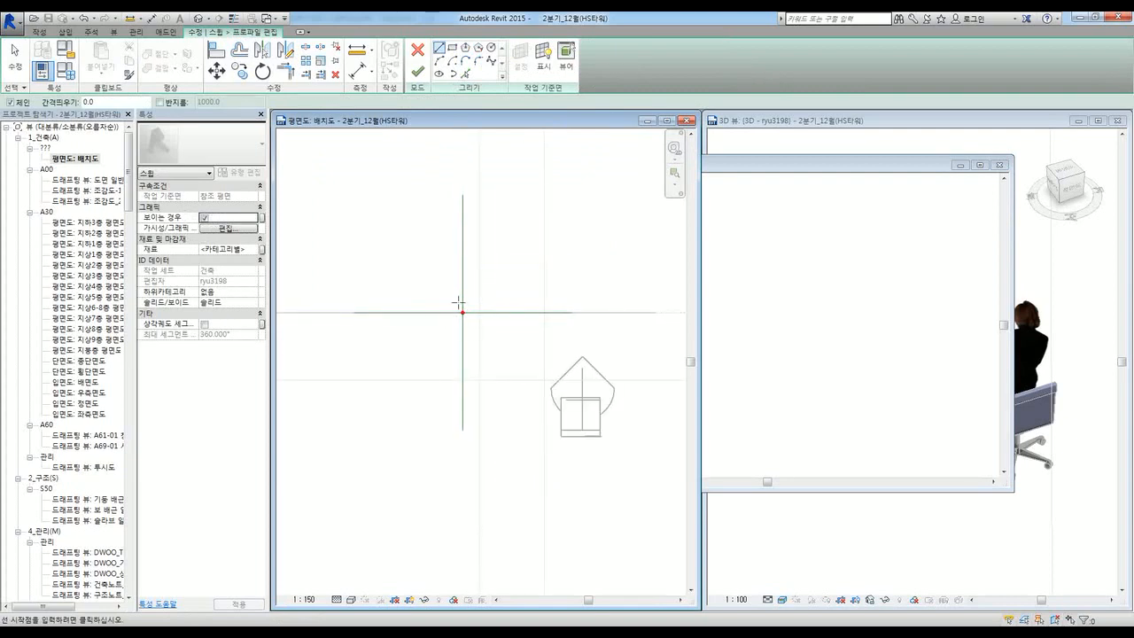
pyautogui.click(491, 48)
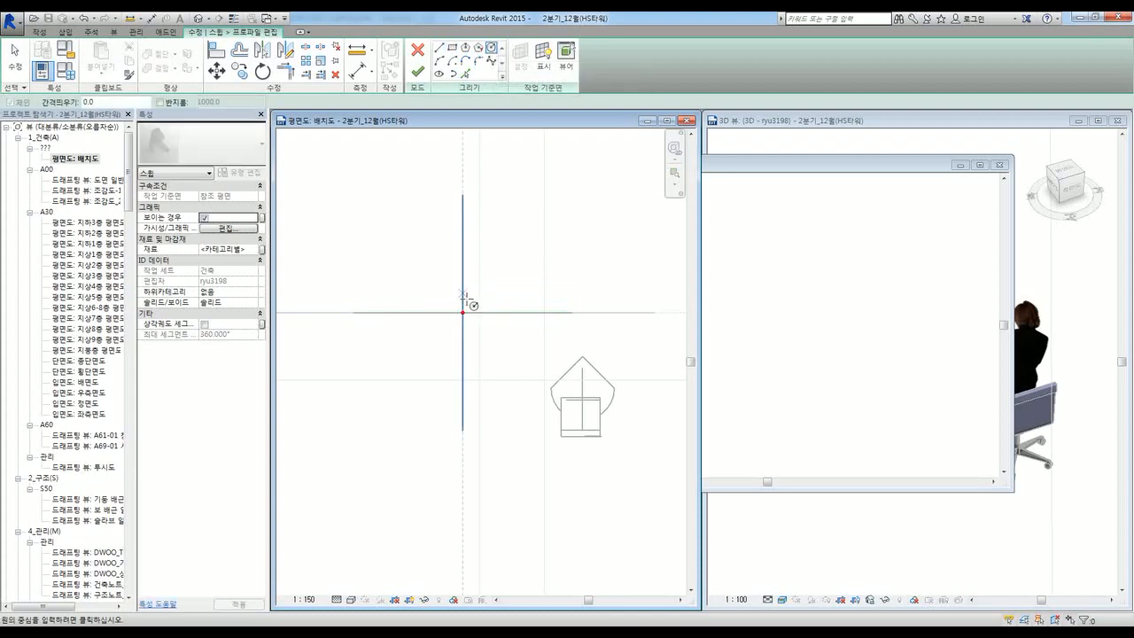
pyautogui.click(439, 74)
pyautogui.scroll(3, 464, 323)
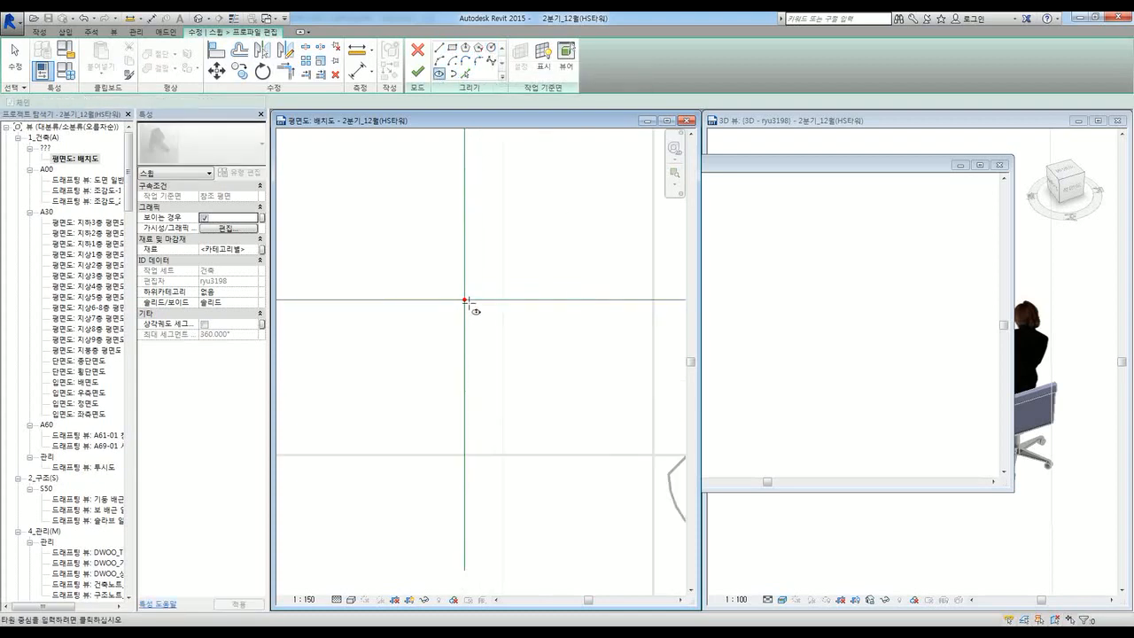
pyautogui.click(463, 300)
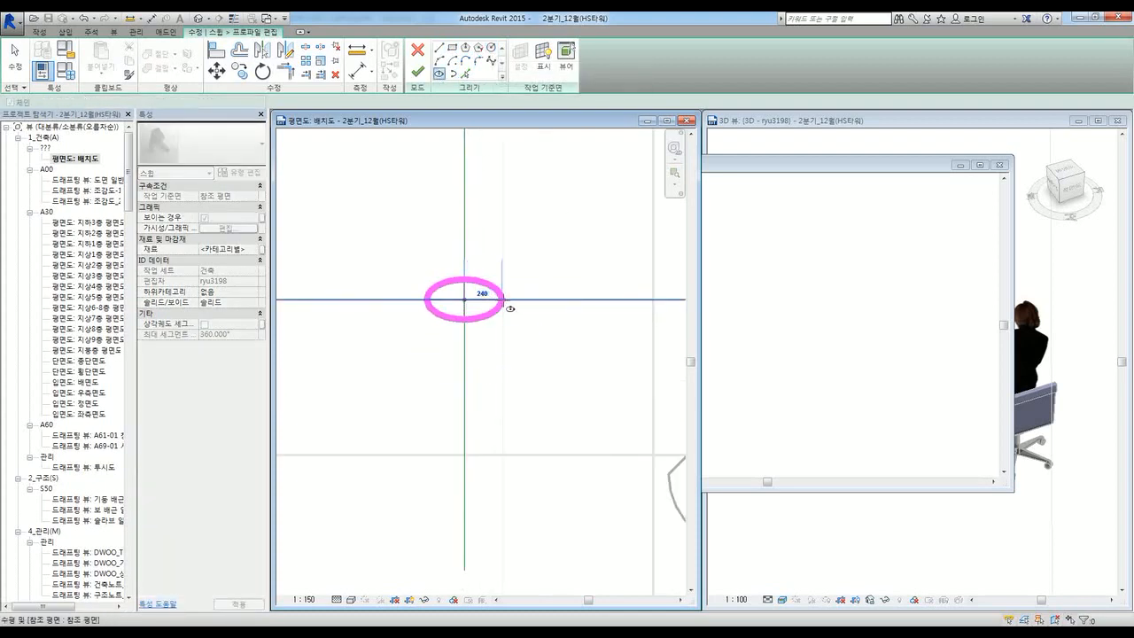
pyautogui.click(502, 299)
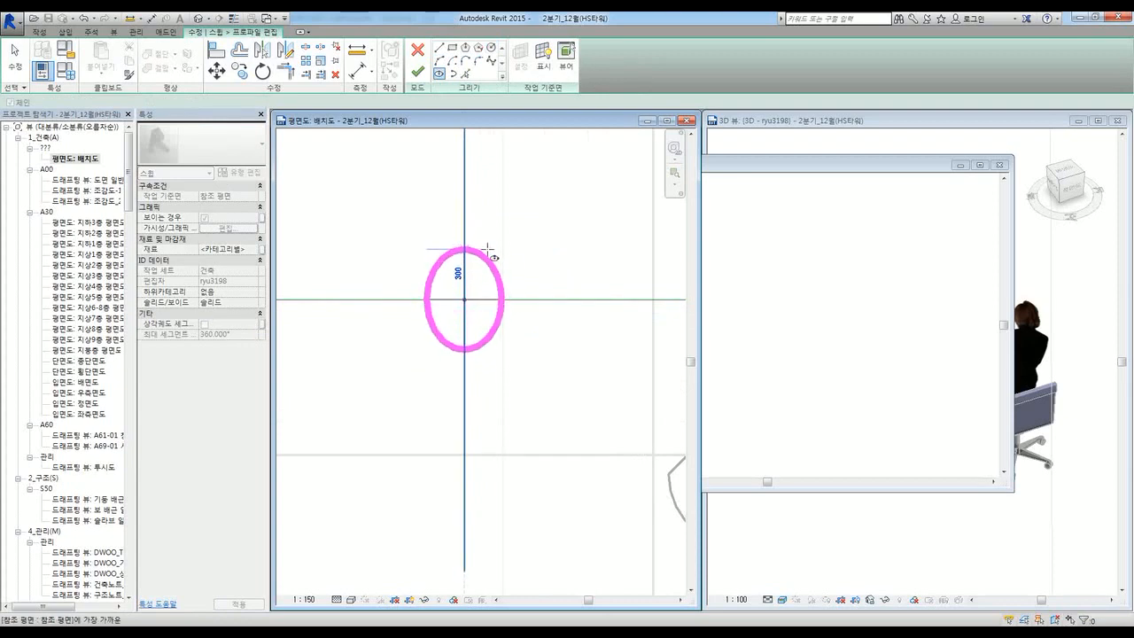
pyautogui.click(488, 249)
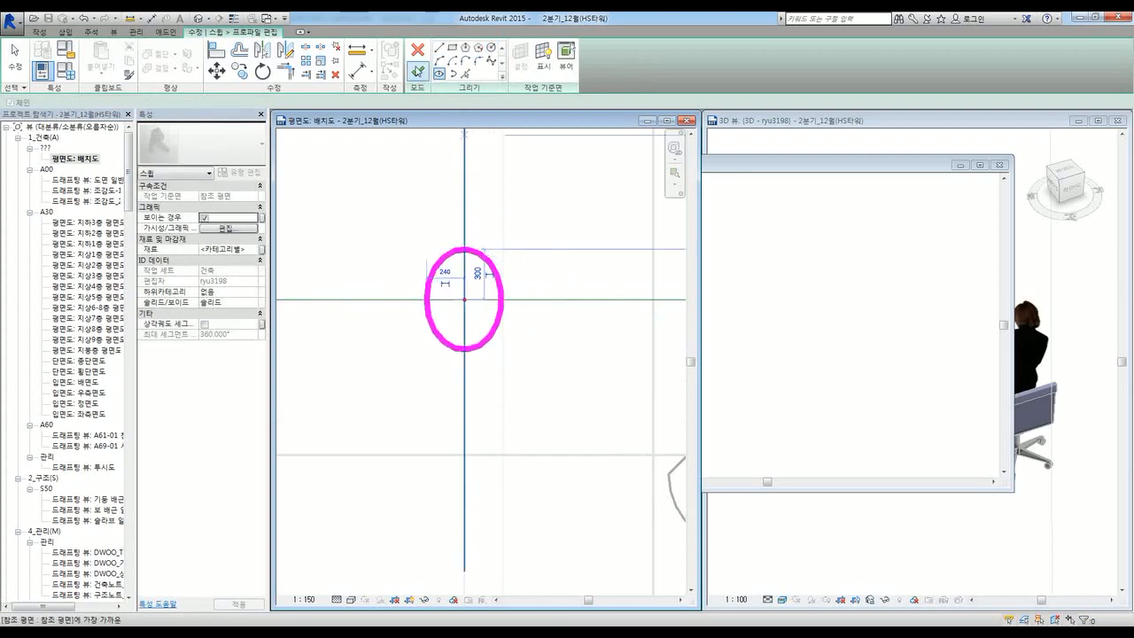
# Step: Finish the elliptical profile and complete the sweep along its path
pyautogui.click(418, 71)
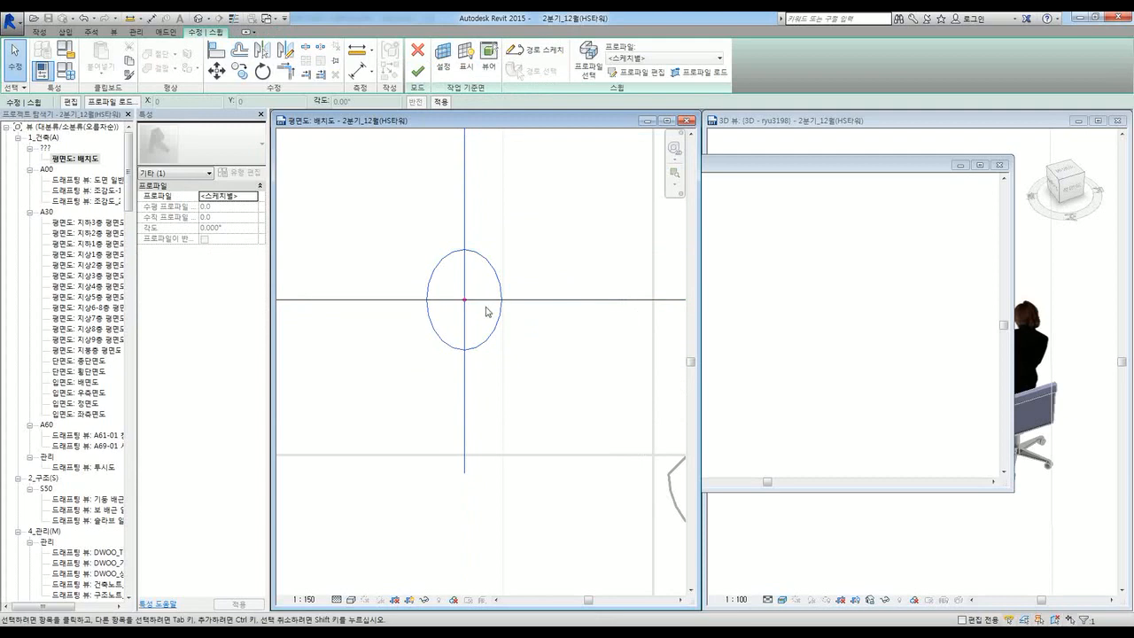
pyautogui.scroll(-5, 461, 328)
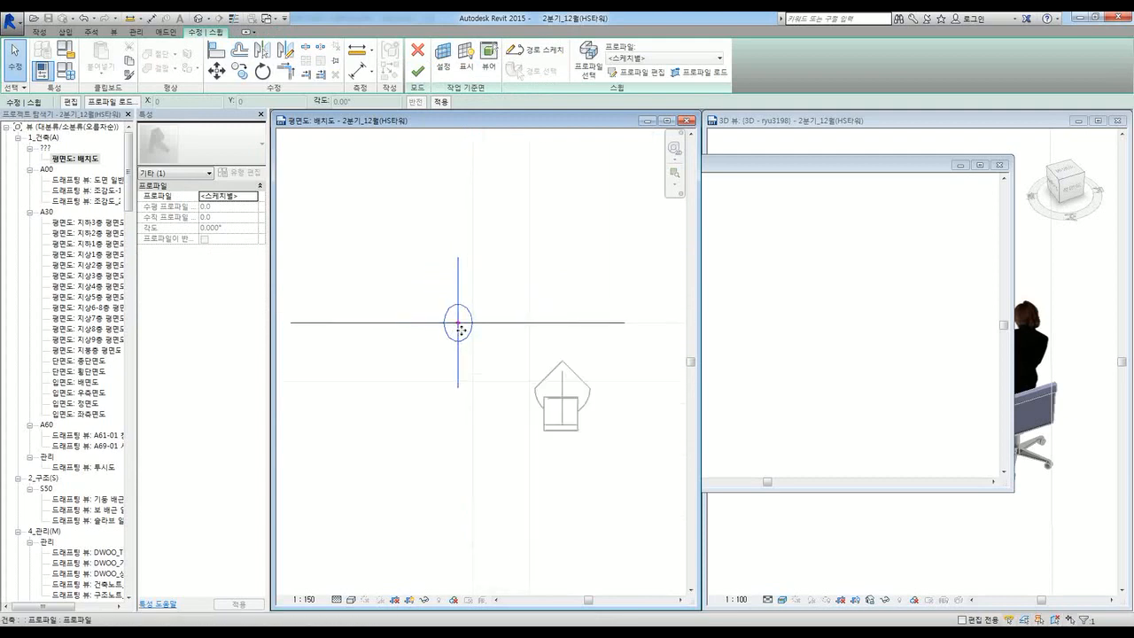
pyautogui.click(787, 362)
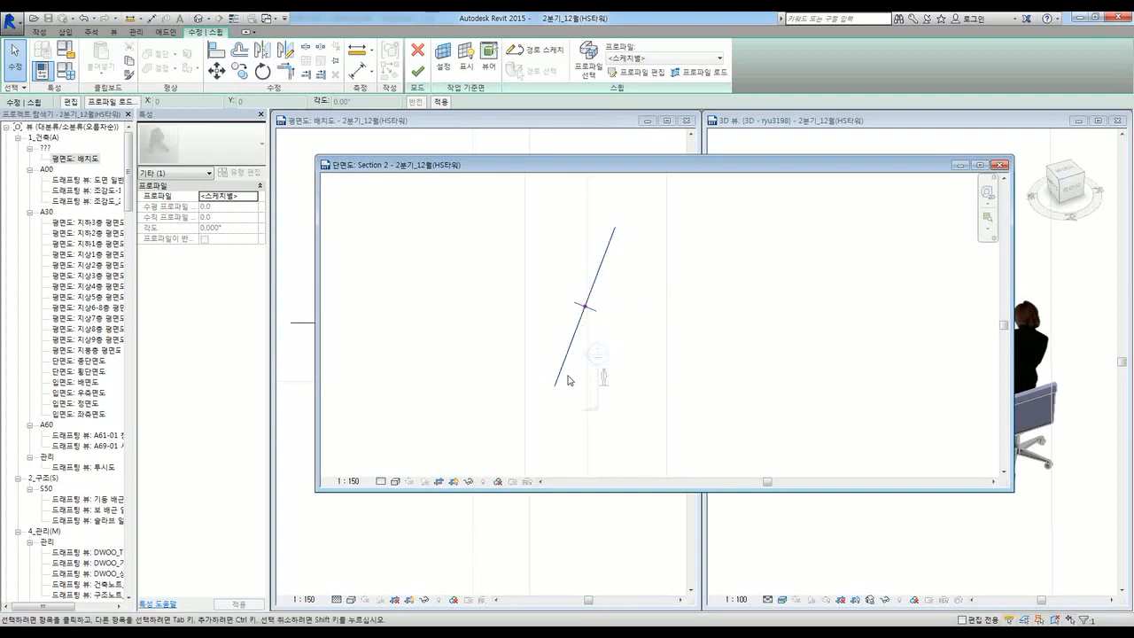
pyautogui.click(306, 426)
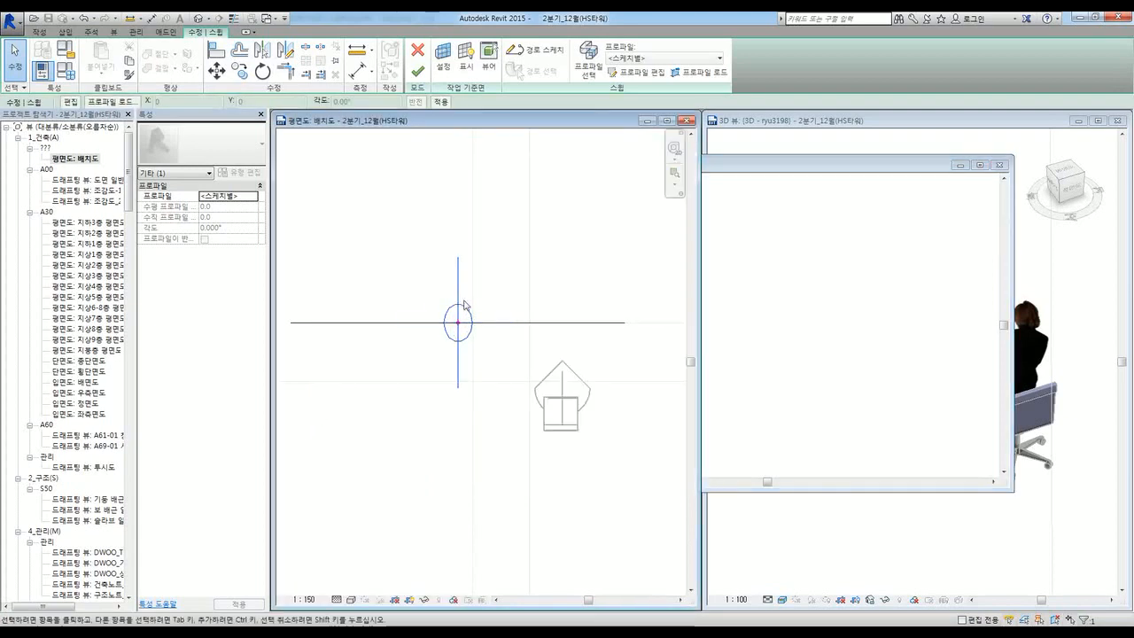
pyautogui.click(422, 78)
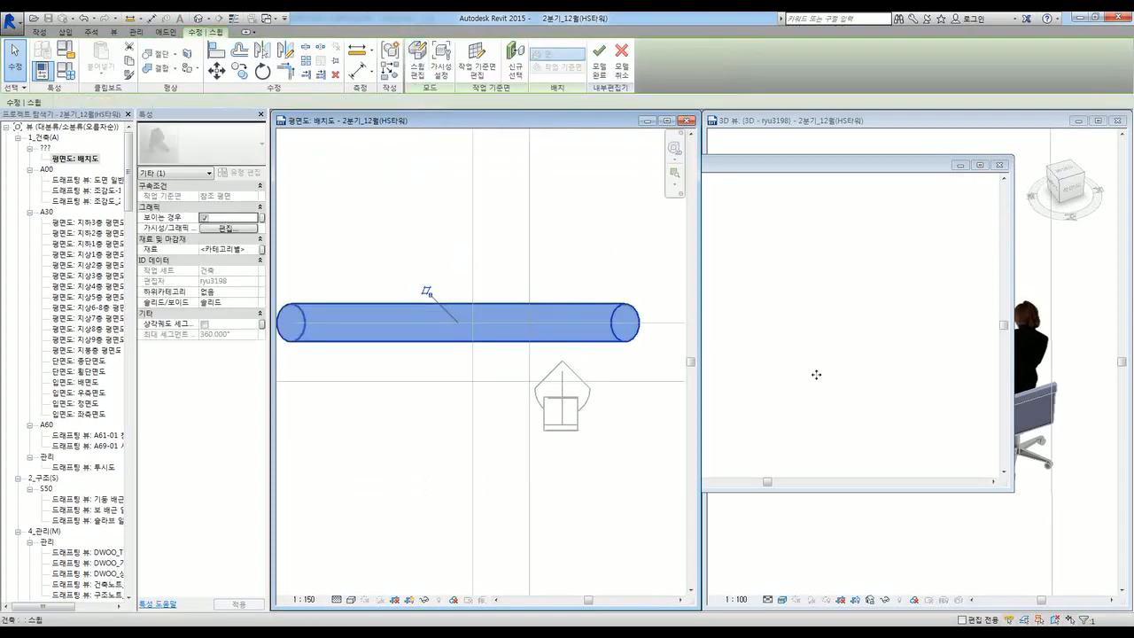
# Step: Clear the sweep selection and finish the in-place column model
pyautogui.middleClick(816, 375)
pyautogui.click(570, 390)
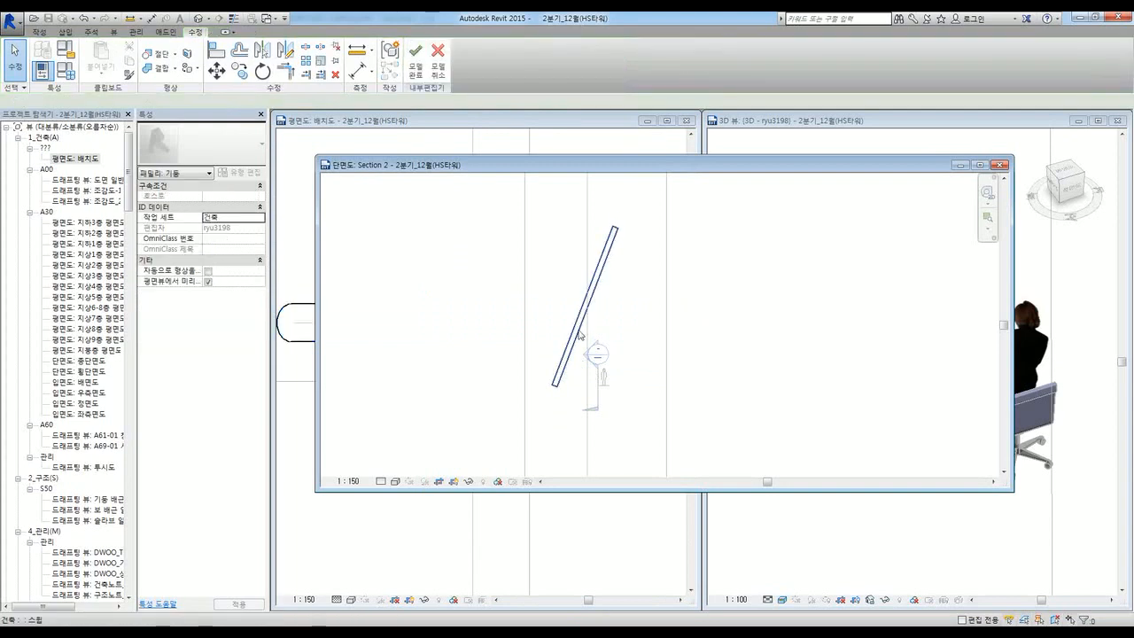
pyautogui.click(311, 455)
pyautogui.scroll(-2, 519, 359)
pyautogui.scroll(-2, 524, 365)
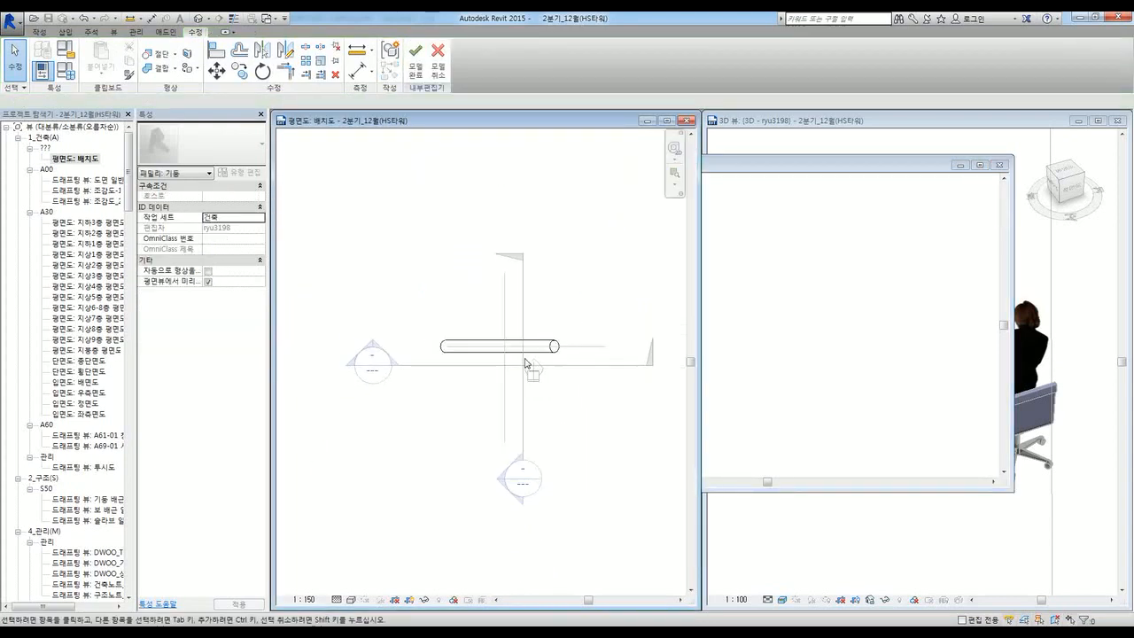
pyautogui.scroll(2, 518, 365)
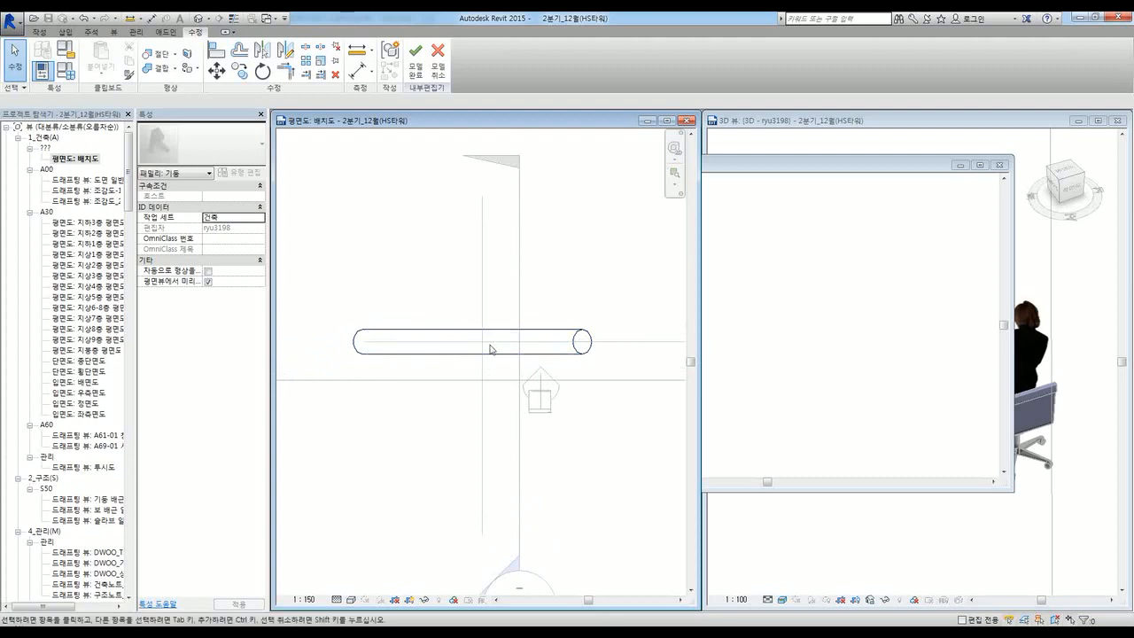
pyautogui.click(821, 375)
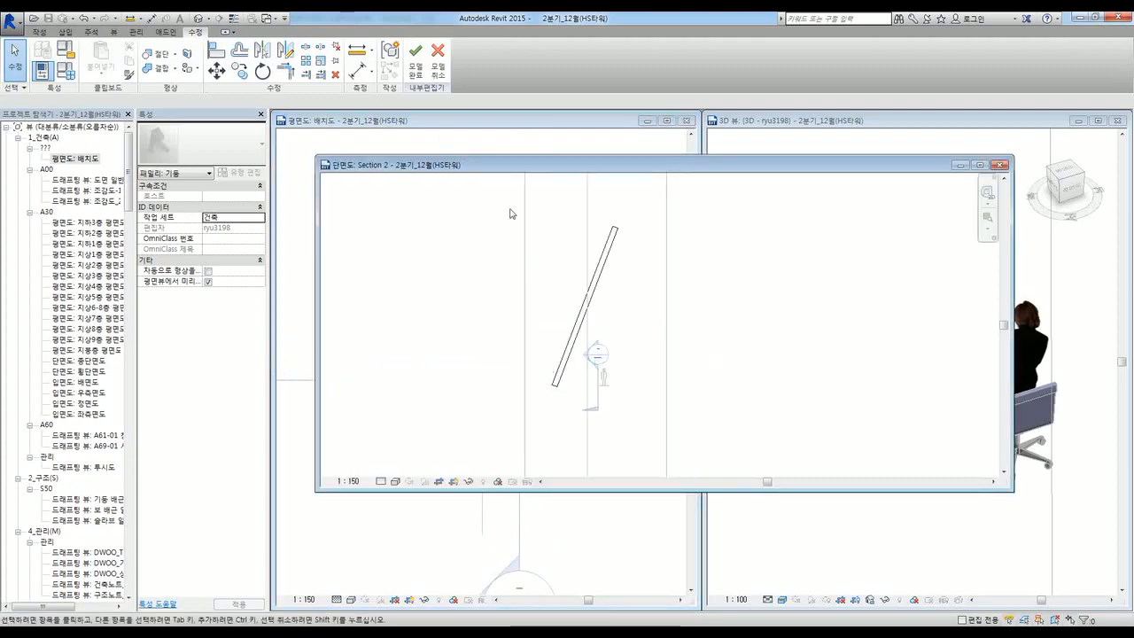
pyautogui.click(419, 78)
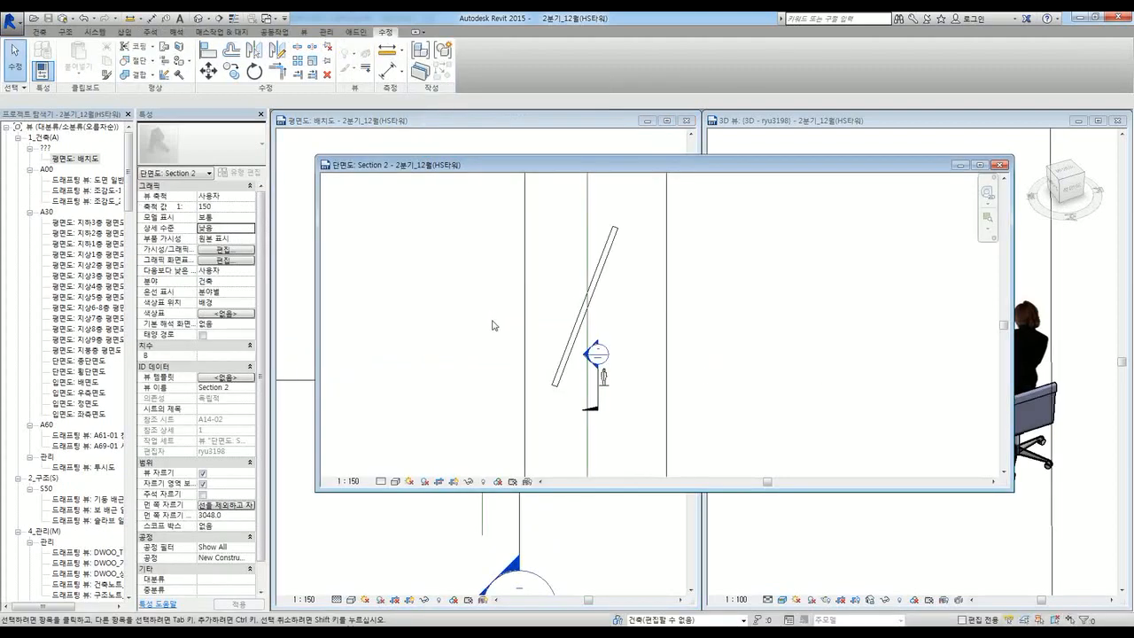
# Step: Inspect the sloped column in 3D and leave roof editing without keeping changes
pyautogui.click(910, 585)
pyautogui.scroll(-5, 877, 502)
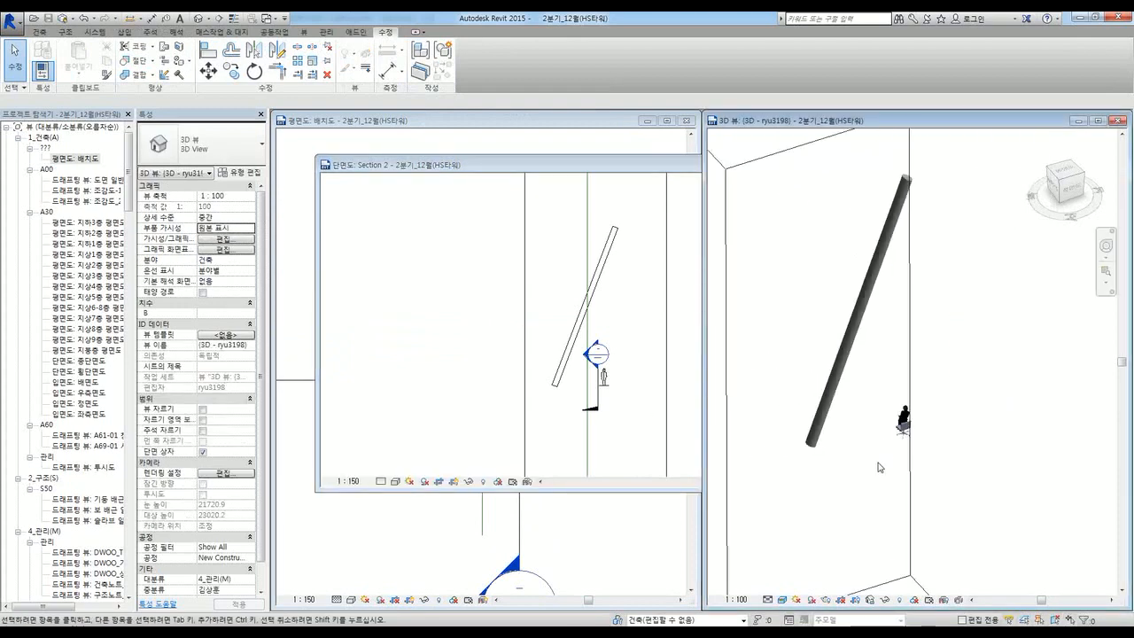
pyautogui.keyDown('shift'); pyautogui.moveTo(872, 503); pyautogui.dragTo(866, 501, button='middle'); pyautogui.keyUp('shift')
pyautogui.moveTo(843, 435); pyautogui.dragTo(908, 561, button='middle')
pyautogui.moveTo(865, 462); pyautogui.dragTo(870, 481, button='middle')
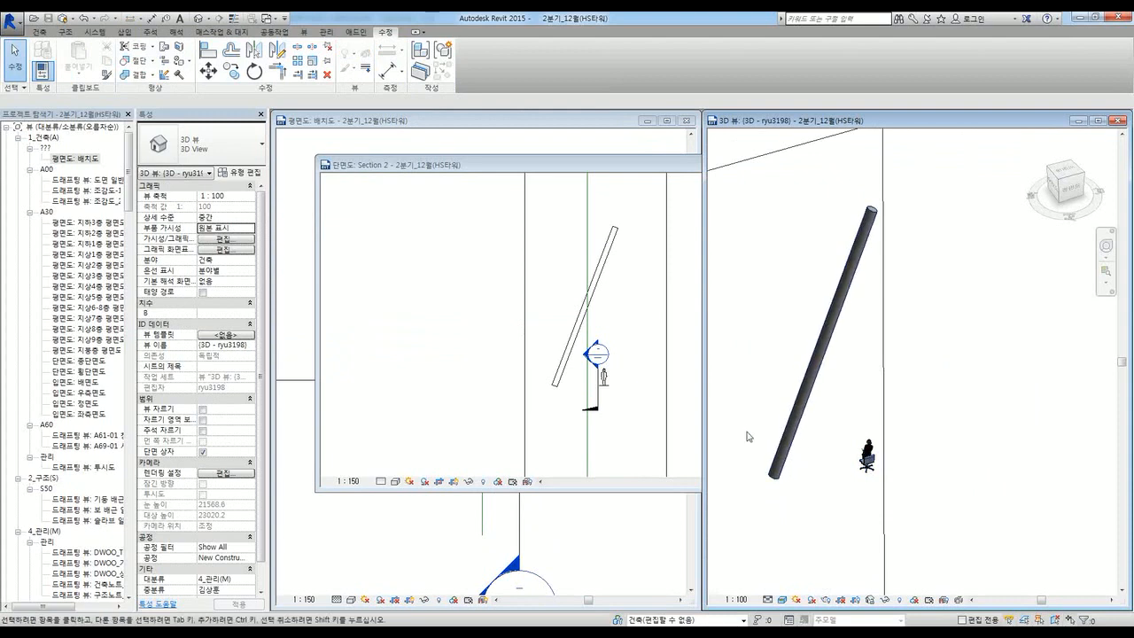
pyautogui.moveTo(476, 165); pyautogui.dragTo(464, 237)
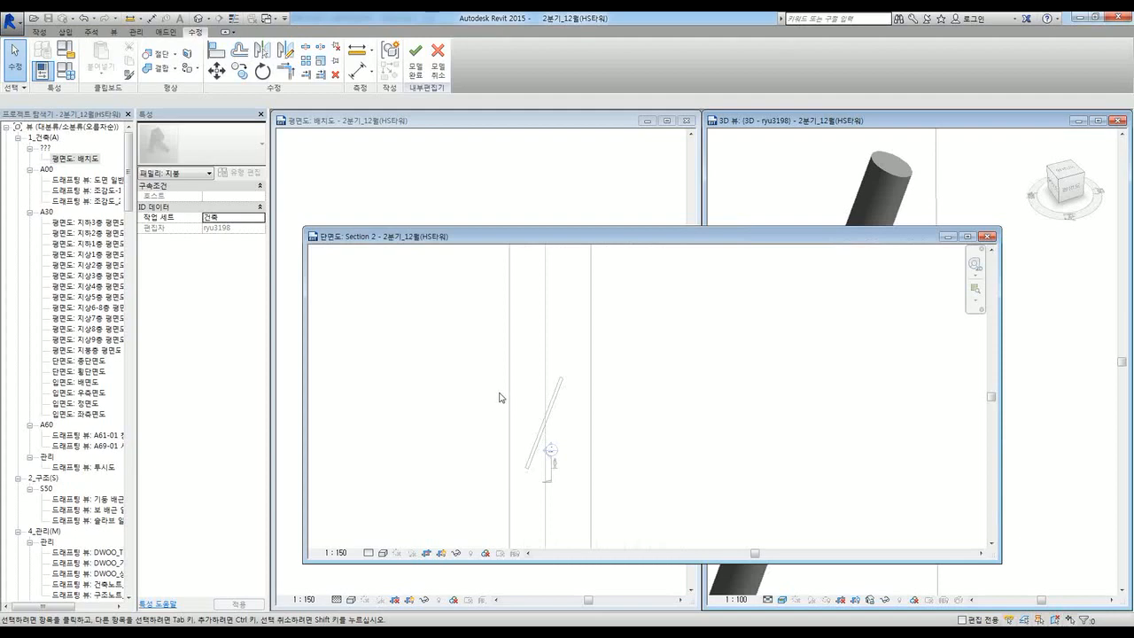
pyautogui.scroll(1, 500, 397)
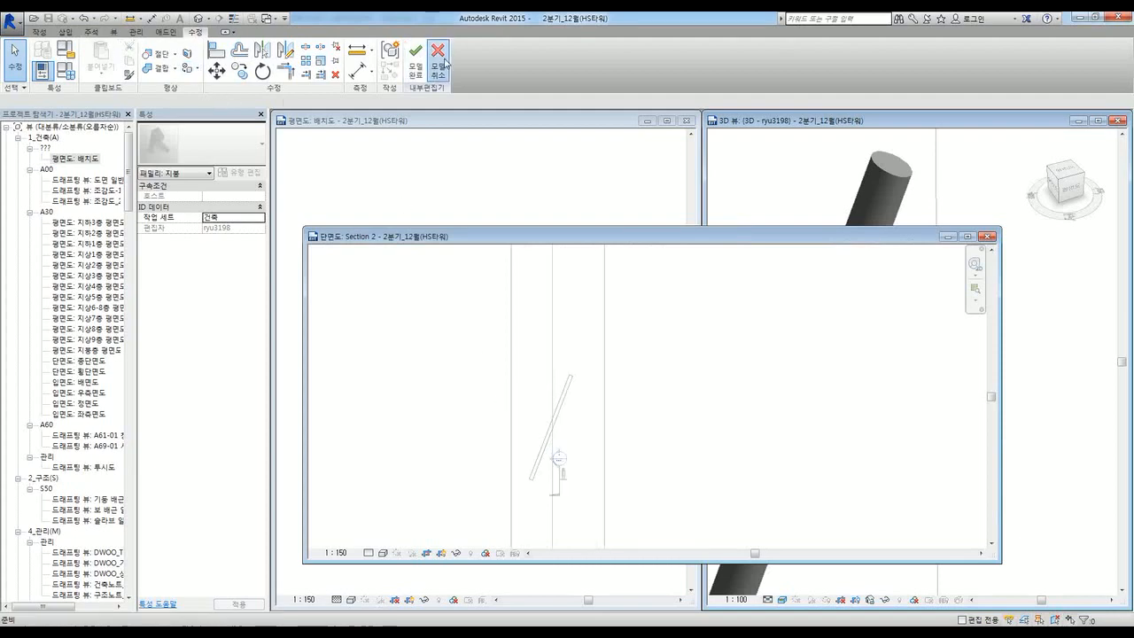
pyautogui.scroll(1, 603, 319)
pyautogui.moveTo(603, 318); pyautogui.dragTo(626, 273, button='middle')
# Step: Start a new in-place model from Architecture > Component
pyautogui.click(40, 32)
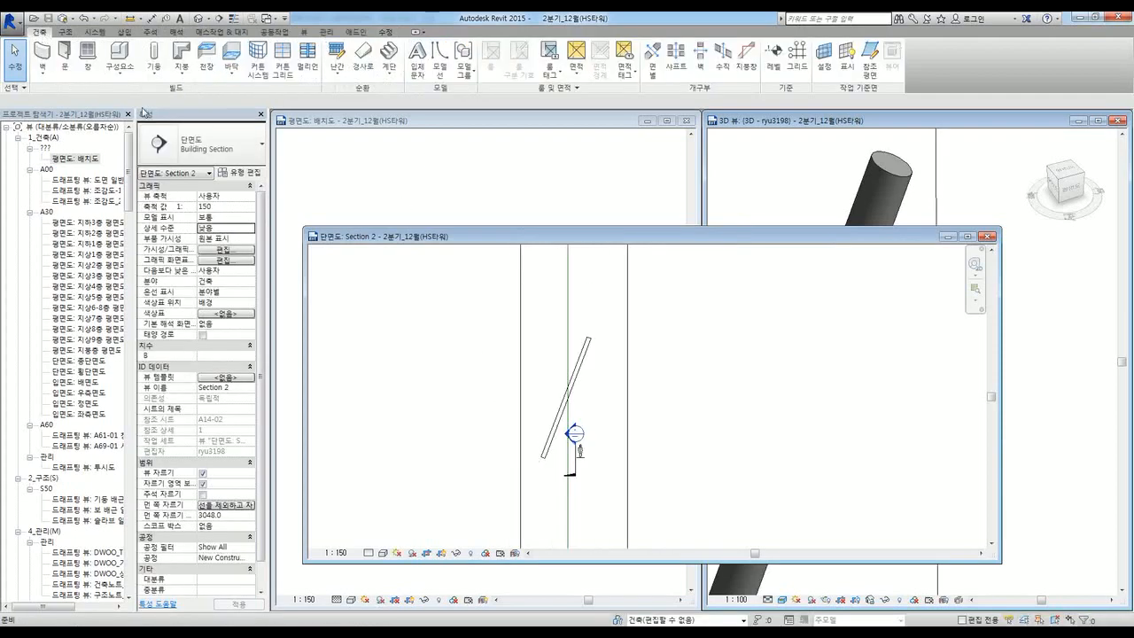
pyautogui.click(118, 77)
pyautogui.click(140, 126)
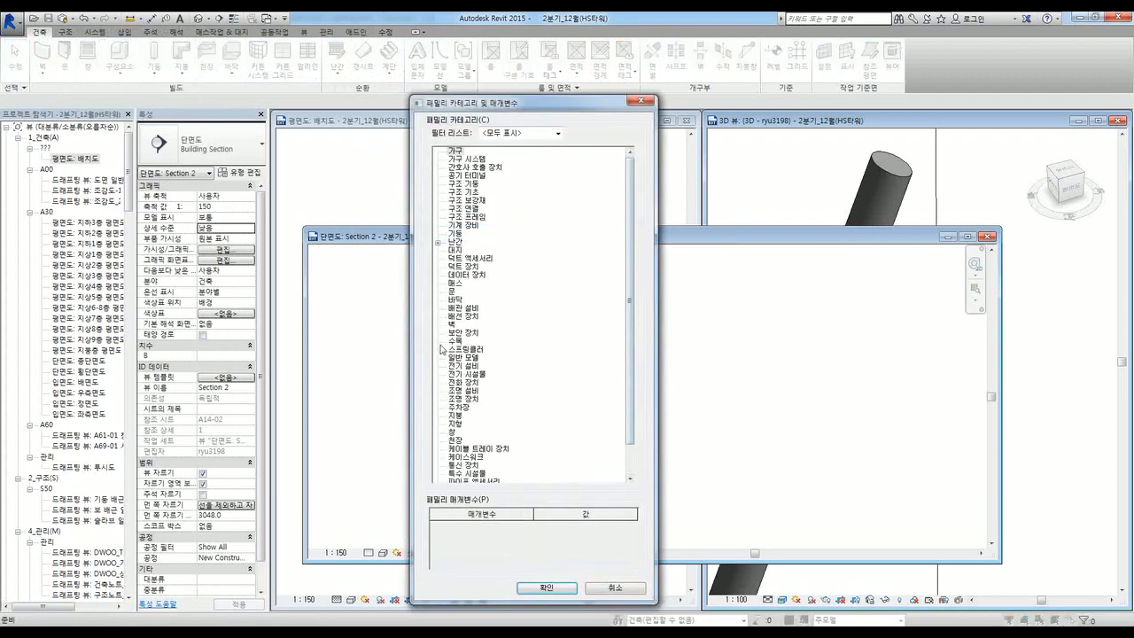
# Step: Choose the 지붕 (Roof) category and accept the default in-place model name
pyautogui.click(544, 587)
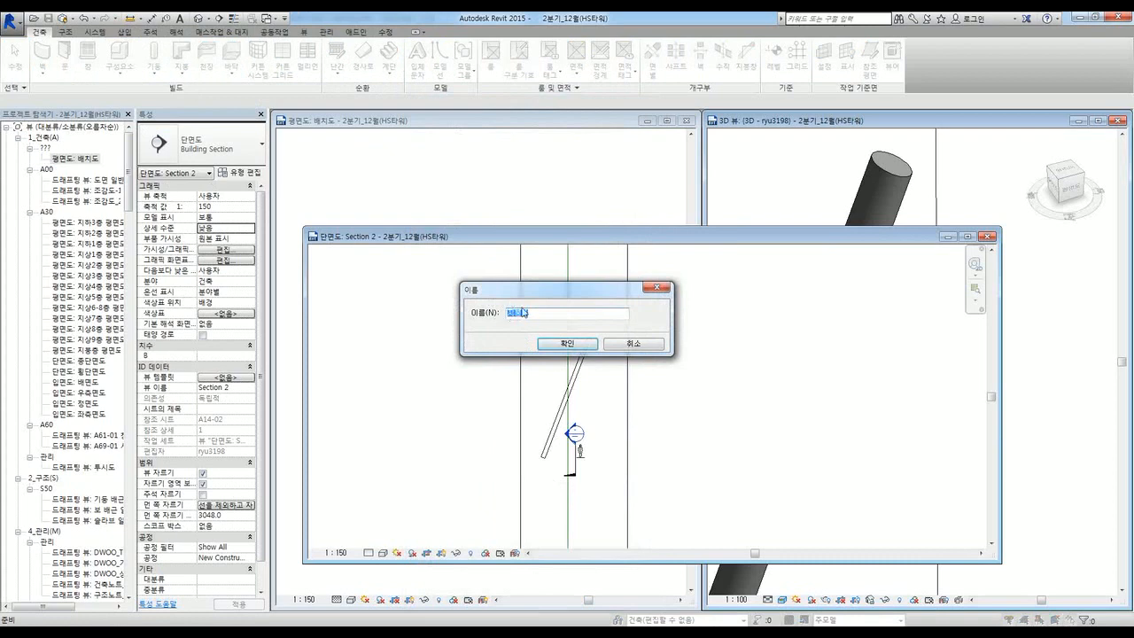
pyautogui.click(559, 345)
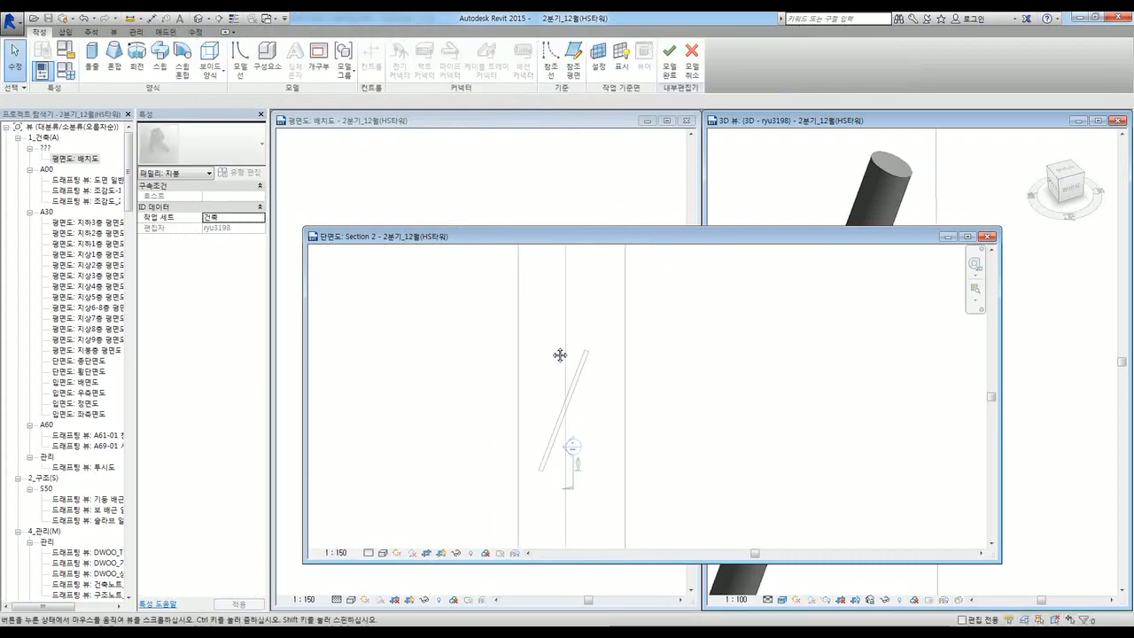
# Step: Start an extrusion on the horizontal reference plane and open Section 2 to sketch it
pyautogui.click(92, 67)
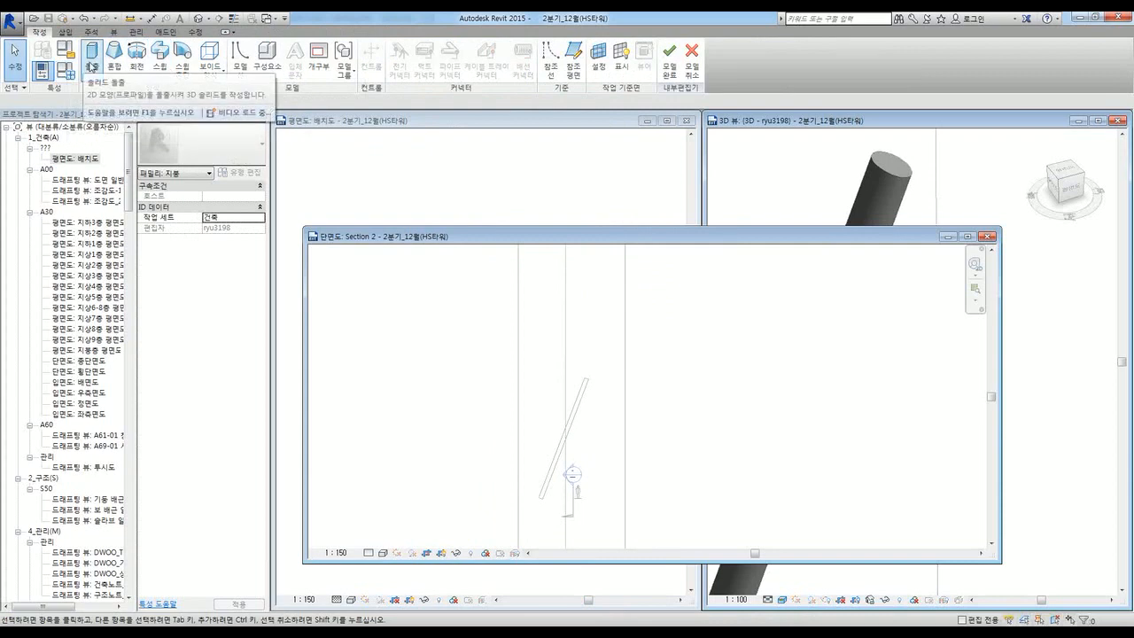
pyautogui.click(92, 67)
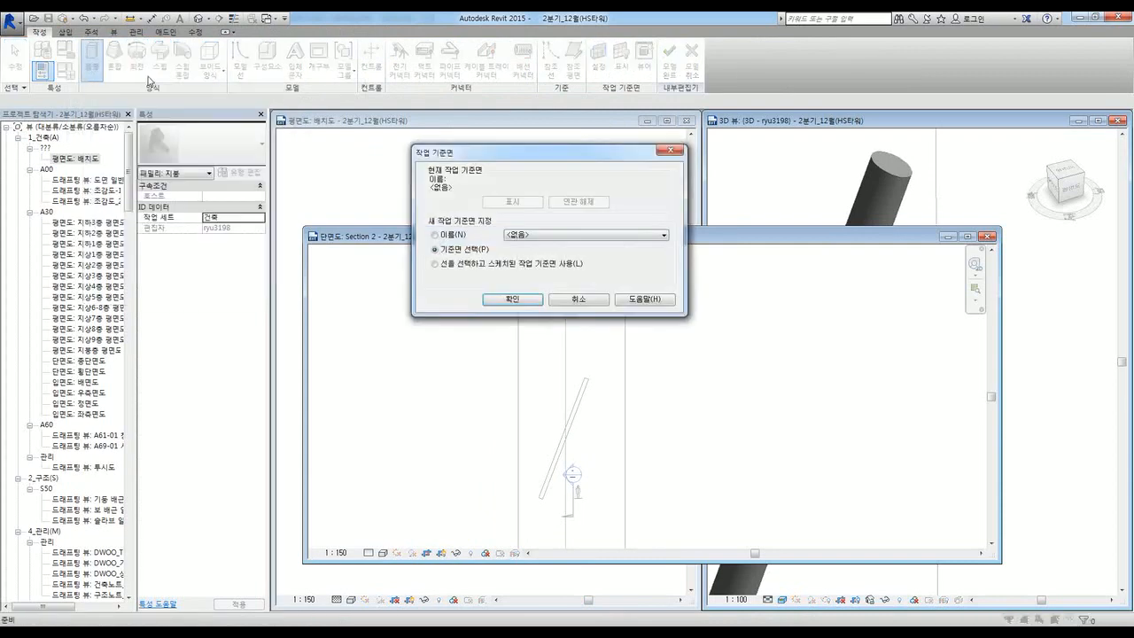
pyautogui.click(513, 299)
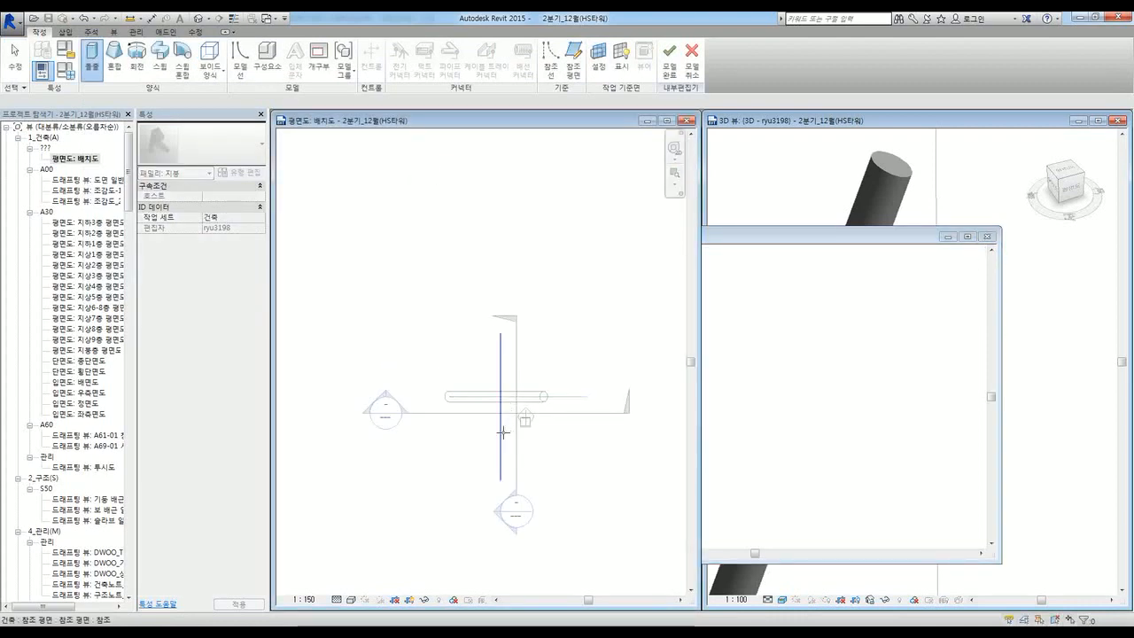
pyautogui.click(571, 398)
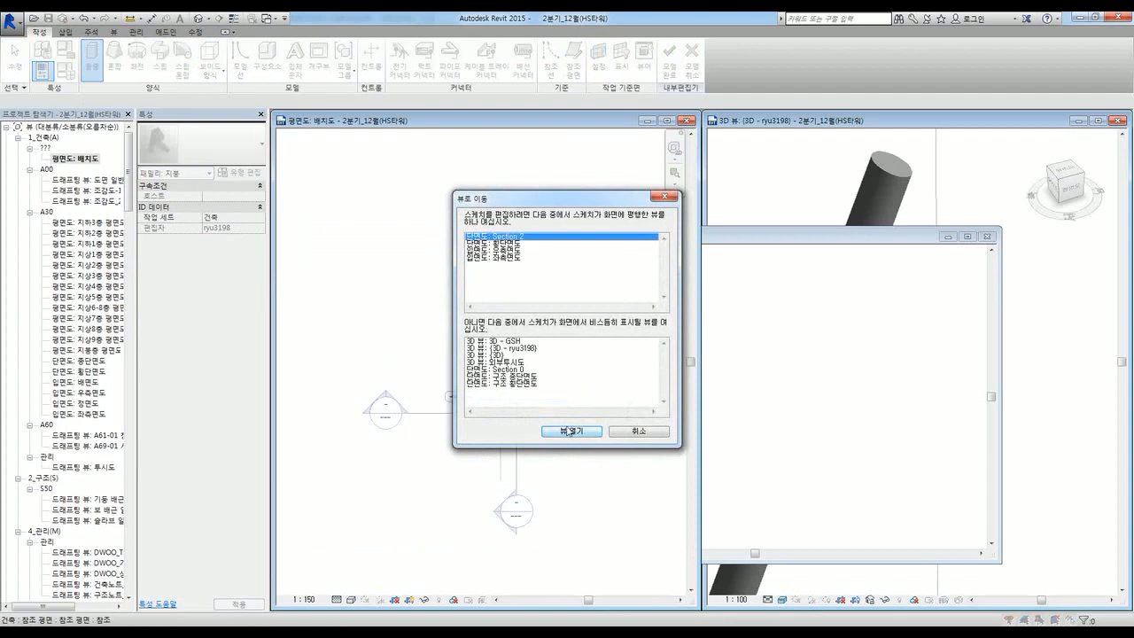
pyautogui.click(570, 432)
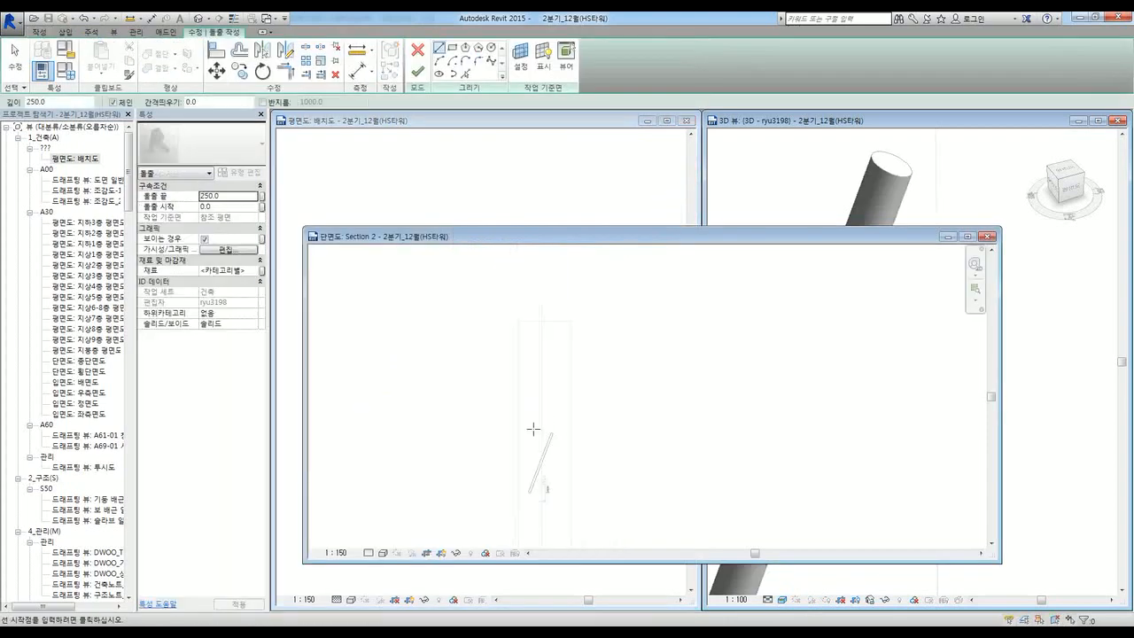
# Step: Draw a six-point spline across Section 2 as the roof profile
pyautogui.scroll(2, 537, 410)
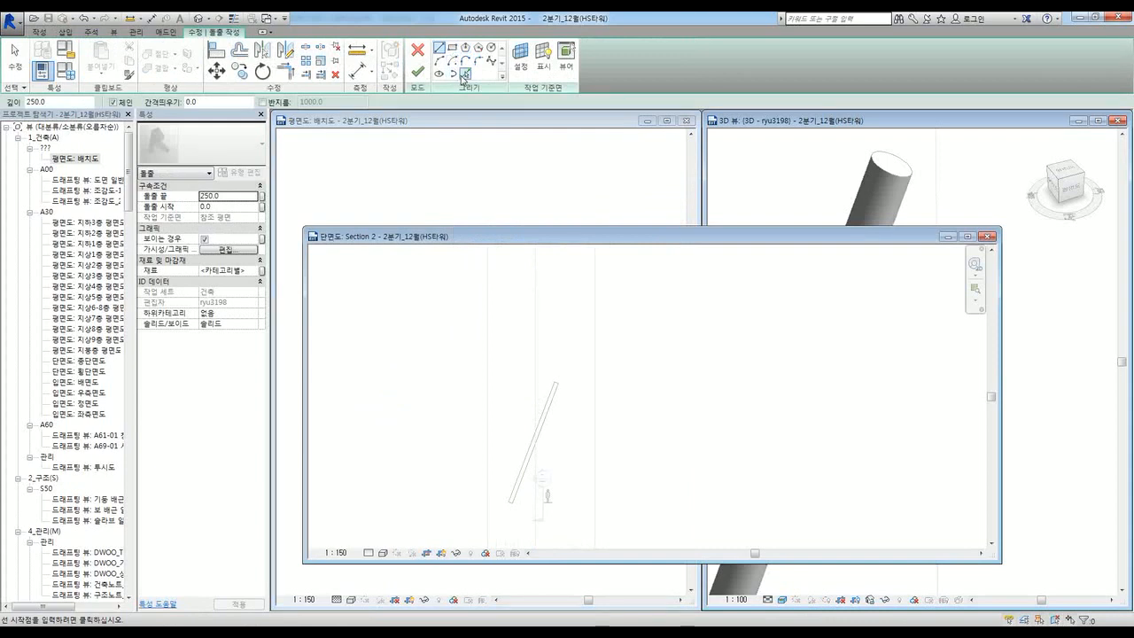
pyautogui.click(490, 60)
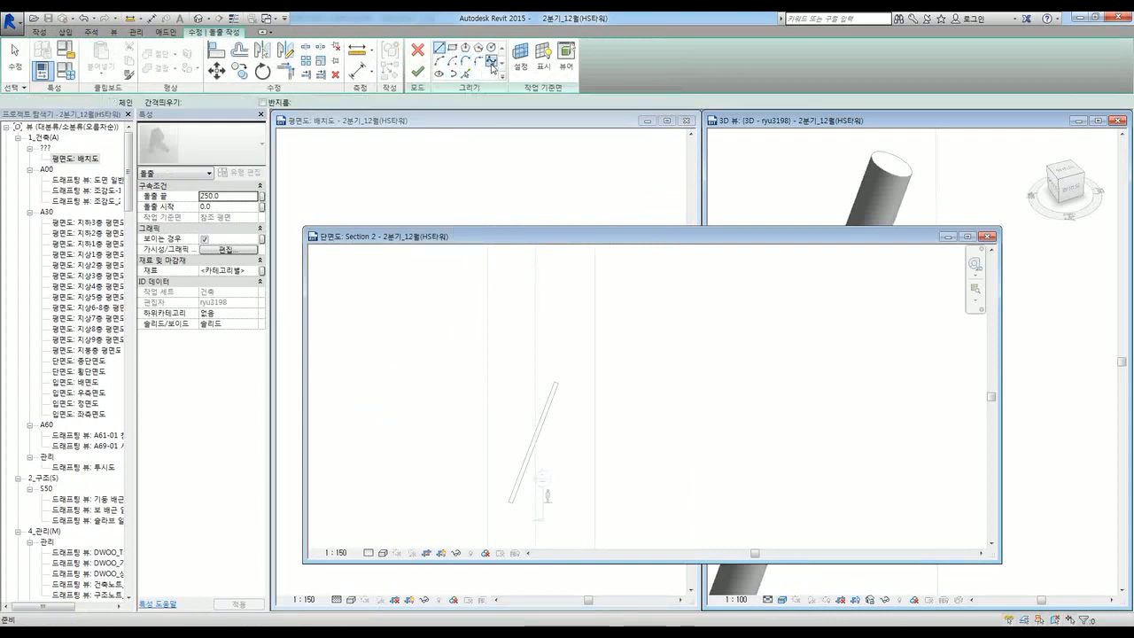
pyautogui.click(374, 399)
pyautogui.click(514, 357)
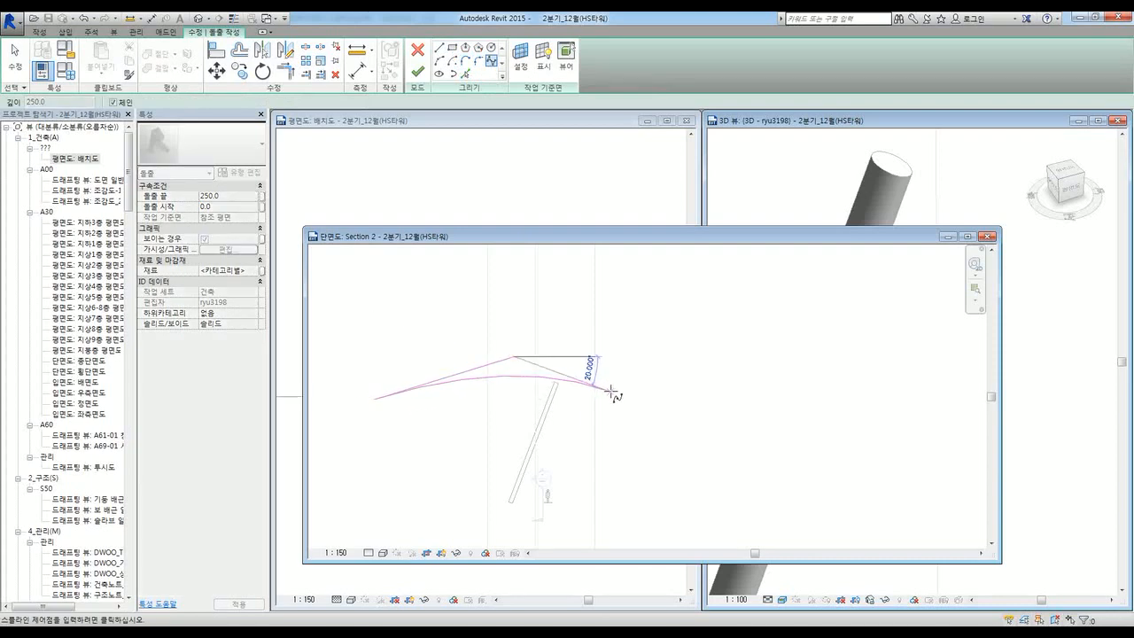
pyautogui.click(611, 390)
pyautogui.click(645, 375)
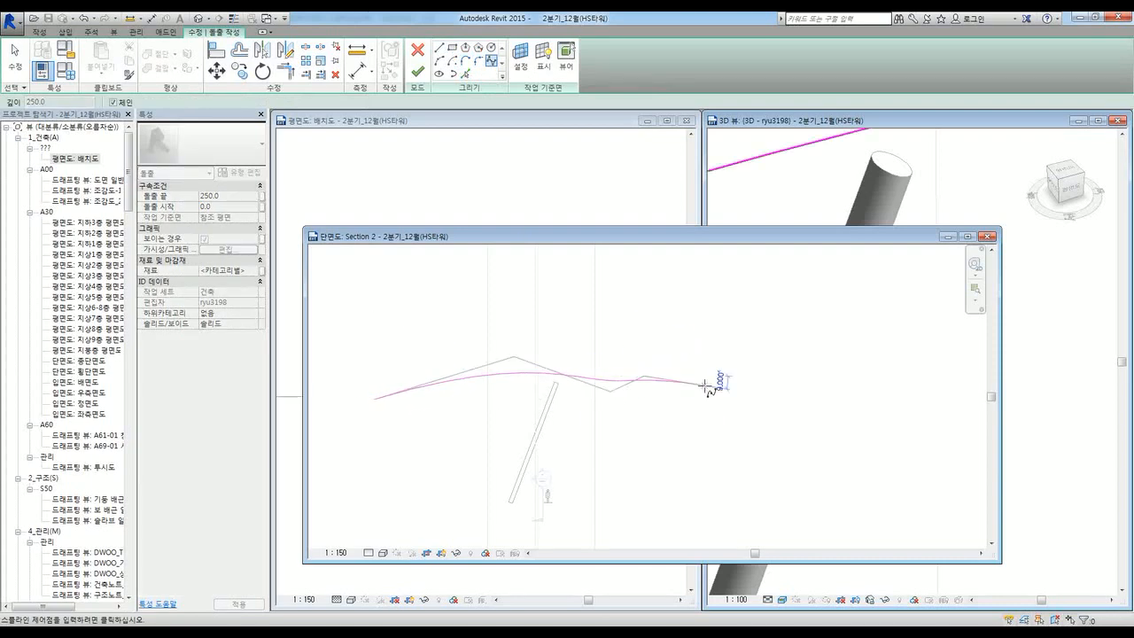
pyautogui.click(685, 315)
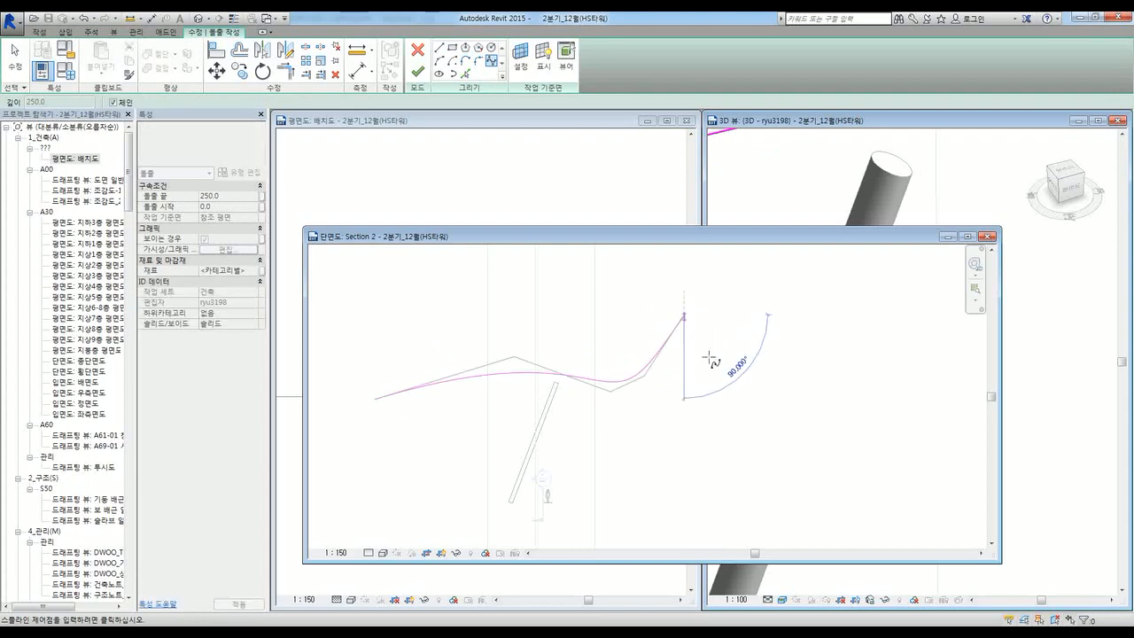
pyautogui.click(738, 379)
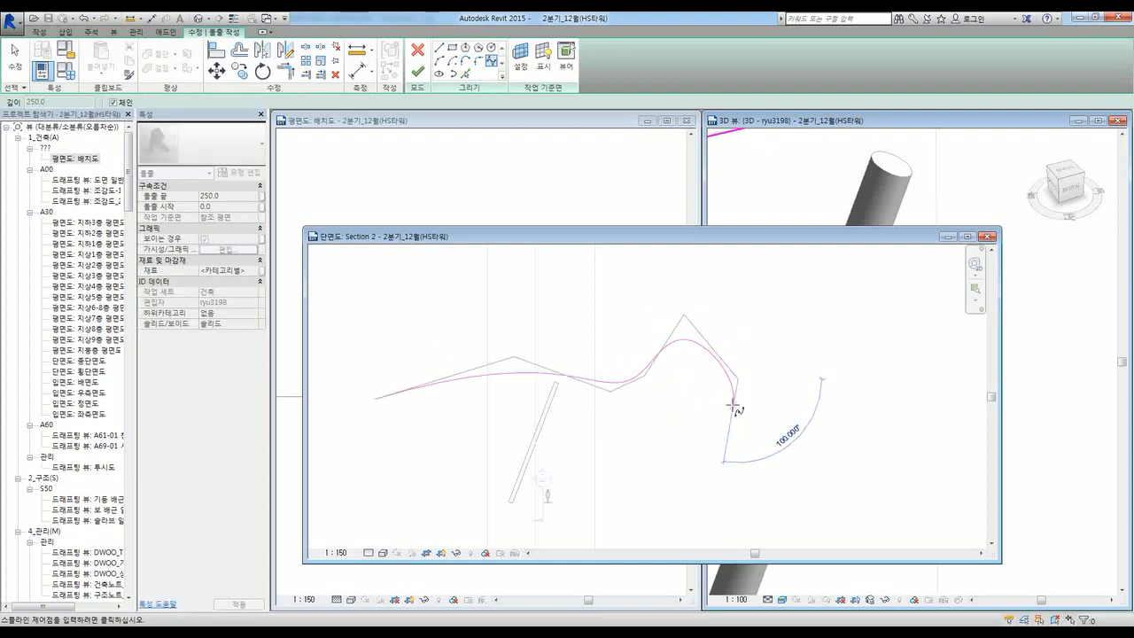
pyautogui.press('Escape')
# Step: Drag the spline's control points and left end to smooth it into a two-peaked wave
pyautogui.click(521, 375)
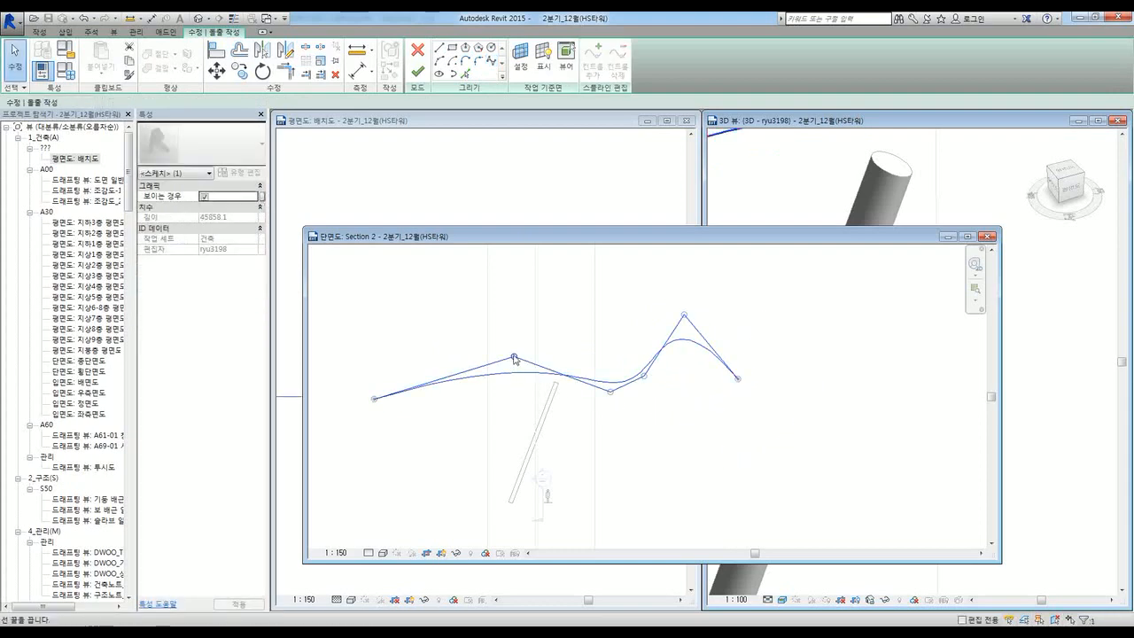
pyautogui.moveTo(514, 359); pyautogui.dragTo(535, 298)
pyautogui.moveTo(376, 399); pyautogui.dragTo(414, 379)
pyautogui.moveTo(562, 299); pyautogui.dragTo(529, 293)
pyautogui.click(654, 447)
pyautogui.click(638, 372)
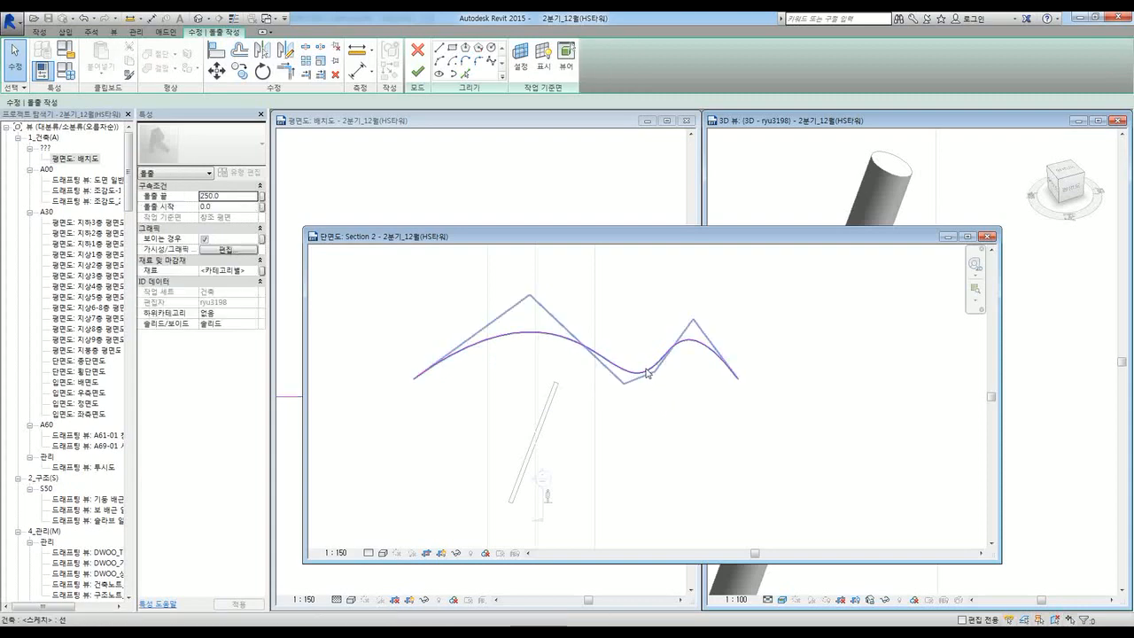
pyautogui.click(649, 371)
# Step: Copy the wavy spline slightly downward, just below the original
pyautogui.press('c')
pyautogui.press('c')
pyautogui.click(662, 390)
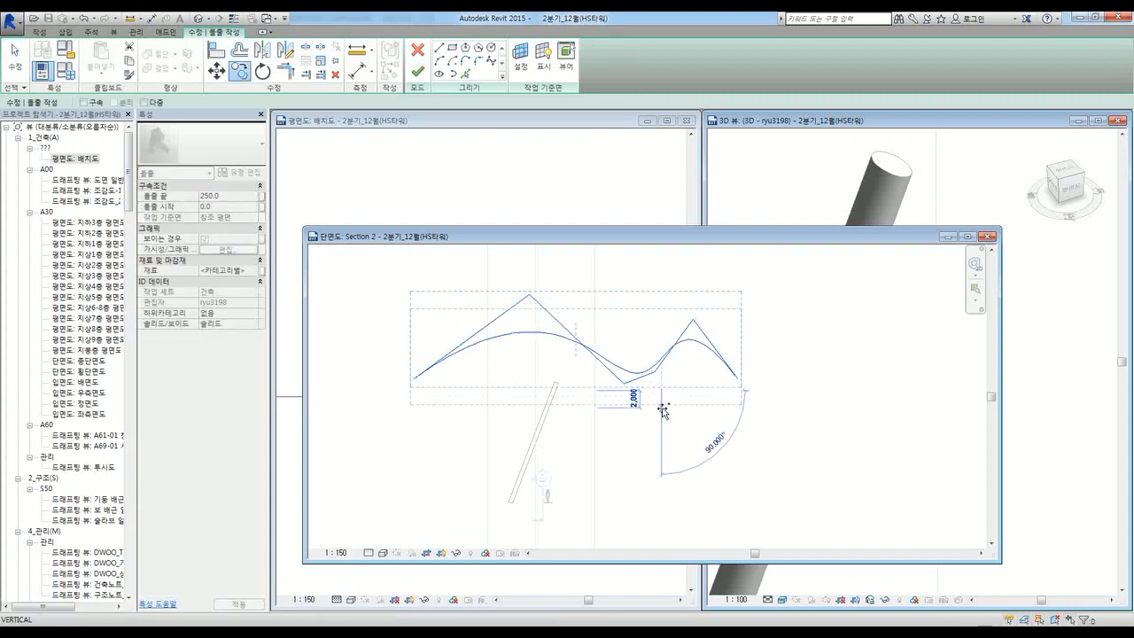
pyautogui.click(662, 398)
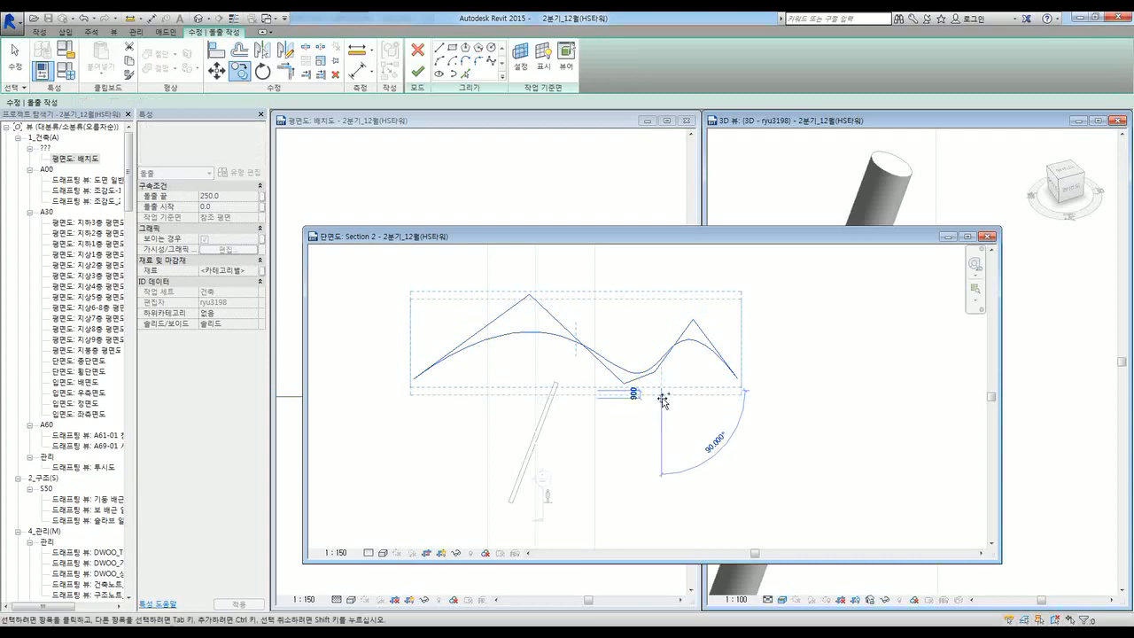
pyautogui.click(577, 423)
# Step: Try closing the spline ends with lines, then finish the sketch as a thin extrusion
pyautogui.click(439, 51)
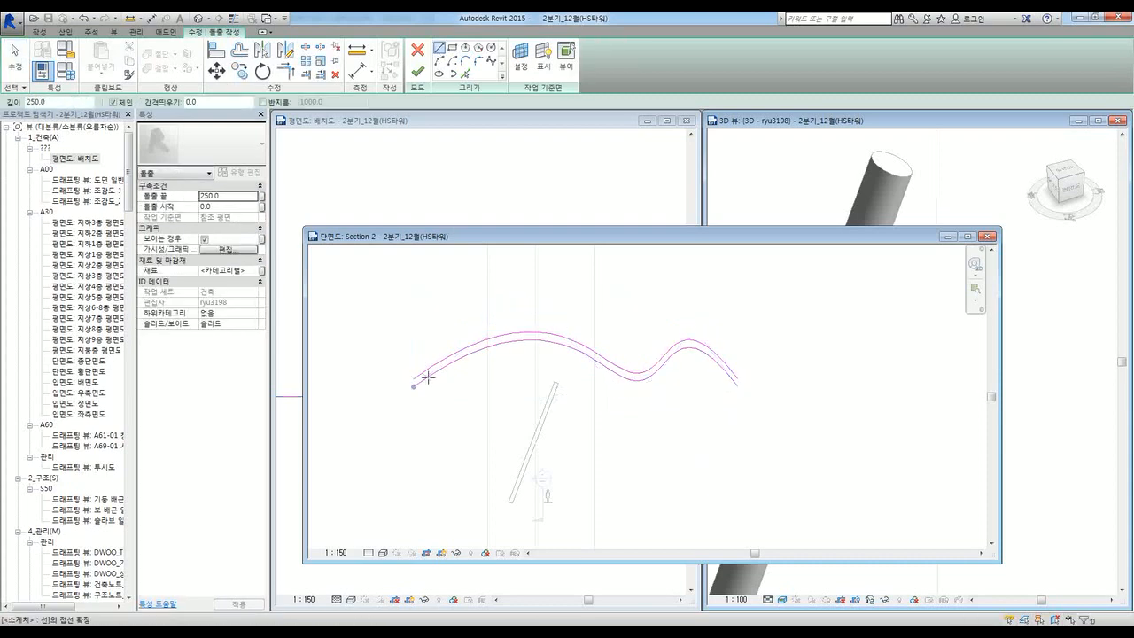
pyautogui.click(414, 386)
pyautogui.press('Escape')
pyautogui.click(739, 387)
pyautogui.press('Escape')
pyautogui.scroll(5, 742, 396)
pyautogui.scroll(-6, 706, 397)
pyautogui.press('Escape')
pyautogui.scroll(3, 614, 393)
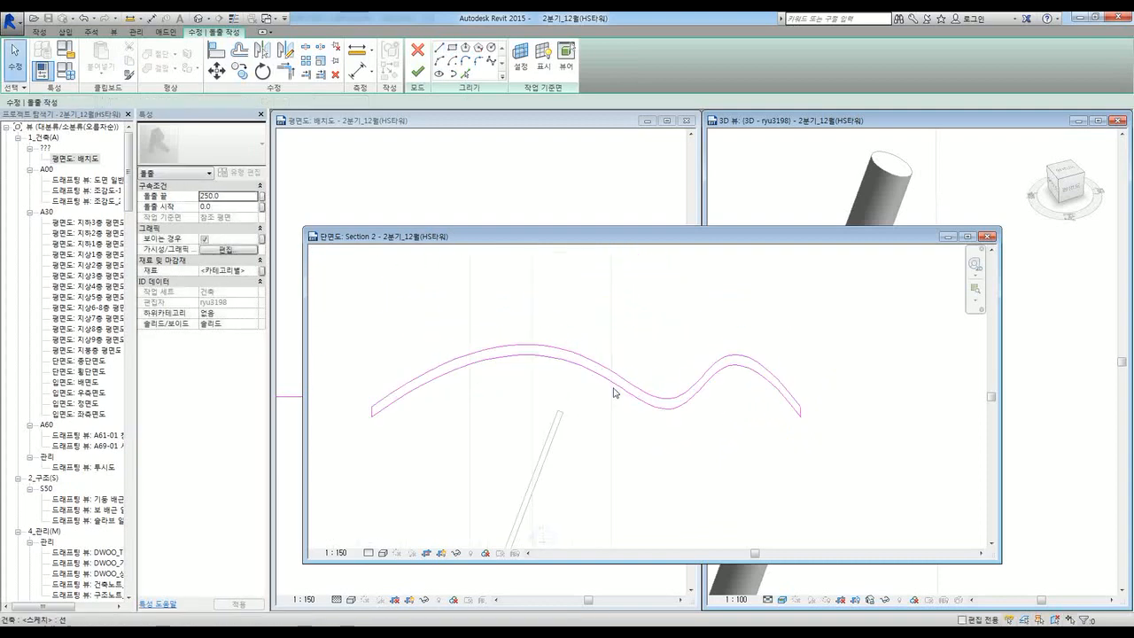
pyautogui.click(417, 73)
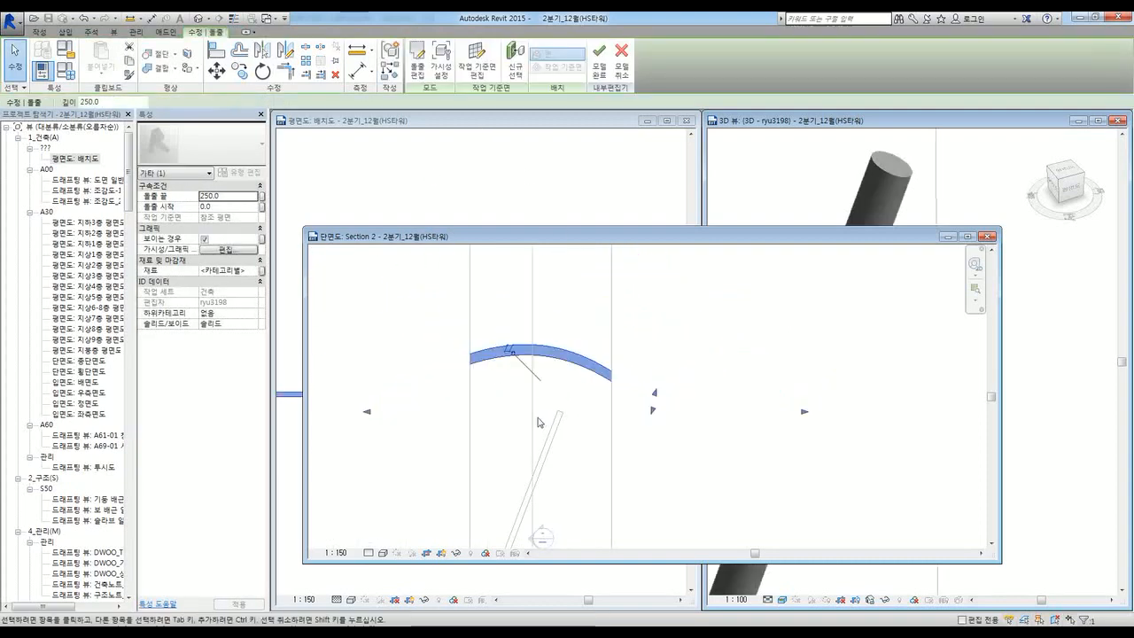
# Step: Drag the extrusion's depth handles so it runs from -9694.7 to 21310.9
pyautogui.scroll(-8, 860, 392)
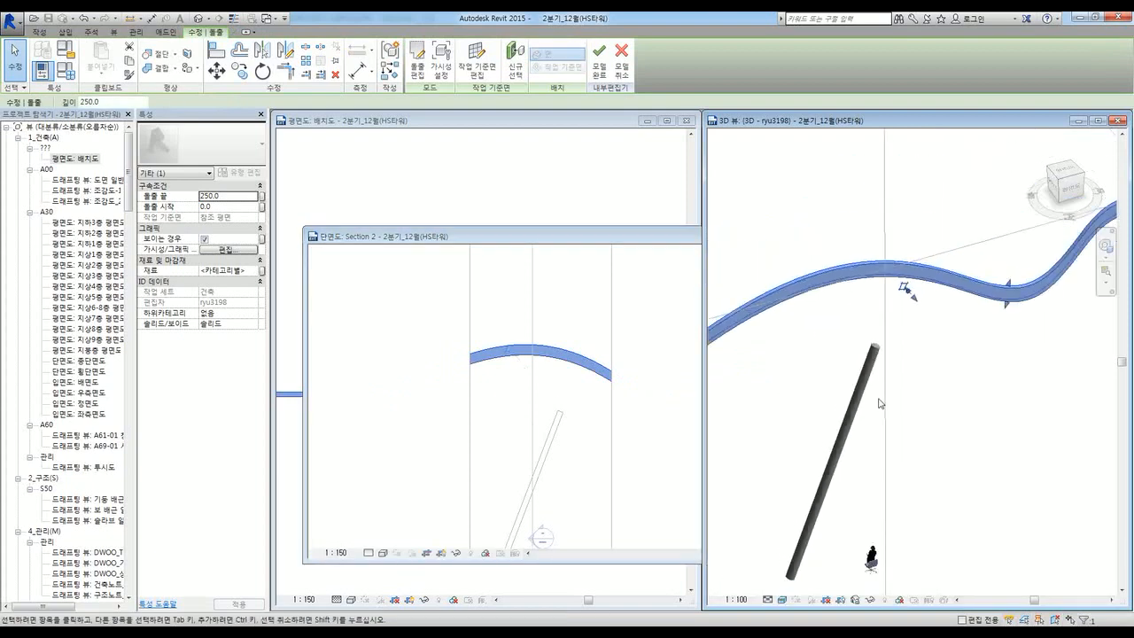
pyautogui.scroll(-4, 872, 379)
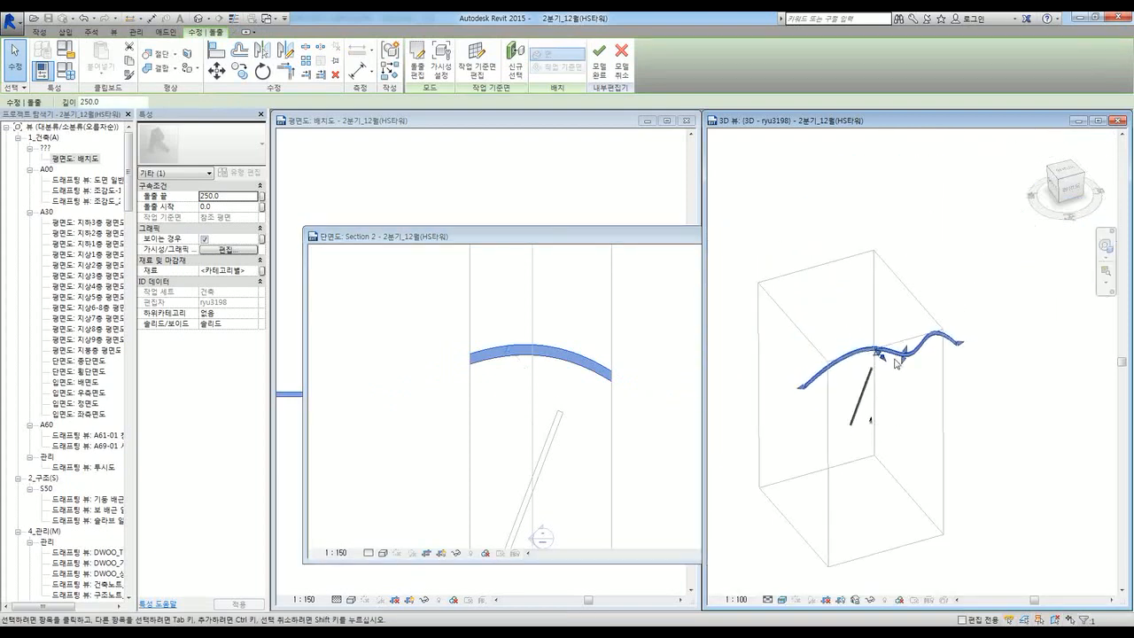
pyautogui.scroll(3, 878, 354)
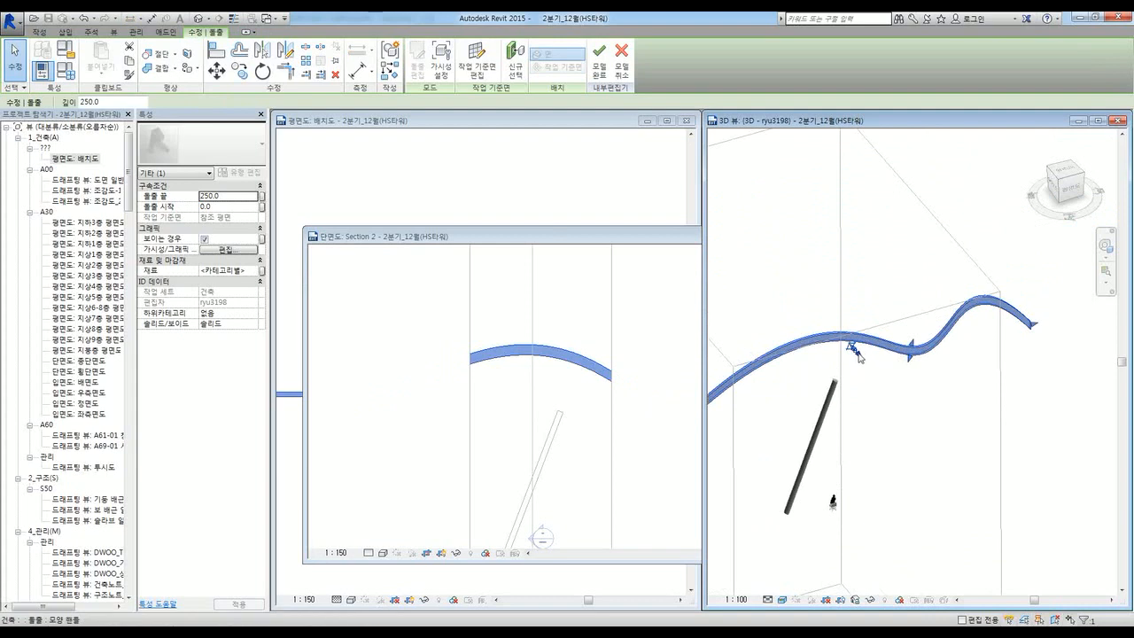
pyautogui.moveTo(857, 356)
pyautogui.mouseDown()
pyautogui.moveTo(780, 257)
pyautogui.moveTo(775, 229)
pyautogui.mouseUp()
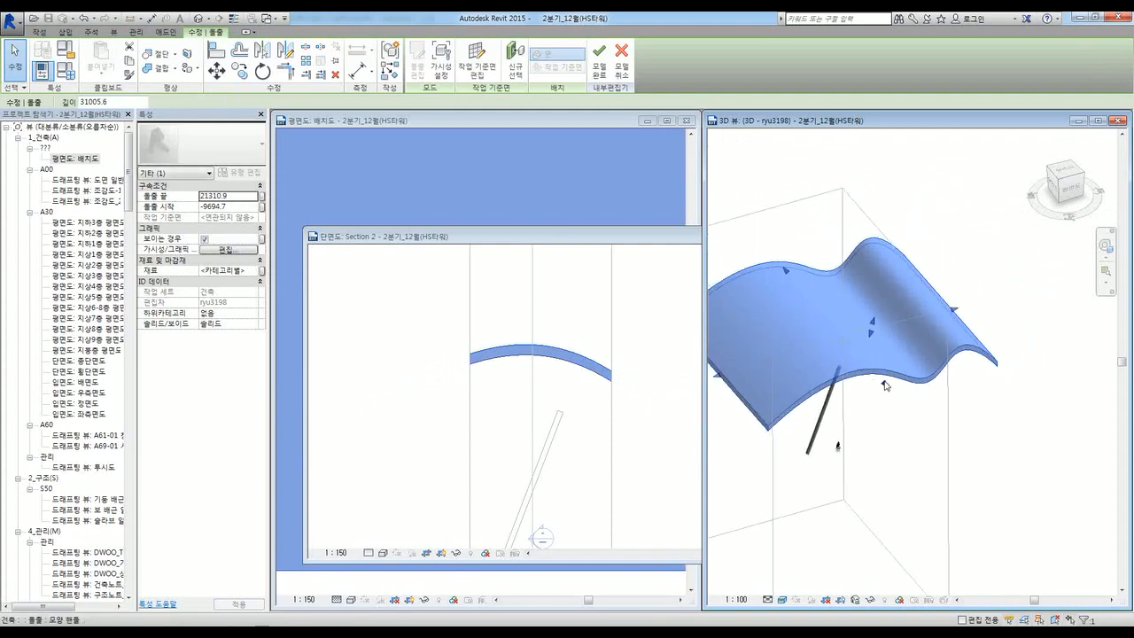
pyautogui.moveTo(886, 385); pyautogui.dragTo(869, 367)
pyautogui.click(909, 450)
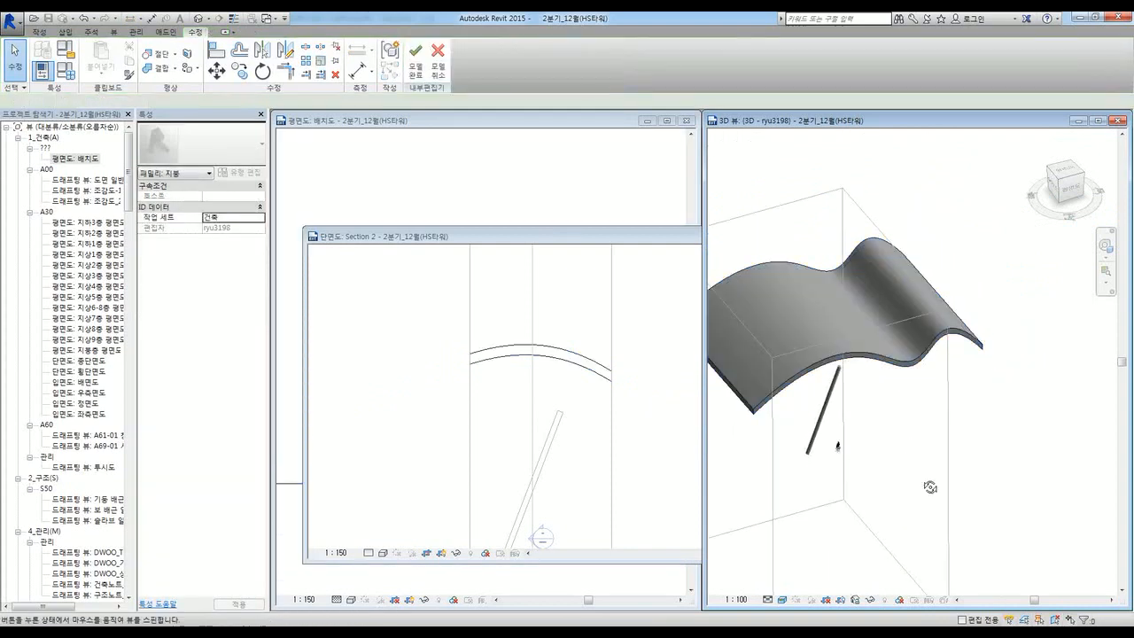
# Step: Finish editing the wavy roof's in-place model
pyautogui.keyDown('shift'); pyautogui.moveTo(937, 481); pyautogui.dragTo(932, 473, button='middle'); pyautogui.keyUp('shift')
pyautogui.click(423, 60)
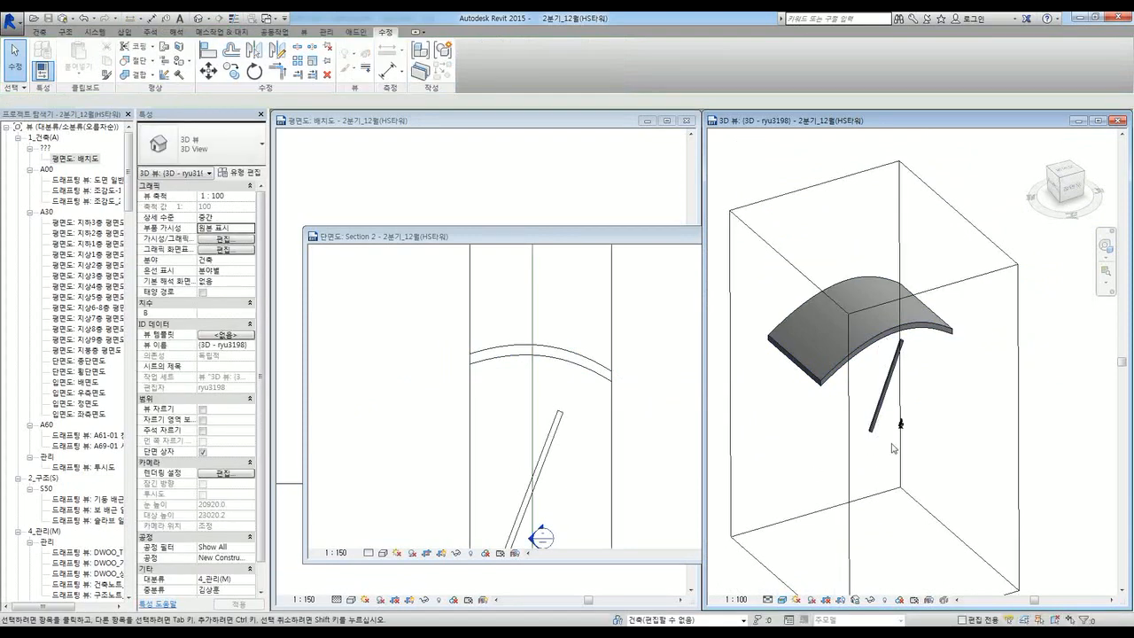
pyautogui.scroll(-2, 893, 449)
# Step: Enlarge the section box sideways and forward around the roof and column
pyautogui.click(865, 496)
pyautogui.moveTo(822, 431); pyautogui.dragTo(763, 448)
pyautogui.moveTo(826, 431); pyautogui.dragTo(743, 462)
pyautogui.moveTo(938, 400); pyautogui.dragTo(1014, 366)
pyautogui.moveTo(919, 452); pyautogui.dragTo(950, 478)
pyautogui.click(943, 239)
pyautogui.keyDown('shift'); pyautogui.moveTo(915, 390); pyautogui.dragTo(926, 424, button='middle'); pyautogui.keyUp('shift')
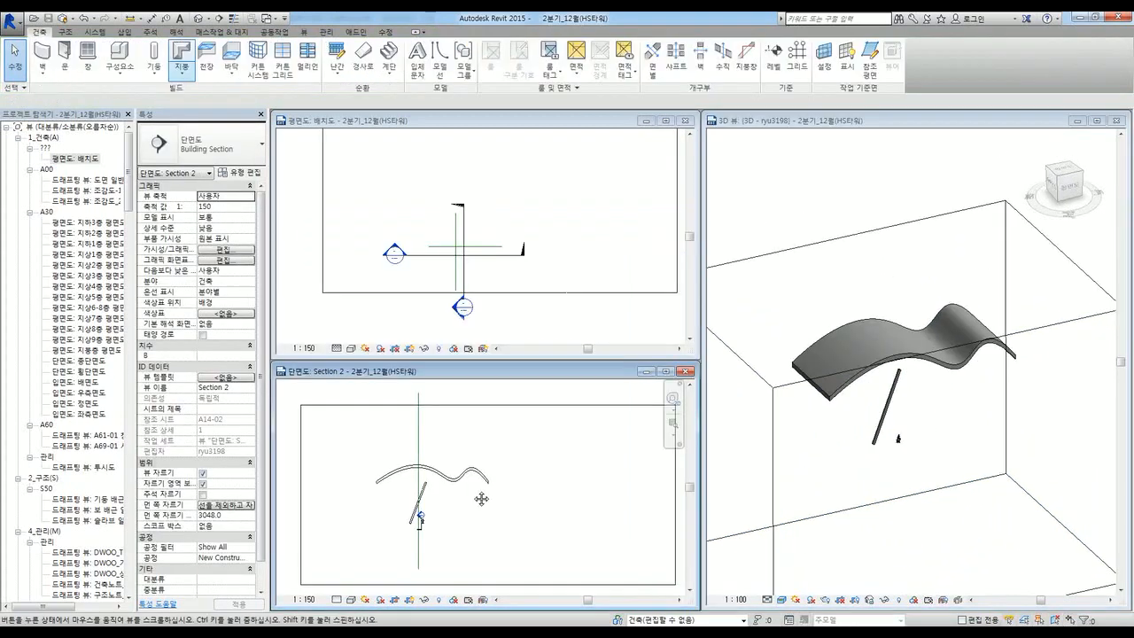
pyautogui.click(898, 496)
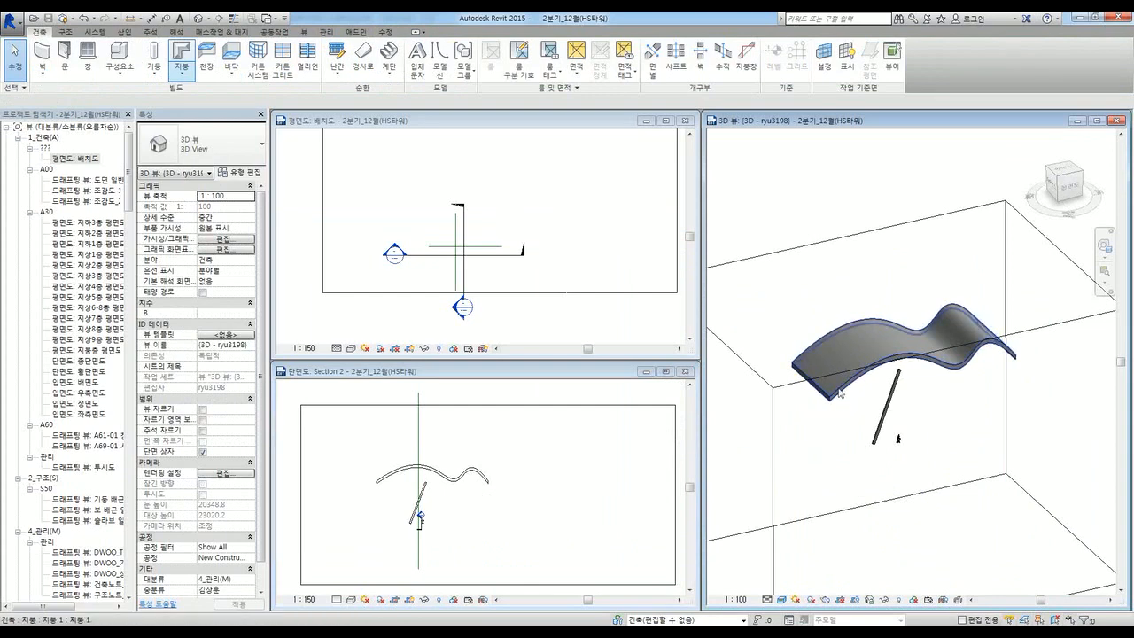
# Step: Select and deselect the roof, then browse the Roof and Component dropdowns
pyautogui.scroll(3, 840, 395)
pyautogui.click(840, 395)
pyautogui.scroll(-1, 855, 433)
pyautogui.click(855, 439)
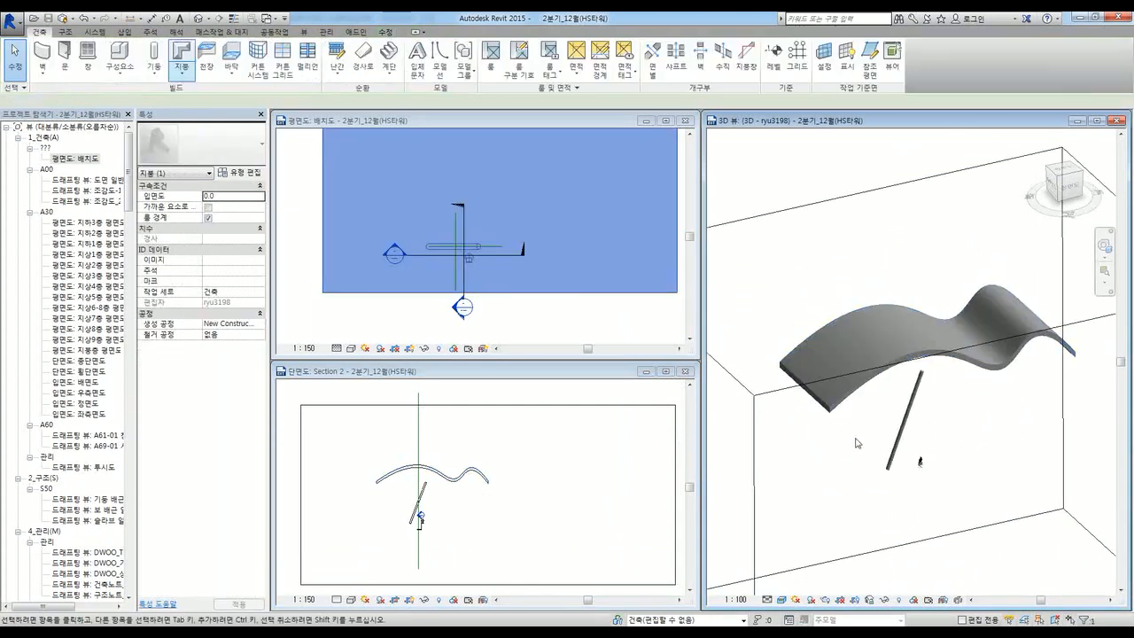
pyautogui.click(181, 73)
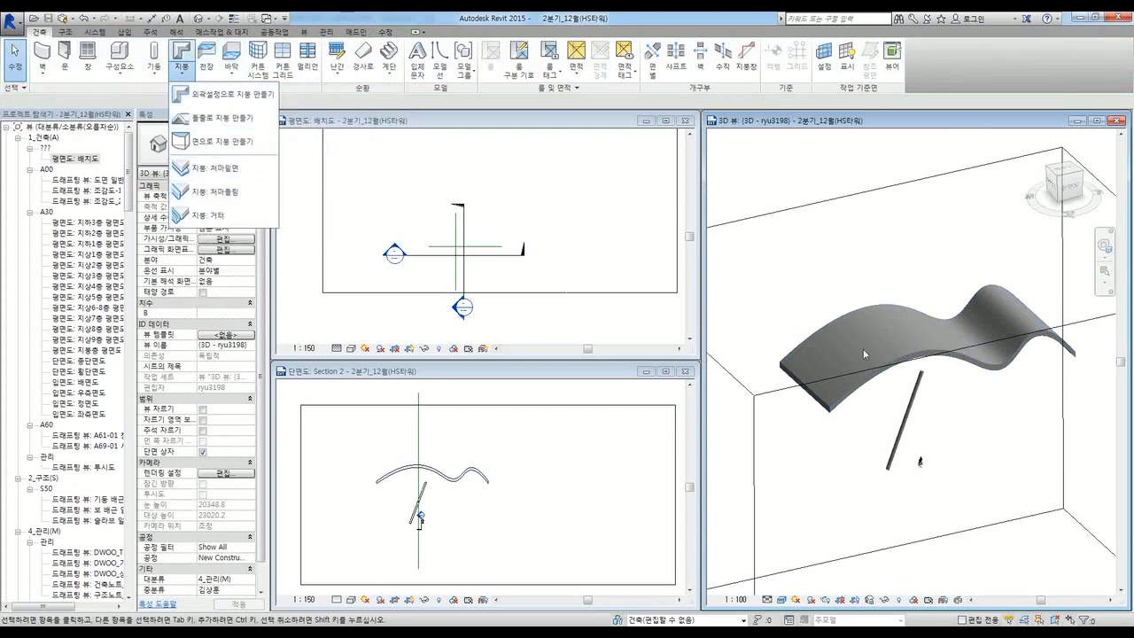
pyautogui.click(838, 456)
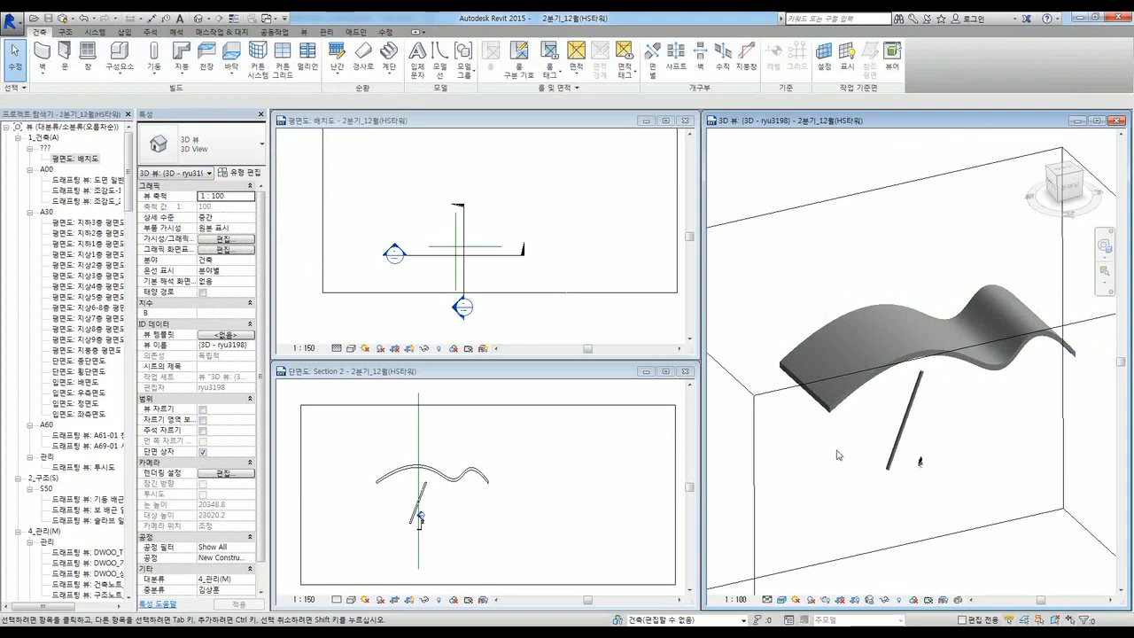
pyautogui.click(120, 78)
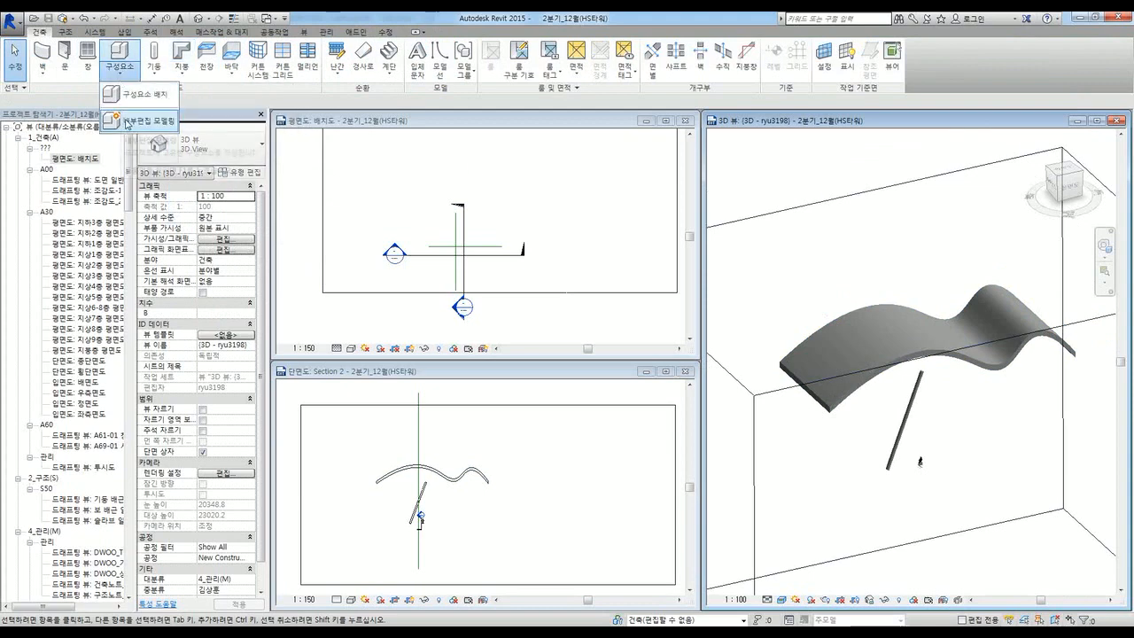
# Step: Select the roof by its edge, pan the site plan, and open the Component dropdown
pyautogui.click(829, 413)
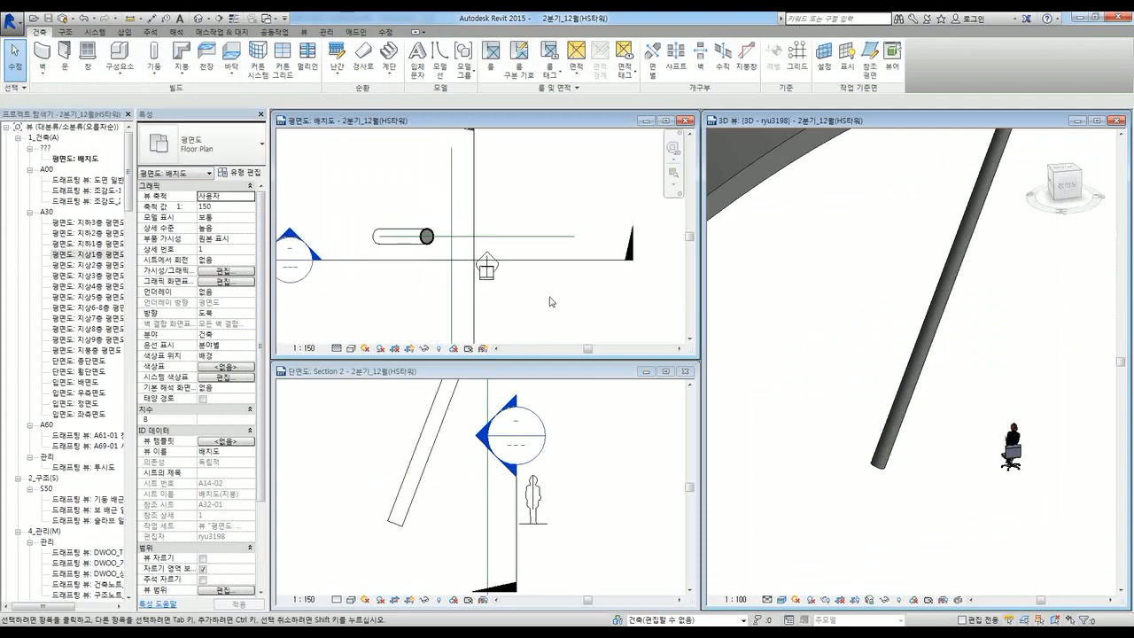
pyautogui.moveTo(552, 299); pyautogui.dragTo(584, 283, button='middle')
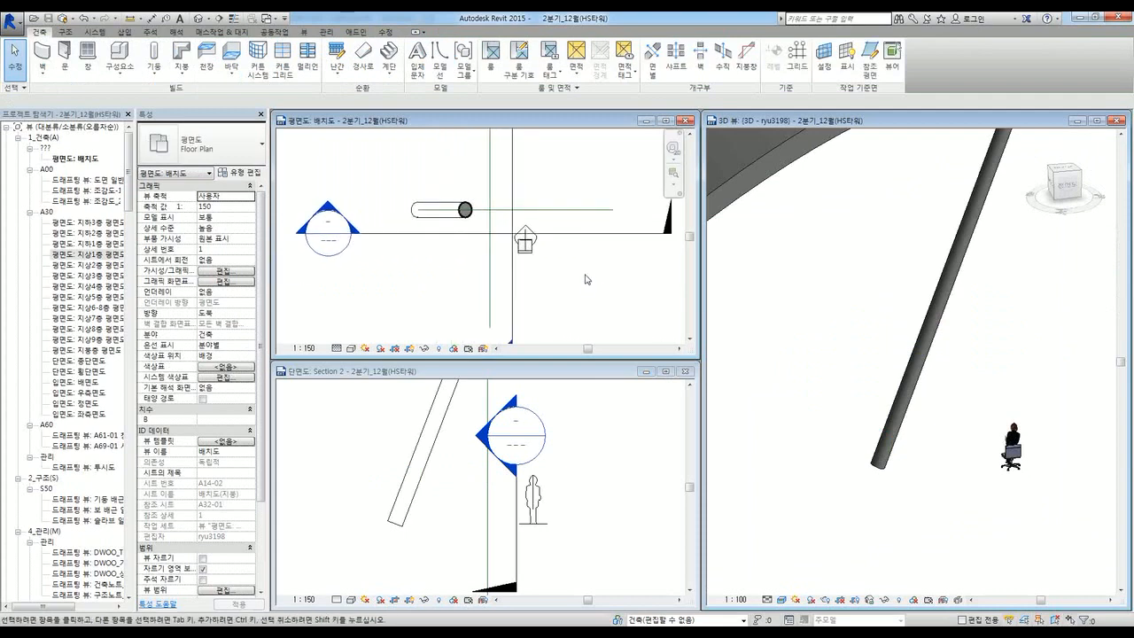
pyautogui.click(123, 77)
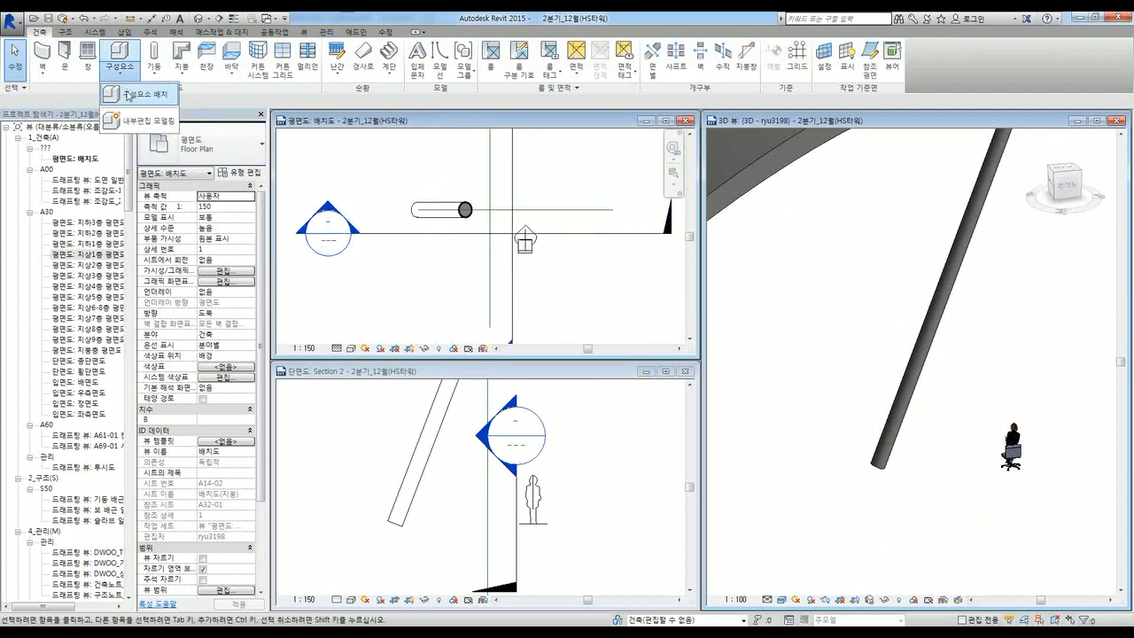
# Step: Start a new in-place furniture (가구) model named 탁자 without saving first
pyautogui.click(132, 130)
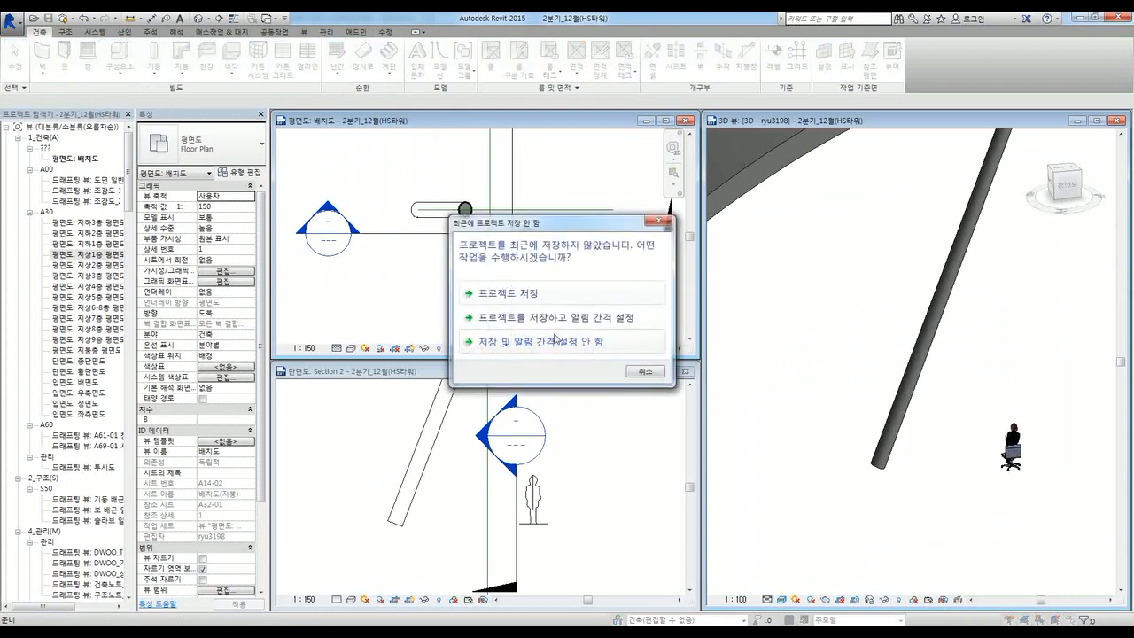
pyautogui.click(555, 338)
pyautogui.doubleClick(456, 151)
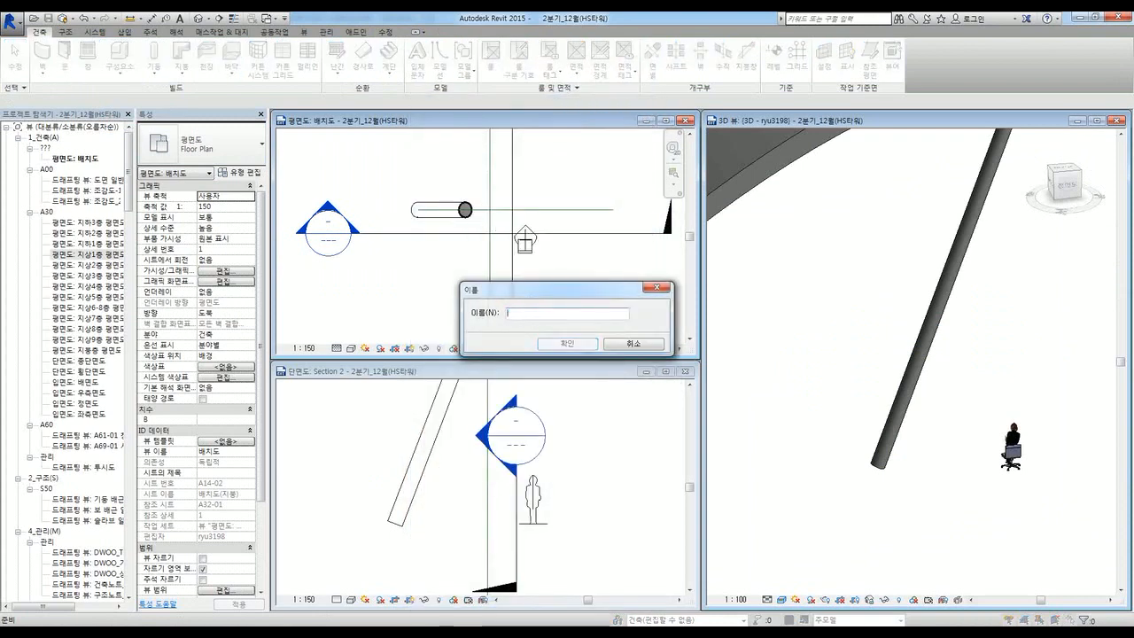
pyautogui.write('탁자')
pyautogui.click(567, 343)
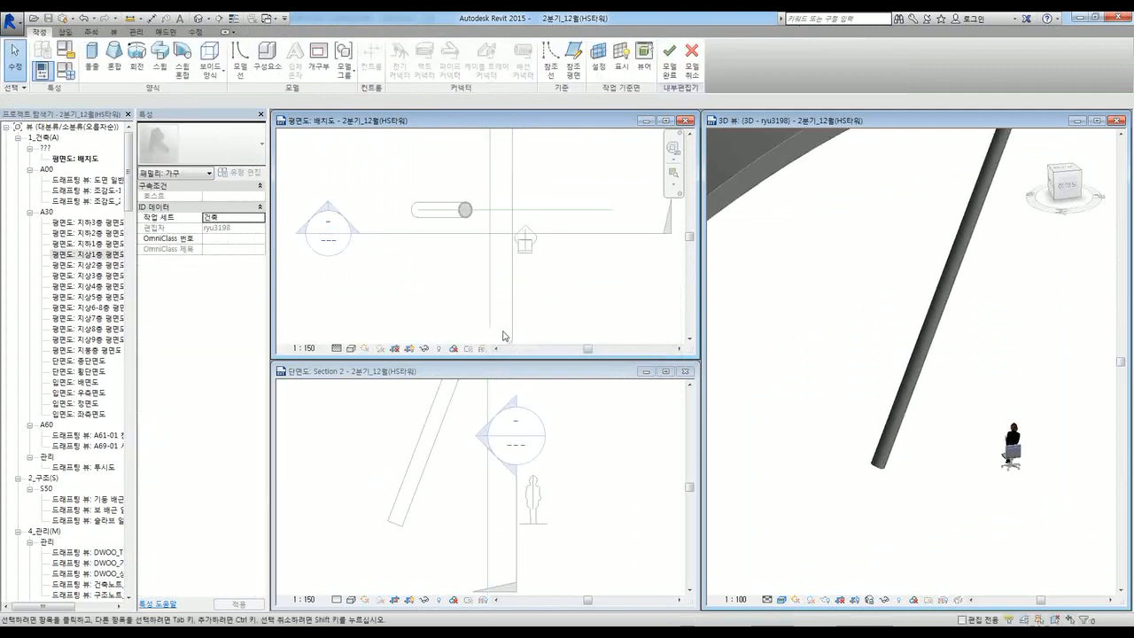
# Step: Start an extrusion and draw a curved spline outline for the tabletop around the column
pyautogui.moveTo(465, 266); pyautogui.dragTo(460, 293, button='middle')
pyautogui.scroll(1, 458, 255)
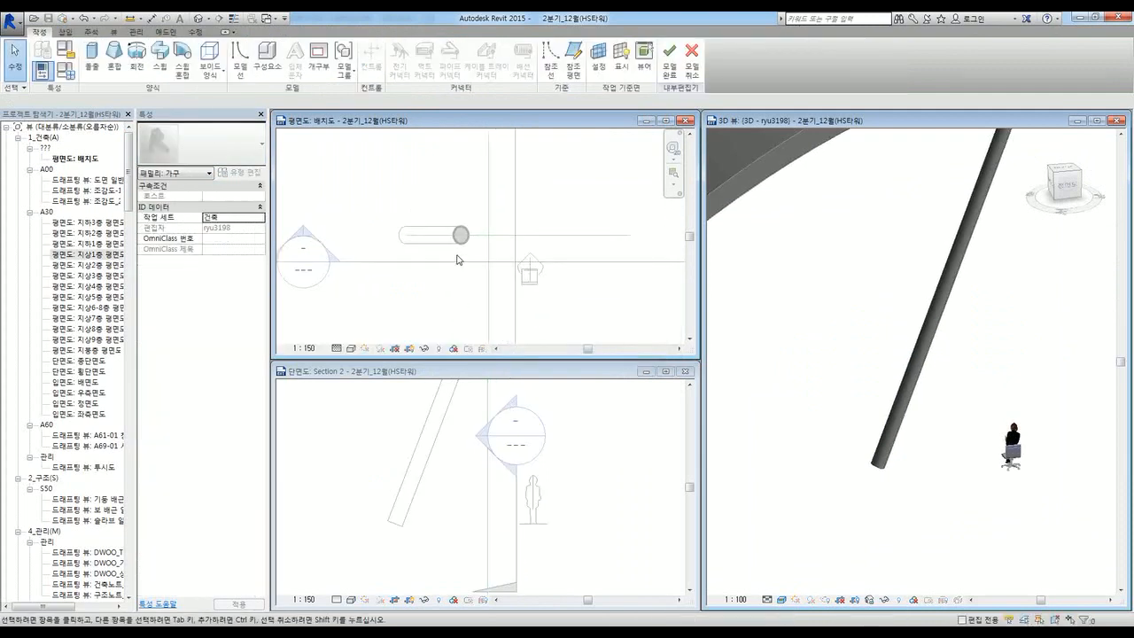
pyautogui.click(93, 67)
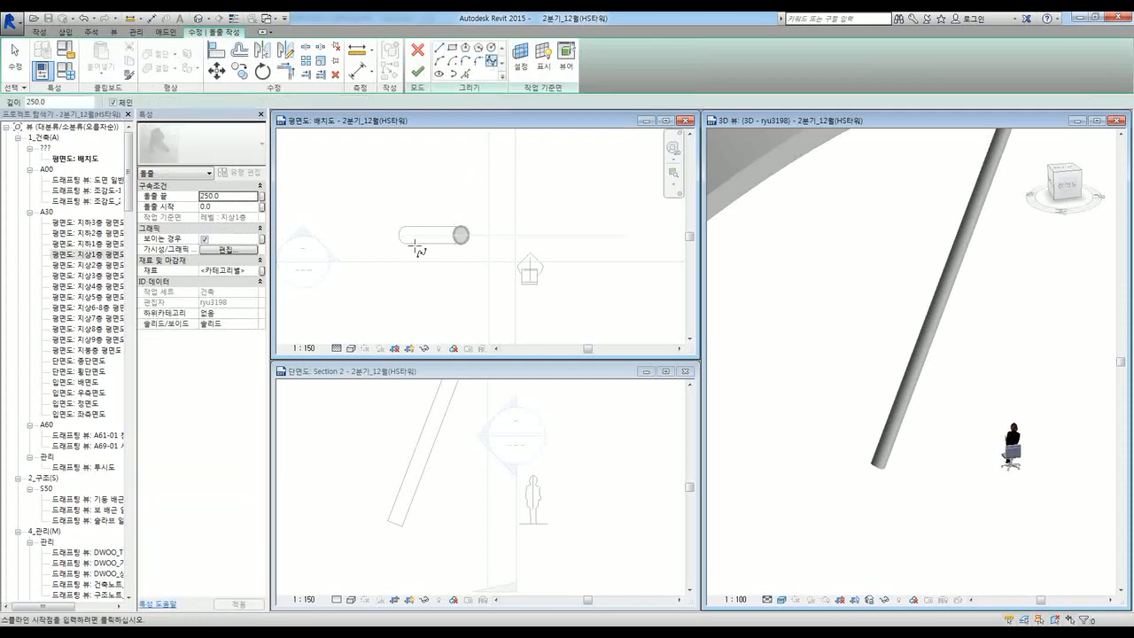
pyautogui.click(417, 277)
pyautogui.click(379, 235)
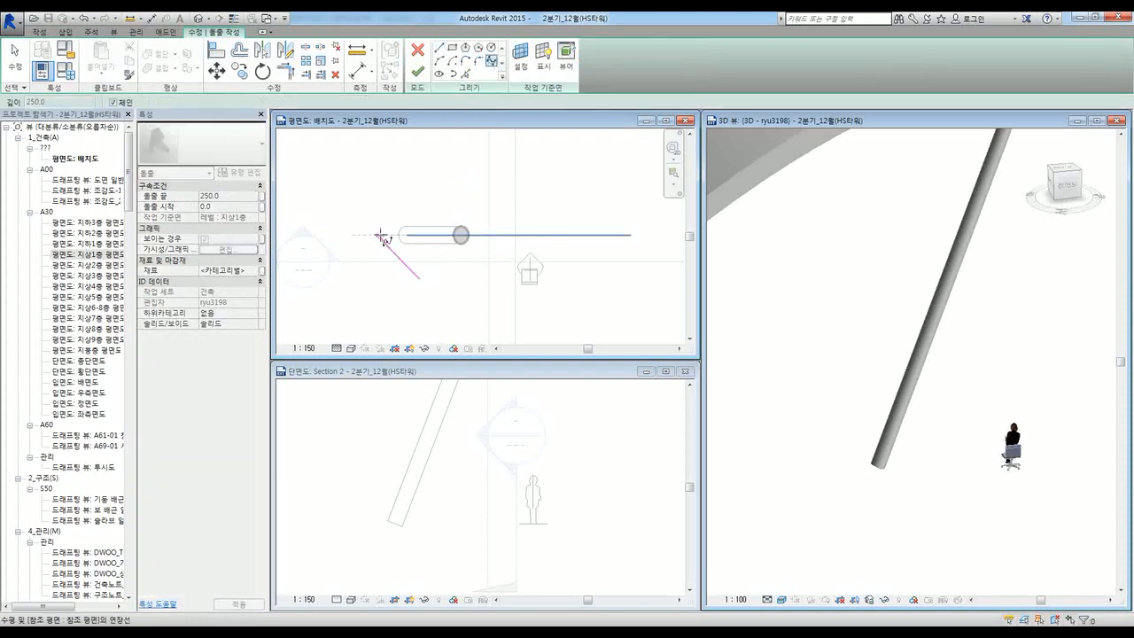
pyautogui.click(438, 182)
pyautogui.click(469, 183)
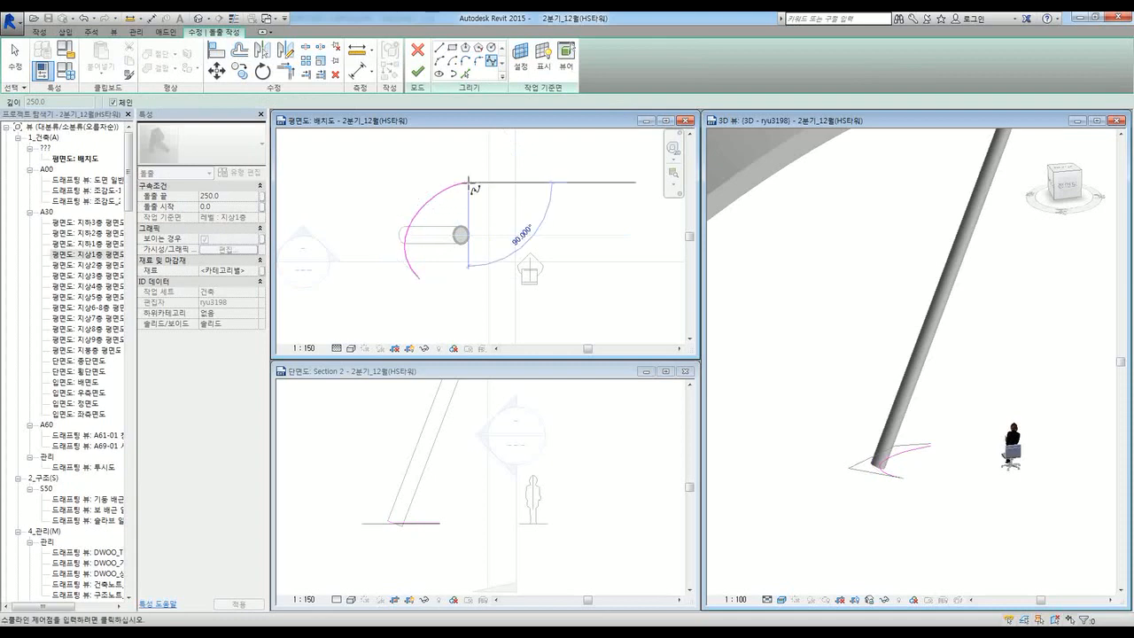
pyautogui.click(522, 214)
pyautogui.click(582, 190)
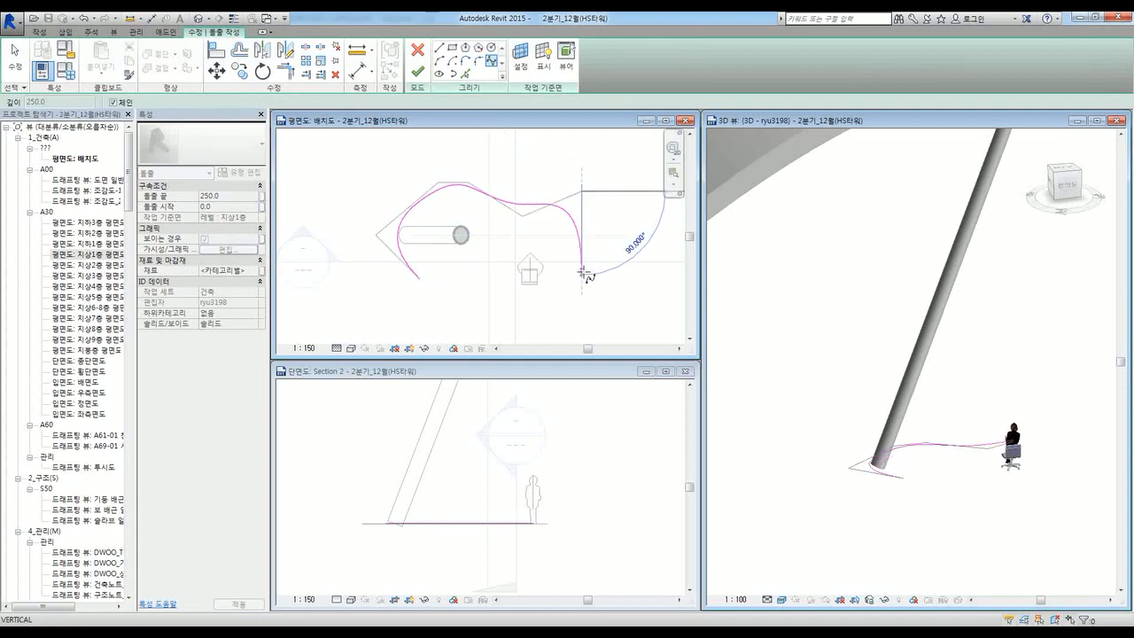
pyautogui.click(582, 259)
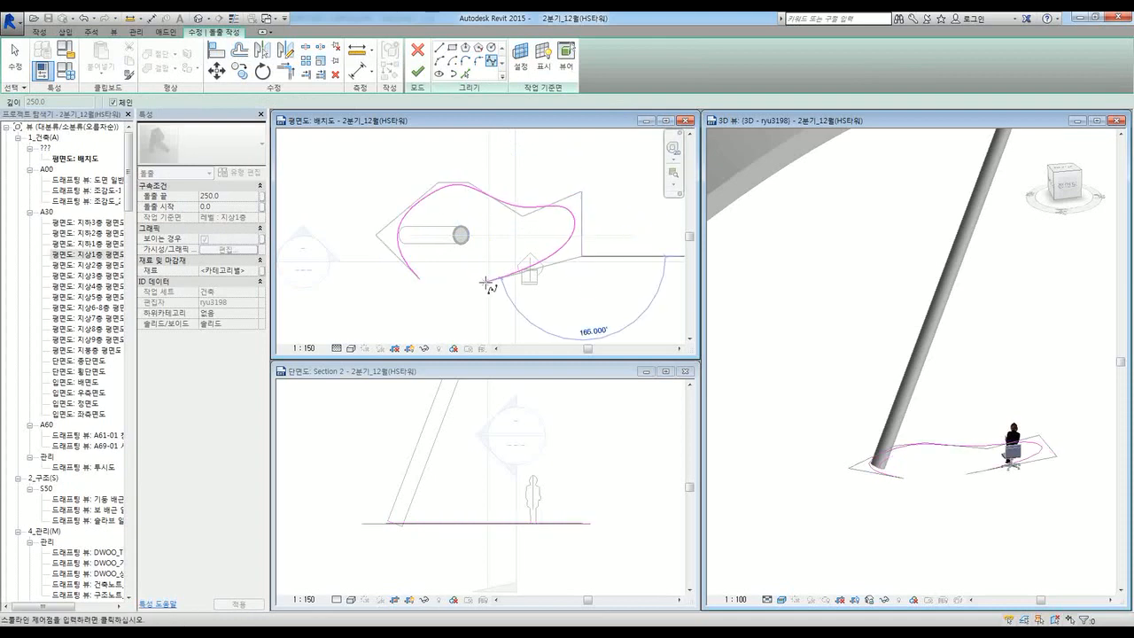
pyautogui.click(487, 284)
pyautogui.click(439, 288)
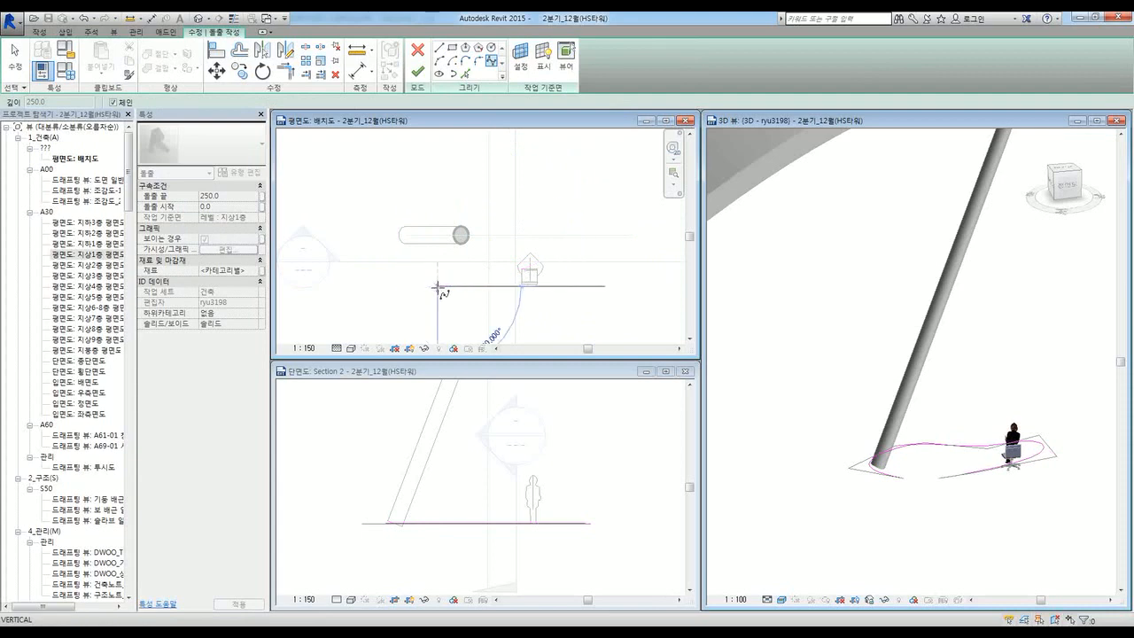
pyautogui.press('Escape')
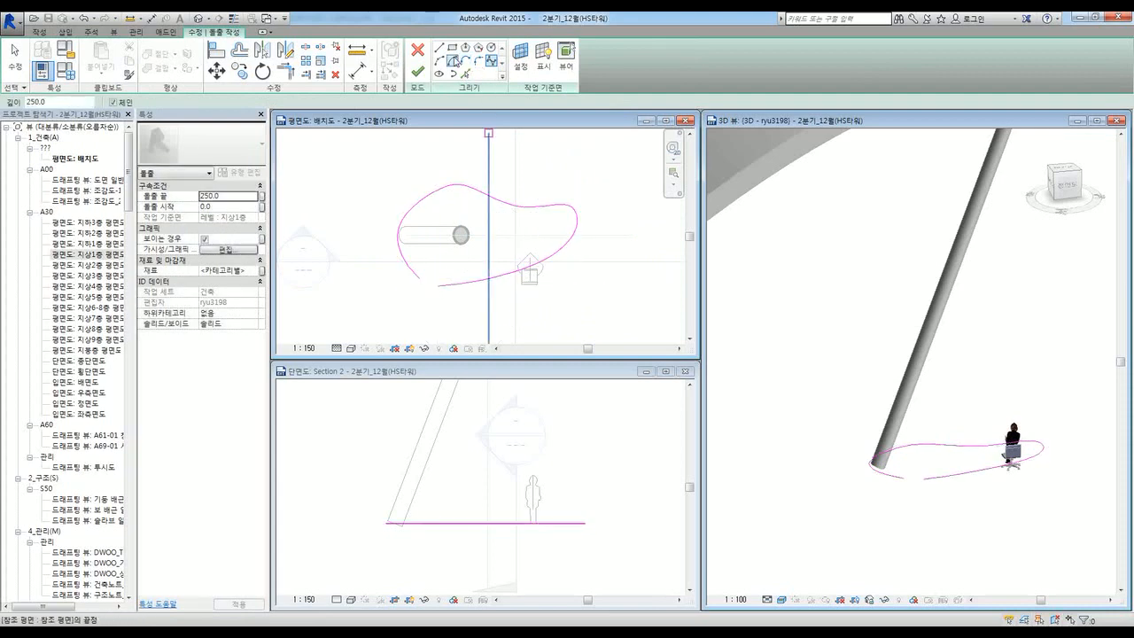
# Step: Draw a straight closing line, then delete it as unwanted
pyautogui.click(439, 49)
pyautogui.scroll(5, 443, 284)
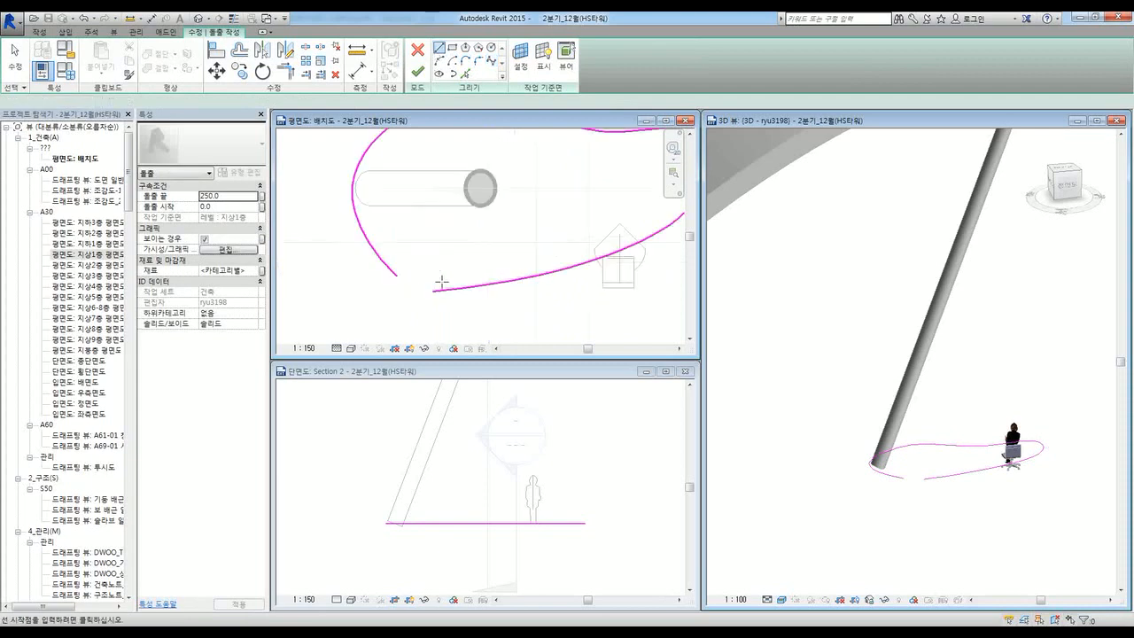
pyautogui.click(425, 296)
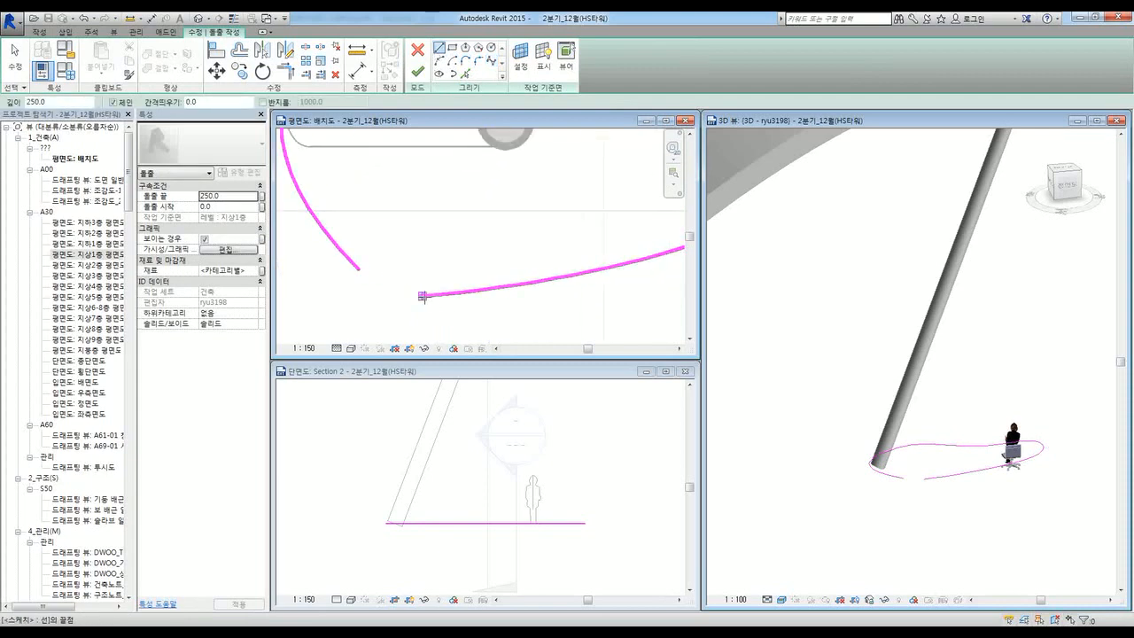
pyautogui.click(358, 268)
pyautogui.press('Escape')
pyautogui.press('Escape')
pyautogui.click(404, 289)
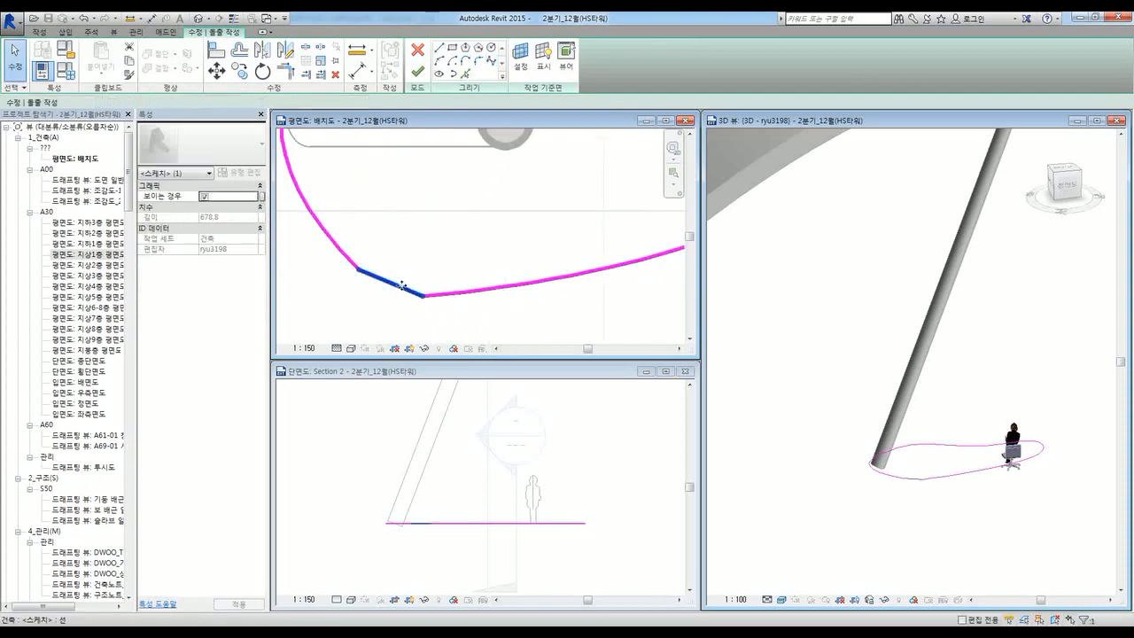
pyautogui.press('Delete')
# Step: Close the tabletop outline with an arc connecting the curve ends
pyautogui.click(440, 60)
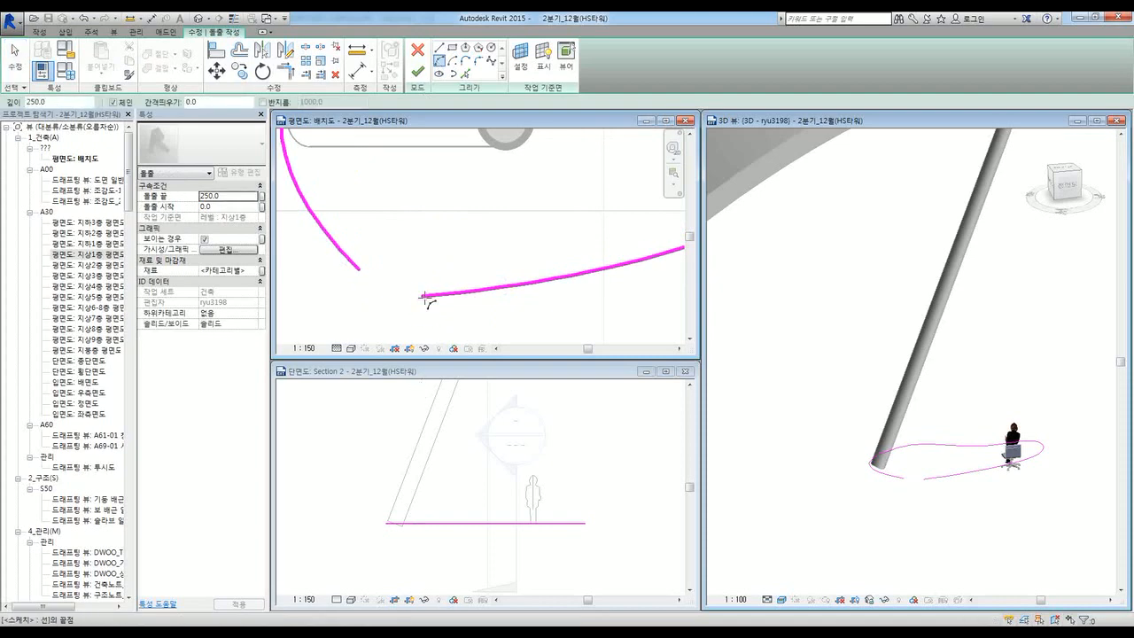
pyautogui.click(425, 297)
pyautogui.scroll(2, 393, 290)
pyautogui.click(395, 290)
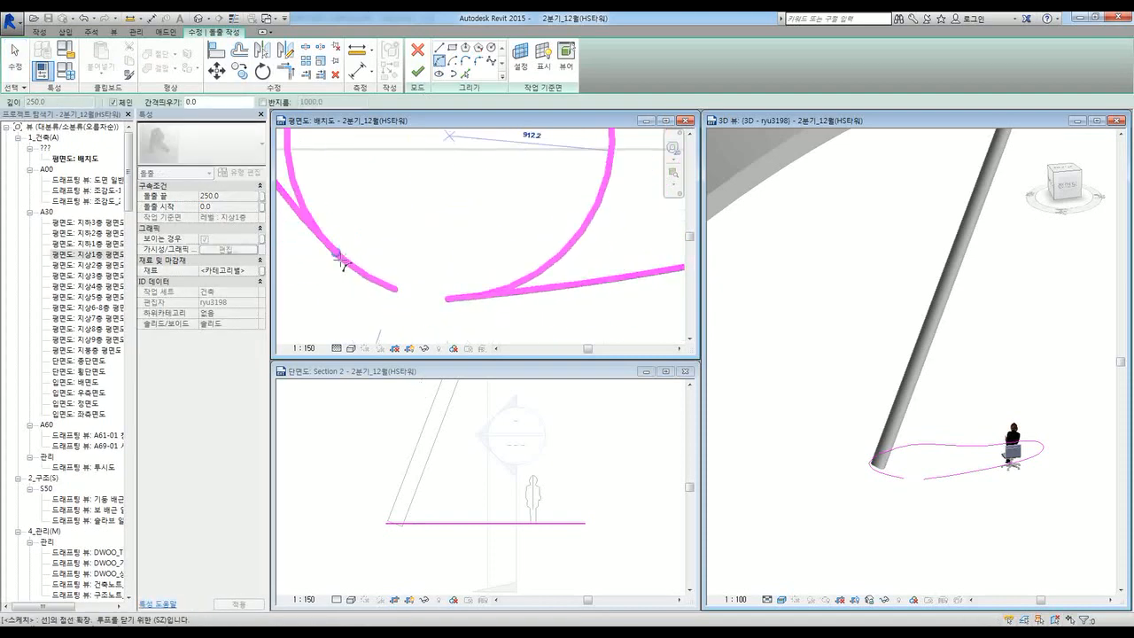
pyautogui.press('Escape')
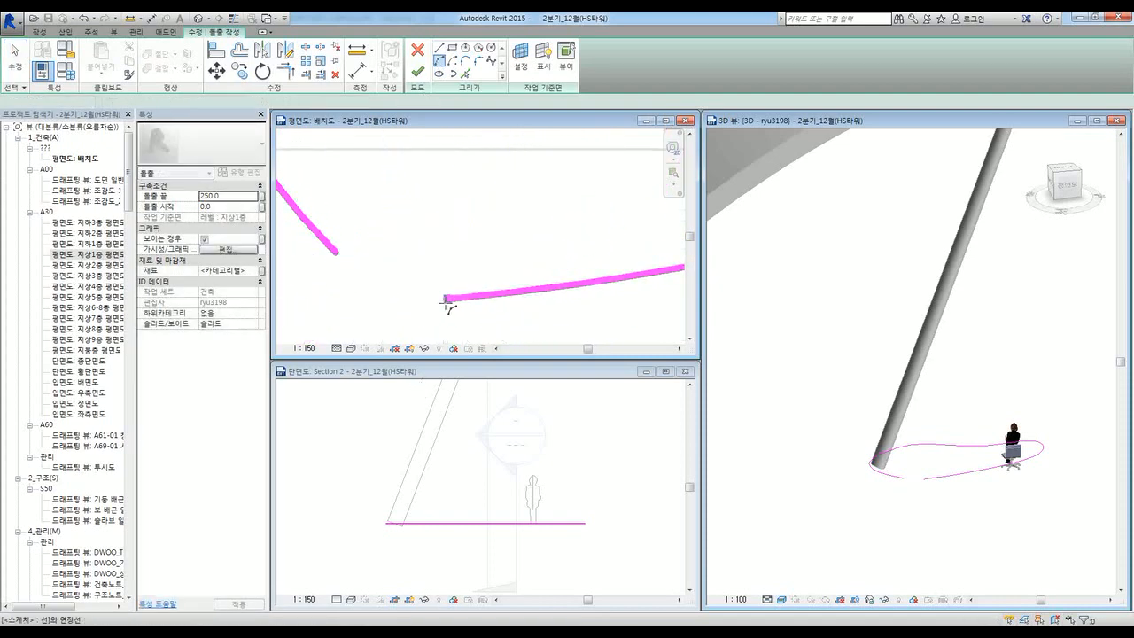
pyautogui.click(446, 300)
pyautogui.click(337, 254)
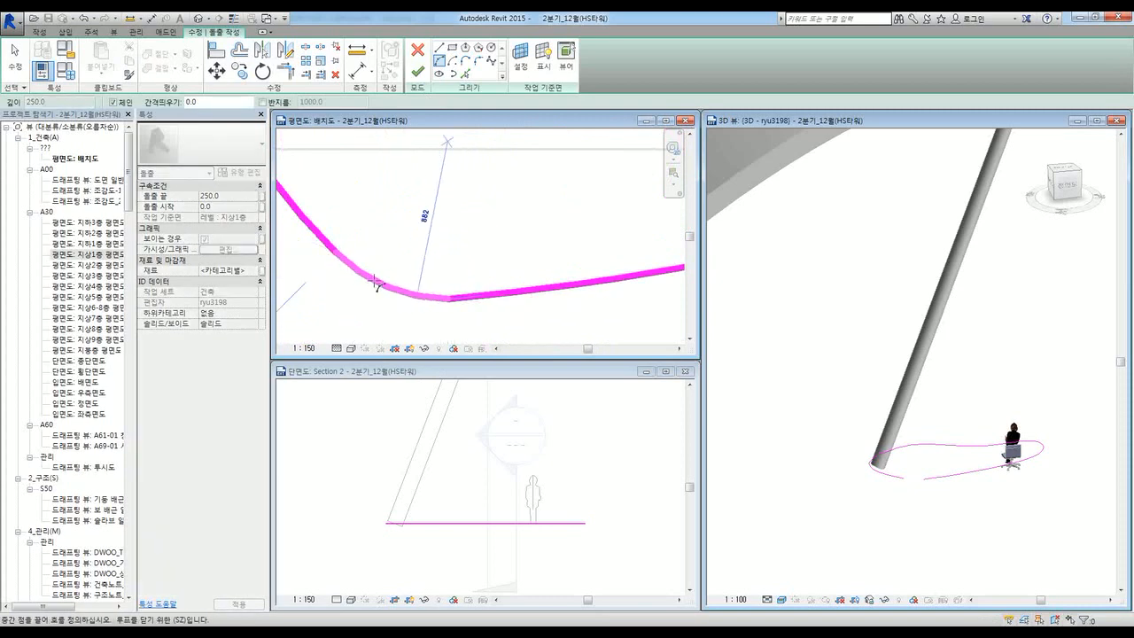
pyautogui.click(376, 283)
pyautogui.scroll(-4, 408, 286)
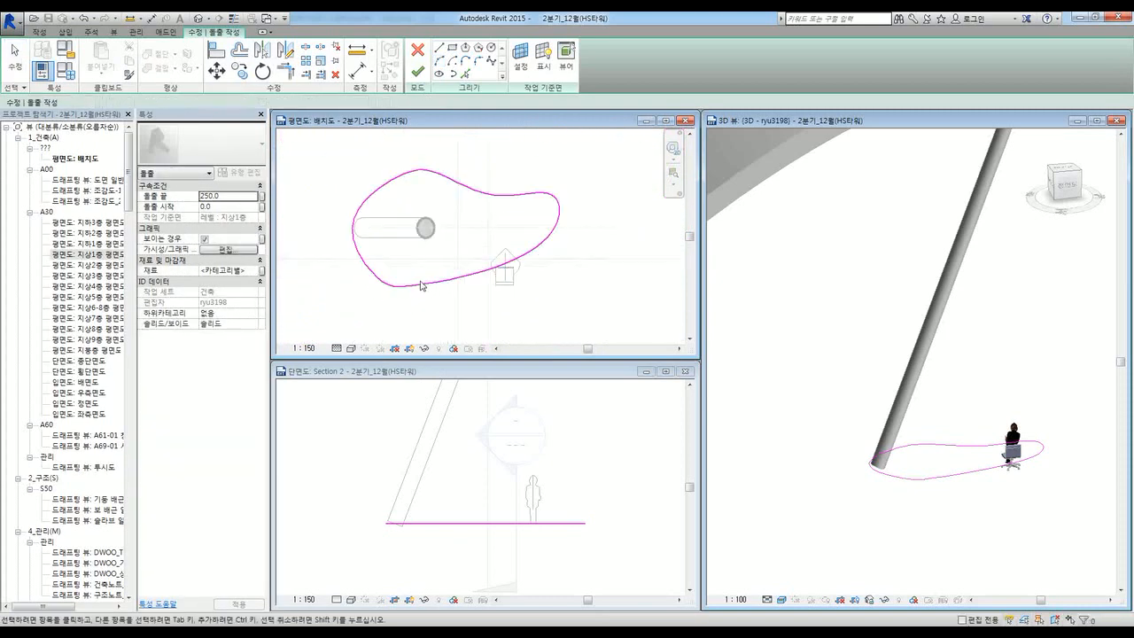
pyautogui.scroll(3, 423, 289)
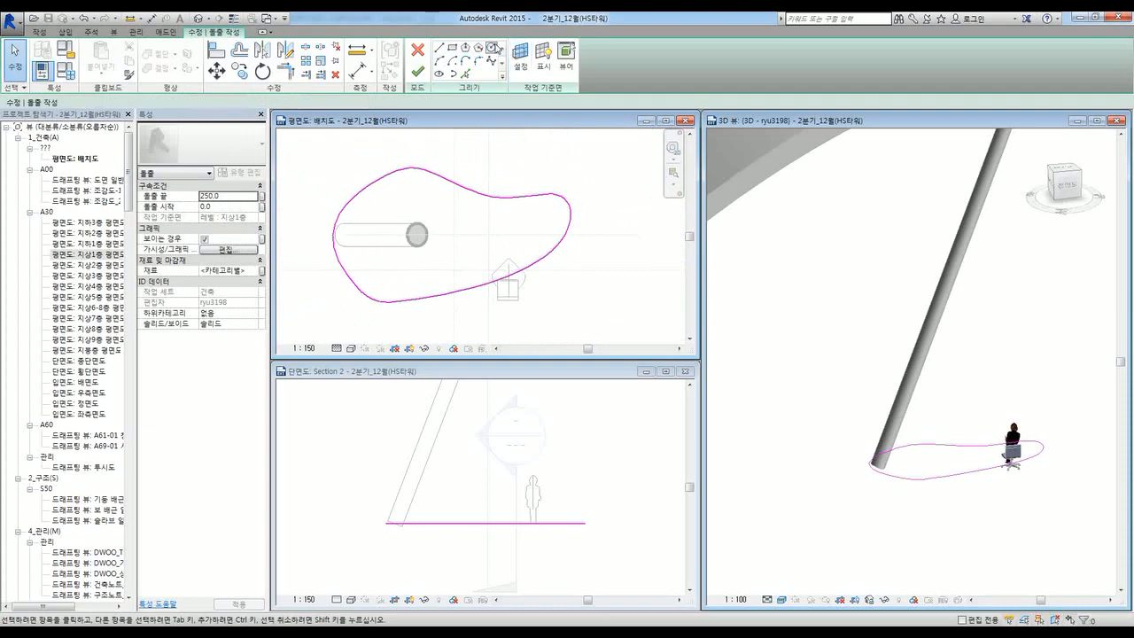
# Step: Sketch a small circle inside the outline near the column
pyautogui.click(491, 50)
pyautogui.scroll(2, 411, 237)
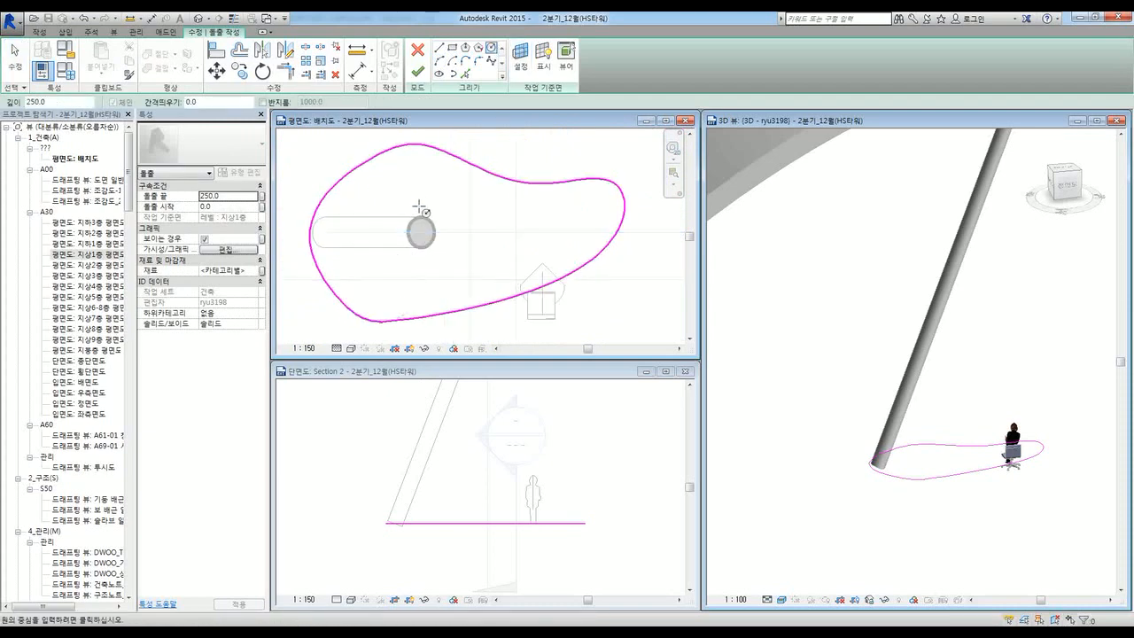
pyautogui.scroll(2, 390, 243)
pyautogui.click(358, 229)
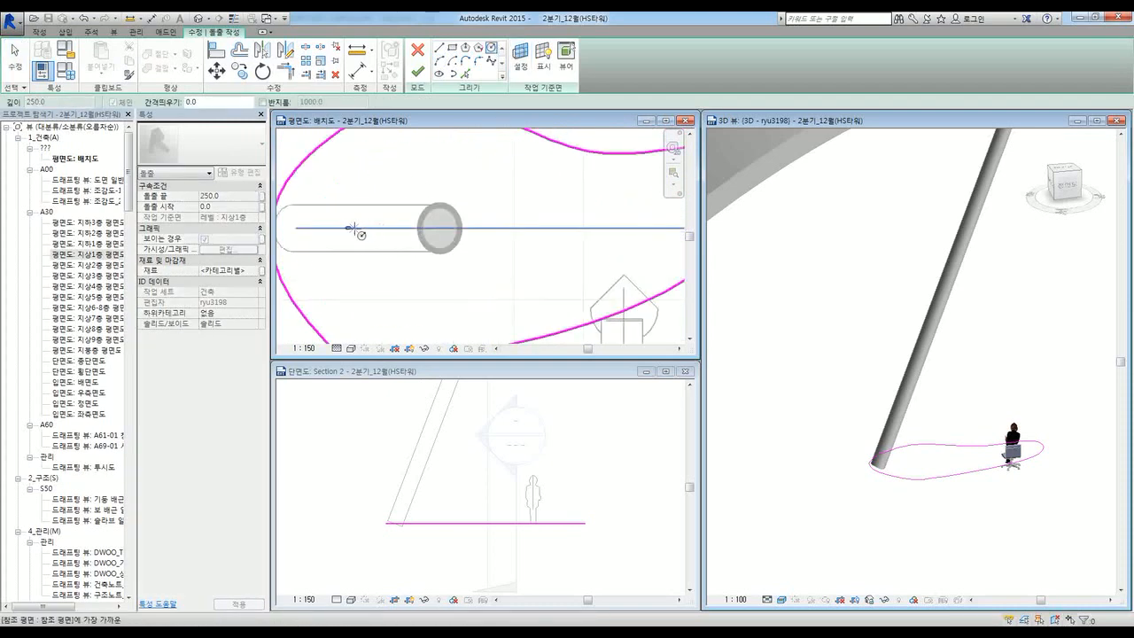
pyautogui.click(385, 257)
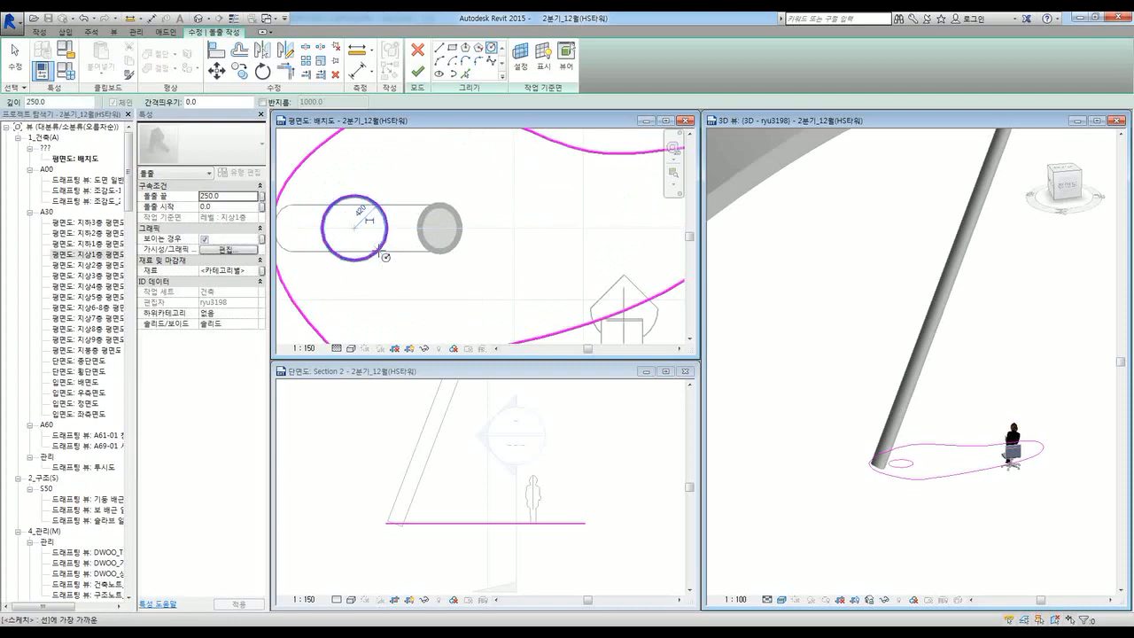
pyautogui.scroll(-3, 408, 237)
pyautogui.press('Escape')
pyautogui.press('Escape')
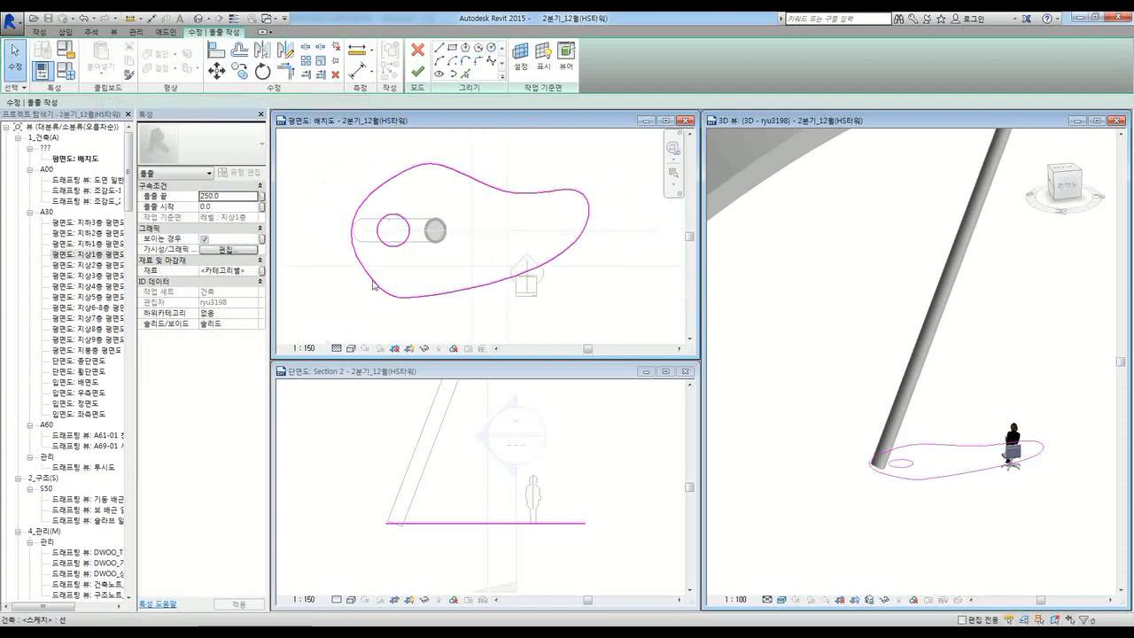
# Step: Finish the tabletop sketch and drag its faces into a thin slab spanning 695.1 to 889.0
pyautogui.click(417, 77)
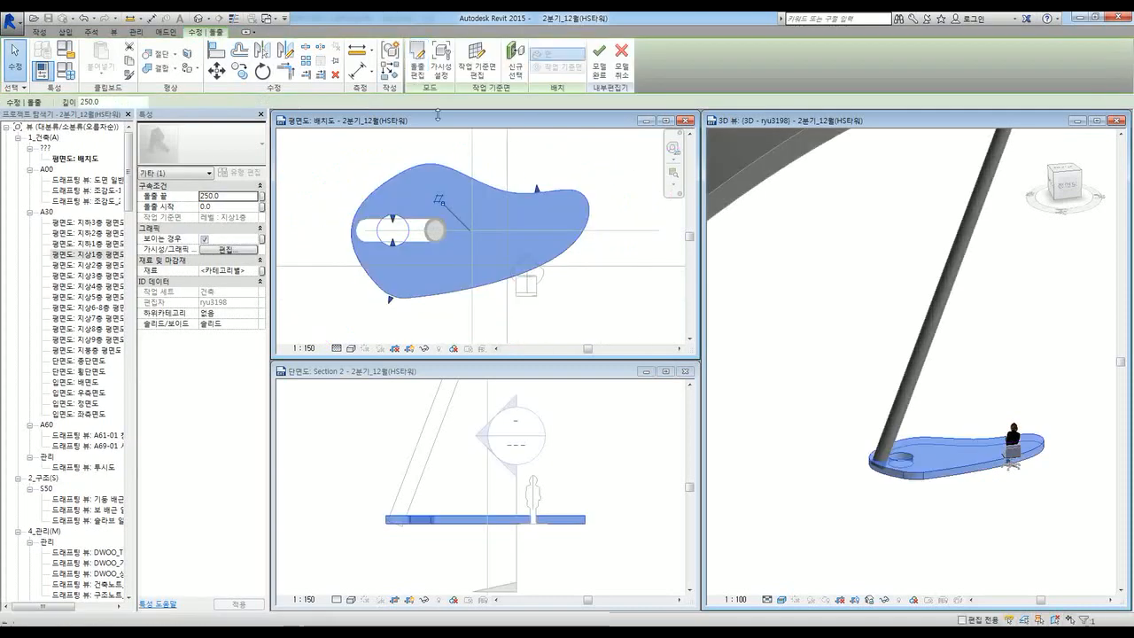
pyautogui.scroll(3, 926, 457)
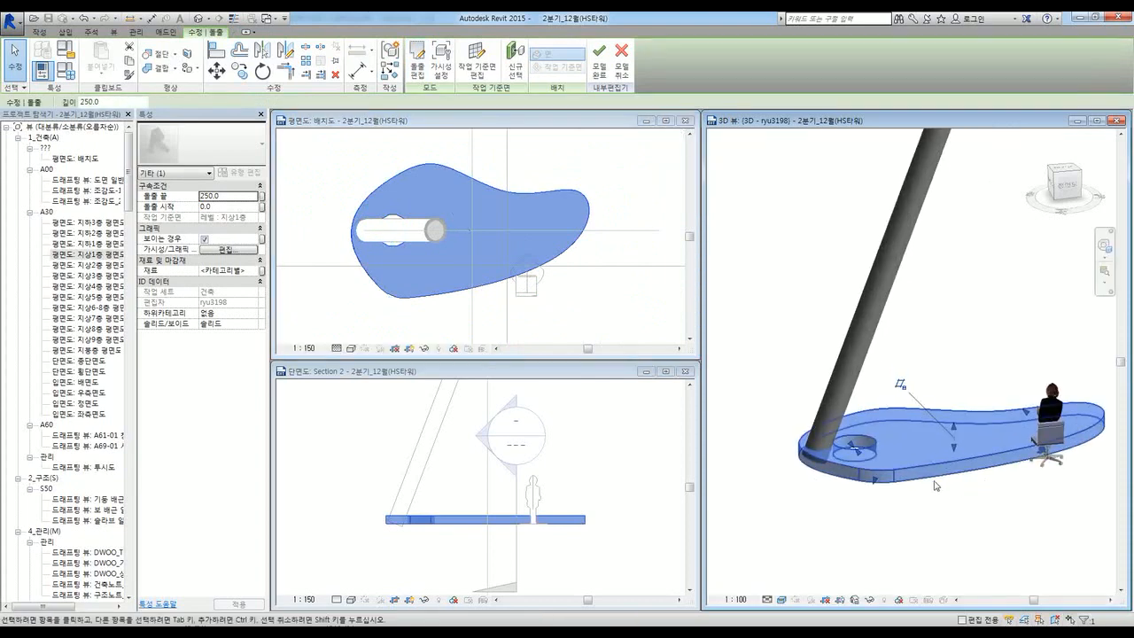
pyautogui.moveTo(954, 430); pyautogui.dragTo(955, 347)
pyautogui.moveTo(956, 448); pyautogui.dragTo(957, 412)
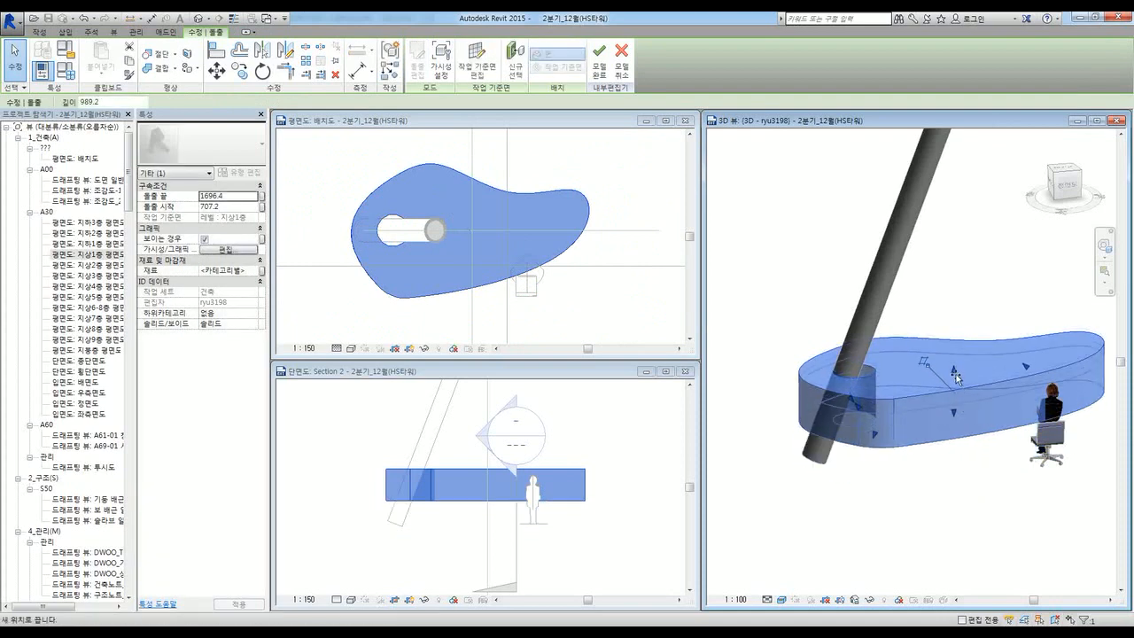
pyautogui.moveTo(955, 357); pyautogui.dragTo(957, 413)
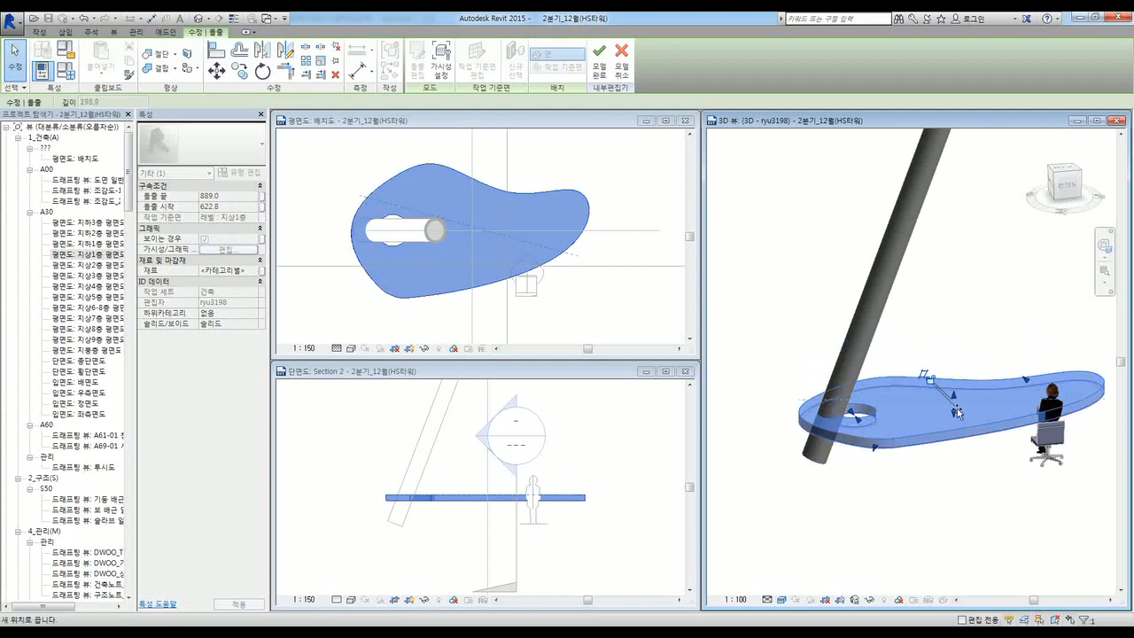
# Step: Move the tabletop's hole circle left onto the sloped column and finish the outline edit
pyautogui.click(567, 121)
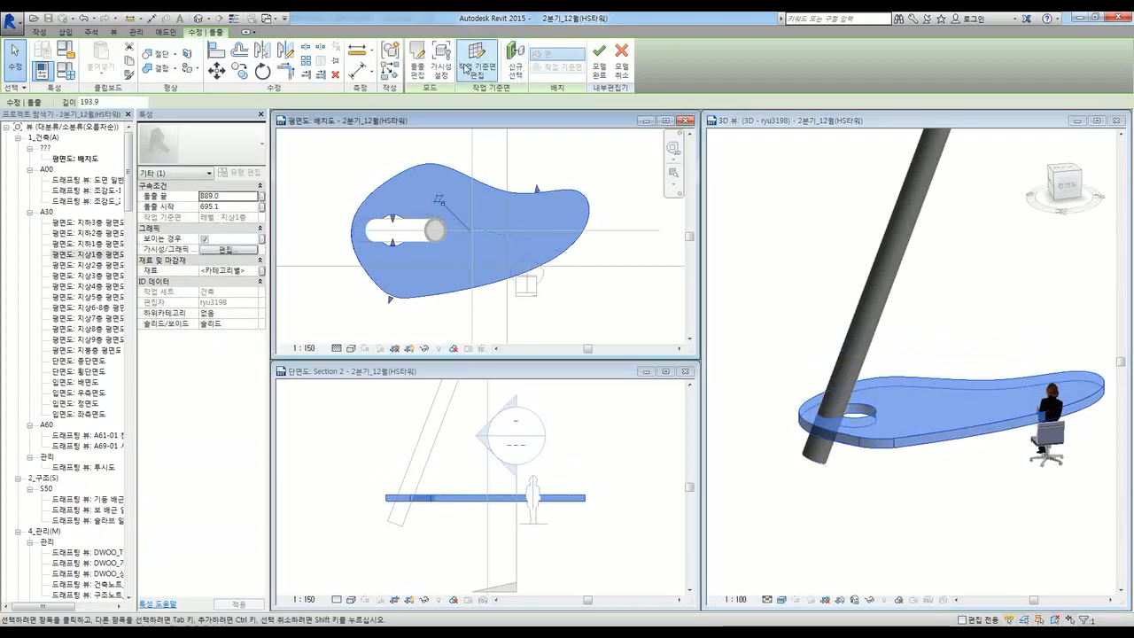
pyautogui.click(414, 78)
pyautogui.scroll(3, 373, 233)
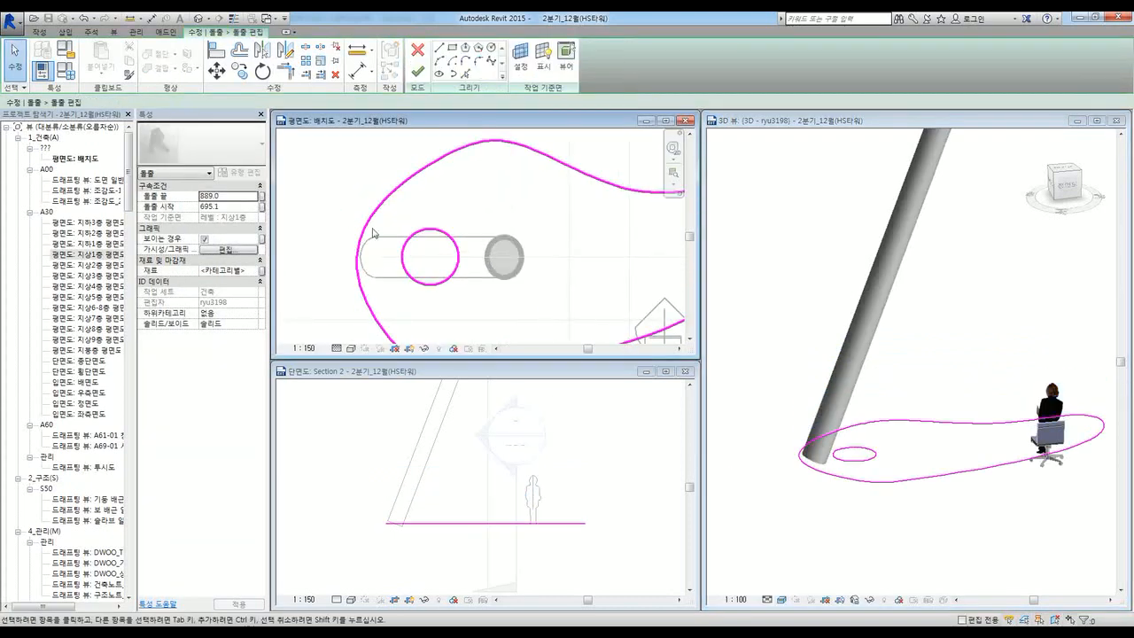
pyautogui.click(447, 284)
pyautogui.moveTo(447, 284); pyautogui.dragTo(415, 282)
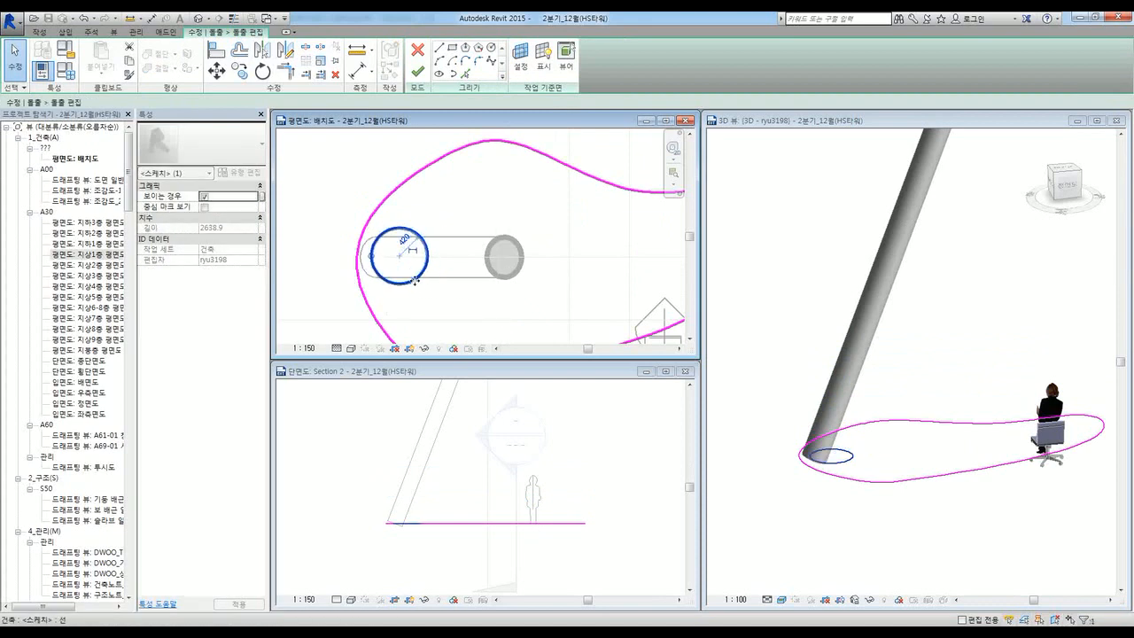
pyautogui.click(419, 74)
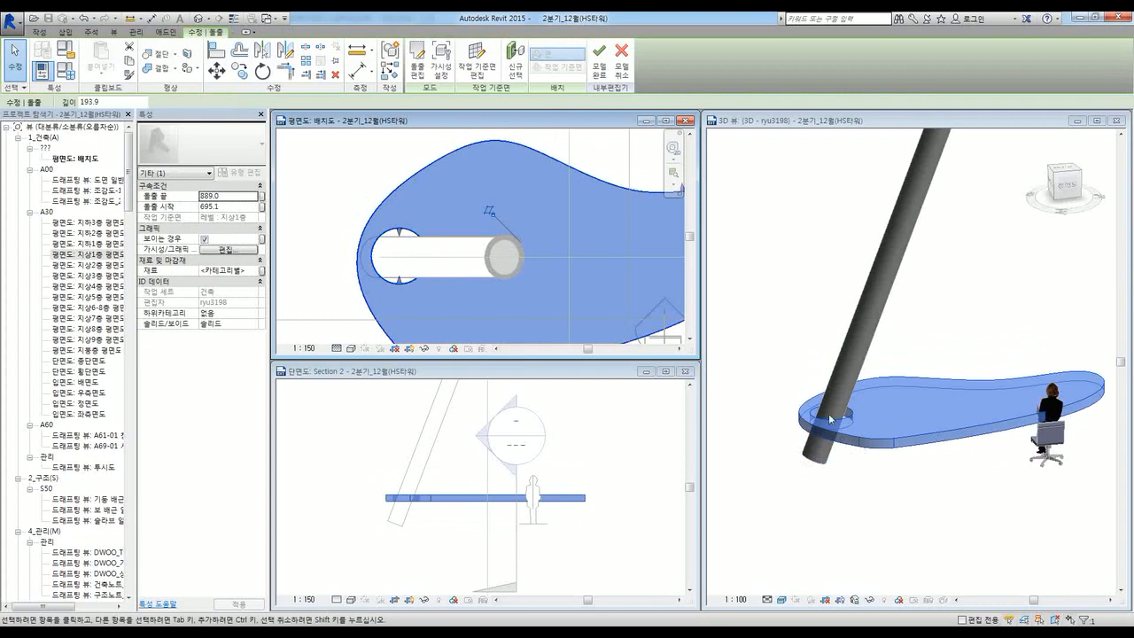
pyautogui.scroll(5, 828, 417)
pyautogui.click(875, 506)
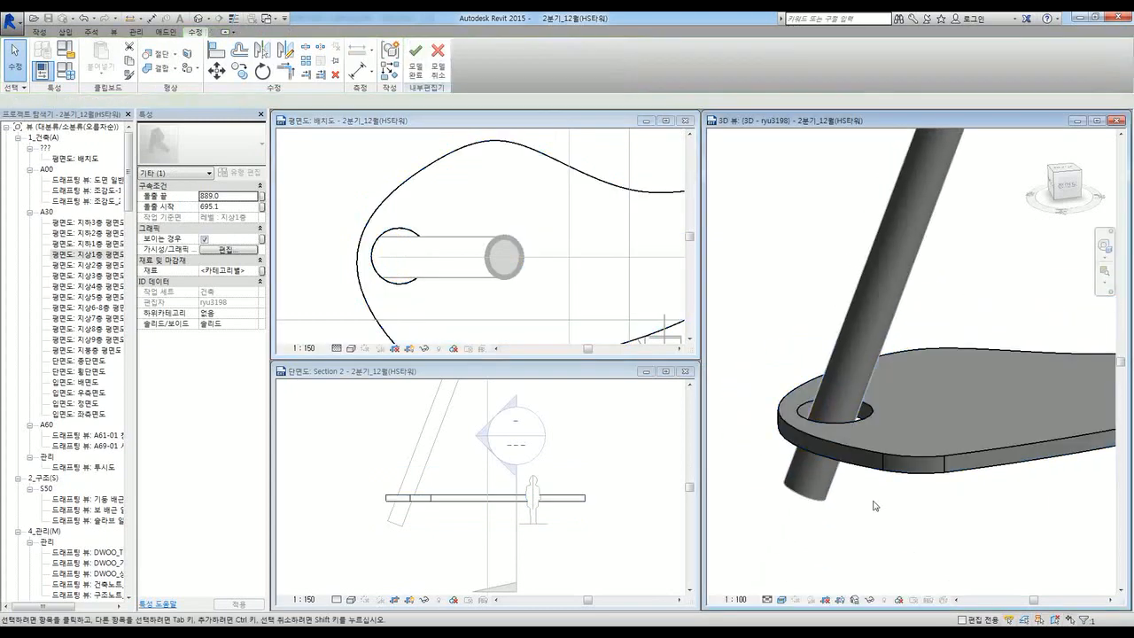
# Step: Sketch three small circles under the tabletop as a new extrusion for the table legs
pyautogui.scroll(-3, 875, 506)
pyautogui.click(362, 244)
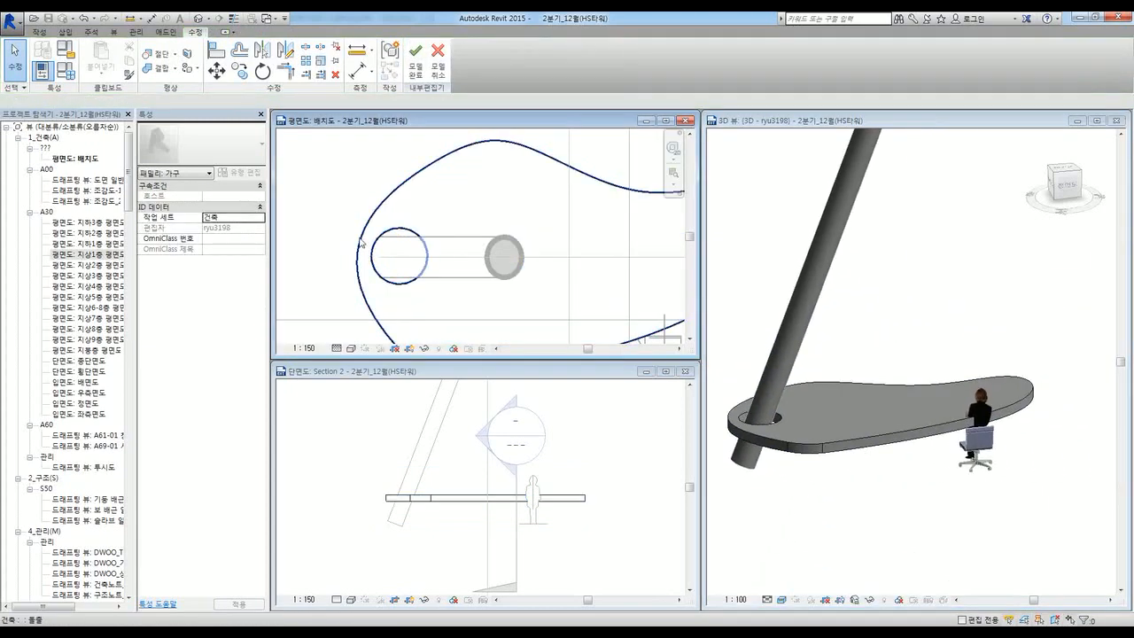
pyautogui.scroll(-3, 503, 284)
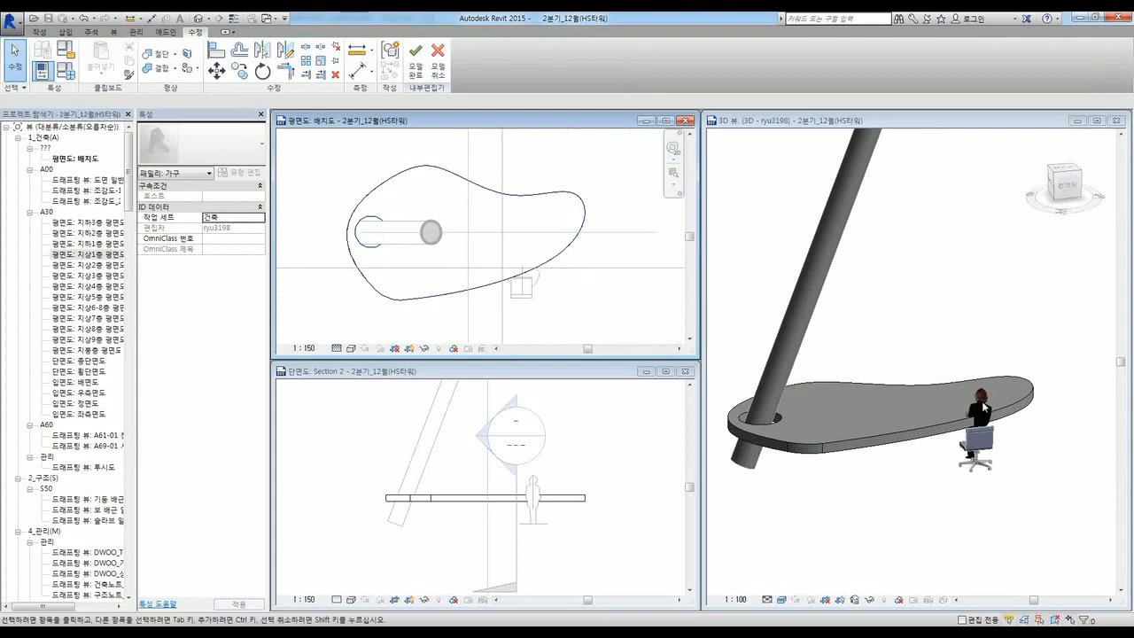
pyautogui.click(39, 32)
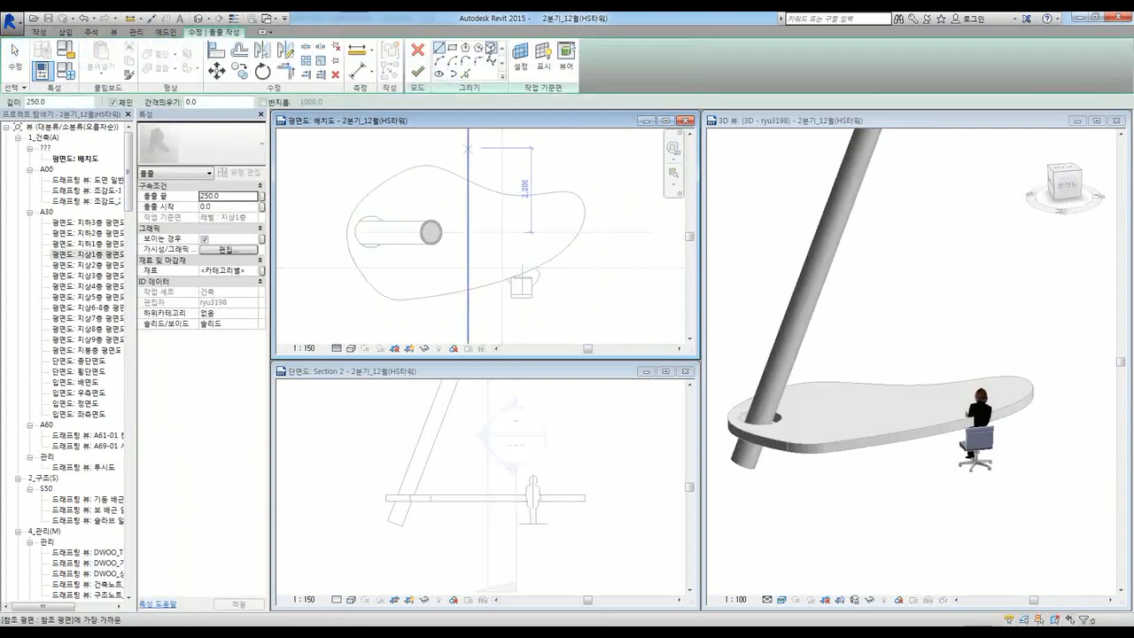
pyautogui.click(490, 48)
pyautogui.scroll(3, 522, 243)
pyautogui.click(466, 175)
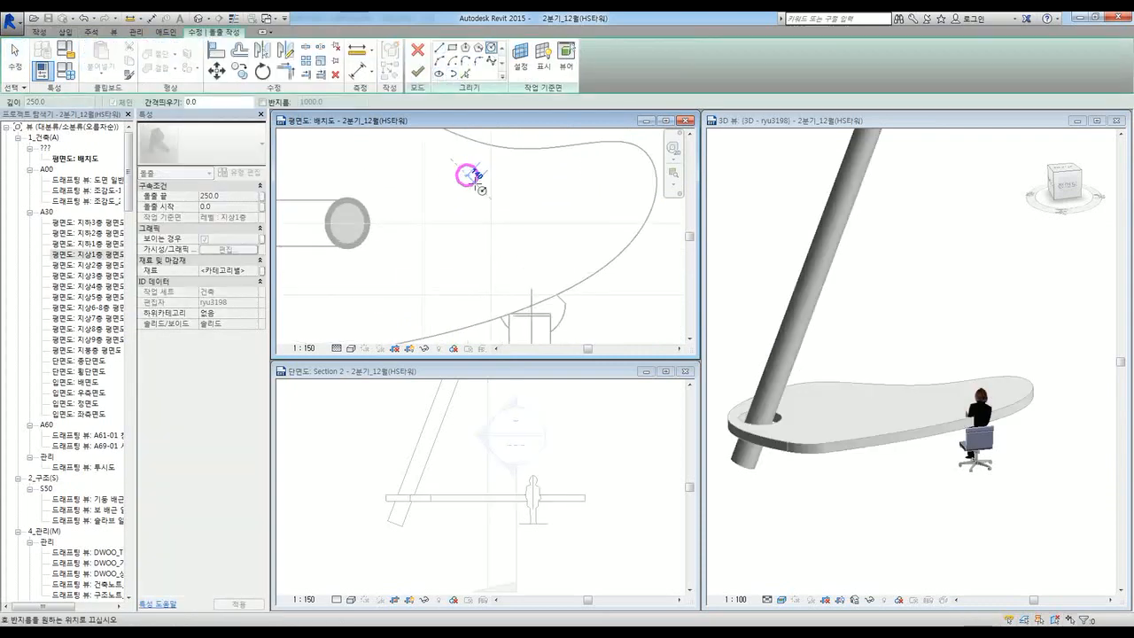
pyautogui.click(478, 178)
pyautogui.scroll(-1, 481, 253)
pyautogui.click(398, 291)
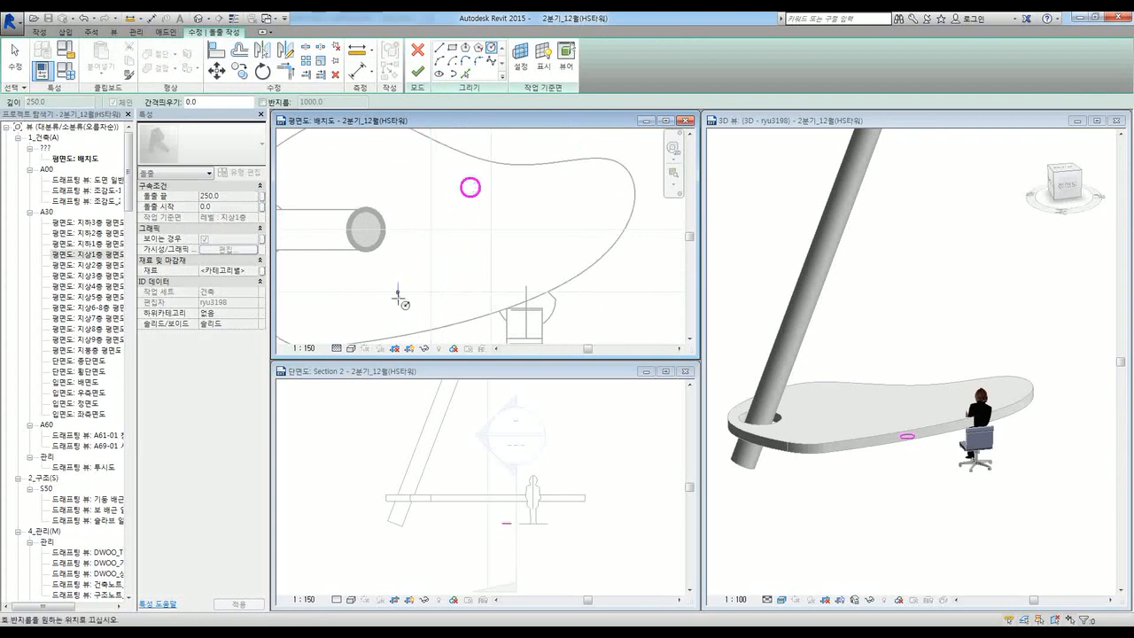
pyautogui.click(411, 312)
pyautogui.click(582, 196)
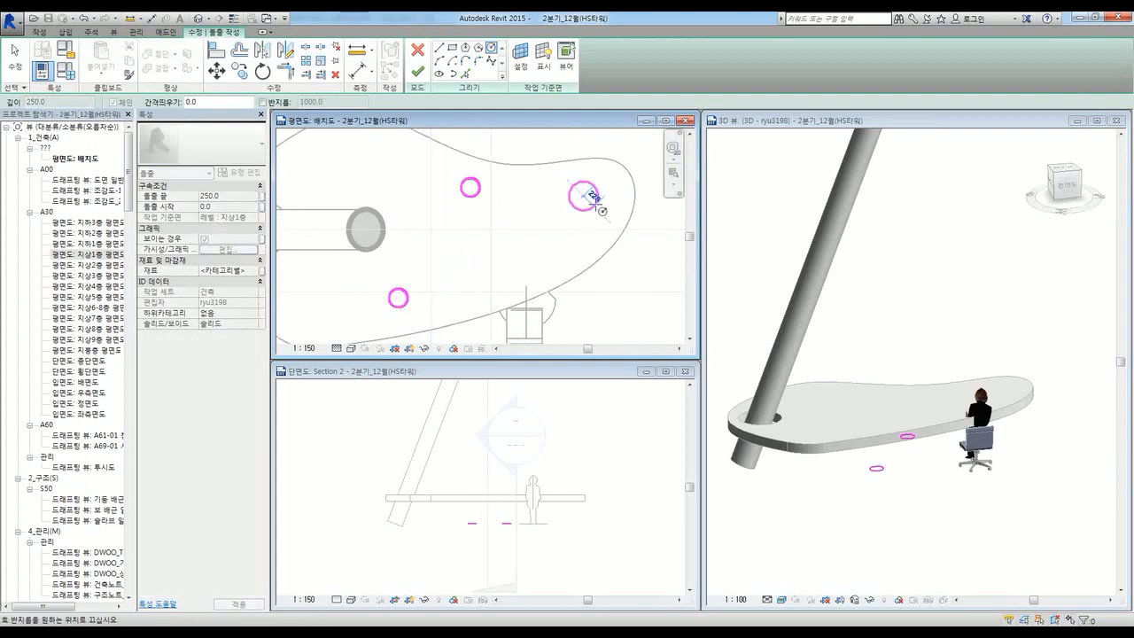
pyautogui.click(594, 200)
pyautogui.click(417, 71)
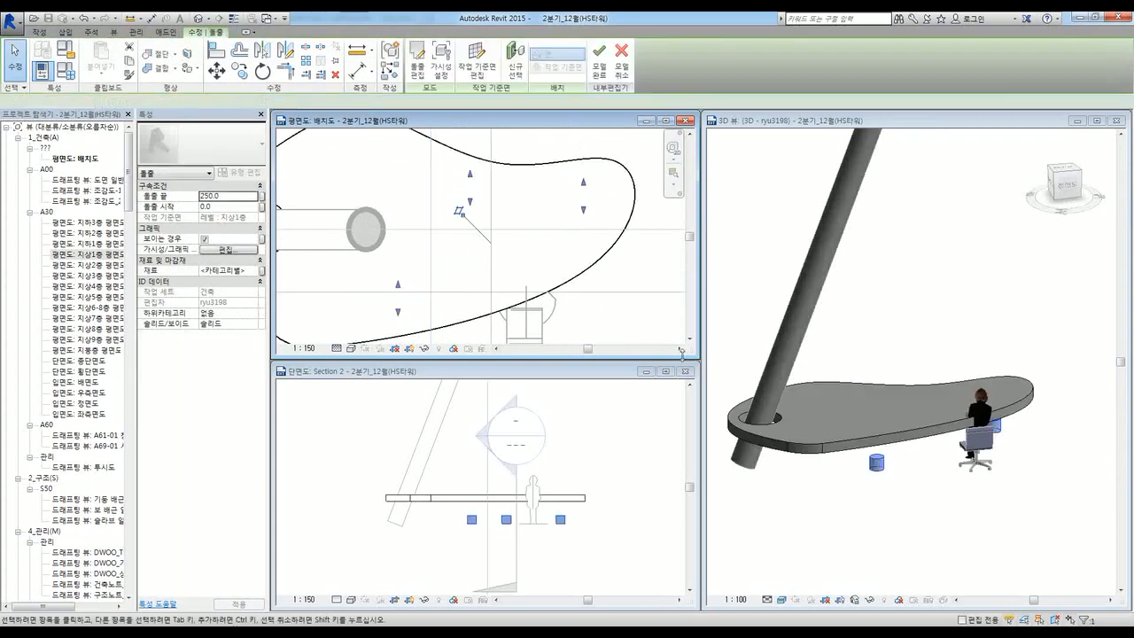
# Step: Stretch the leg cylinders up to the tabletop's underside, with extrusion end 355.6
pyautogui.keyDown('shift'); pyautogui.moveTo(954, 491); pyautogui.dragTo(934, 465); pyautogui.keyUp('shift')
pyautogui.keyDown('shift'); pyautogui.moveTo(954, 491); pyautogui.dragTo(934, 465, button='middle'); pyautogui.keyUp('shift')
pyautogui.keyDown('shift'); pyautogui.moveTo(934, 465); pyautogui.dragTo(926, 458); pyautogui.keyUp('shift')
pyautogui.keyDown('shift'); pyautogui.moveTo(934, 465); pyautogui.dragTo(927, 458, button='middle'); pyautogui.keyUp('shift')
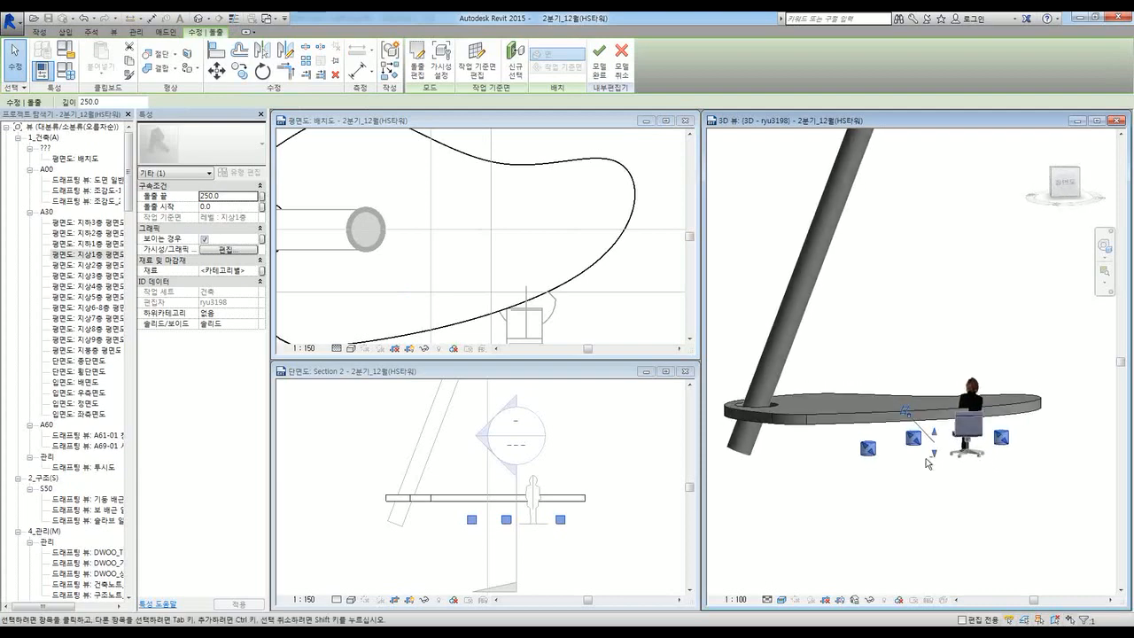
pyautogui.moveTo(934, 434); pyautogui.dragTo(936, 415)
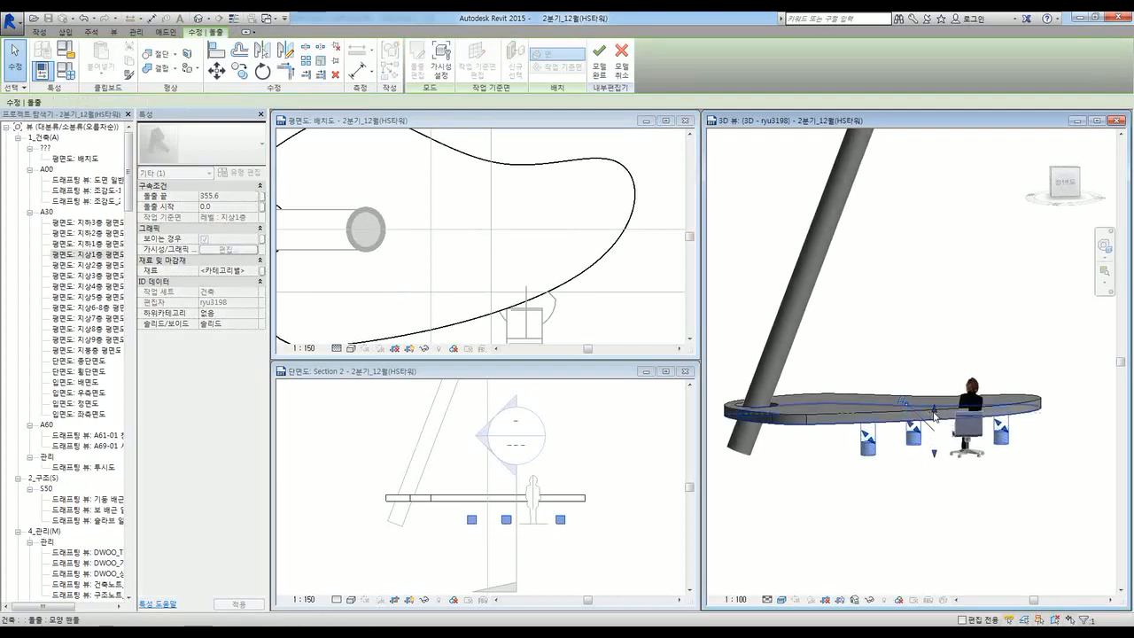
pyautogui.click(916, 504)
pyautogui.keyDown('shift'); pyautogui.moveTo(916, 504); pyautogui.dragTo(941, 508, button='middle'); pyautogui.keyUp('shift')
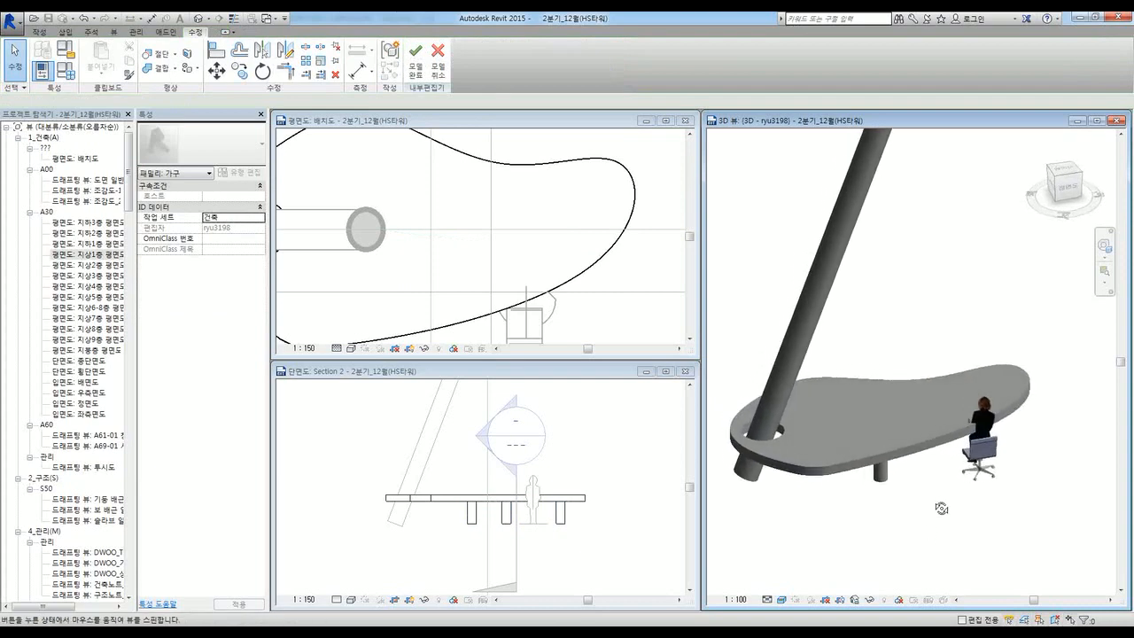
# Step: Assign the glossy teak material DWOO_목재_티크, 광택 to the tabletop and finish the in-place table
pyautogui.click(633, 445)
pyautogui.scroll(-3, 524, 293)
pyautogui.click(596, 323)
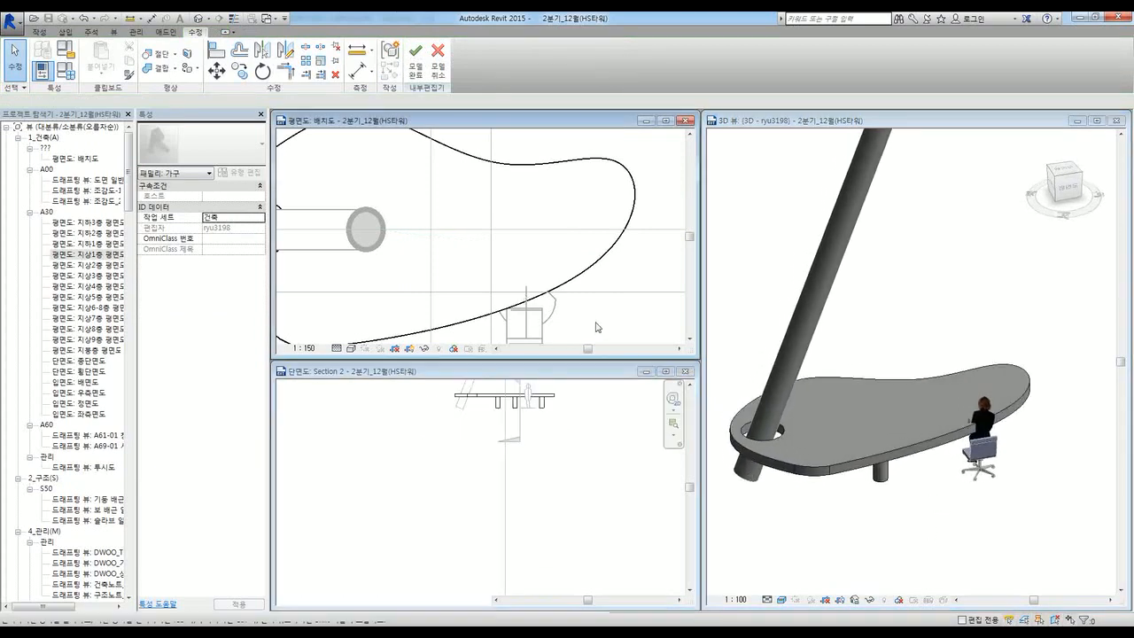
pyautogui.scroll(-3, 597, 326)
pyautogui.scroll(2, 435, 223)
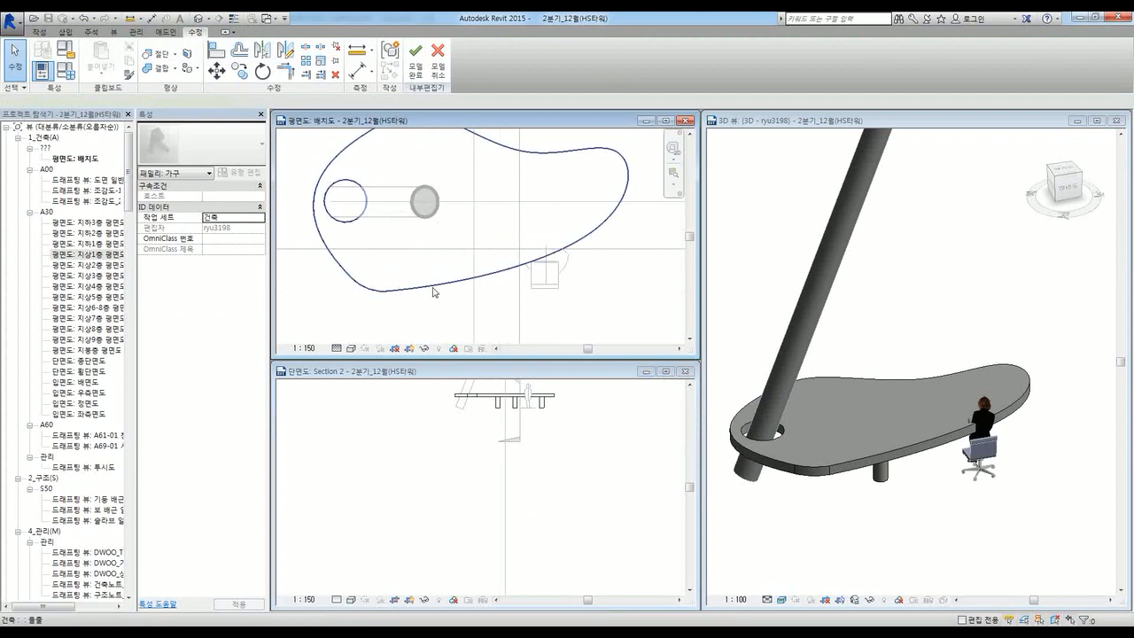
pyautogui.click(432, 290)
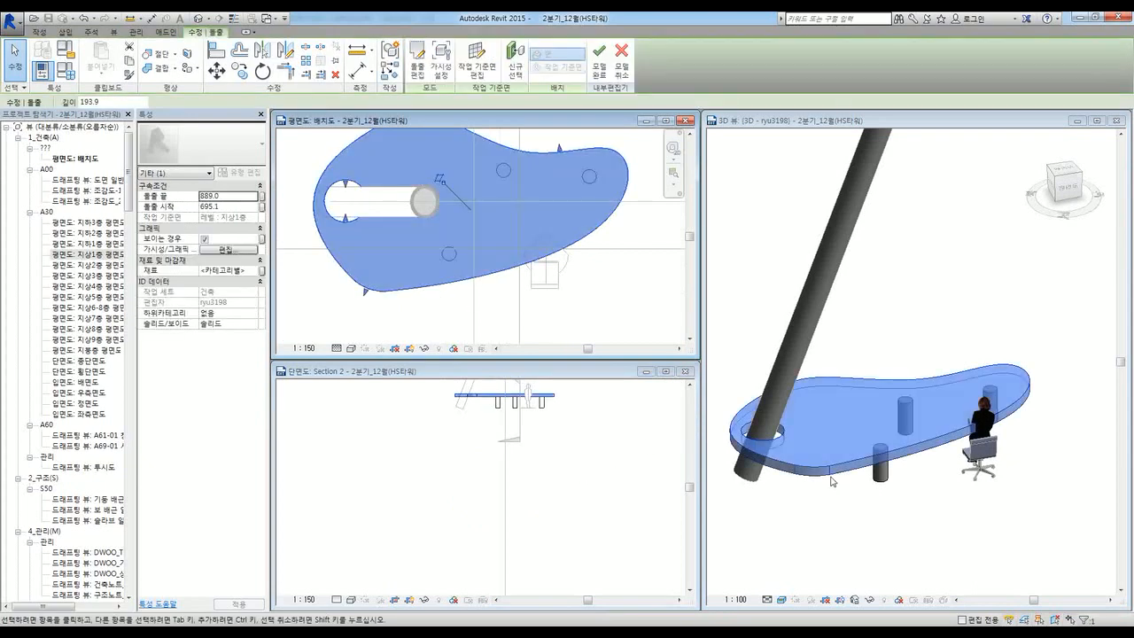
pyautogui.click(849, 511)
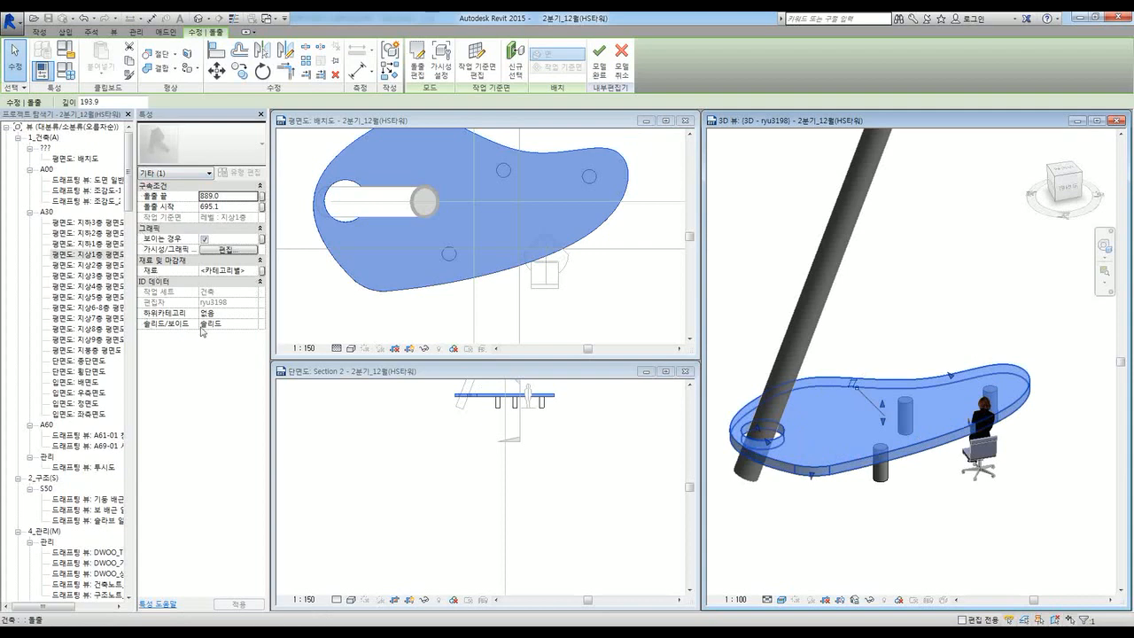
pyautogui.click(245, 272)
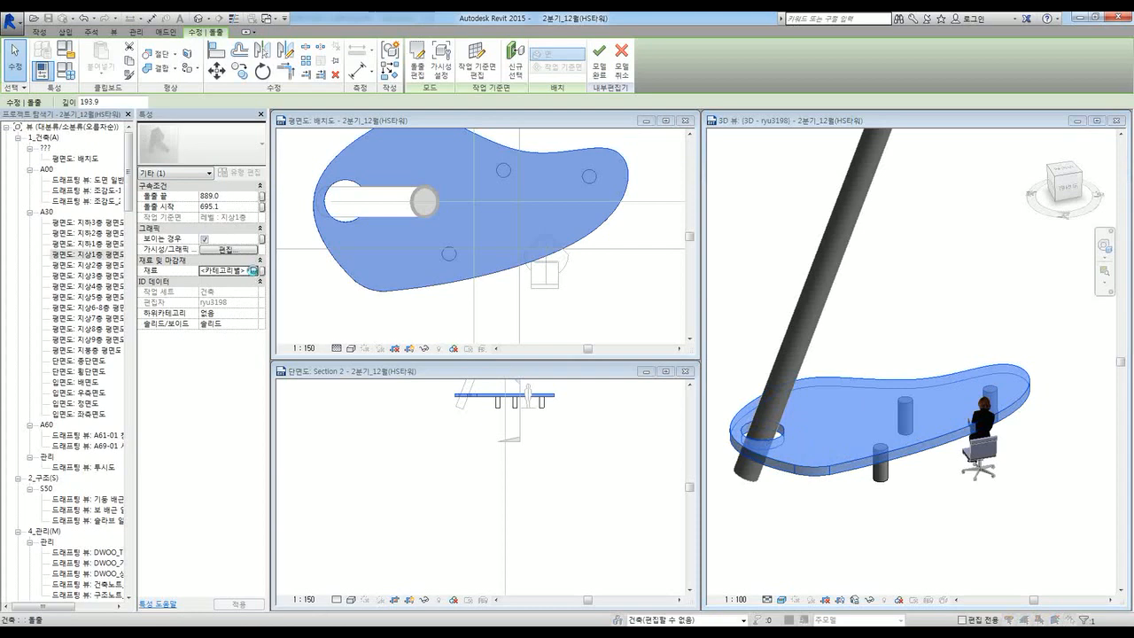
pyautogui.click(253, 270)
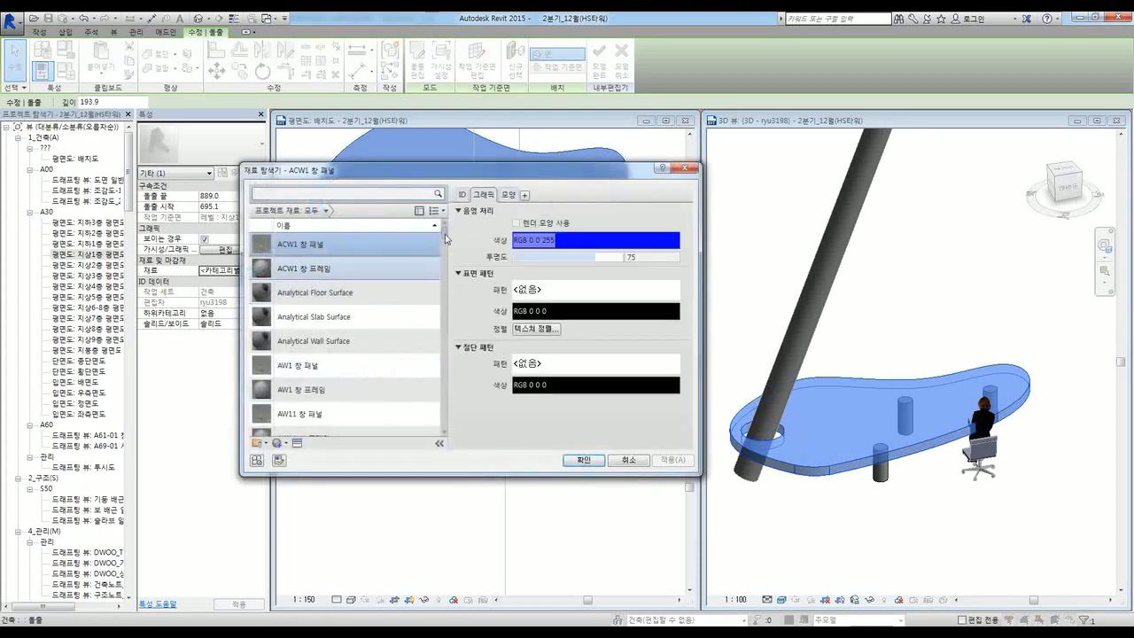
pyautogui.moveTo(446, 239); pyautogui.dragTo(448, 276)
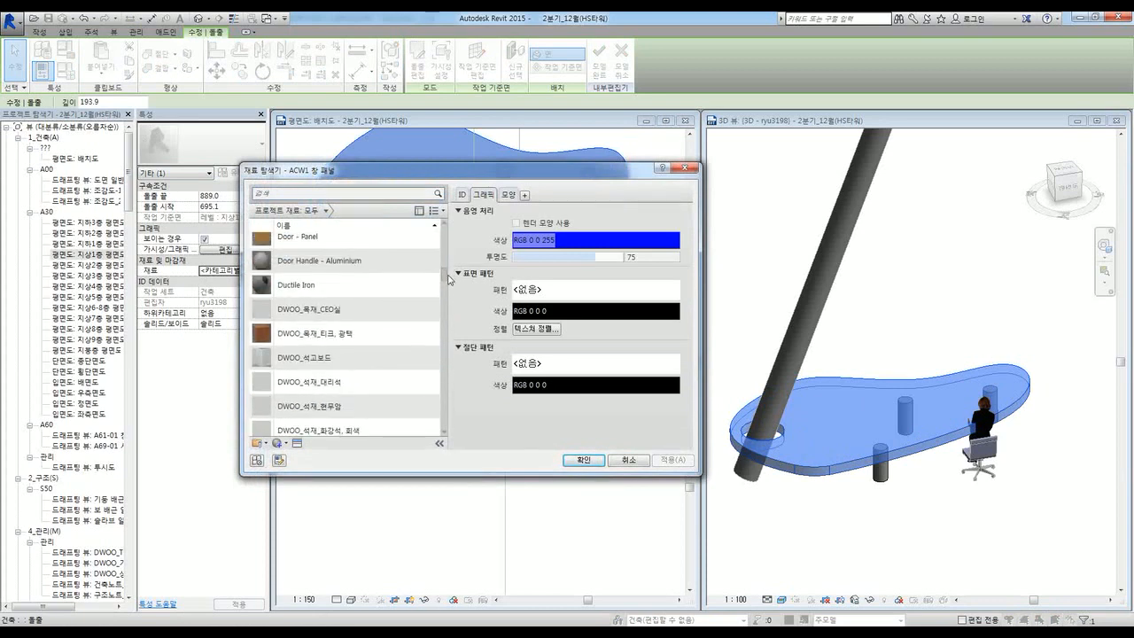
pyautogui.doubleClick(299, 338)
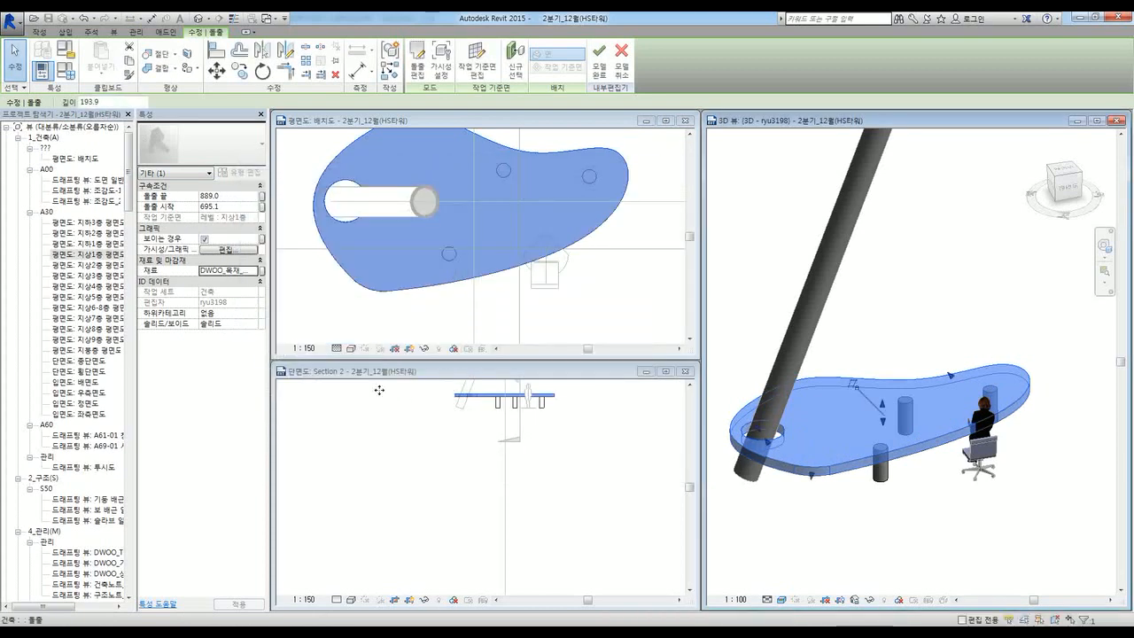
pyautogui.click(380, 390)
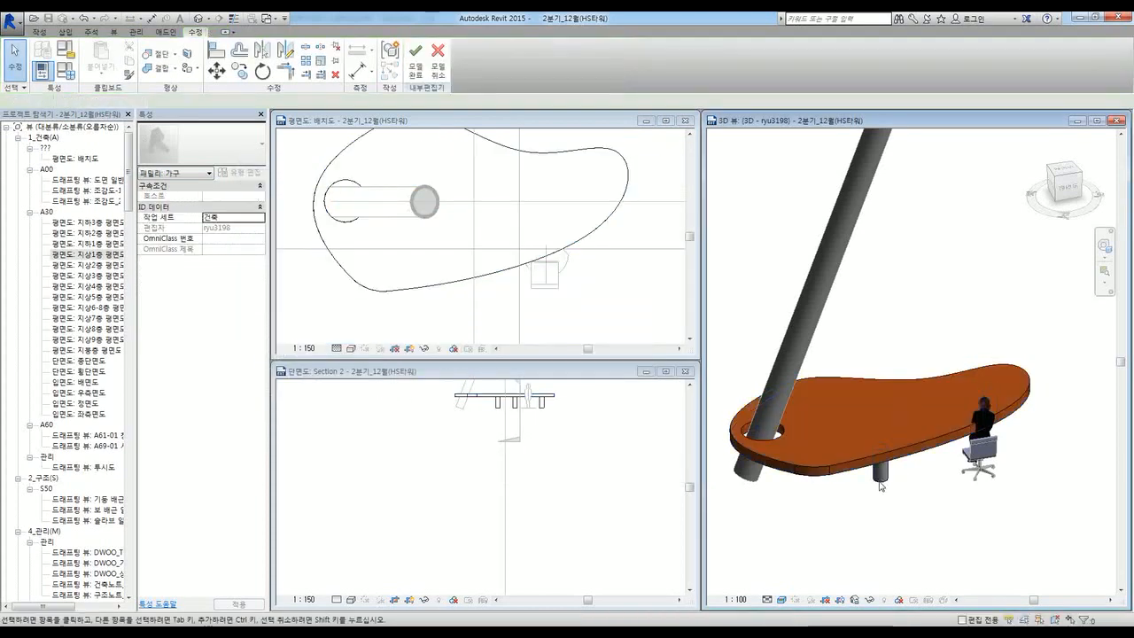
pyautogui.click(416, 74)
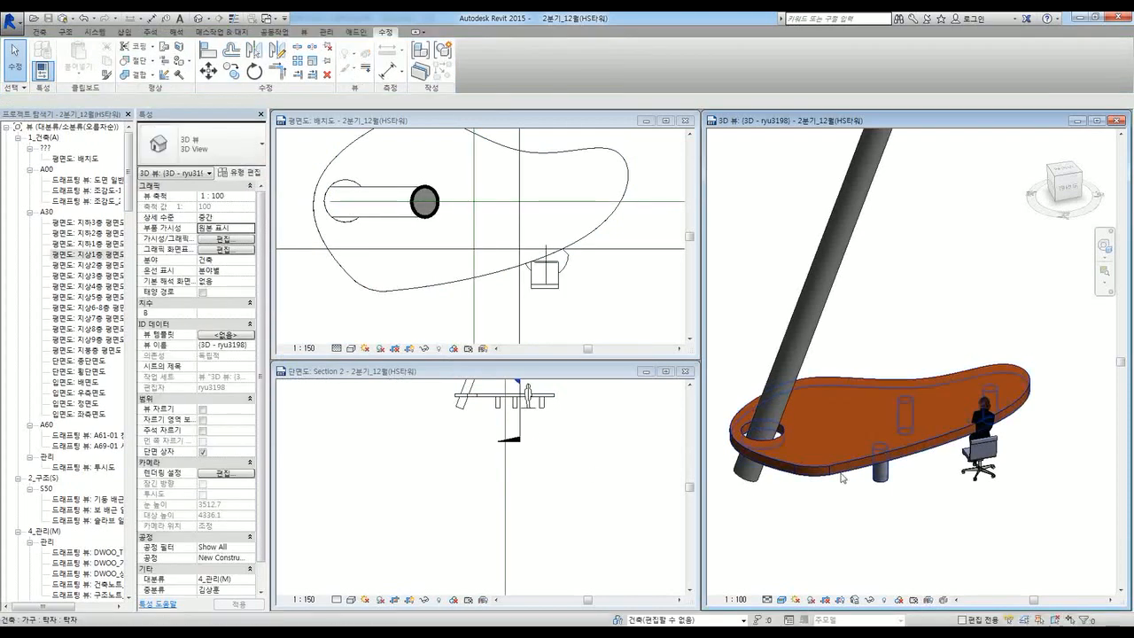
pyautogui.click(851, 471)
pyautogui.keyDown('shift'); pyautogui.moveTo(904, 498); pyautogui.dragTo(921, 523, button='middle'); pyautogui.keyUp('shift')
pyautogui.click(954, 508)
pyautogui.scroll(5, 949, 481)
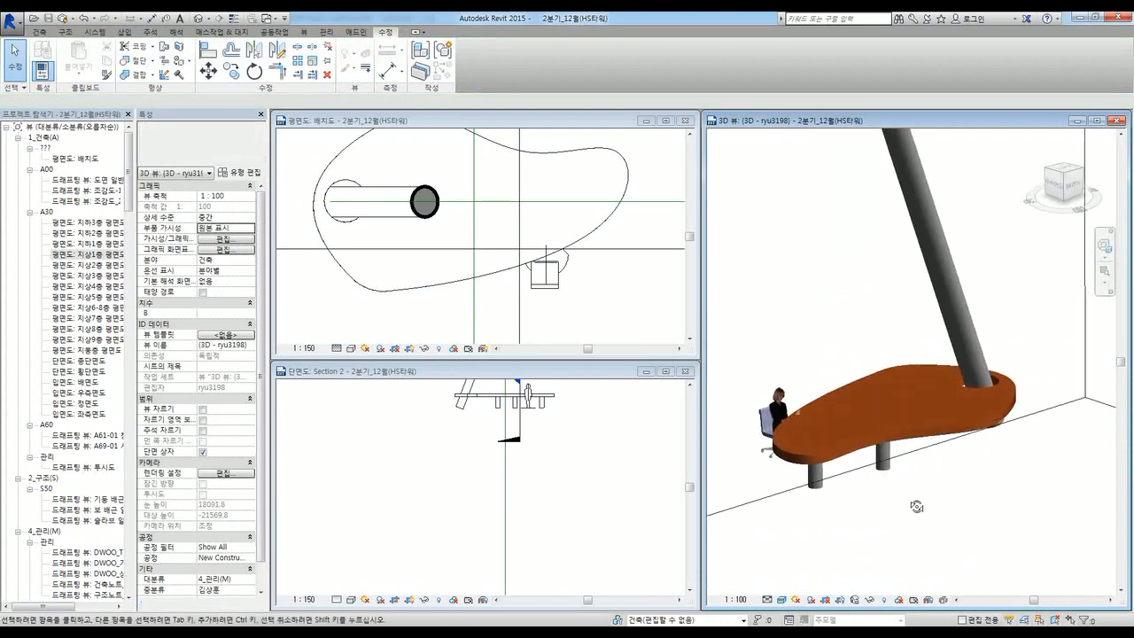
pyautogui.scroll(-5, 858, 455)
pyautogui.keyDown('shift'); pyautogui.moveTo(858, 455); pyautogui.dragTo(921, 470, button='middle'); pyautogui.keyUp('shift')
pyautogui.keyDown('shift'); pyautogui.moveTo(838, 483); pyautogui.dragTo(877, 503, button='middle'); pyautogui.keyUp('shift')
pyautogui.click(37, 31)
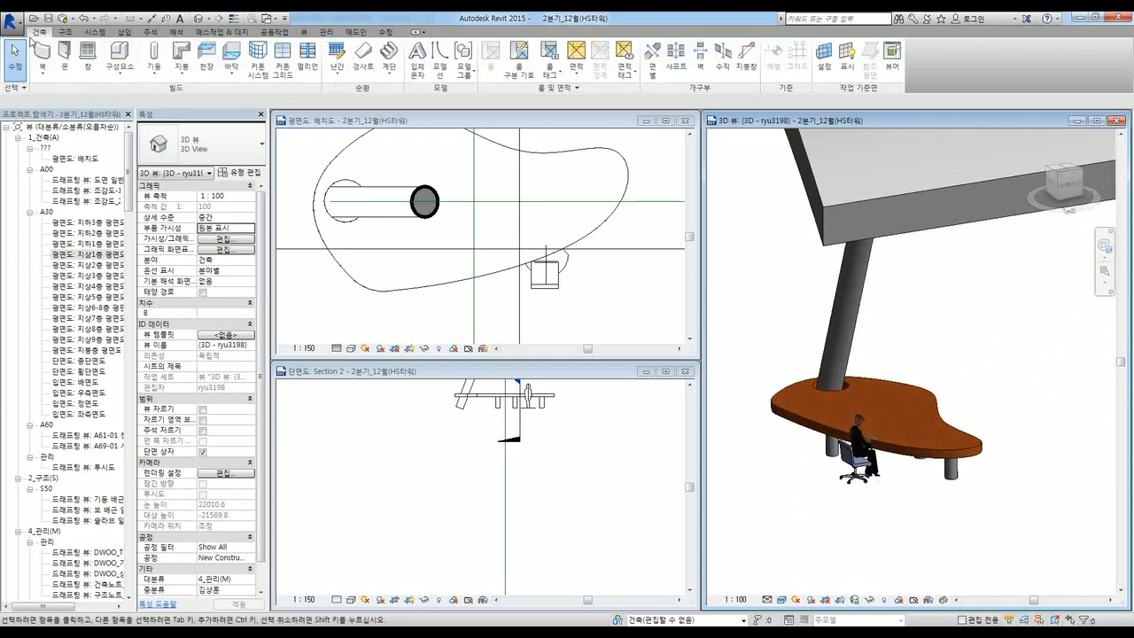
pyautogui.click(112, 76)
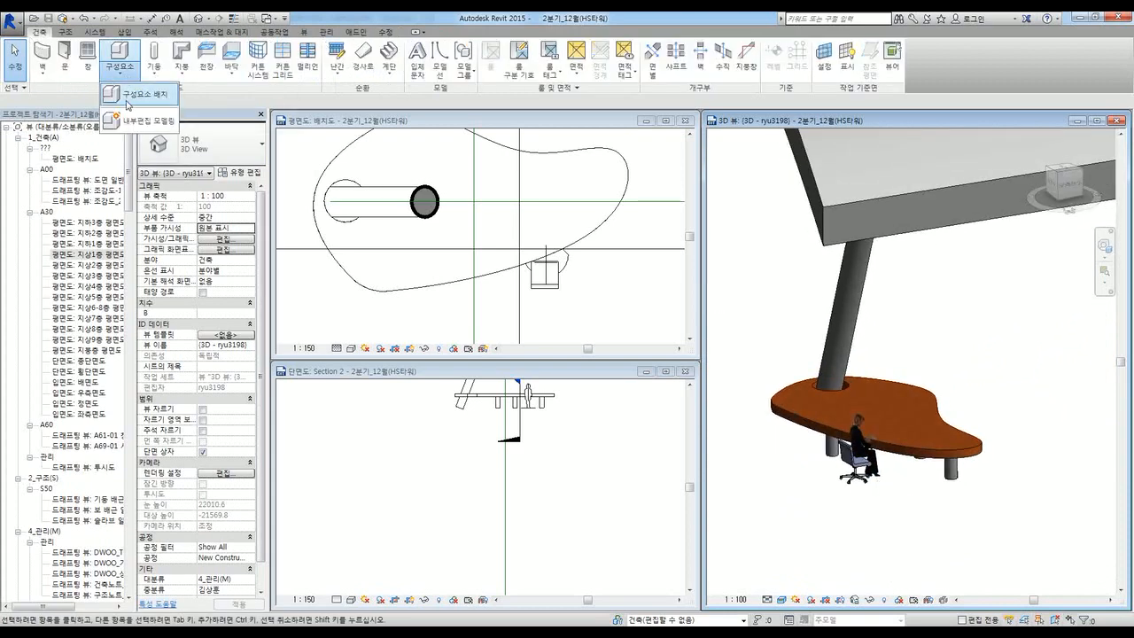
pyautogui.click(887, 482)
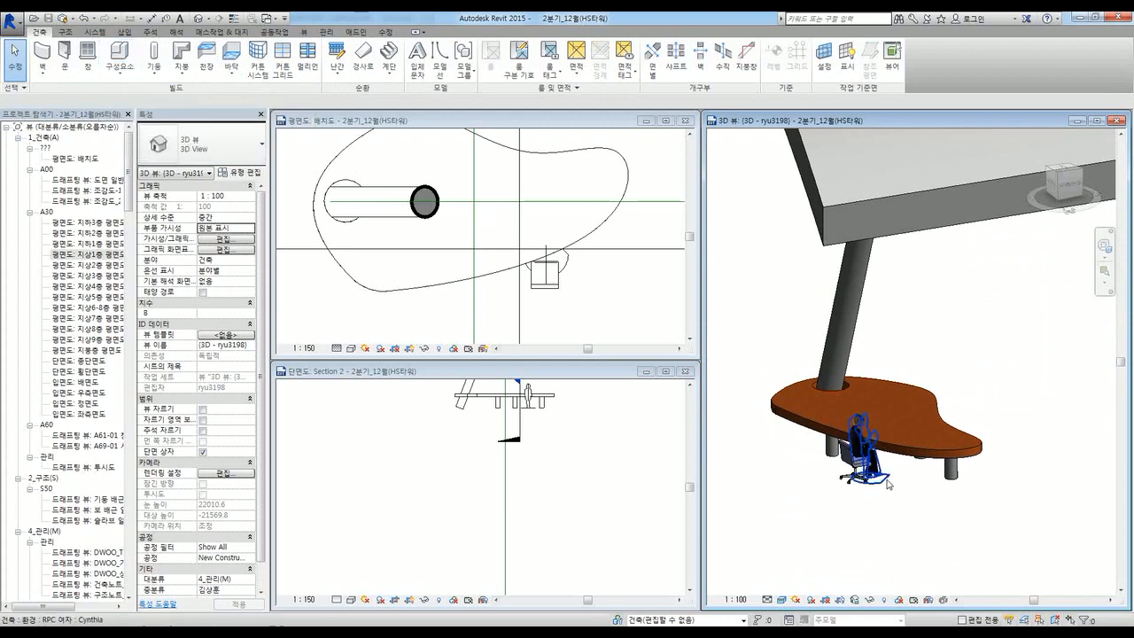
pyautogui.keyDown('shift'); pyautogui.moveTo(882, 494); pyautogui.dragTo(783, 473, button='middle'); pyautogui.keyUp('shift')
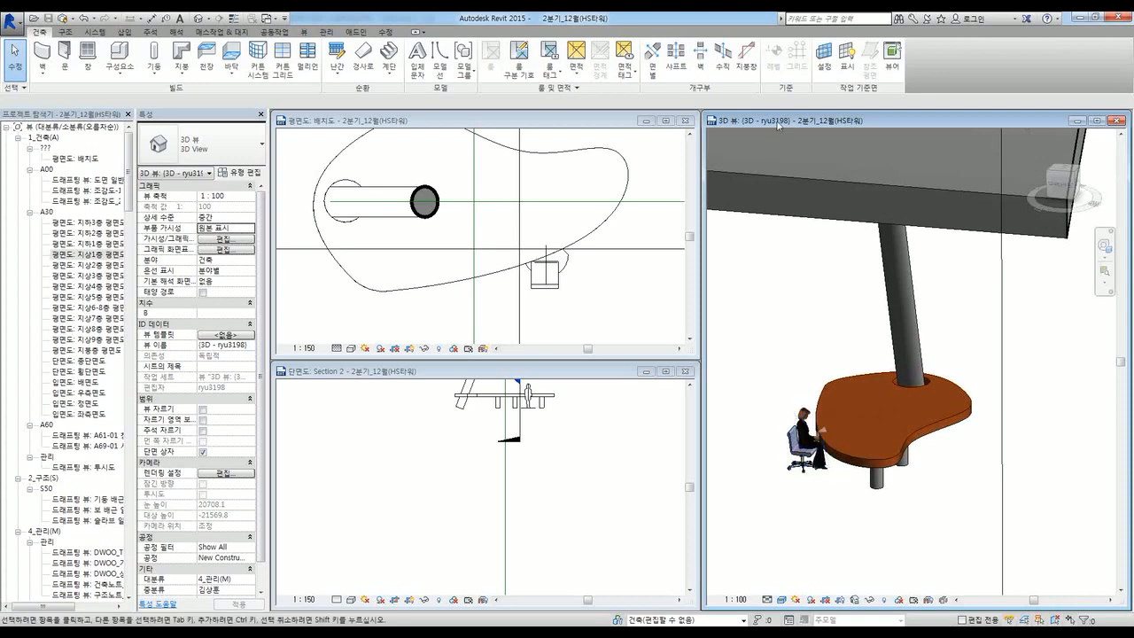
# Step: Maximize the 3D view and orbit over the table, seated figure and curved roof
pyautogui.doubleClick(780, 122)
pyautogui.scroll(6, 383, 419)
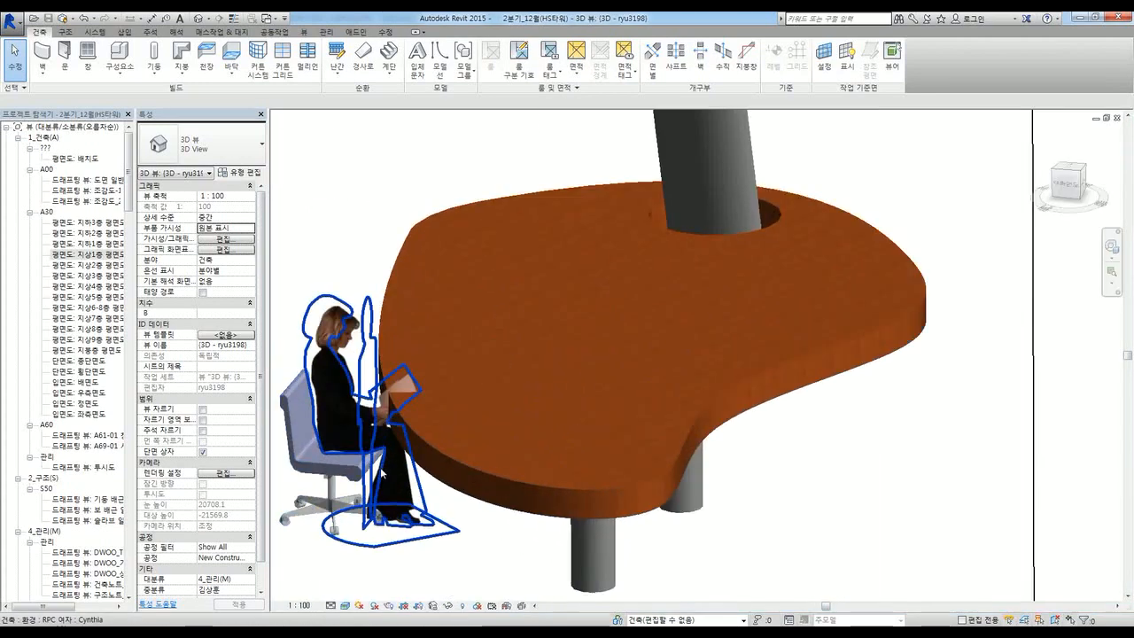
pyautogui.scroll(-5, 584, 333)
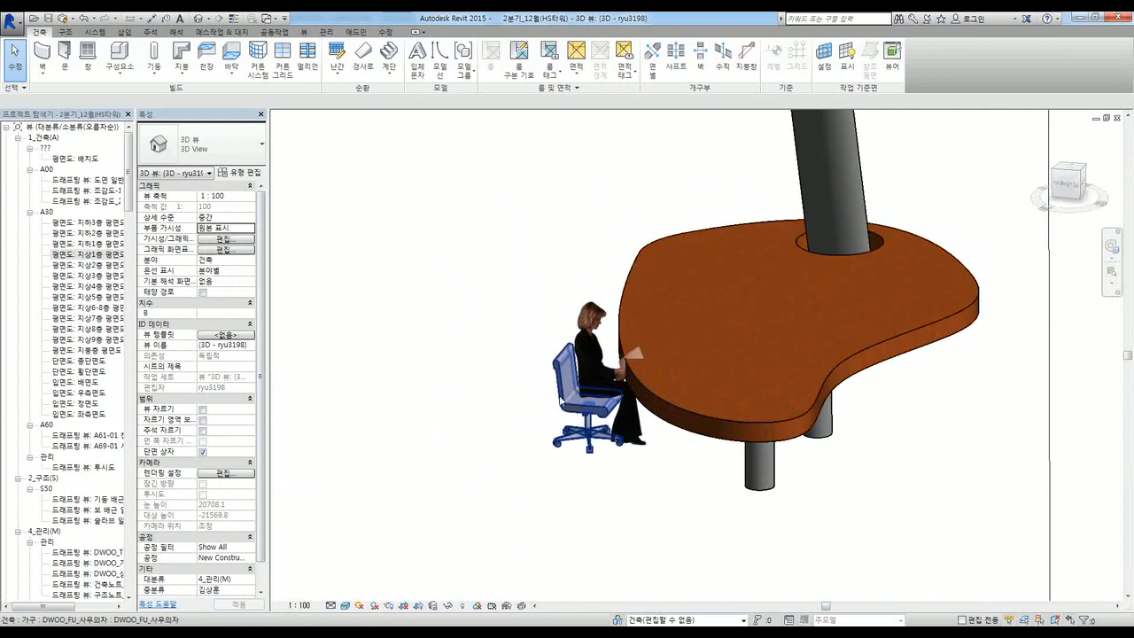
pyautogui.keyDown('shift'); pyautogui.moveTo(594, 372); pyautogui.dragTo(921, 487, button='middle'); pyautogui.keyUp('shift')
pyautogui.keyDown('shift'); pyautogui.moveTo(751, 443); pyautogui.dragTo(761, 468, button='middle'); pyautogui.keyUp('shift')
pyautogui.scroll(-6, 694, 443)
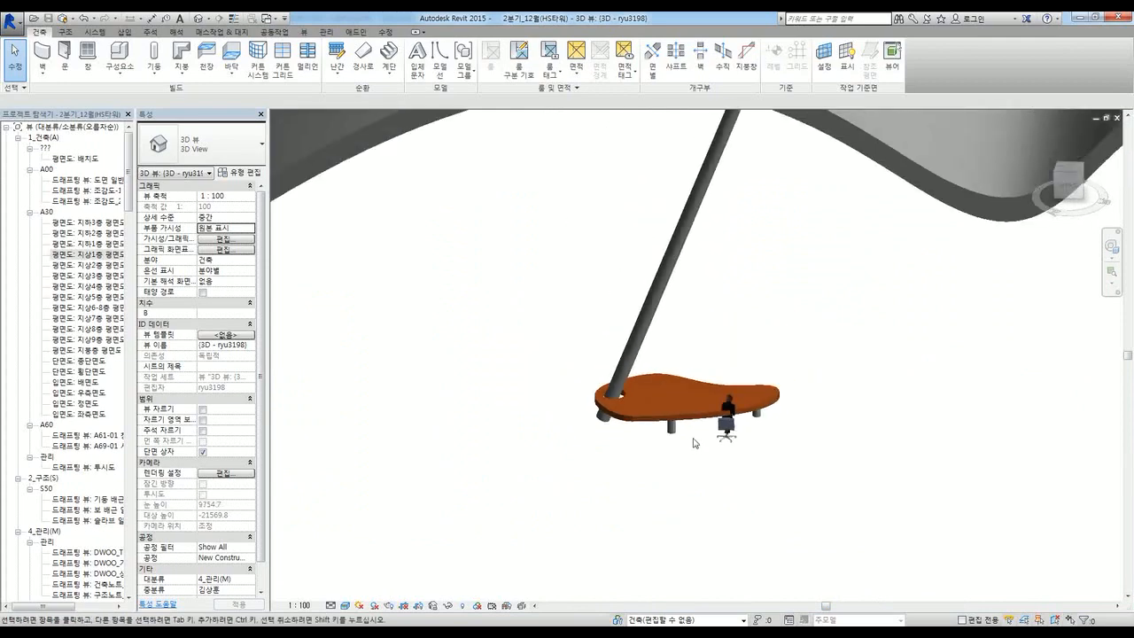
pyautogui.keyDown('shift'); pyautogui.moveTo(694, 440); pyautogui.dragTo(755, 404, button='middle'); pyautogui.keyUp('shift')
# Step: Inspect the sloped column and table, orbit around the roof, and reopen the Component options
pyautogui.click(118, 78)
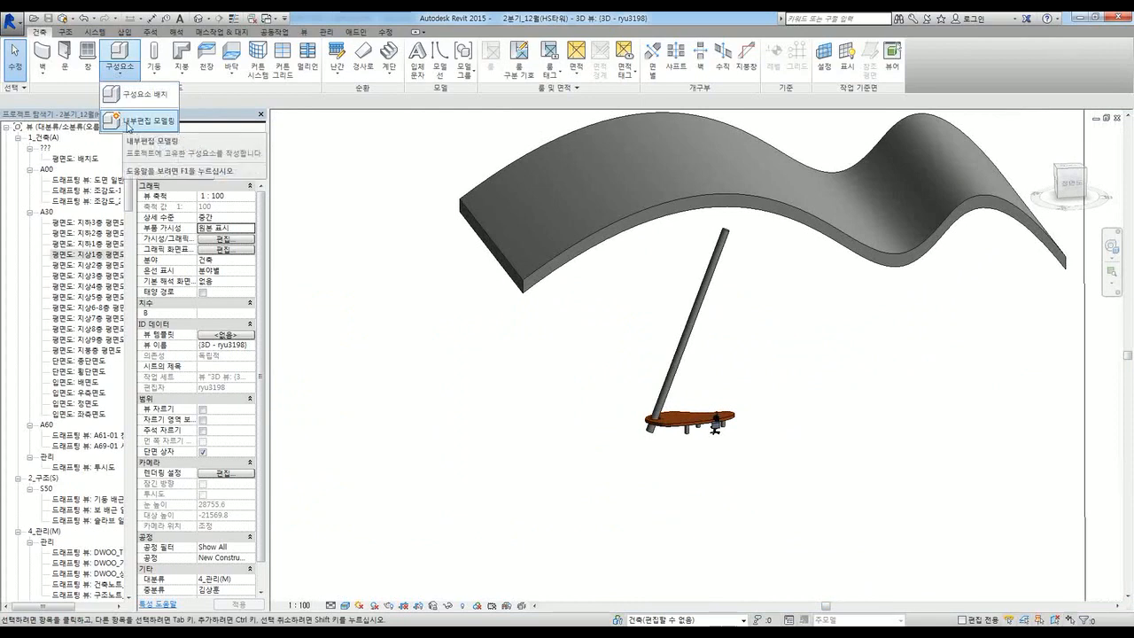
pyautogui.click(678, 363)
pyautogui.click(822, 365)
pyautogui.click(779, 392)
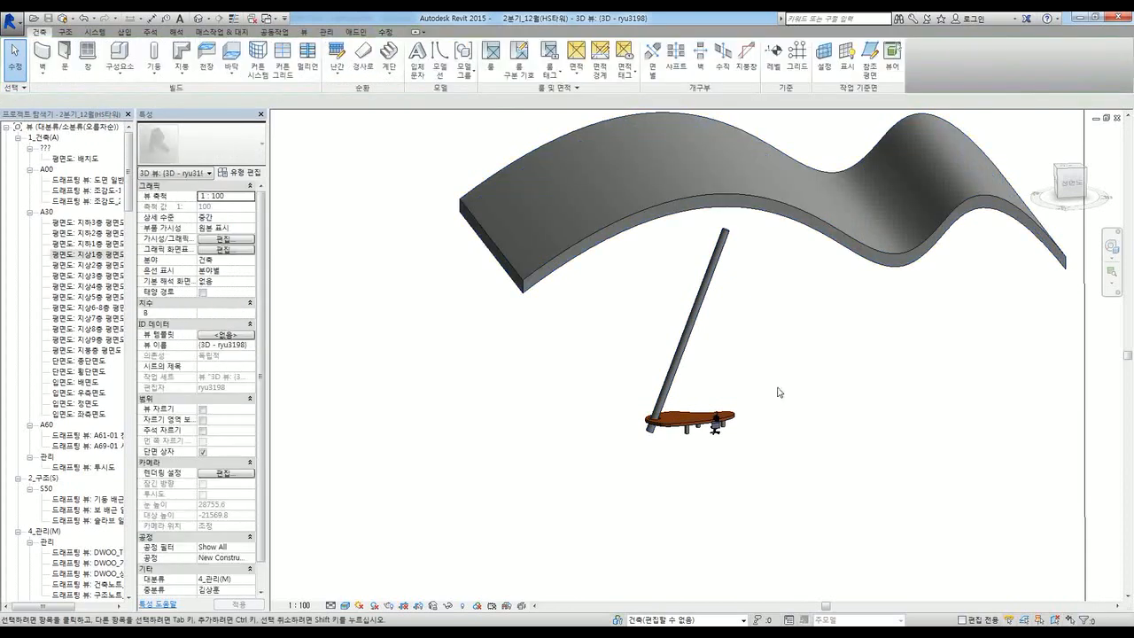
pyautogui.scroll(6, 747, 421)
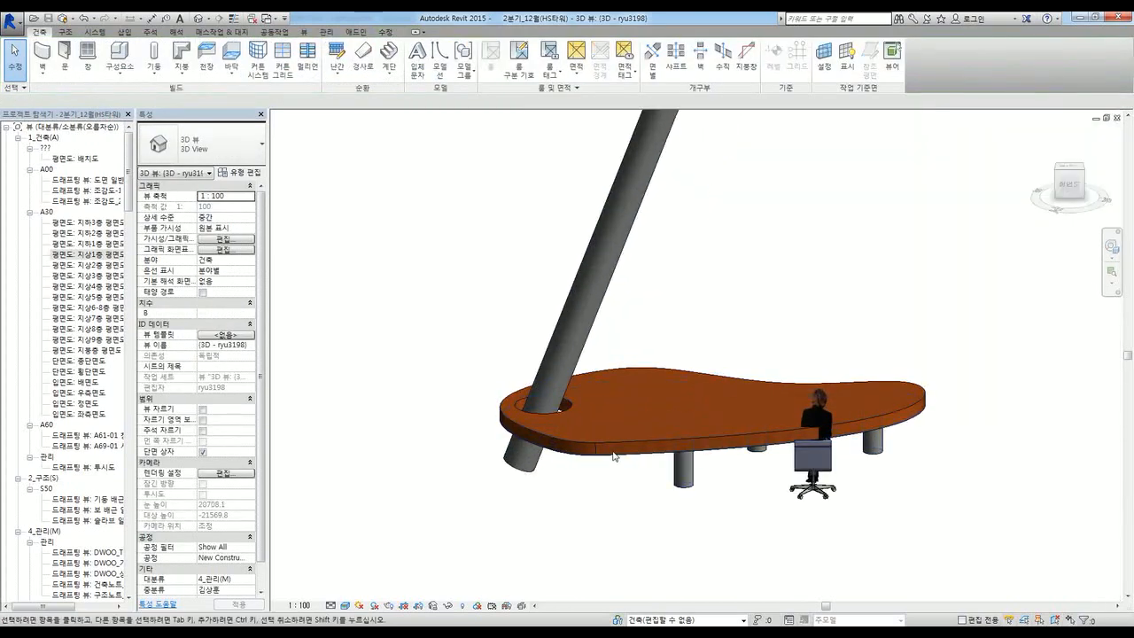
pyautogui.click(610, 459)
pyautogui.click(629, 513)
pyautogui.scroll(-4, 626, 476)
pyautogui.scroll(-5, 627, 476)
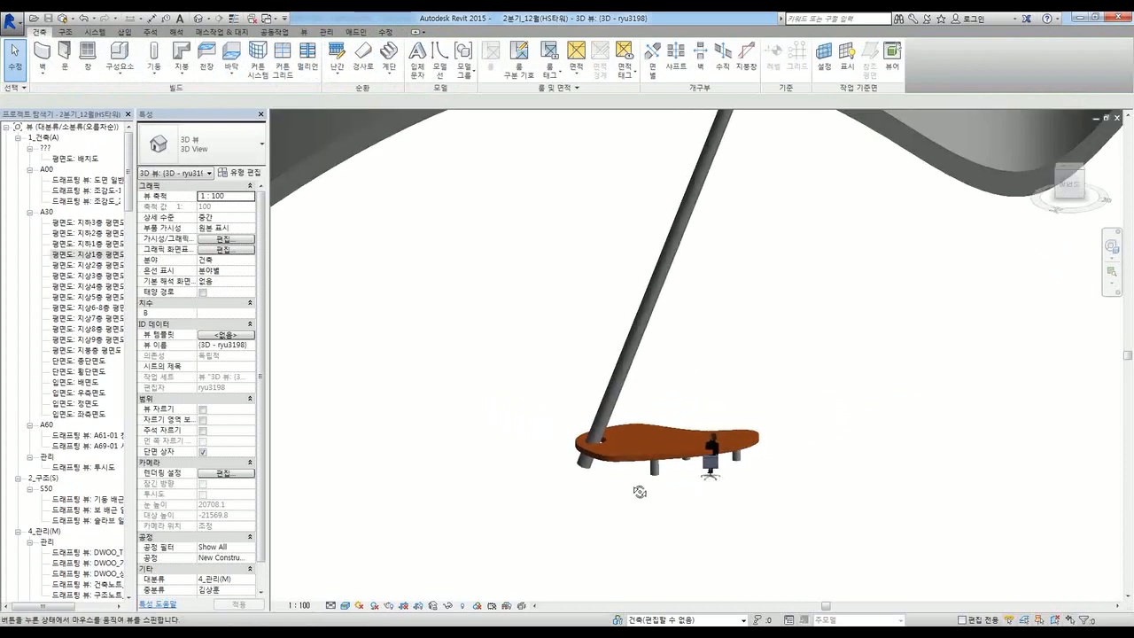
pyautogui.moveTo(696, 486)
pyautogui.keyDown('shift'); pyautogui.mouseDown(button='middle')
pyautogui.moveTo(673, 435)
pyautogui.moveTo(673, 458)
pyautogui.moveTo(732, 476)
pyautogui.moveTo(722, 499)
pyautogui.moveTo(684, 492)
pyautogui.mouseUp(button='middle'); pyautogui.keyUp('shift')
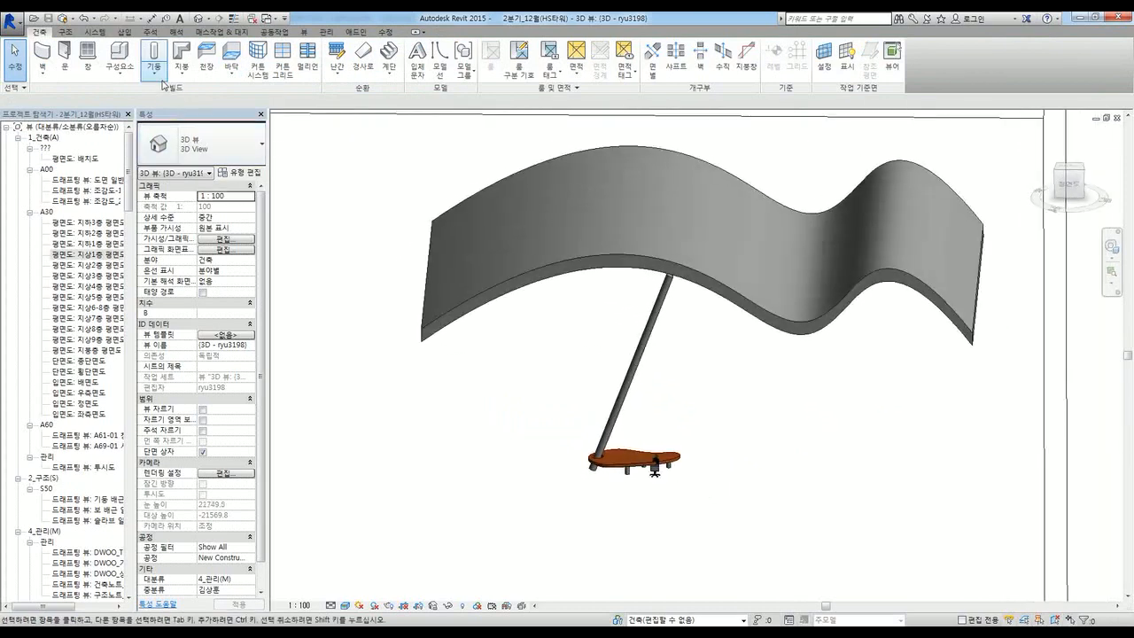
pyautogui.click(120, 71)
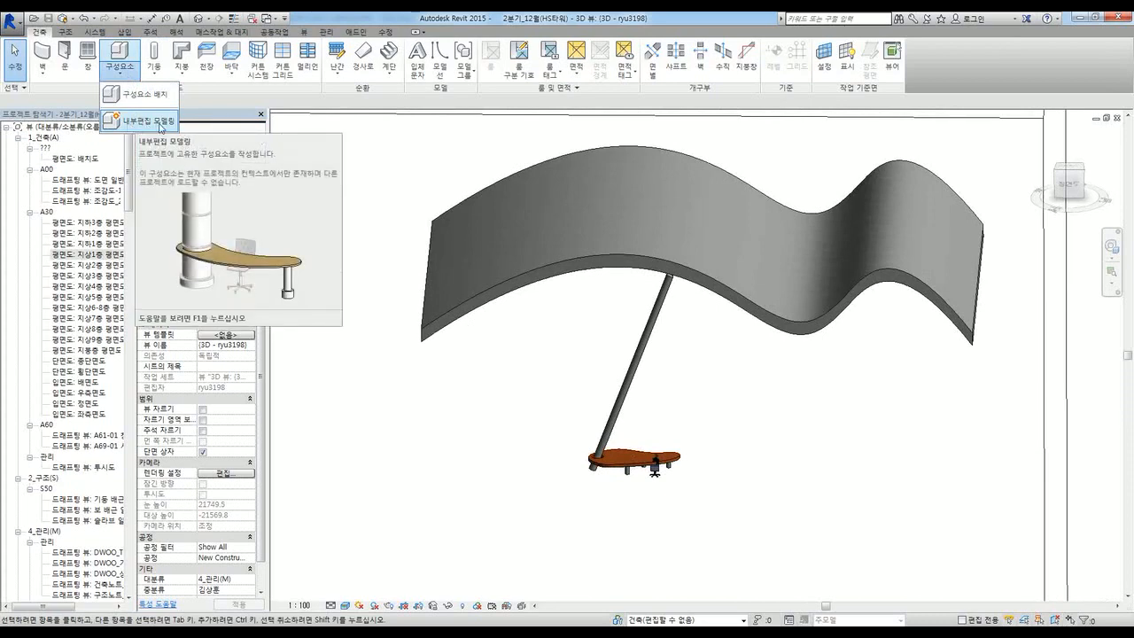
pyautogui.click(506, 443)
pyautogui.keyDown('shift'); pyautogui.moveTo(506, 446); pyautogui.dragTo(540, 482, button='middle'); pyautogui.keyUp('shift')
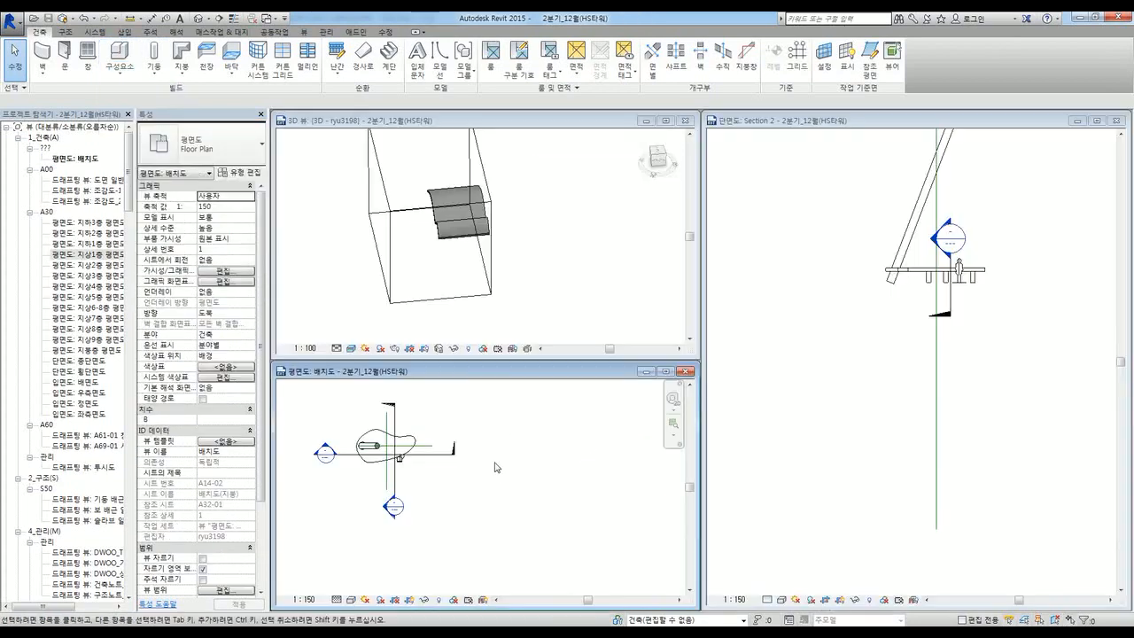
pyautogui.click(120, 69)
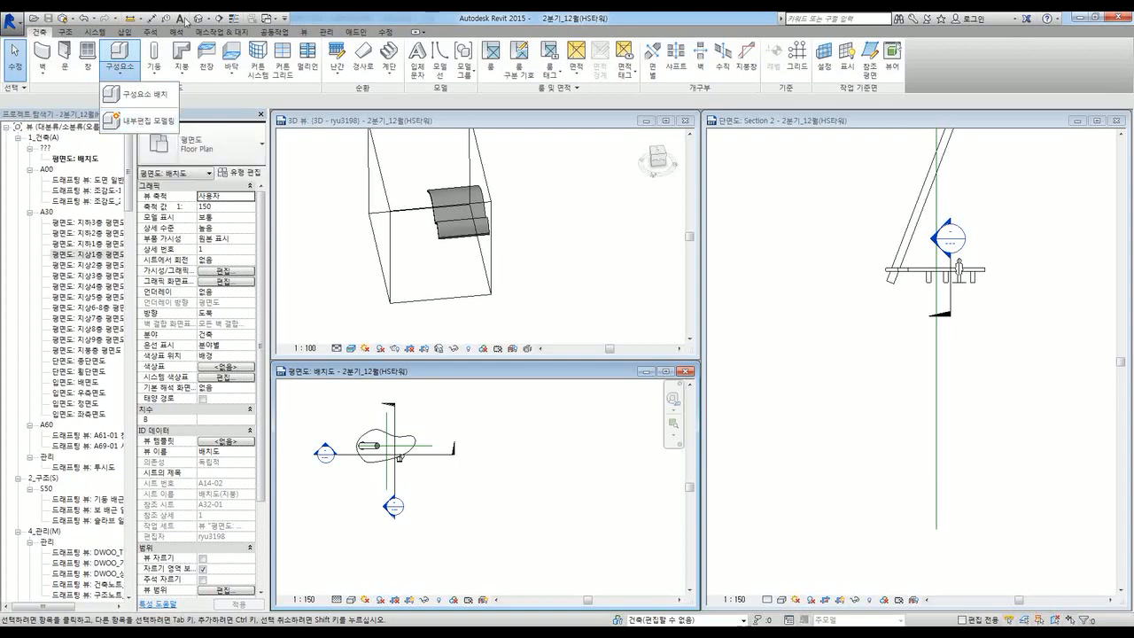
pyautogui.click(211, 33)
pyautogui.click(212, 34)
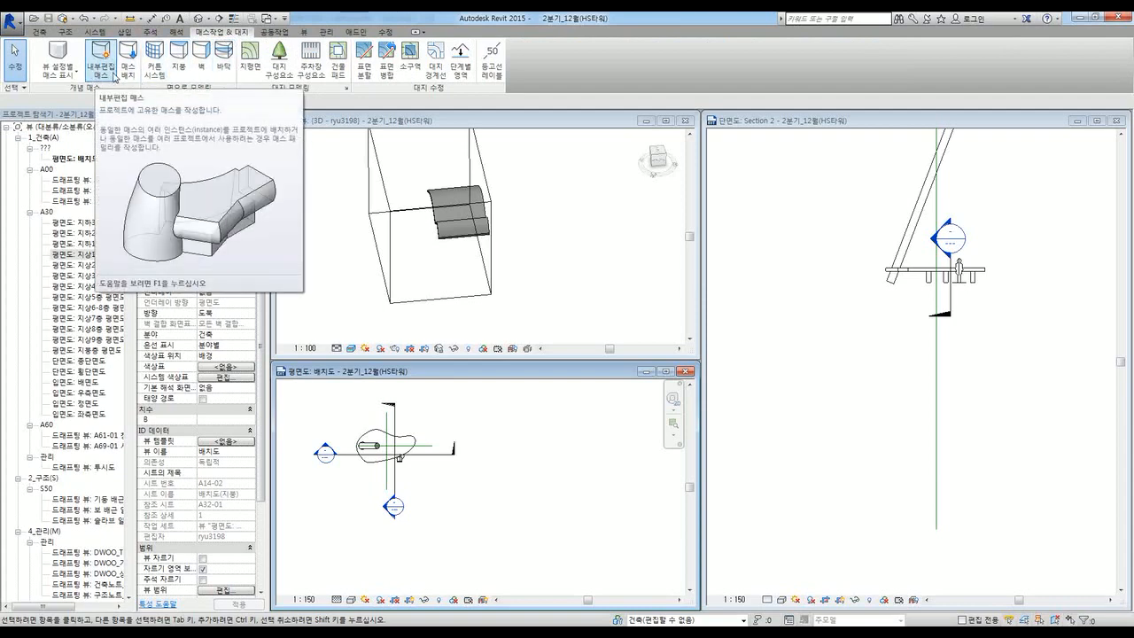
pyautogui.scroll(6, 115, 77)
pyautogui.click(119, 77)
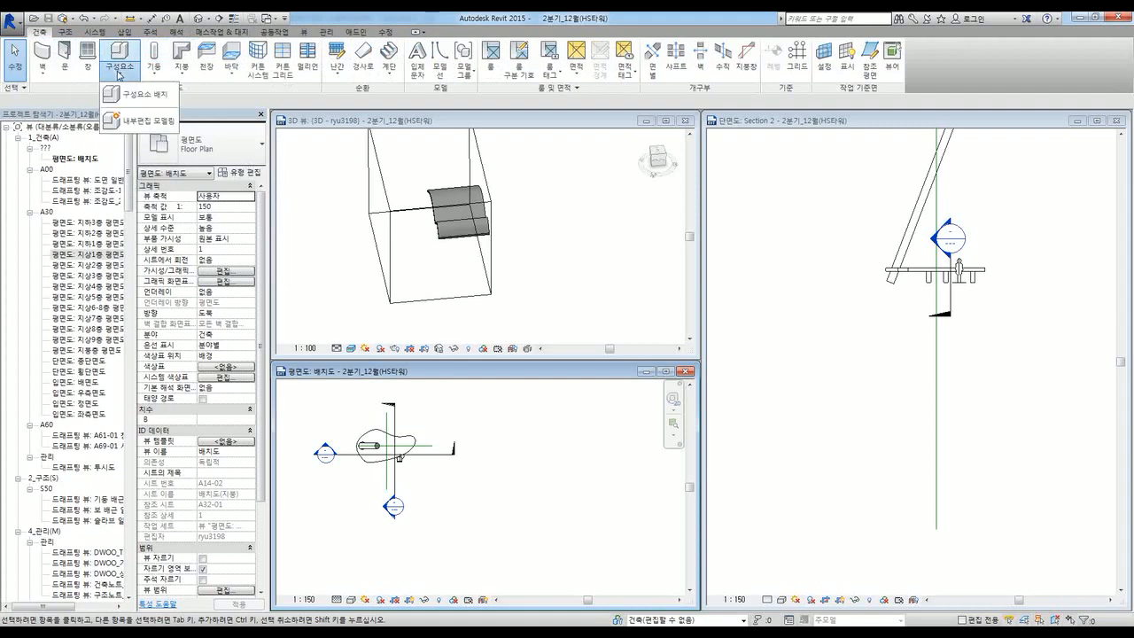
pyautogui.click(213, 33)
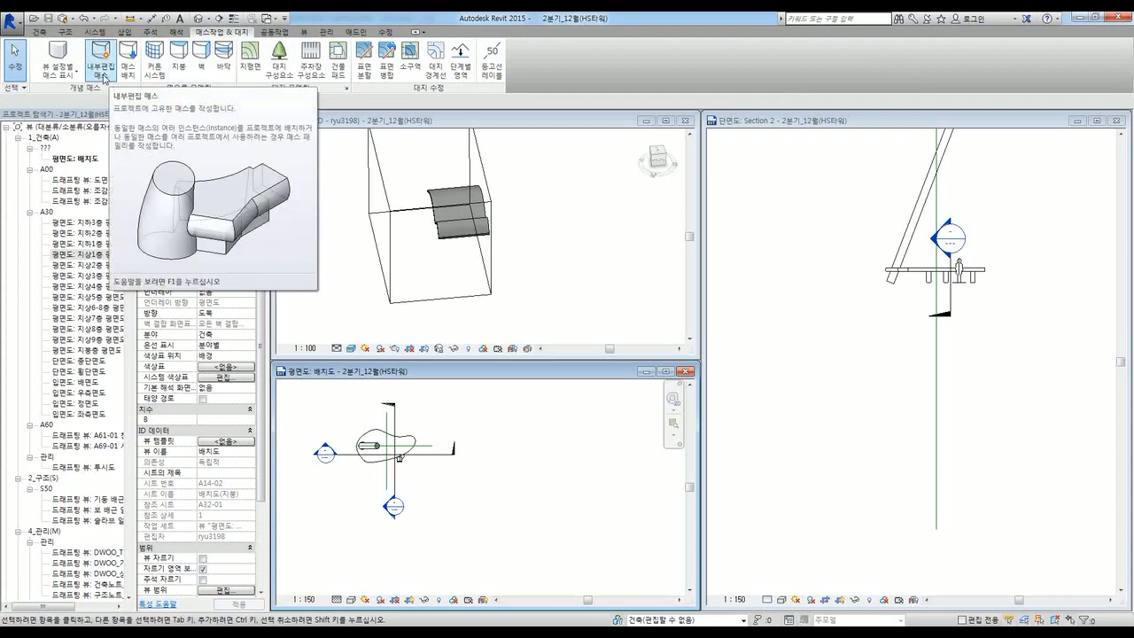
pyautogui.click(39, 33)
pyautogui.click(120, 71)
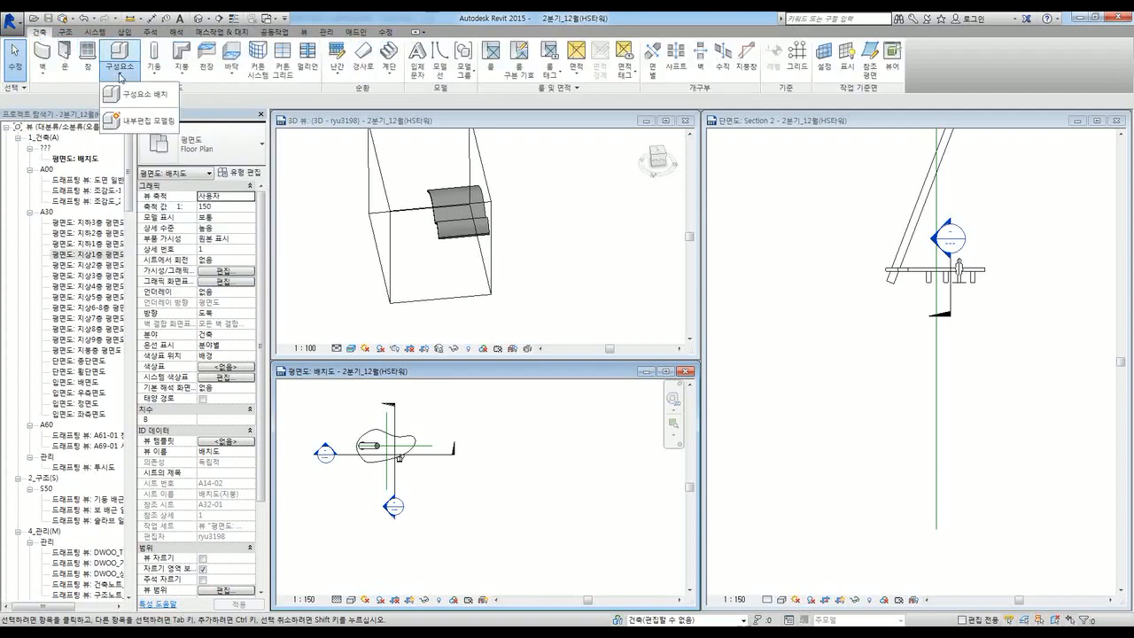
pyautogui.click(576, 298)
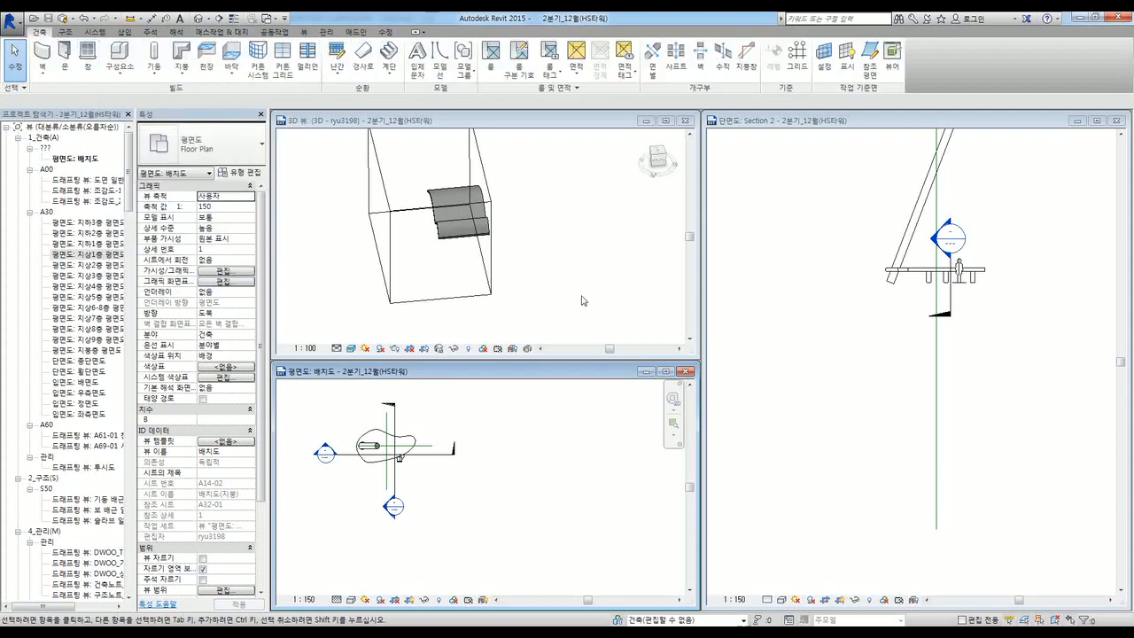
# Step: Pan and zoom Section 2 to frame the whole wavy roof above the column
pyautogui.click(929, 307)
pyautogui.moveTo(938, 283); pyautogui.dragTo(909, 424, button='middle')
pyautogui.moveTo(997, 290); pyautogui.dragTo(906, 326, button='middle')
pyautogui.scroll(-3, 902, 326)
pyautogui.scroll(1, 936, 275)
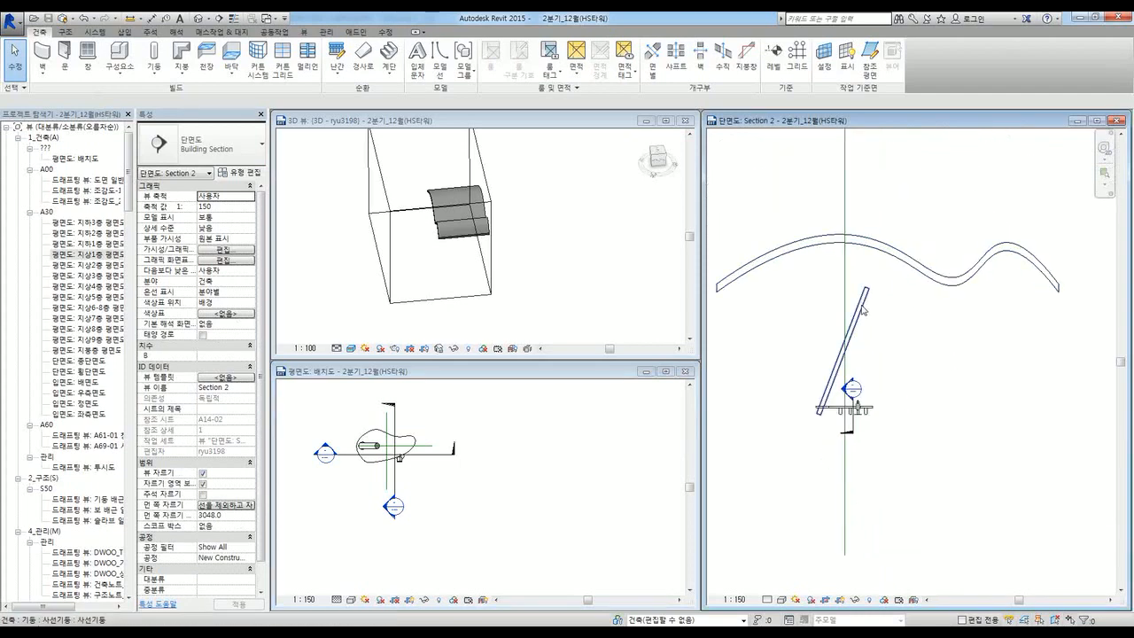
pyautogui.scroll(1, 830, 396)
pyautogui.scroll(5, 840, 411)
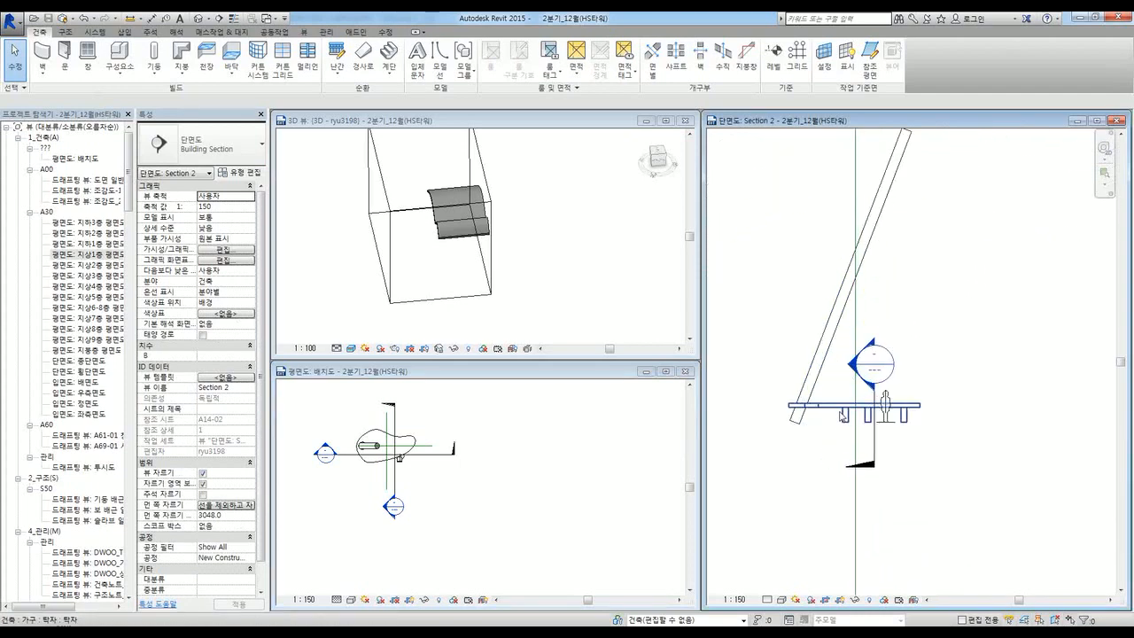
# Step: Inspect the tabletop and sloped column in the section, then switch to the Massing & Site tools
pyautogui.click(847, 415)
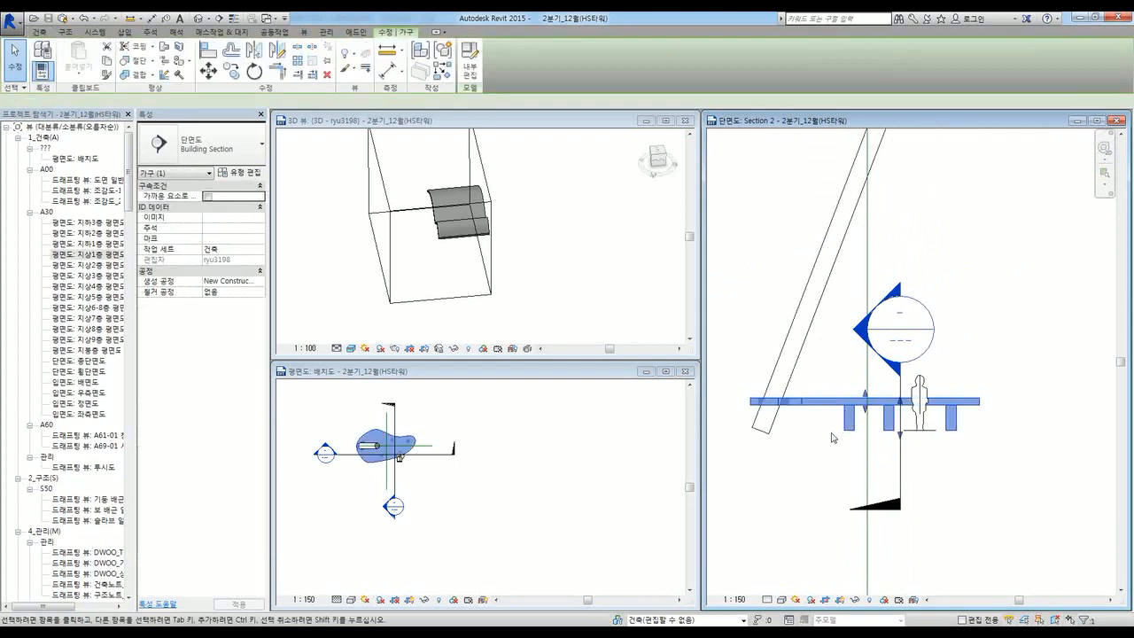
pyautogui.scroll(-3, 837, 425)
pyautogui.scroll(2, 832, 435)
pyautogui.scroll(-3, 833, 435)
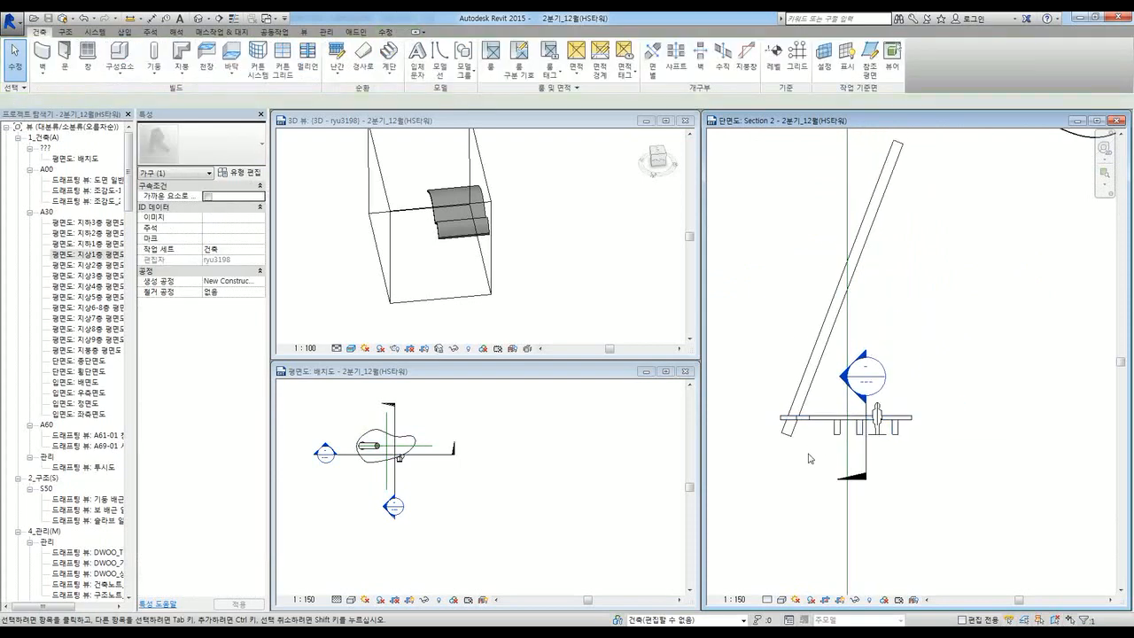
pyautogui.click(813, 388)
pyautogui.scroll(-1, 813, 388)
pyautogui.click(926, 297)
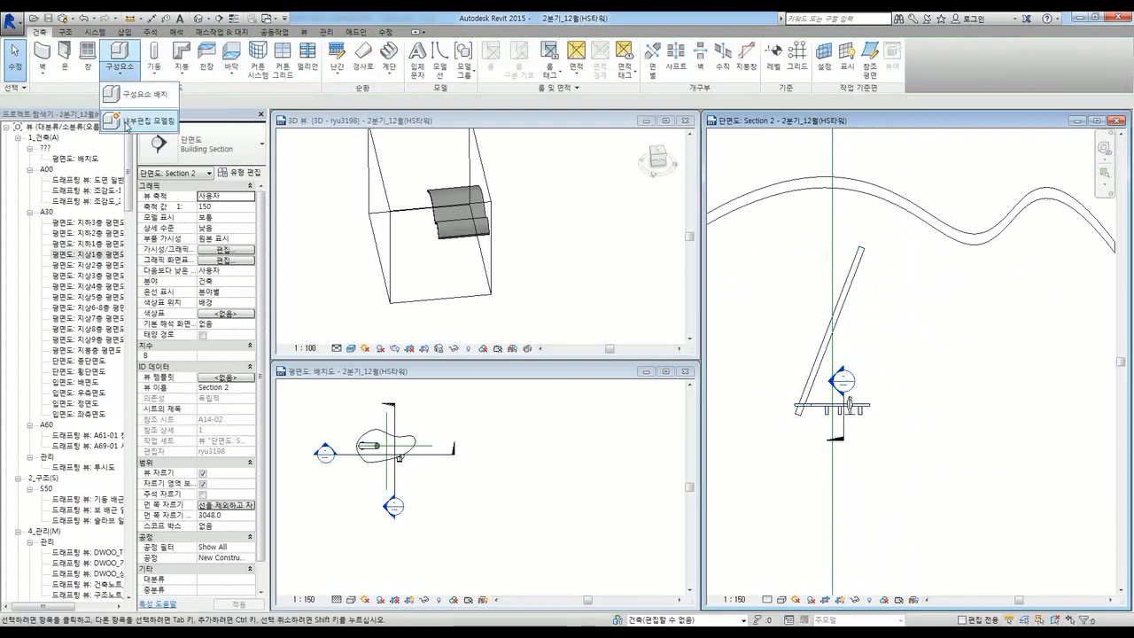
pyautogui.click(116, 77)
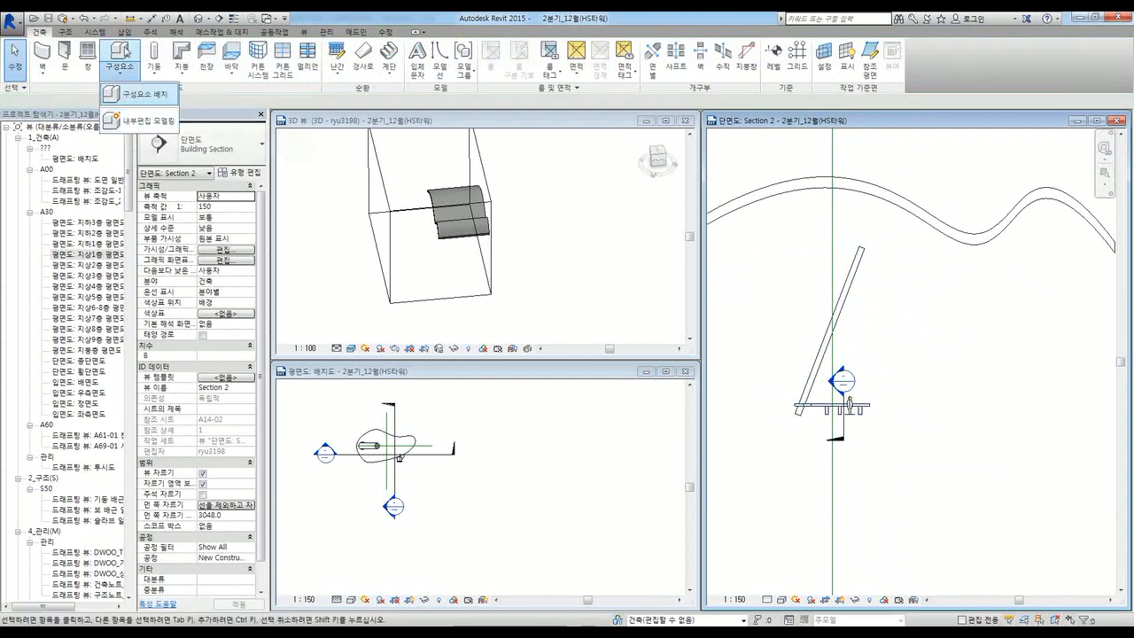
pyautogui.click(211, 33)
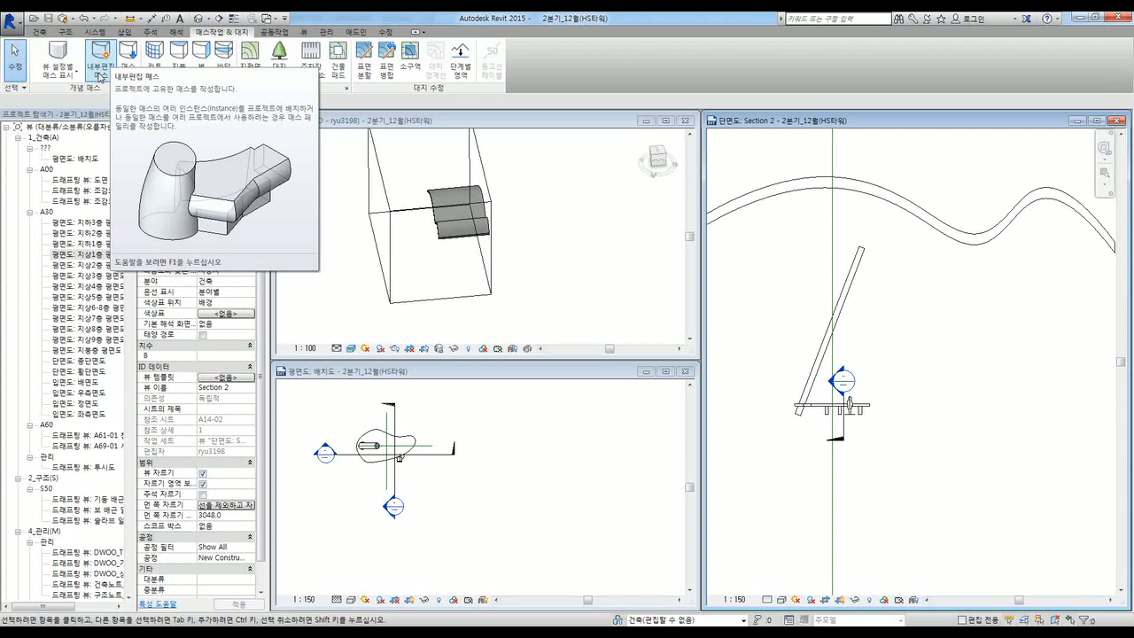
# Step: Dismiss the driver notification and start Place Mass from Massing & Site in the 3D view
pyautogui.click(39, 31)
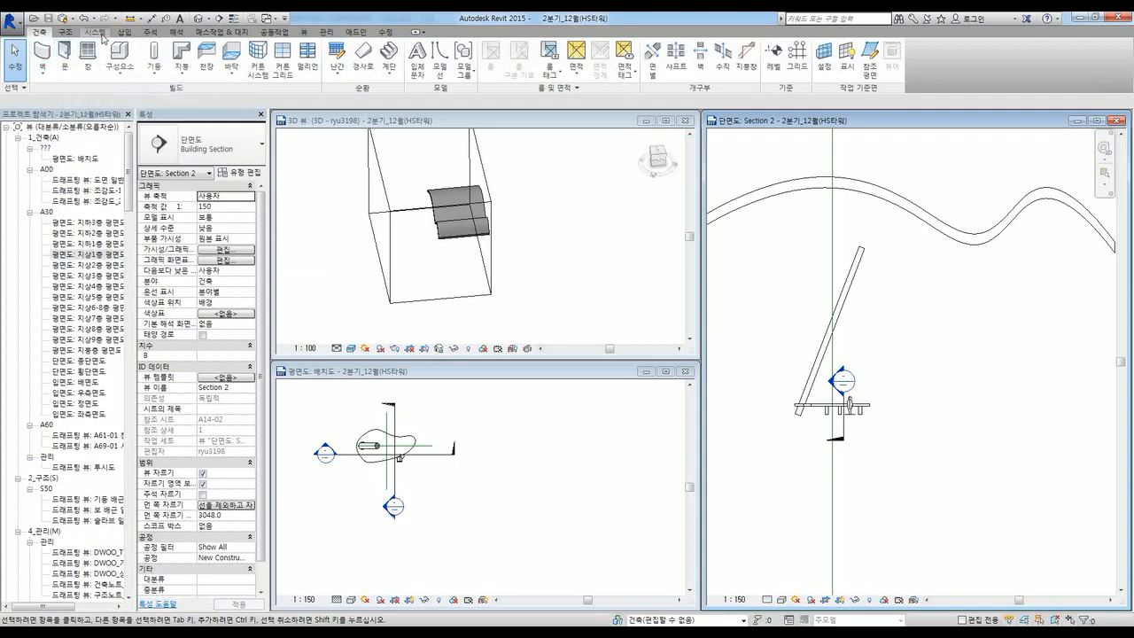
pyautogui.click(213, 32)
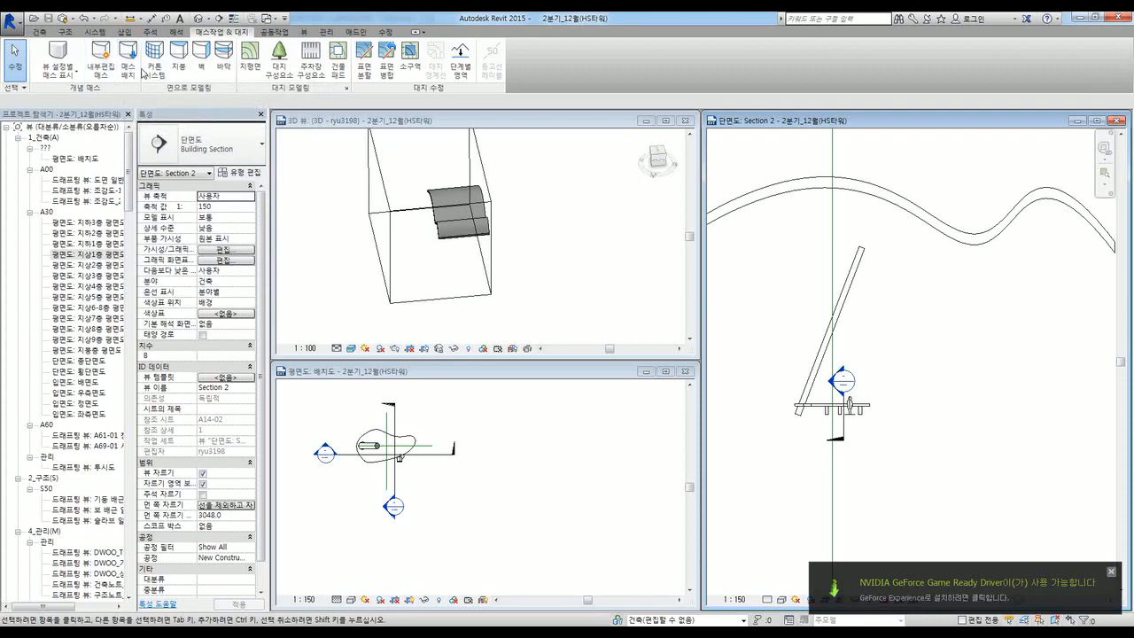
pyautogui.click(1111, 571)
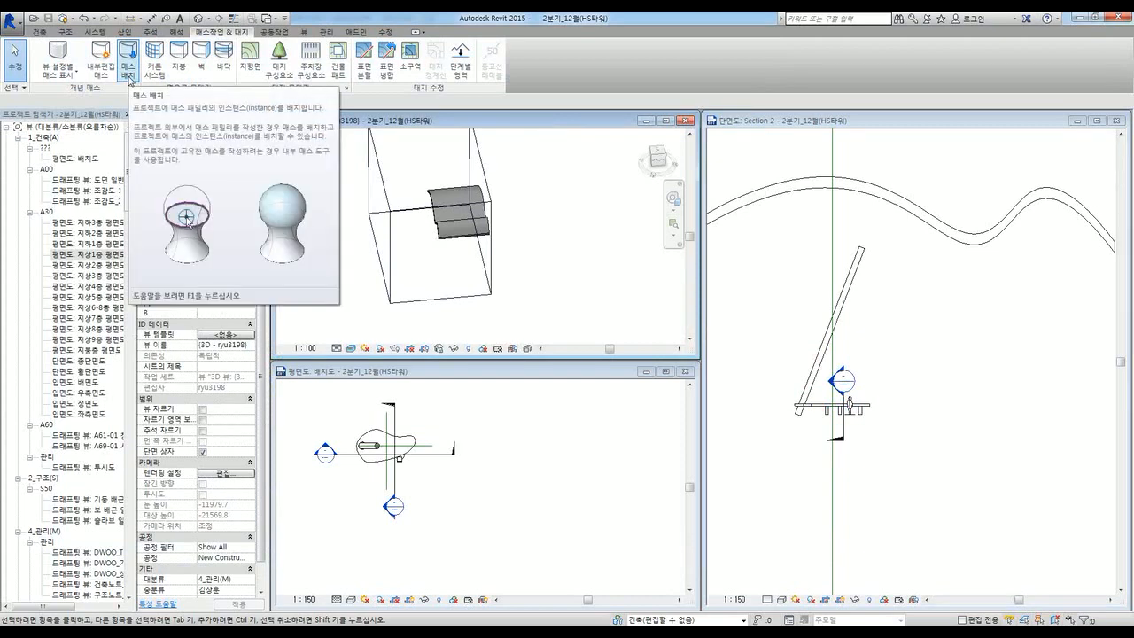
pyautogui.click(39, 32)
pyautogui.click(120, 67)
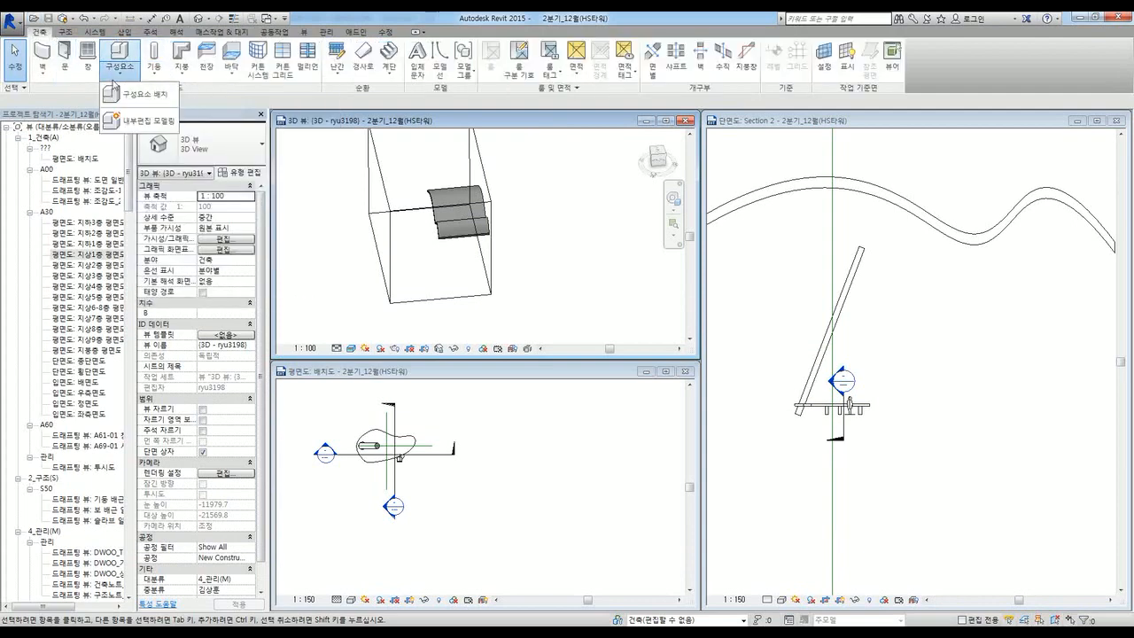
pyautogui.click(223, 32)
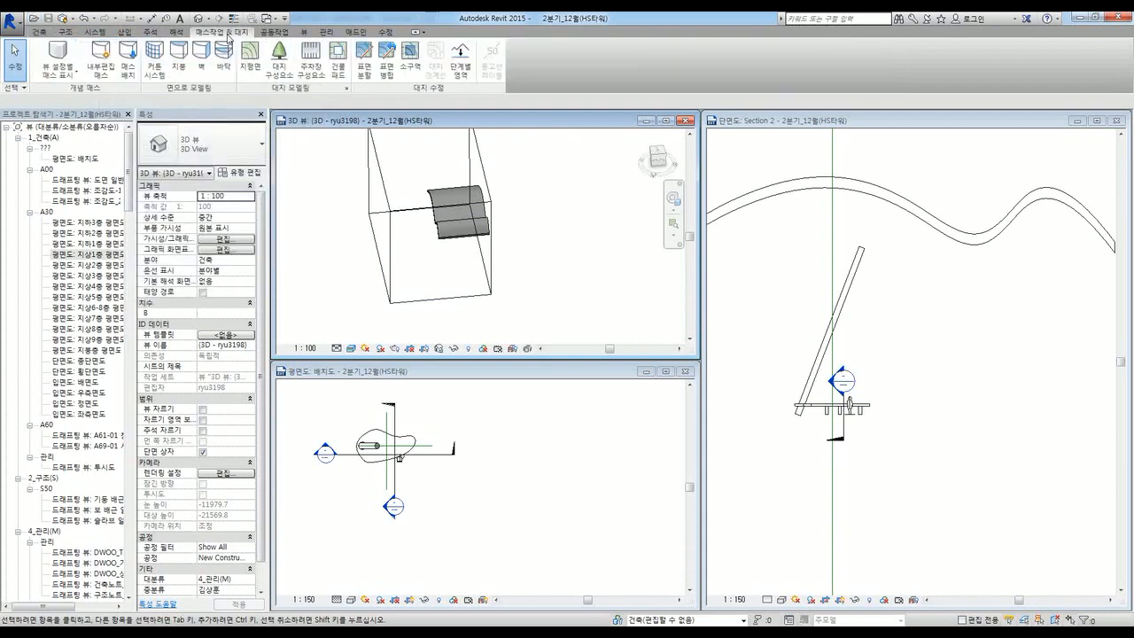
pyautogui.click(128, 69)
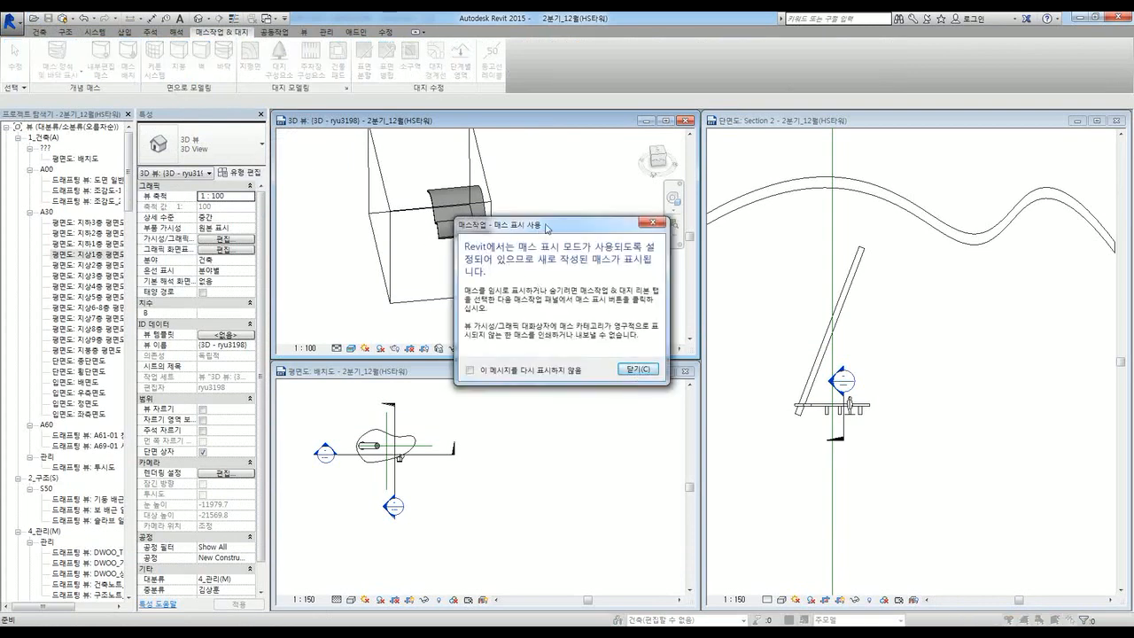
# Step: Dismiss the show-mass notice, cancel placement, and turn on the Mass category in the site plan
pyautogui.click(643, 371)
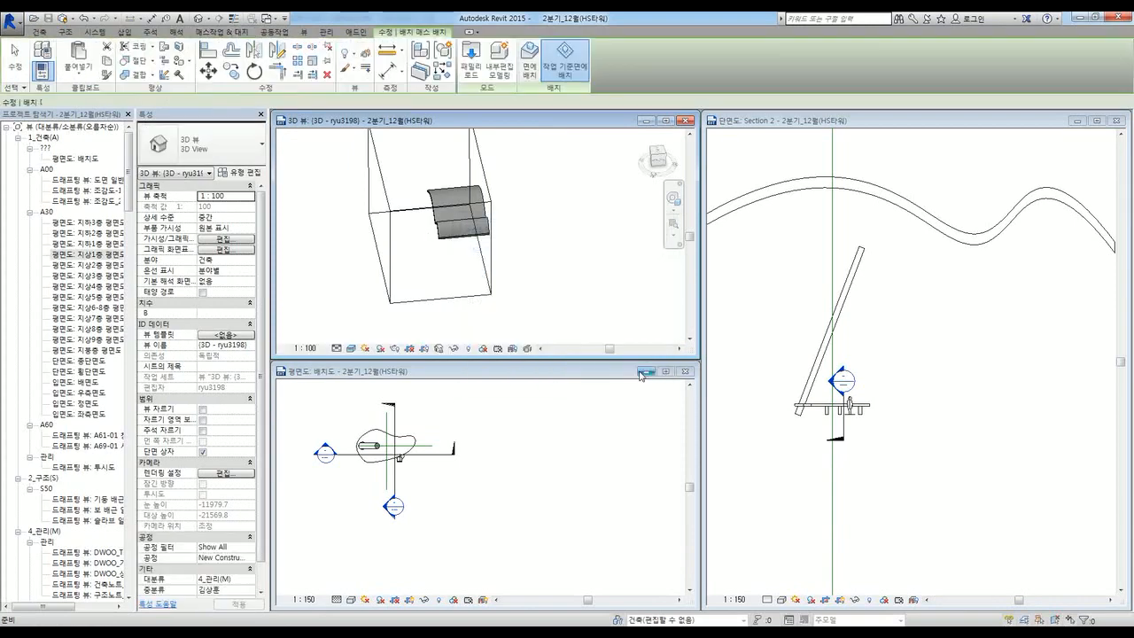
pyautogui.press('Escape')
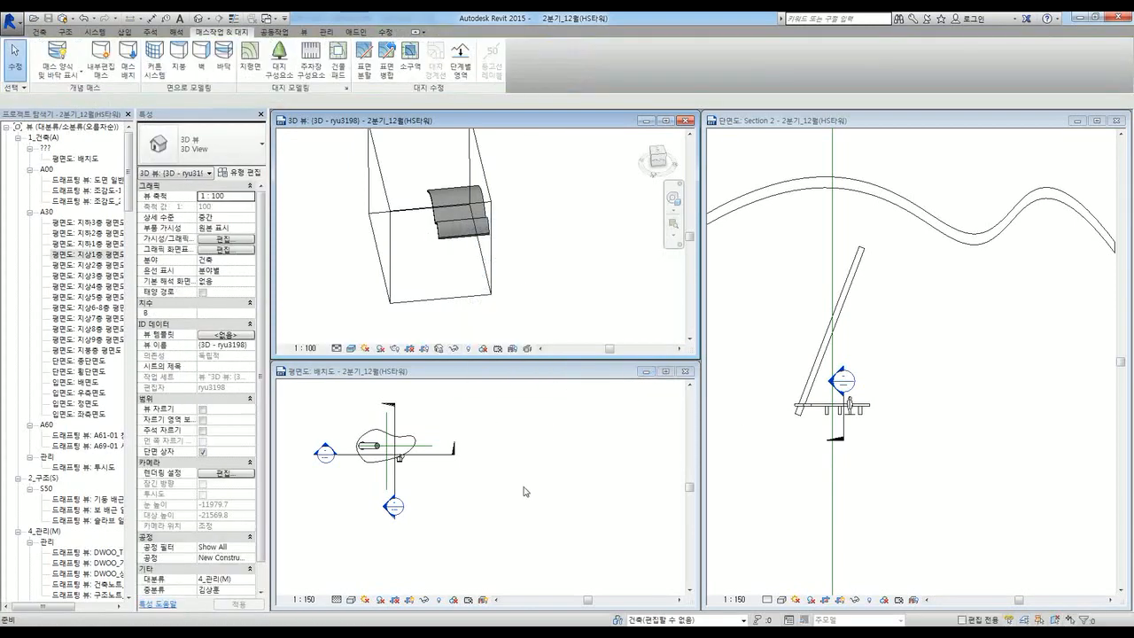
pyautogui.click(524, 492)
pyautogui.press('v')
pyautogui.press('g')
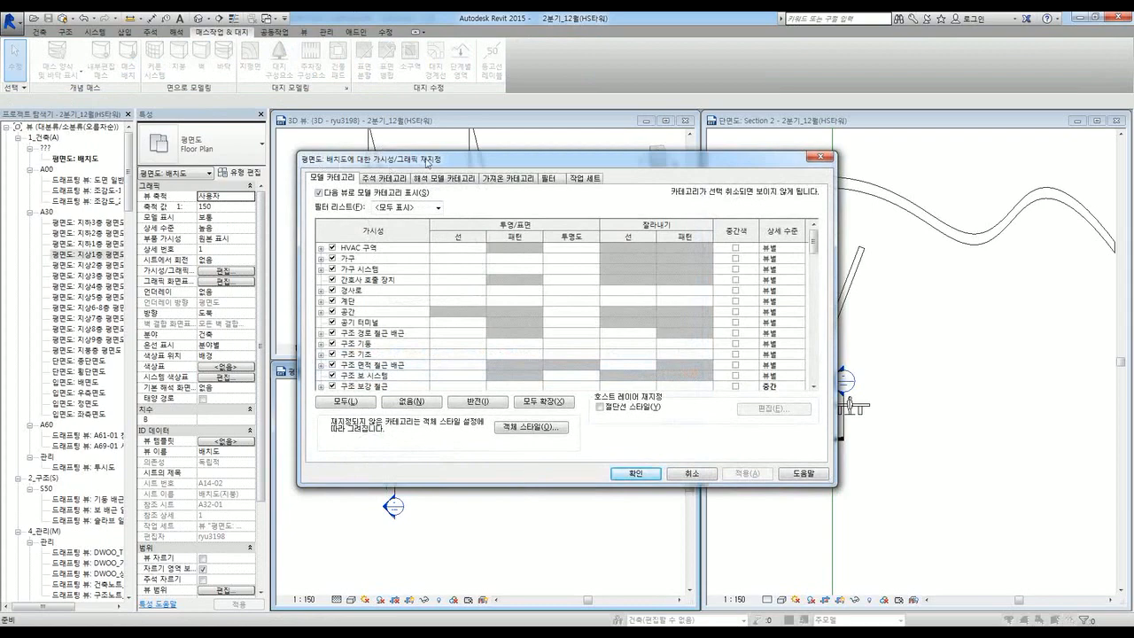
pyautogui.press('Escape')
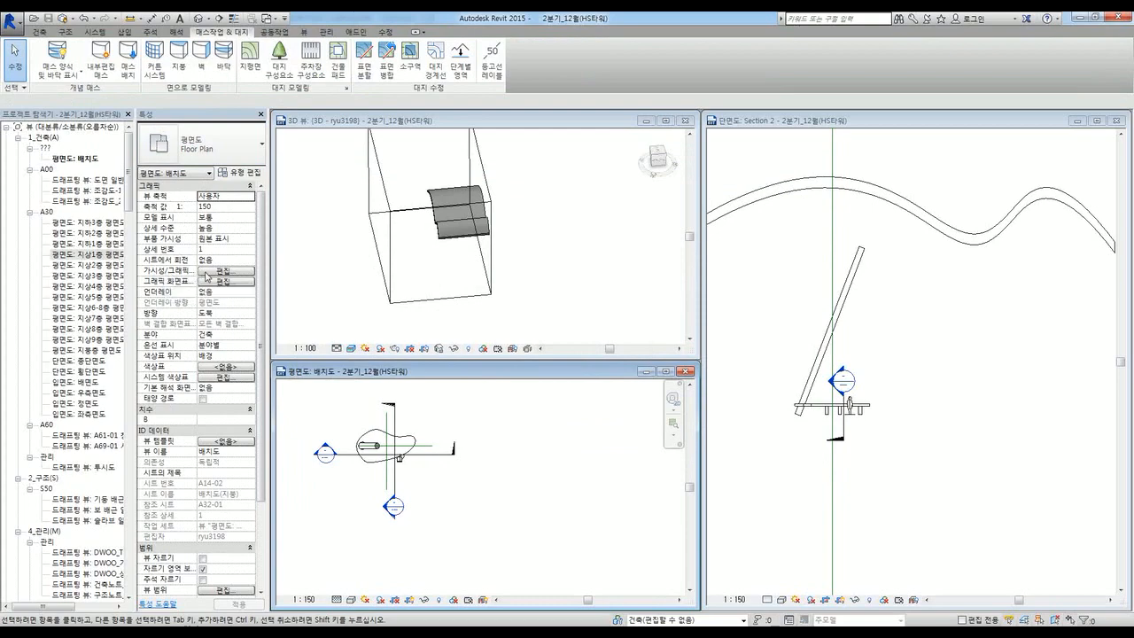
pyautogui.click(221, 271)
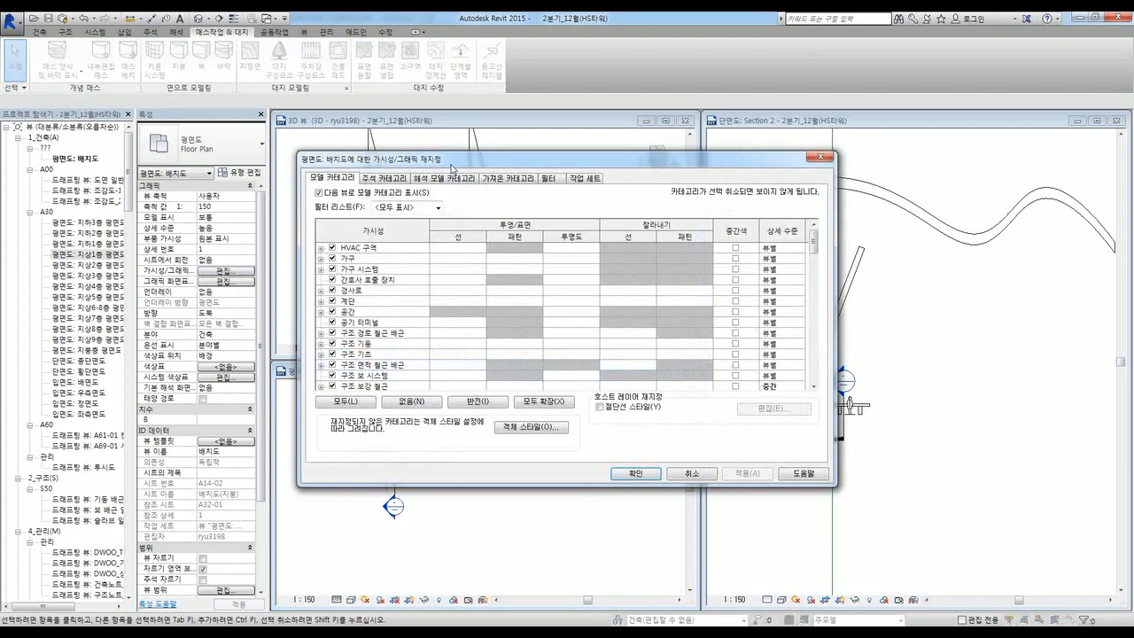
pyautogui.moveTo(456, 165); pyautogui.dragTo(448, 200)
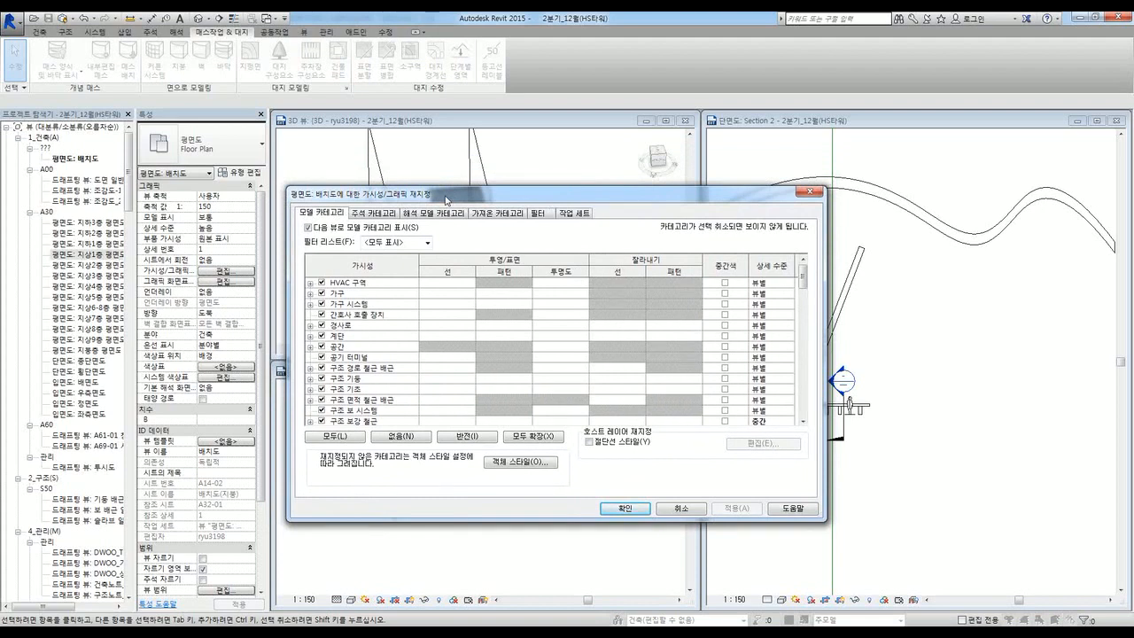
pyautogui.moveTo(447, 200); pyautogui.dragTo(442, 213)
pyautogui.scroll(-5, 410, 376)
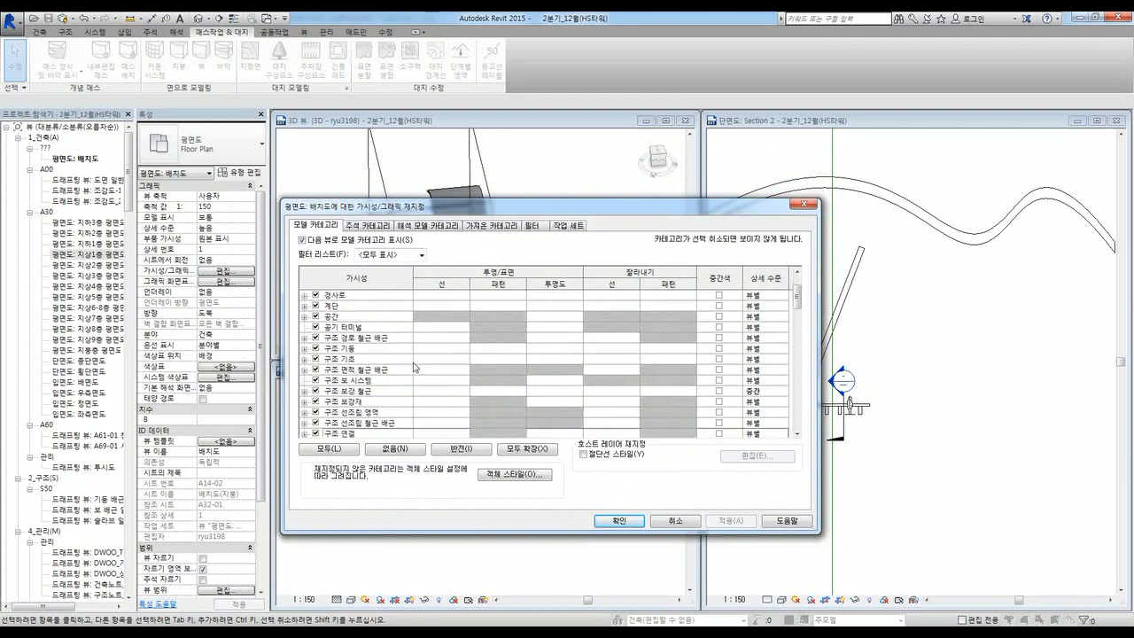
pyautogui.scroll(-4, 410, 376)
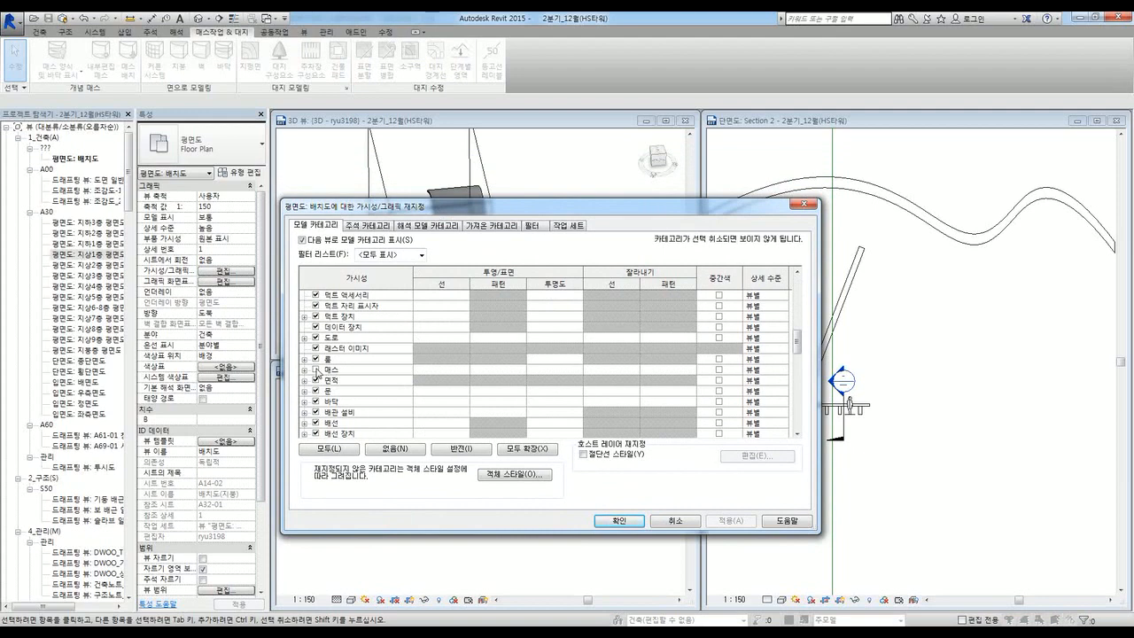
pyautogui.click(315, 369)
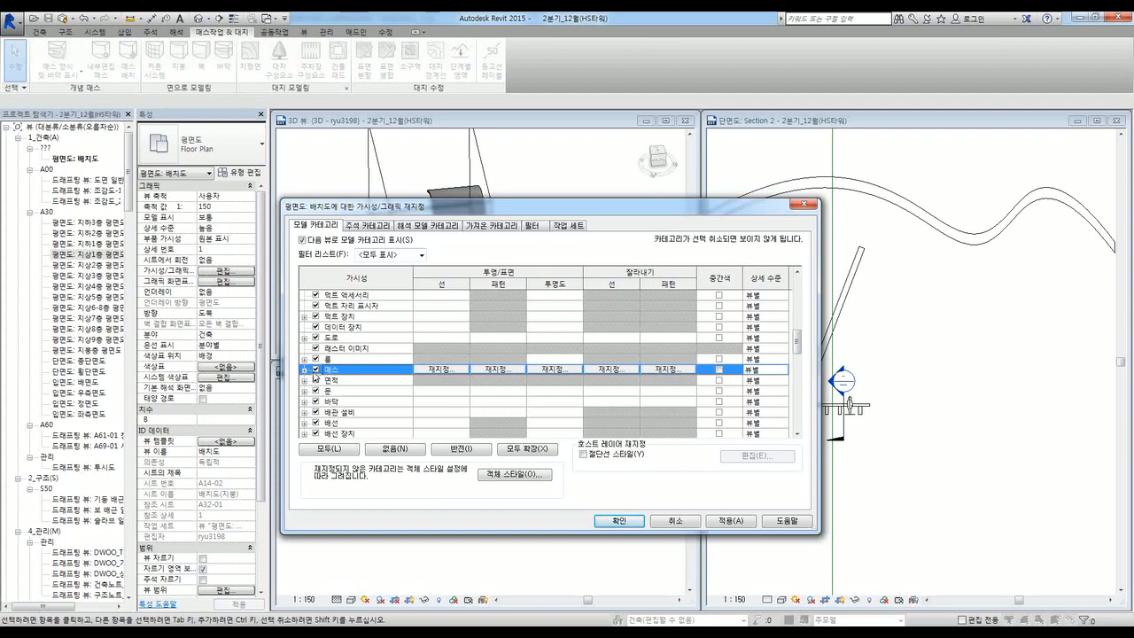
pyautogui.click(618, 525)
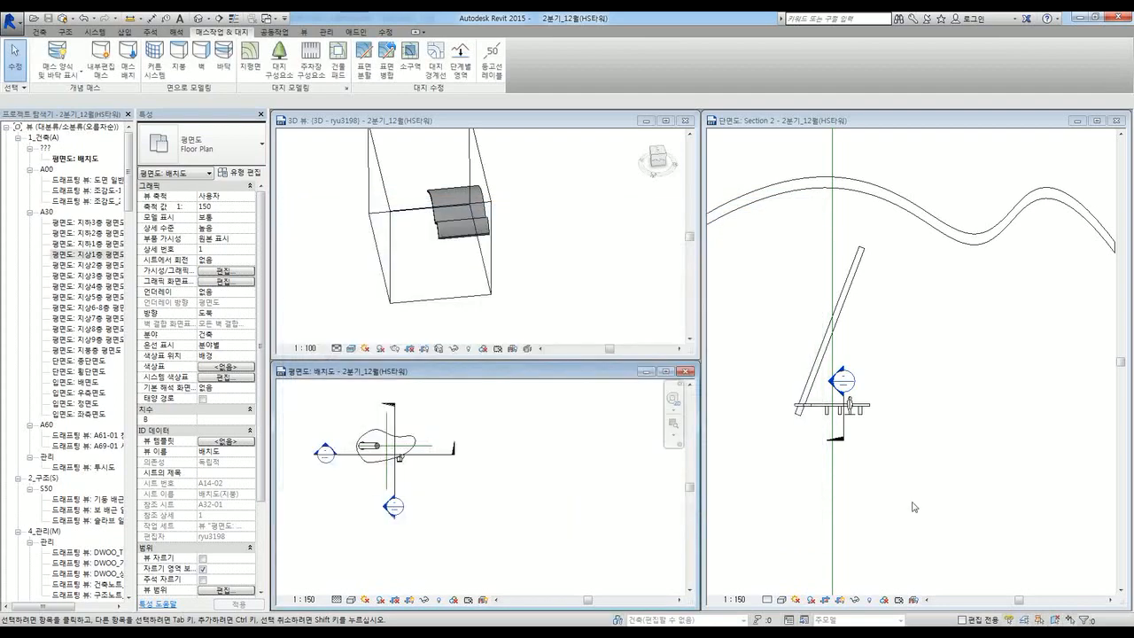
# Step: Turn on the Mass category in Section 2's visibility settings via VG
pyautogui.click(909, 478)
pyautogui.press('v')
pyautogui.press('g')
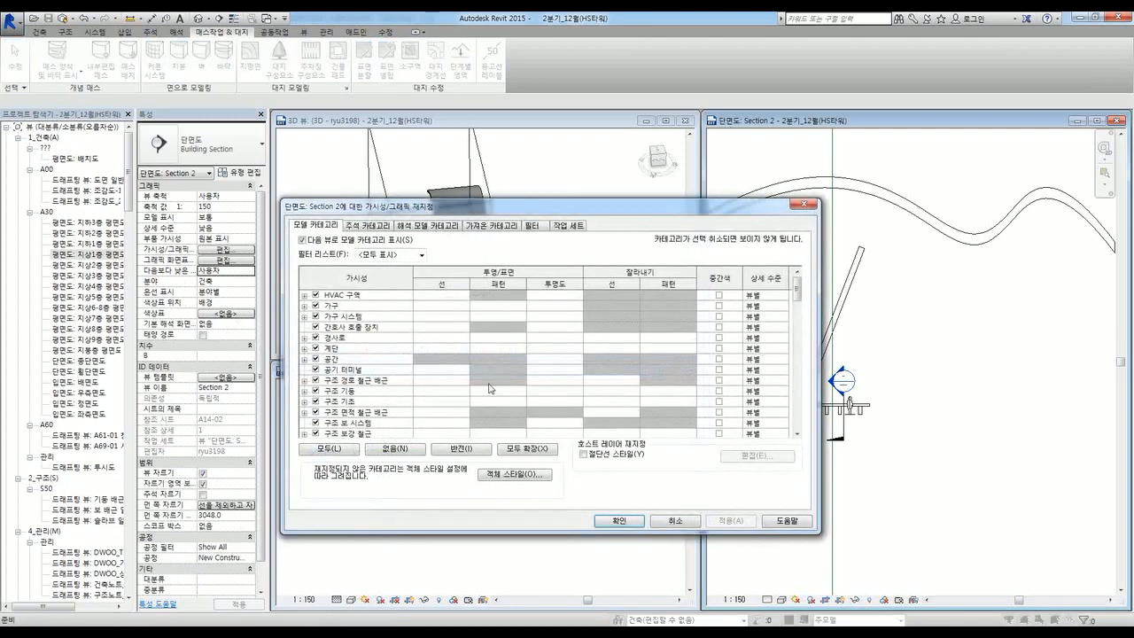
pyautogui.scroll(-10, 330, 388)
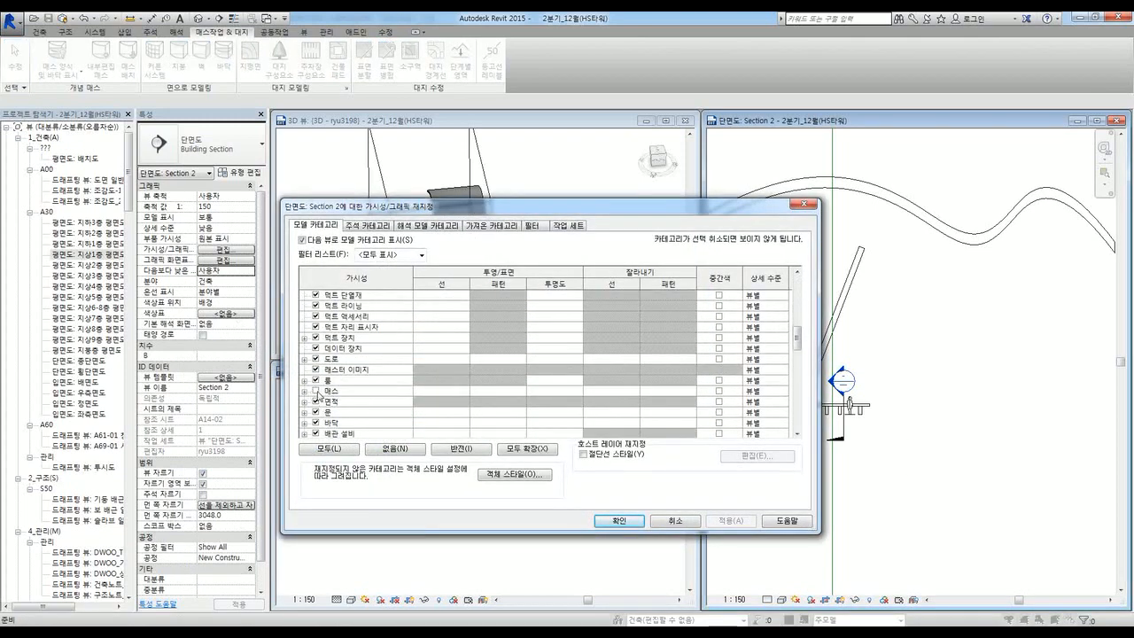
pyautogui.click(316, 391)
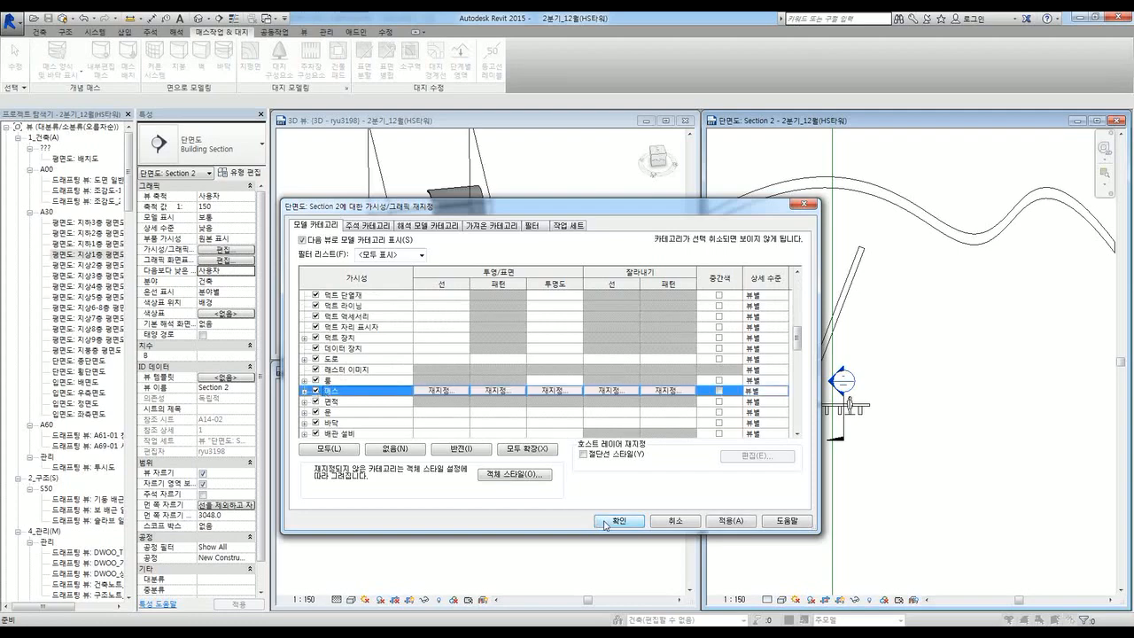
pyautogui.click(605, 522)
# Step: Turn on the Mass category in the 3D view's visibility settings
pyautogui.click(513, 304)
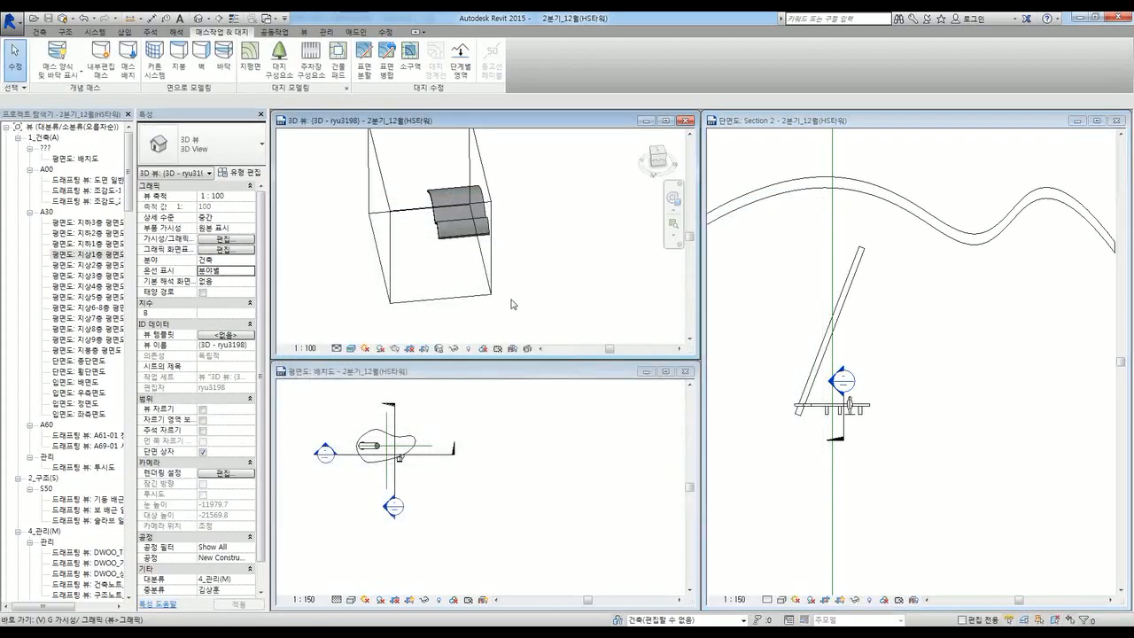
pyautogui.press('g')
pyautogui.scroll(-5, 351, 386)
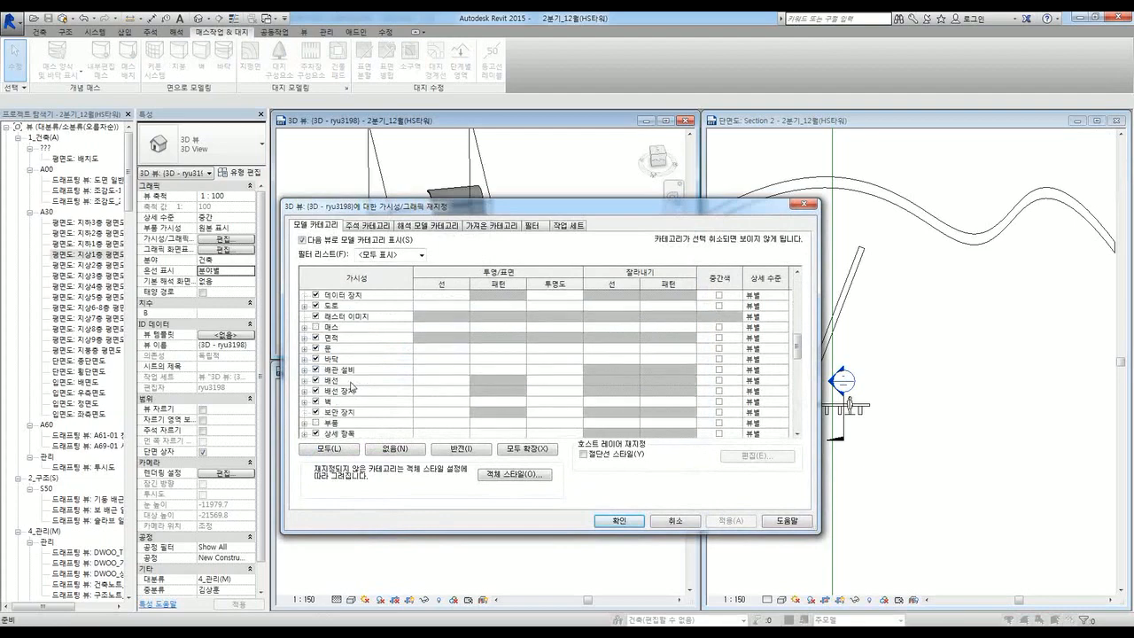
pyautogui.click(316, 327)
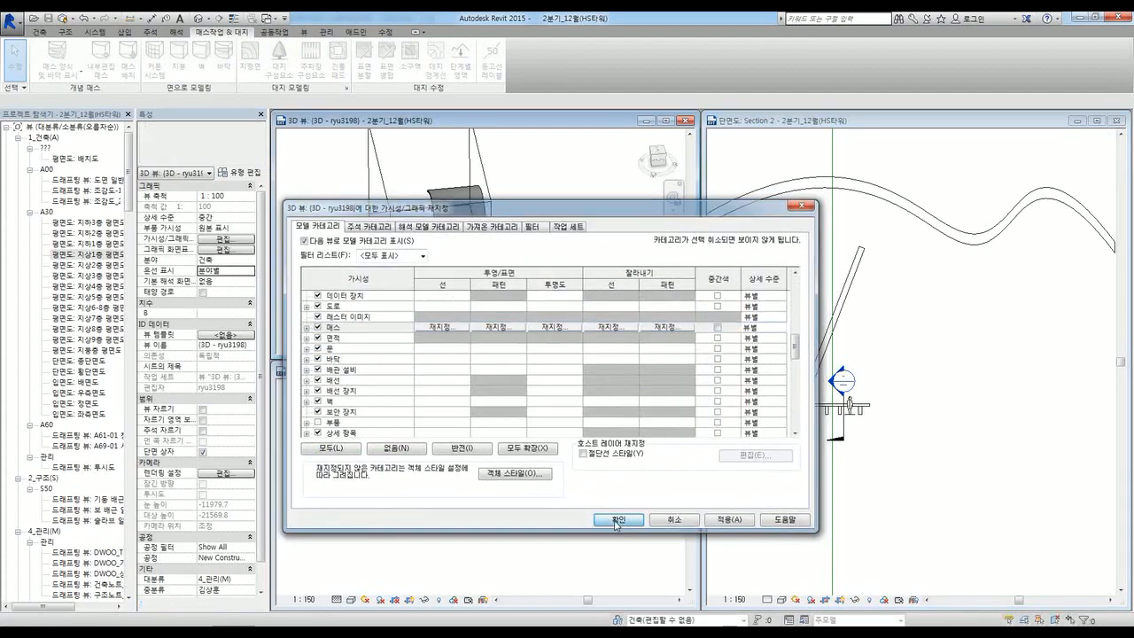
pyautogui.click(618, 521)
pyautogui.click(537, 482)
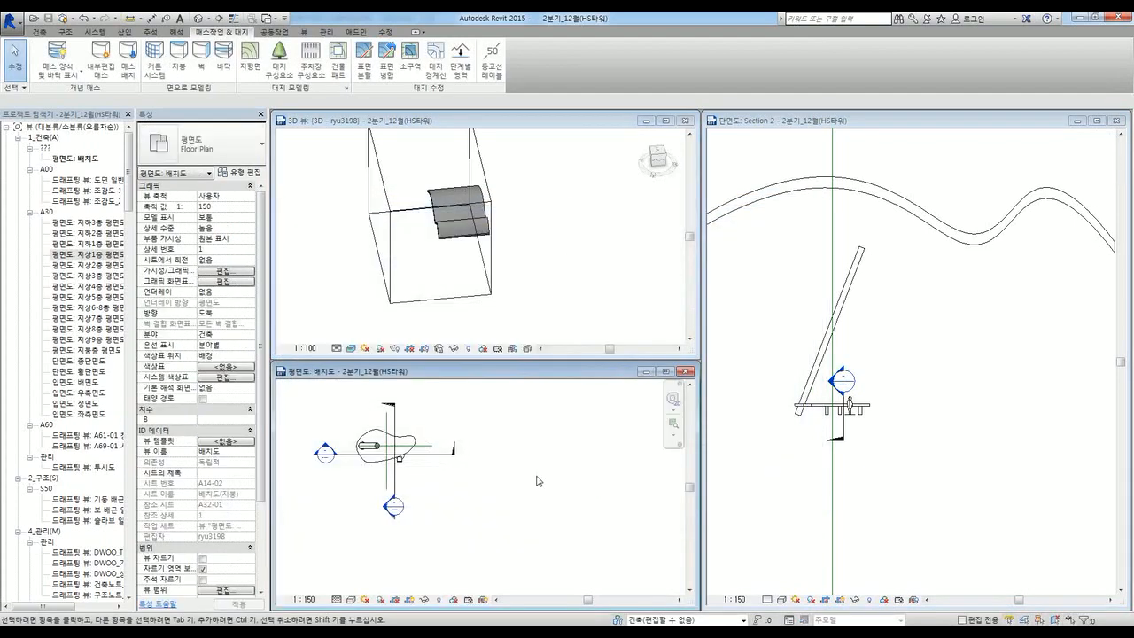
# Step: Place a 피라미드 pyramid mass, 9000 wide and 9000 tall, right of the tabletop in the site plan
pyautogui.click(129, 69)
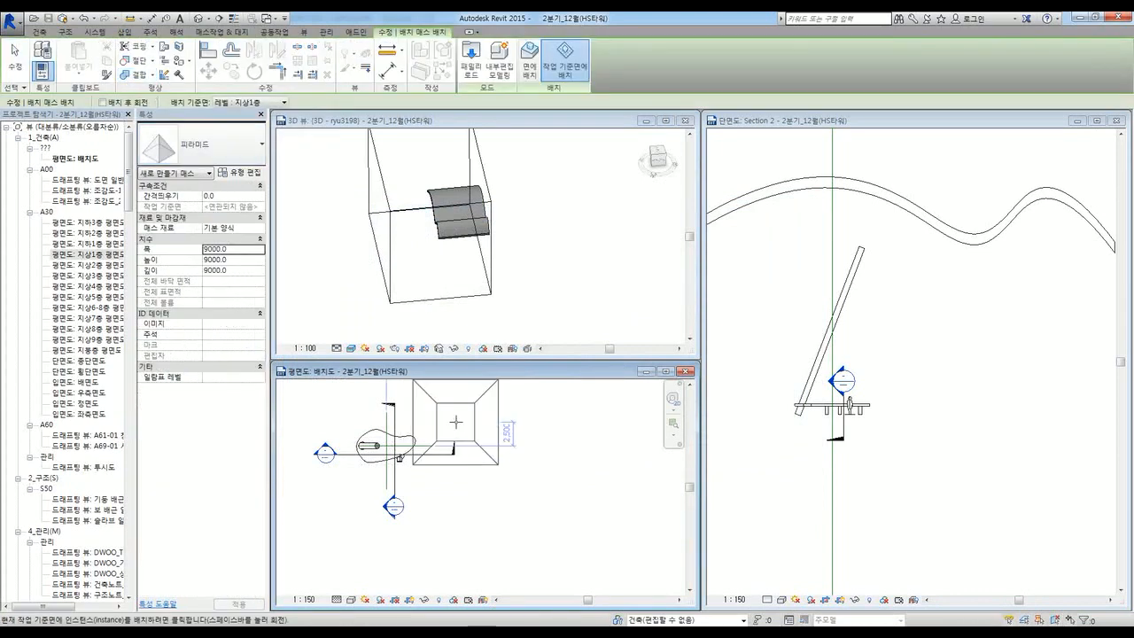
pyautogui.click(211, 149)
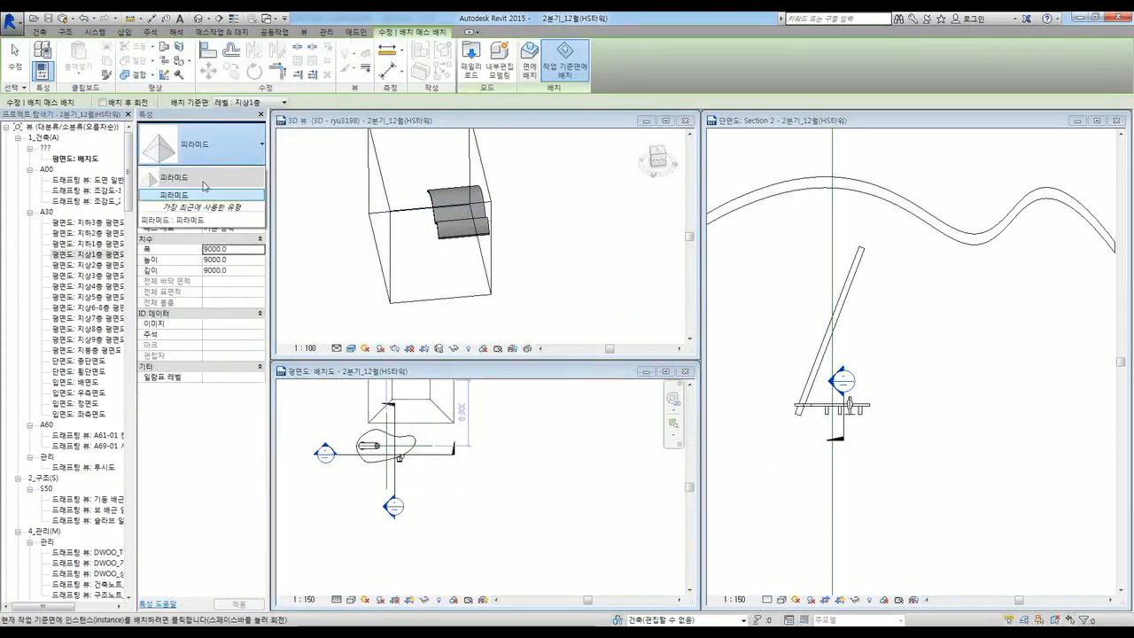
pyautogui.click(527, 461)
pyautogui.scroll(-1, 517, 470)
pyautogui.scroll(1, 517, 461)
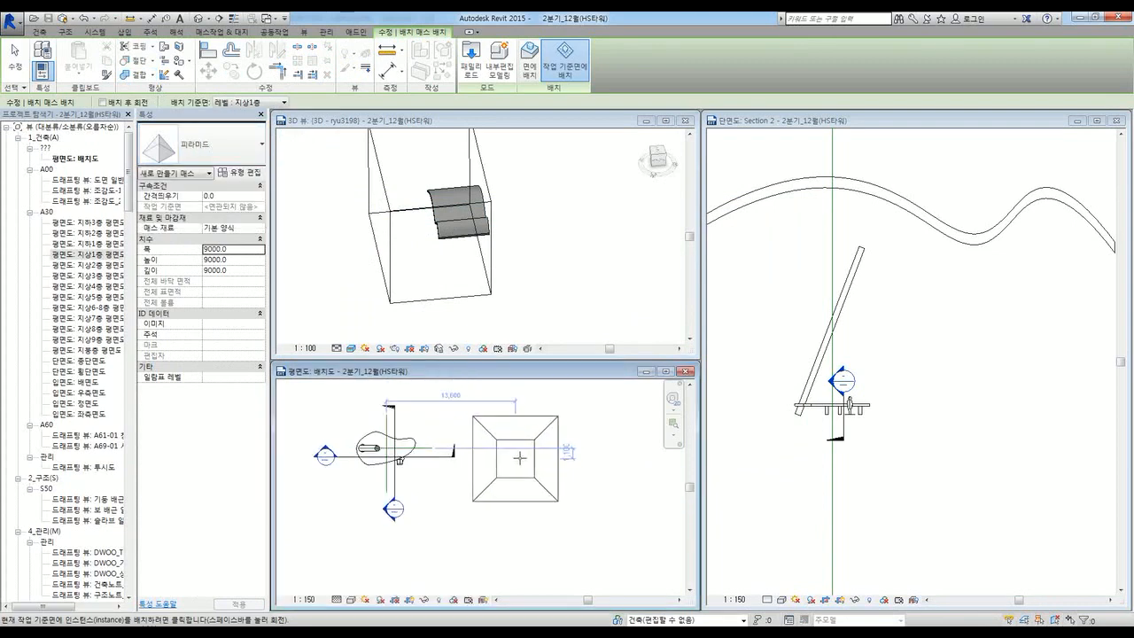
pyautogui.click(525, 428)
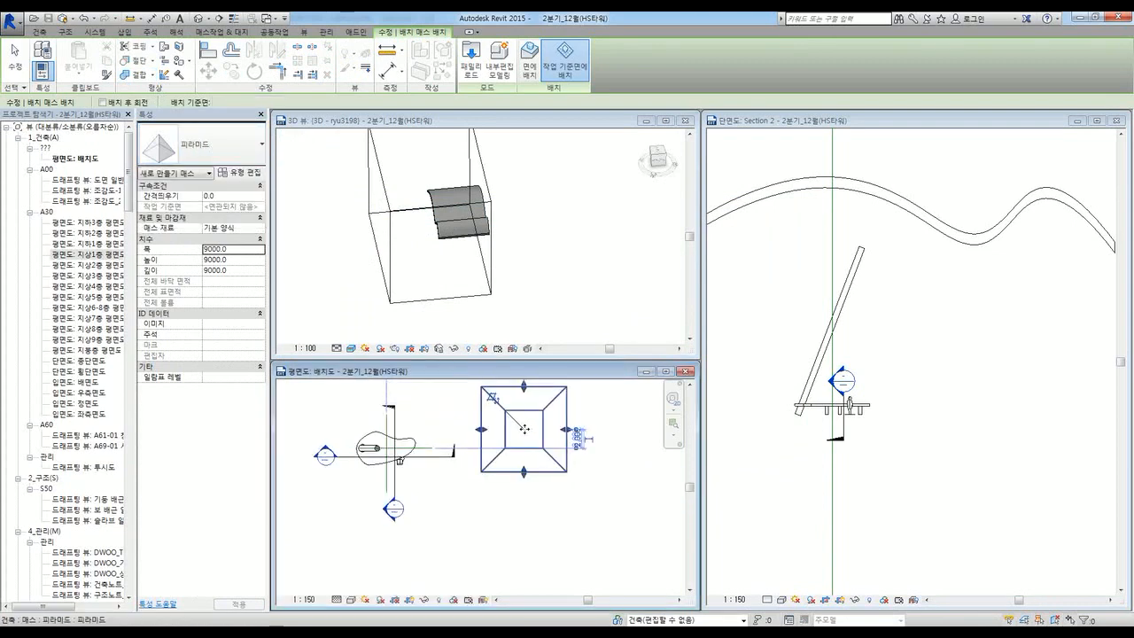
pyautogui.click(514, 306)
pyautogui.press('Escape')
# Step: Orbit the 3D view around the pyramid, then return to the floor plan for another mass
pyautogui.keyDown('shift'); pyautogui.moveTo(470, 300); pyautogui.dragTo(522, 403, button='middle'); pyautogui.keyUp('shift')
pyautogui.scroll(3, 539, 270)
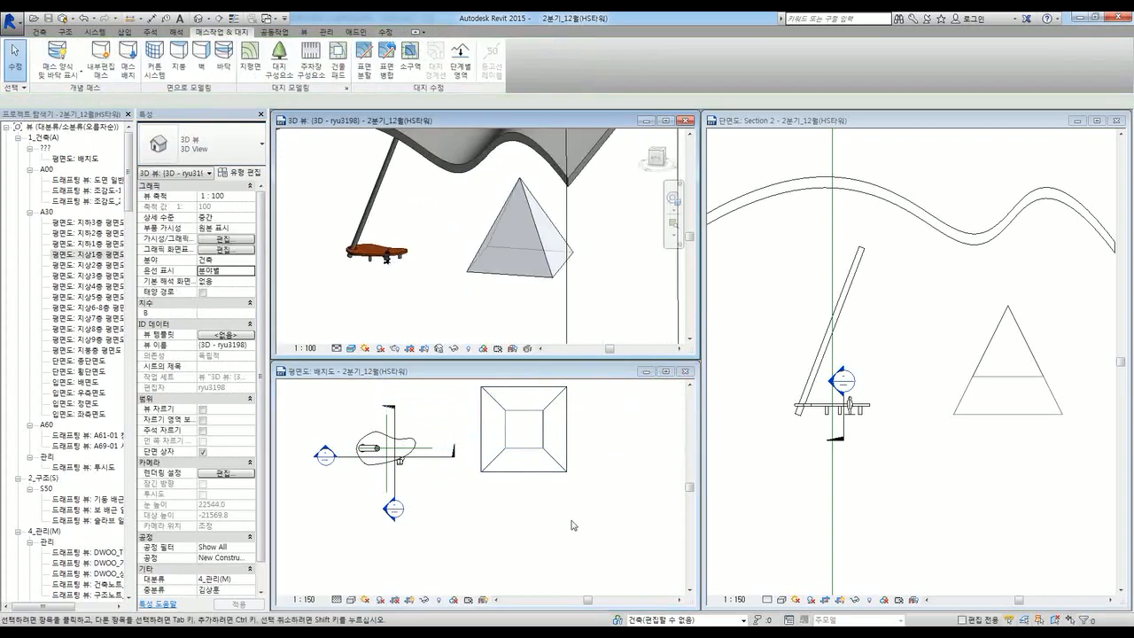
pyautogui.click(575, 525)
pyautogui.click(126, 64)
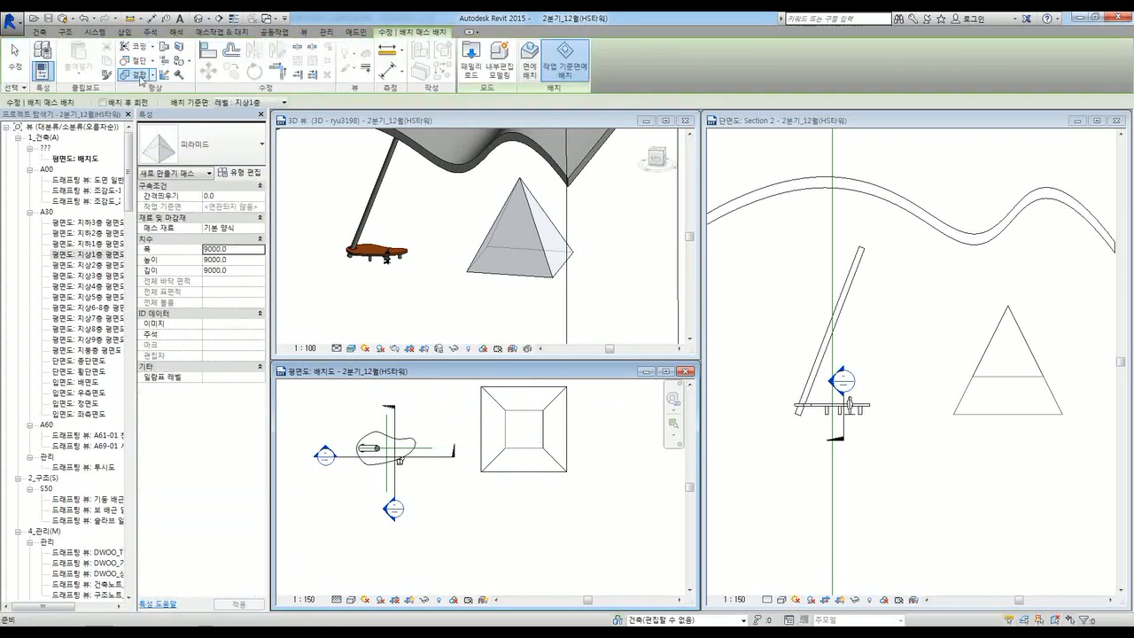
# Step: Browse the mass library, previewing the cylinder, triangle, dome, sphere and torus families
pyautogui.click(464, 76)
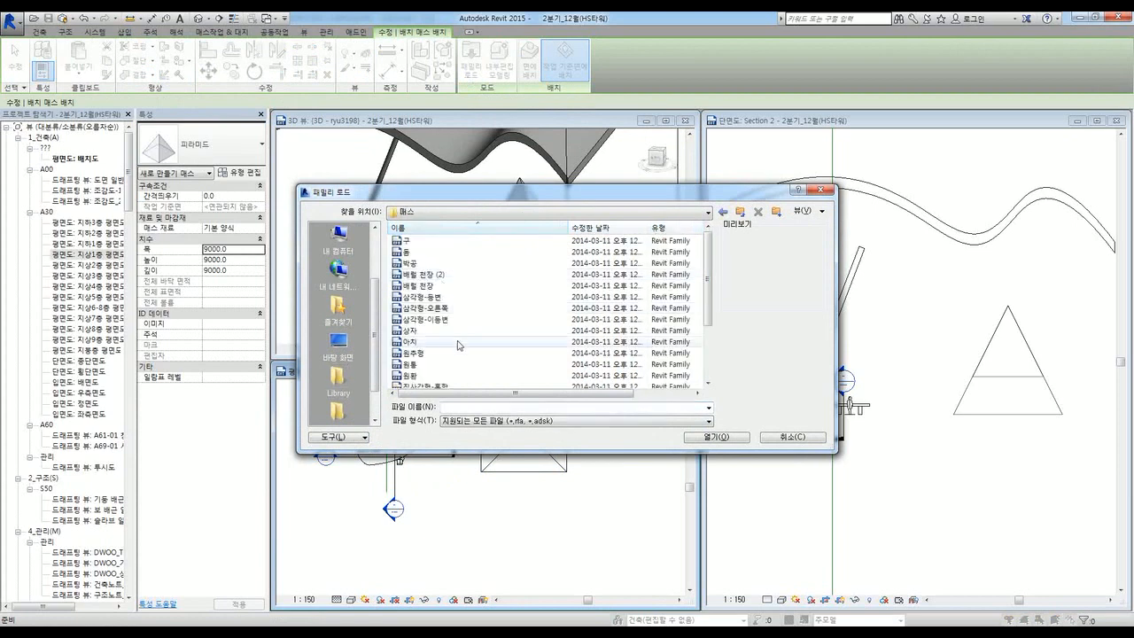
pyautogui.scroll(-3, 459, 344)
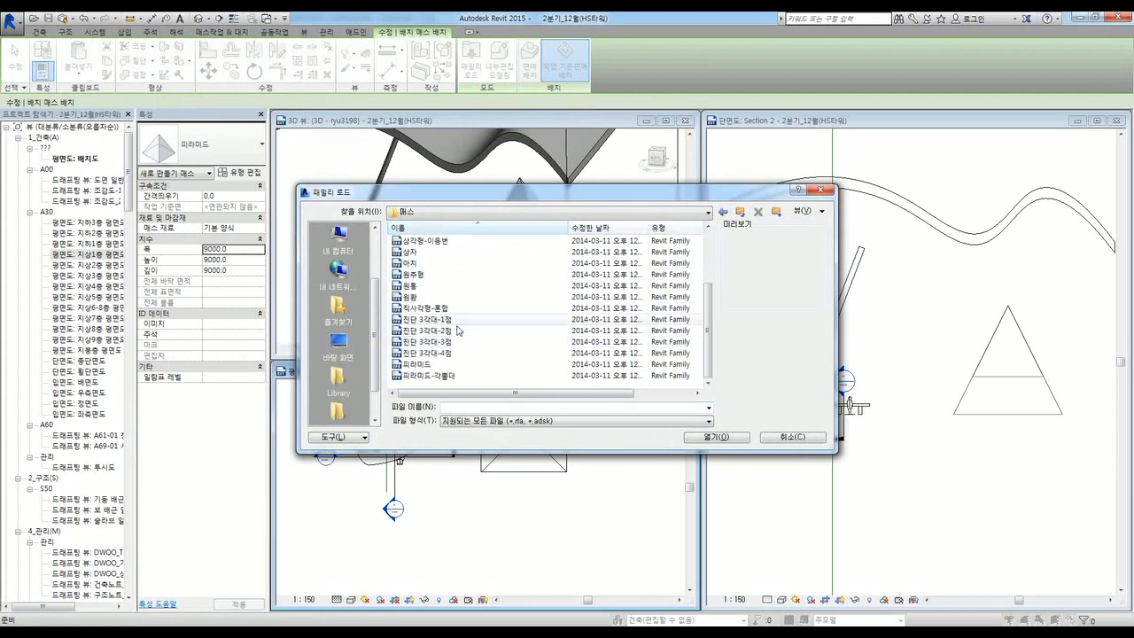
pyautogui.click(410, 285)
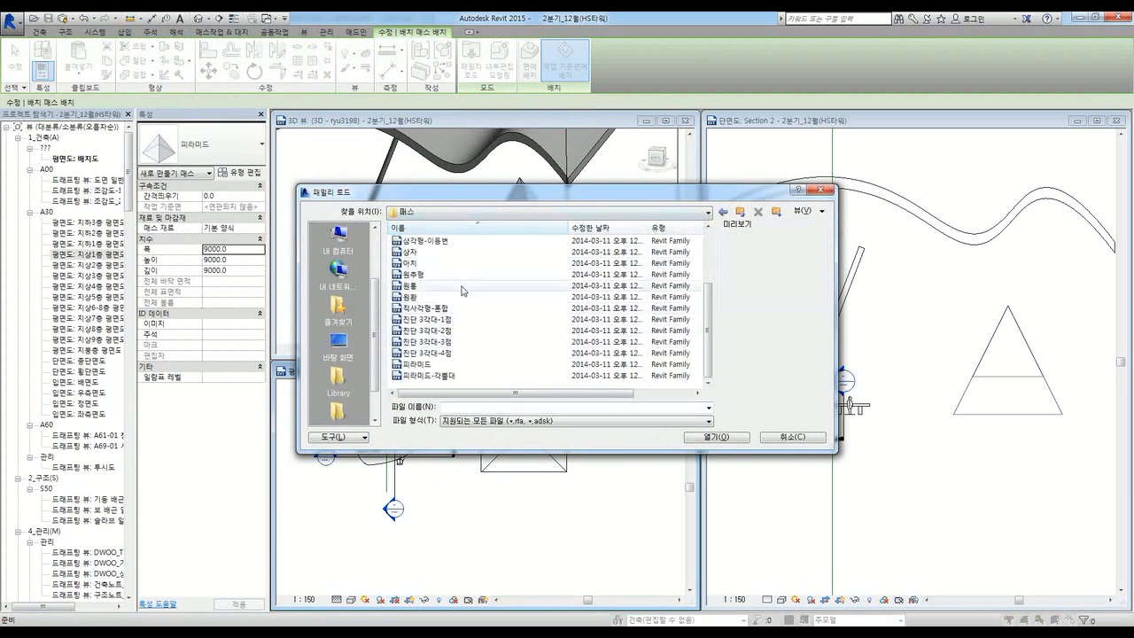
pyautogui.scroll(2, 465, 361)
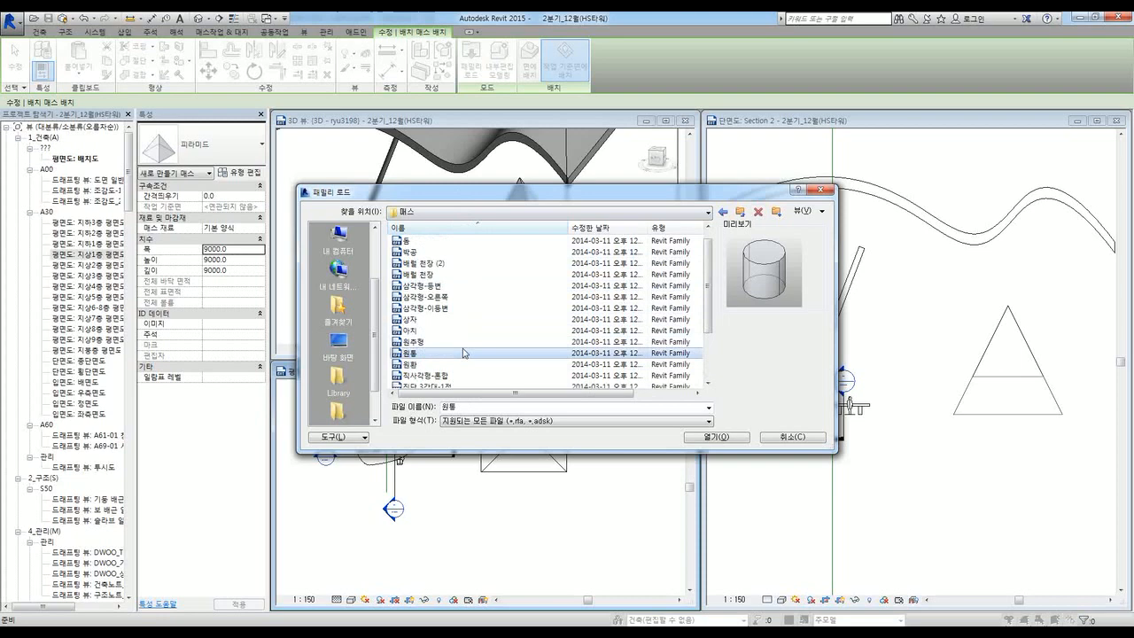
pyautogui.click(456, 309)
pyautogui.click(454, 300)
pyautogui.click(453, 284)
pyautogui.scroll(1, 445, 269)
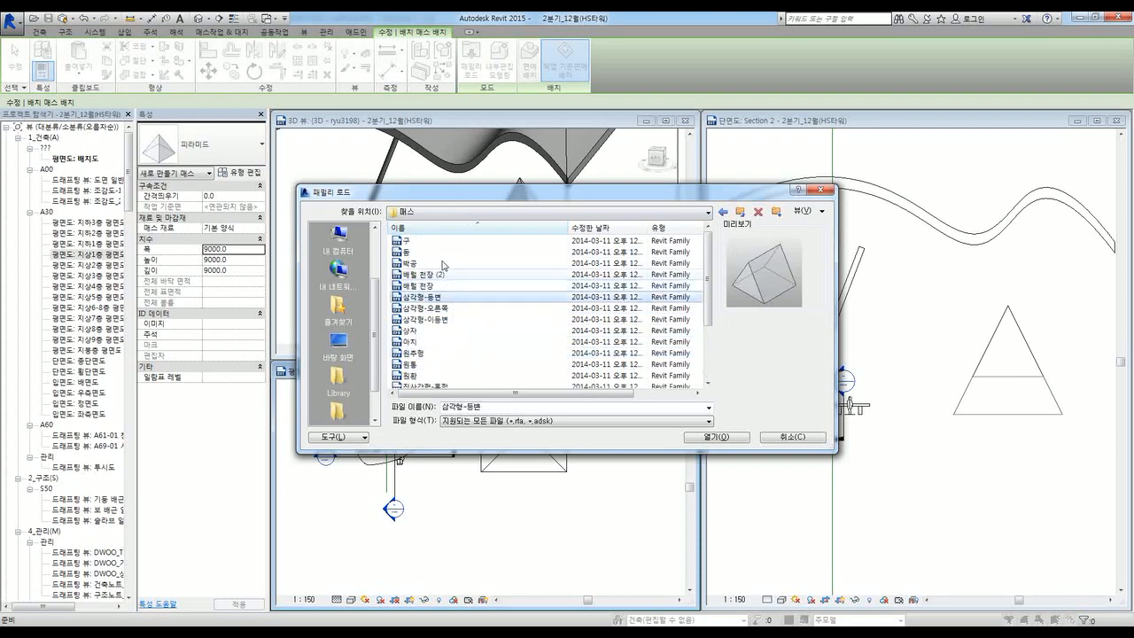
pyautogui.click(436, 252)
pyautogui.click(435, 240)
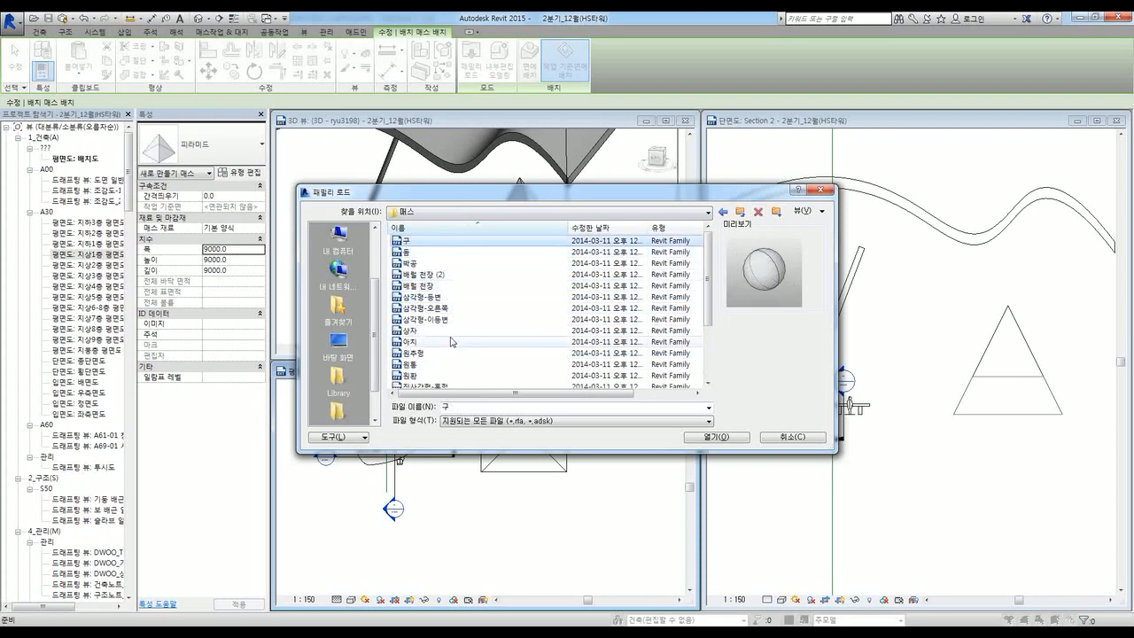
pyautogui.scroll(-2, 440, 283)
pyautogui.click(442, 298)
pyautogui.click(442, 309)
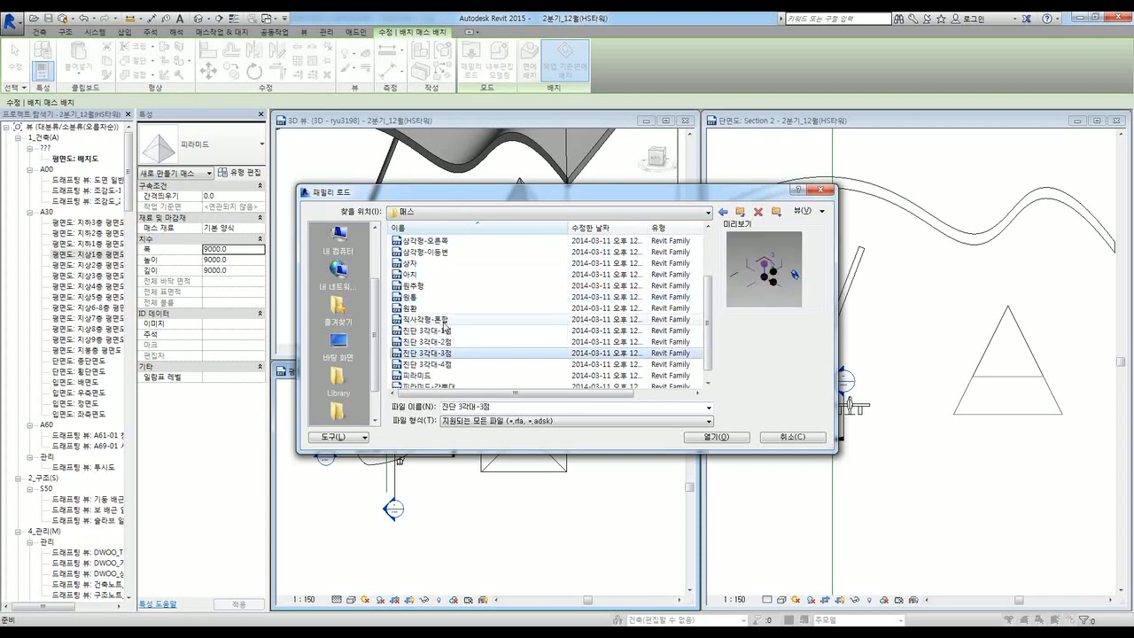
# Step: Load the 직사각형-혼합 rectangular blend family and pan the plan to make room for it
pyautogui.click(443, 319)
pyautogui.scroll(-1, 498, 383)
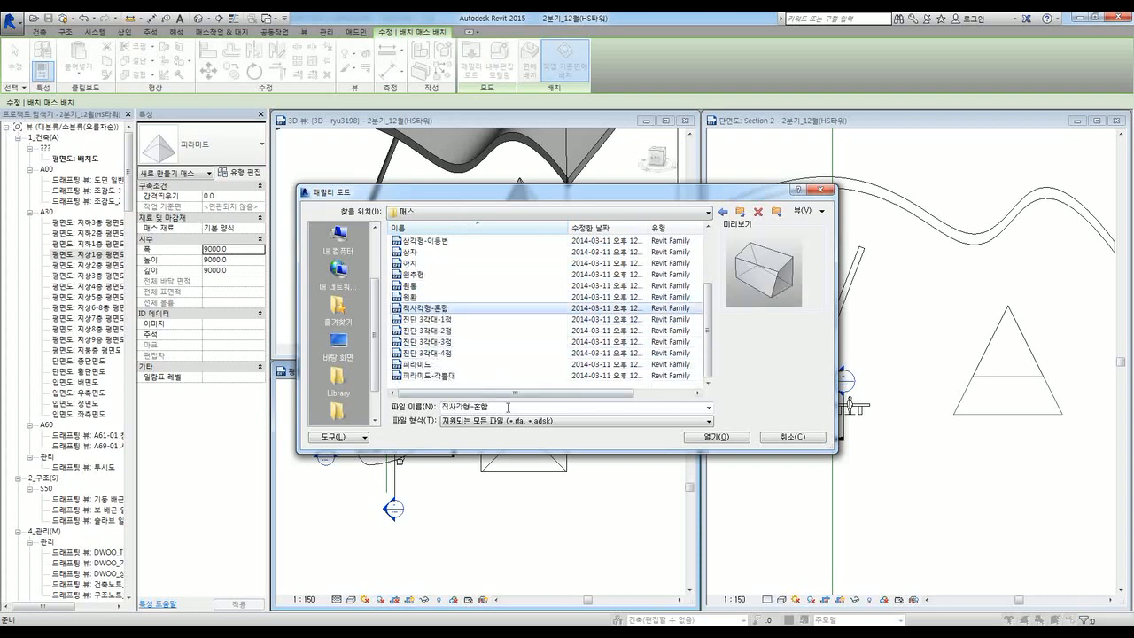
pyautogui.click(718, 437)
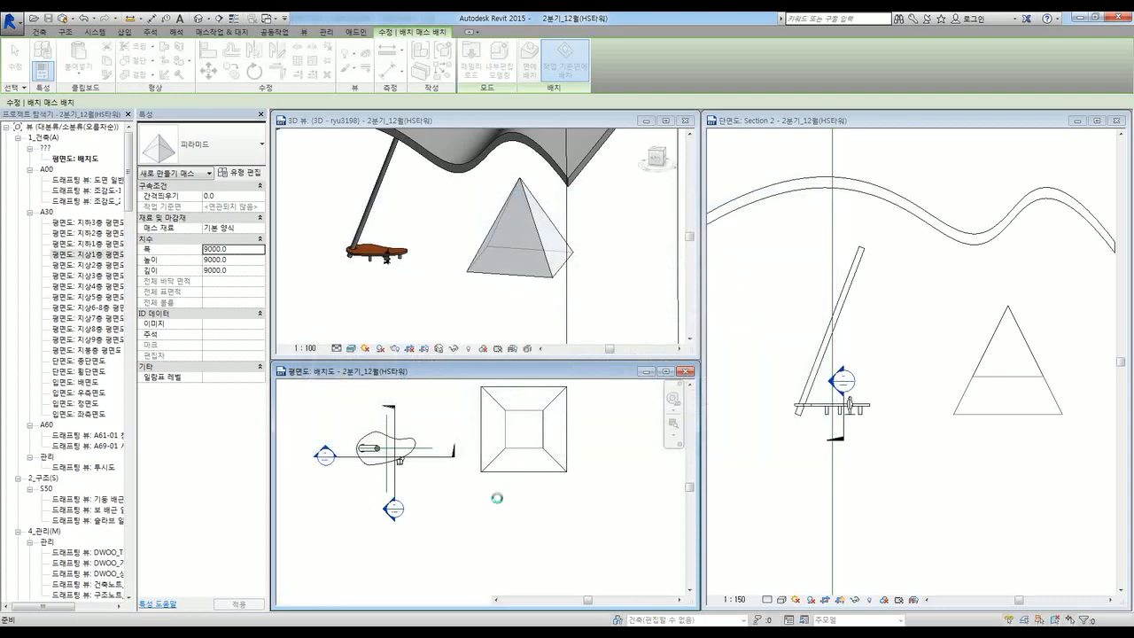
pyautogui.scroll(-2, 529, 487)
pyautogui.scroll(-2, 529, 485)
pyautogui.moveTo(464, 519); pyautogui.dragTo(514, 510, button='middle')
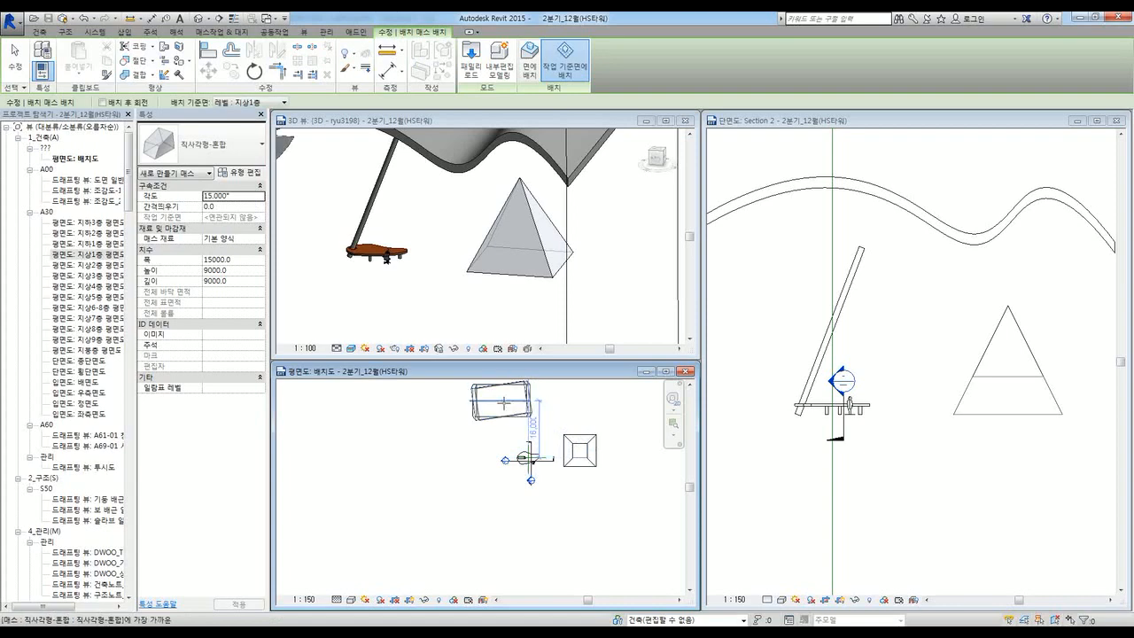
# Step: Place the tilted box mass above the tabletop and stop placing masses
pyautogui.press('Escape')
pyautogui.click(463, 284)
pyautogui.scroll(-2, 463, 282)
pyautogui.keyDown('shift'); pyautogui.moveTo(463, 281); pyautogui.dragTo(487, 278, button='middle'); pyautogui.keyUp('shift')
pyautogui.scroll(-2, 492, 261)
pyautogui.scroll(-2, 520, 285)
# Step: Select the 3D view's section box, orbit around the model, then deselect it
pyautogui.click(375, 280)
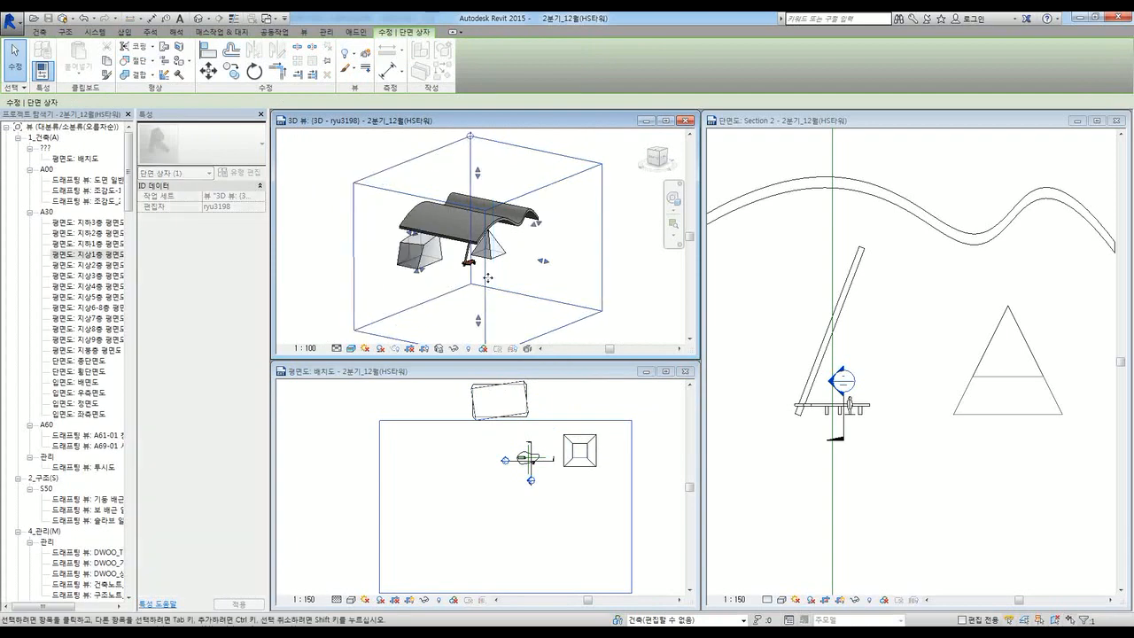
pyautogui.keyDown('shift'); pyautogui.moveTo(587, 303); pyautogui.dragTo(563, 280, button='middle'); pyautogui.keyUp('shift')
pyautogui.click(495, 319)
pyautogui.scroll(5, 429, 278)
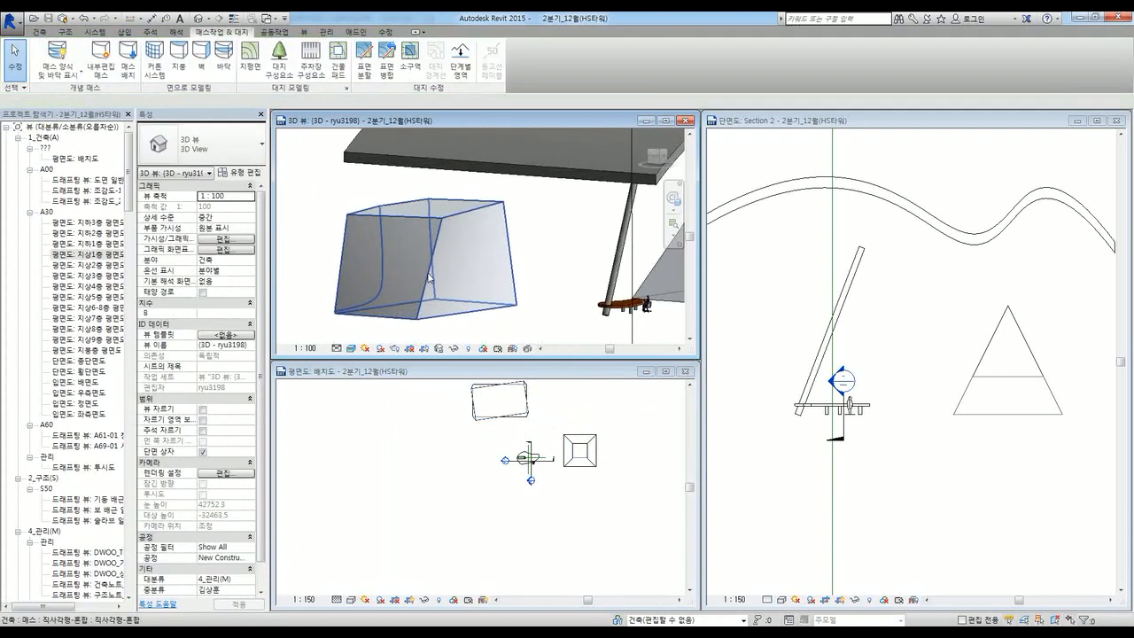
# Step: Inspect the tilted box mass in 3D, then orbit to show the roof and all masses
pyautogui.click(429, 278)
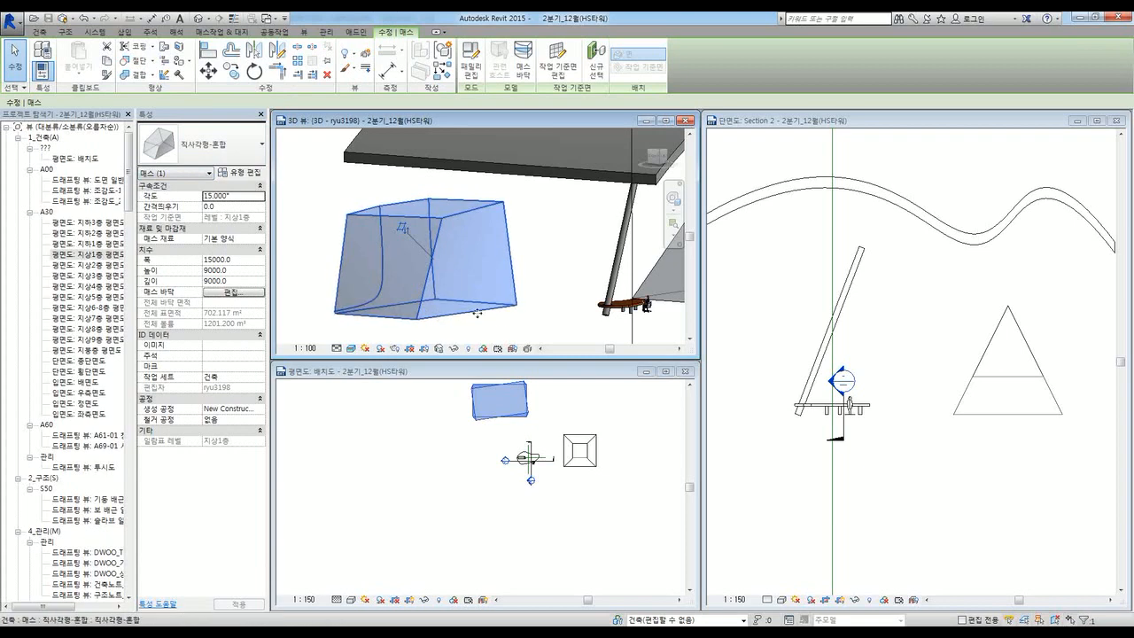
pyautogui.moveTo(526, 310)
pyautogui.keyDown('shift'); pyautogui.mouseDown(button='middle')
pyautogui.moveTo(568, 326)
pyautogui.moveTo(530, 329)
pyautogui.moveTo(481, 302)
pyautogui.moveTo(553, 283)
pyautogui.moveTo(502, 299)
pyautogui.mouseUp(button='middle'); pyautogui.keyUp('shift')
pyautogui.scroll(-3, 431, 209)
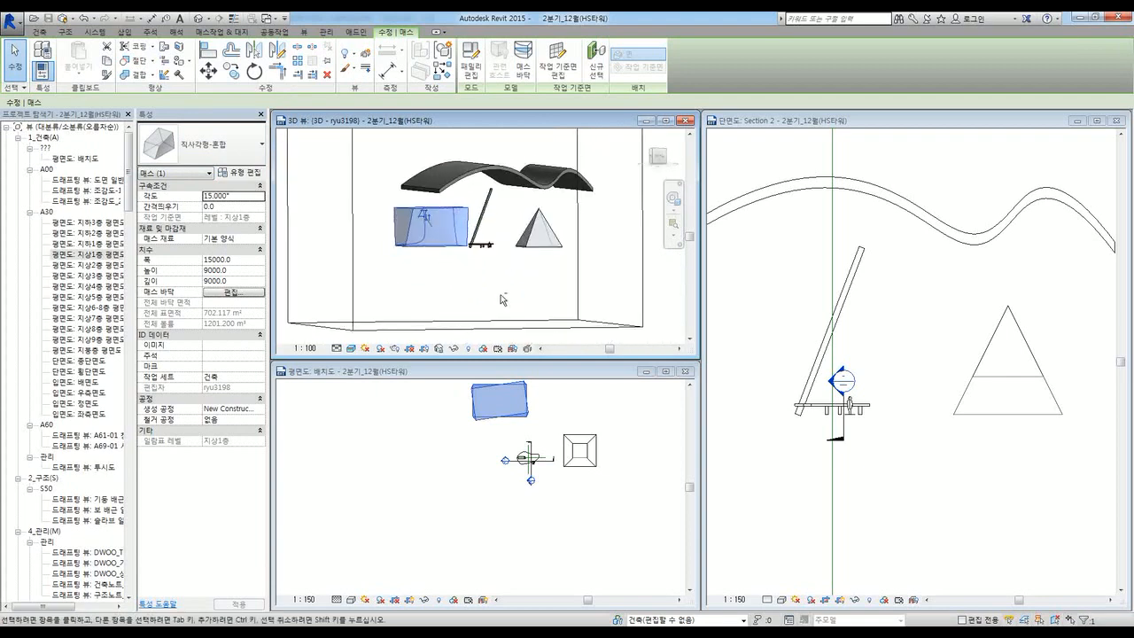
pyautogui.click(491, 292)
pyautogui.keyDown('shift'); pyautogui.moveTo(450, 263); pyautogui.dragTo(498, 278, button='middle'); pyautogui.keyUp('shift')
pyautogui.scroll(5, 421, 221)
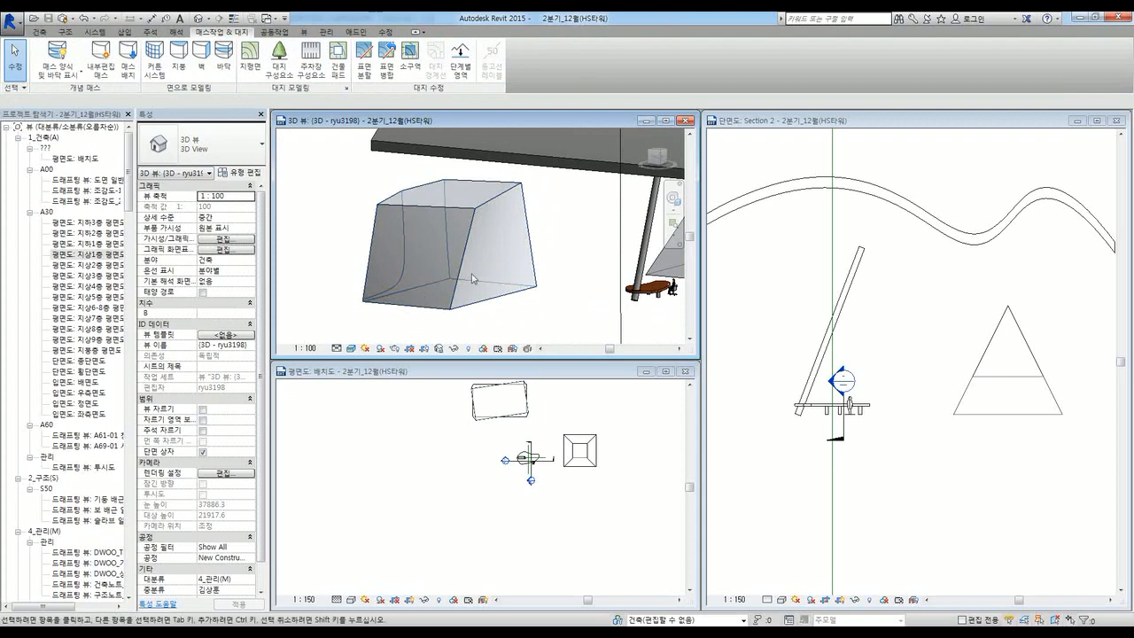
pyautogui.scroll(-4, 472, 278)
pyautogui.moveTo(473, 278)
pyautogui.keyDown('shift'); pyautogui.mouseDown(button='middle')
pyautogui.moveTo(514, 286)
pyautogui.moveTo(458, 282)
pyautogui.moveTo(485, 290)
pyautogui.mouseUp(button='middle'); pyautogui.keyUp('shift')
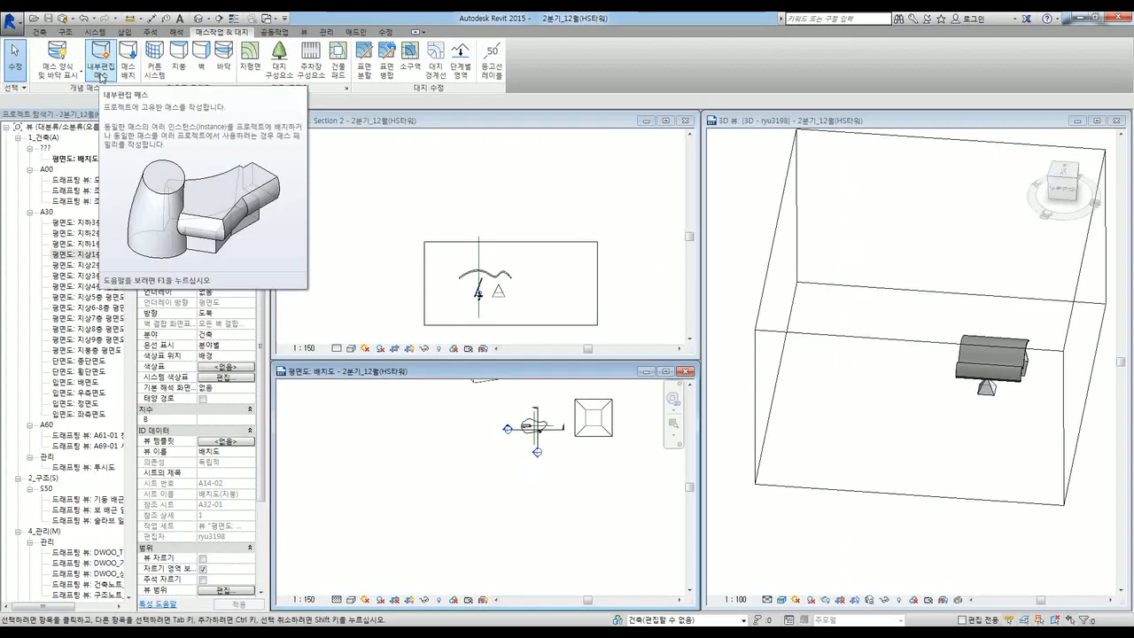
# Step: Start an in-place mass, saving the project first and accepting the default mass name
pyautogui.click(100, 81)
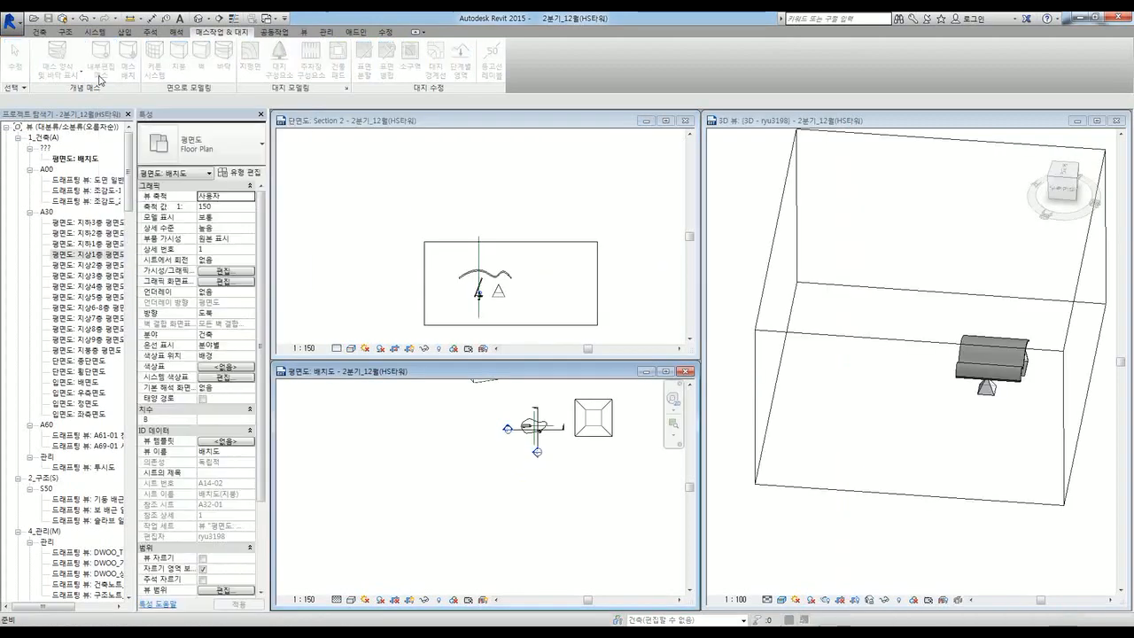
pyautogui.click(474, 302)
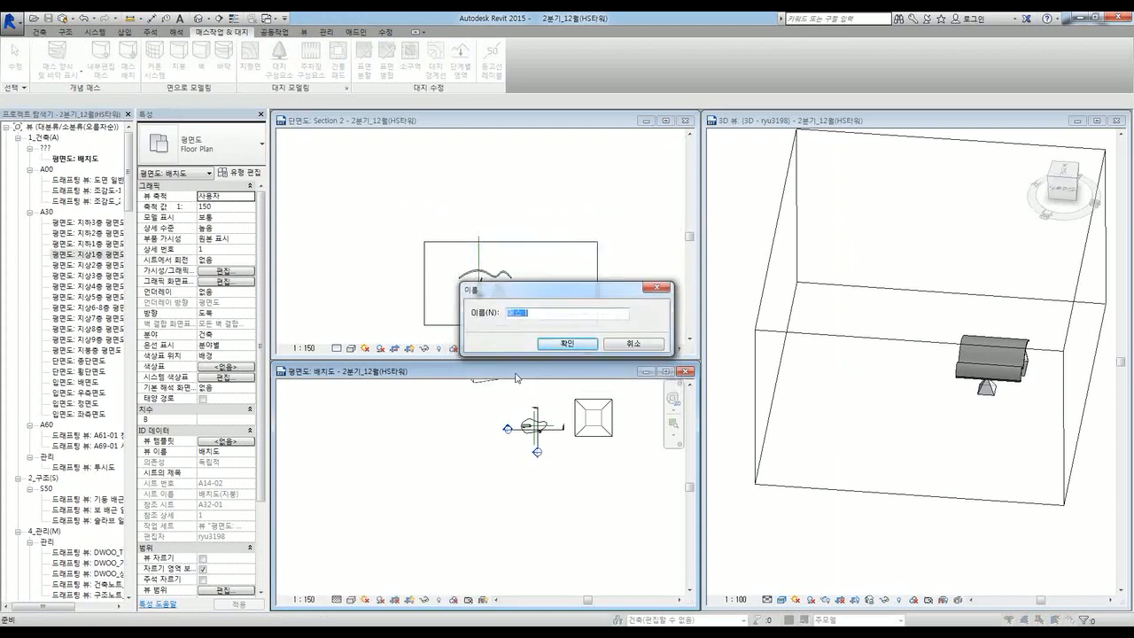
pyautogui.click(582, 351)
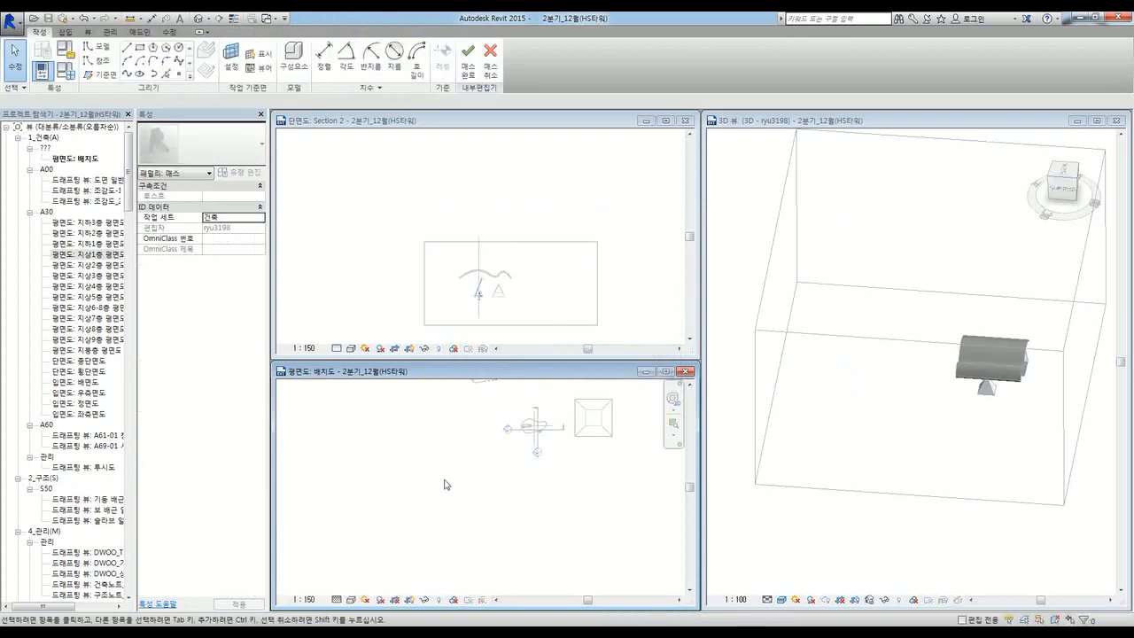
pyautogui.moveTo(492, 468); pyautogui.dragTo(538, 471, button='middle')
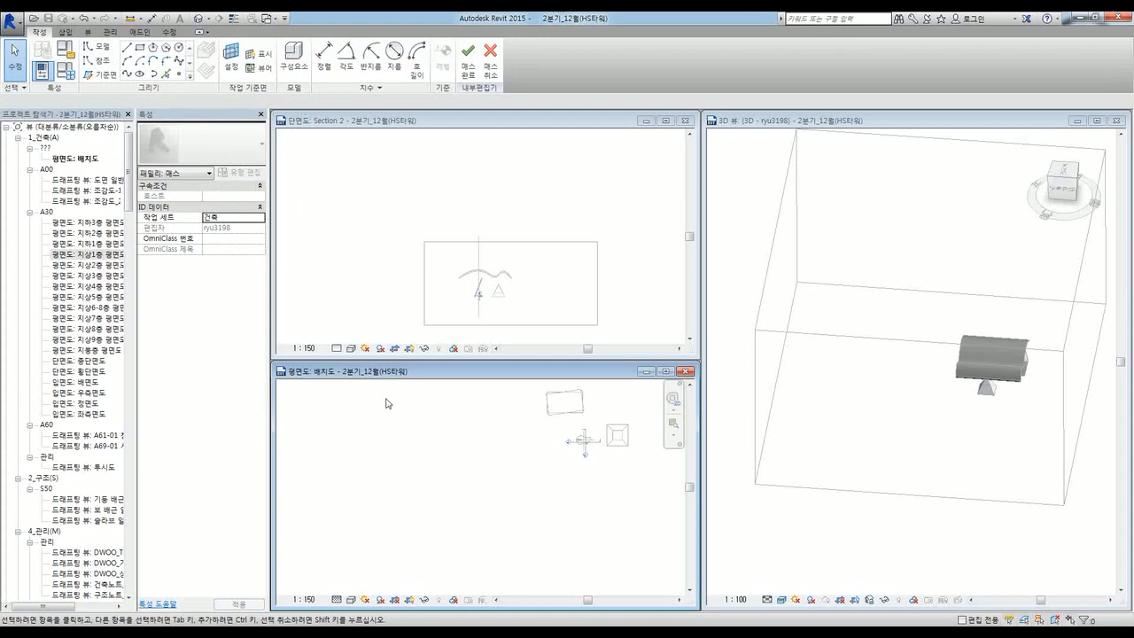
# Step: Draw a rectangle in the site plan with the Rectangle tool
pyautogui.moveTo(473, 485); pyautogui.dragTo(475, 463, button='middle')
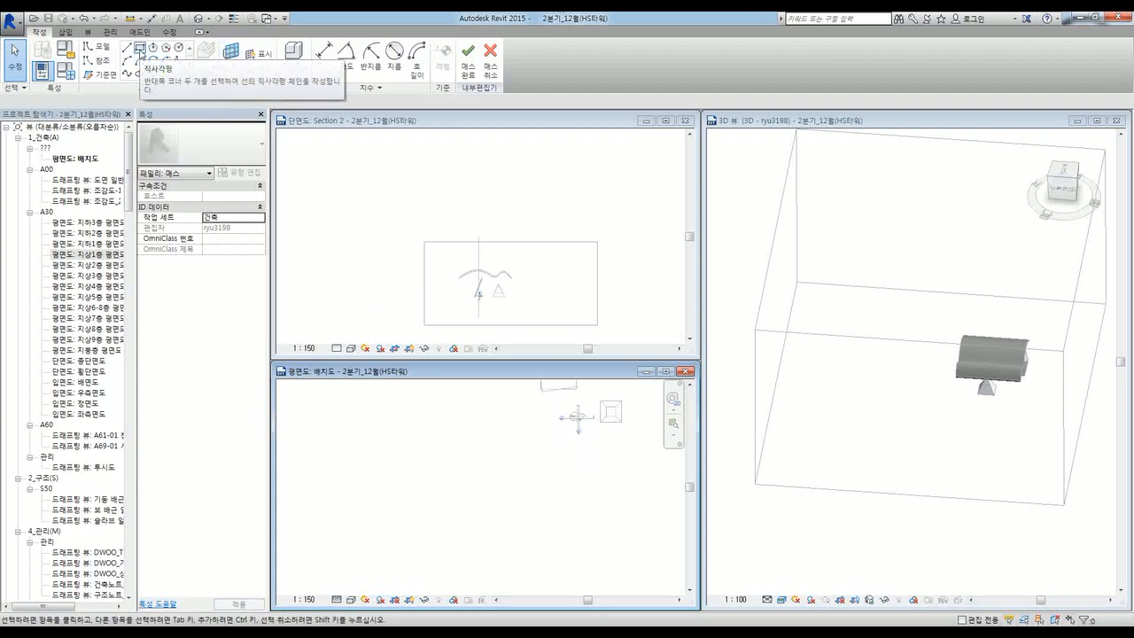
pyautogui.click(140, 49)
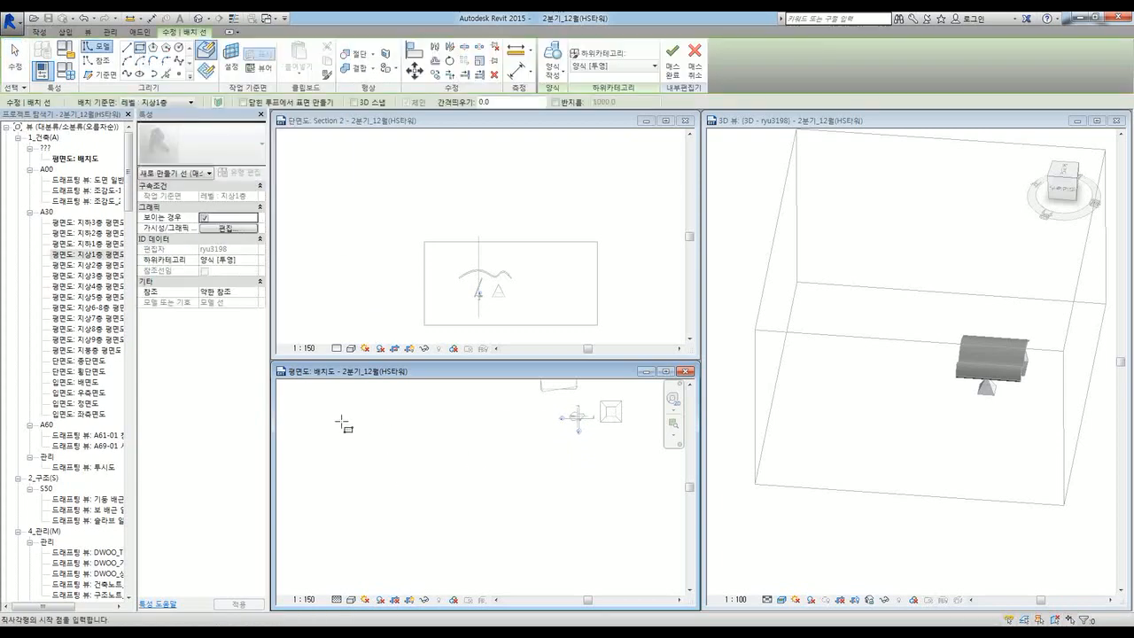
pyautogui.click(343, 412)
pyautogui.click(462, 476)
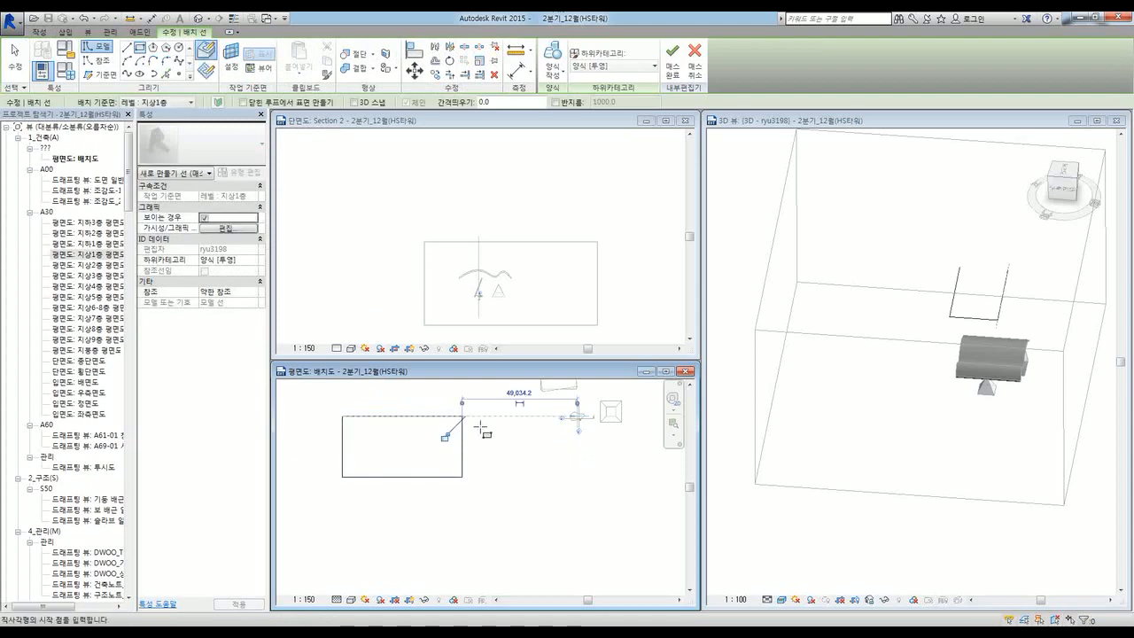
pyautogui.press('Escape')
pyautogui.press('Escape')
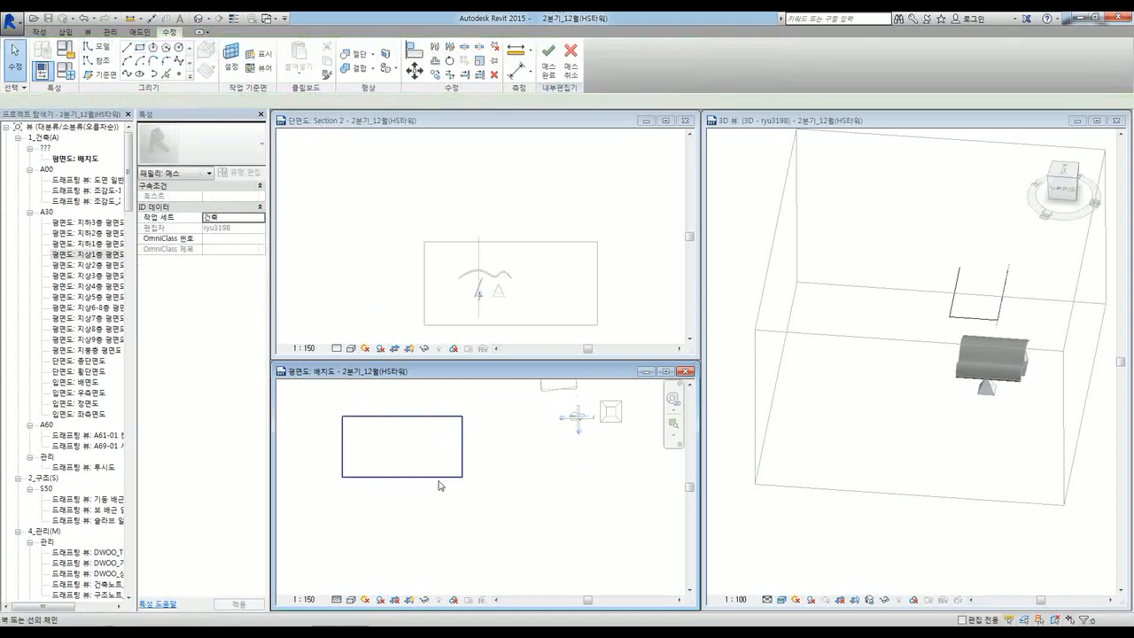
# Step: Extrude the selected rectangle into a solid form
pyautogui.click(438, 479)
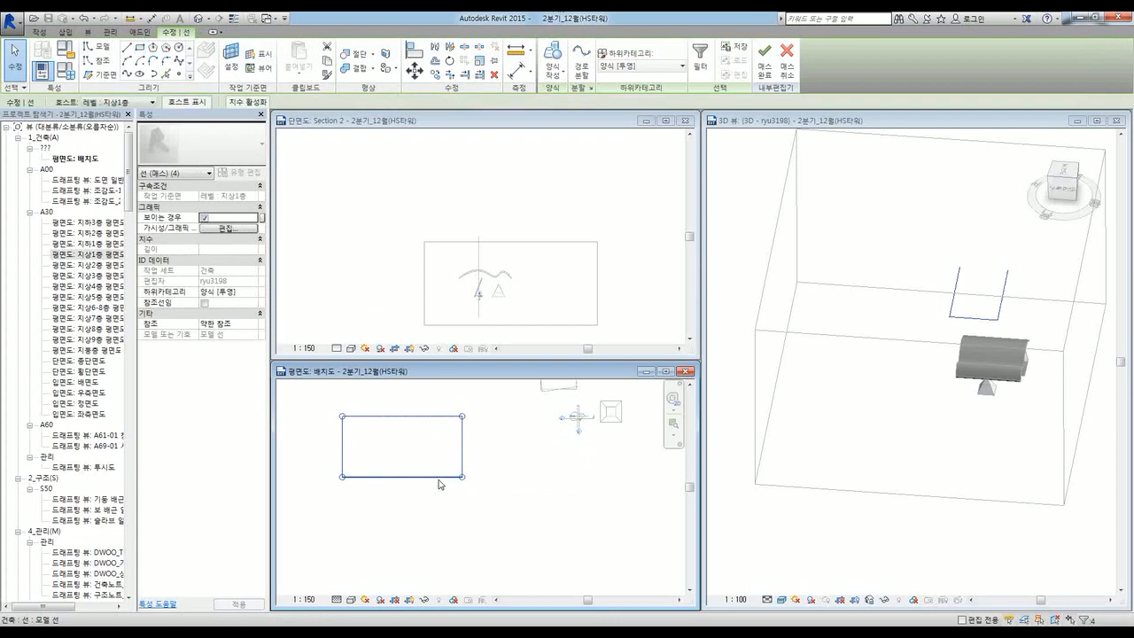
pyautogui.click(562, 78)
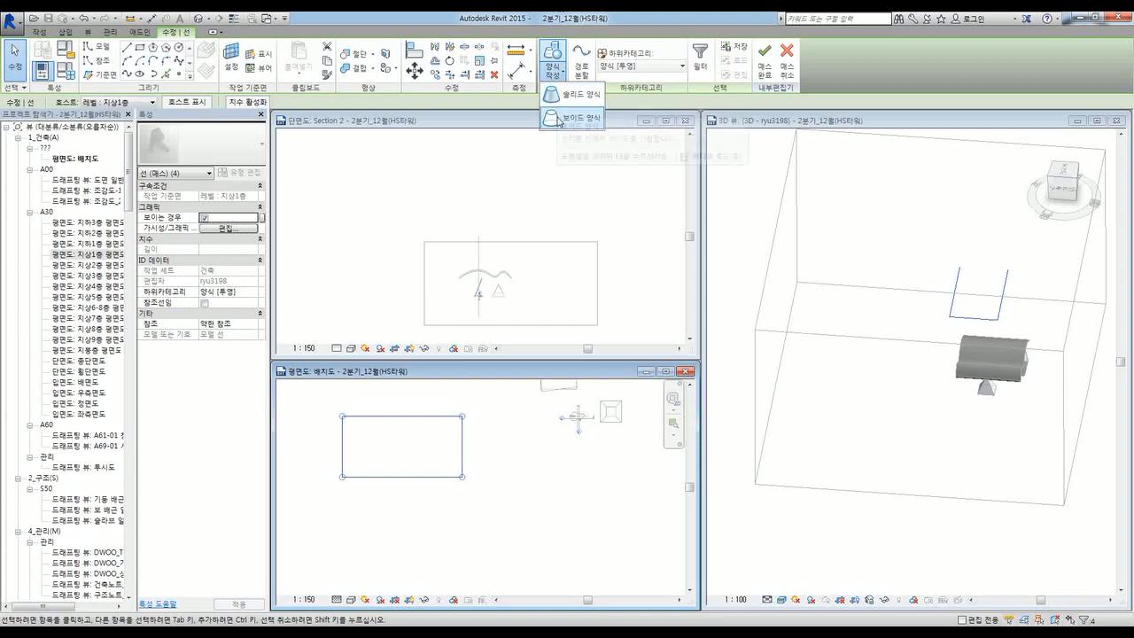
pyautogui.click(591, 99)
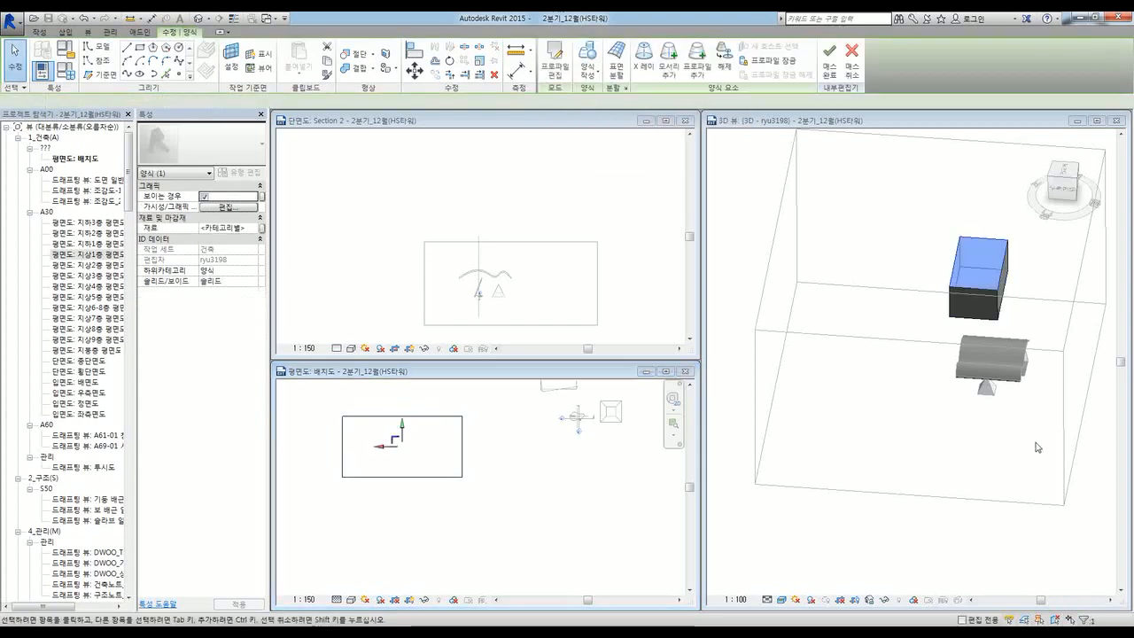
# Step: Raise the box's top face to about 20,000 high
pyautogui.keyDown('shift'); pyautogui.moveTo(987, 467); pyautogui.dragTo(873, 415, button='middle'); pyautogui.keyUp('shift')
pyautogui.keyDown('shift'); pyautogui.moveTo(969, 331); pyautogui.dragTo(934, 362, button='middle'); pyautogui.keyUp('shift')
pyautogui.scroll(3, 1002, 275)
pyautogui.scroll(1, 1002, 275)
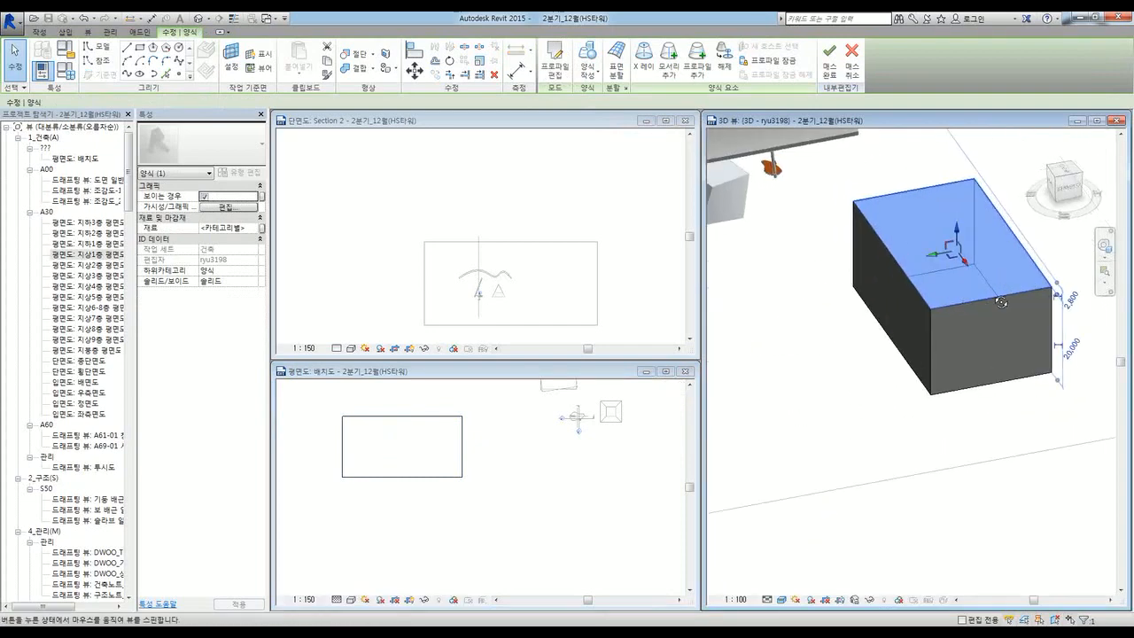
pyautogui.keyDown('shift'); pyautogui.moveTo(1001, 274); pyautogui.dragTo(1024, 266, button='middle'); pyautogui.keyUp('shift')
pyautogui.moveTo(958, 227); pyautogui.dragTo(929, 298)
pyautogui.click(832, 354)
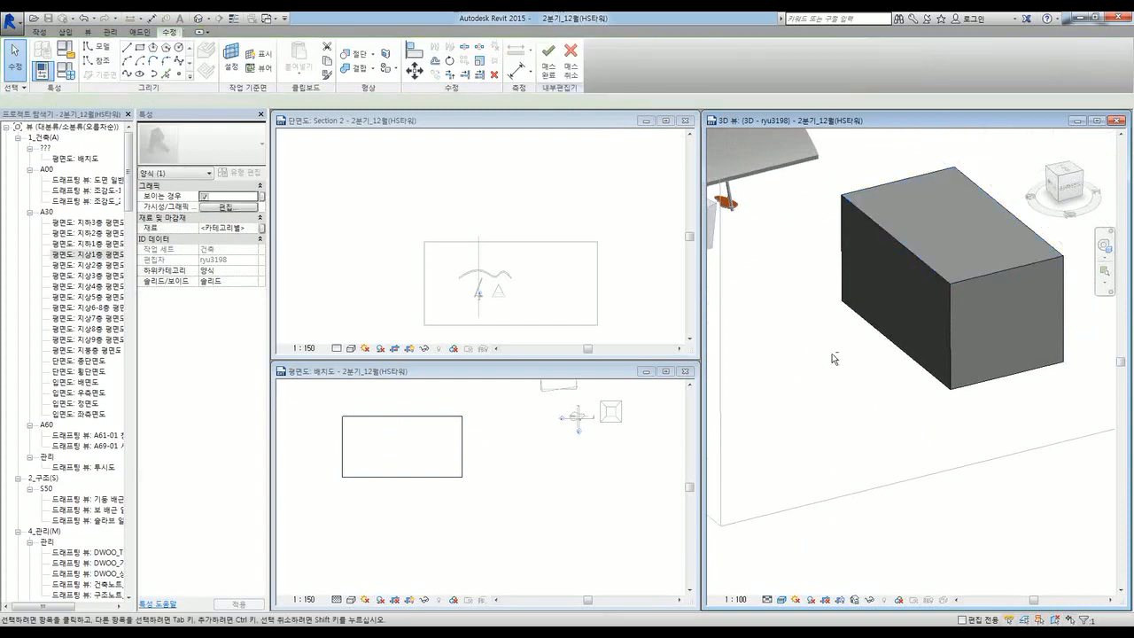
# Step: Maximize the 3D view and widen the box by stretching its right face outward
pyautogui.keyDown('shift'); pyautogui.moveTo(832, 354); pyautogui.dragTo(794, 408, button='middle'); pyautogui.keyUp('shift')
pyautogui.keyDown('shift'); pyautogui.moveTo(975, 425); pyautogui.dragTo(941, 440, button='middle'); pyautogui.keyUp('shift')
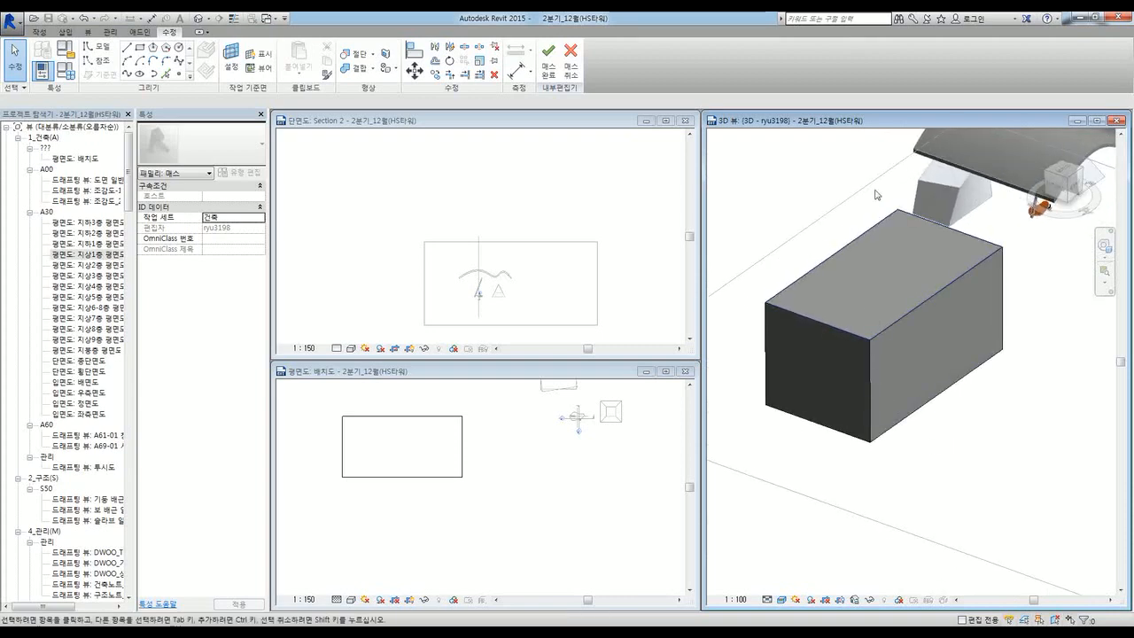
pyautogui.doubleClick(880, 123)
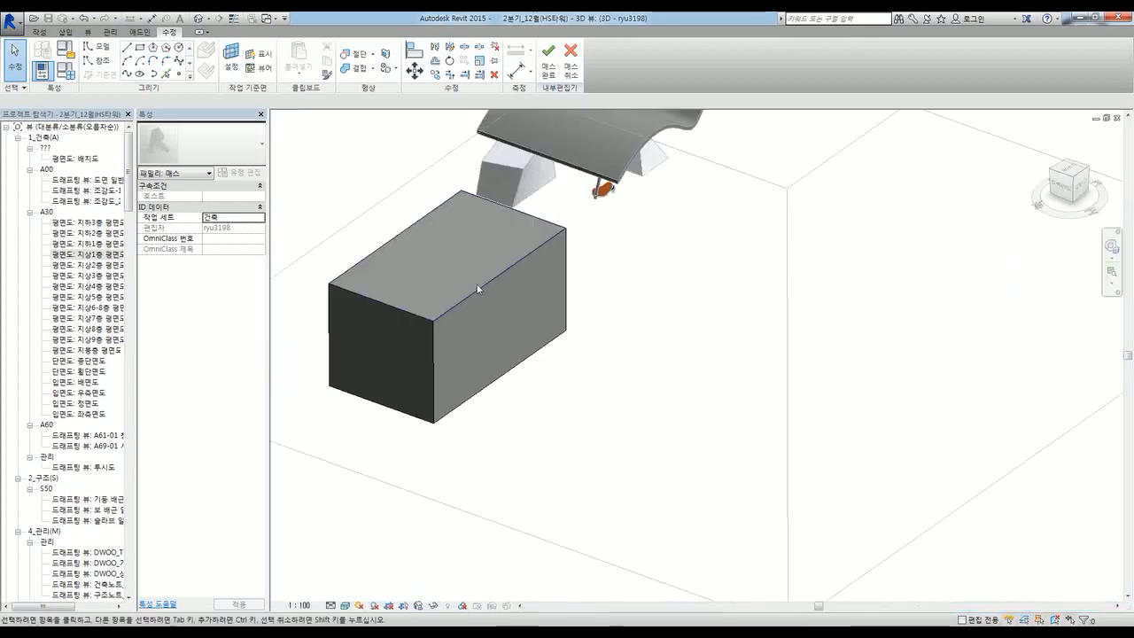
pyautogui.scroll(3, 463, 274)
pyautogui.moveTo(463, 274)
pyautogui.mouseDown(button='middle')
pyautogui.moveTo(784, 314)
pyautogui.moveTo(661, 298)
pyautogui.mouseUp(button='middle')
pyautogui.scroll(-1, 664, 359)
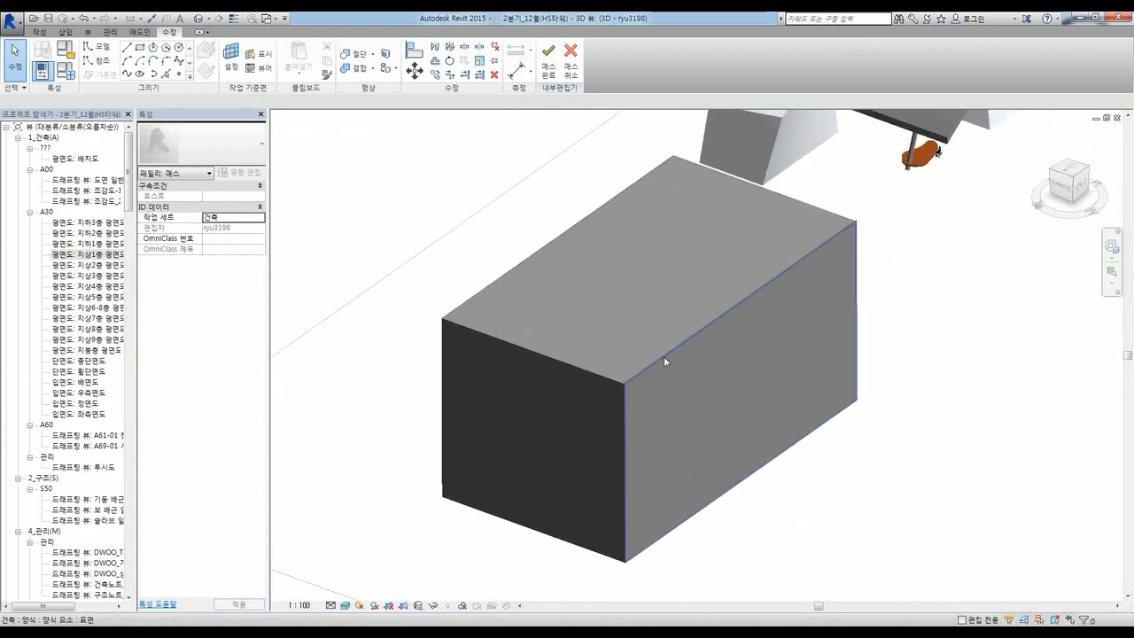
pyautogui.click(664, 356)
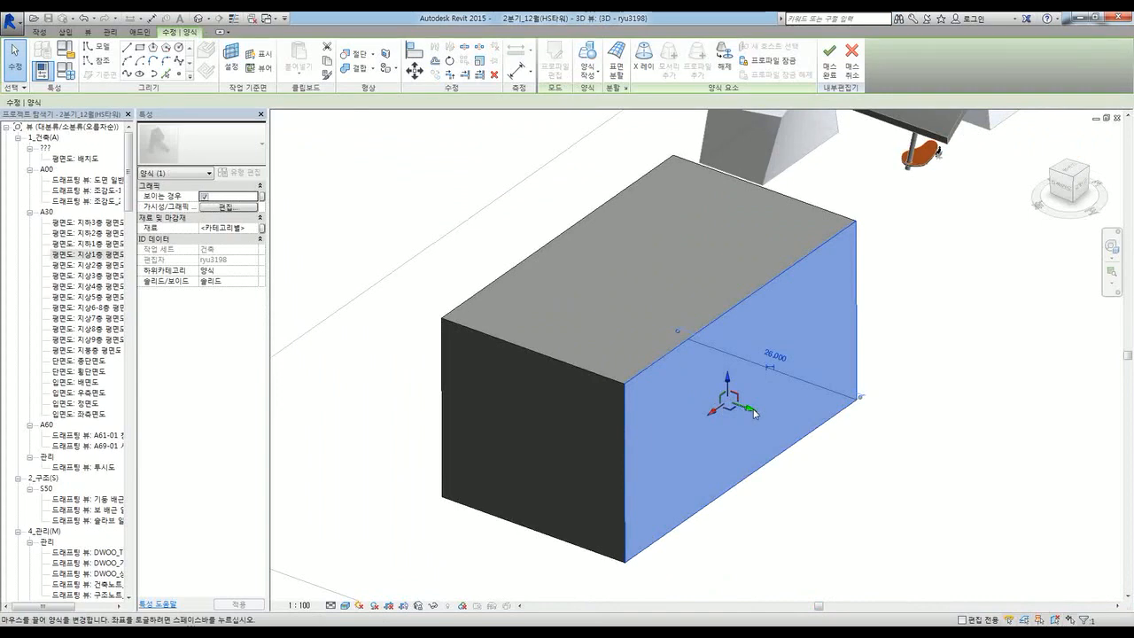
pyautogui.moveTo(760, 421); pyautogui.dragTo(706, 397)
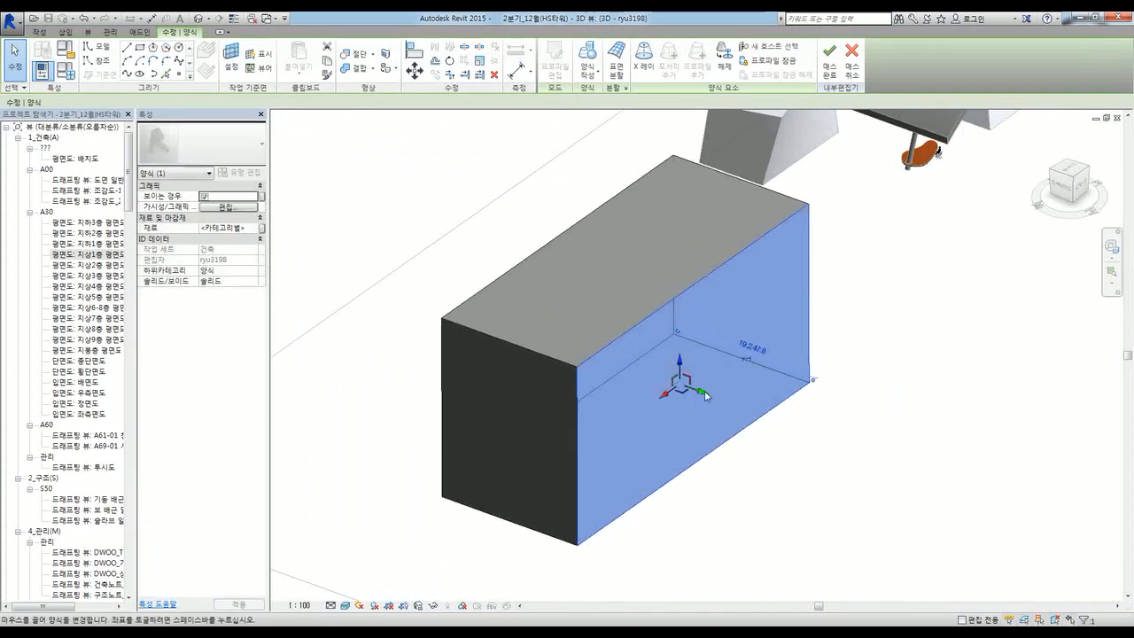
pyautogui.click(818, 451)
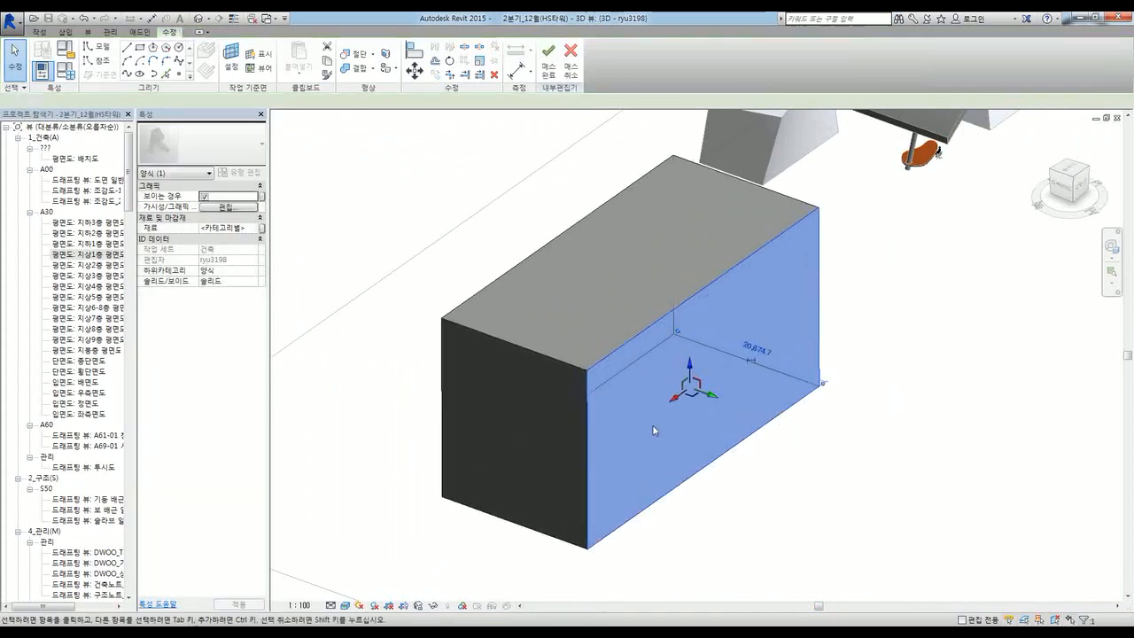
# Step: Lift the box's top-right edge upward
pyautogui.click(613, 357)
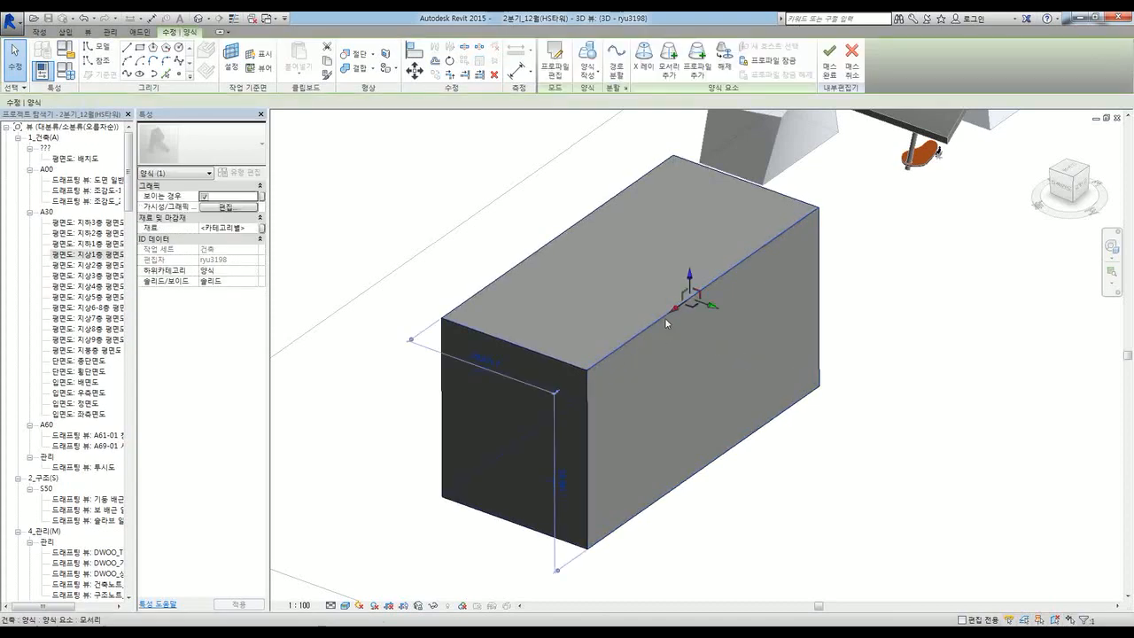
pyautogui.moveTo(684, 275); pyautogui.dragTo(713, 249)
pyautogui.click(827, 487)
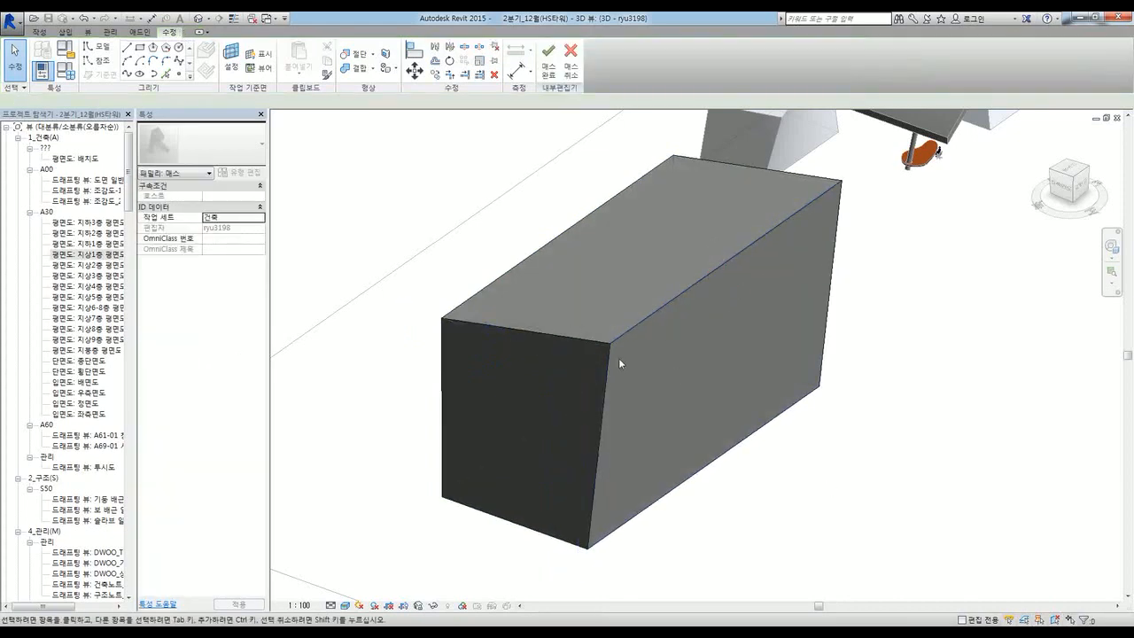
# Step: Pull the box's top-right corner point outward to slant its top face
pyautogui.press('Tab')
pyautogui.keyDown('shift'); pyautogui.moveTo(485, 370); pyautogui.dragTo(446, 319, button='middle'); pyautogui.keyUp('shift')
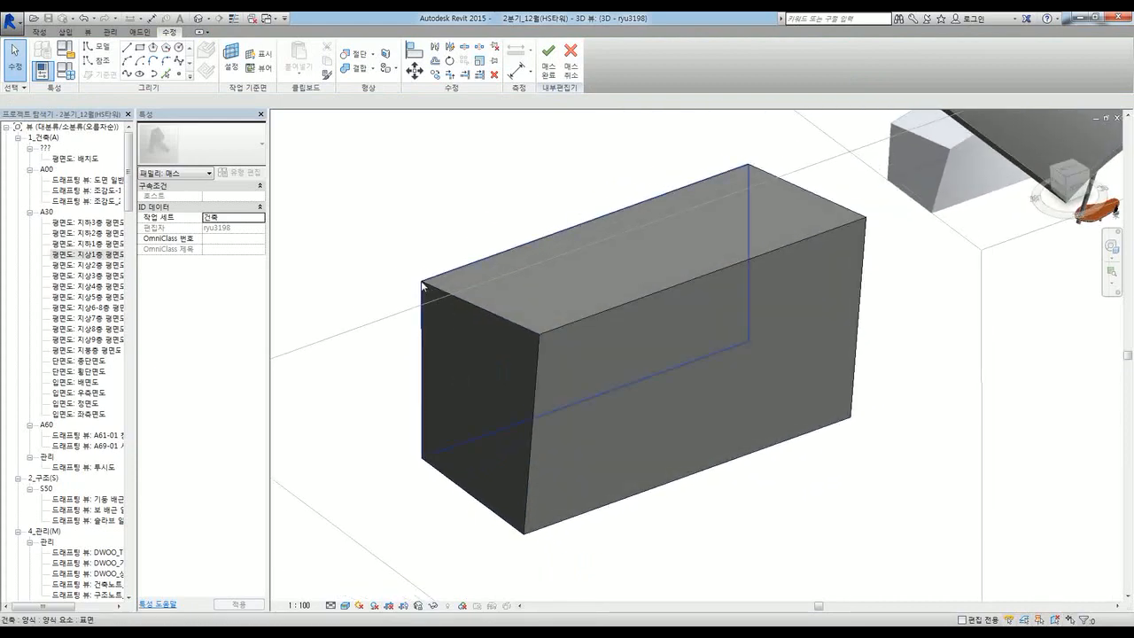
pyautogui.click(422, 284)
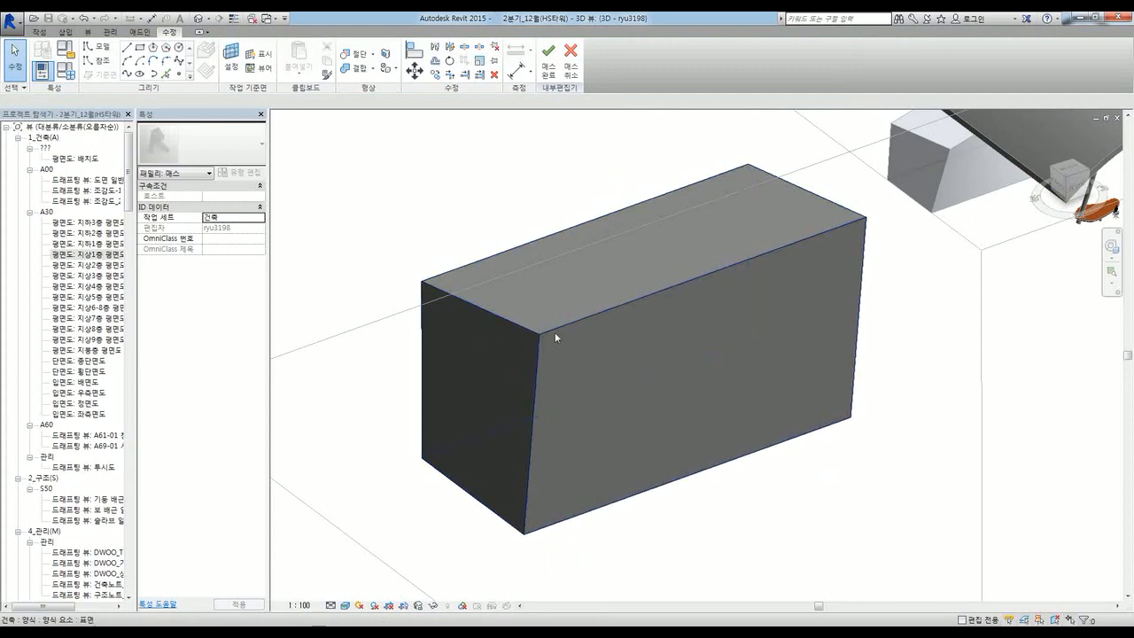
pyautogui.click(867, 218)
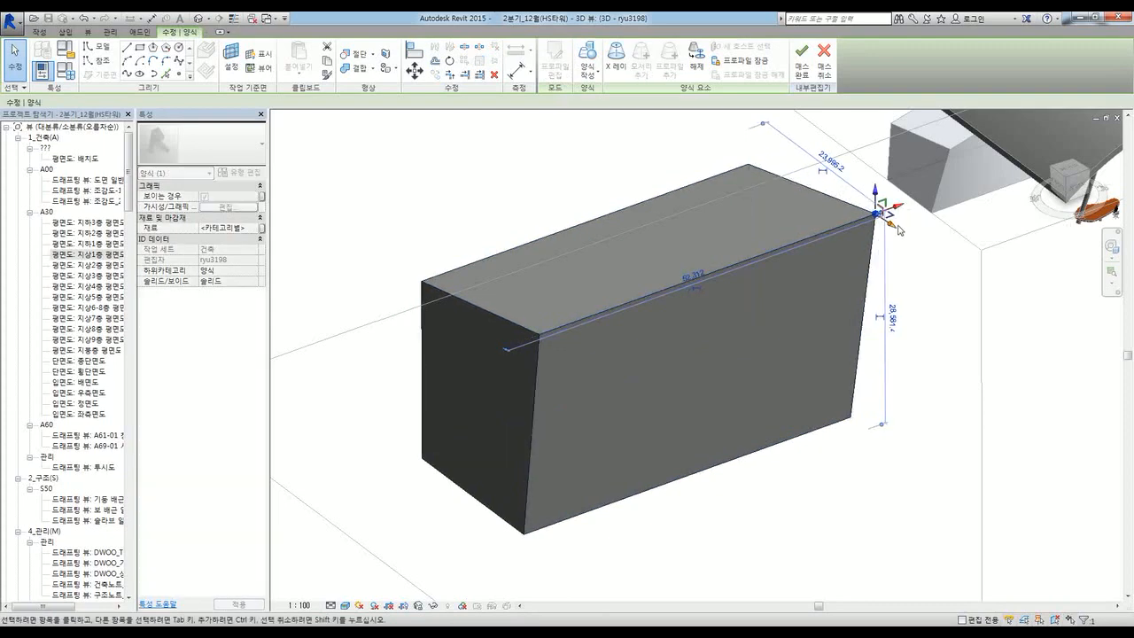
pyautogui.moveTo(869, 216); pyautogui.dragTo(911, 224)
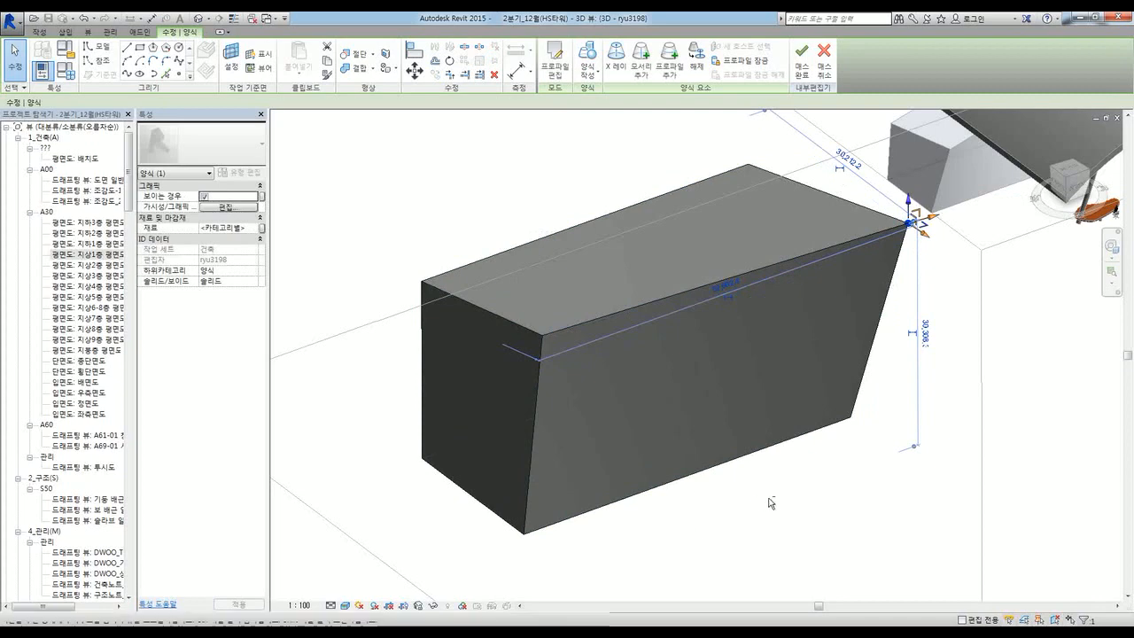
pyautogui.keyDown('shift'); pyautogui.moveTo(824, 492); pyautogui.dragTo(921, 473, button='middle'); pyautogui.keyUp('shift')
pyautogui.click(919, 470)
pyautogui.scroll(-3, 737, 394)
pyautogui.keyDown('shift'); pyautogui.moveTo(620, 453); pyautogui.dragTo(722, 445, button='middle'); pyautogui.keyUp('shift')
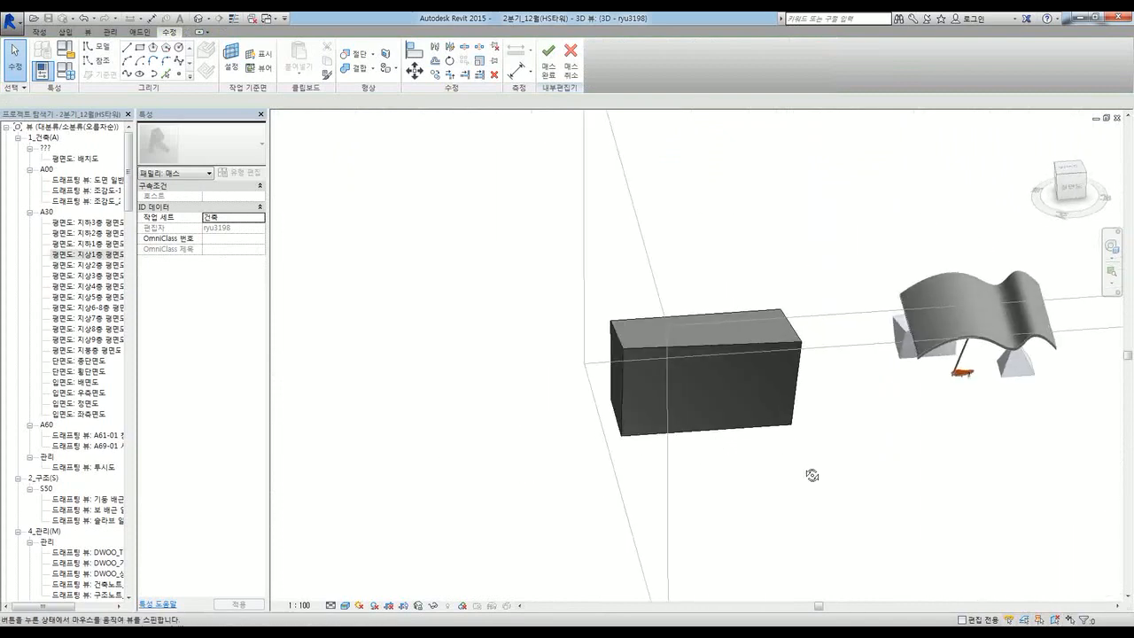
pyautogui.keyDown('shift'); pyautogui.moveTo(810, 473); pyautogui.dragTo(682, 328, button='middle'); pyautogui.keyUp('shift')
# Step: Finish the box mass and tile the views with the site plan active
pyautogui.click(544, 71)
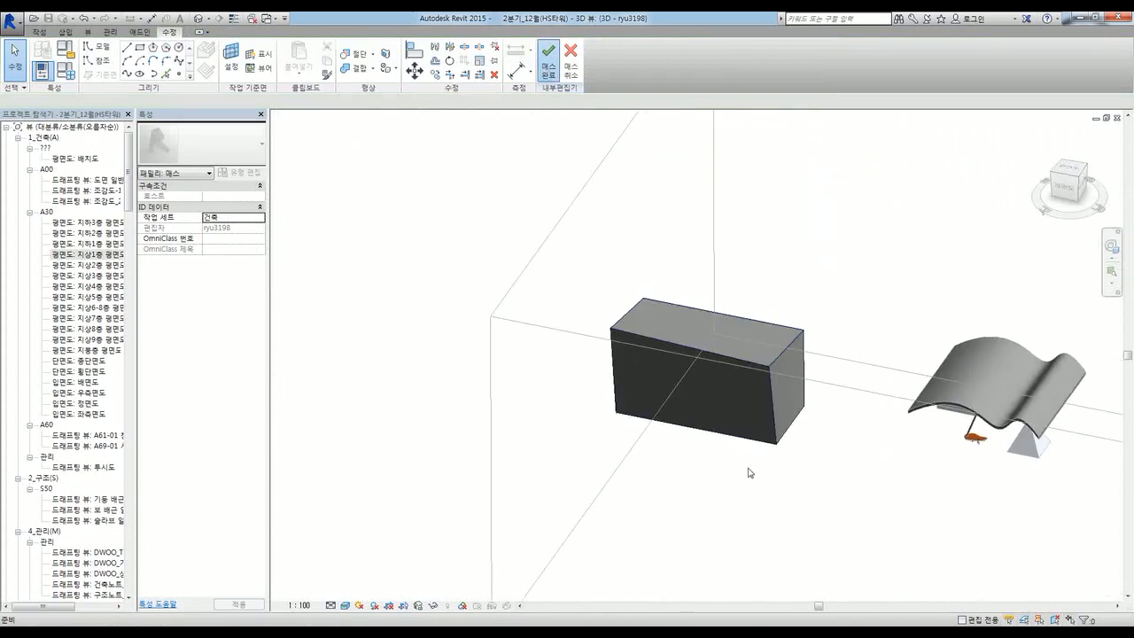
pyautogui.keyDown('shift'); pyautogui.moveTo(473, 431); pyautogui.dragTo(818, 438, button='middle'); pyautogui.keyUp('shift')
pyautogui.press('w')
pyautogui.press('t')
pyautogui.click(504, 477)
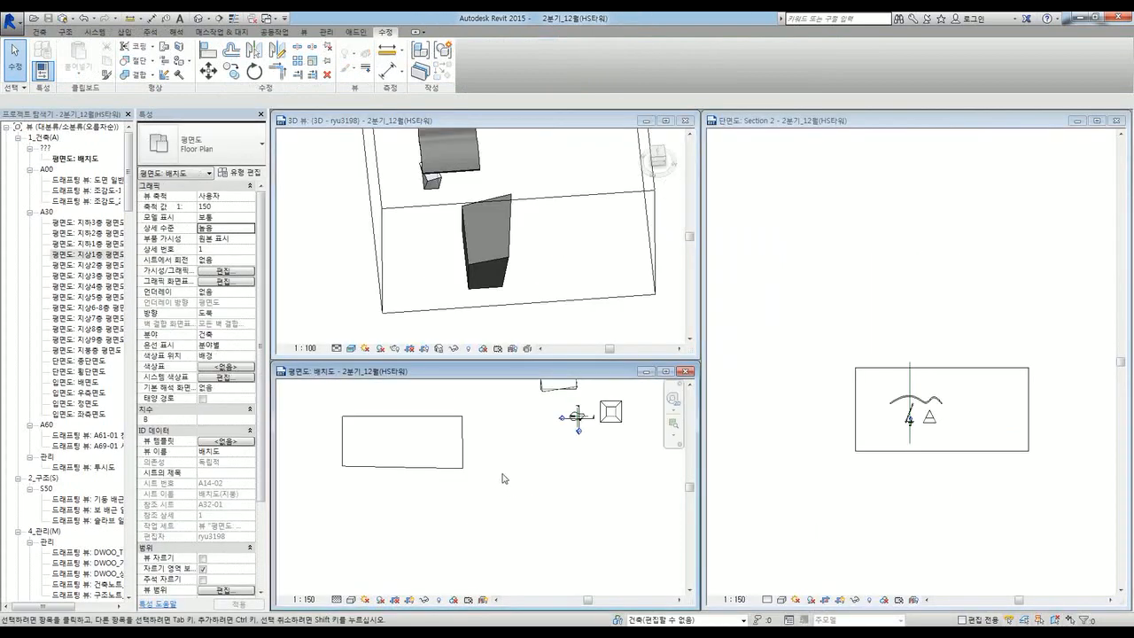
pyautogui.scroll(-3, 503, 479)
pyautogui.scroll(3, 455, 431)
pyautogui.scroll(1, 456, 430)
pyautogui.moveTo(514, 455); pyautogui.dragTo(632, 489, button='middle')
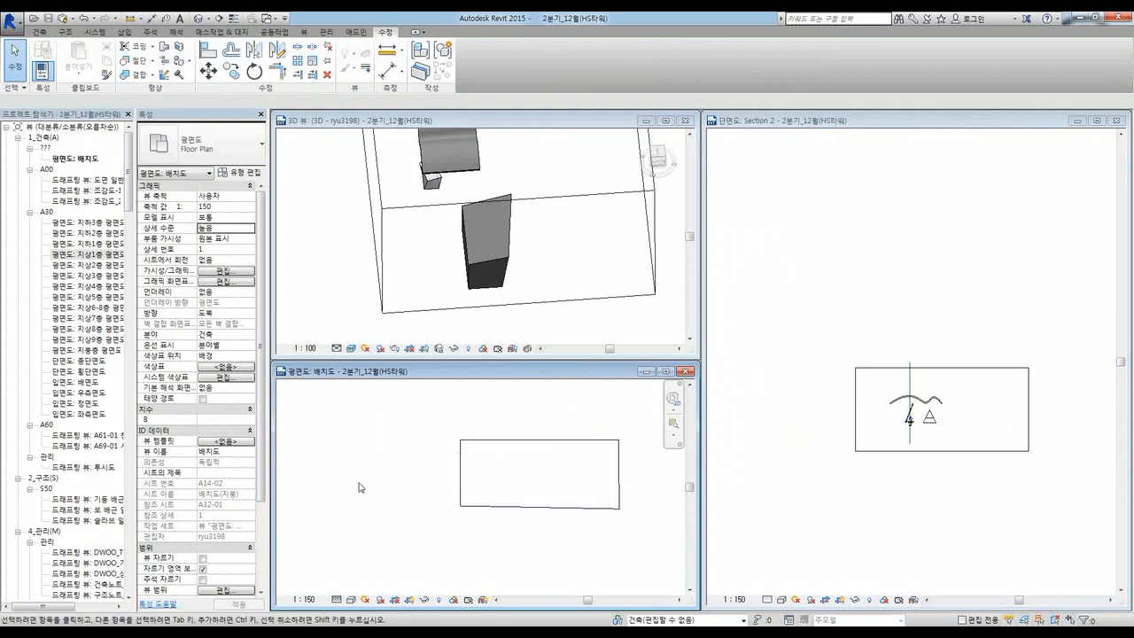
# Step: Start a new in-place mass and draw a circle of radius 10,000 left of the rectangle
pyautogui.click(210, 32)
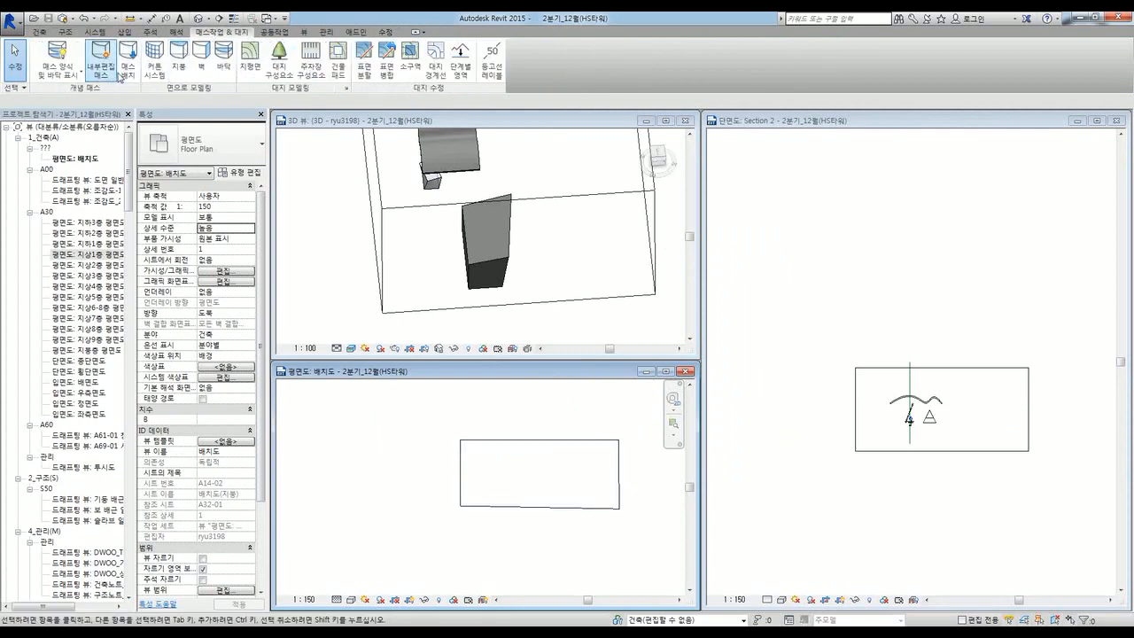
pyautogui.click(104, 55)
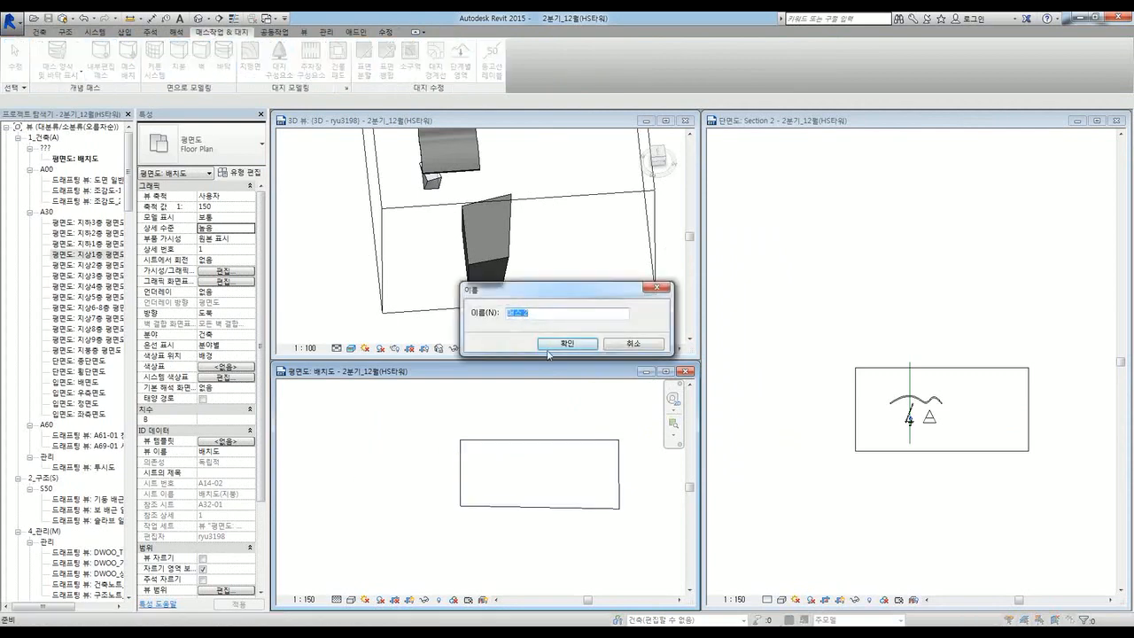
pyautogui.click(550, 345)
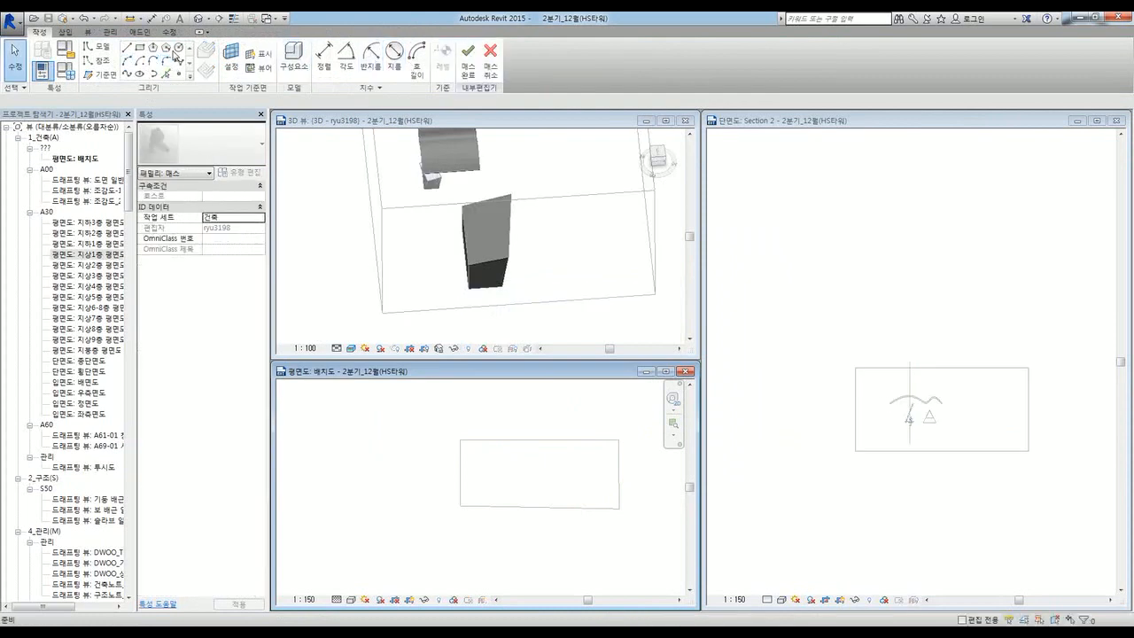
pyautogui.click(179, 47)
pyautogui.click(416, 428)
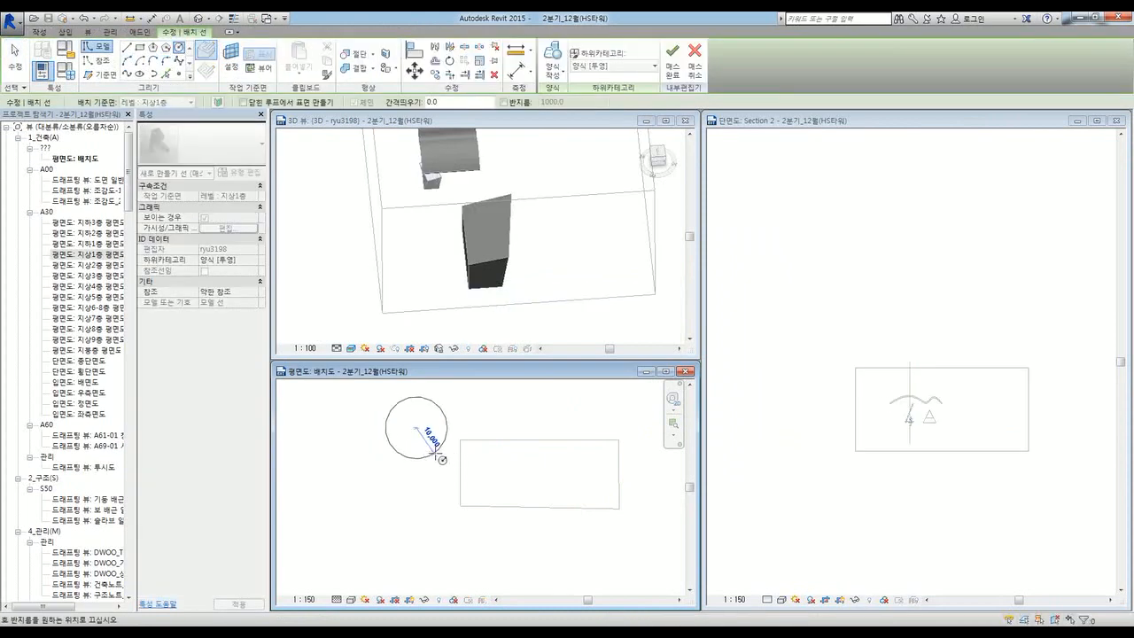
pyautogui.click(436, 454)
pyautogui.press('Escape')
pyautogui.press('Escape')
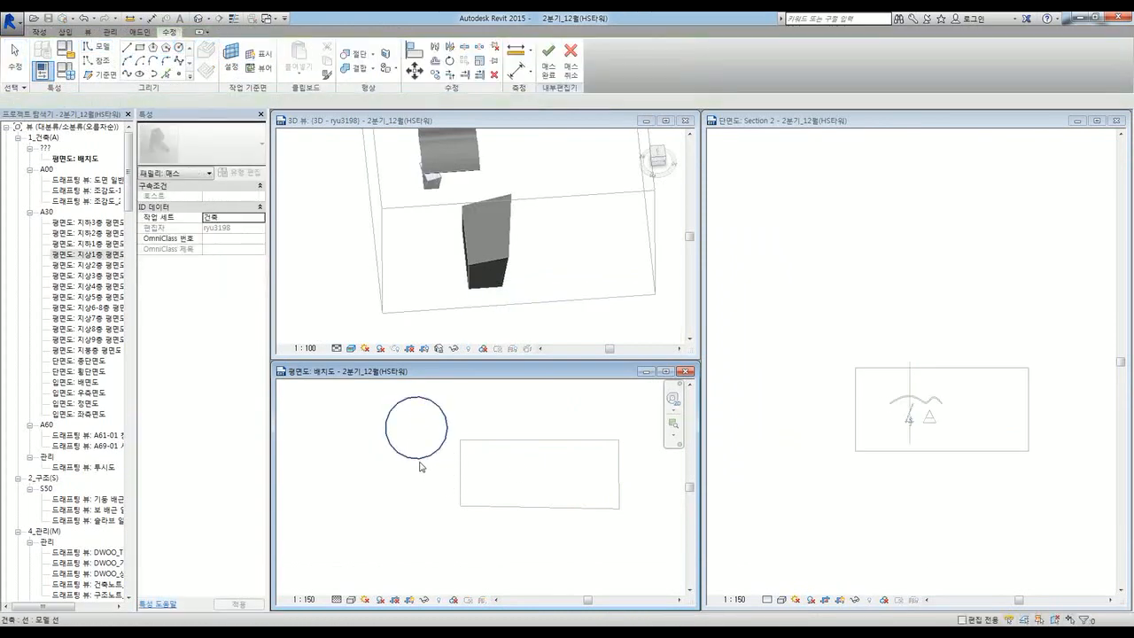
# Step: Turn the circle into a solid cylinder form and finish the mass
pyautogui.click(423, 459)
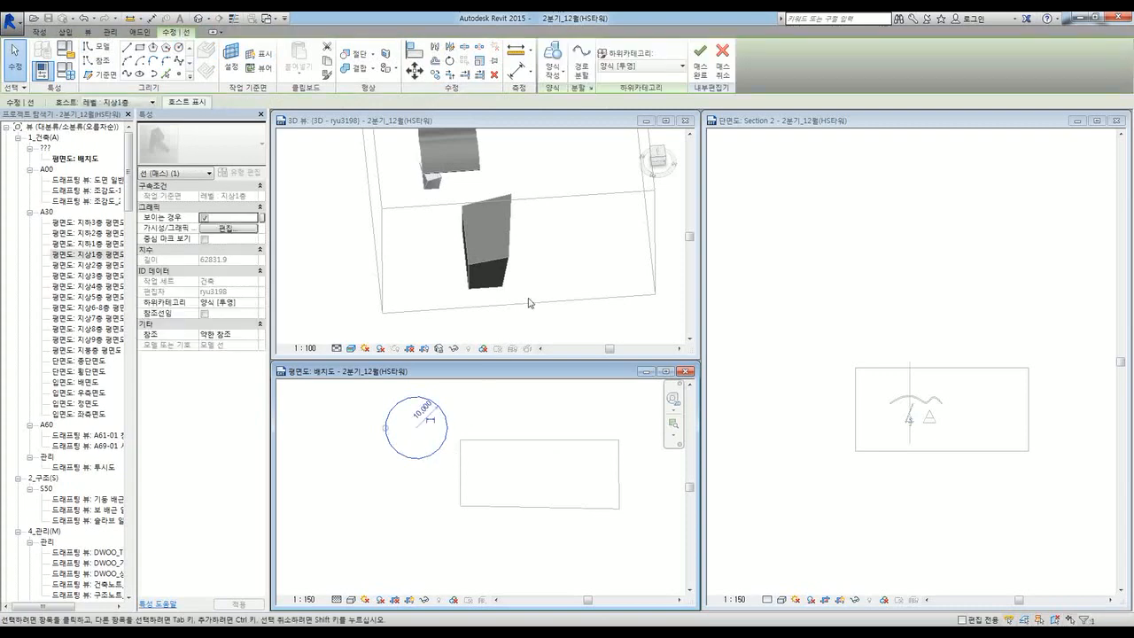
pyautogui.click(560, 81)
pyautogui.click(574, 101)
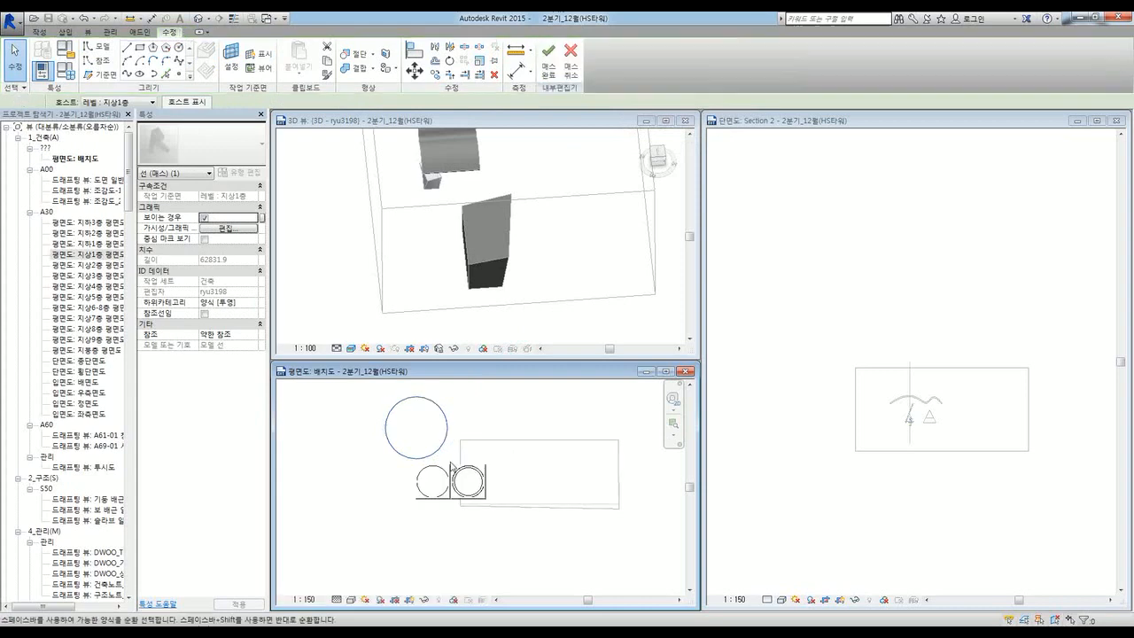
pyautogui.click(384, 534)
pyautogui.scroll(-2, 412, 535)
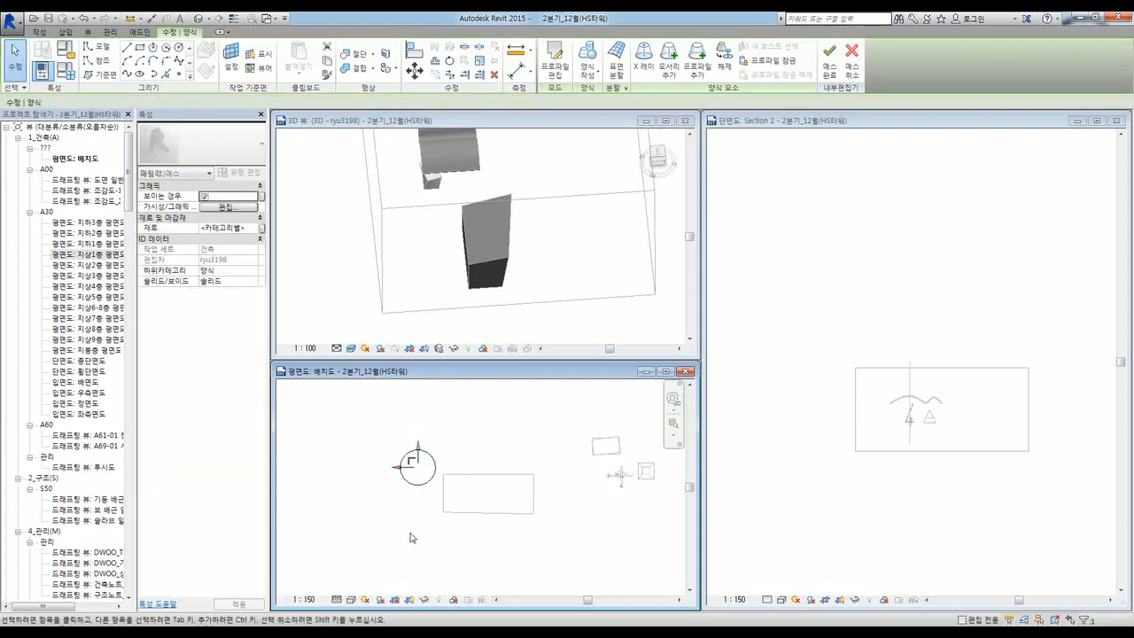
pyautogui.moveTo(415, 541); pyautogui.dragTo(470, 521, button='middle')
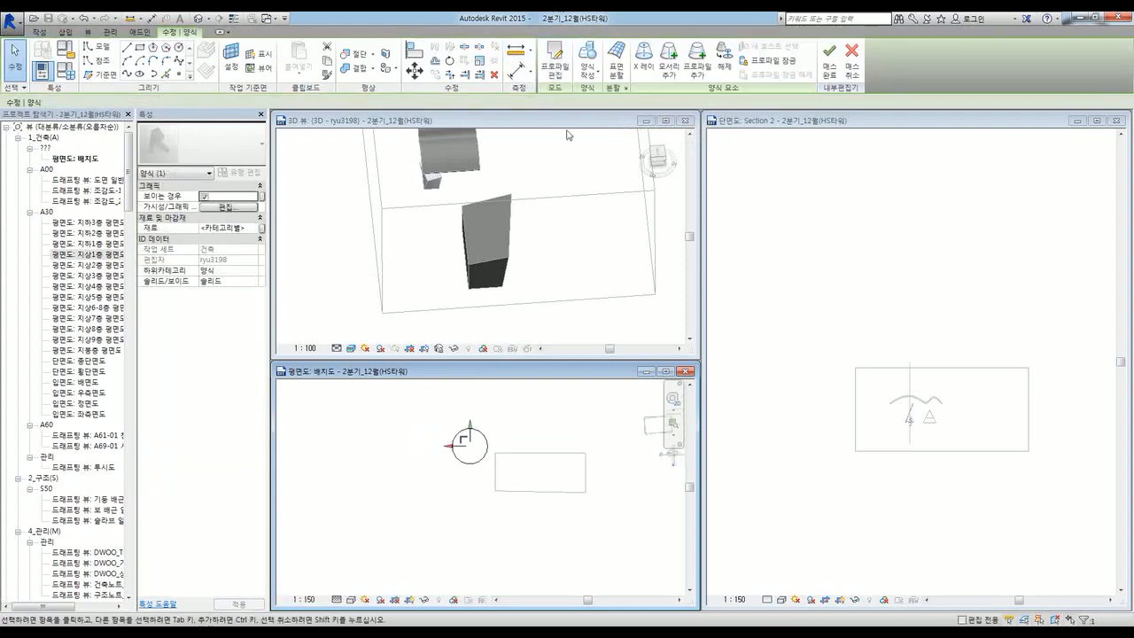
pyautogui.click(823, 76)
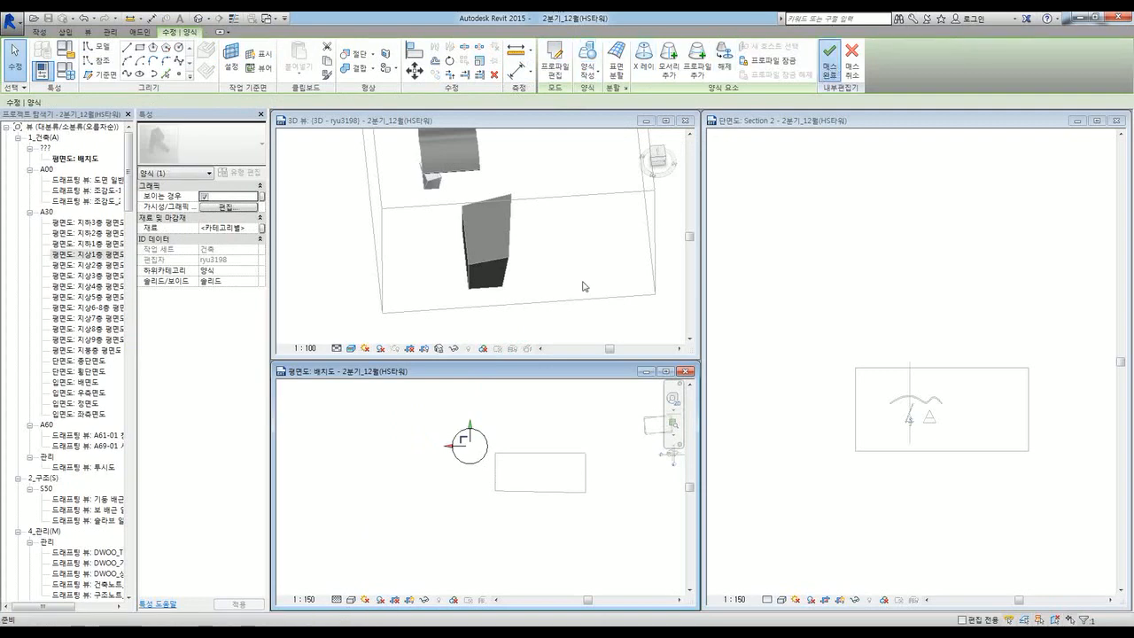
# Step: Extend the 3D section box to reveal the cylinder
pyautogui.scroll(-4, 560, 306)
pyautogui.keyDown('shift'); pyautogui.moveTo(554, 261); pyautogui.dragTo(555, 304, button='middle'); pyautogui.keyUp('shift')
pyautogui.click(553, 303)
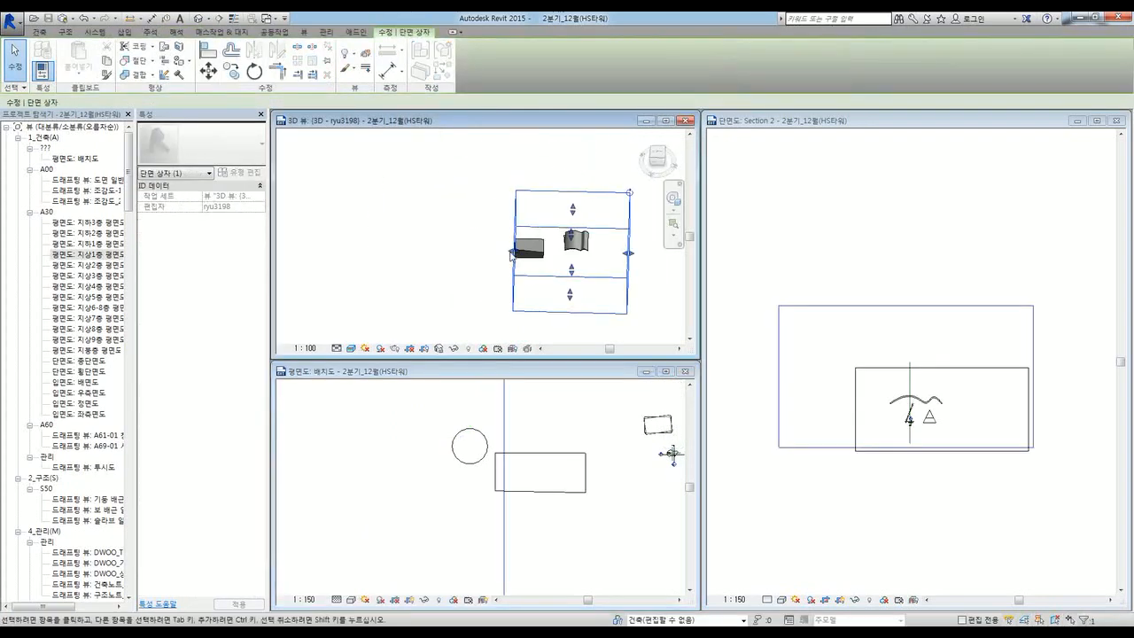
pyautogui.scroll(4, 512, 253)
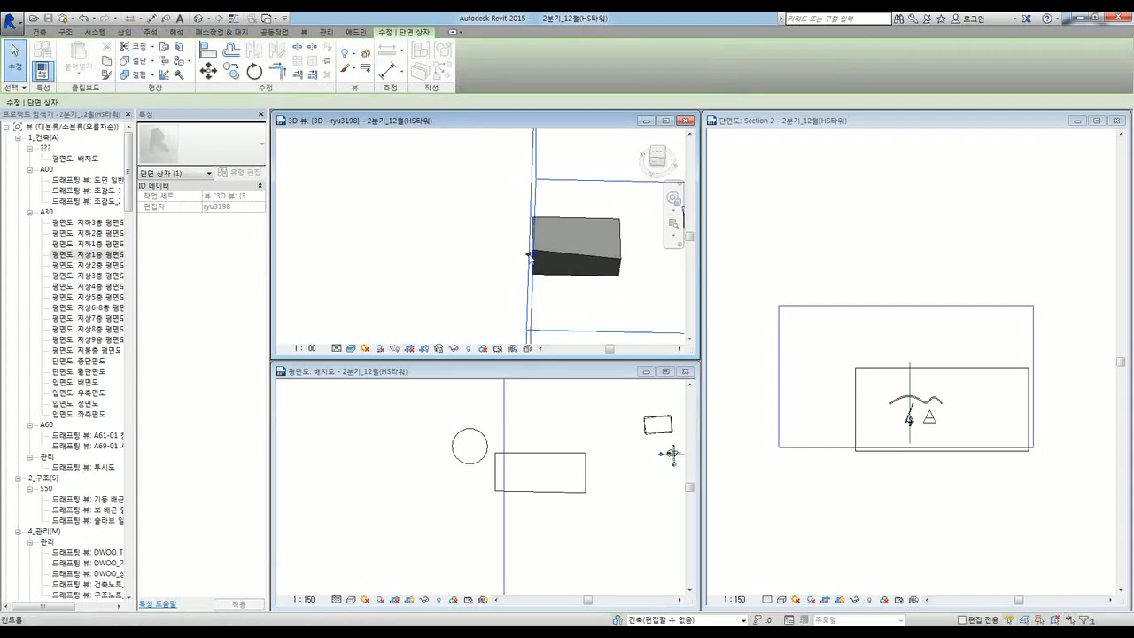
pyautogui.moveTo(528, 256); pyautogui.dragTo(379, 250)
pyautogui.click(450, 294)
pyautogui.keyDown('shift'); pyautogui.moveTo(452, 295); pyautogui.dragTo(459, 217, button='middle'); pyautogui.keyUp('shift')
# Step: Edit the cylinder mass in place and raise its top to make it taller
pyautogui.click(404, 448)
pyautogui.scroll(2, 403, 447)
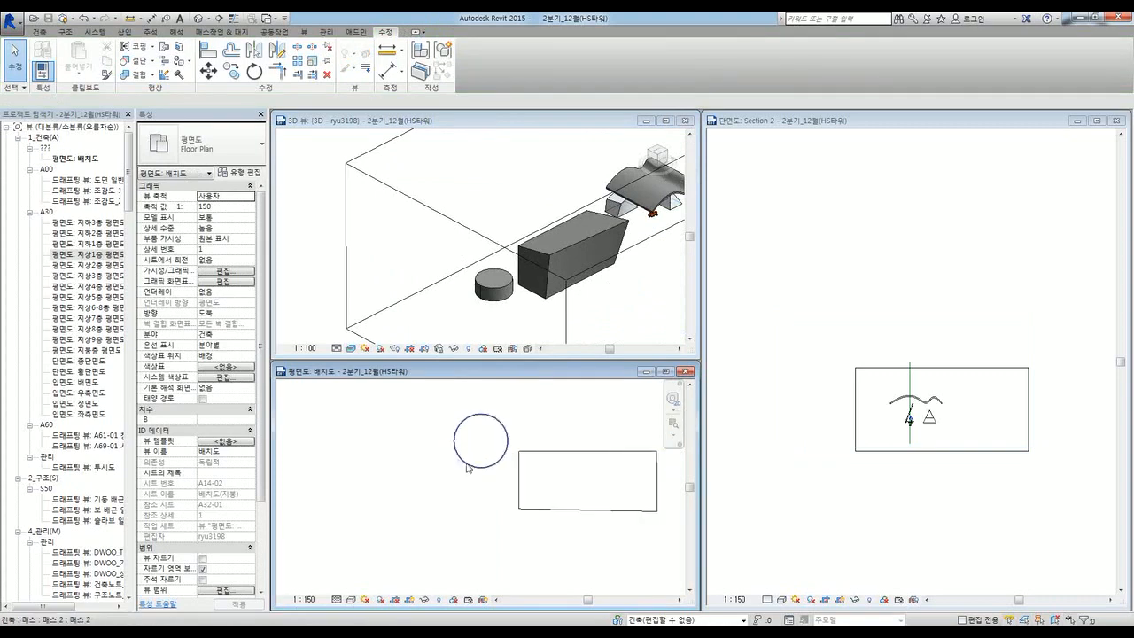
pyautogui.click(470, 466)
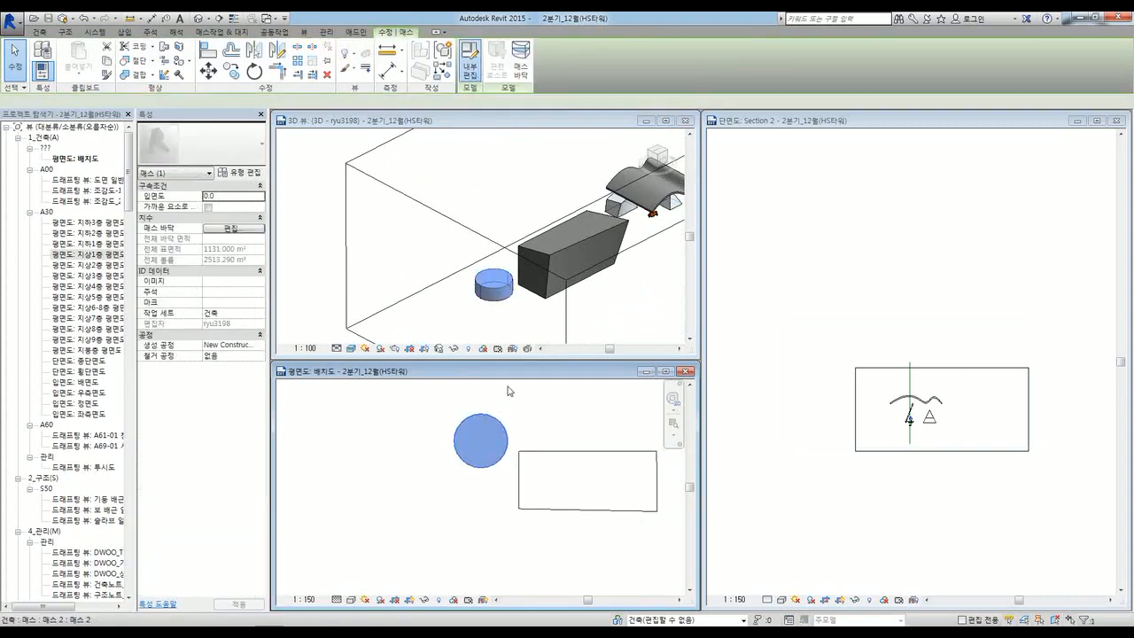
pyautogui.click(490, 286)
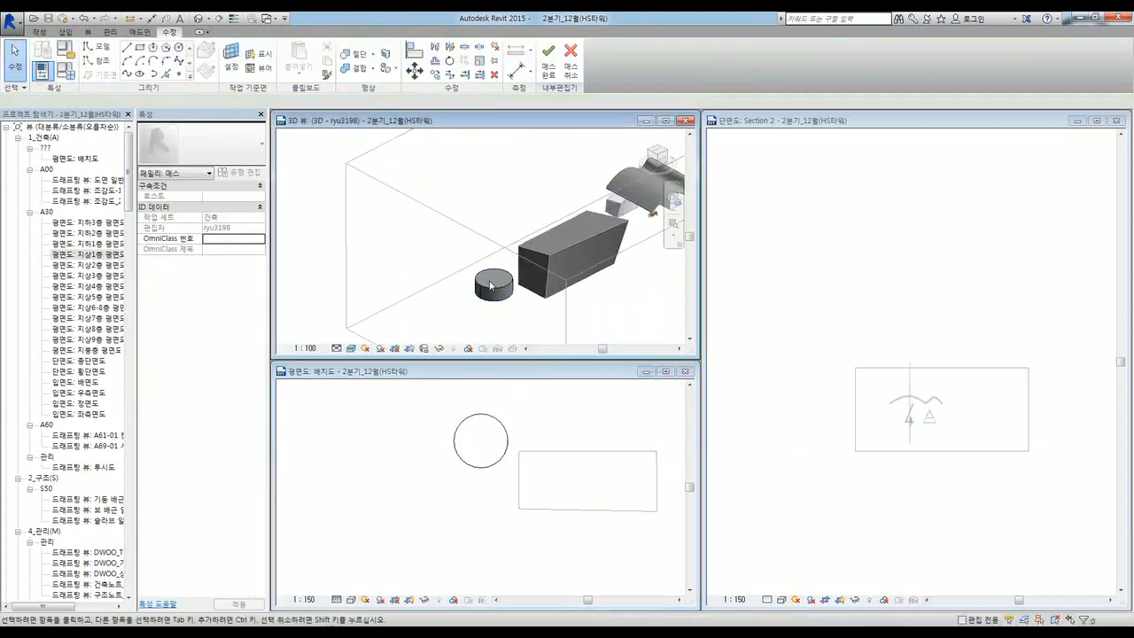
pyautogui.scroll(3, 492, 287)
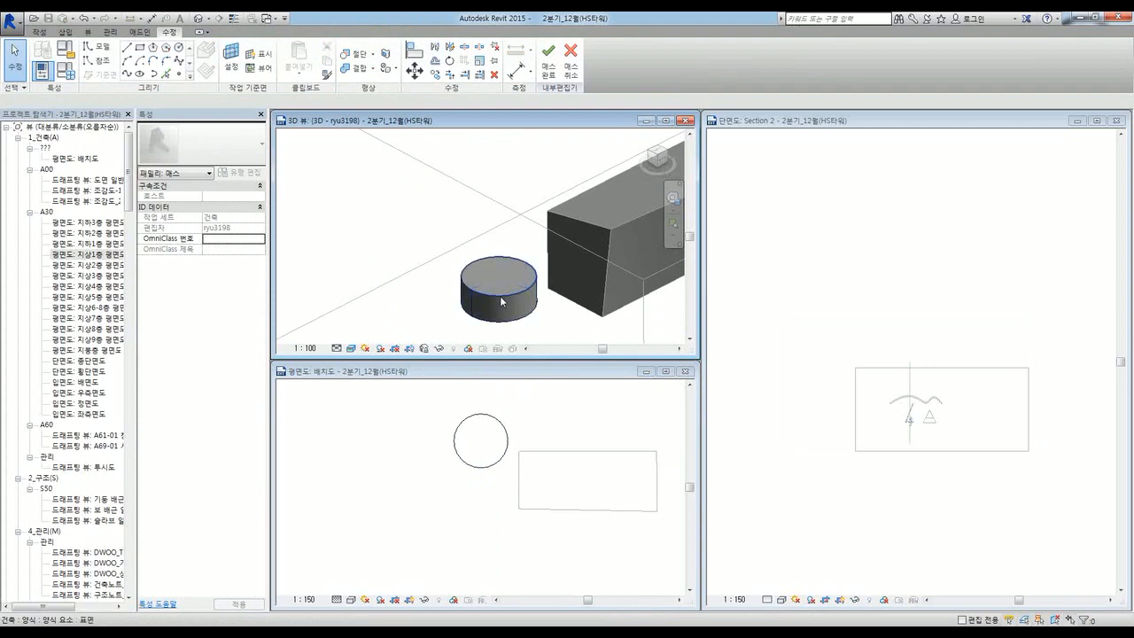
pyautogui.click(500, 299)
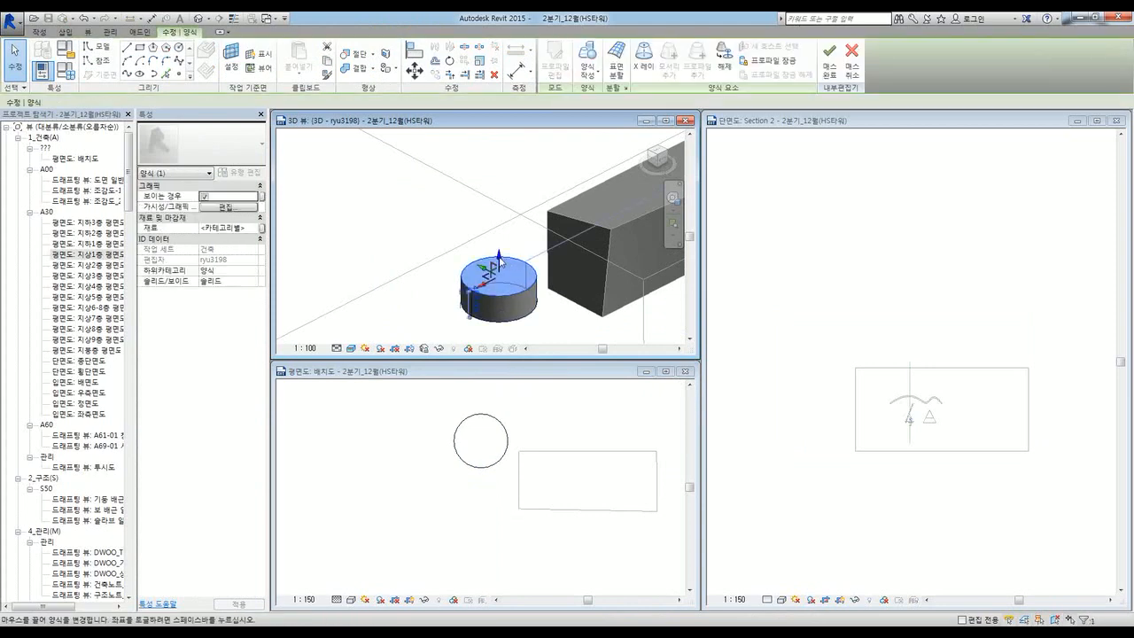
pyautogui.keyDown('shift'); pyautogui.moveTo(496, 265); pyautogui.dragTo(554, 319, button='middle'); pyautogui.keyUp('shift')
pyautogui.moveTo(499, 222); pyautogui.dragTo(500, 157)
pyautogui.click(486, 500)
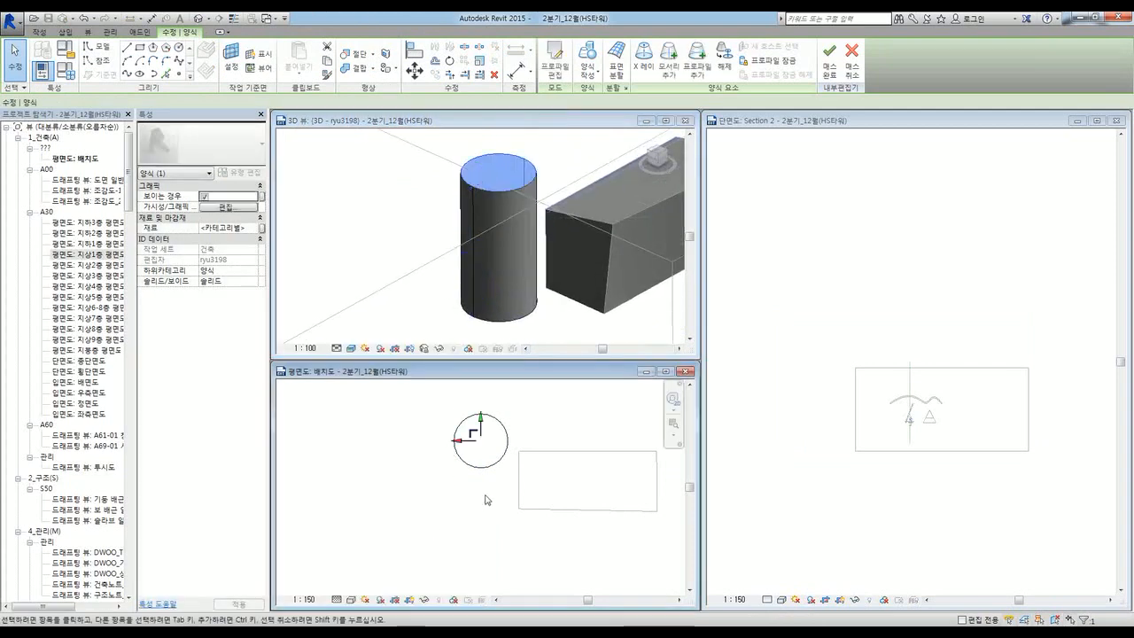
pyautogui.click(502, 499)
pyautogui.scroll(-2, 456, 511)
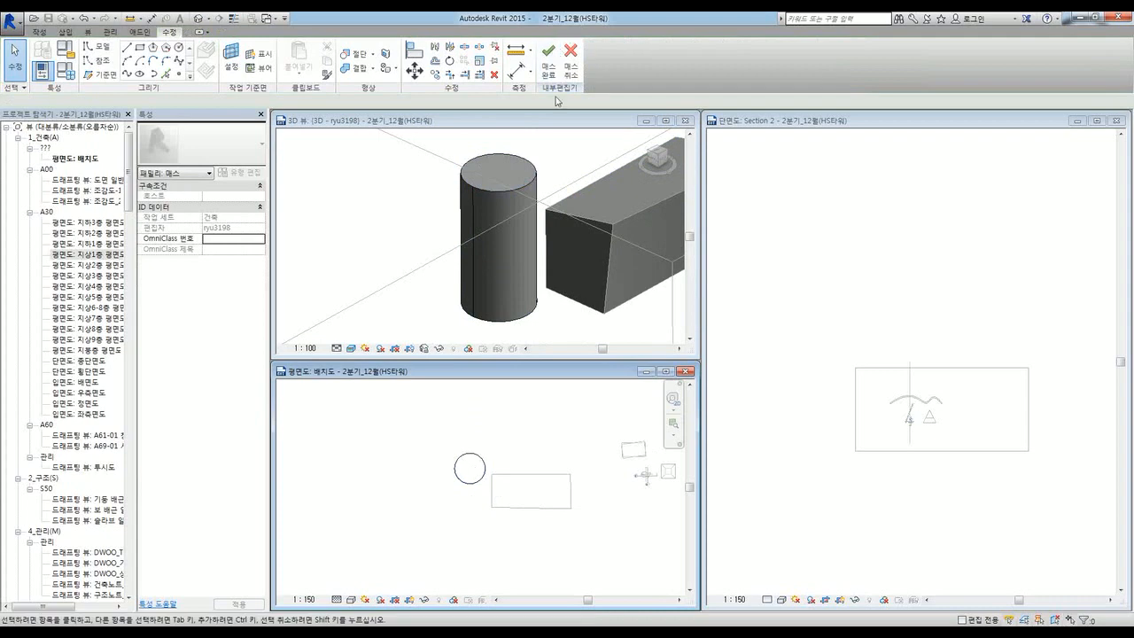
# Step: Move the cylinder with MV so it overlaps the box mass's corner
pyautogui.click(473, 483)
pyautogui.press('m')
pyautogui.press('v')
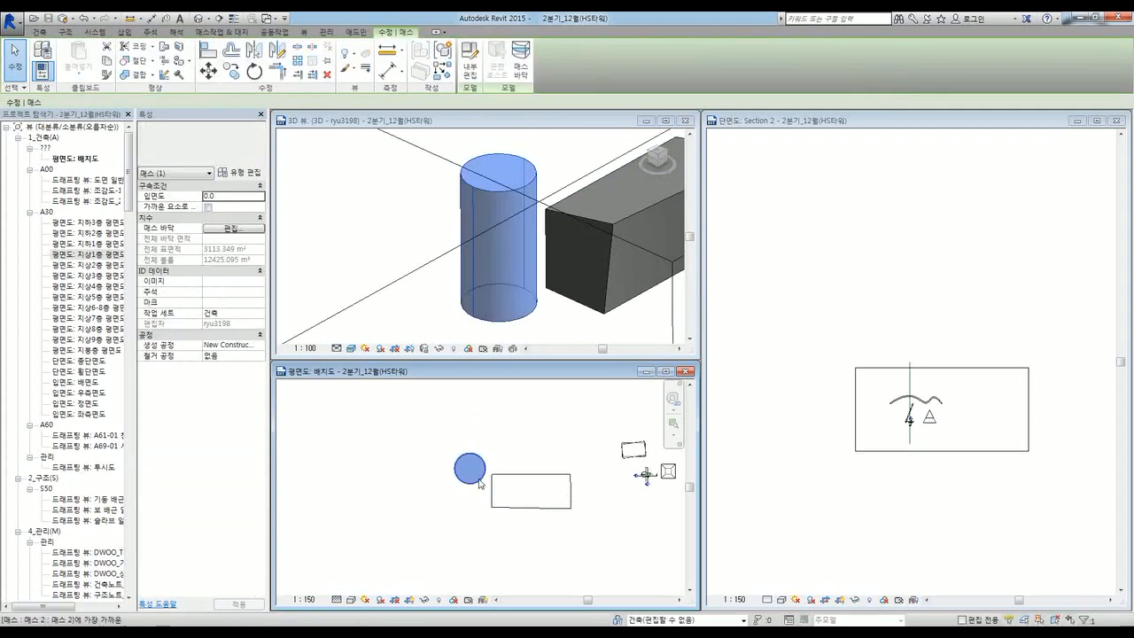
pyautogui.scroll(3, 472, 483)
pyautogui.click(459, 460)
pyautogui.click(537, 486)
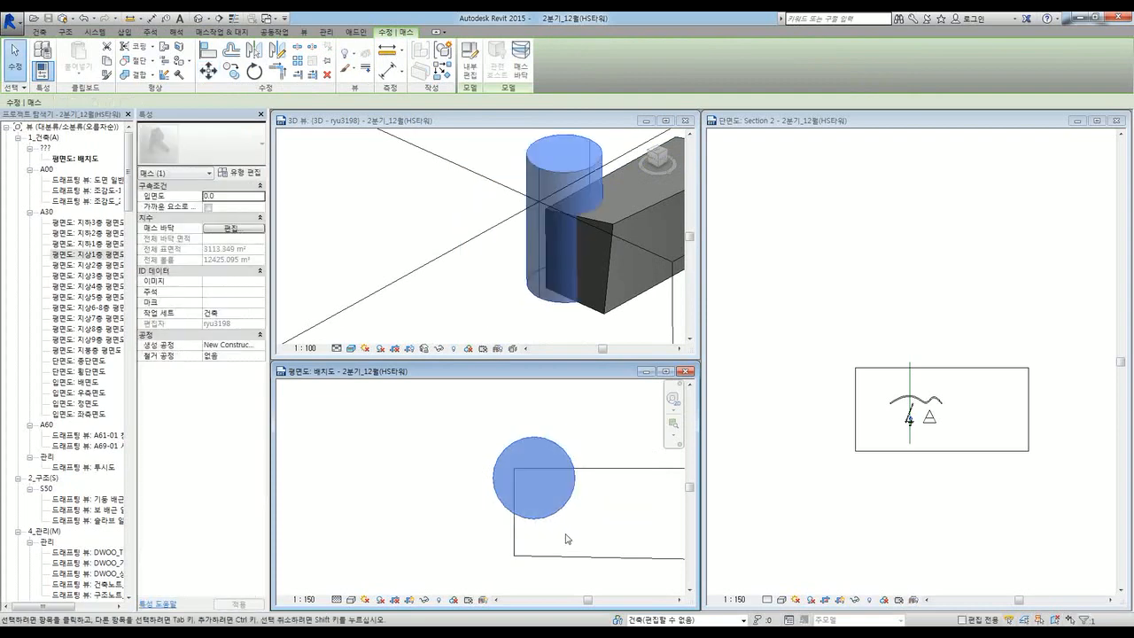
pyautogui.click(482, 304)
pyautogui.click(499, 316)
pyautogui.keyDown('shift'); pyautogui.moveTo(499, 316); pyautogui.dragTo(548, 307, button='middle'); pyautogui.keyUp('shift')
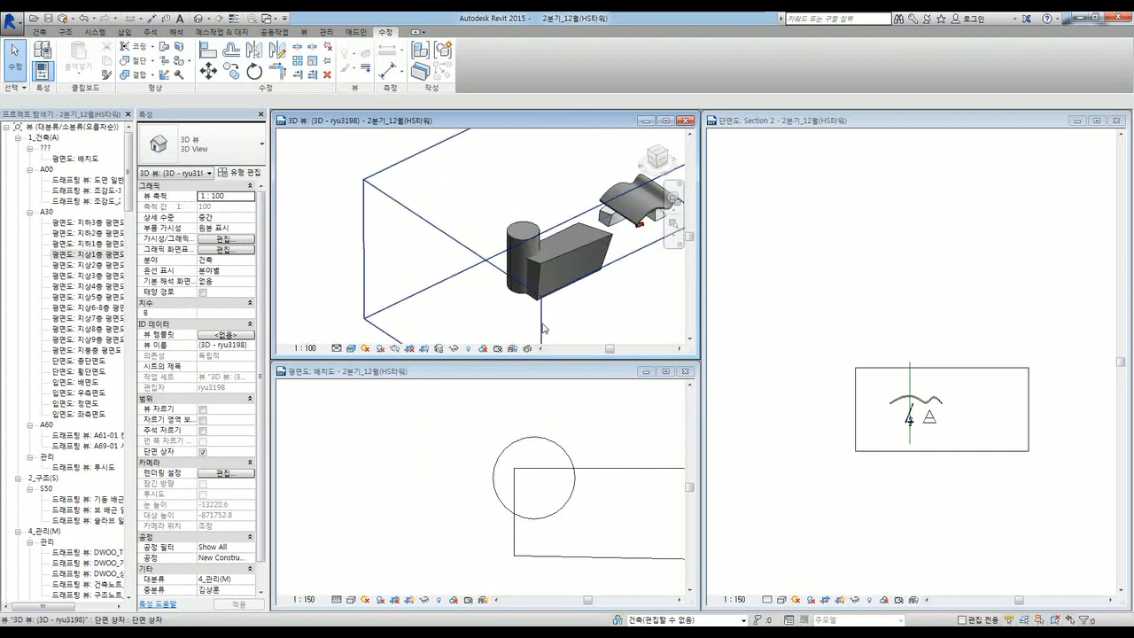
# Step: Temporarily hide the section box and orbit around the masses
pyautogui.click(542, 326)
pyautogui.press('h')
pyautogui.press('h')
pyautogui.scroll(3, 574, 267)
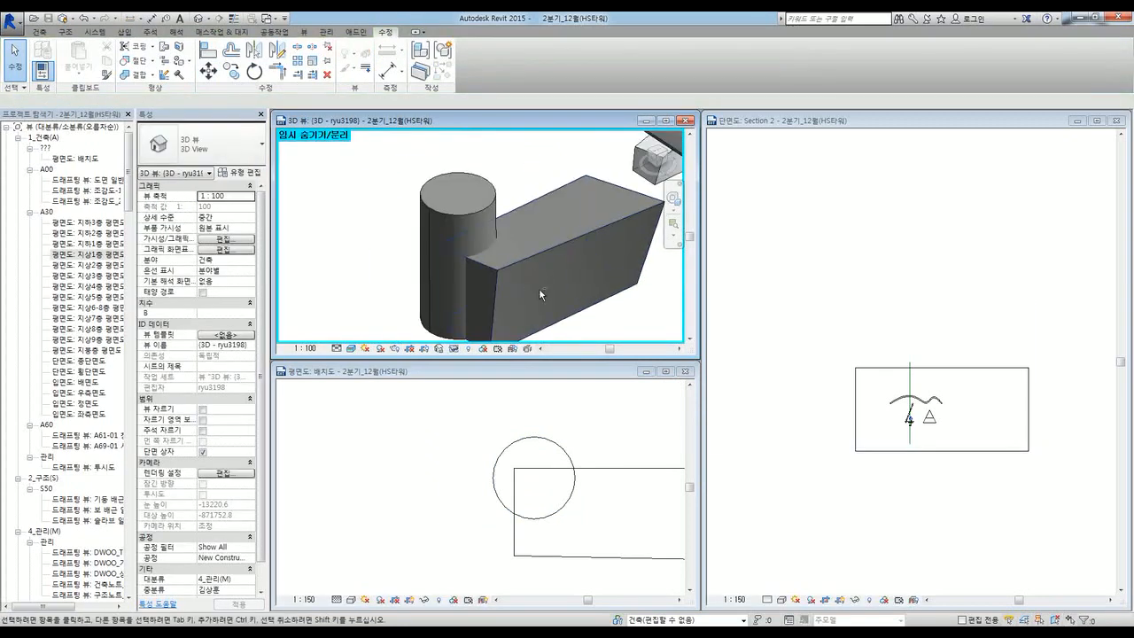
pyautogui.keyDown('shift'); pyautogui.moveTo(539, 288); pyautogui.dragTo(537, 301, button='middle'); pyautogui.keyUp('shift')
pyautogui.scroll(-2, 498, 233)
pyautogui.keyDown('shift'); pyautogui.moveTo(499, 233); pyautogui.dragTo(473, 238, button='middle'); pyautogui.keyUp('shift')
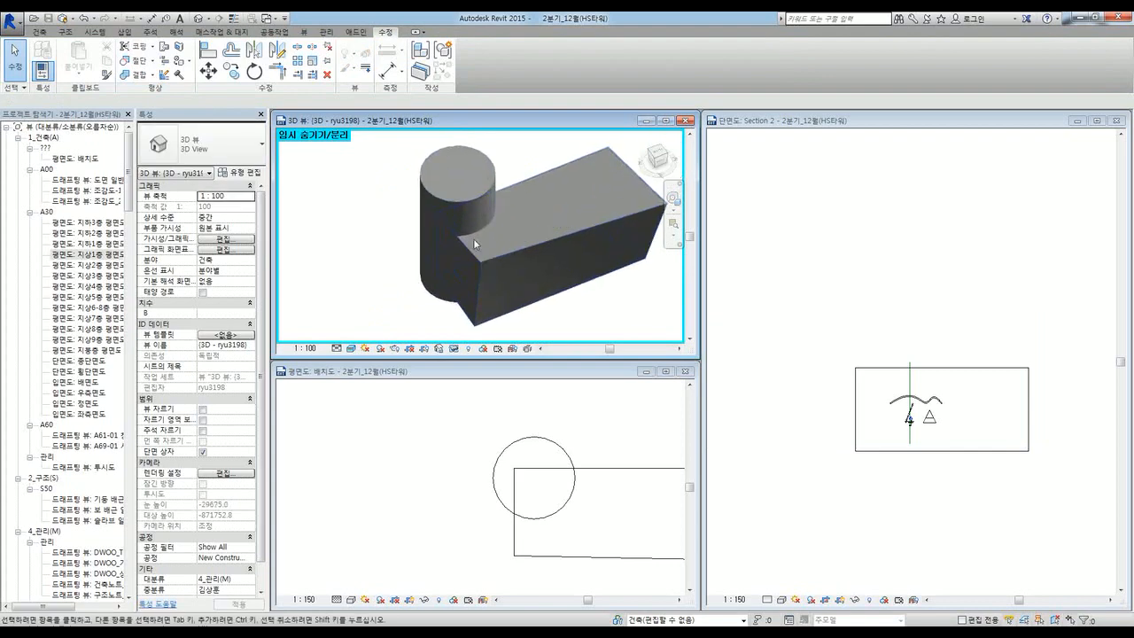
# Step: Select the cylinder and box masses and look at the geometry joining options
pyautogui.click(451, 204)
pyautogui.click(518, 183)
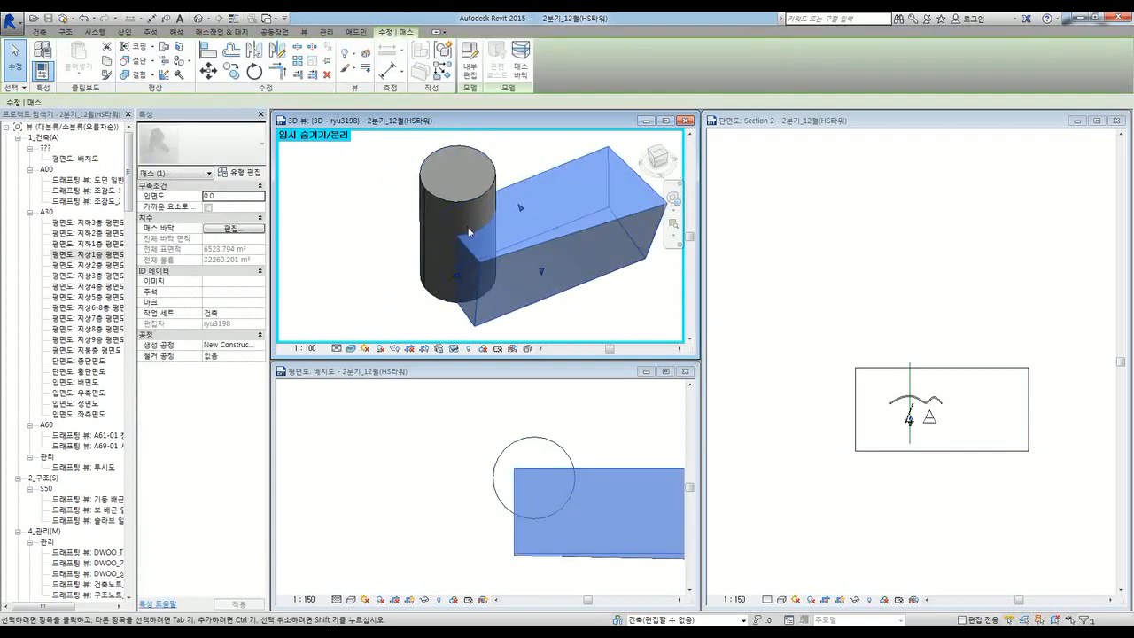
pyautogui.click(153, 76)
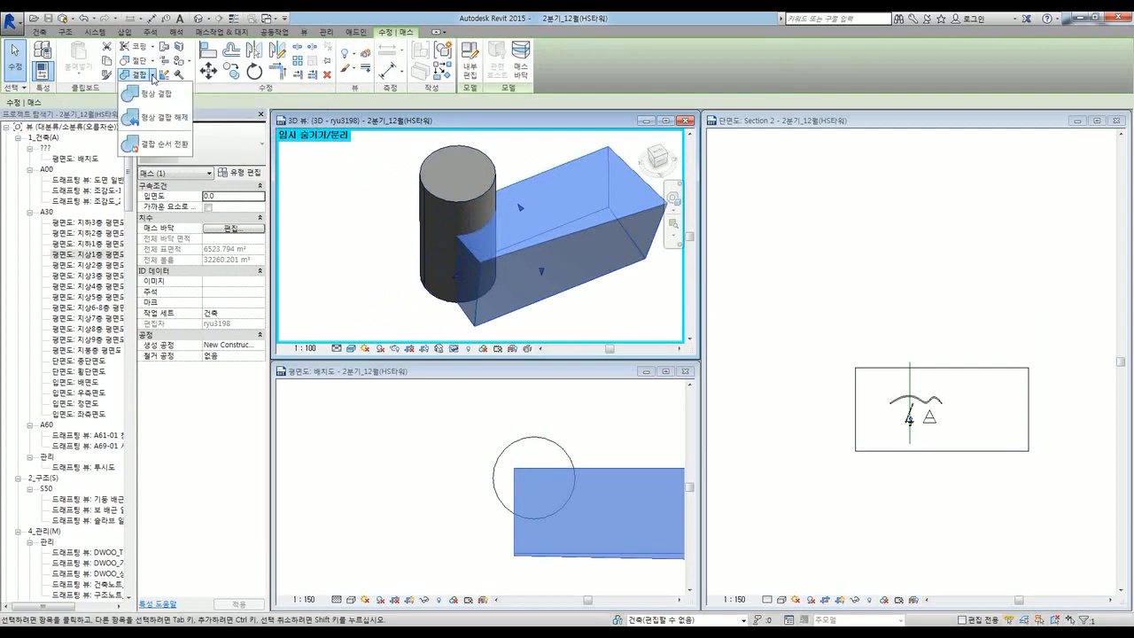
pyautogui.click(386, 324)
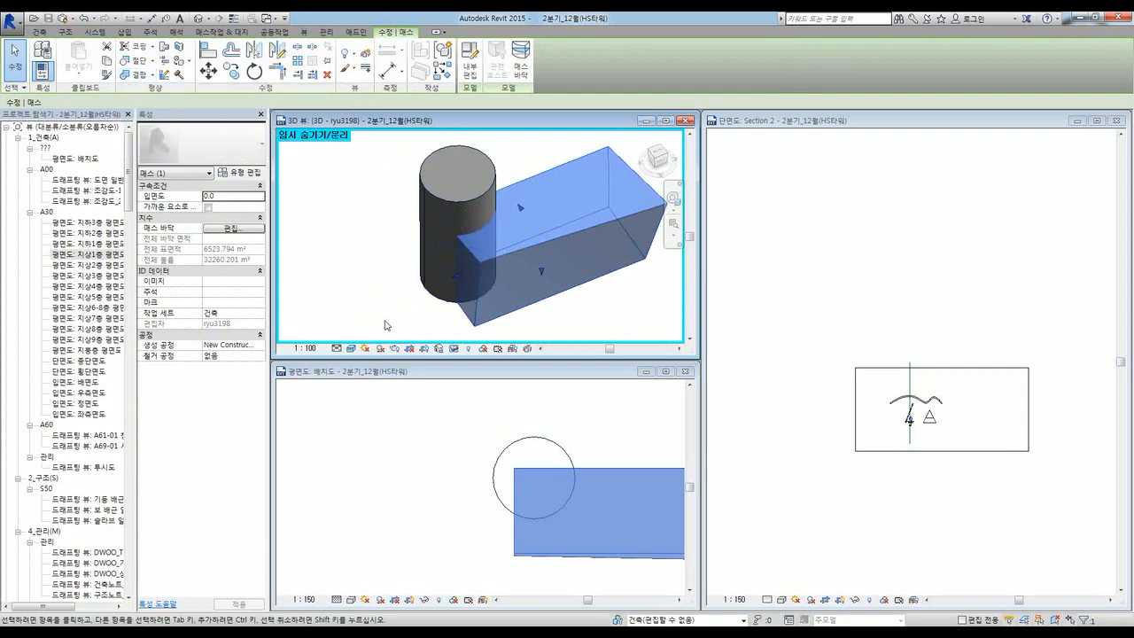
pyautogui.scroll(-2, 465, 290)
pyautogui.keyDown('shift'); pyautogui.moveTo(464, 290); pyautogui.dragTo(499, 299, button='middle'); pyautogui.keyUp('shift')
pyautogui.click(547, 316)
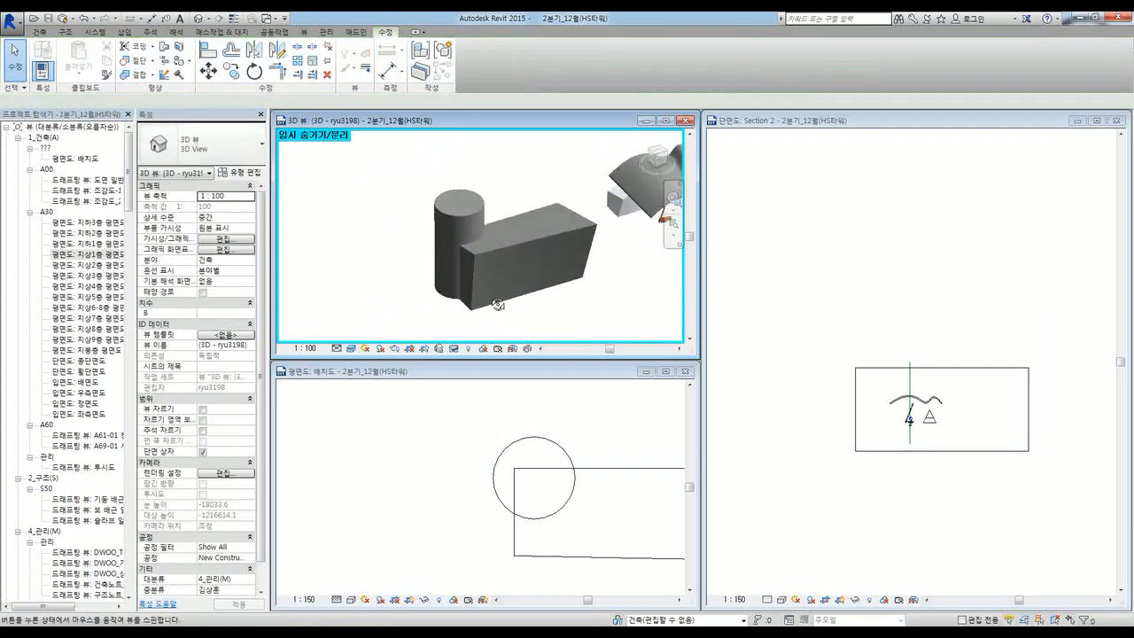
# Step: Join Geometry between the cylinder and the box mass
pyautogui.click(153, 75)
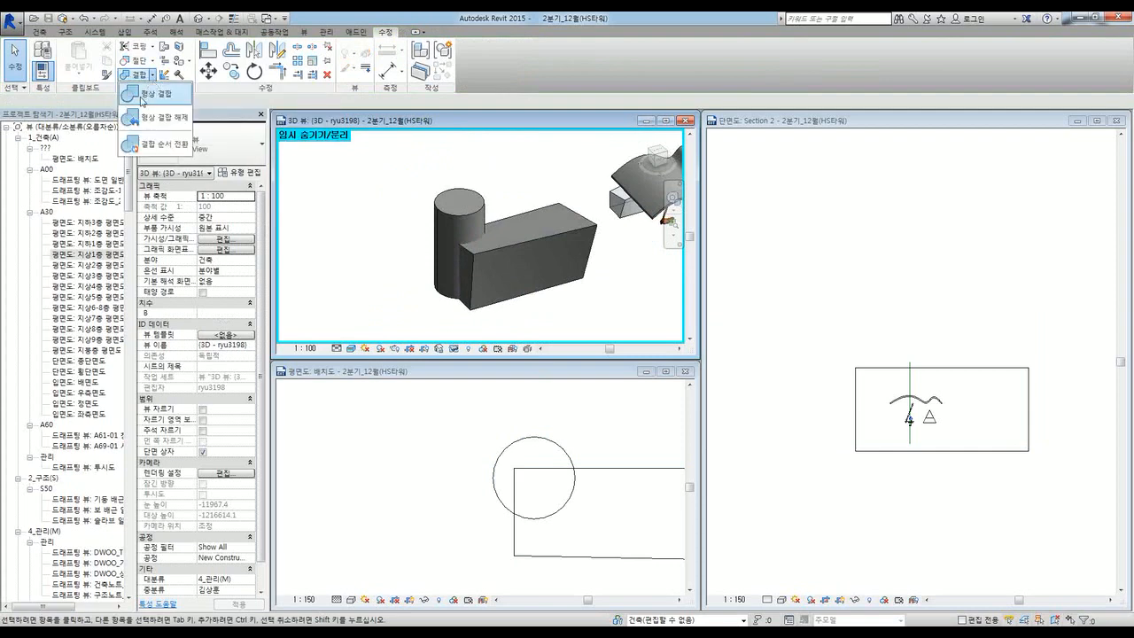
pyautogui.click(165, 91)
pyautogui.click(487, 219)
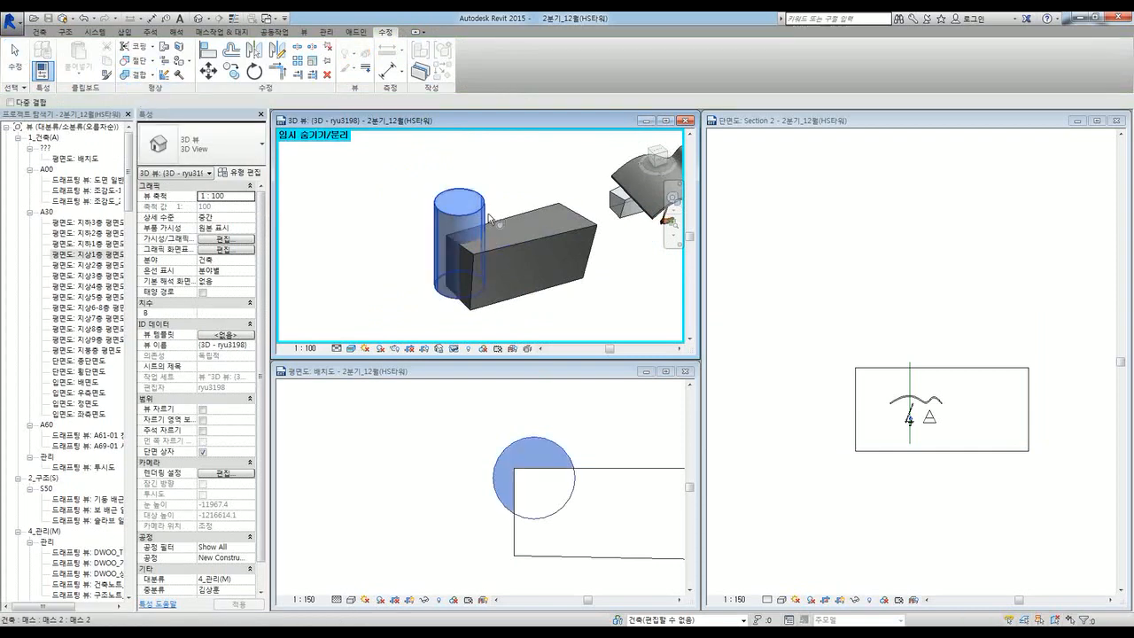
pyautogui.click(527, 243)
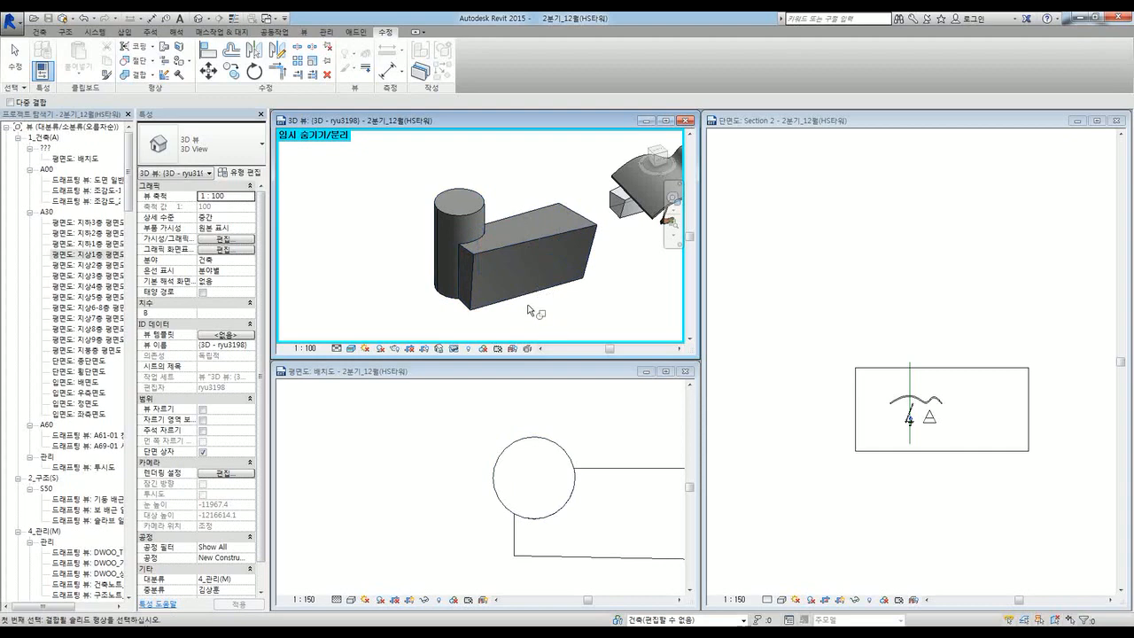
pyautogui.keyDown('shift'); pyautogui.moveTo(528, 310); pyautogui.dragTo(500, 279, button='middle'); pyautogui.keyUp('shift')
pyautogui.press('Escape')
# Step: Switch the join order and rejoin the box mass onto the cylinder
pyautogui.click(481, 247)
pyautogui.click(579, 258)
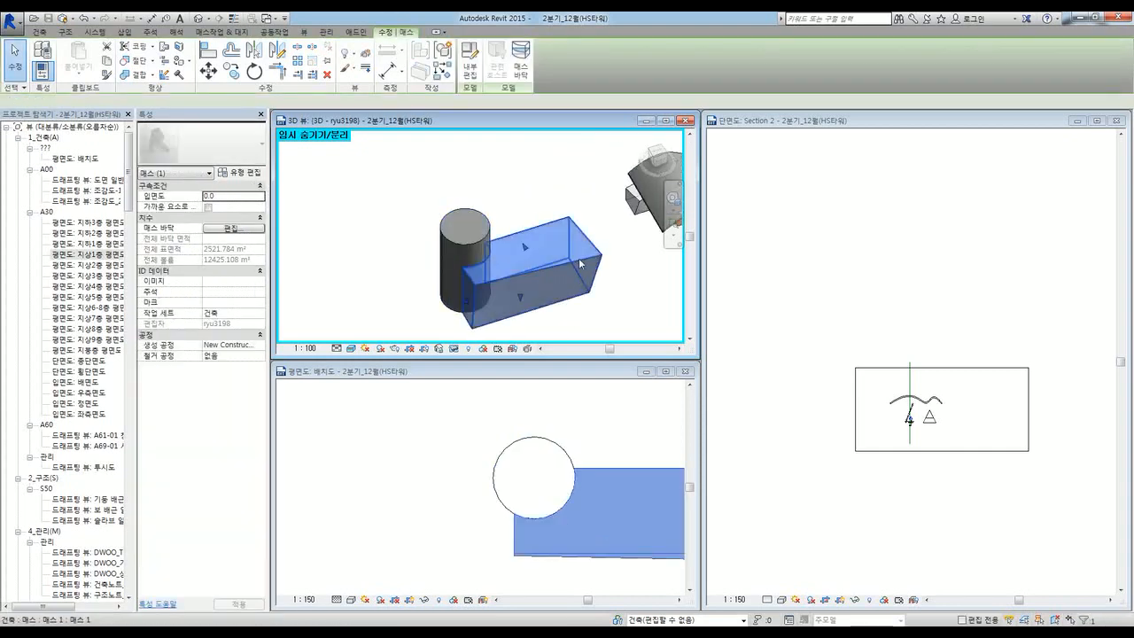
pyautogui.click(594, 322)
pyautogui.moveTo(568, 322); pyautogui.dragTo(574, 304, button='middle')
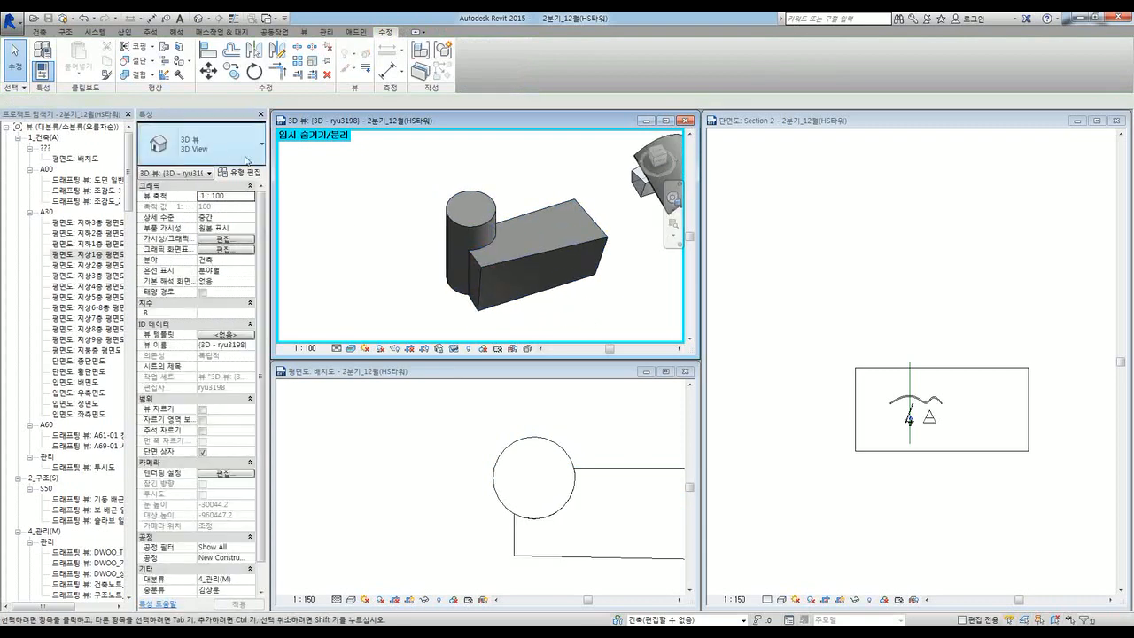
pyautogui.click(151, 76)
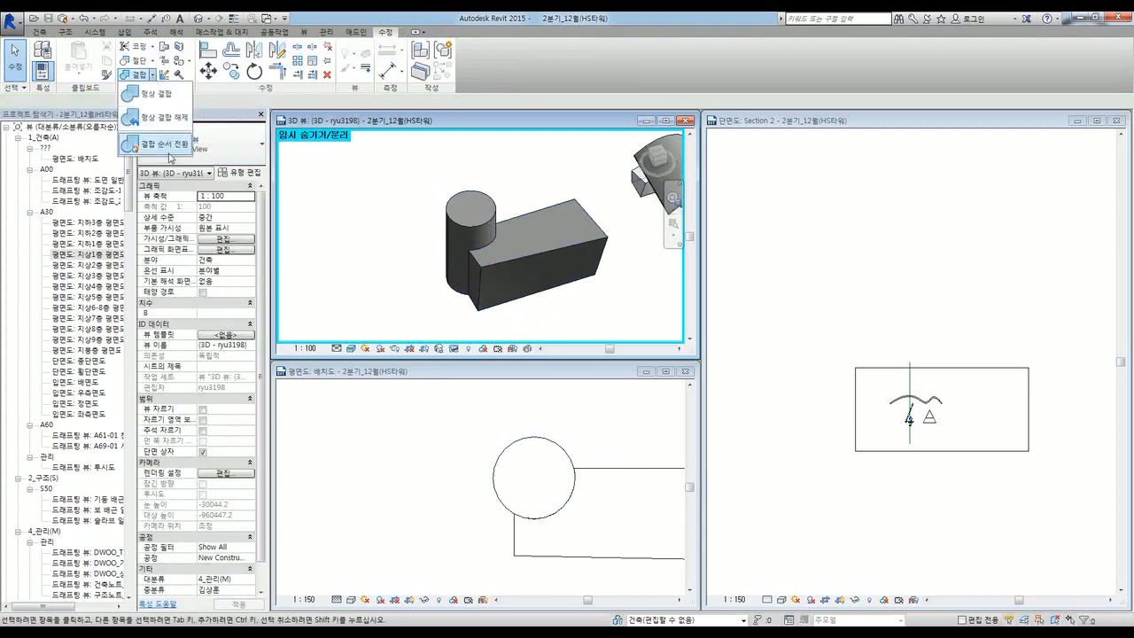
pyautogui.click(159, 142)
pyautogui.click(481, 233)
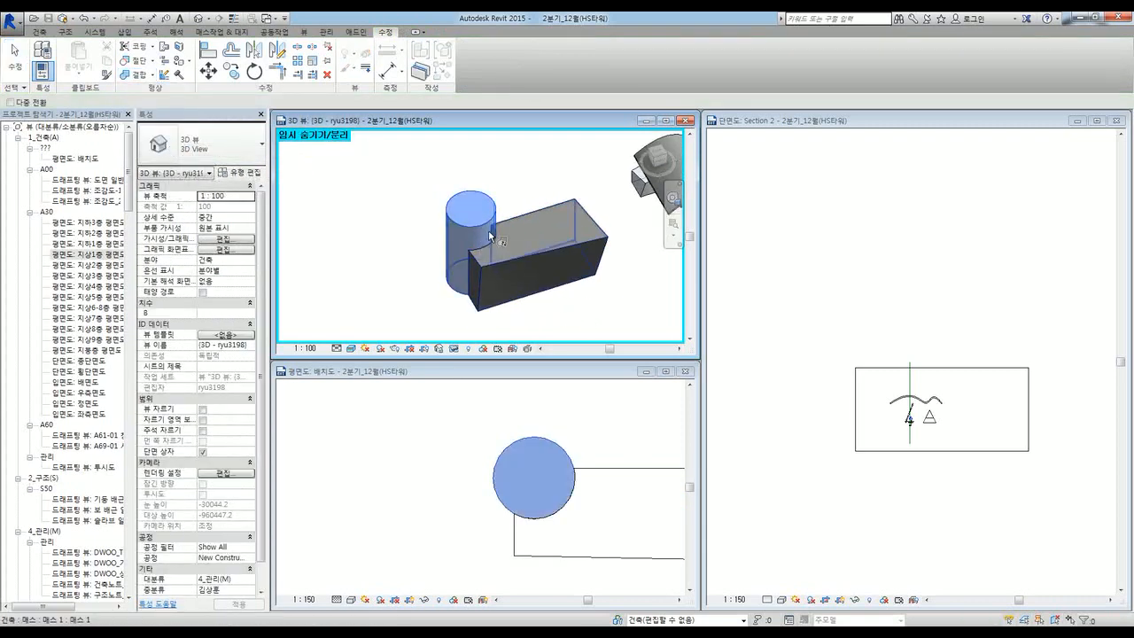
pyautogui.click(509, 261)
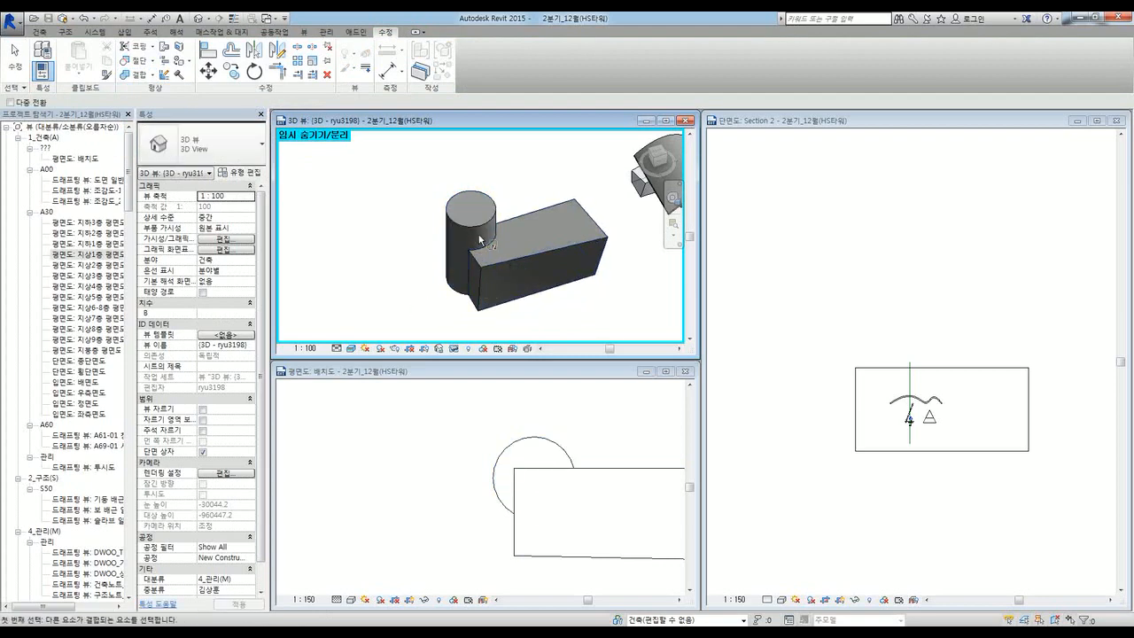
pyautogui.press('Escape')
# Step: Select the joined masses and orbit to check the combined form
pyautogui.click(478, 267)
pyautogui.press('Escape')
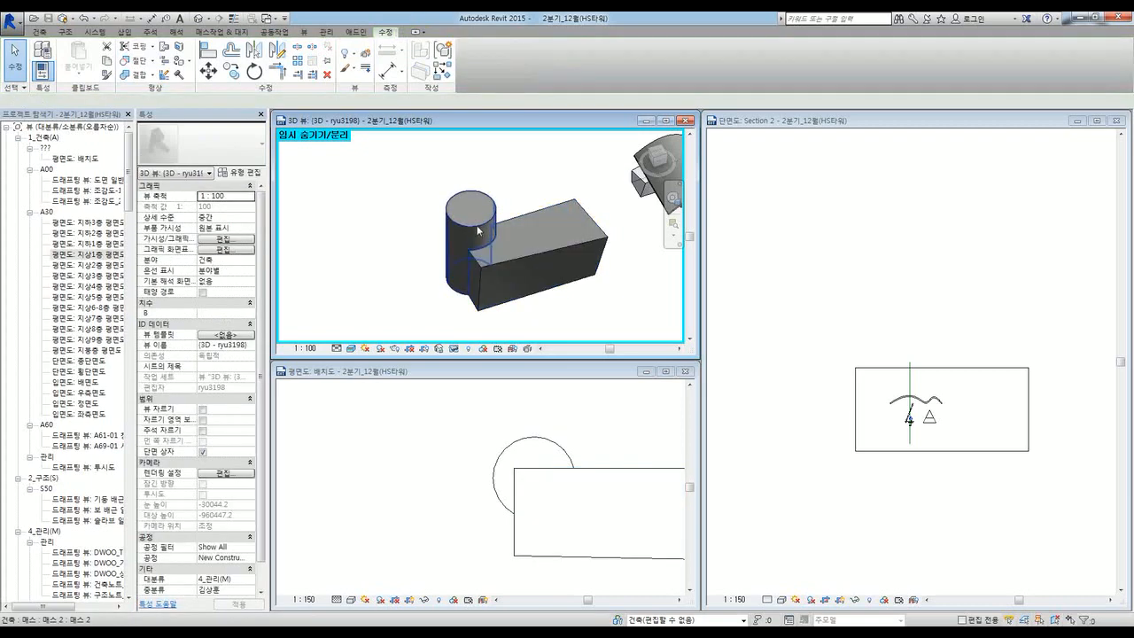
pyautogui.click(478, 230)
pyautogui.keyDown('shift'); pyautogui.moveTo(478, 230); pyautogui.dragTo(503, 240, button='middle'); pyautogui.keyUp('shift')
pyautogui.scroll(4, 509, 247)
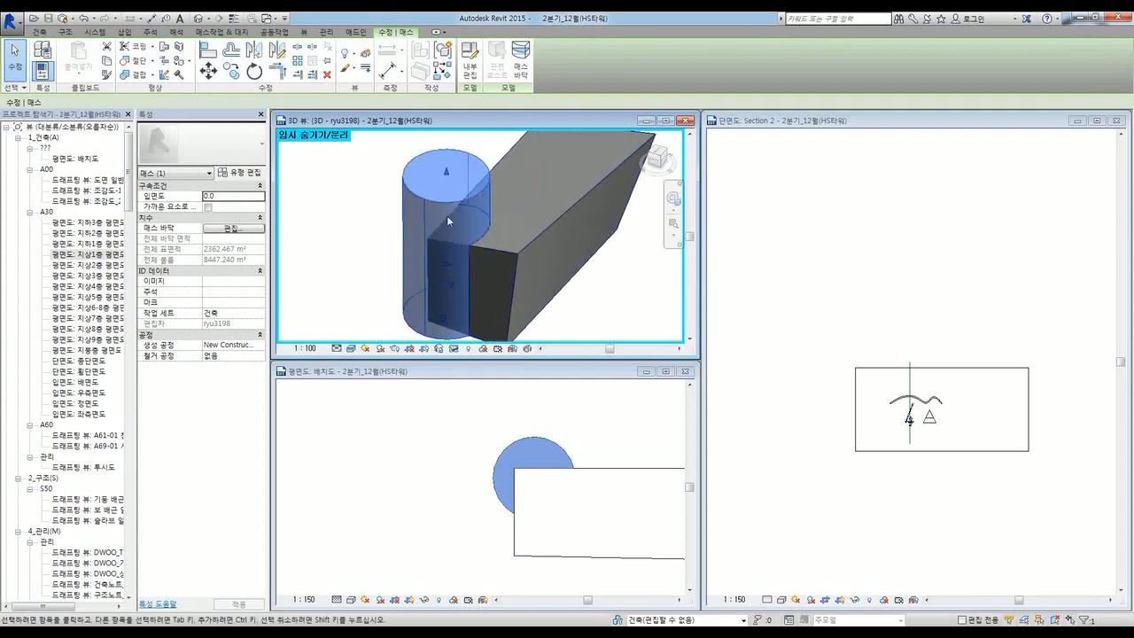
pyautogui.keyDown('shift'); pyautogui.moveTo(446, 215); pyautogui.dragTo(518, 278, button='middle'); pyautogui.keyUp('shift')
pyautogui.click(506, 320)
pyautogui.scroll(-2, 507, 321)
pyautogui.click(153, 75)
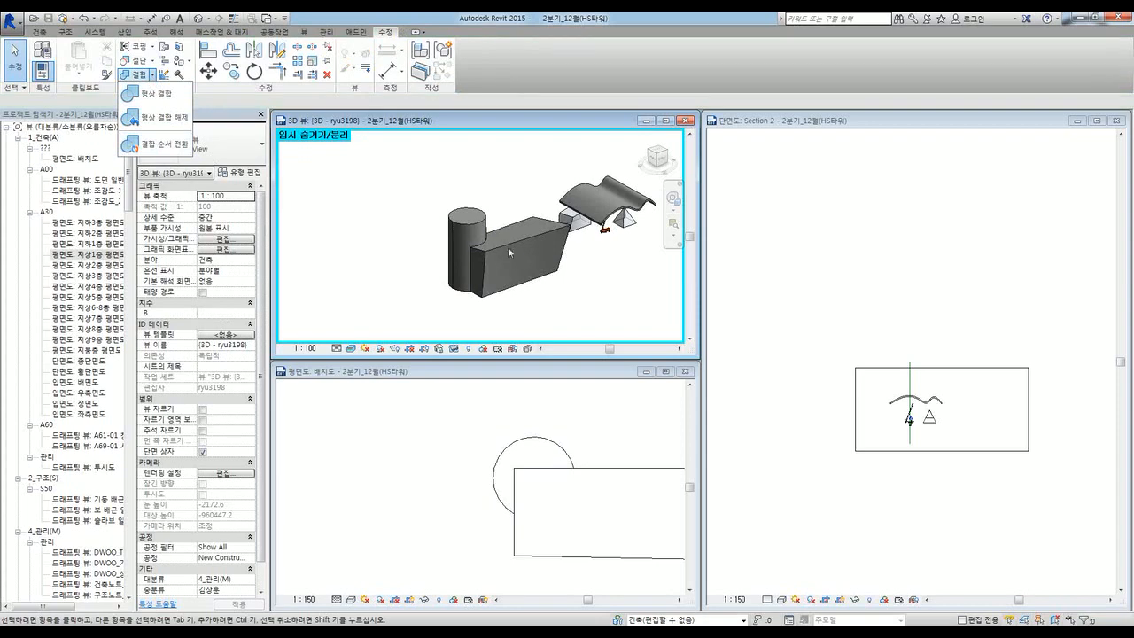
pyautogui.click(530, 308)
pyautogui.moveTo(528, 310)
pyautogui.keyDown('shift'); pyautogui.mouseDown(button='middle')
pyautogui.moveTo(557, 302)
pyautogui.moveTo(559, 325)
pyautogui.moveTo(488, 314)
pyautogui.moveTo(520, 286)
pyautogui.moveTo(524, 240)
pyautogui.moveTo(506, 300)
pyautogui.moveTo(514, 308)
pyautogui.mouseUp(button='middle'); pyautogui.keyUp('shift')
pyautogui.scroll(1, 518, 294)
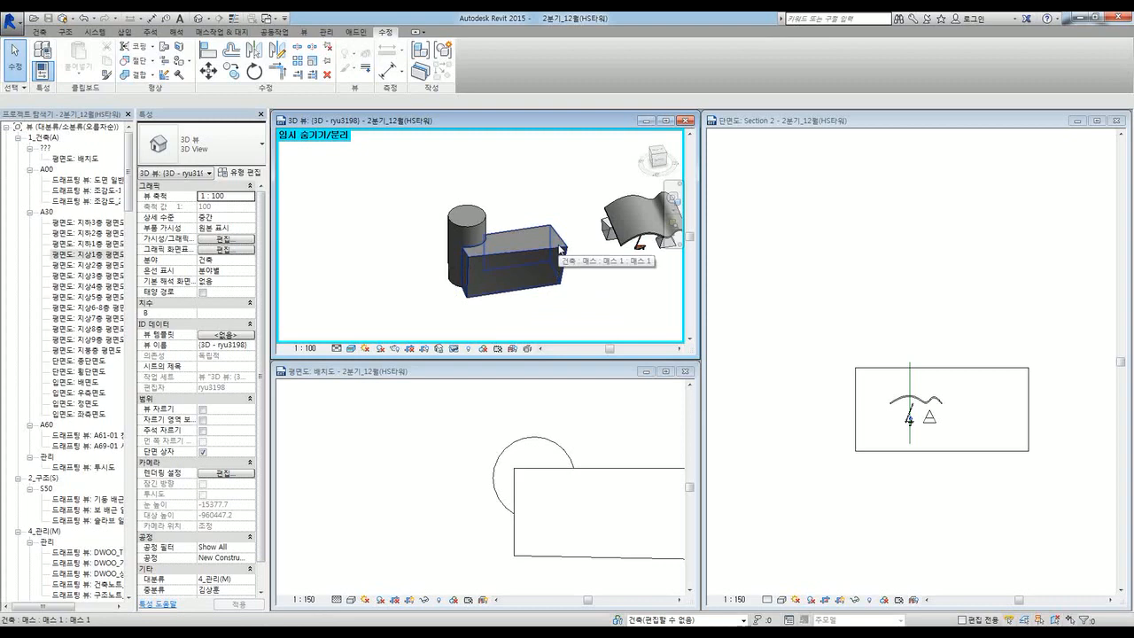
pyautogui.click(86, 265)
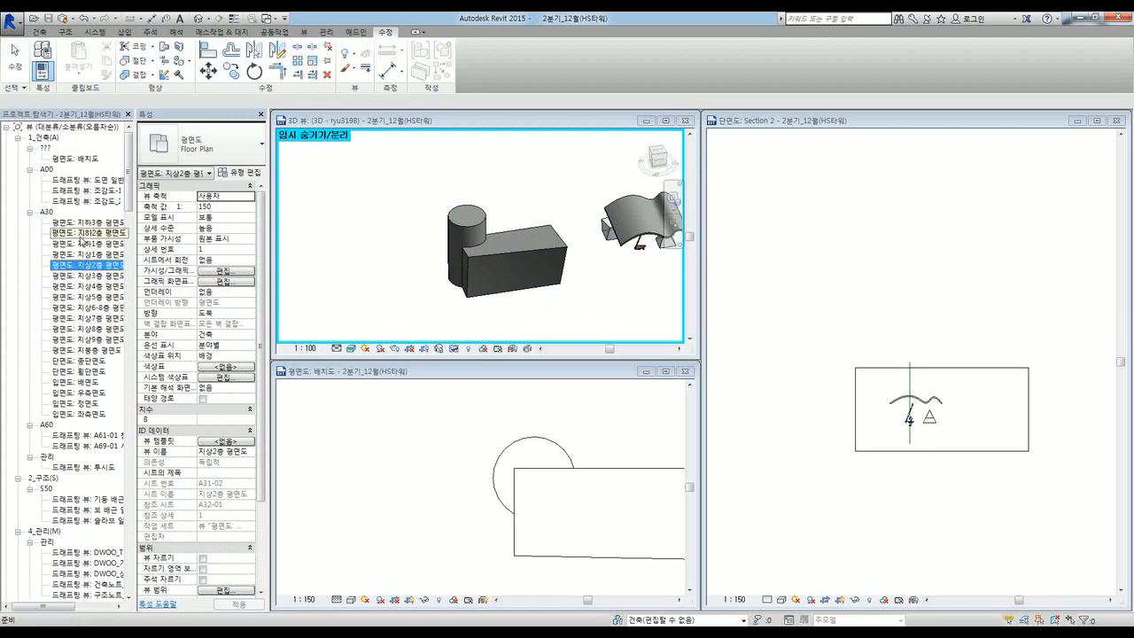
pyautogui.click(472, 288)
pyautogui.scroll(5, 523, 306)
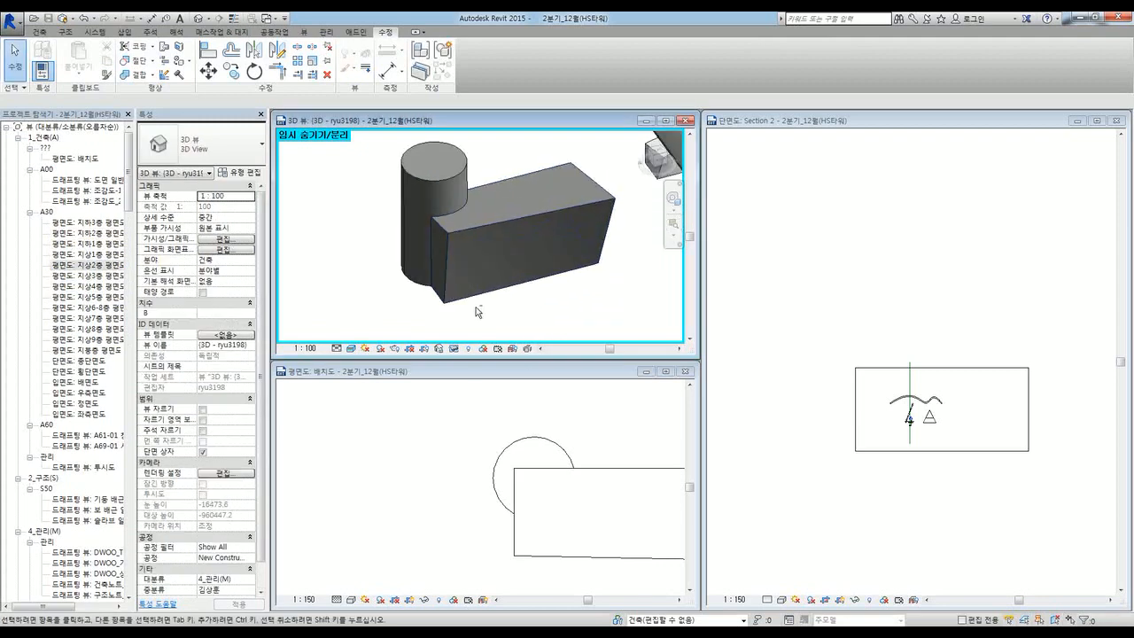
pyautogui.click(493, 295)
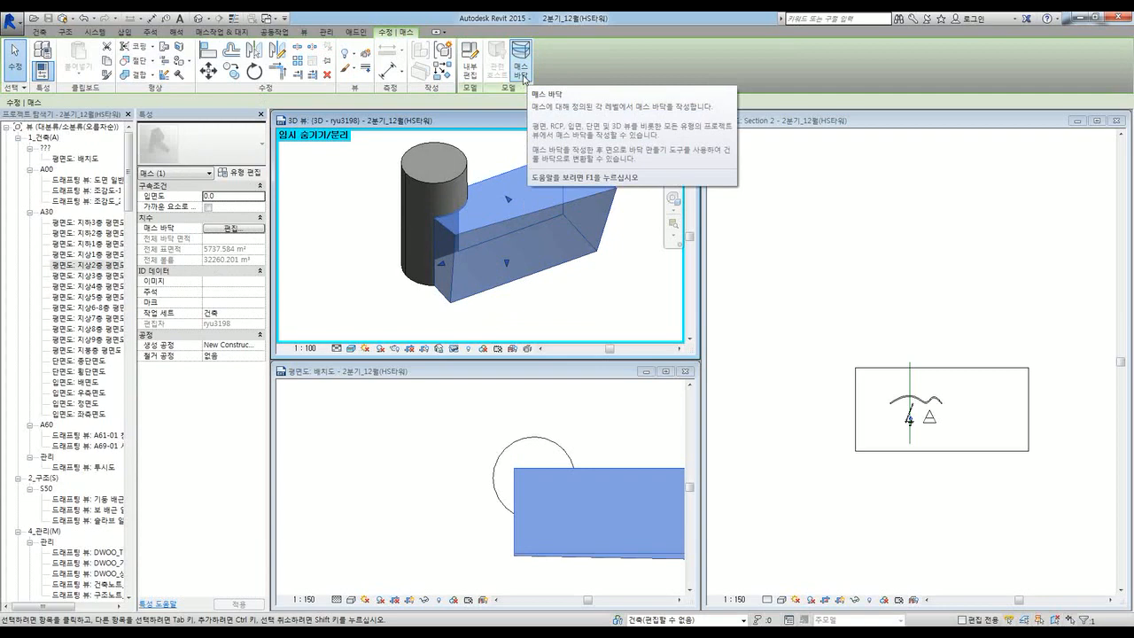
# Step: Create mass floors on the box at every level from 지붕층 to 지하3층
pyautogui.click(522, 71)
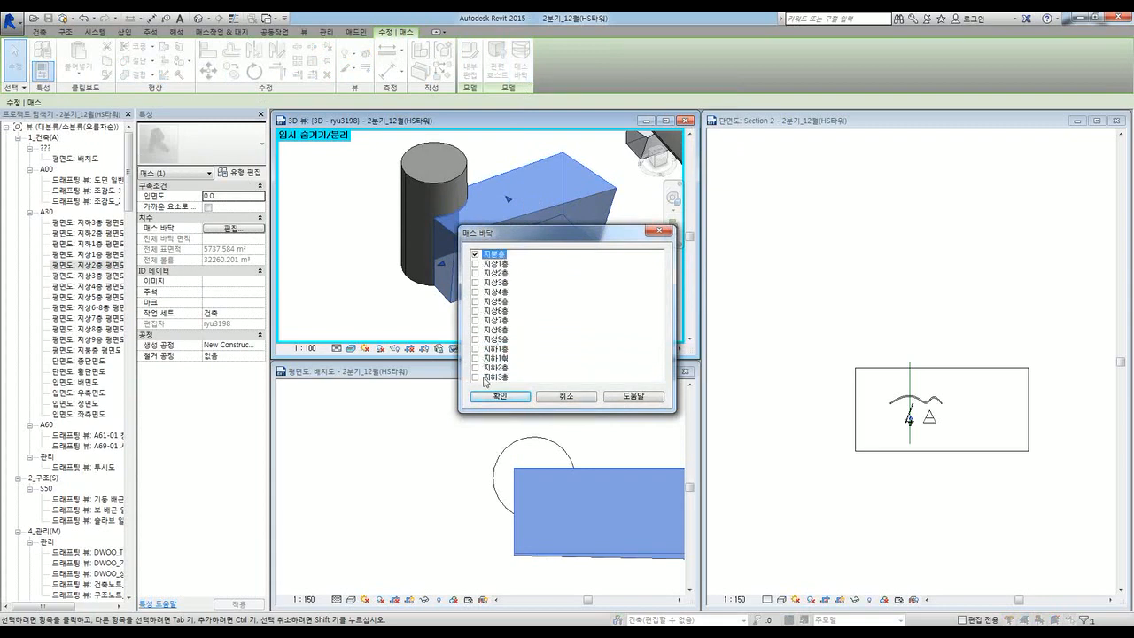
pyautogui.keyDown('shift'); pyautogui.click(478, 378); pyautogui.keyUp('shift')
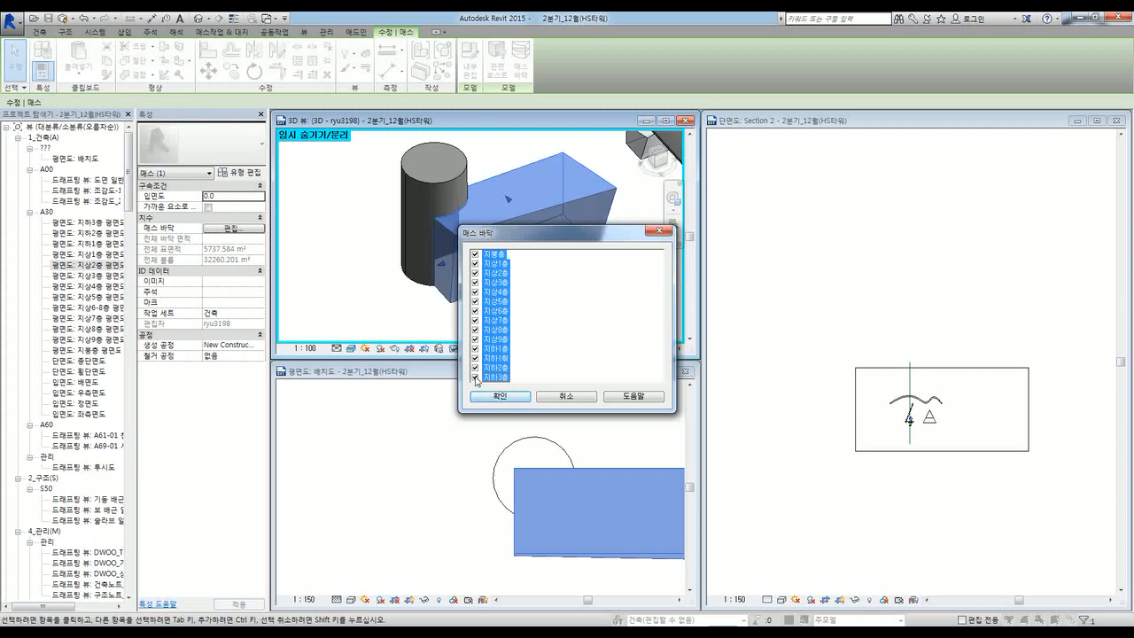
pyautogui.click(505, 396)
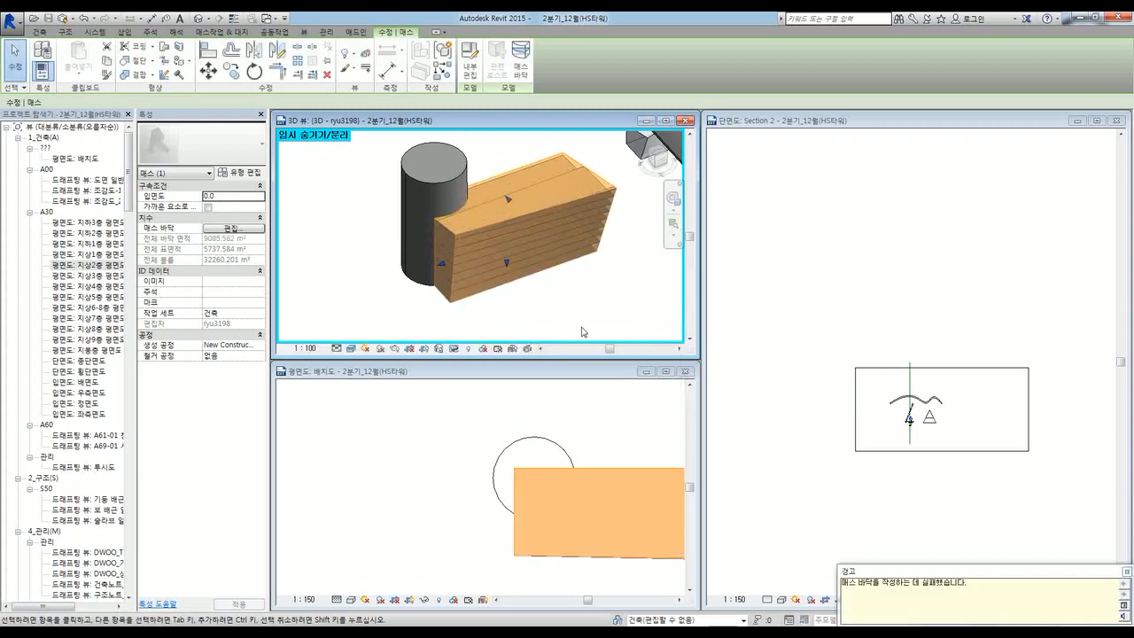
pyautogui.click(587, 326)
# Step: Inspect the 지상2층, 지상5층 and 지상8층 mass floors, then select the cylinder
pyautogui.keyDown('shift'); pyautogui.moveTo(585, 309); pyautogui.dragTo(591, 261, button='middle'); pyautogui.keyUp('shift')
pyautogui.click(591, 261)
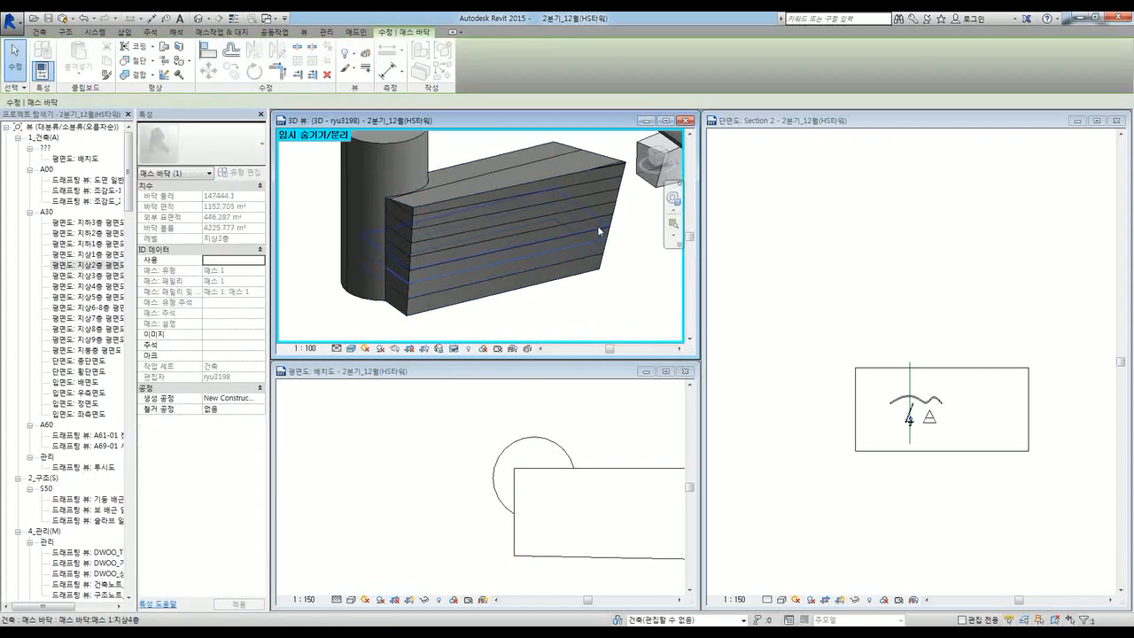
pyautogui.click(606, 214)
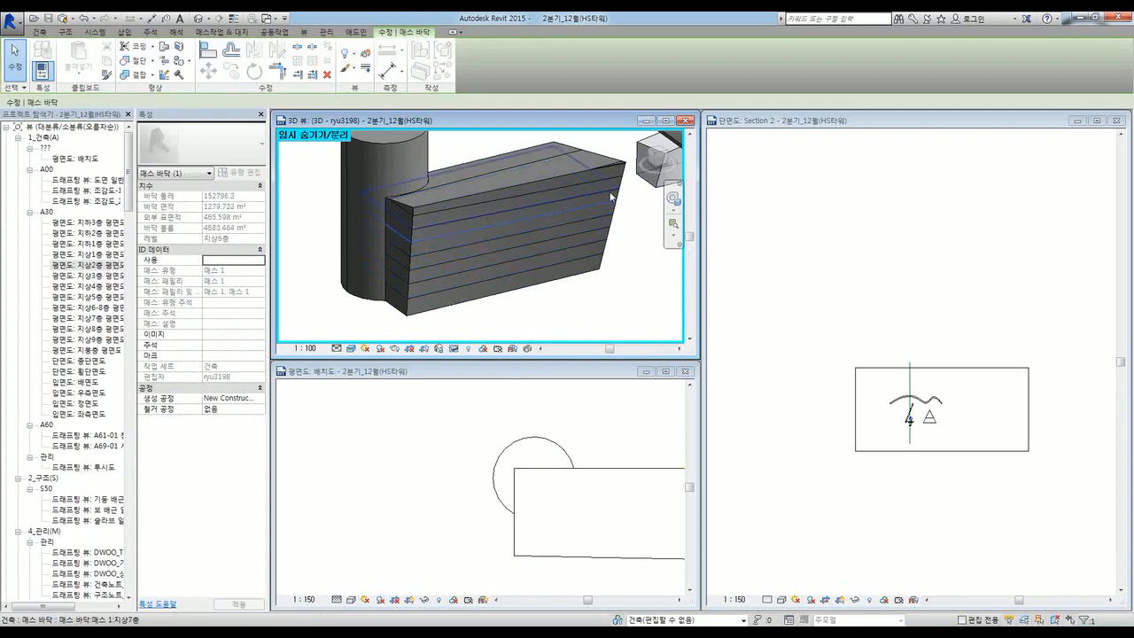
pyautogui.click(615, 181)
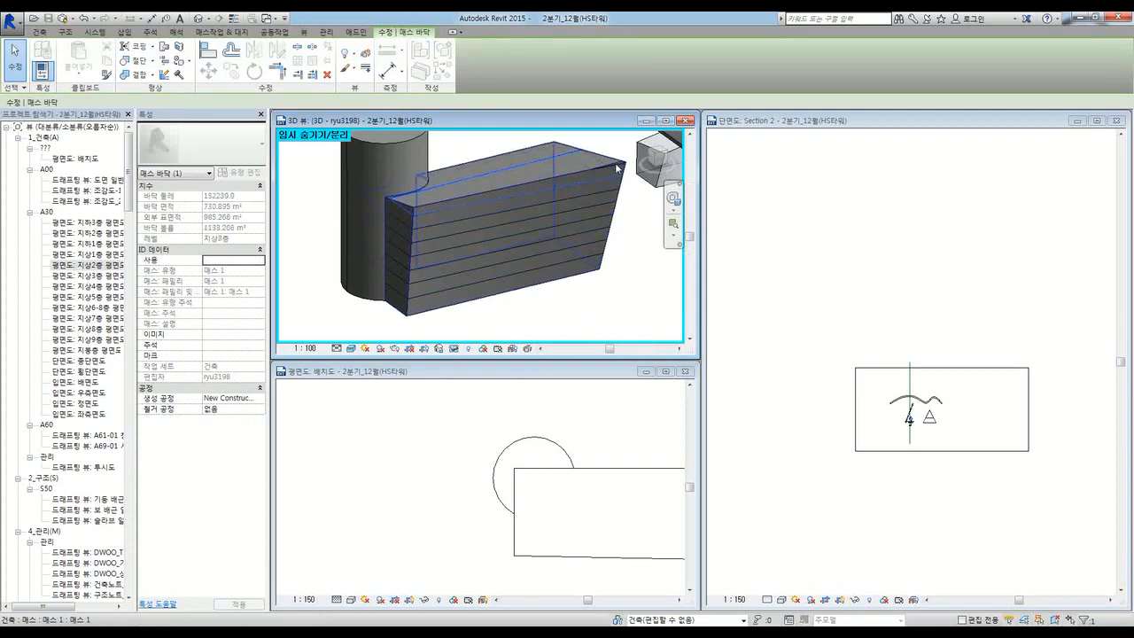
pyautogui.click(631, 301)
pyautogui.scroll(-2, 440, 257)
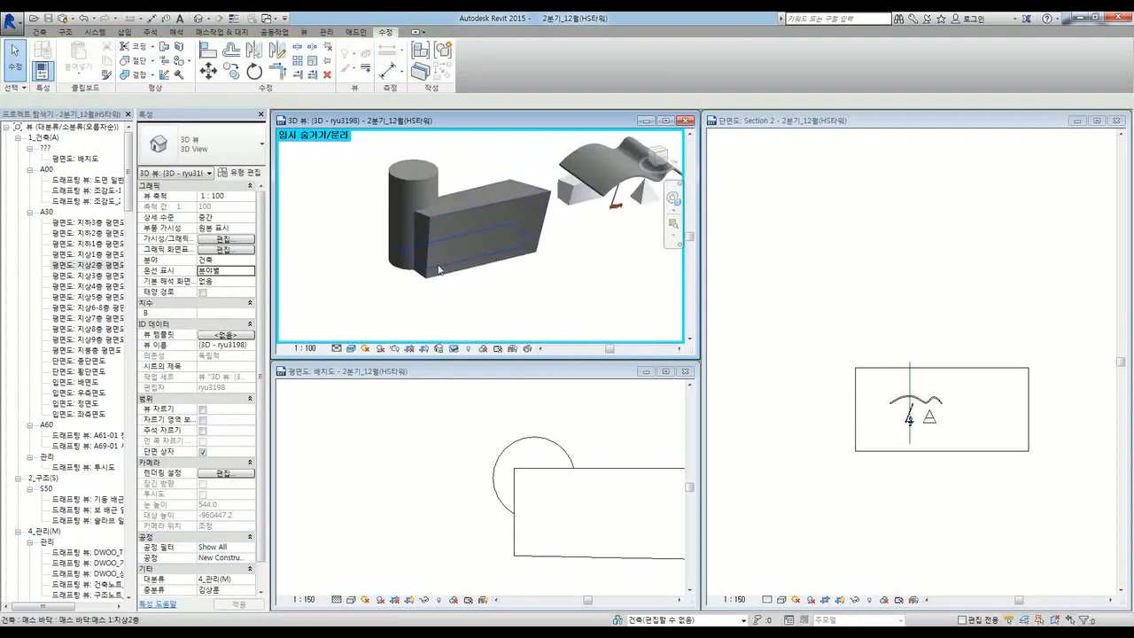
pyautogui.keyDown('shift'); pyautogui.moveTo(550, 307); pyautogui.dragTo(576, 307, button='middle'); pyautogui.keyUp('shift')
pyautogui.click(411, 206)
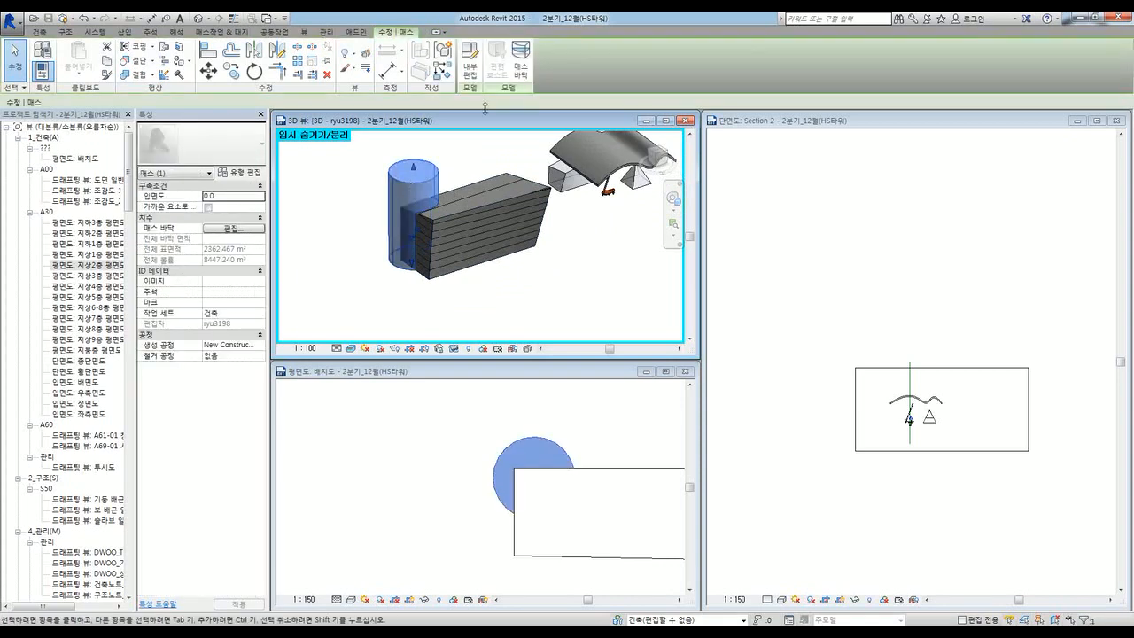
# Step: Add cylinder mass floors at all levels 지붕층 through 지하3층, then orbit to view them
pyautogui.click(530, 74)
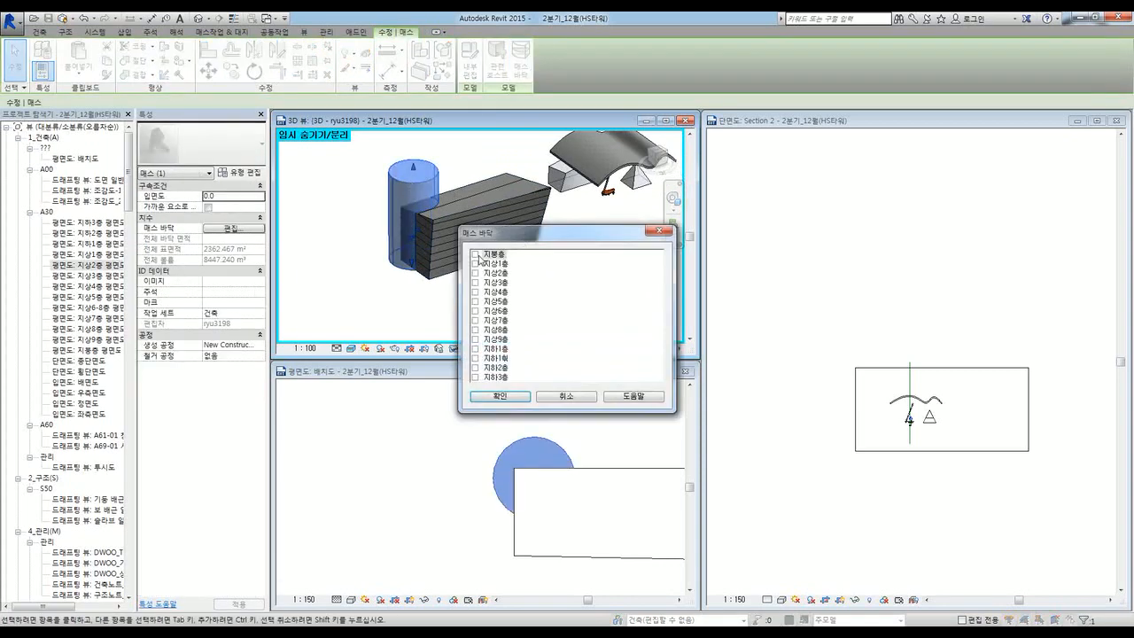
pyautogui.click(475, 254)
pyautogui.keyDown('shift'); pyautogui.click(494, 377); pyautogui.keyUp('shift')
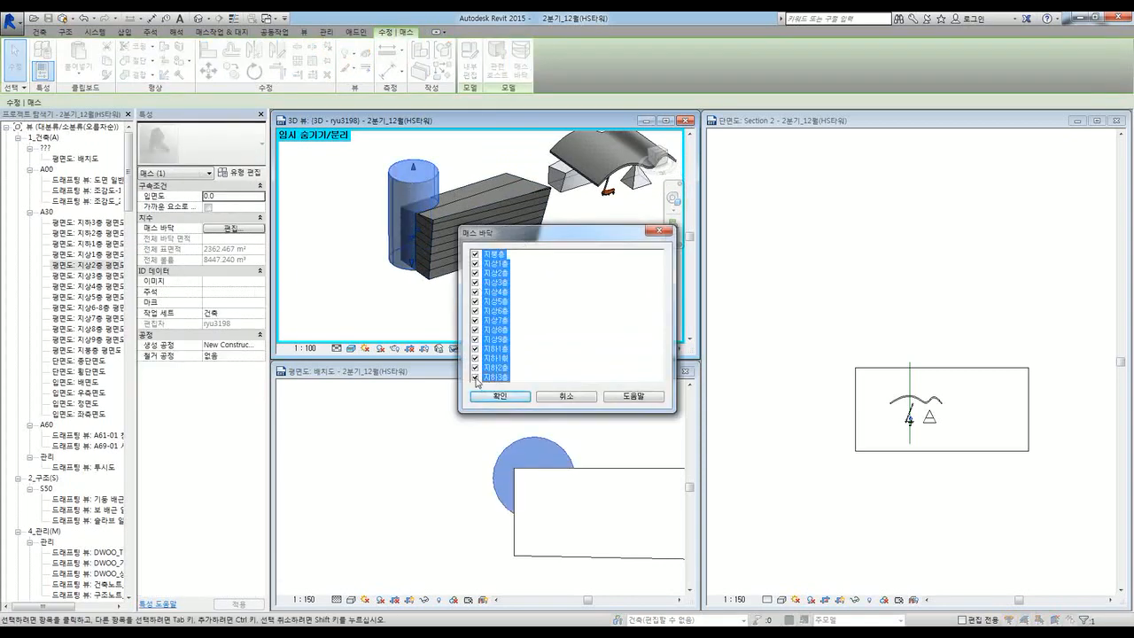
pyautogui.click(498, 396)
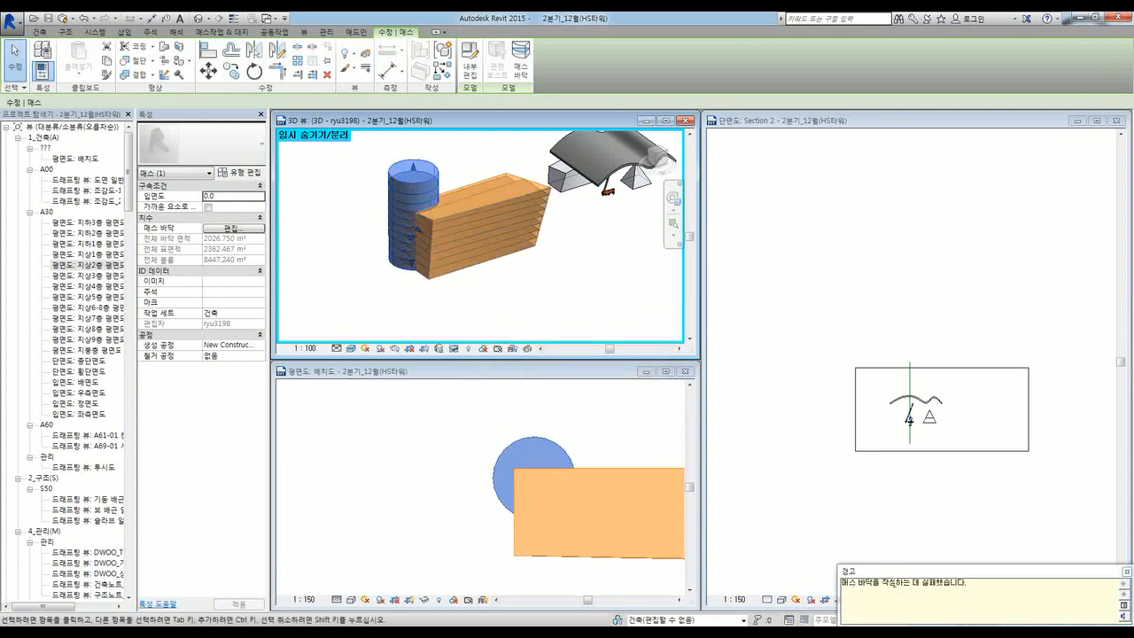
pyautogui.click(459, 290)
pyautogui.keyDown('shift'); pyautogui.moveTo(441, 306); pyautogui.dragTo(502, 279, button='middle'); pyautogui.keyUp('shift')
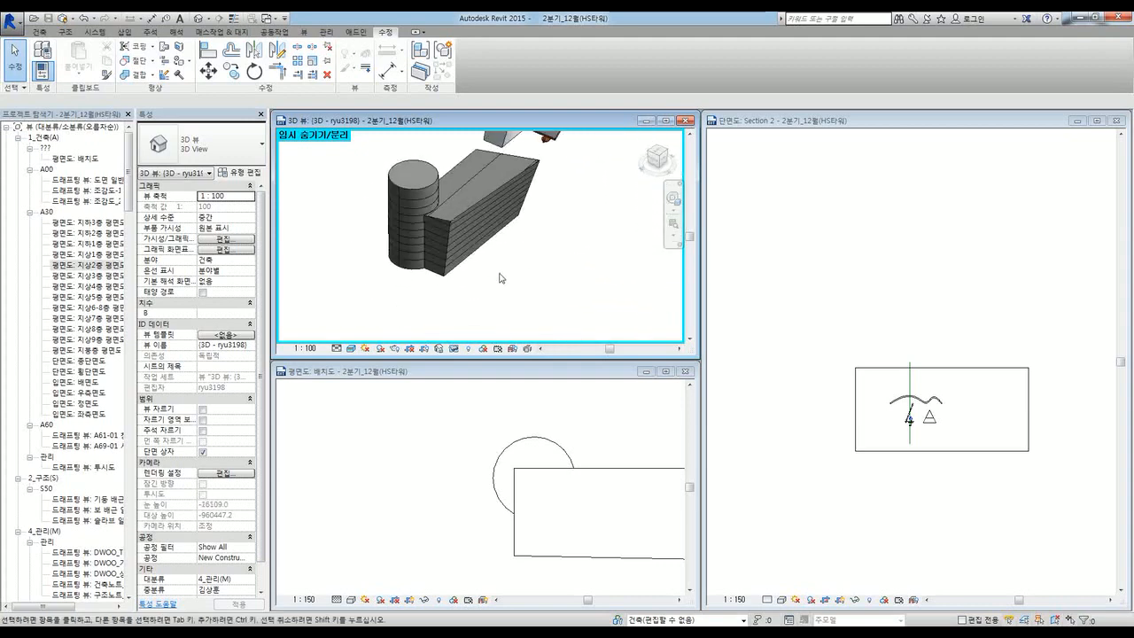
# Step: Select the cylinder mass and inspect its 지상9층 and 지상5층 mass floors
pyautogui.scroll(2, 411, 181)
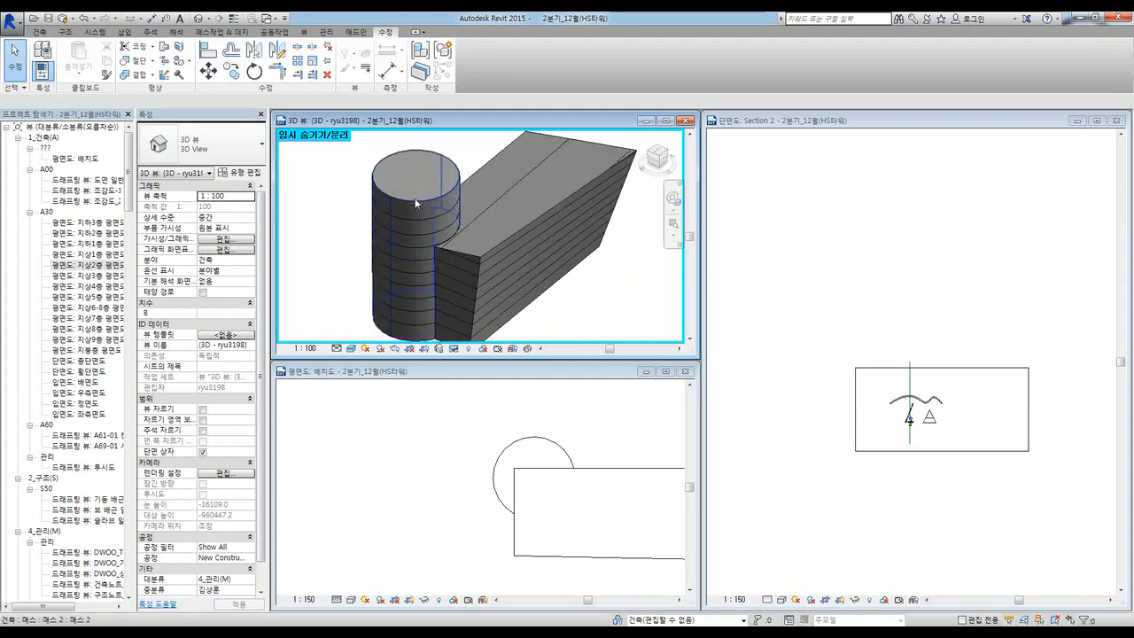
pyautogui.click(417, 206)
pyautogui.keyDown('shift'); pyautogui.moveTo(464, 265); pyautogui.dragTo(459, 227, button='middle'); pyautogui.keyUp('shift')
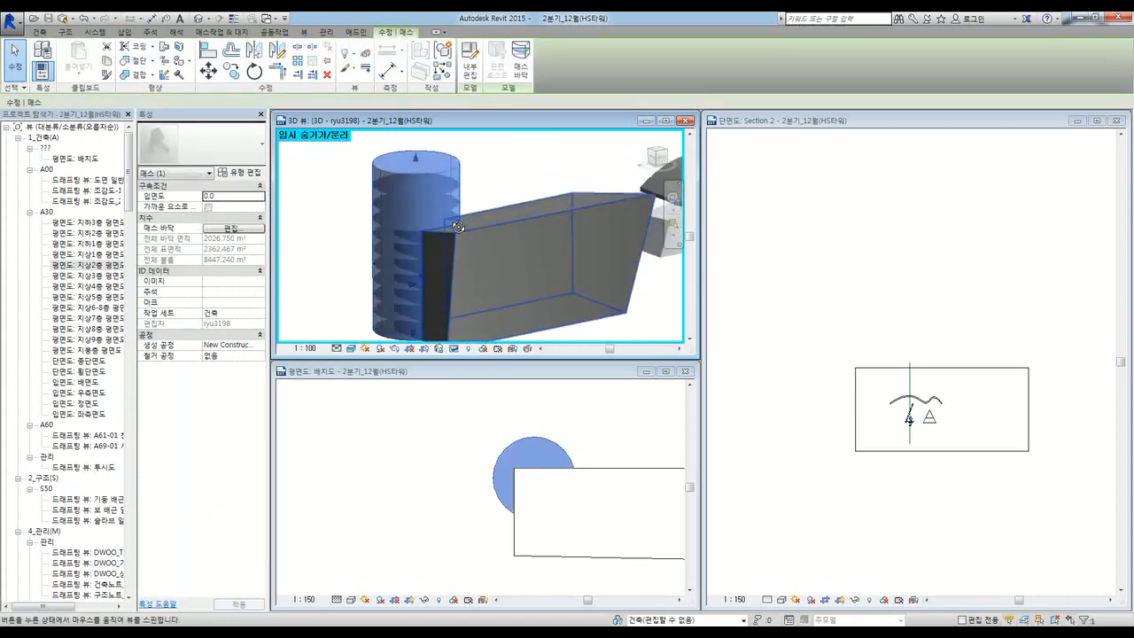
pyautogui.click(402, 243)
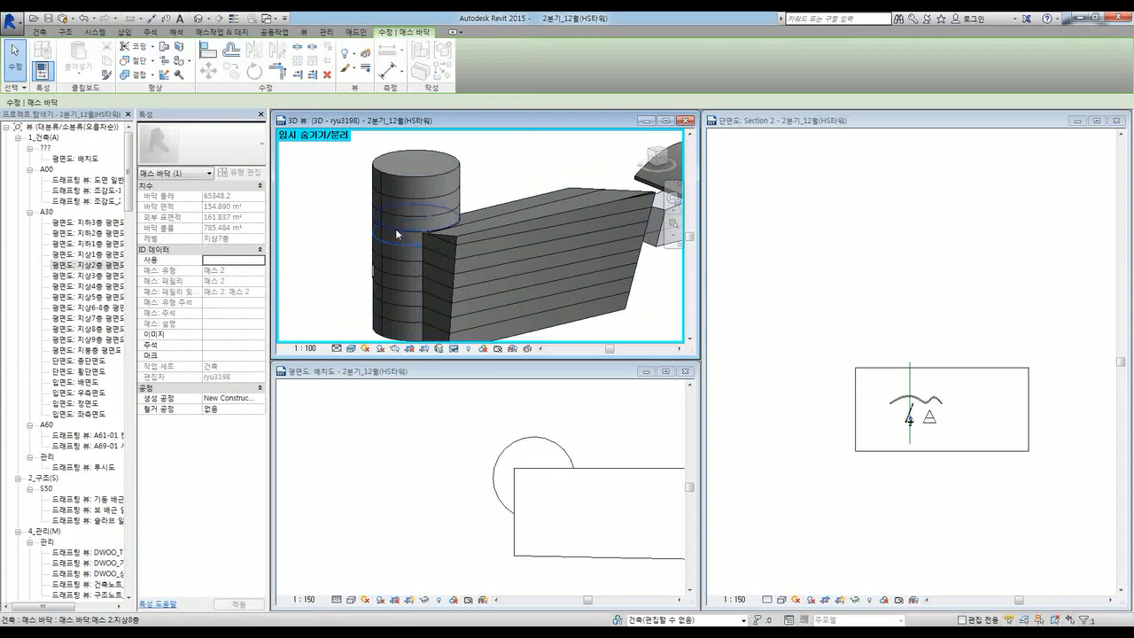
pyautogui.click(395, 229)
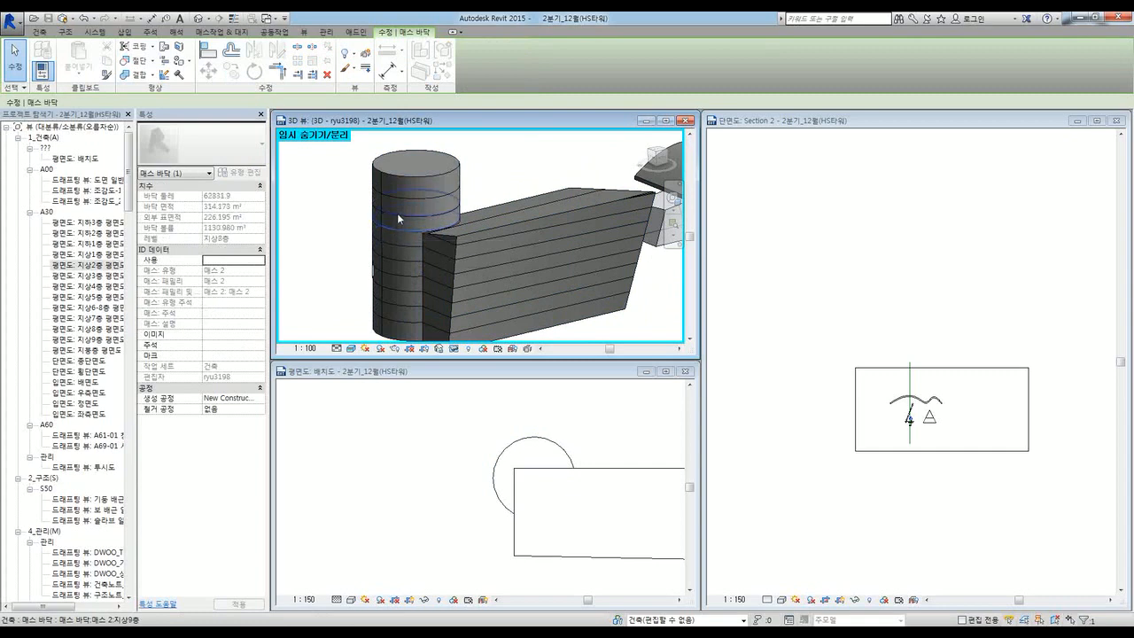
pyautogui.click(395, 272)
pyautogui.keyDown('shift'); pyautogui.moveTo(395, 272); pyautogui.dragTo(436, 321, button='middle'); pyautogui.keyUp('shift')
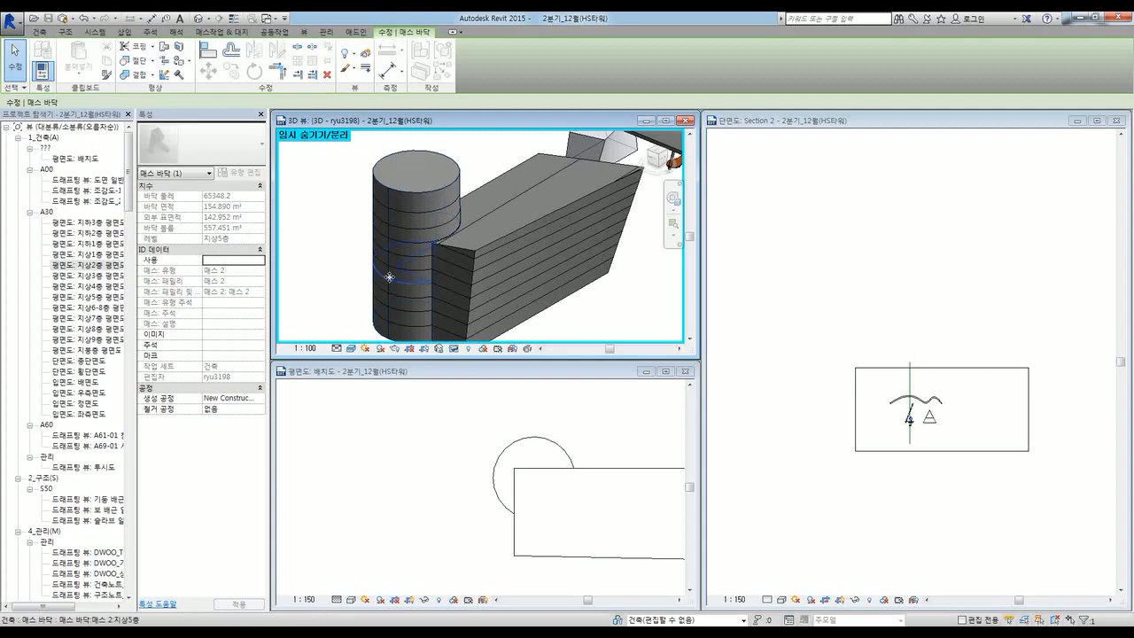
# Step: Clear the selection, adjust the orbit, and maximize the 3D view window
pyautogui.click(347, 272)
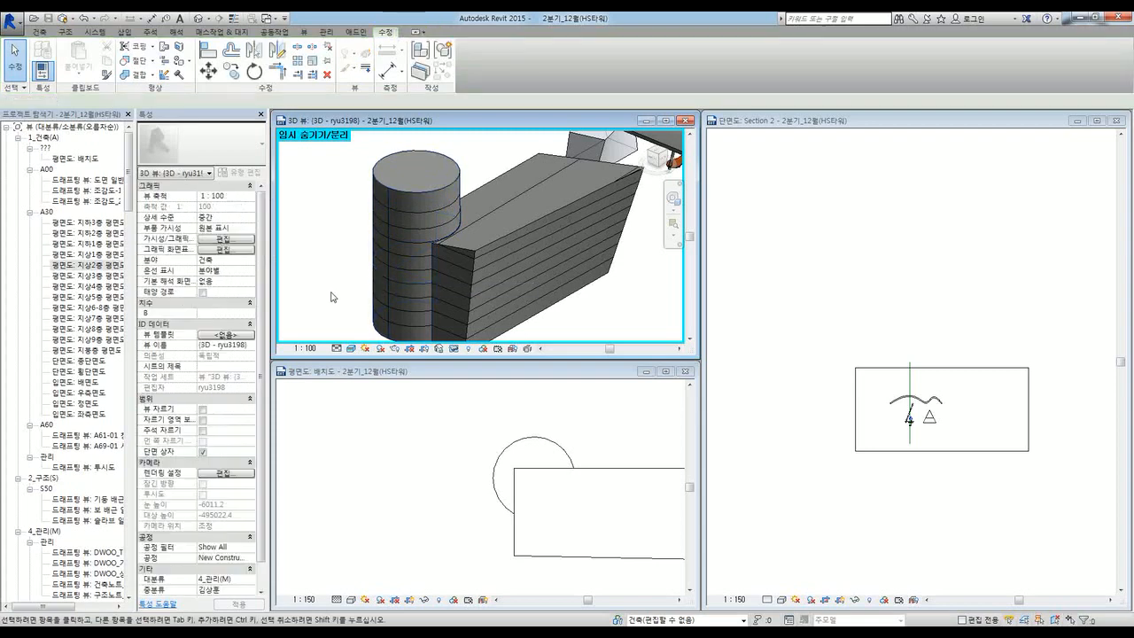
pyautogui.moveTo(350, 273)
pyautogui.keyDown('shift'); pyautogui.mouseDown(button='middle')
pyautogui.moveTo(483, 313)
pyautogui.moveTo(483, 261)
pyautogui.moveTo(470, 283)
pyautogui.moveTo(532, 288)
pyautogui.moveTo(333, 278)
pyautogui.mouseUp(button='middle'); pyautogui.keyUp('shift')
pyautogui.click(402, 229)
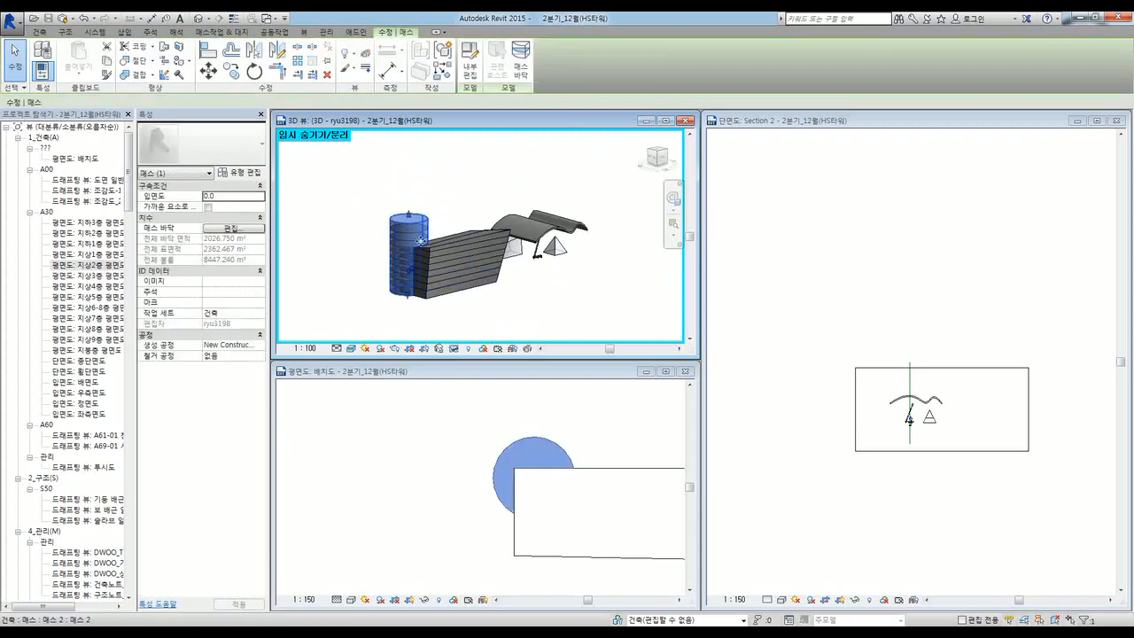
pyautogui.click(474, 309)
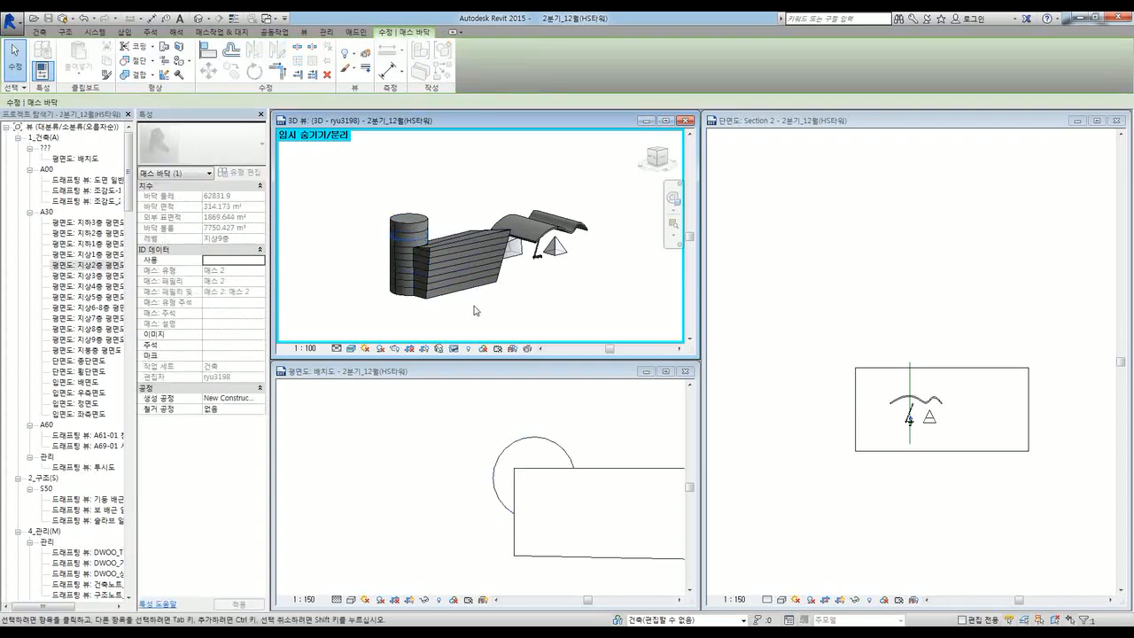
pyautogui.keyDown('shift'); pyautogui.moveTo(526, 306); pyautogui.dragTo(489, 290, button='middle'); pyautogui.keyUp('shift')
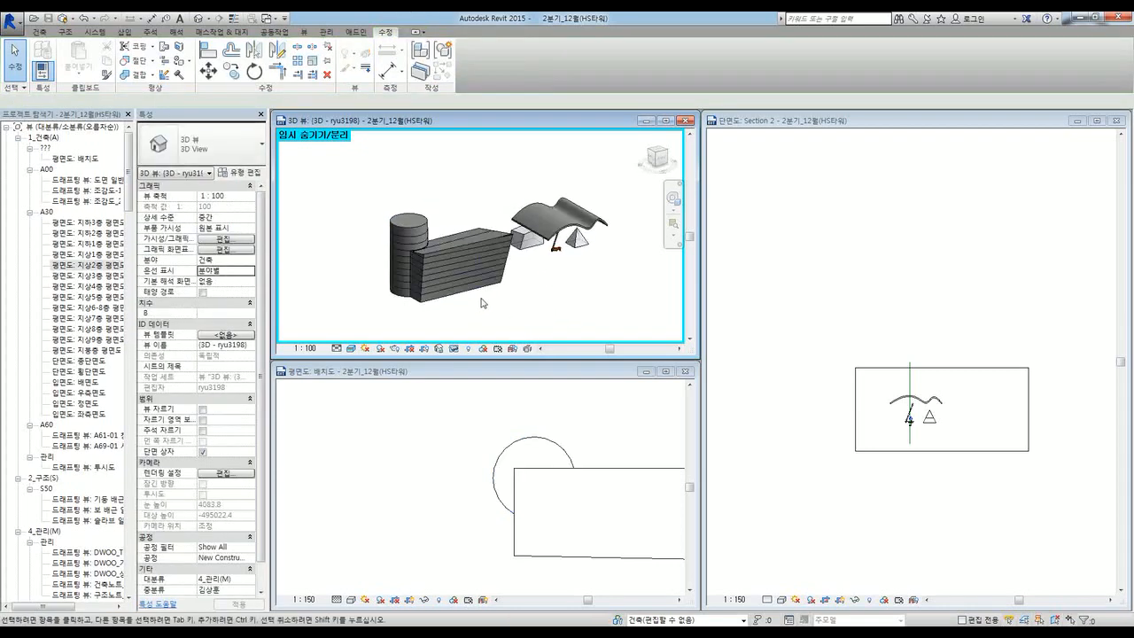
pyautogui.doubleClick(500, 120)
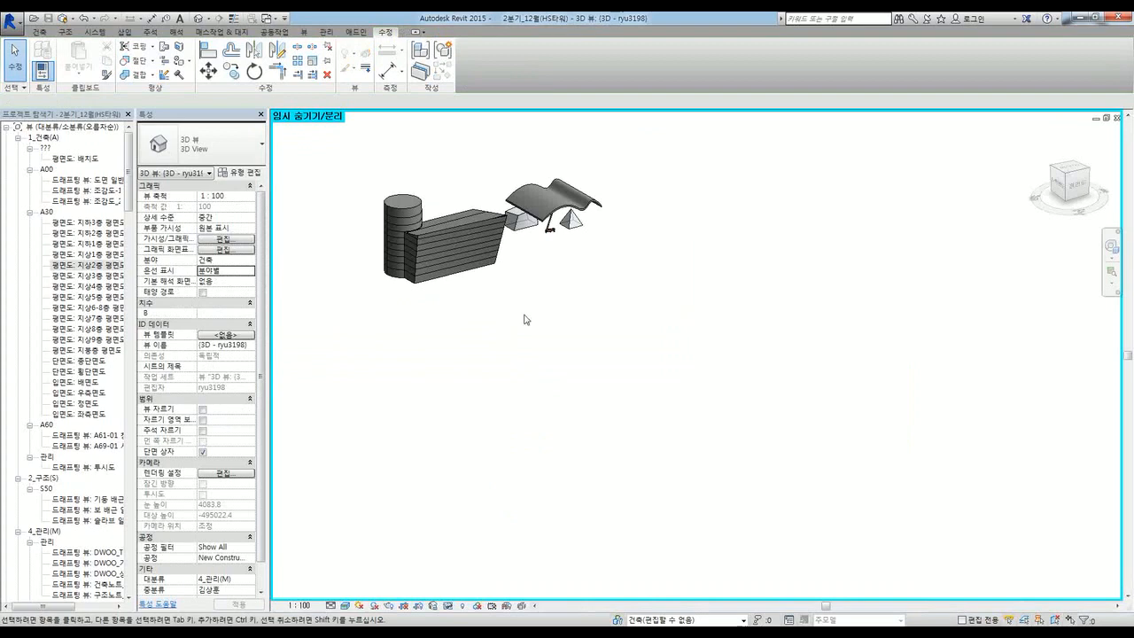
pyautogui.moveTo(525, 317); pyautogui.dragTo(687, 387, button='middle')
pyautogui.scroll(5, 689, 383)
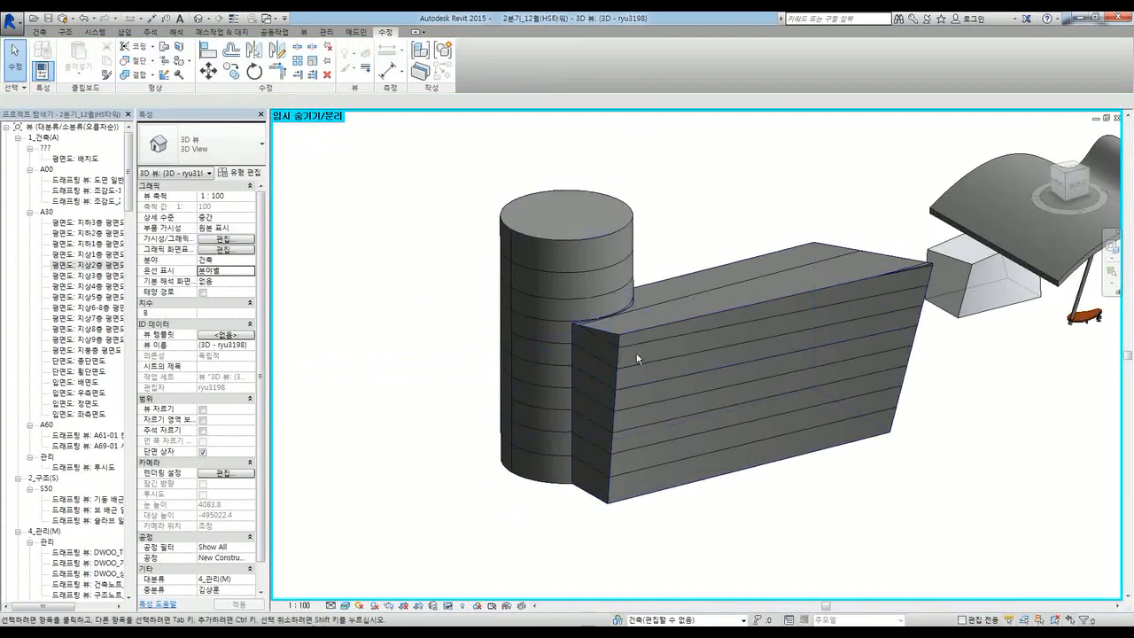
pyautogui.moveTo(638, 354)
pyautogui.keyDown('shift'); pyautogui.mouseDown(button='middle')
pyautogui.moveTo(643, 428)
pyautogui.moveTo(618, 373)
pyautogui.mouseUp(button='middle'); pyautogui.keyUp('shift')
pyautogui.scroll(-2, 798, 474)
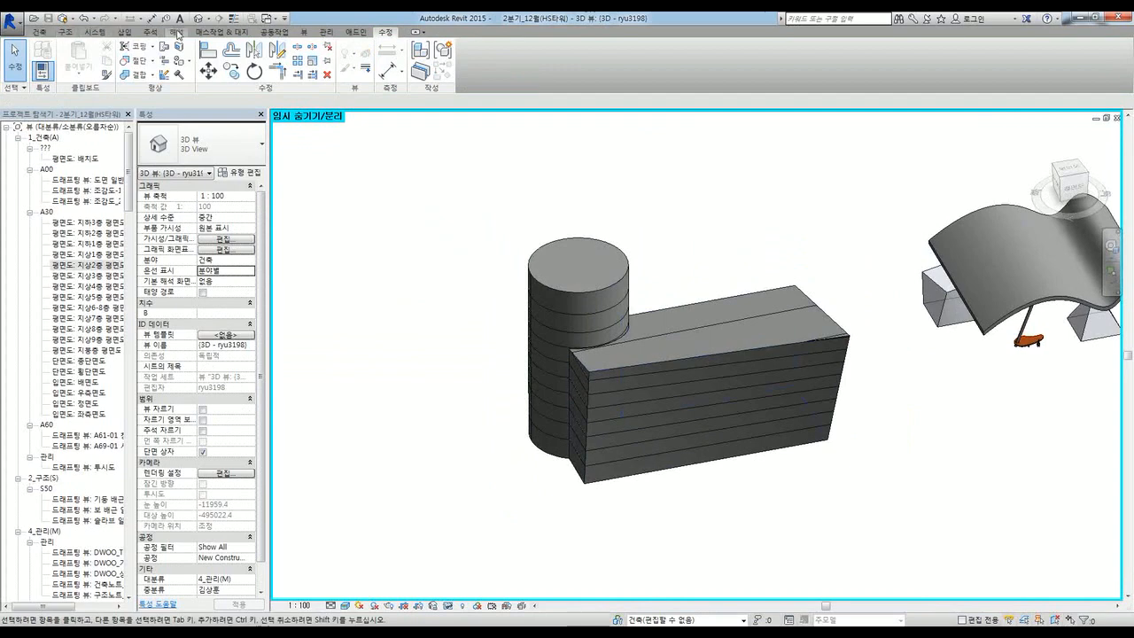
pyautogui.click(304, 32)
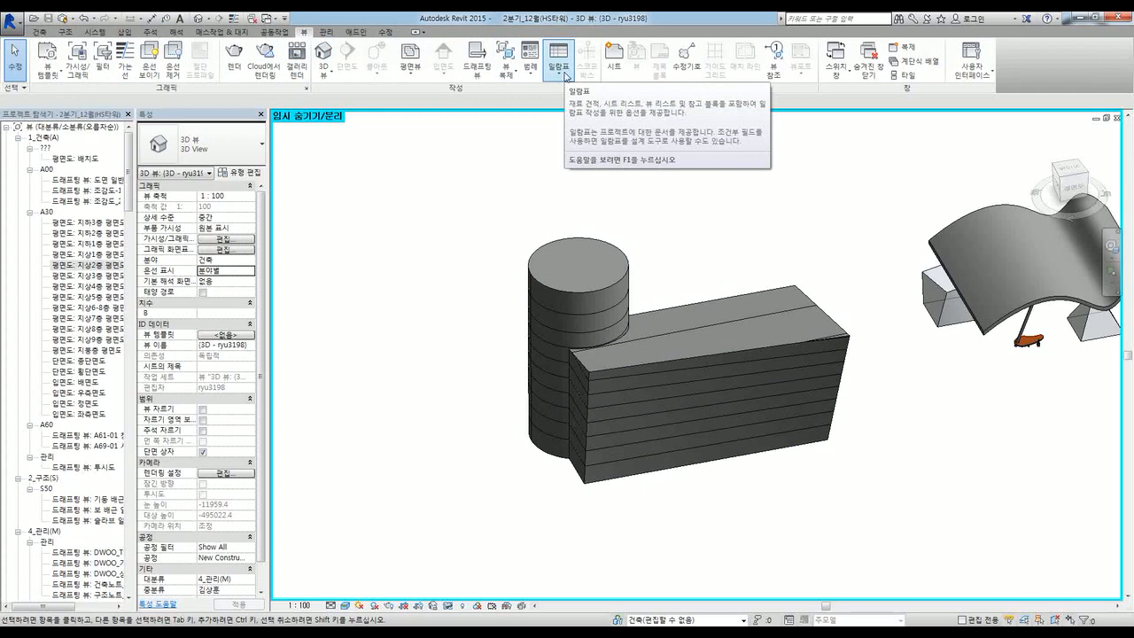
pyautogui.click(621, 254)
pyautogui.click(724, 301)
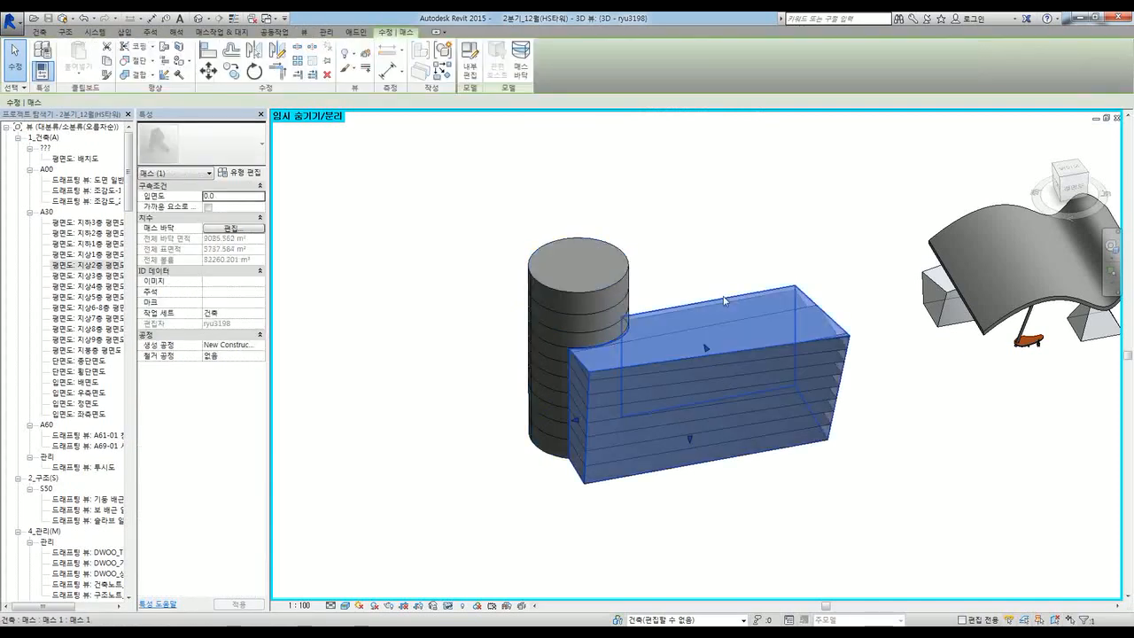
pyautogui.click(627, 277)
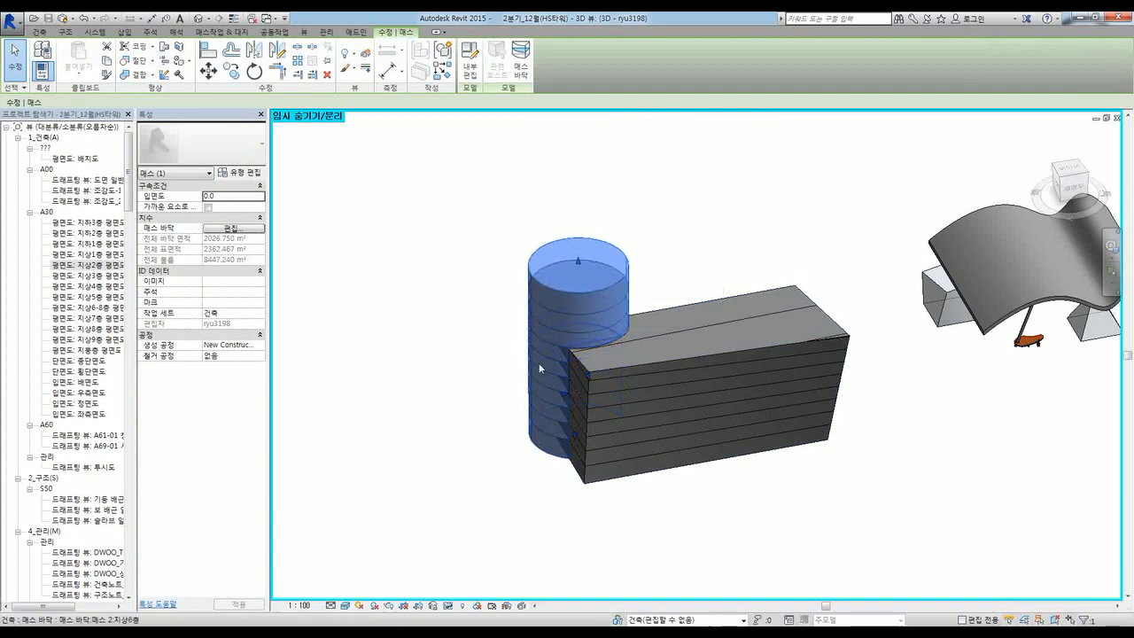
pyautogui.click(470, 326)
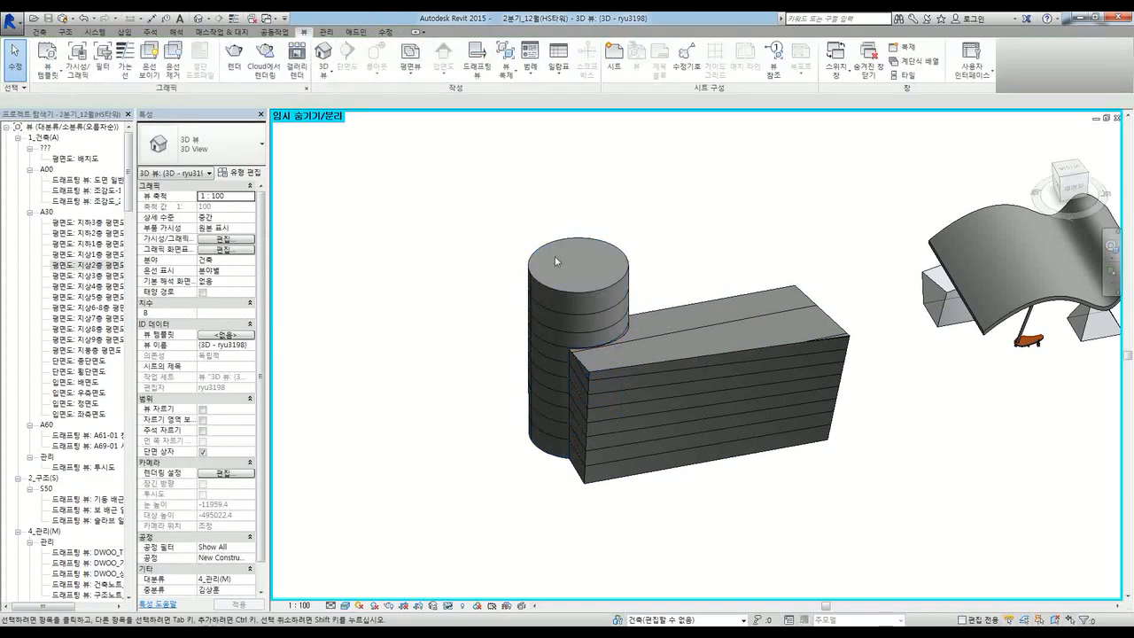
pyautogui.click(587, 244)
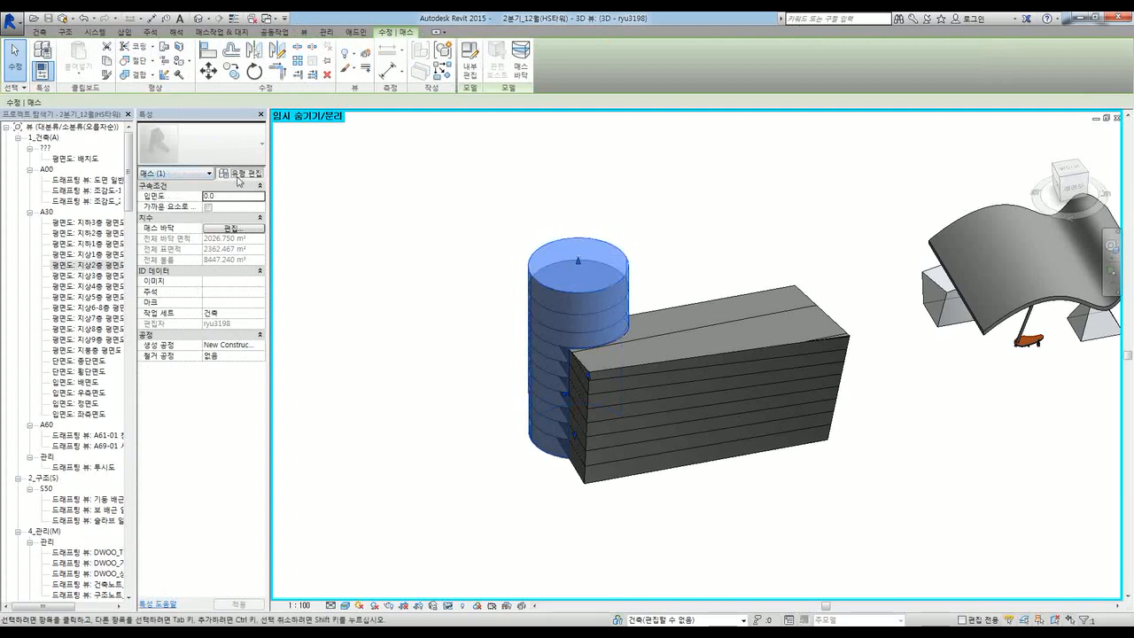
pyautogui.click(237, 174)
pyautogui.press('Escape')
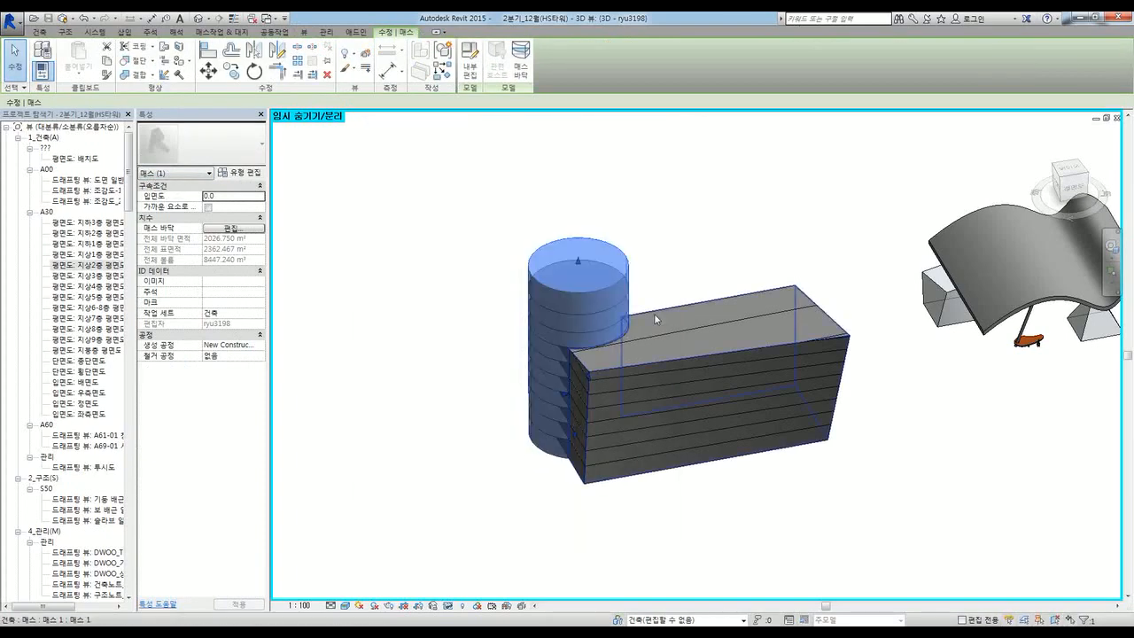
pyautogui.click(655, 317)
pyautogui.click(473, 475)
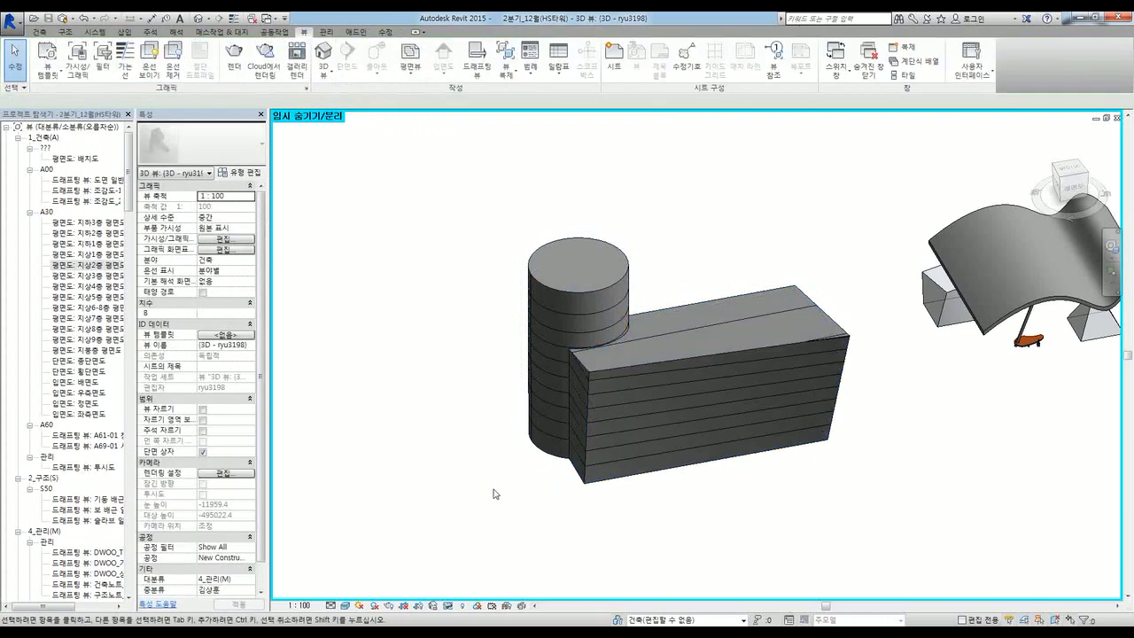
pyautogui.keyDown('shift'); pyautogui.moveTo(494, 494); pyautogui.dragTo(554, 532, button='middle'); pyautogui.keyUp('shift')
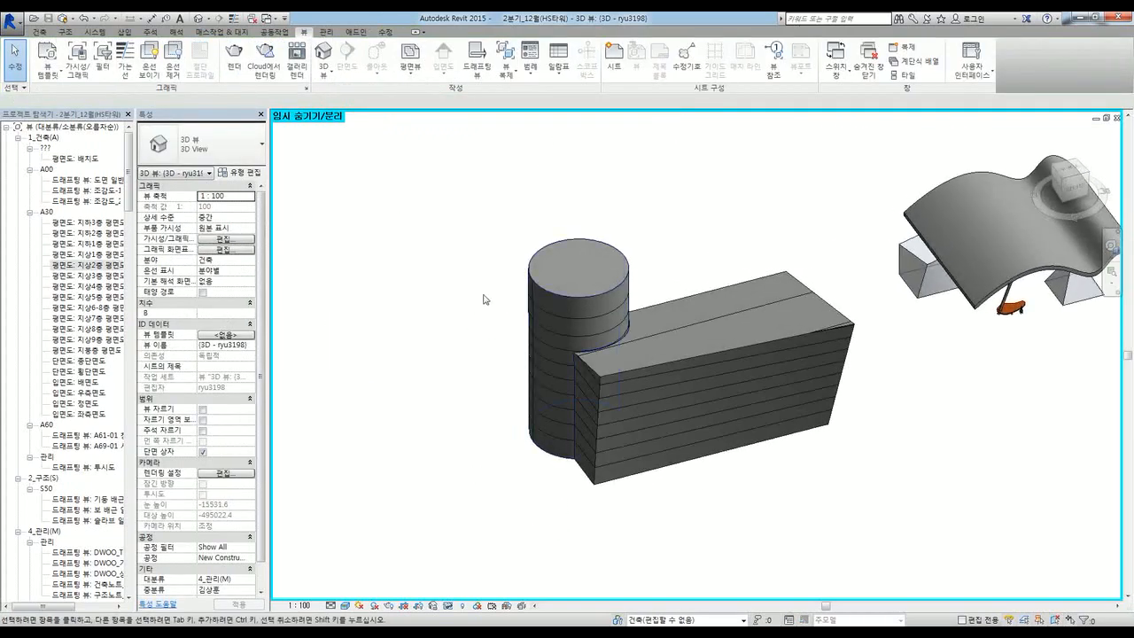
# Step: Create a new Schedule/Quantities table for the 매스 바닥 (Mass Floor) category under 매스
pyautogui.click(563, 62)
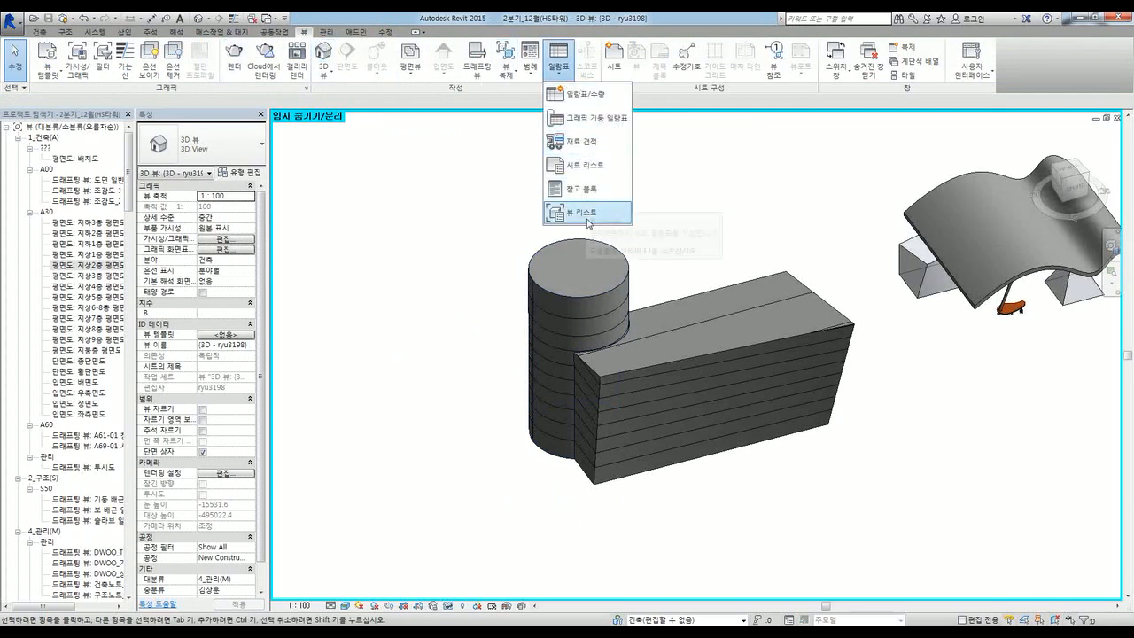
pyautogui.click(582, 94)
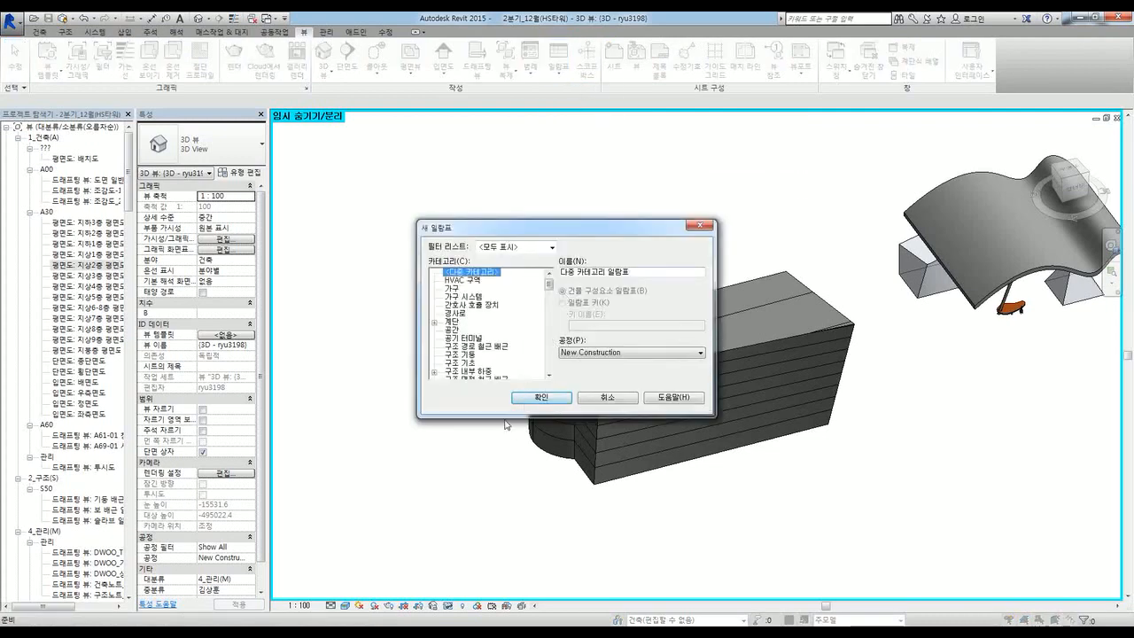
pyautogui.moveTo(504, 419); pyautogui.dragTo(508, 603)
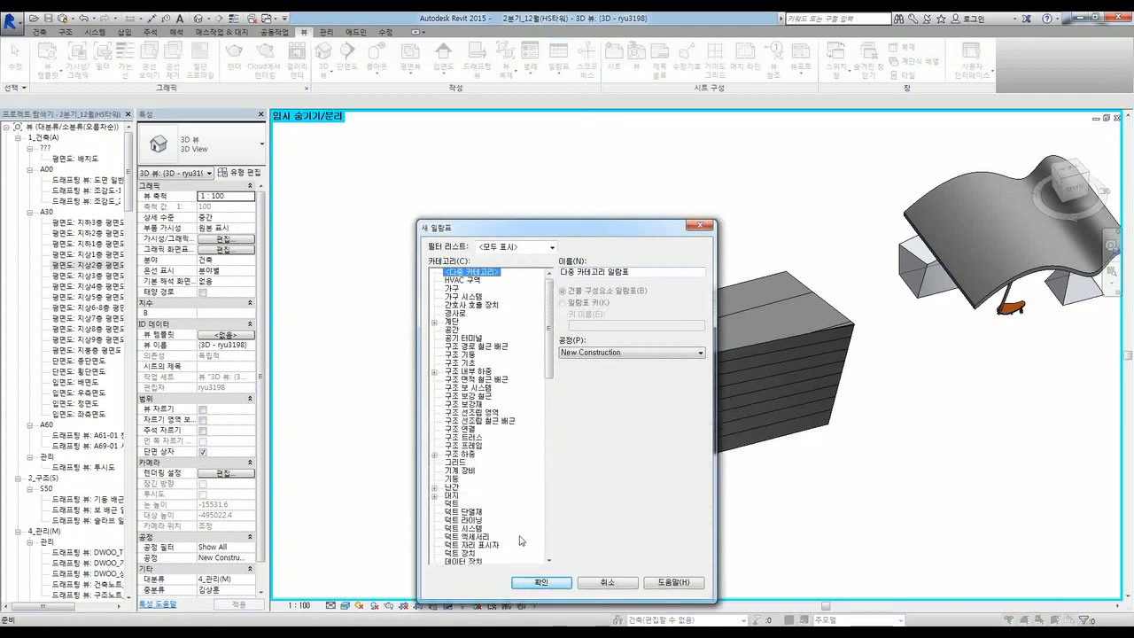
pyautogui.moveTo(503, 231); pyautogui.dragTo(502, 186)
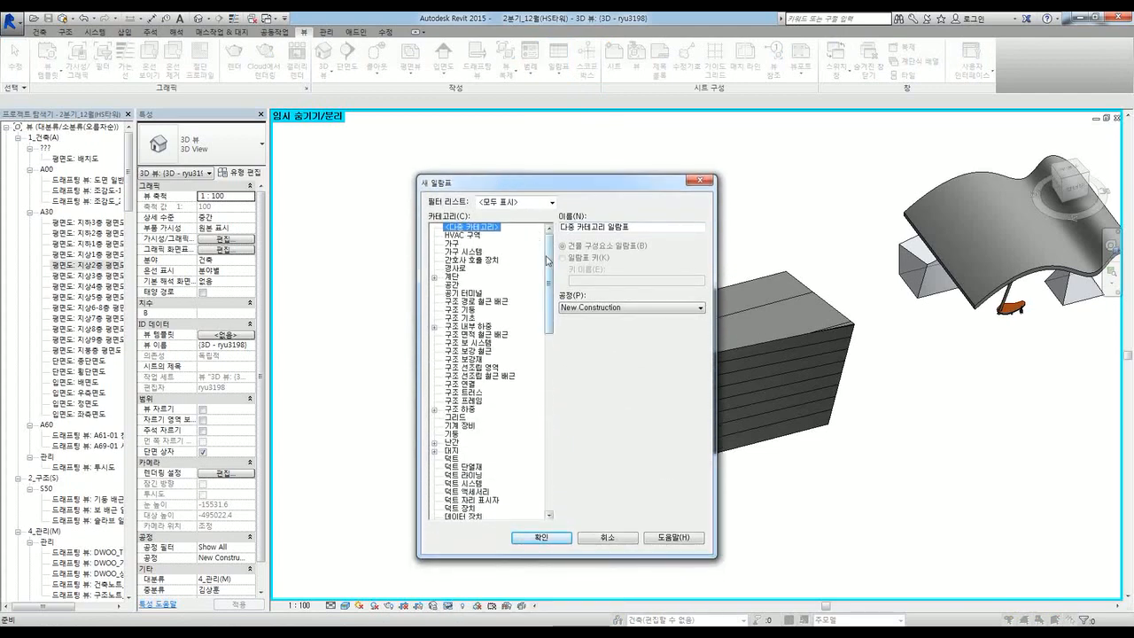
pyautogui.moveTo(548, 250)
pyautogui.mouseDown()
pyautogui.moveTo(548, 266)
pyautogui.moveTo(548, 254)
pyautogui.mouseUp()
pyautogui.scroll(-6, 554, 317)
pyautogui.click(450, 400)
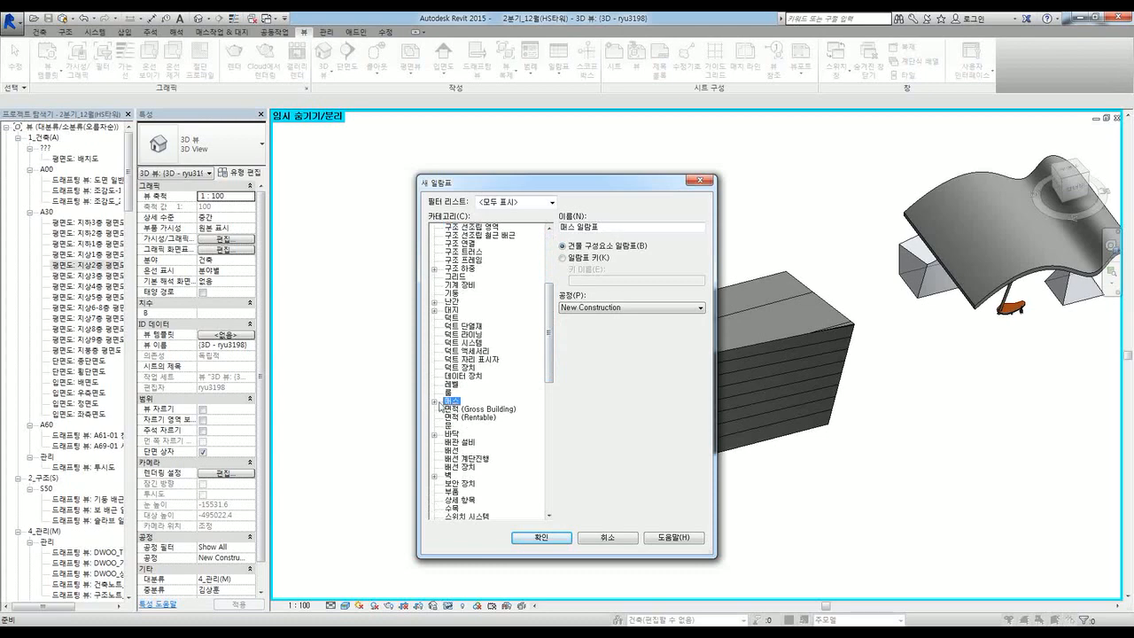
pyautogui.click(434, 401)
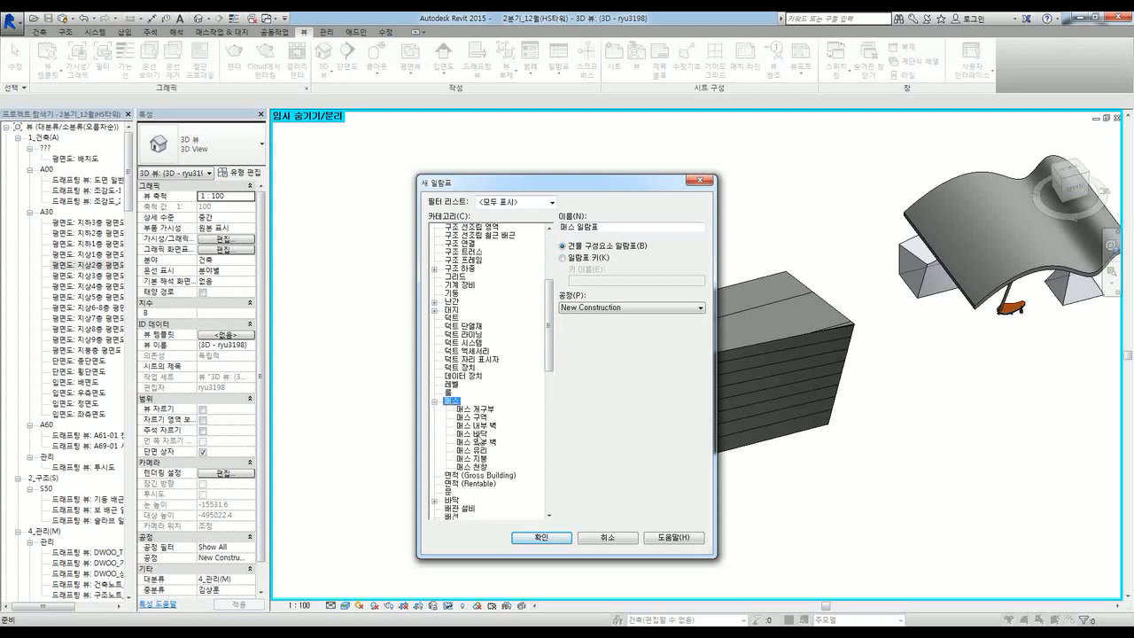
pyautogui.click(479, 435)
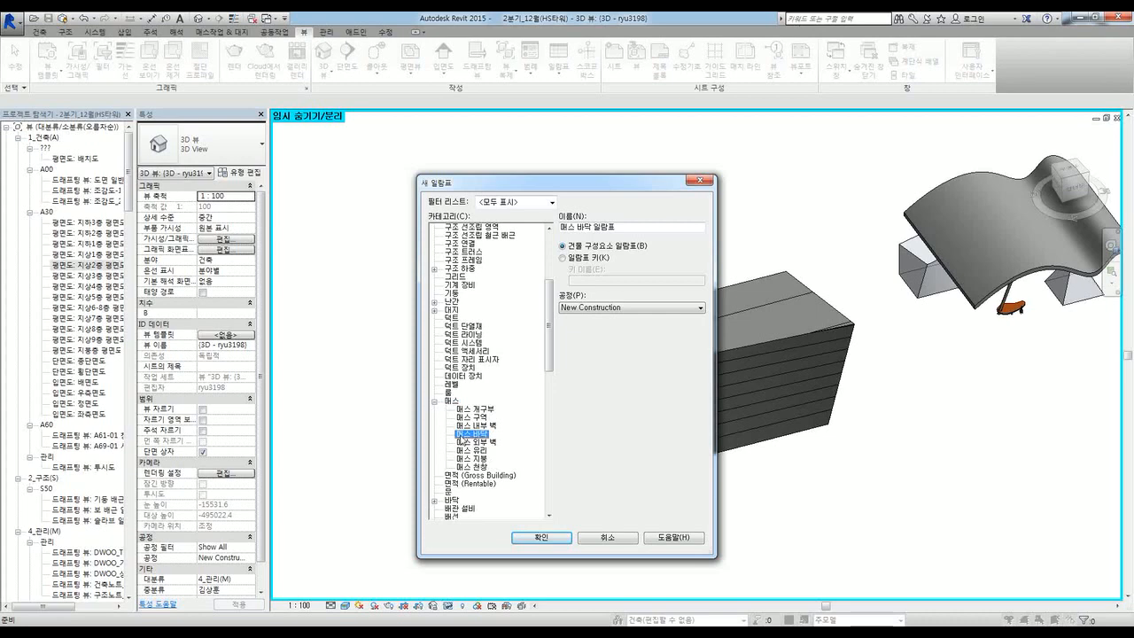
pyautogui.click(541, 537)
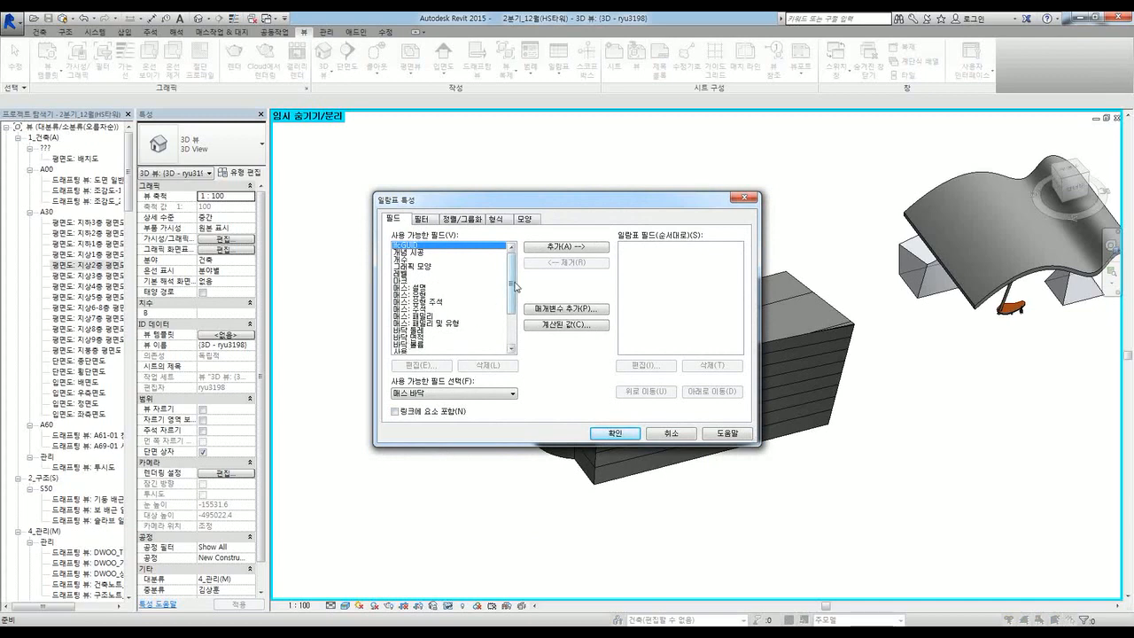
# Step: Add the 매스: 패밀리 및 유형, 바닥 면적 and 레벨 fields, with 레벨 moved above 바닥 면적
pyautogui.scroll(-3, 514, 287)
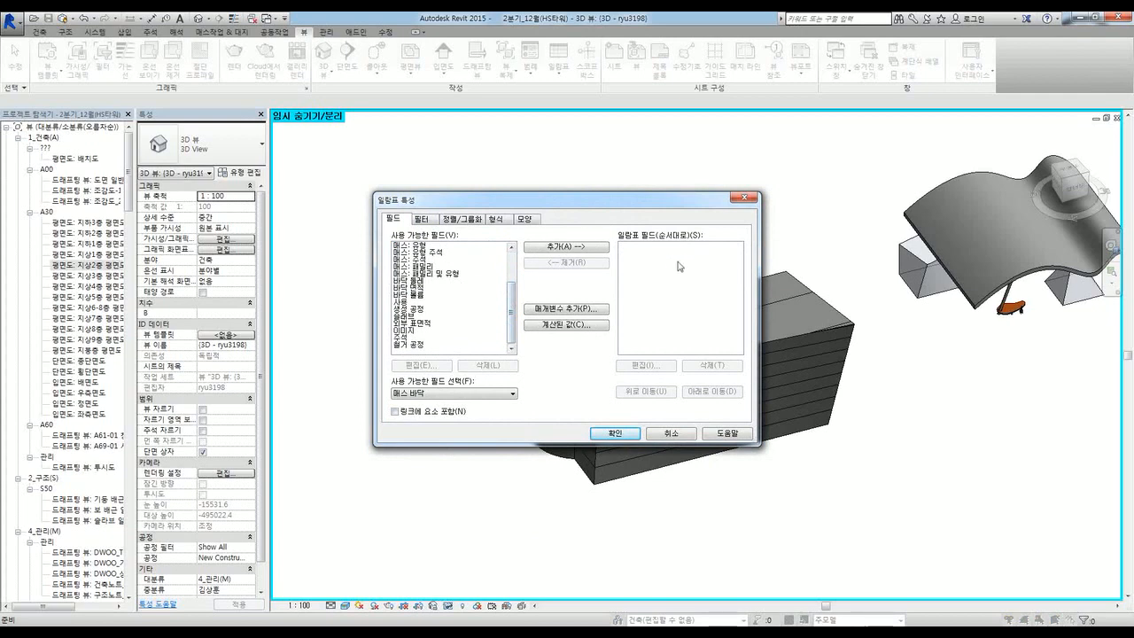
pyautogui.moveTo(513, 317); pyautogui.dragTo(511, 286)
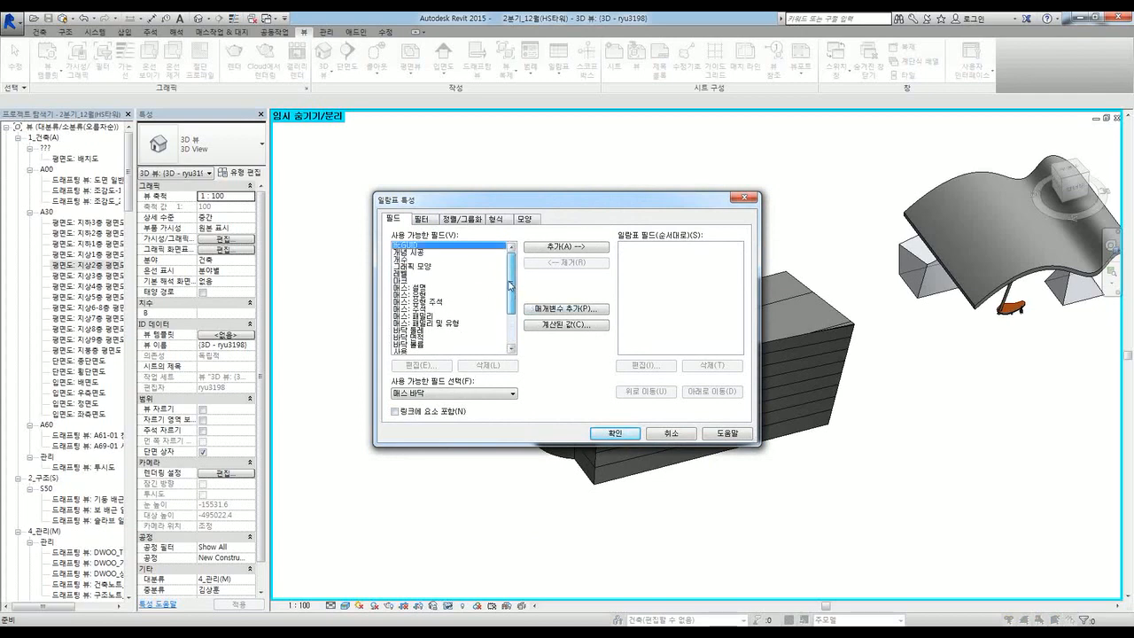
pyautogui.click(423, 325)
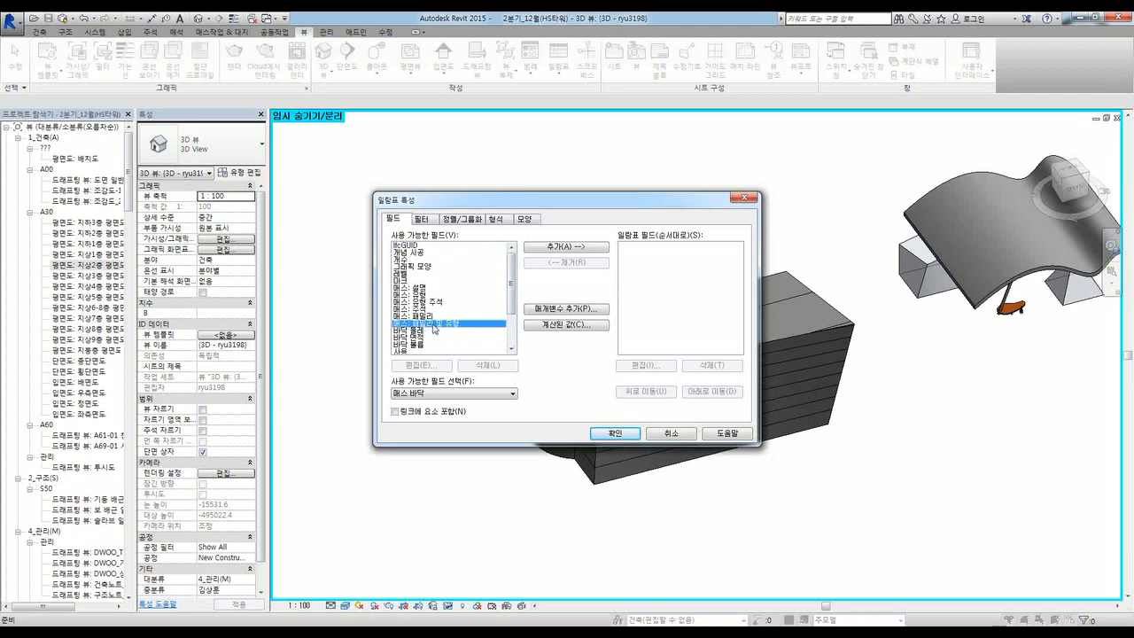
pyautogui.click(574, 247)
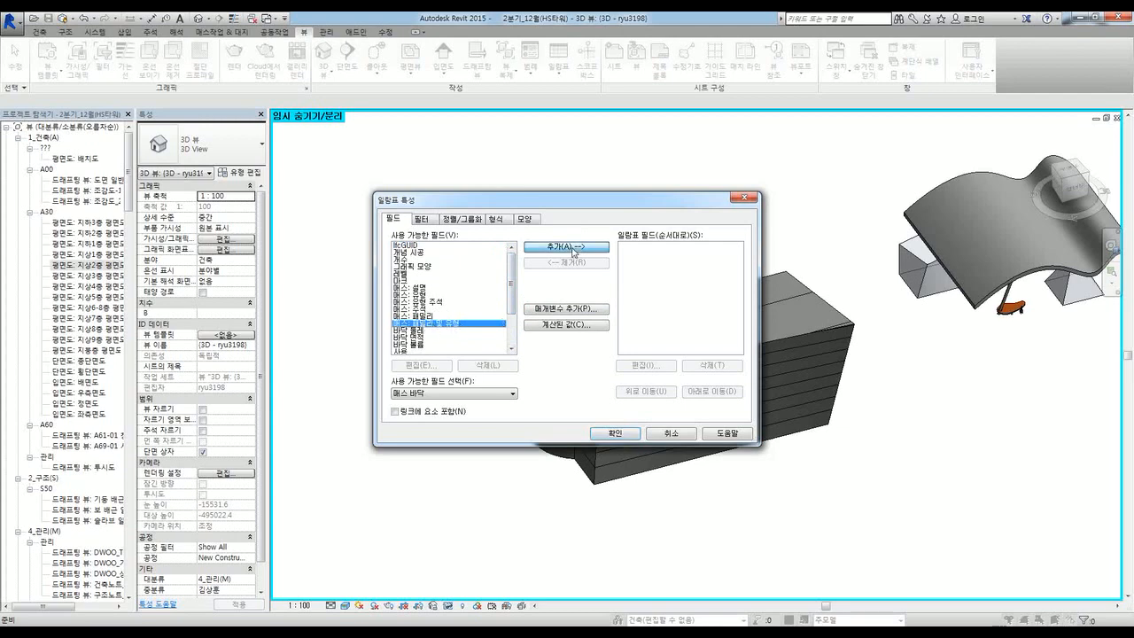
pyautogui.moveTo(511, 285); pyautogui.dragTo(511, 295)
pyautogui.click(412, 317)
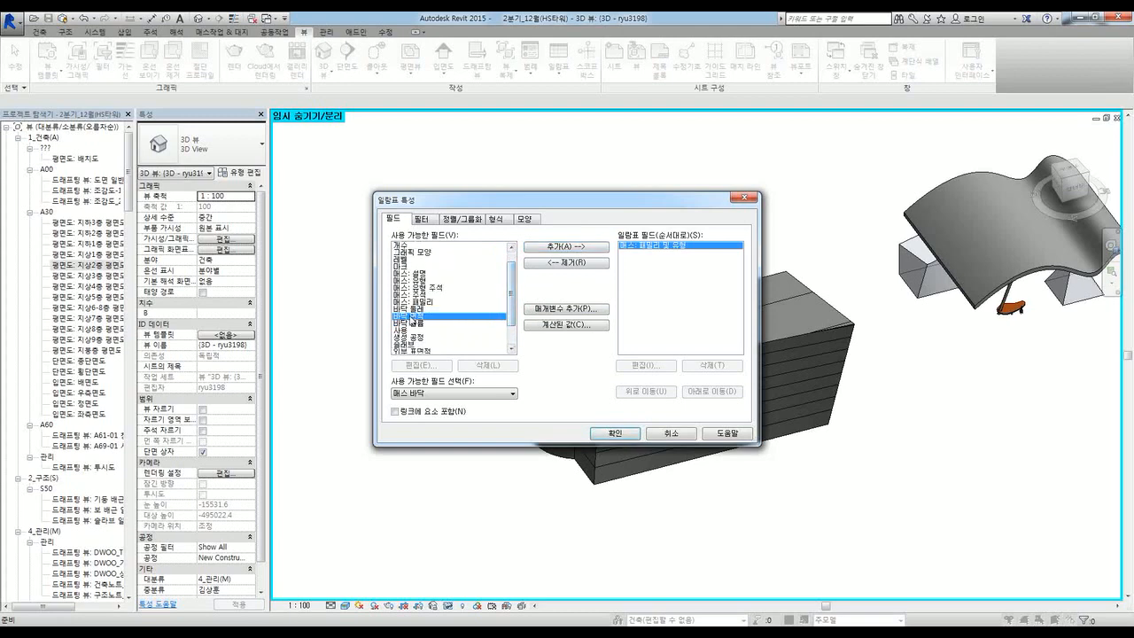
pyautogui.click(596, 253)
pyautogui.moveTo(513, 310)
pyautogui.mouseDown()
pyautogui.moveTo(514, 321)
pyautogui.moveTo(519, 302)
pyautogui.mouseUp()
pyautogui.click(405, 274)
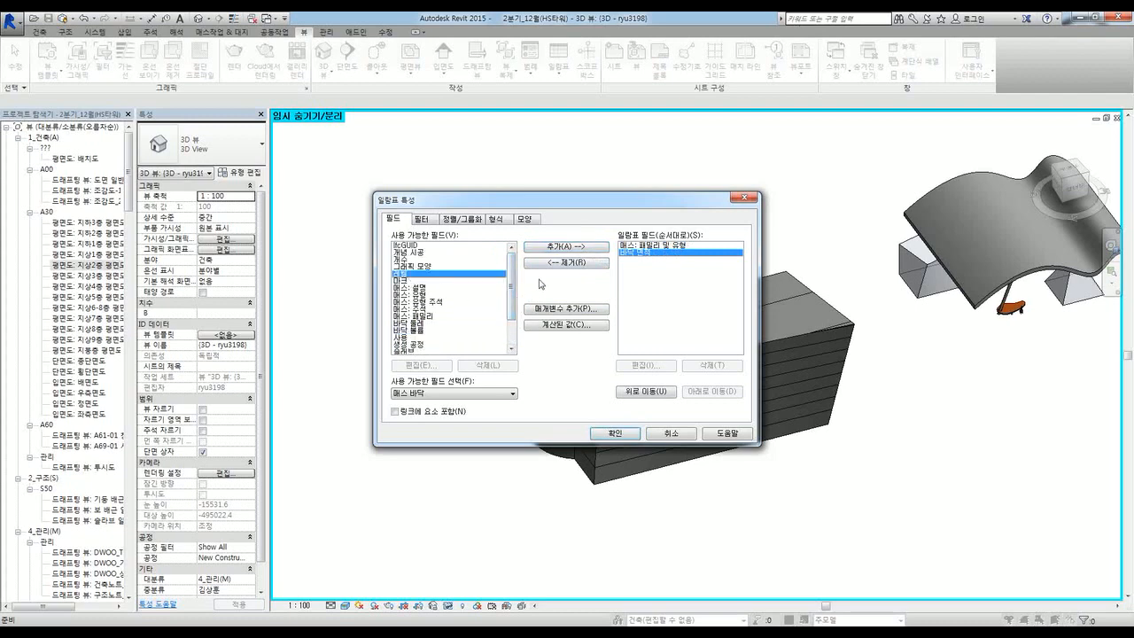
pyautogui.click(566, 247)
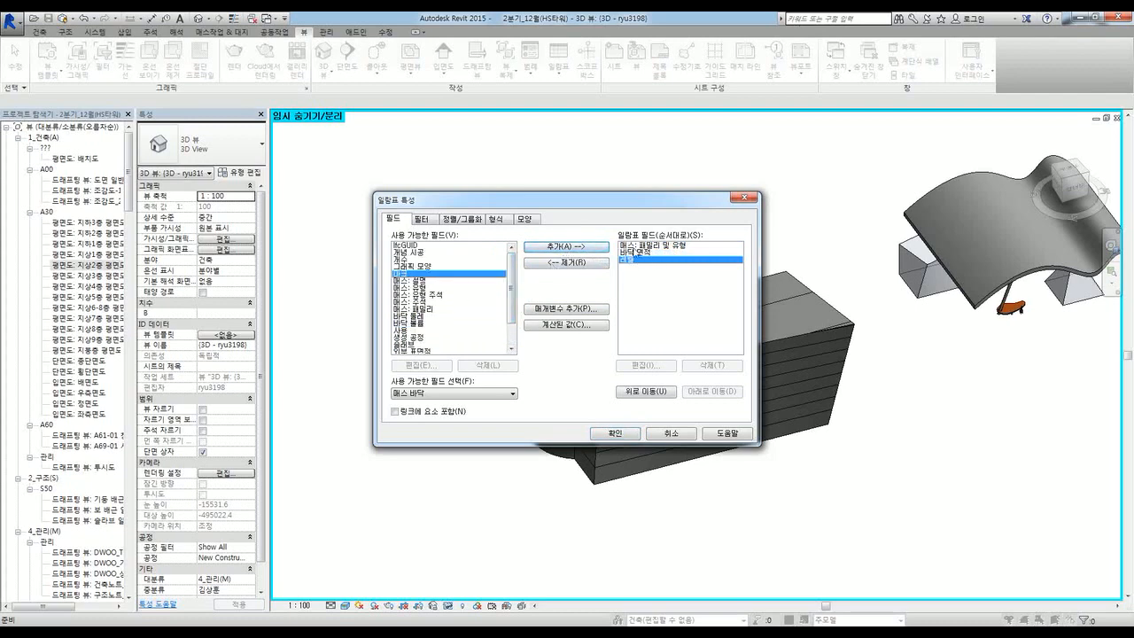
pyautogui.click(675, 395)
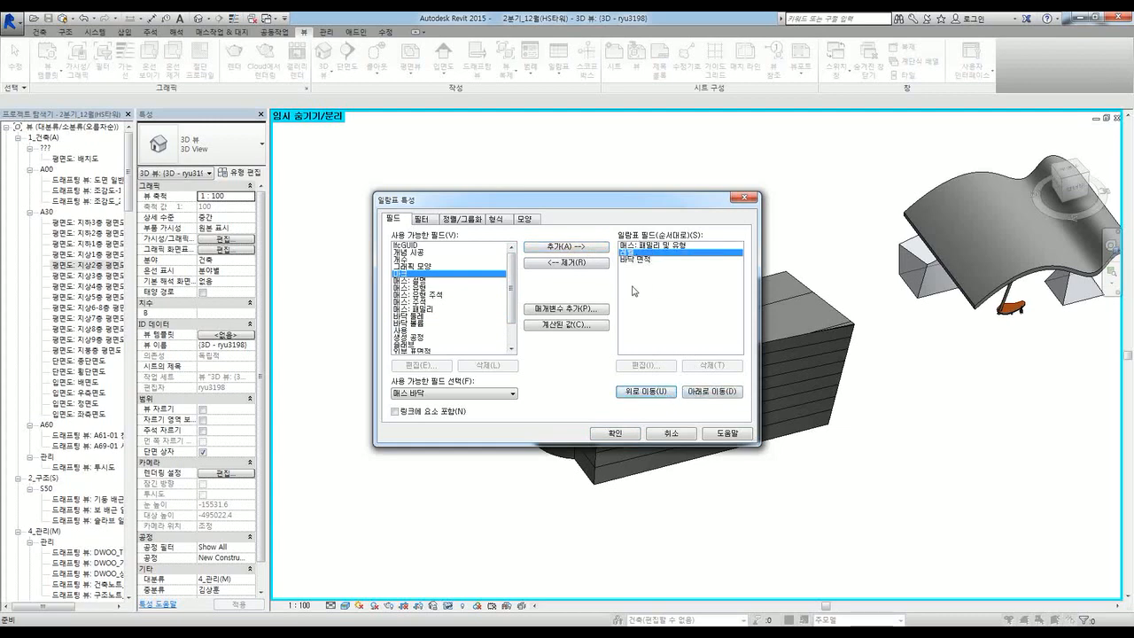
pyautogui.click(612, 434)
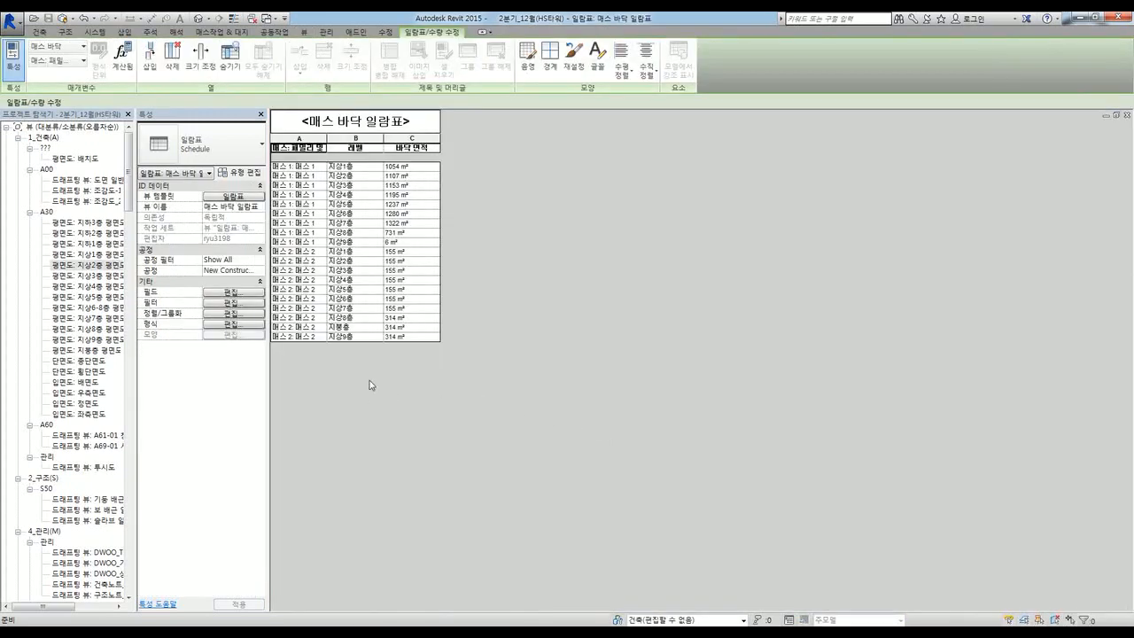
# Step: Collapse the sheets, families, 1_건축(A) and root 뷰 branches of the Project Browser
pyautogui.moveTo(128, 195); pyautogui.dragTo(129, 255)
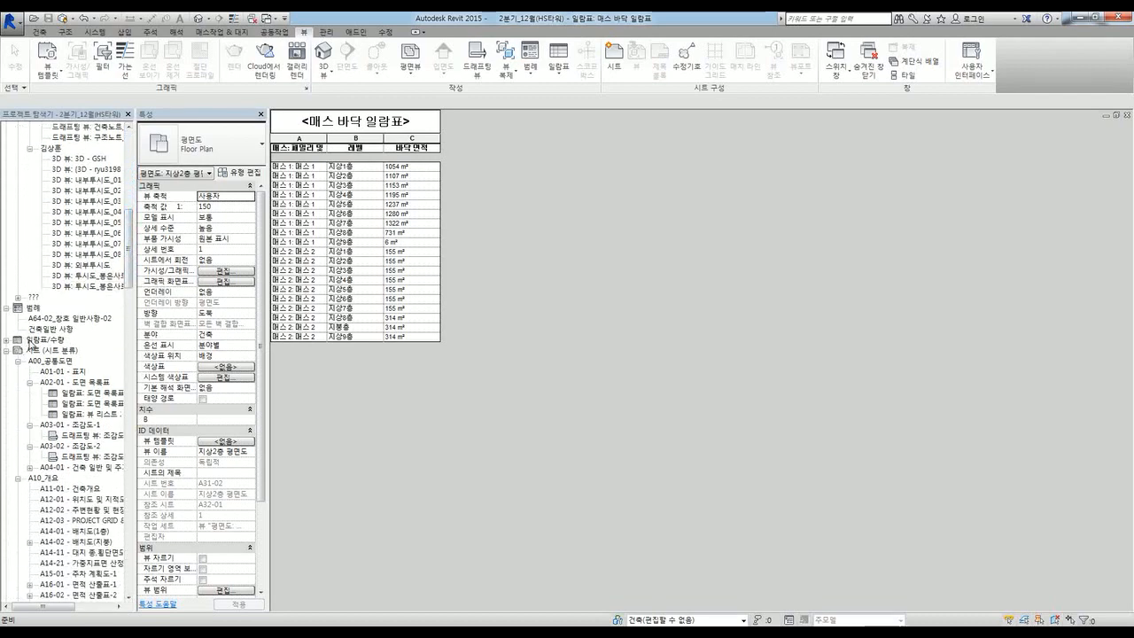
pyautogui.click(7, 351)
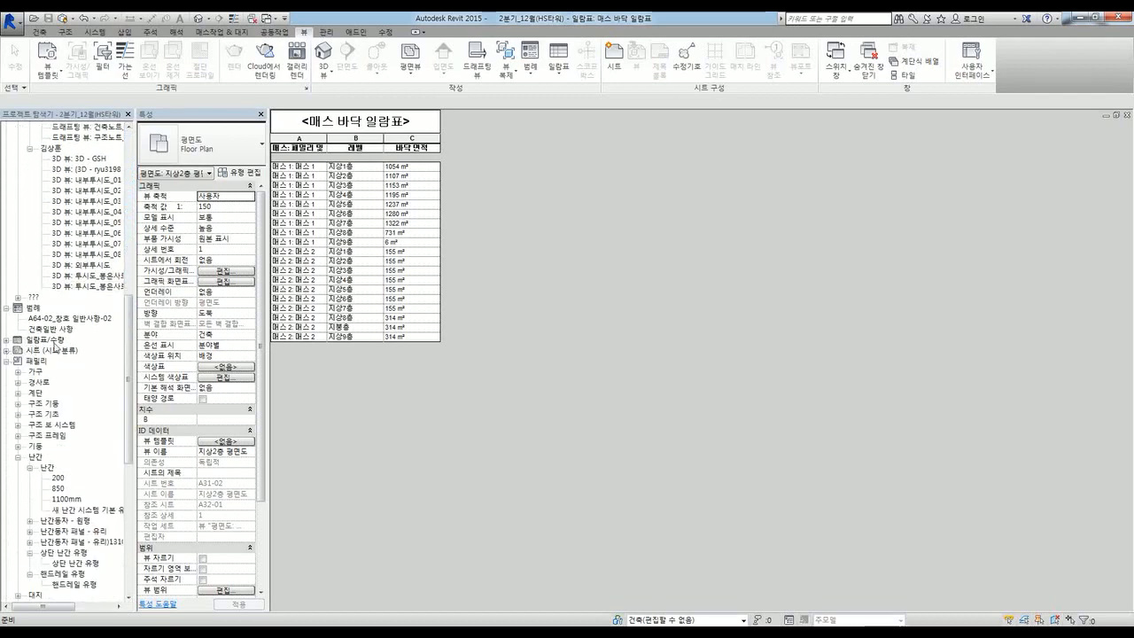
pyautogui.click(6, 361)
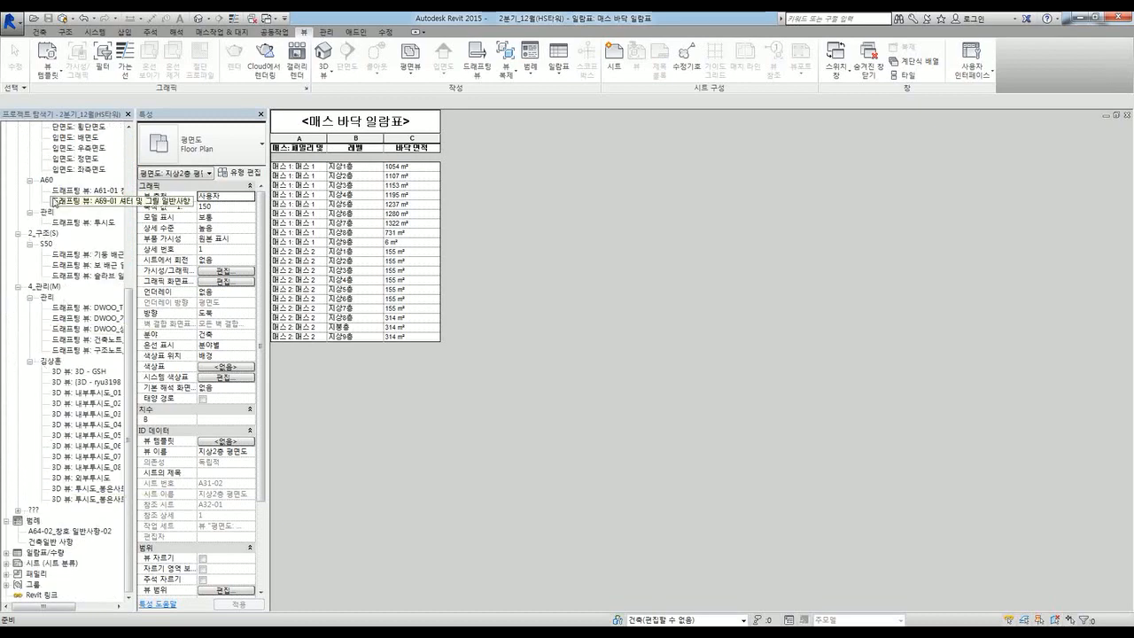
pyautogui.scroll(8, 88, 222)
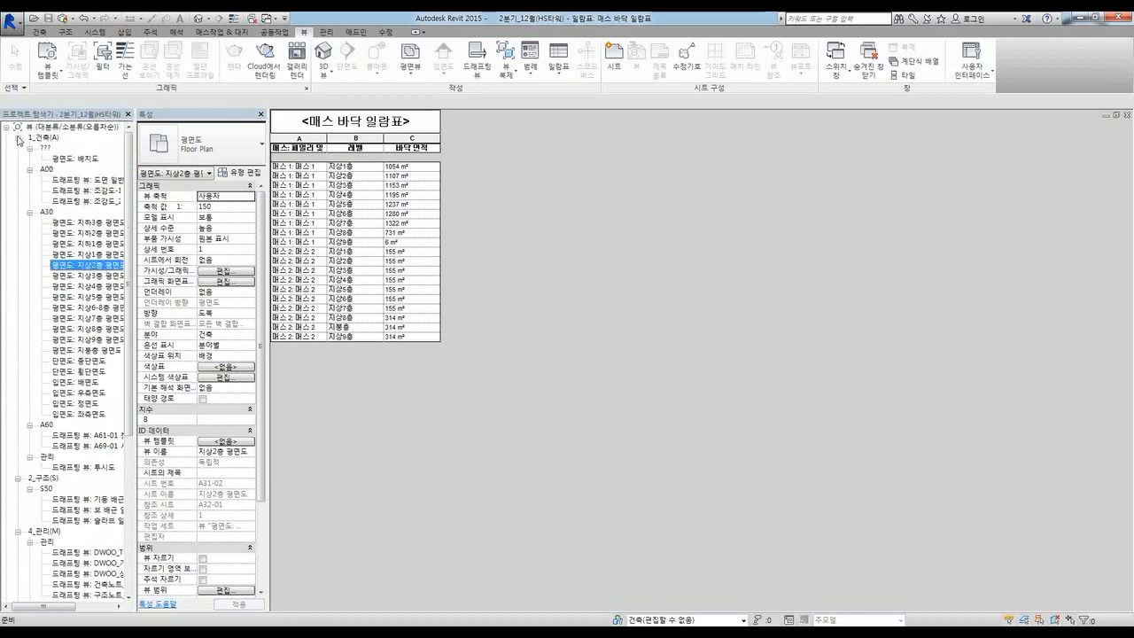
pyautogui.click(17, 139)
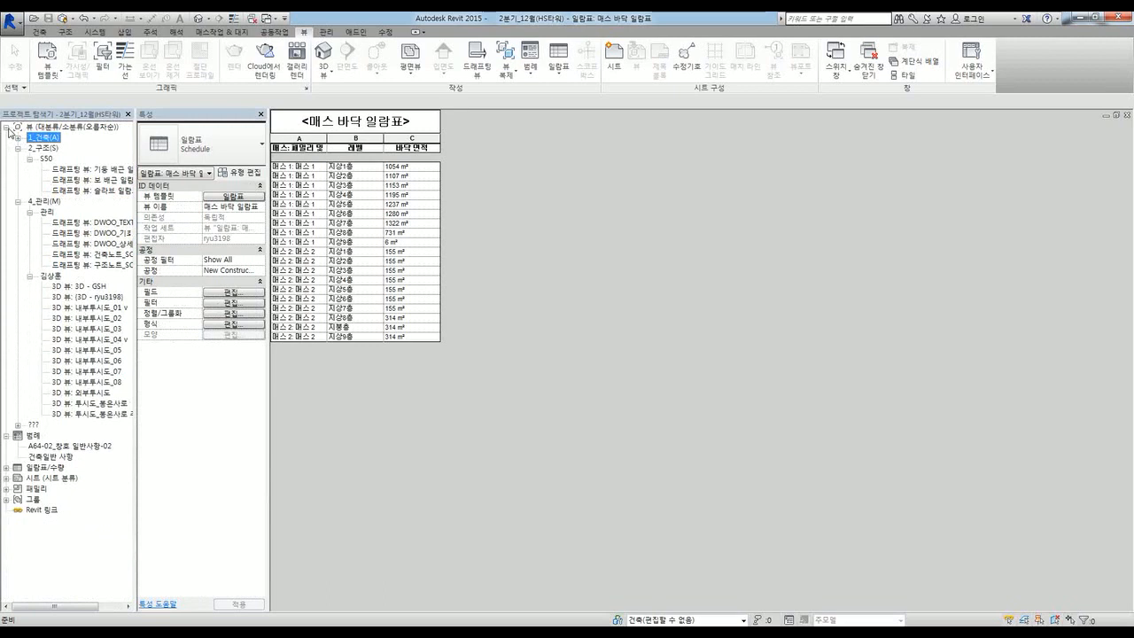
pyautogui.click(8, 129)
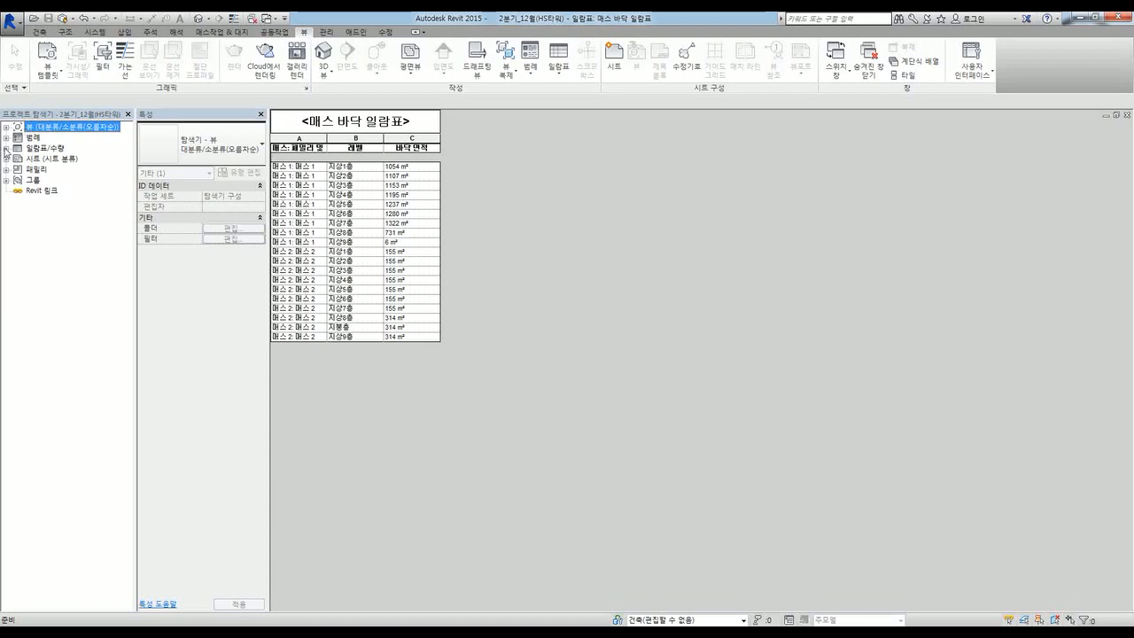
# Step: Open 매스 바닥 일람표 from 일람표/수량 and widen its column A
pyautogui.click(6, 148)
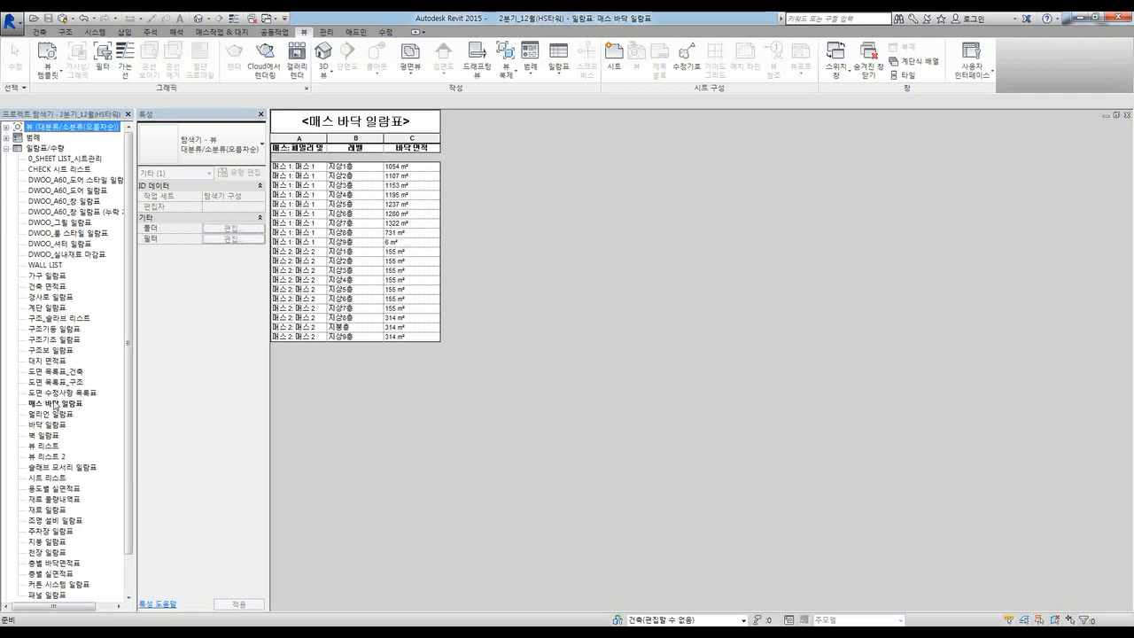
pyautogui.click(55, 403)
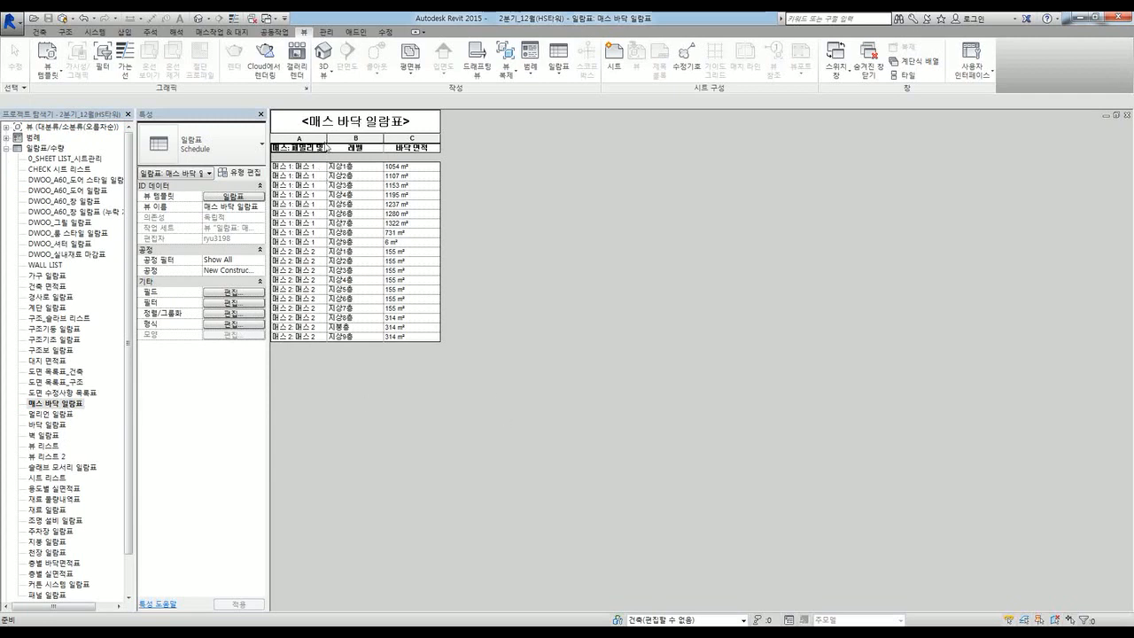
pyautogui.moveTo(326, 138); pyautogui.dragTo(377, 140)
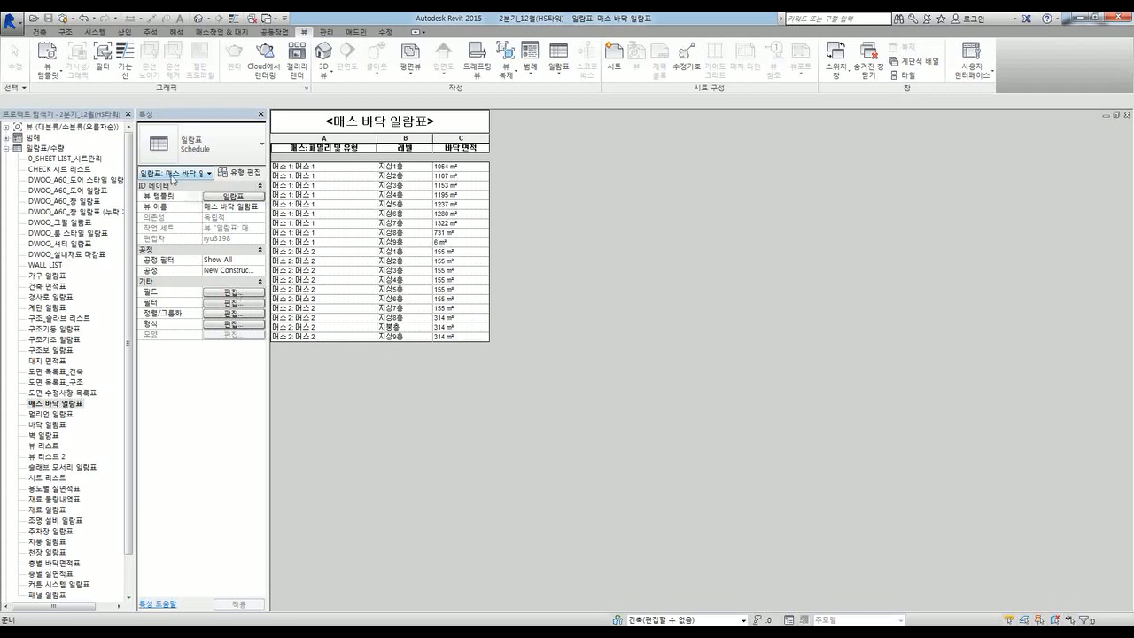
# Step: Sort the schedule by 매스: 패밀리 및 유형 with a footer showing title, count and totals
pyautogui.click(233, 292)
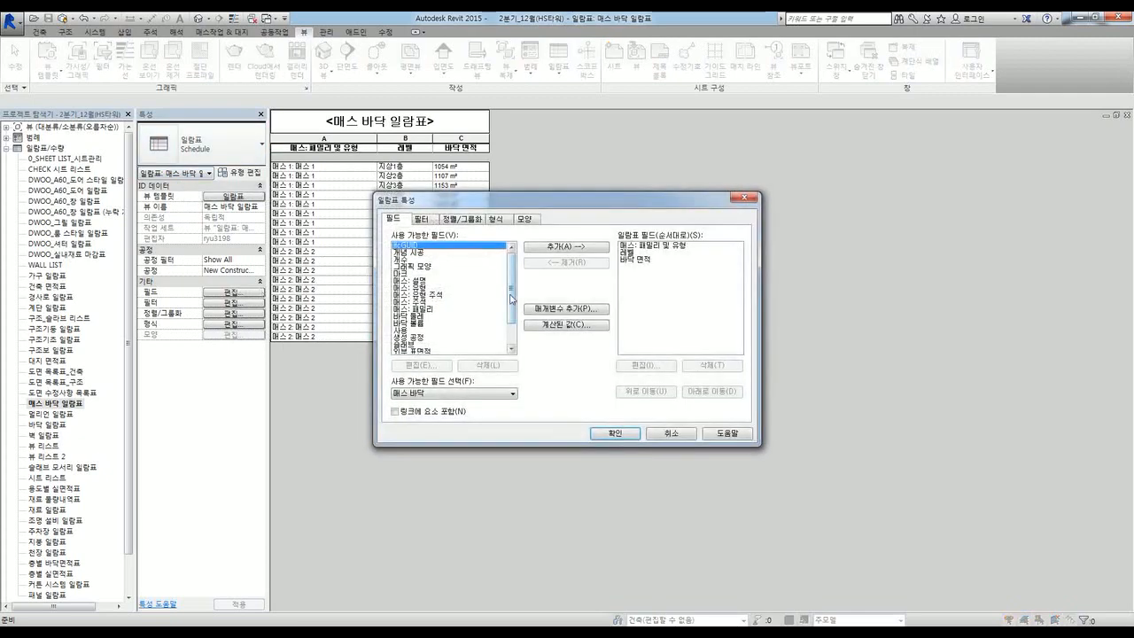
pyautogui.click(425, 220)
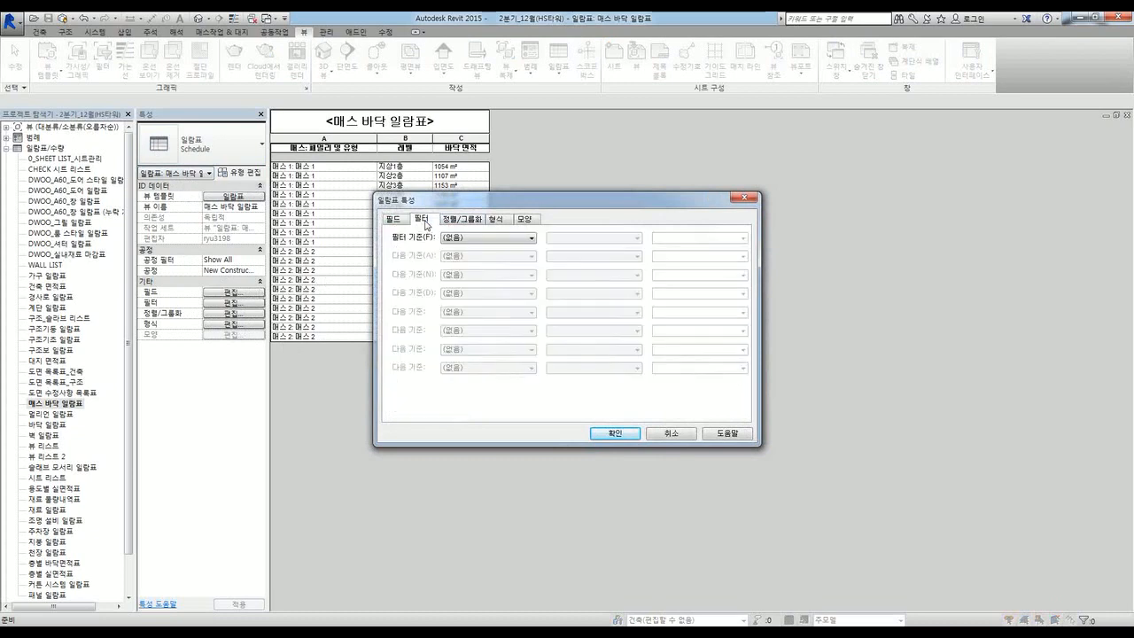
pyautogui.click(459, 221)
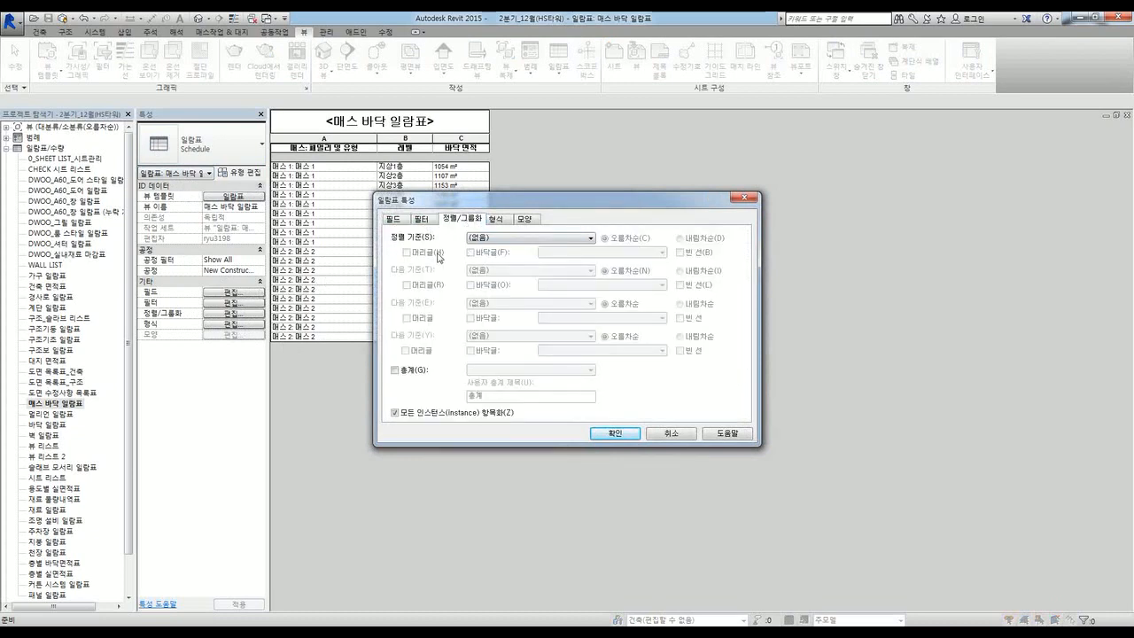
pyautogui.click(536, 239)
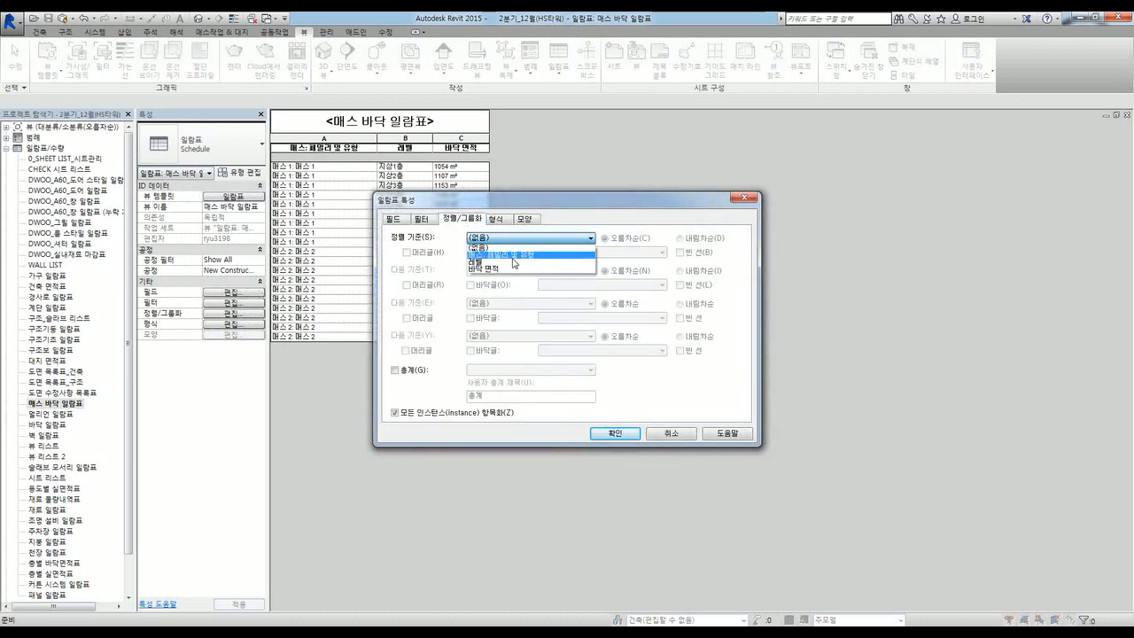
pyautogui.click(514, 257)
pyautogui.click(471, 253)
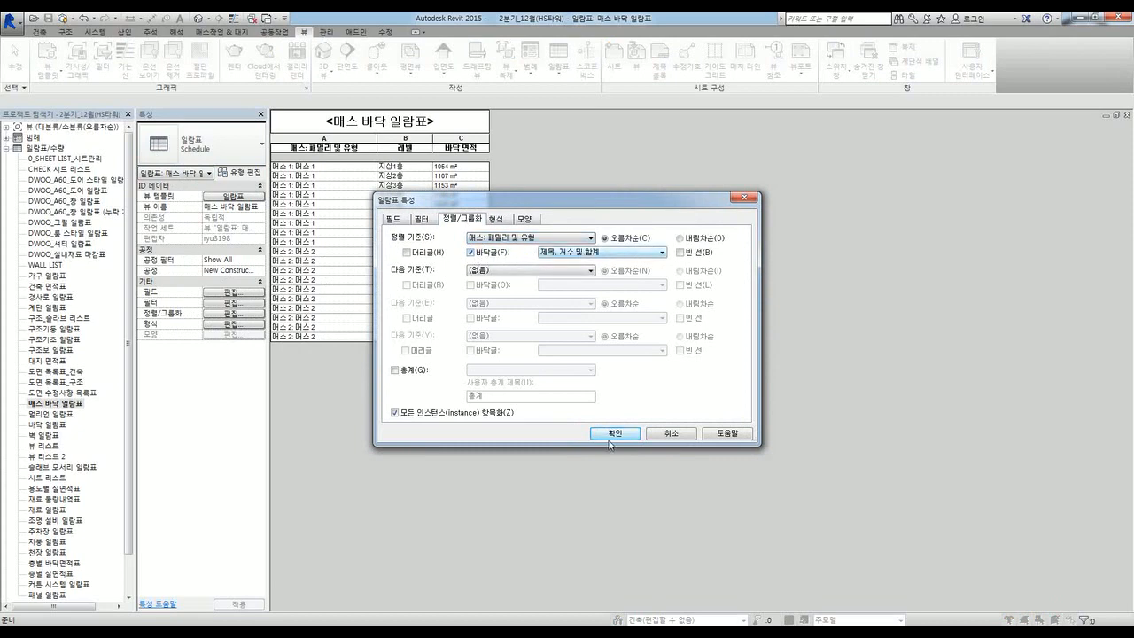
# Step: Turn on totals for the 바닥 면적 field and apply the schedule settings
pyautogui.click(505, 222)
pyautogui.click(401, 251)
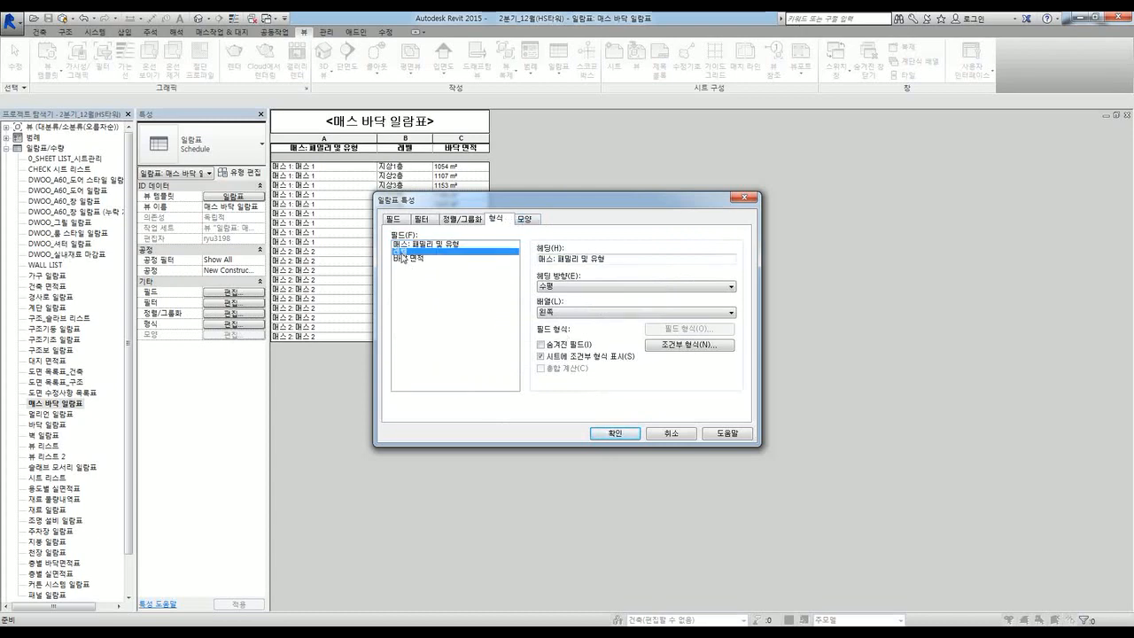
pyautogui.click(396, 257)
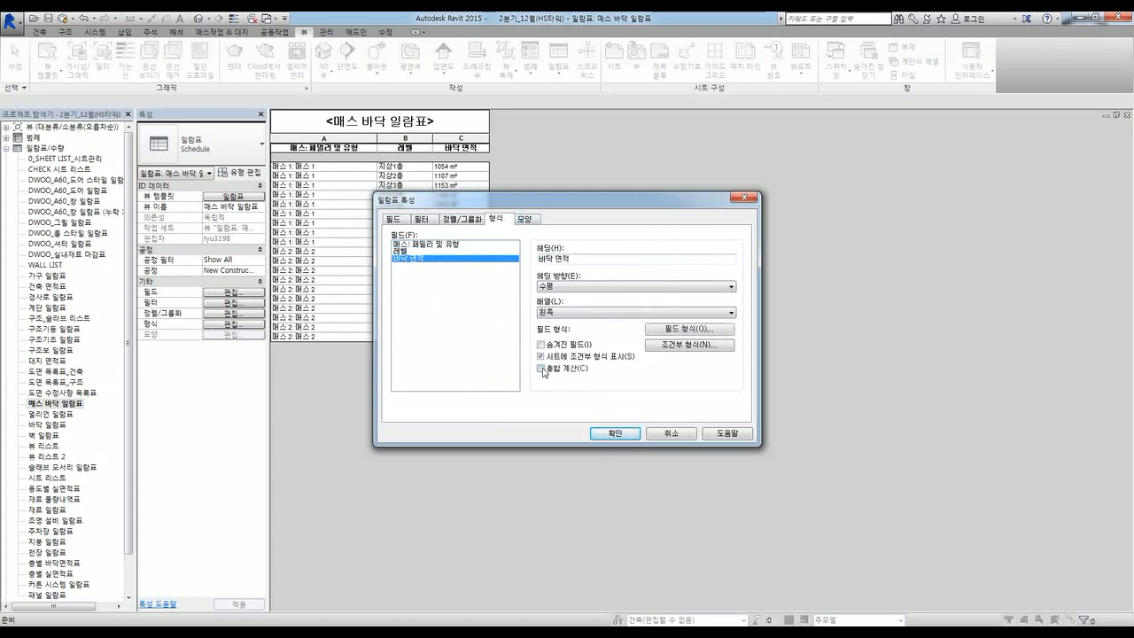
pyautogui.click(541, 370)
pyautogui.click(615, 434)
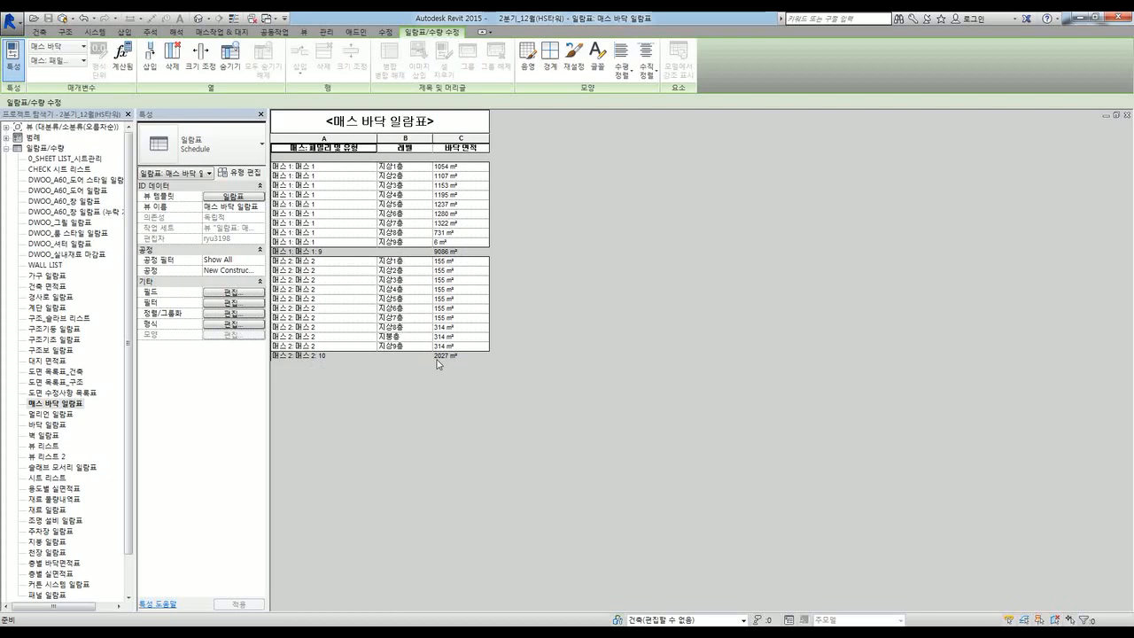
pyautogui.moveTo(127, 309); pyautogui.dragTo(135, 200)
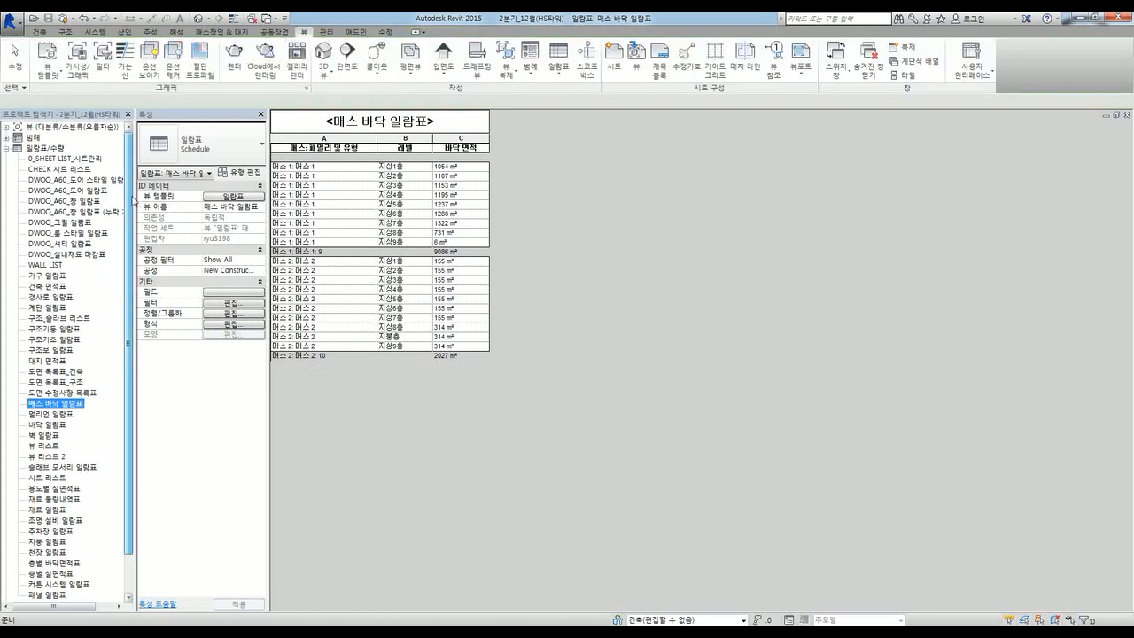
# Step: Open the 배치도 site plan from the 1_건축(A) views in the Project Browser
pyautogui.click(71, 233)
pyautogui.click(7, 148)
pyautogui.click(7, 127)
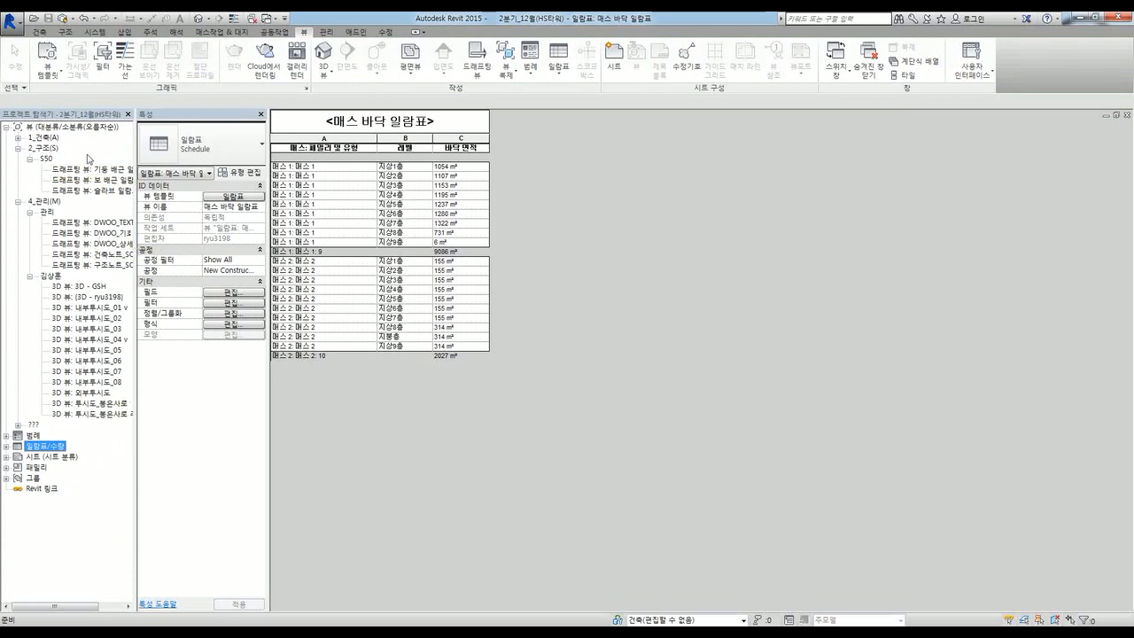
pyautogui.click(18, 137)
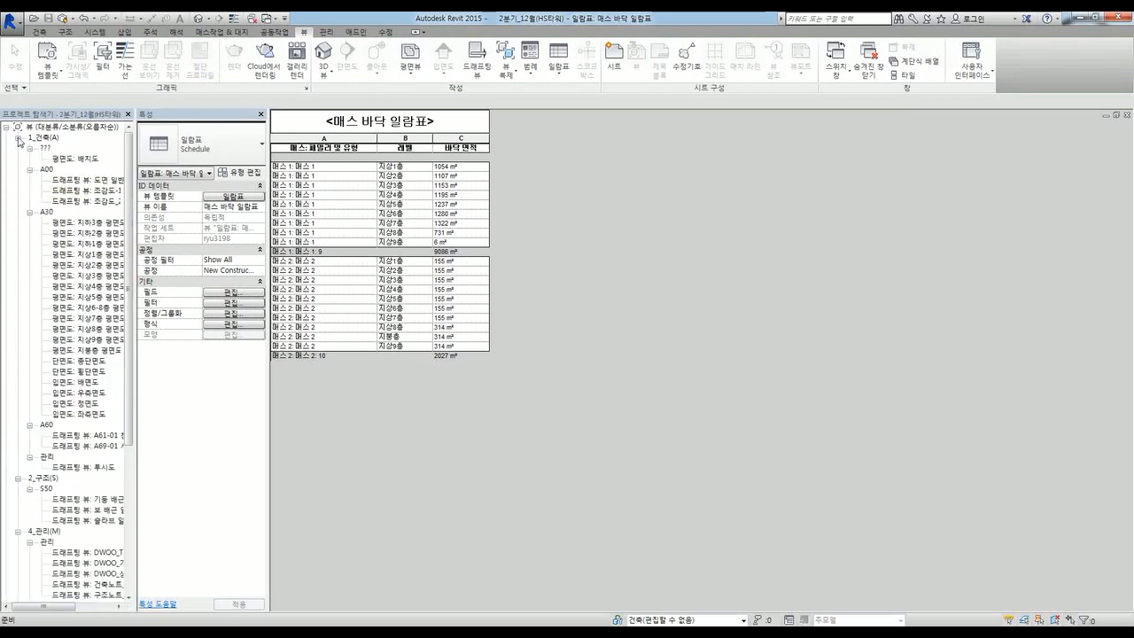
pyautogui.doubleClick(78, 159)
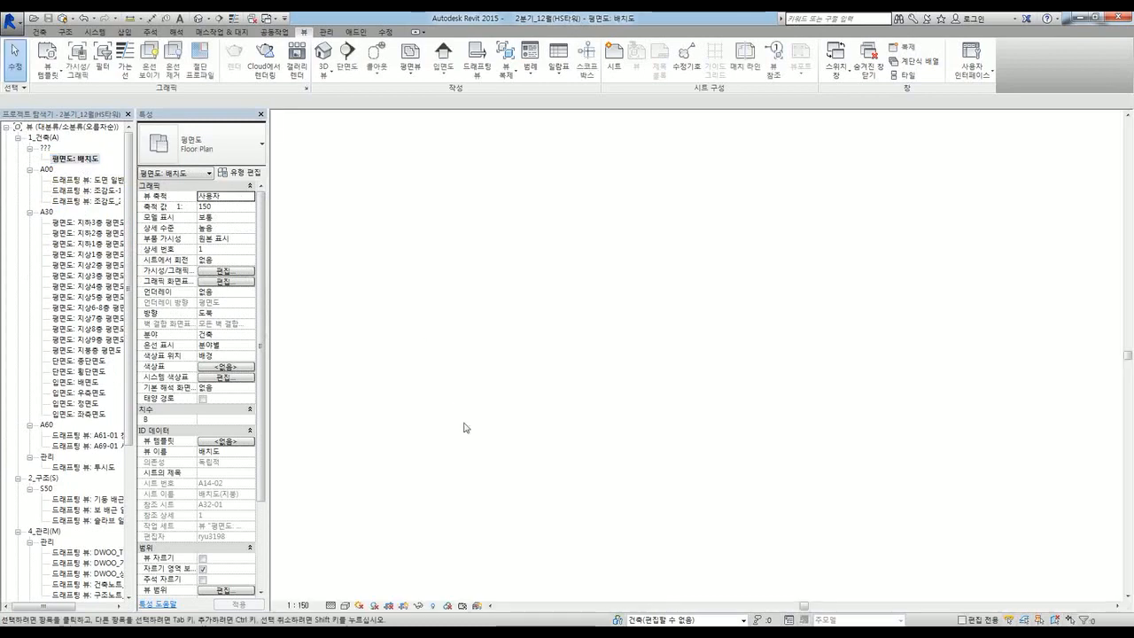
# Step: Tile windows, close the section view, minimize the site plan, and retile 3D view beside schedule
pyautogui.press('w')
pyautogui.press('t')
pyautogui.click(554, 481)
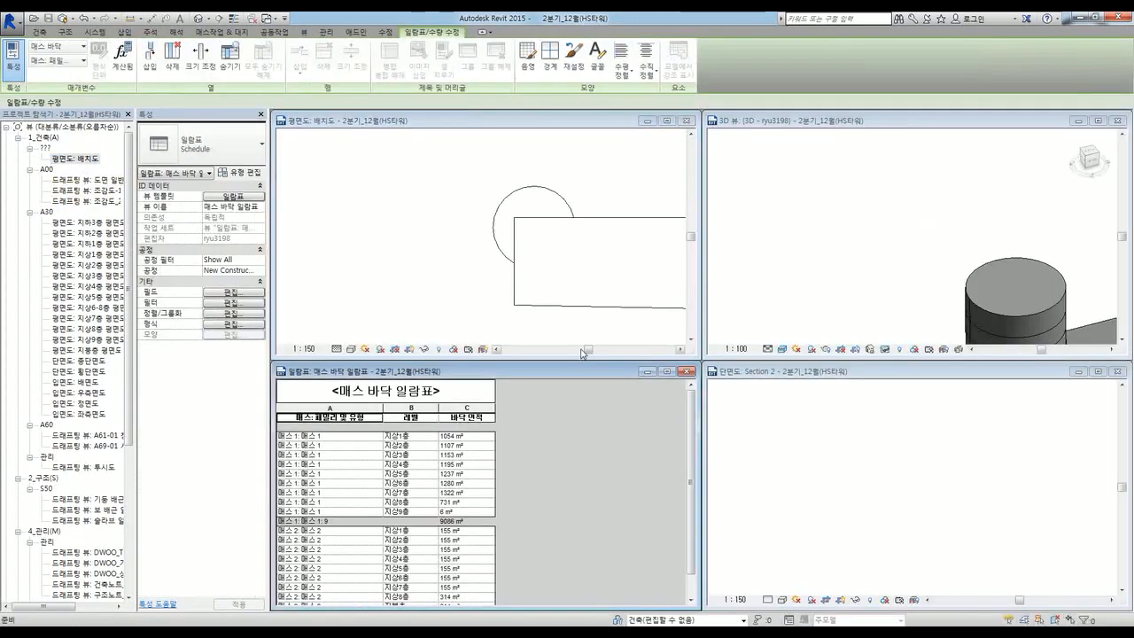
pyautogui.click(904, 204)
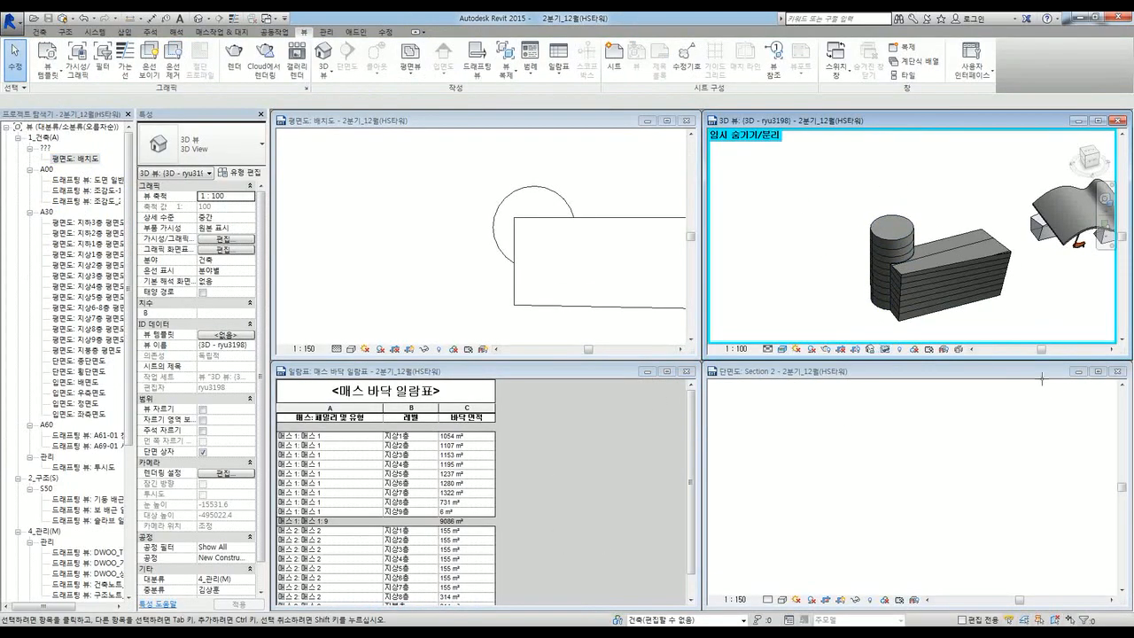
pyautogui.click(1078, 371)
pyautogui.click(648, 119)
pyautogui.press('w')
pyautogui.press('t')
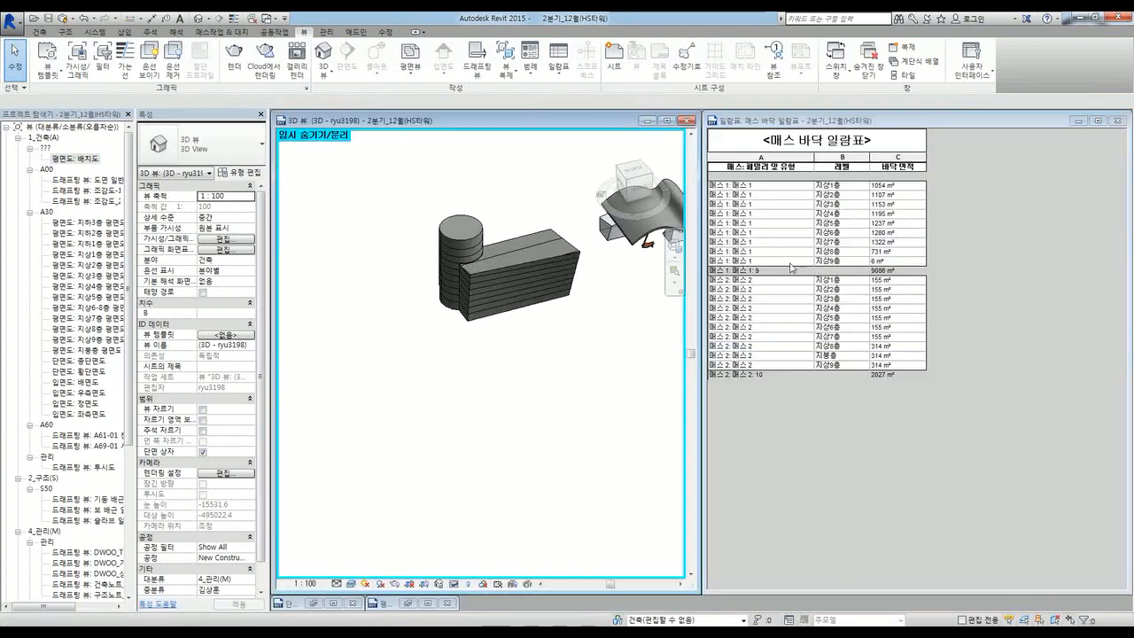
pyautogui.scroll(3, 495, 237)
pyautogui.keyDown('shift'); pyautogui.moveTo(509, 463); pyautogui.dragTo(373, 307, button='middle'); pyautogui.keyUp('shift')
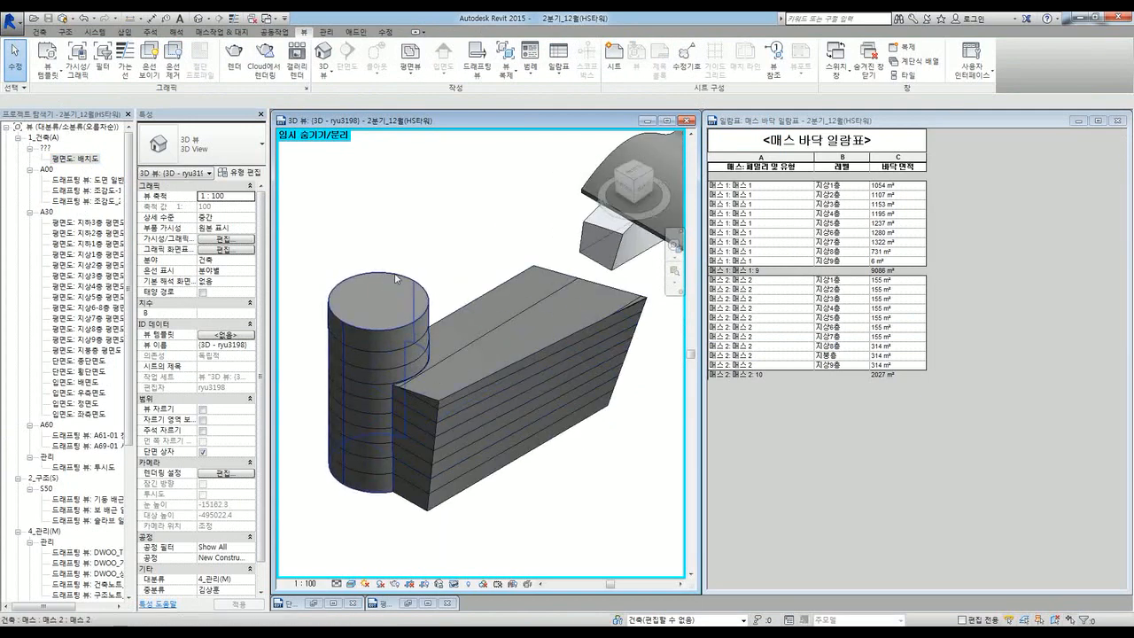
# Step: Select the box-shaped mass (매스 1) and start Edit In-Place on it
pyautogui.click(395, 279)
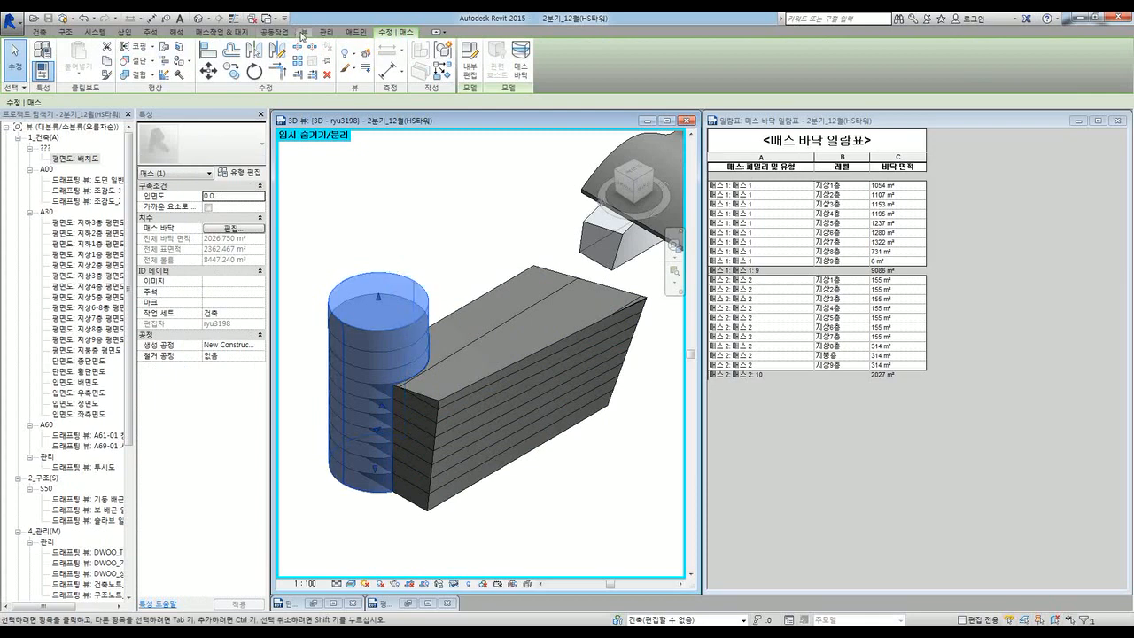
pyautogui.click(303, 31)
pyautogui.click(560, 69)
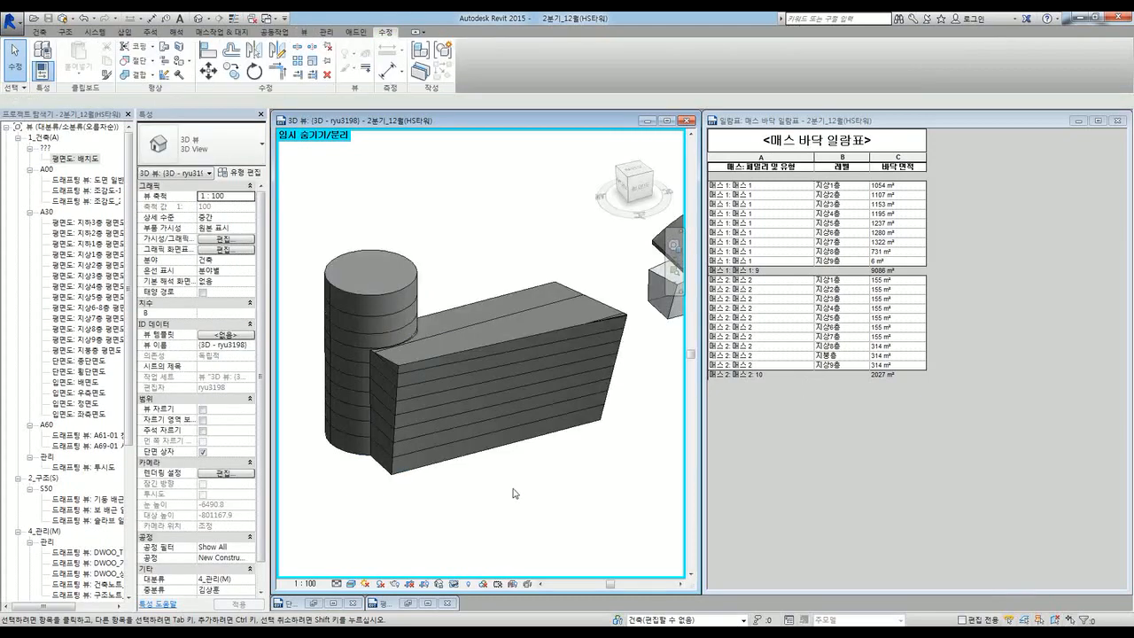
pyautogui.click(478, 310)
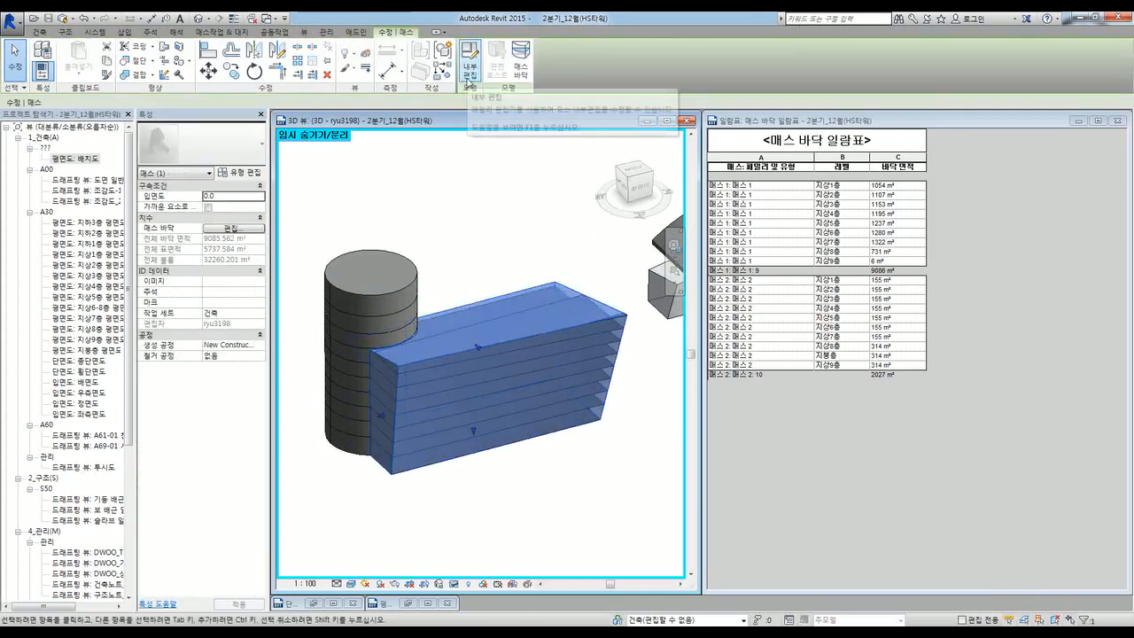
pyautogui.click(470, 79)
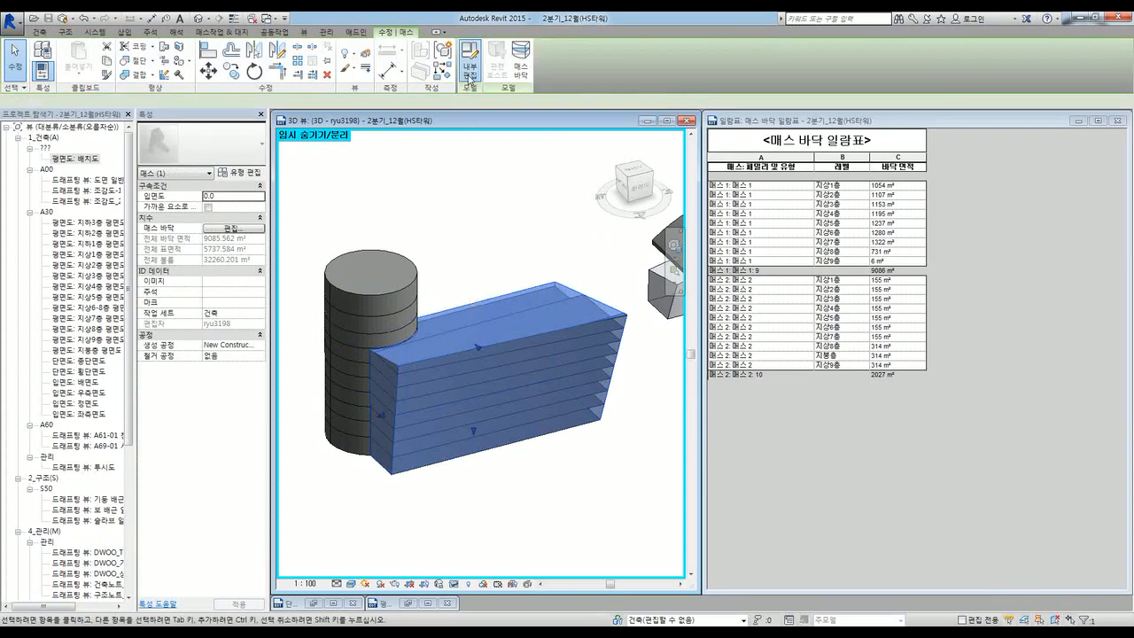
# Step: Restore the site plan and sketch a rectangle of model lines inside the site outline
pyautogui.click(407, 603)
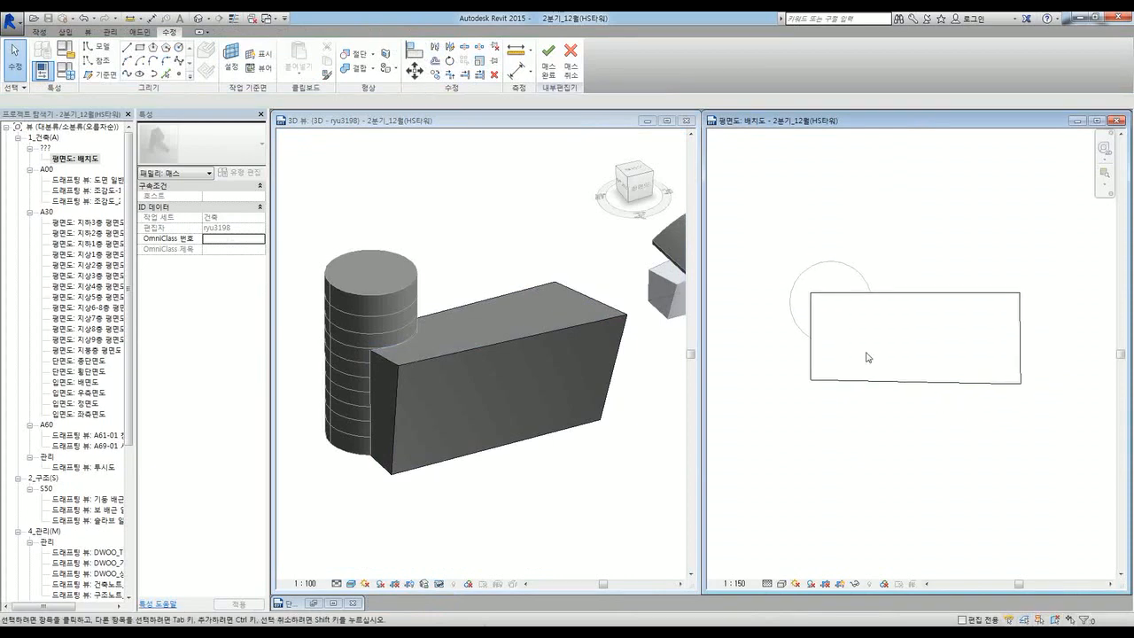
pyautogui.press('l')
pyautogui.press('i')
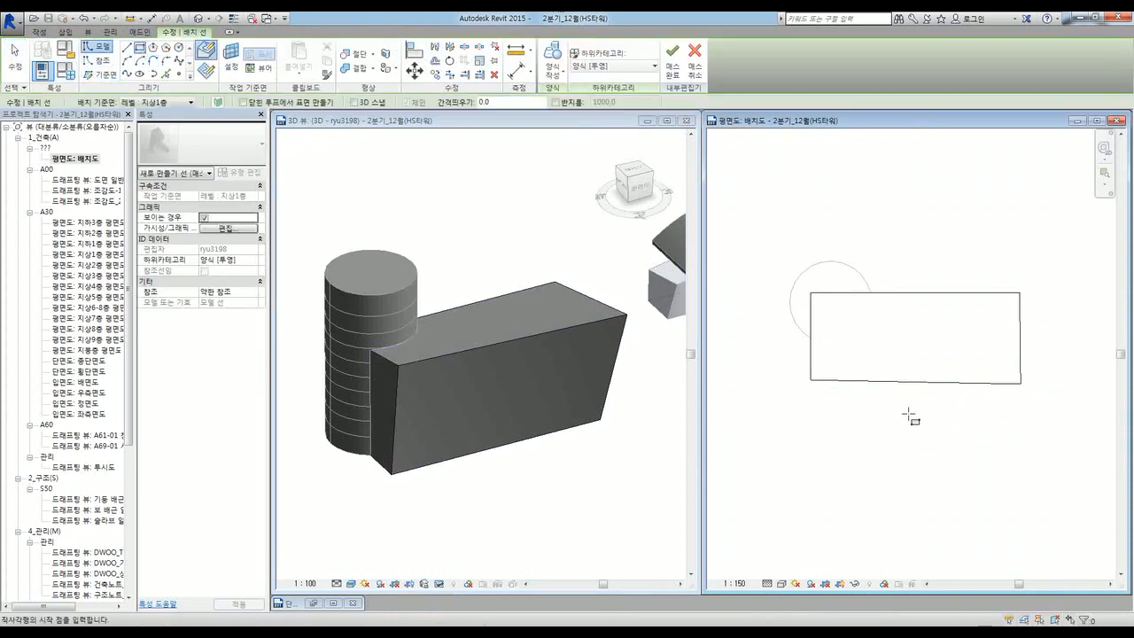
pyautogui.click(909, 414)
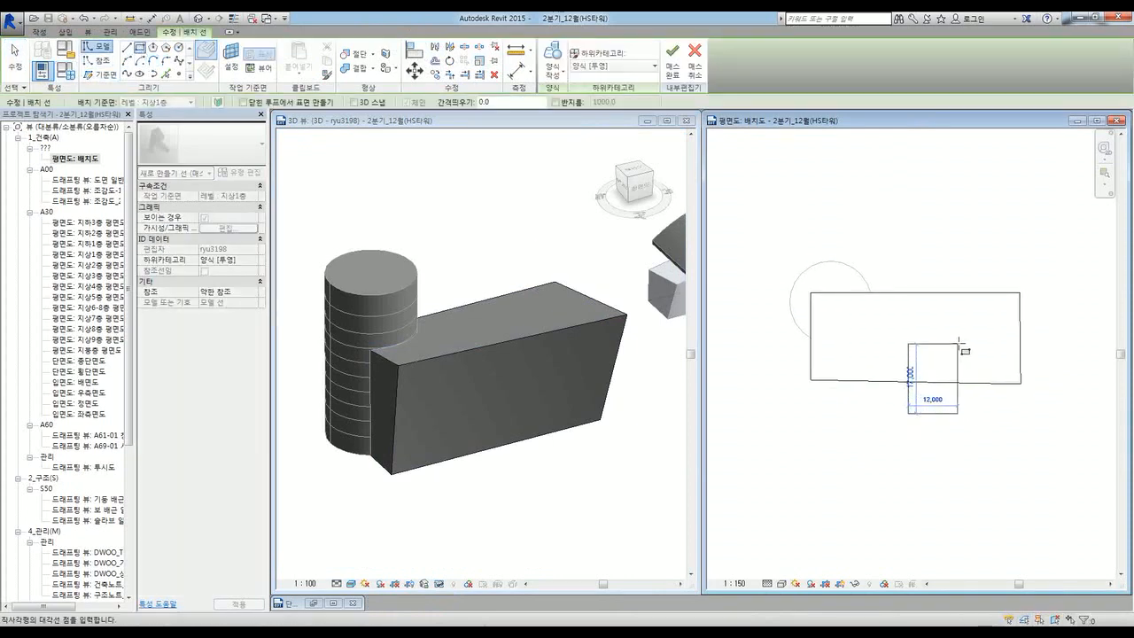
pyautogui.click(958, 344)
pyautogui.press('Escape')
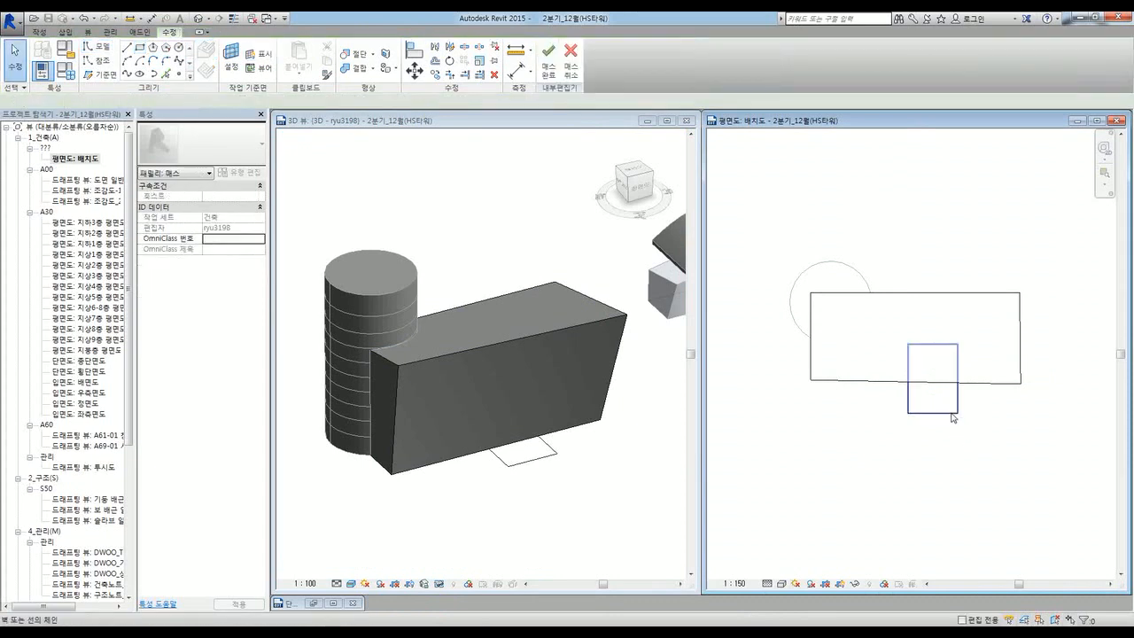
pyautogui.click(953, 417)
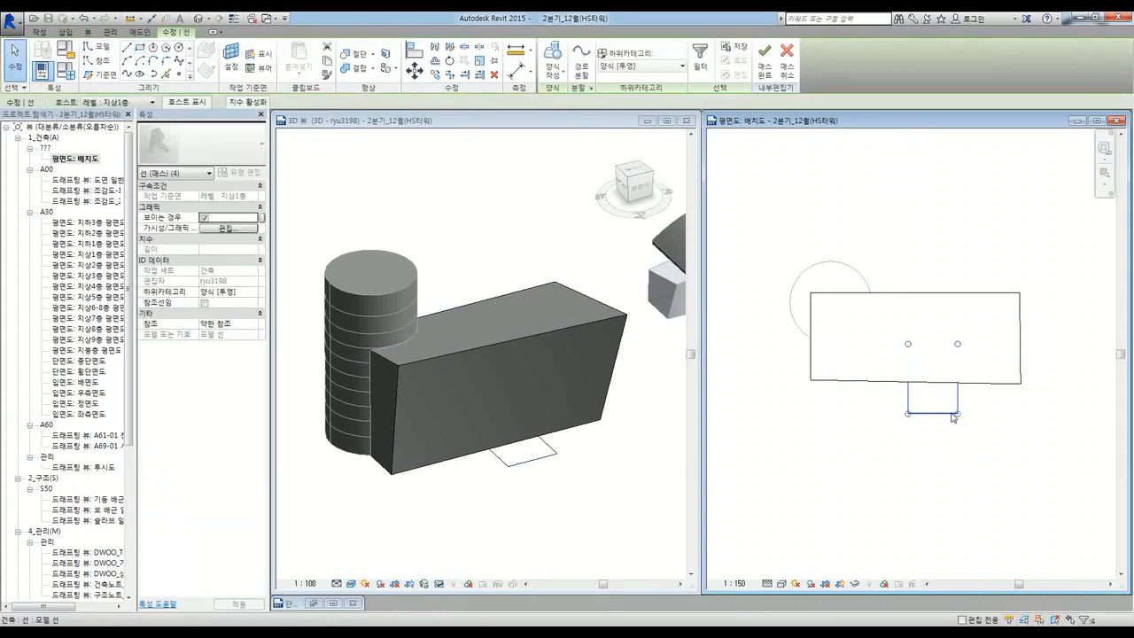
# Step: Turn the rectangle into a void form, raise its top into the box, and finish the mass
pyautogui.click(559, 78)
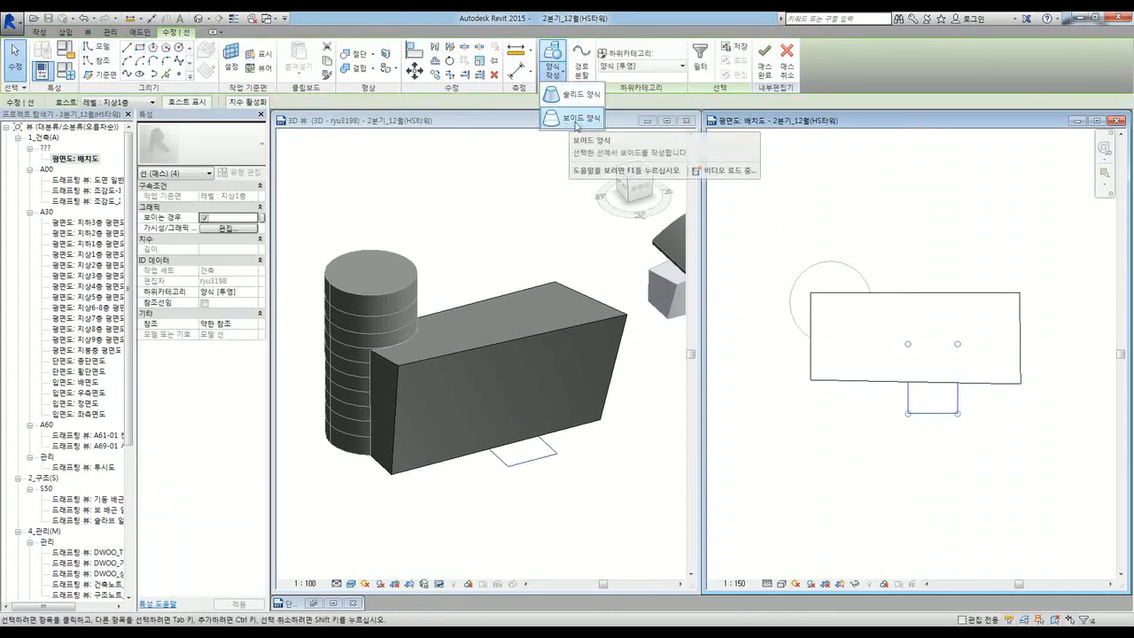
pyautogui.click(575, 126)
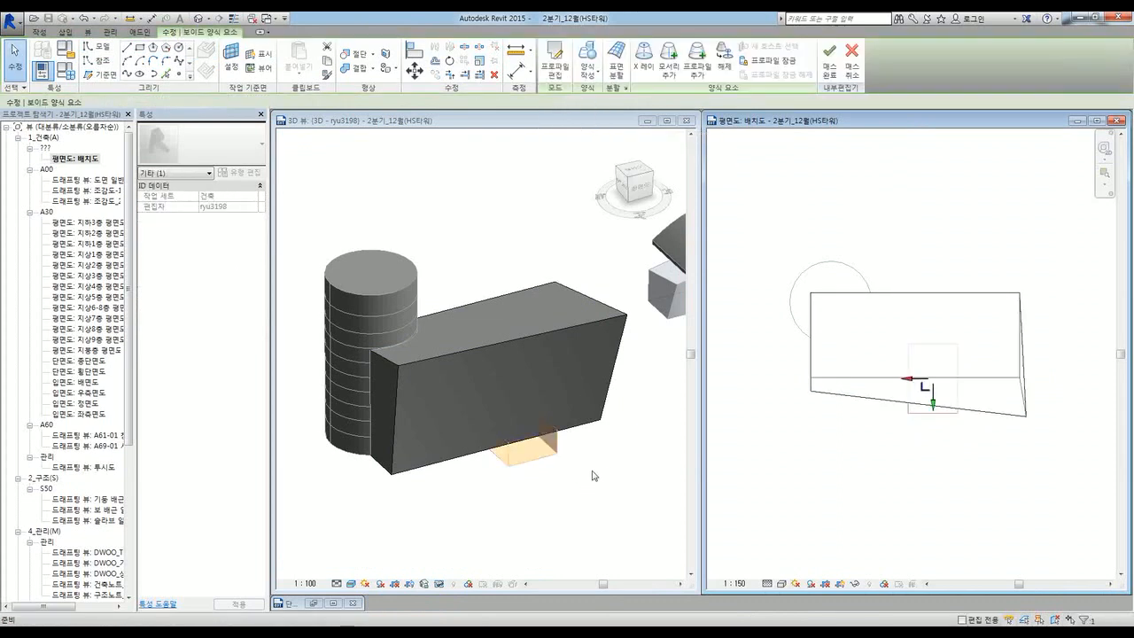
pyautogui.click(507, 433)
pyautogui.scroll(3, 511, 431)
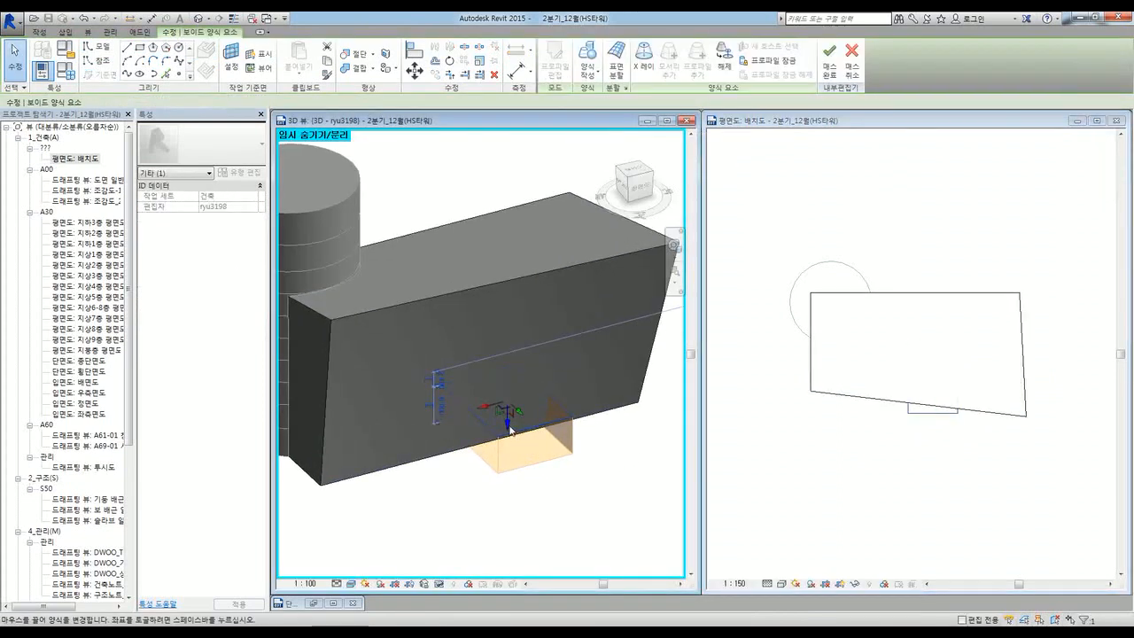
pyautogui.moveTo(510, 430); pyautogui.dragTo(512, 363)
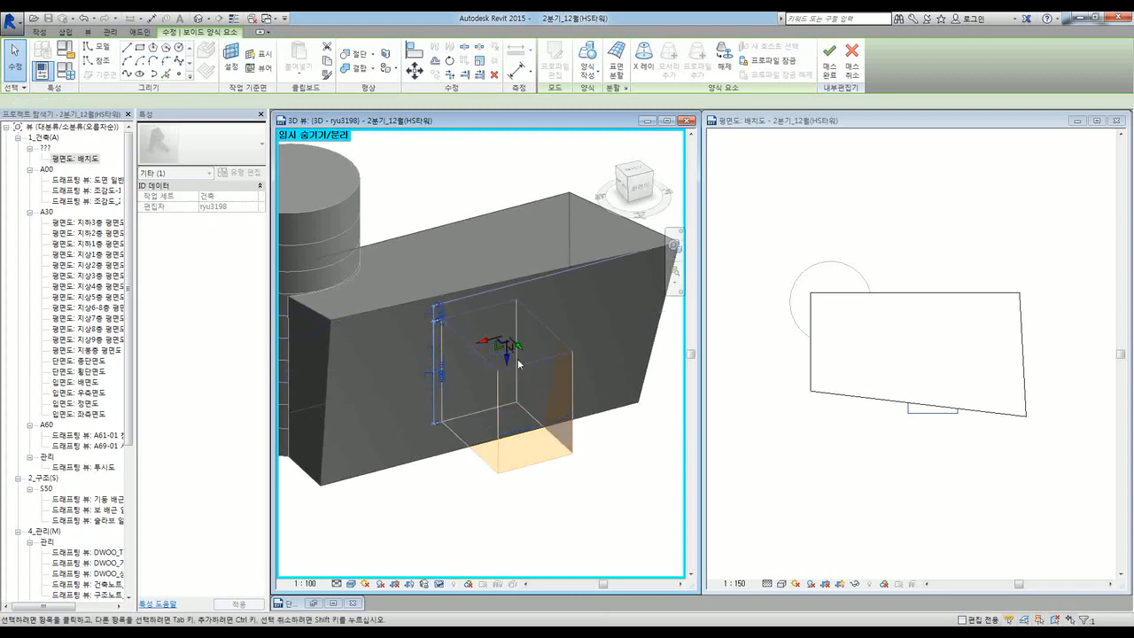
pyautogui.keyDown('shift'); pyautogui.moveTo(602, 481); pyautogui.dragTo(560, 447, button='middle'); pyautogui.keyUp('shift')
pyautogui.click(604, 498)
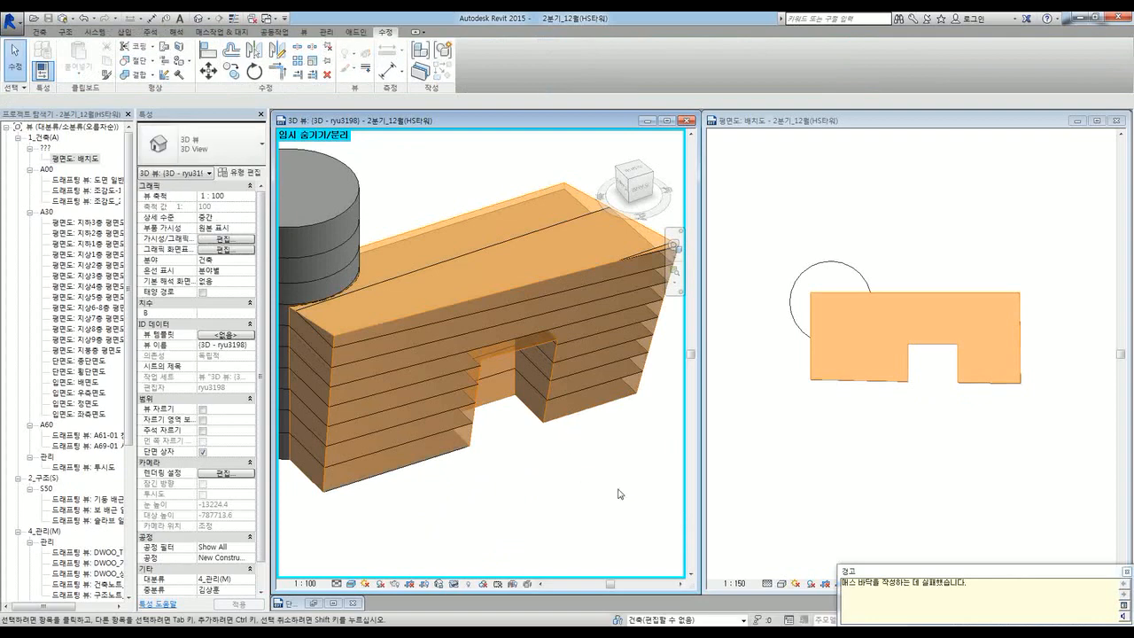
pyautogui.click(565, 513)
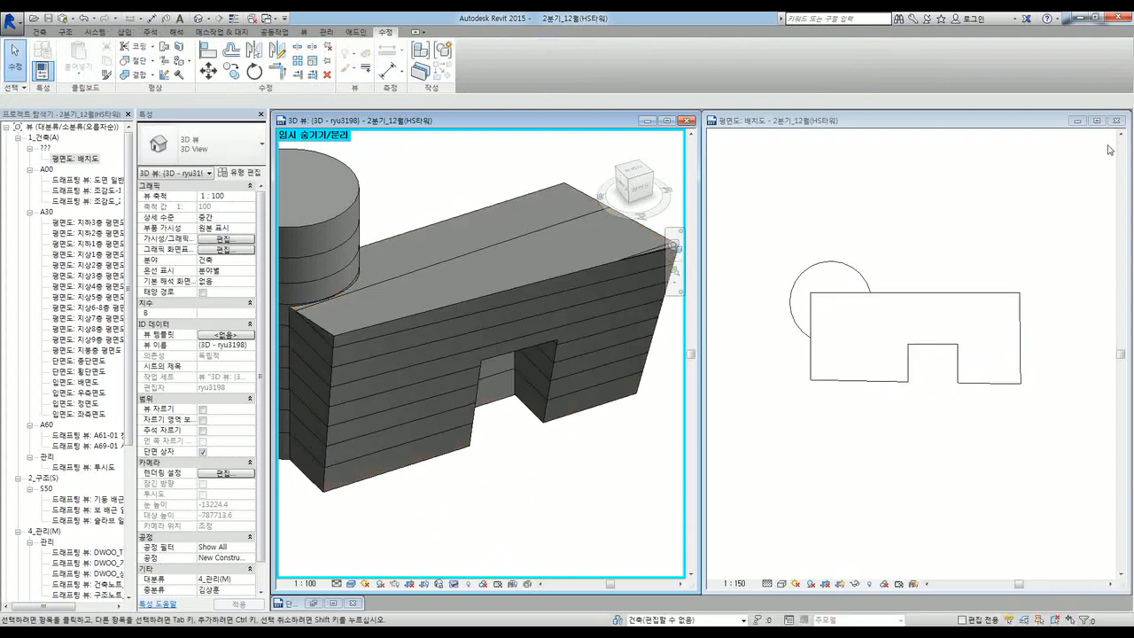
# Step: Minimize the site plan window so the mass floor schedule sits beside the 3D view
pyautogui.click(1078, 122)
pyautogui.moveTo(518, 477); pyautogui.dragTo(520, 483, button='middle')
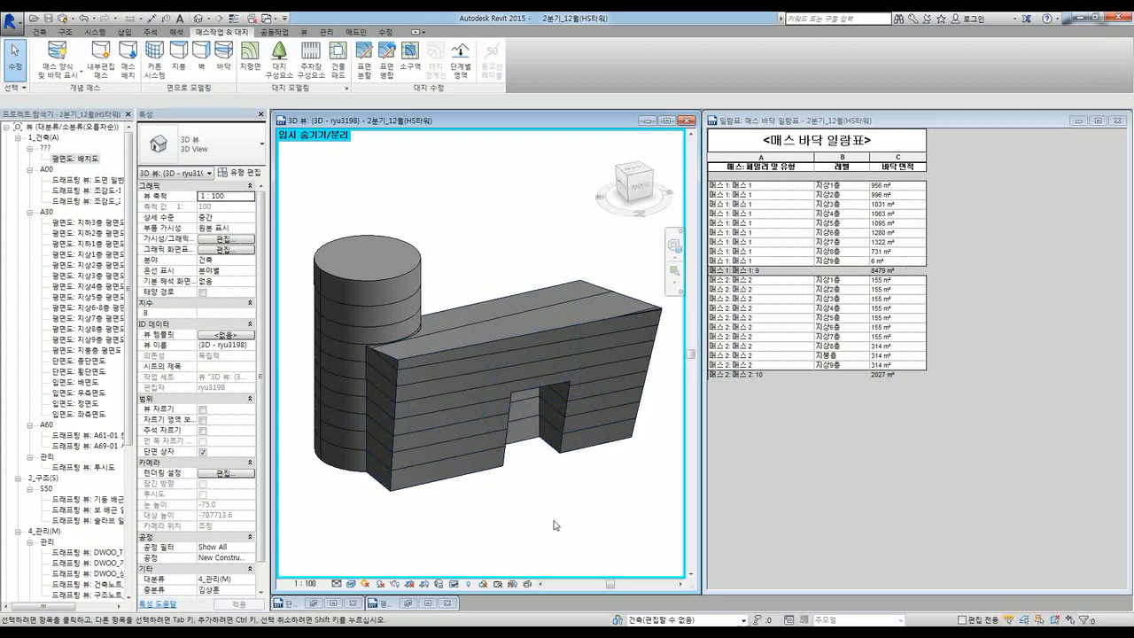
pyautogui.moveTo(560, 512); pyautogui.dragTo(554, 529, button='middle')
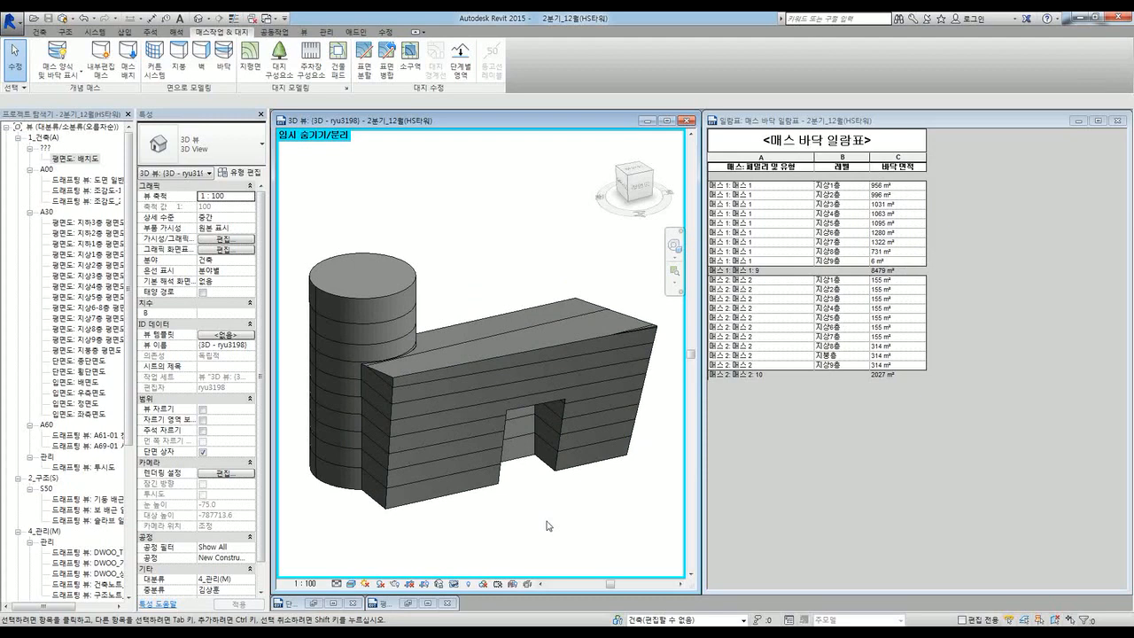
pyautogui.scroll(-1, 547, 521)
pyautogui.moveTo(548, 520); pyautogui.dragTo(538, 511, button='middle')
pyautogui.scroll(-1, 548, 505)
pyautogui.scroll(1, 549, 503)
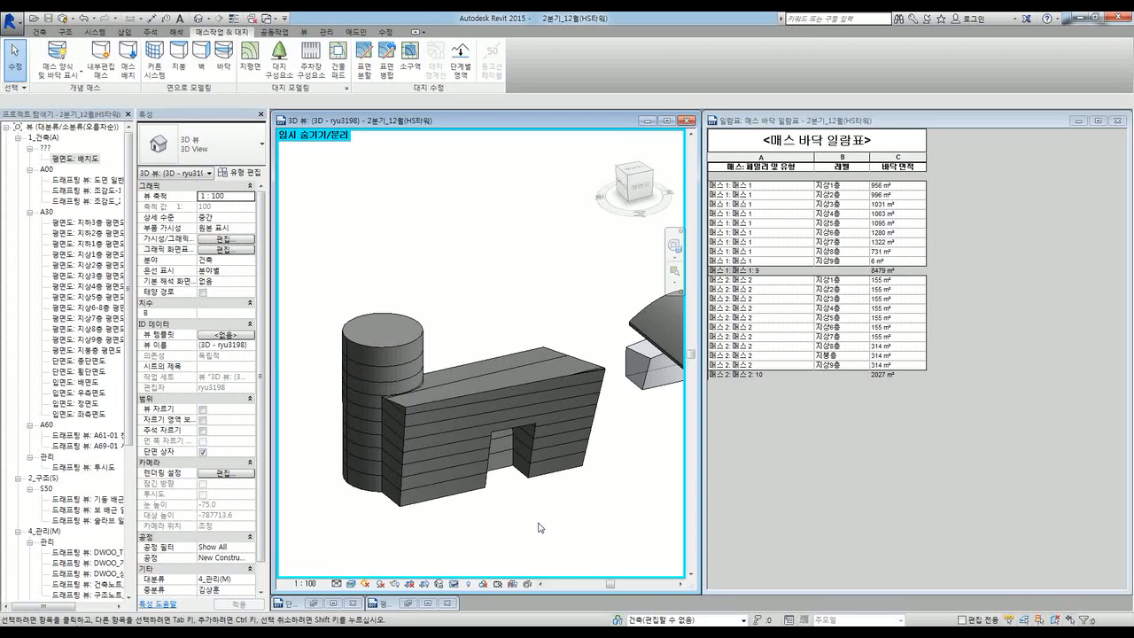
pyautogui.moveTo(519, 515); pyautogui.dragTo(523, 519, button='middle')
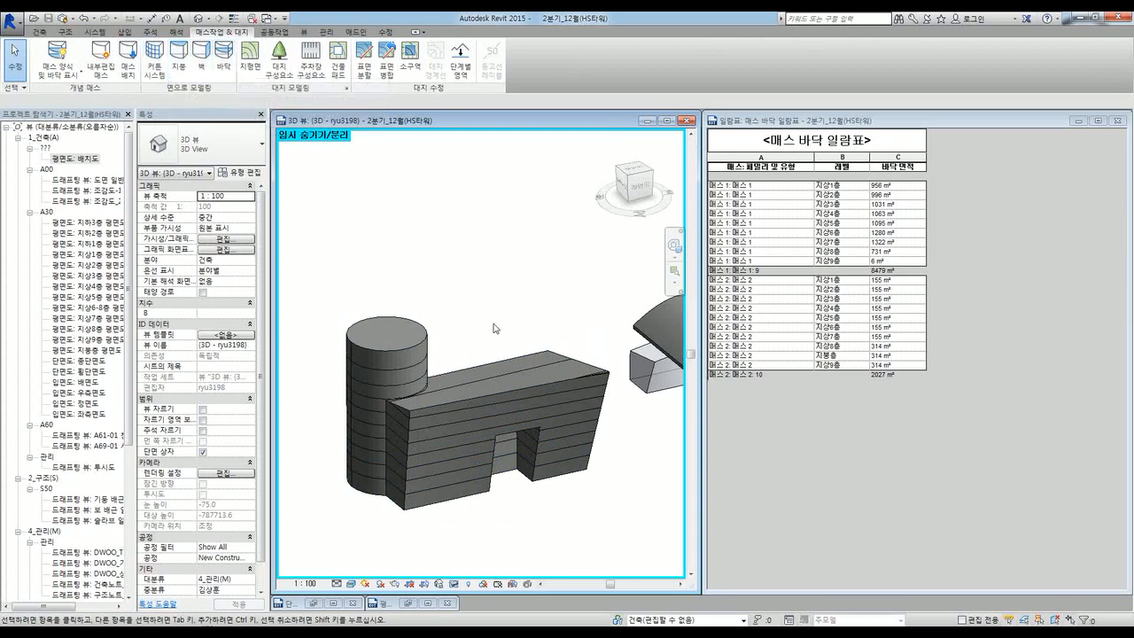
pyautogui.click(505, 391)
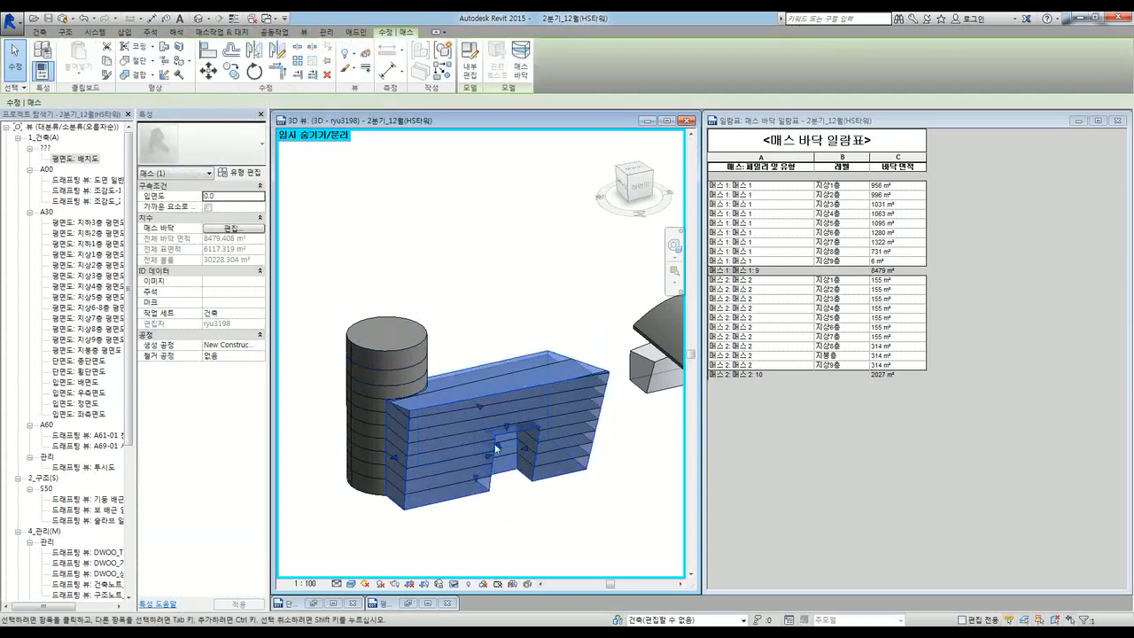
pyautogui.click(480, 524)
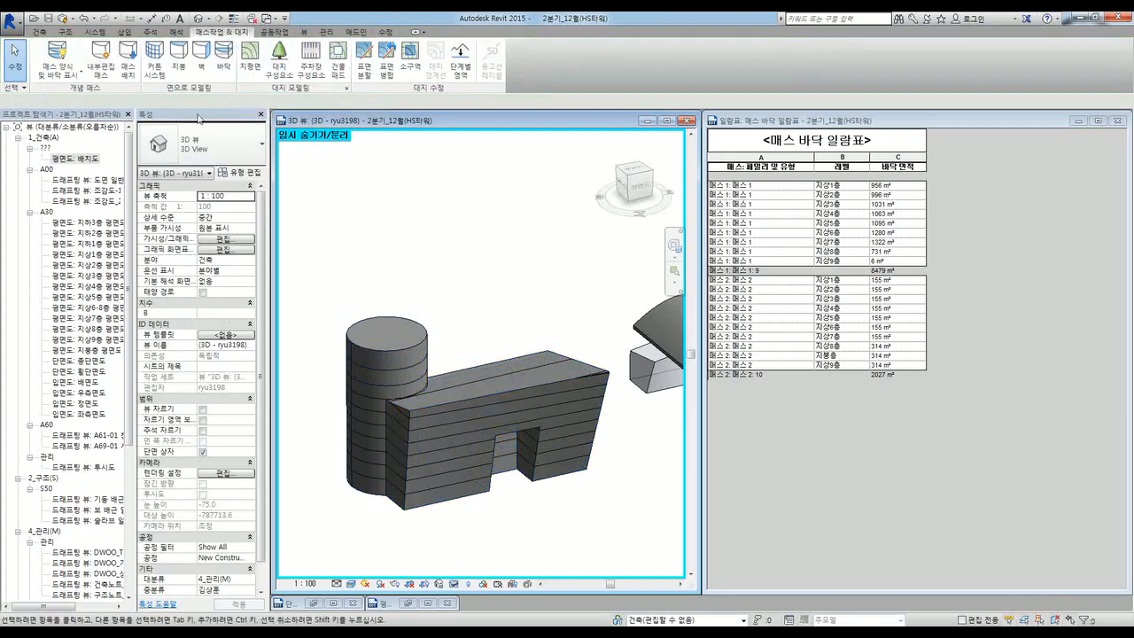
# Step: Clad the box mass's faces with a DWOO_CW00_1200X1200 curtain system
pyautogui.click(162, 74)
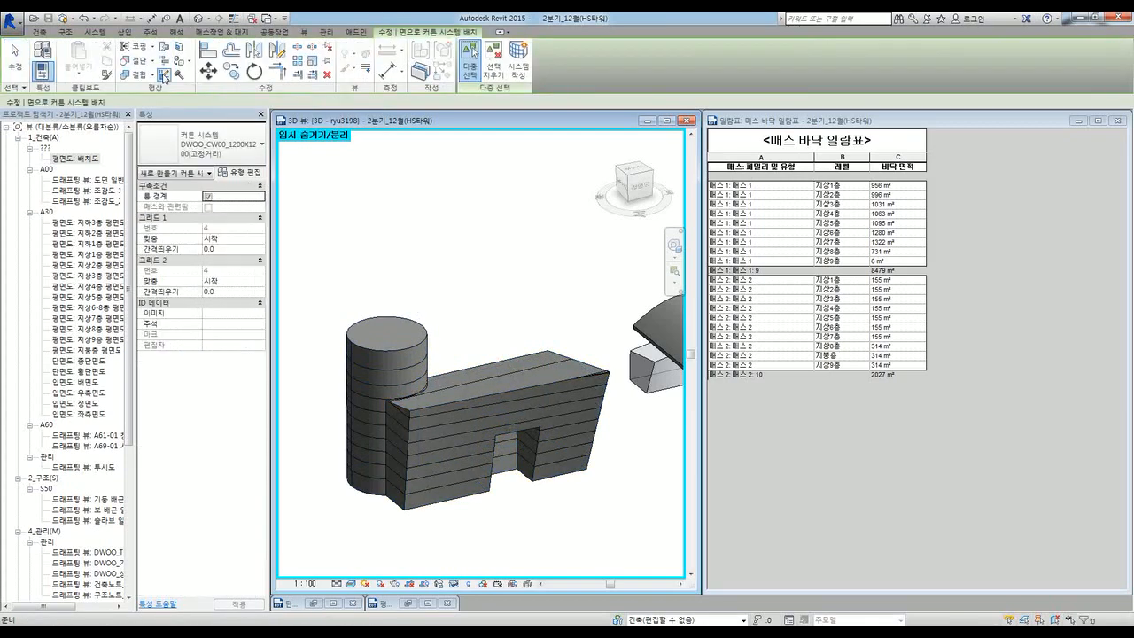
pyautogui.click(428, 406)
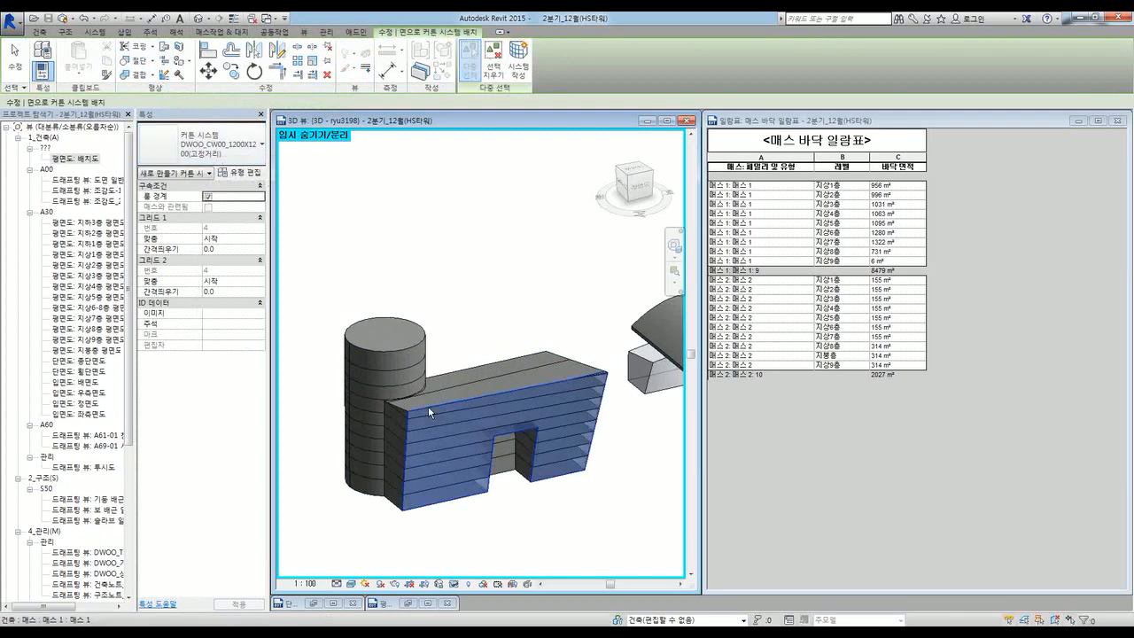
pyautogui.click(521, 78)
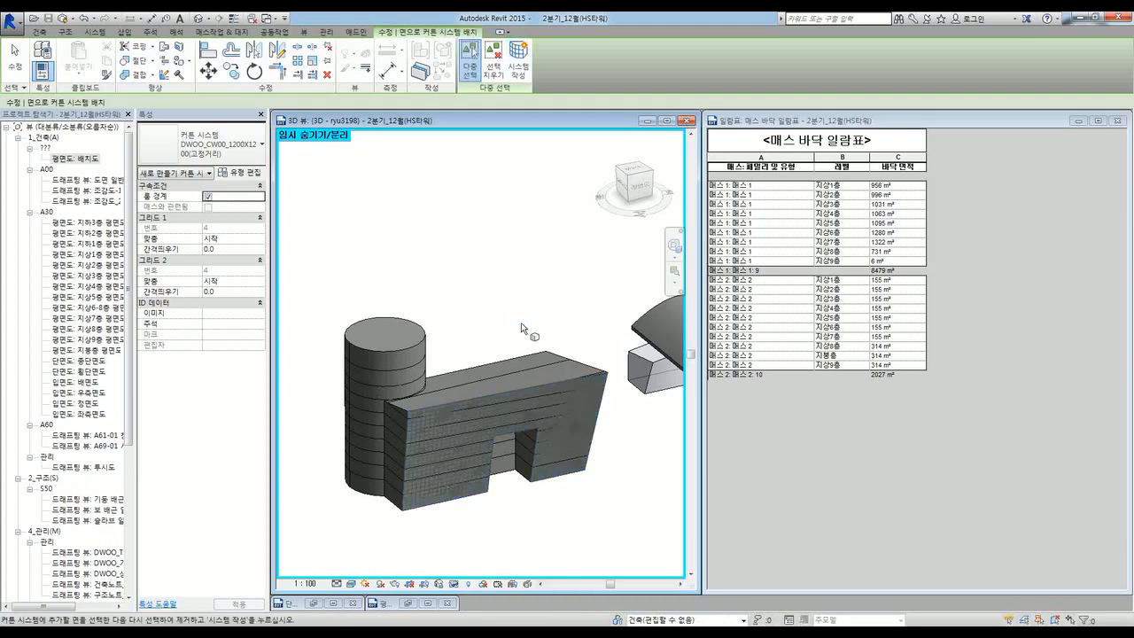
pyautogui.scroll(3, 428, 486)
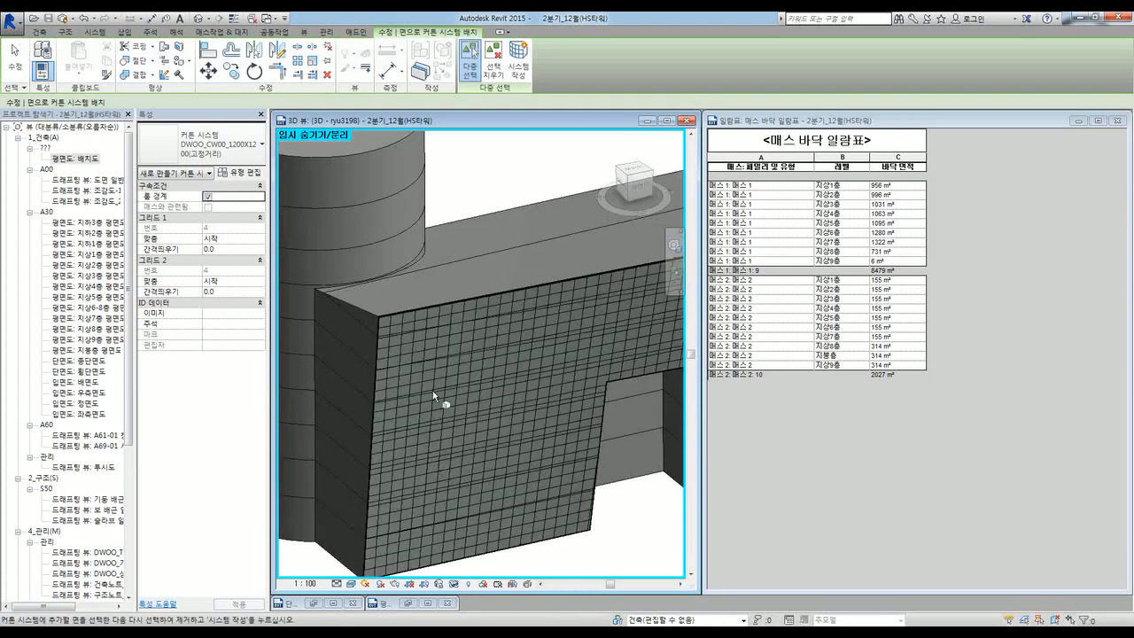
pyautogui.scroll(-4, 389, 352)
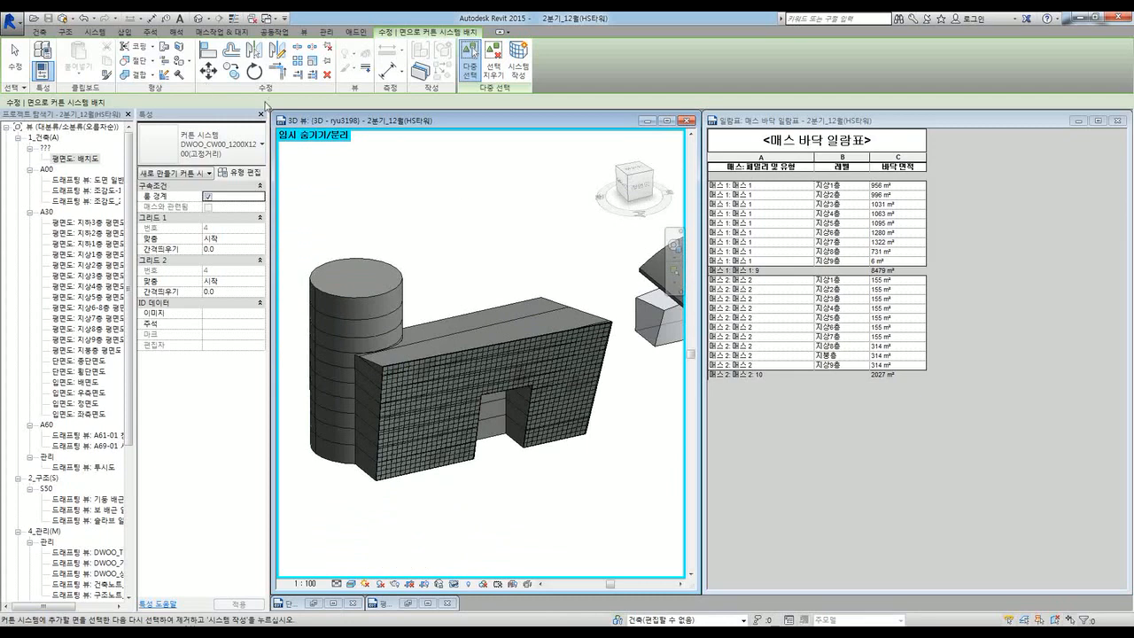
pyautogui.press('Escape')
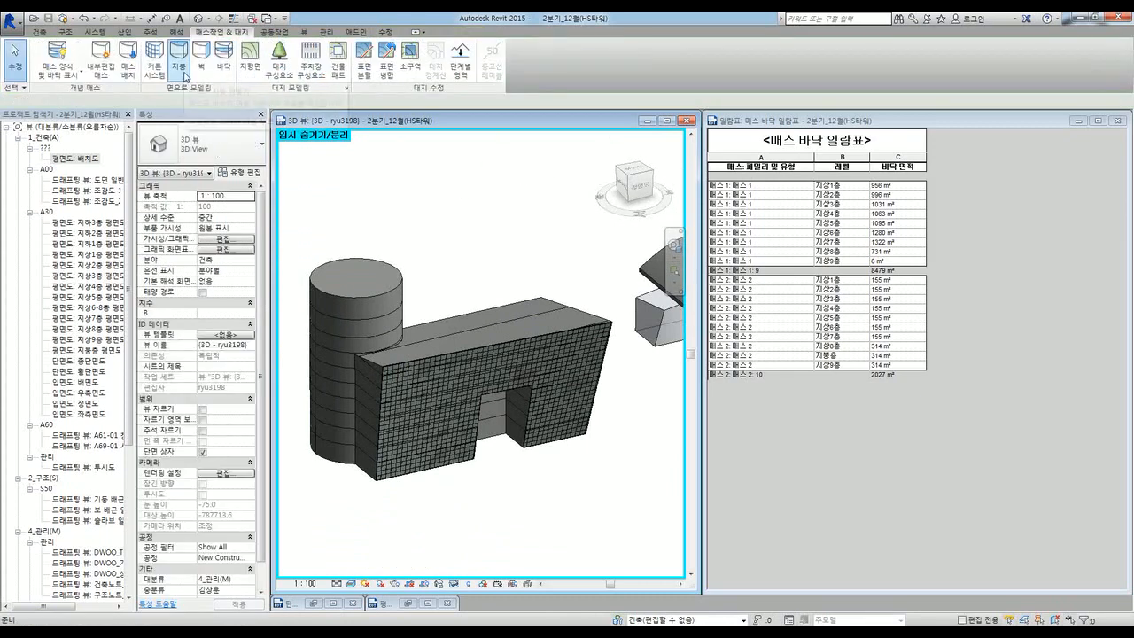
# Step: Cap the cylinder mass's top face with a DWOO_RF00_350 roof
pyautogui.click(184, 81)
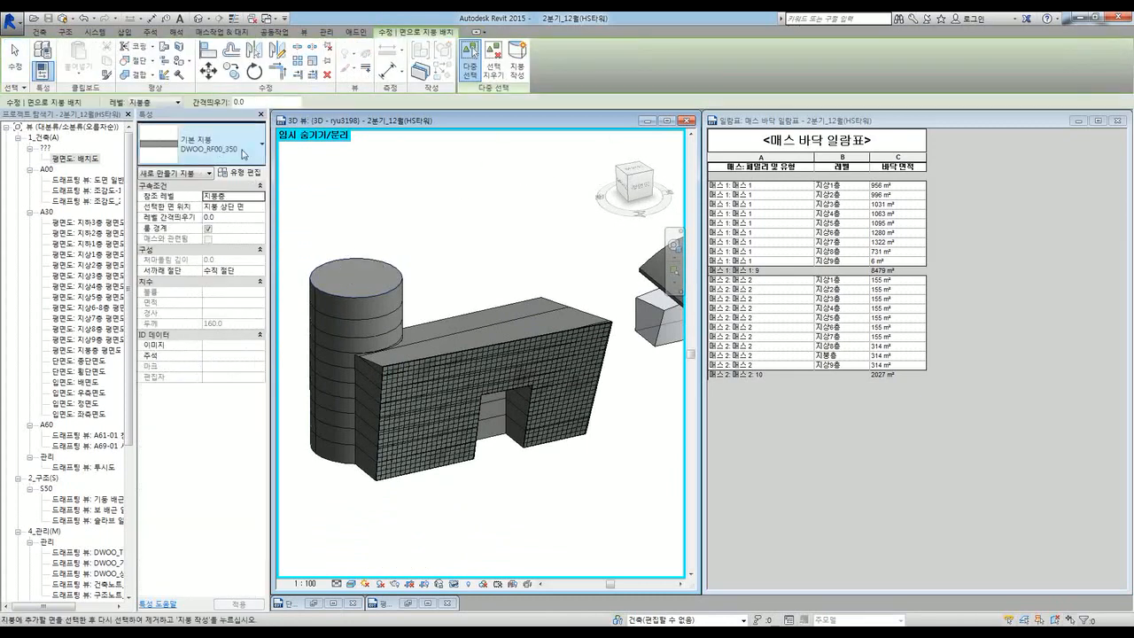
pyautogui.click(190, 149)
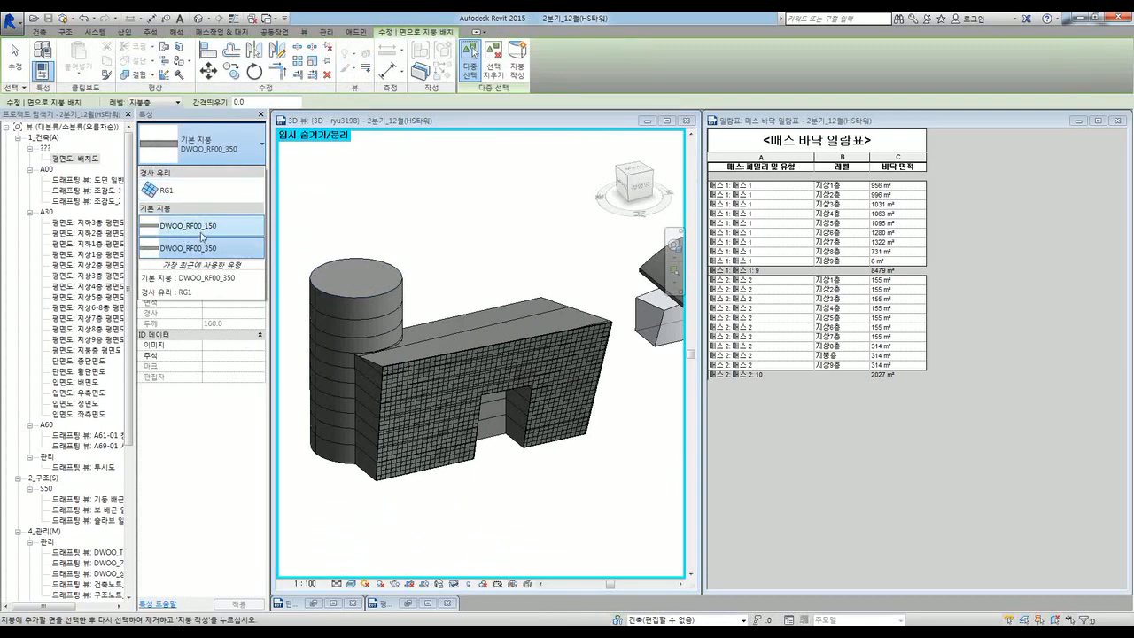
pyautogui.click(206, 248)
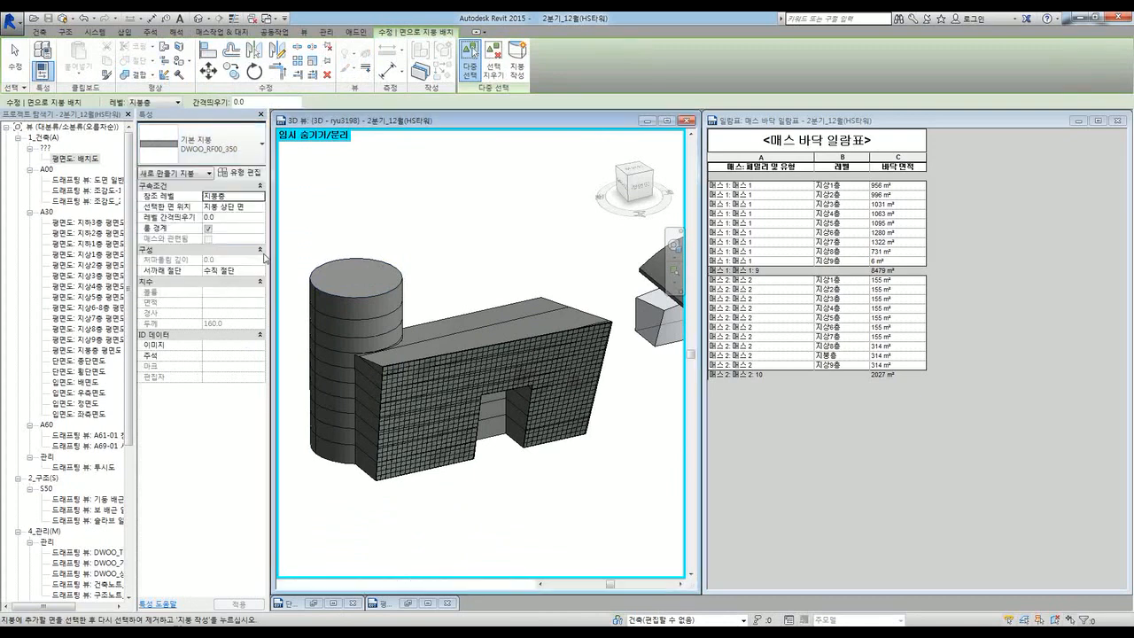
pyautogui.click(348, 270)
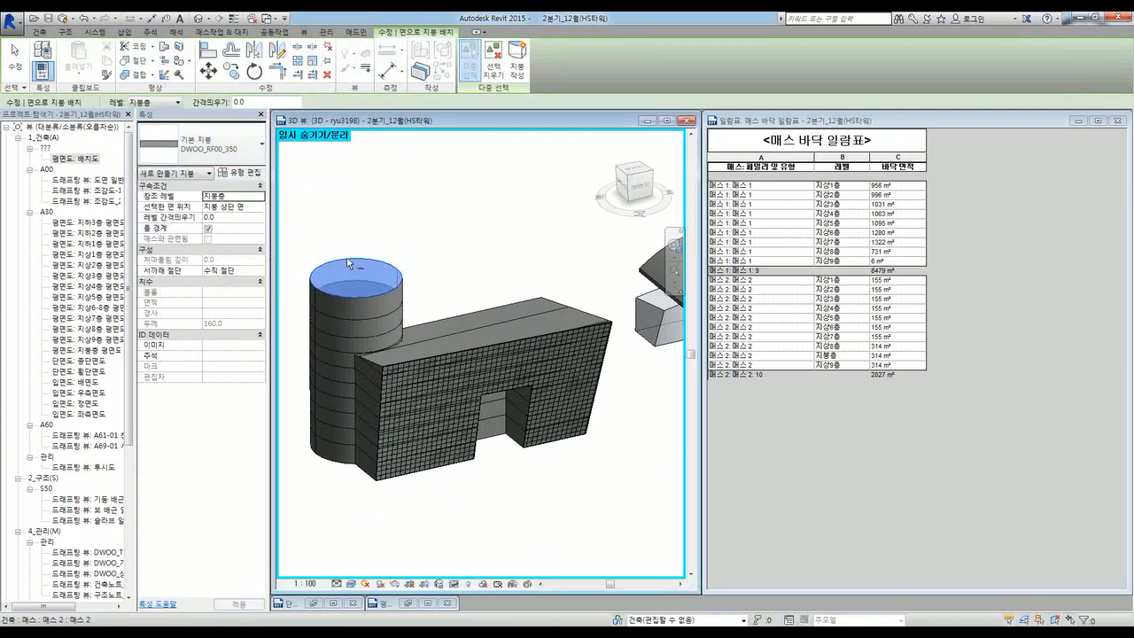
pyautogui.click(518, 69)
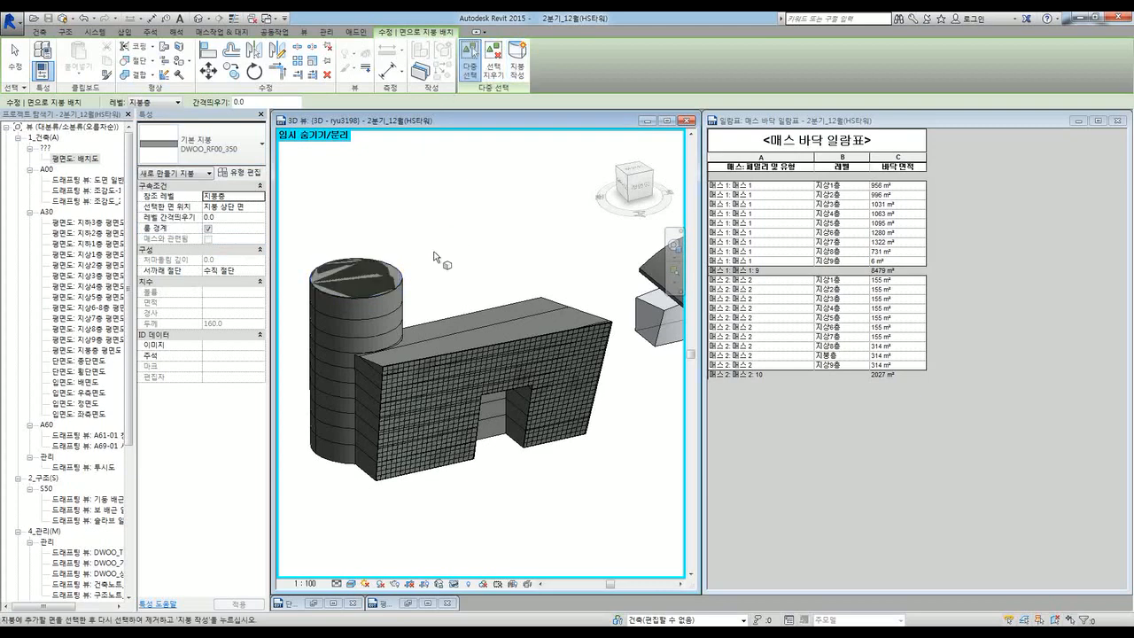
pyautogui.scroll(5, 438, 315)
pyautogui.scroll(-3, 452, 321)
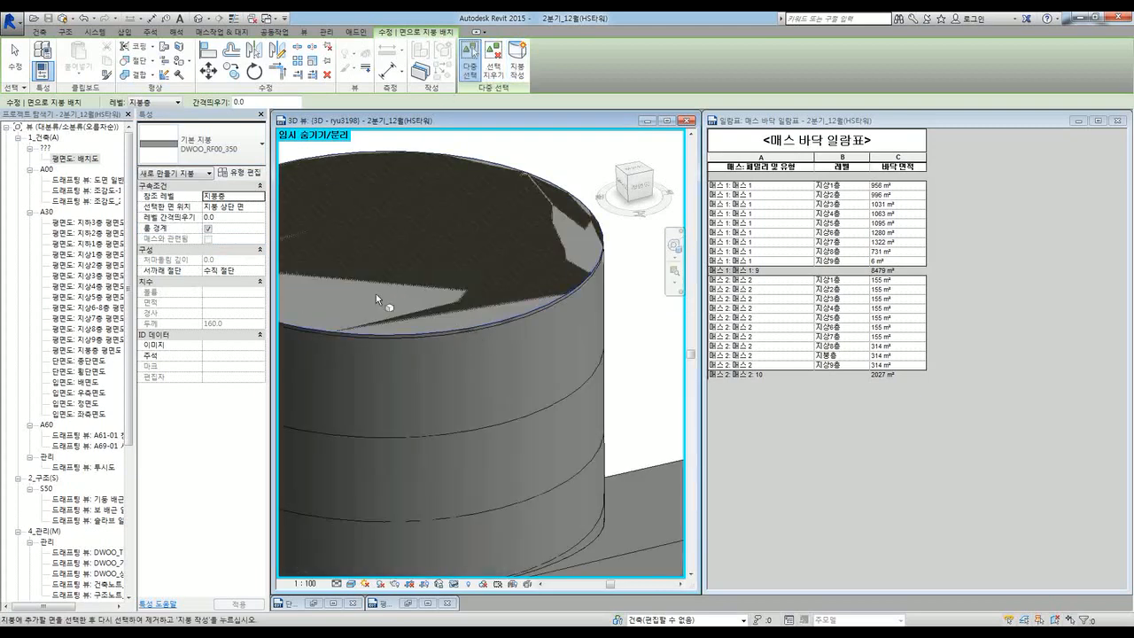
pyautogui.scroll(-5, 399, 299)
pyautogui.press('Escape')
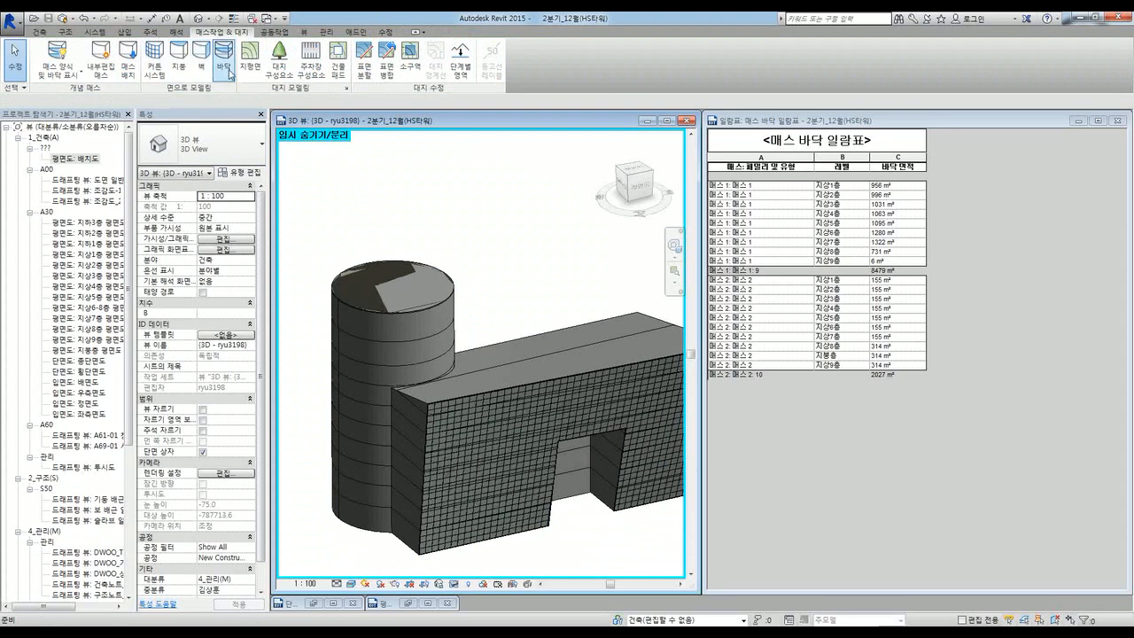
# Step: Create DWOO_F00_100 floors on two of the cylinder's upper mass floors
pyautogui.click(224, 65)
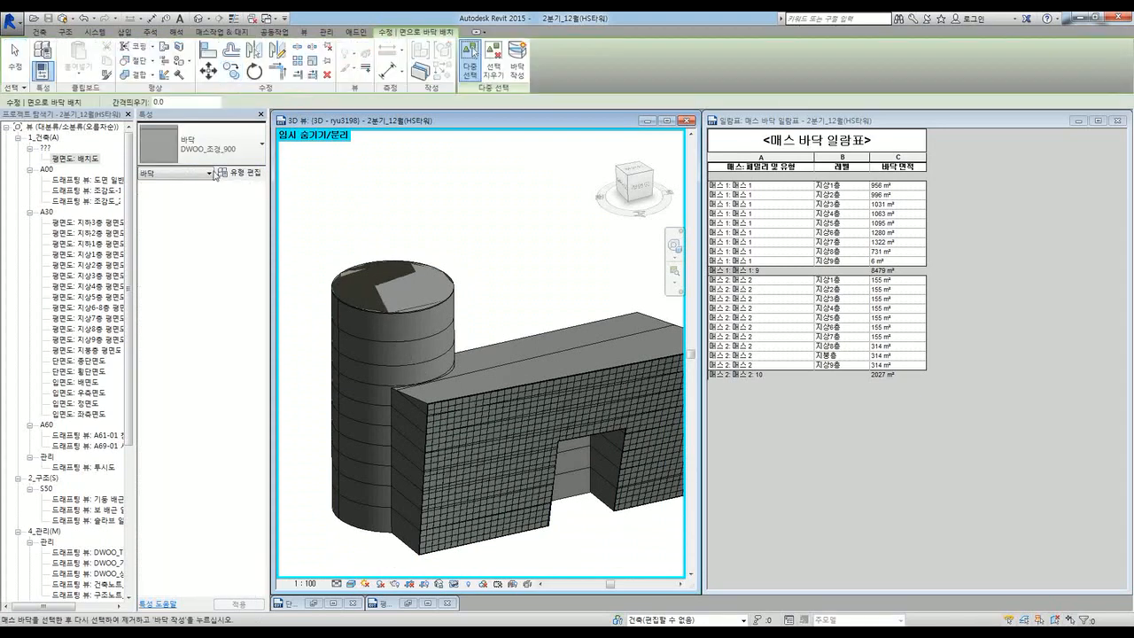
pyautogui.click(211, 160)
pyautogui.click(206, 197)
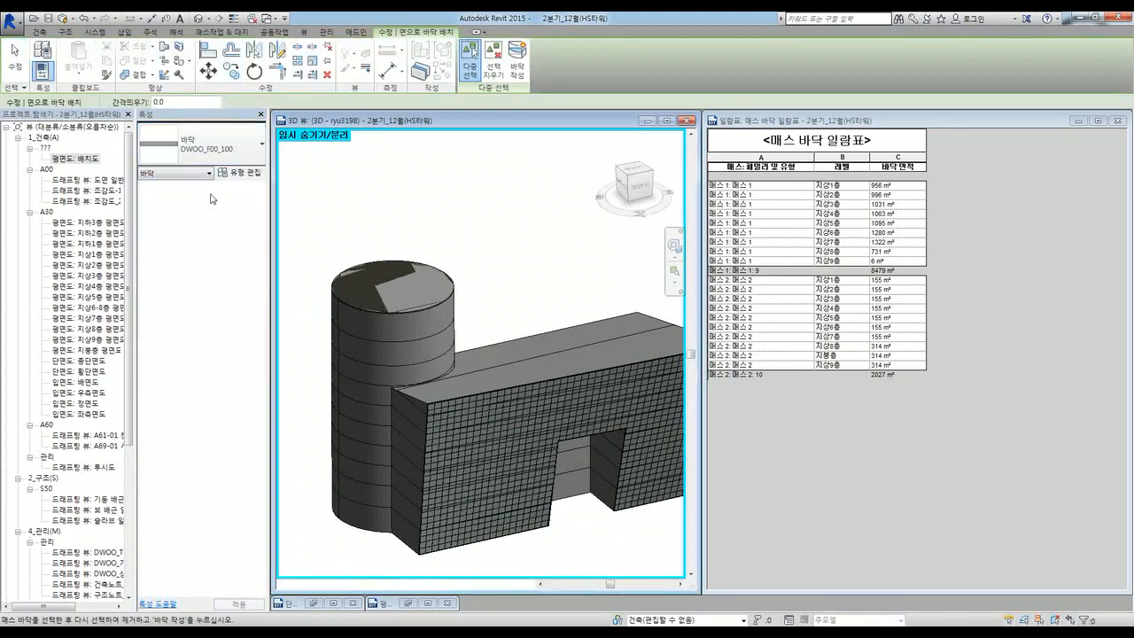
pyautogui.click(429, 333)
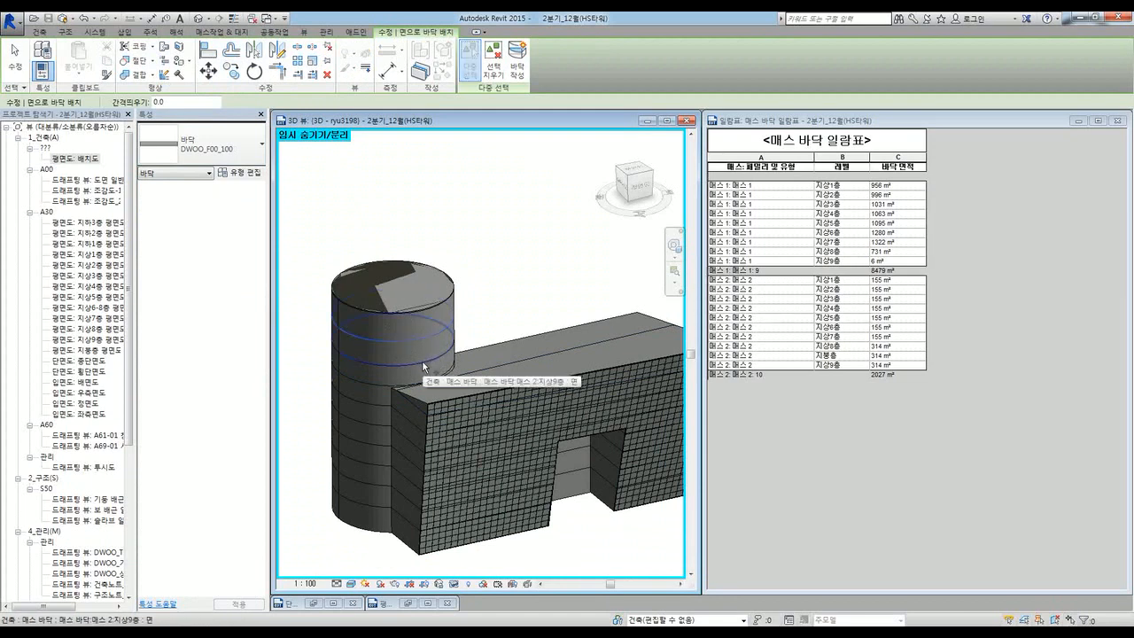
pyautogui.click(422, 361)
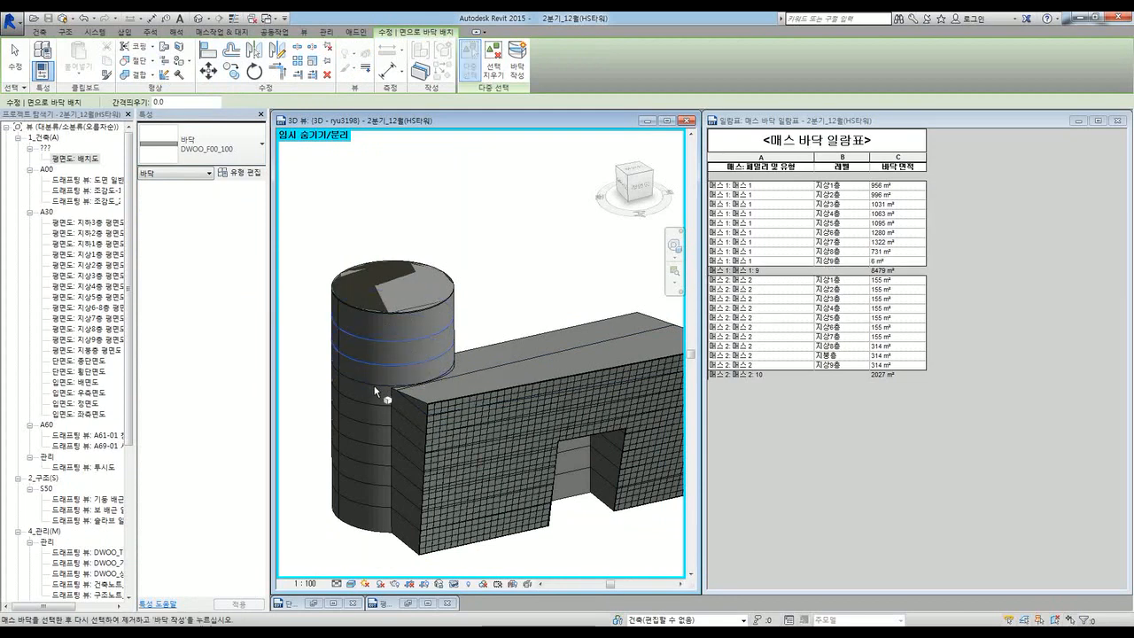
pyautogui.click(517, 70)
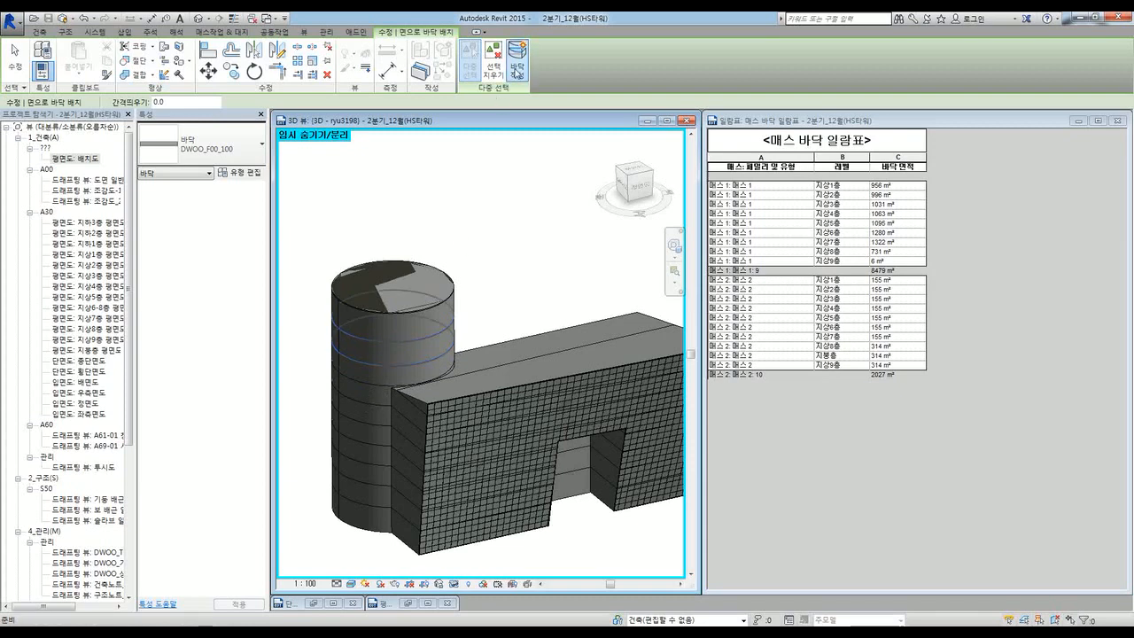
pyautogui.scroll(3, 357, 343)
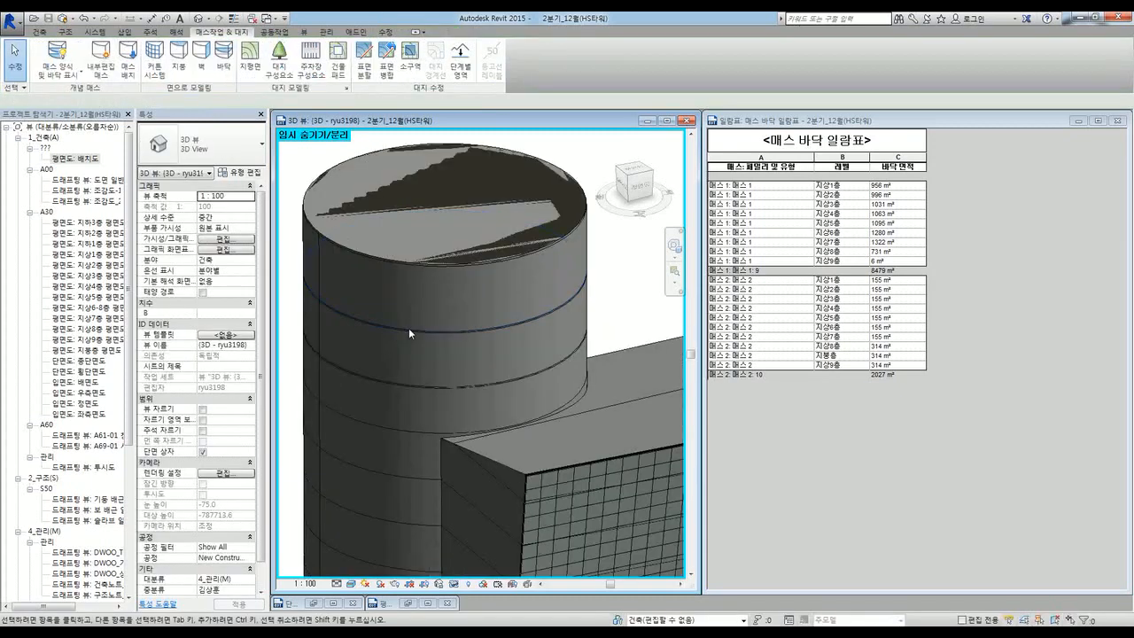
pyautogui.scroll(-5, 411, 332)
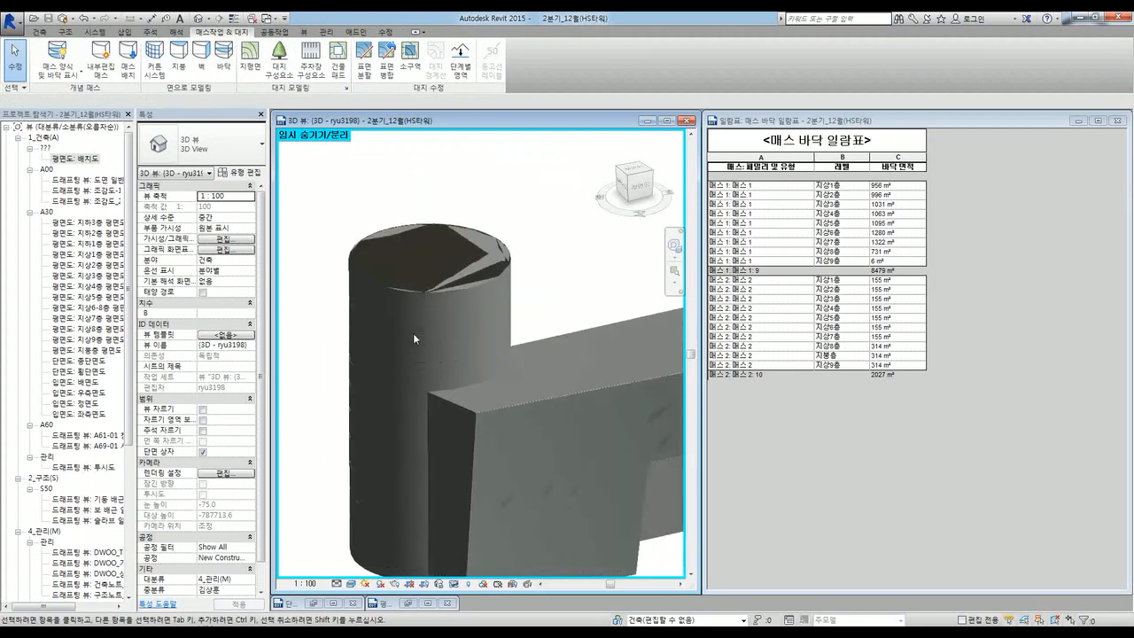
pyautogui.keyDown('shift'); pyautogui.moveTo(519, 527); pyautogui.dragTo(537, 532, button='middle'); pyautogui.keyUp('shift')
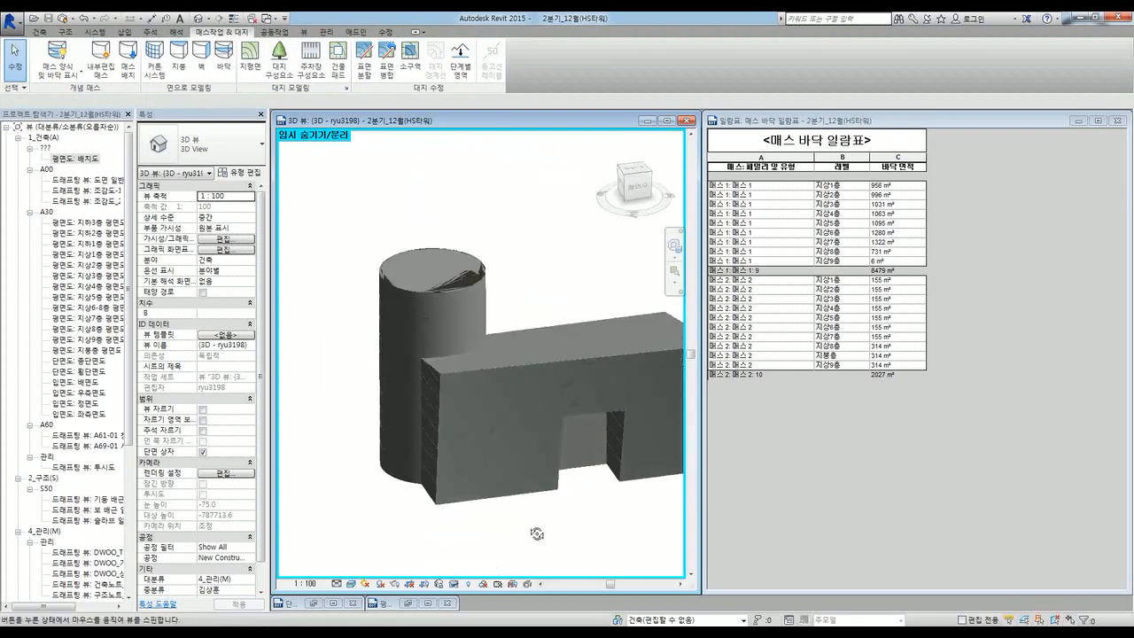
# Step: Cover the block mass's short end face with a DWOO_EW00_150 wall
pyautogui.click(203, 69)
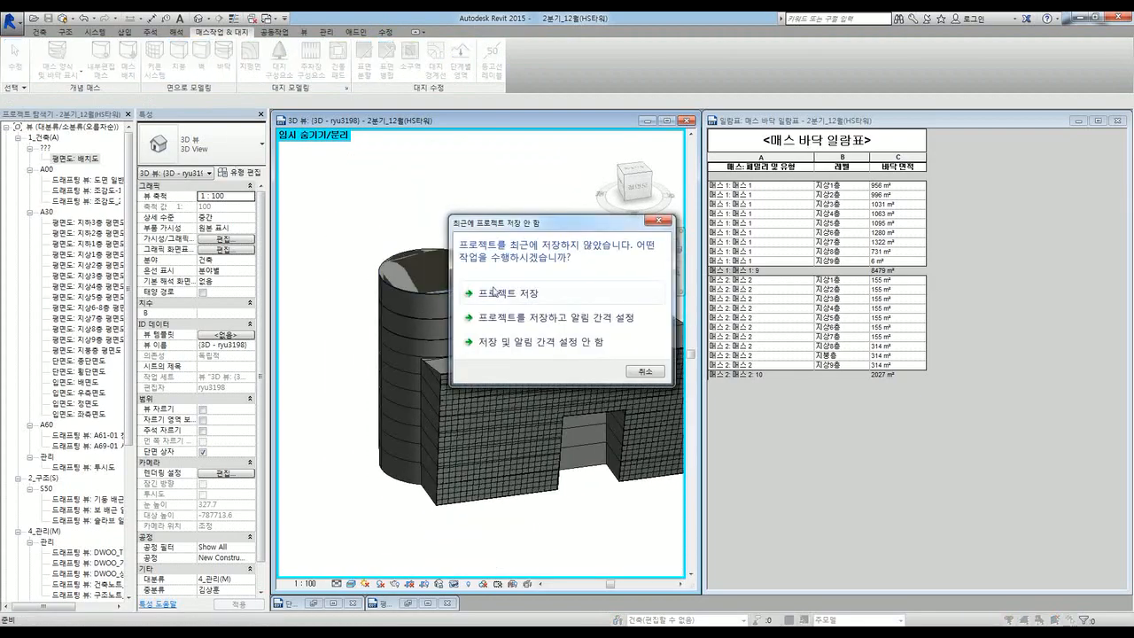
pyautogui.press('Return')
pyautogui.click(211, 150)
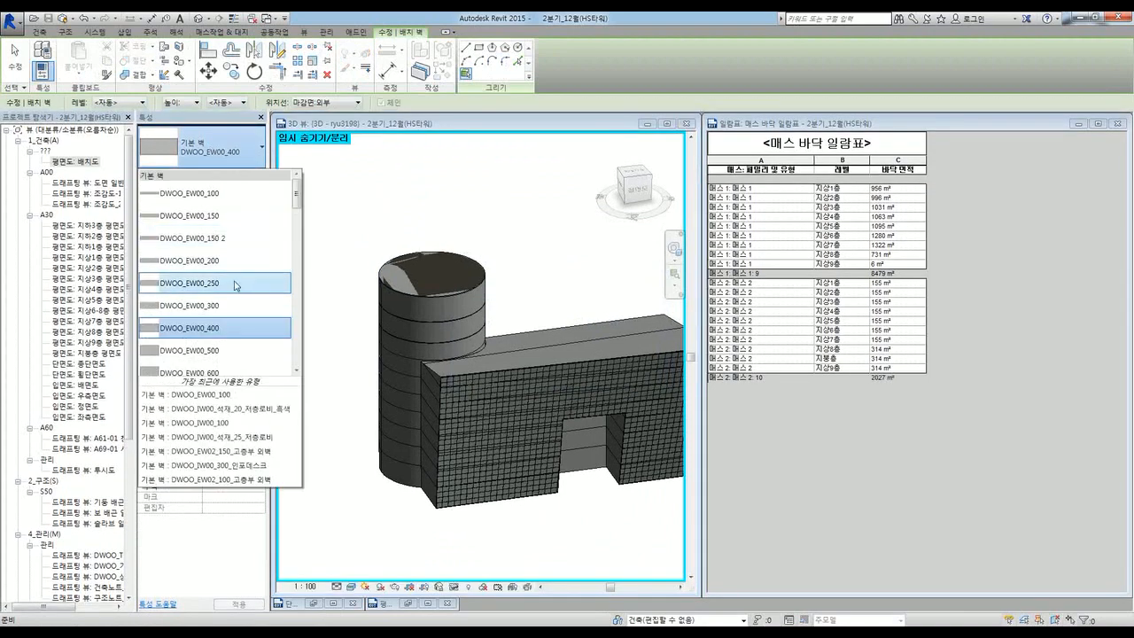
pyautogui.click(242, 233)
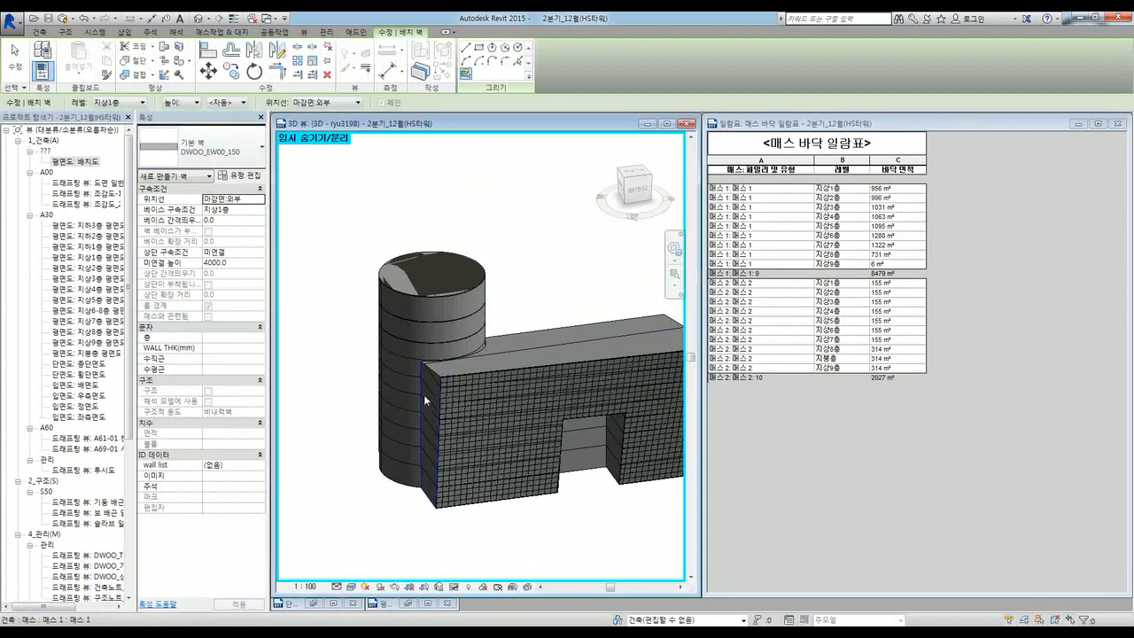
pyautogui.keyDown('shift'); pyautogui.moveTo(425, 397); pyautogui.dragTo(529, 445); pyautogui.keyUp('shift')
pyautogui.keyDown('shift'); pyautogui.moveTo(529, 446); pyautogui.dragTo(540, 455, button='middle'); pyautogui.keyUp('shift')
pyautogui.click(470, 544)
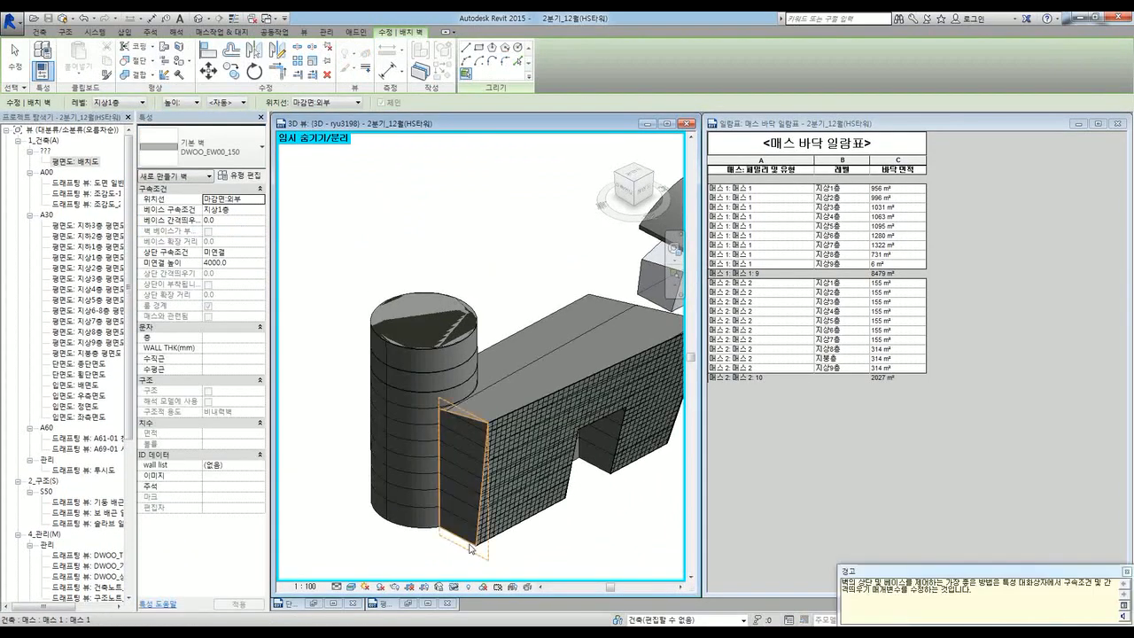
pyautogui.press('Escape')
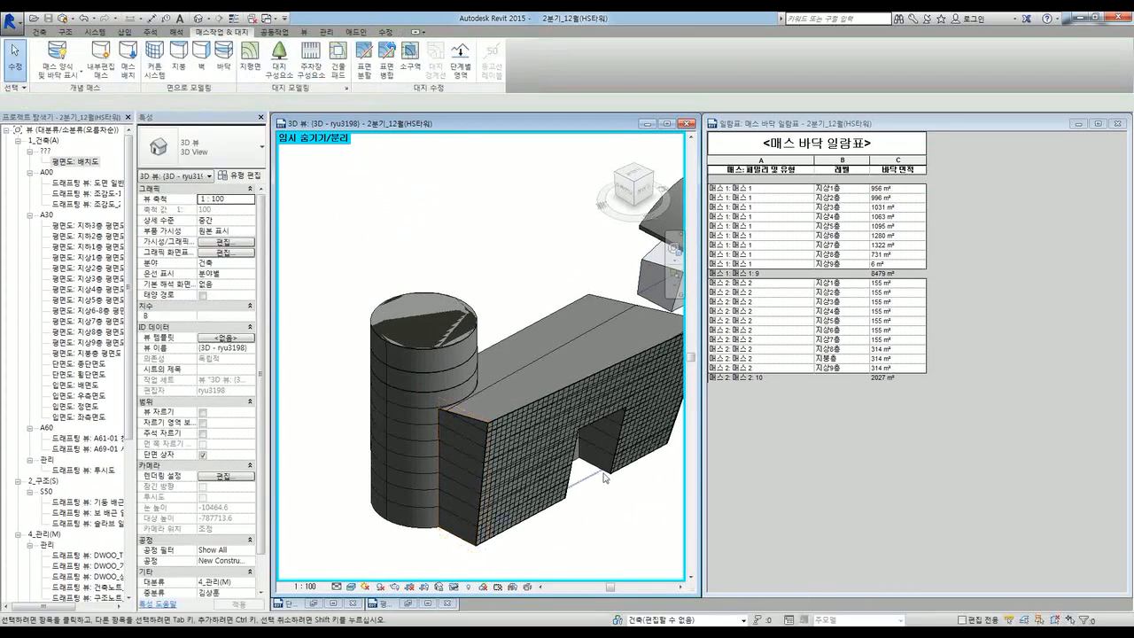
# Step: Box-select the building and filter the selection down to the 21 mass floors
pyautogui.keyDown('shift'); pyautogui.moveTo(530, 468); pyautogui.dragTo(491, 488, button='middle'); pyautogui.keyUp('shift')
pyautogui.moveTo(368, 246); pyautogui.dragTo(551, 478)
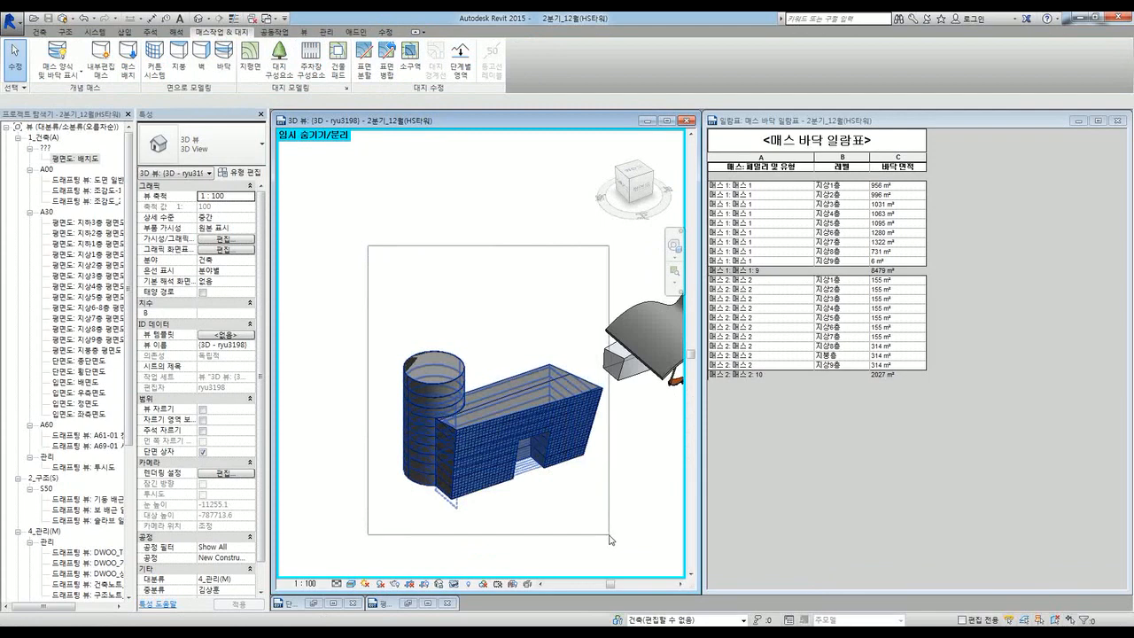
pyautogui.moveTo(607, 536); pyautogui.dragTo(591, 536)
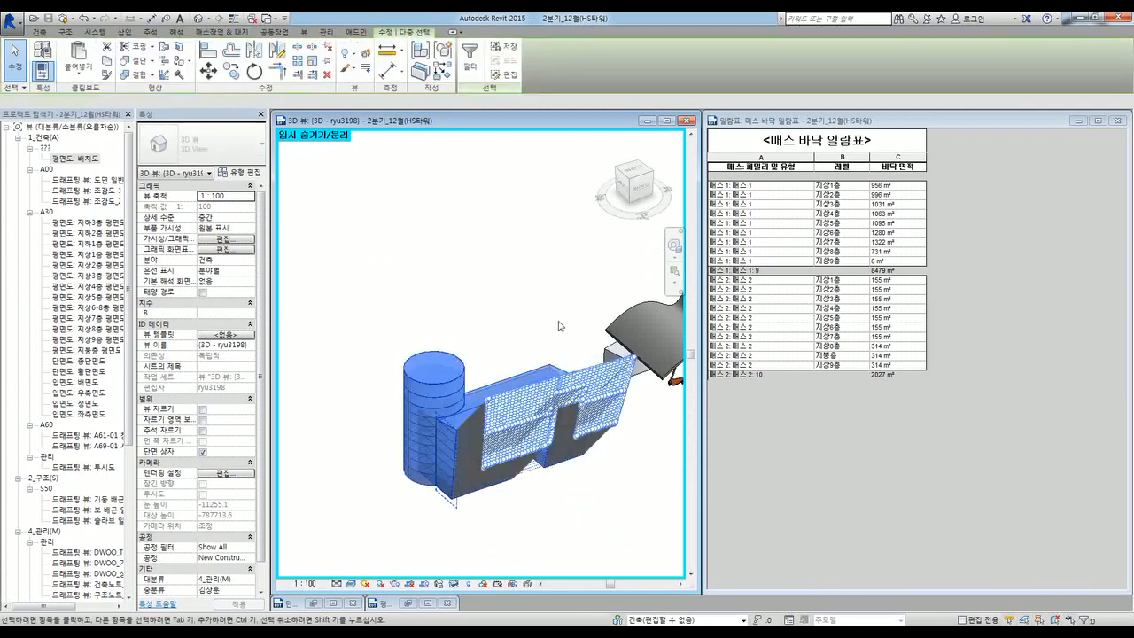
pyautogui.click(469, 66)
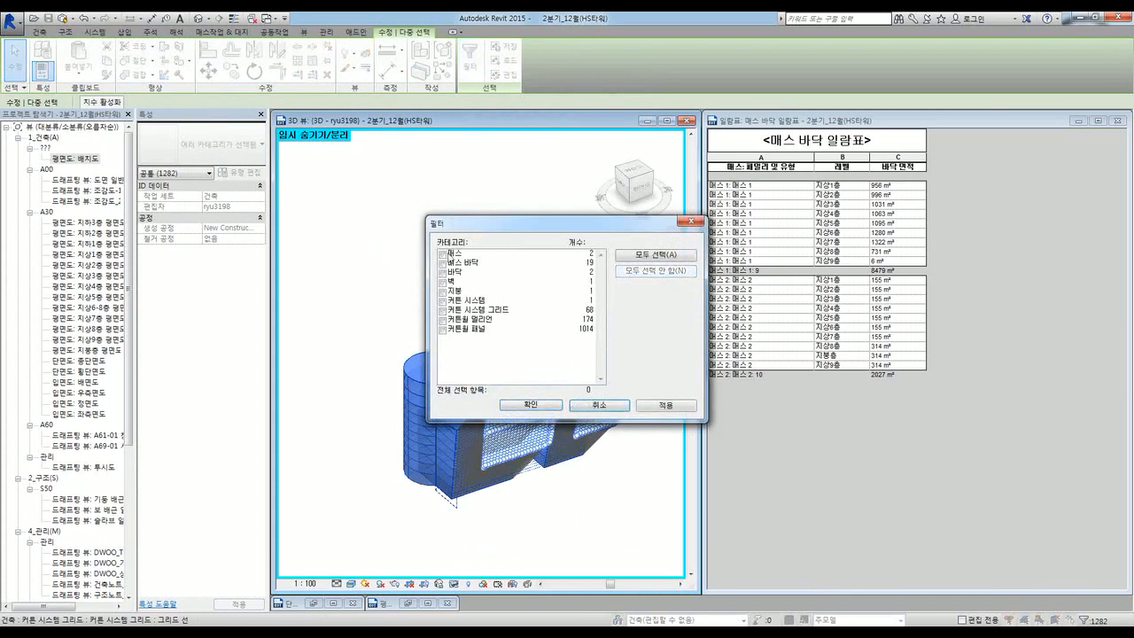
pyautogui.click(443, 263)
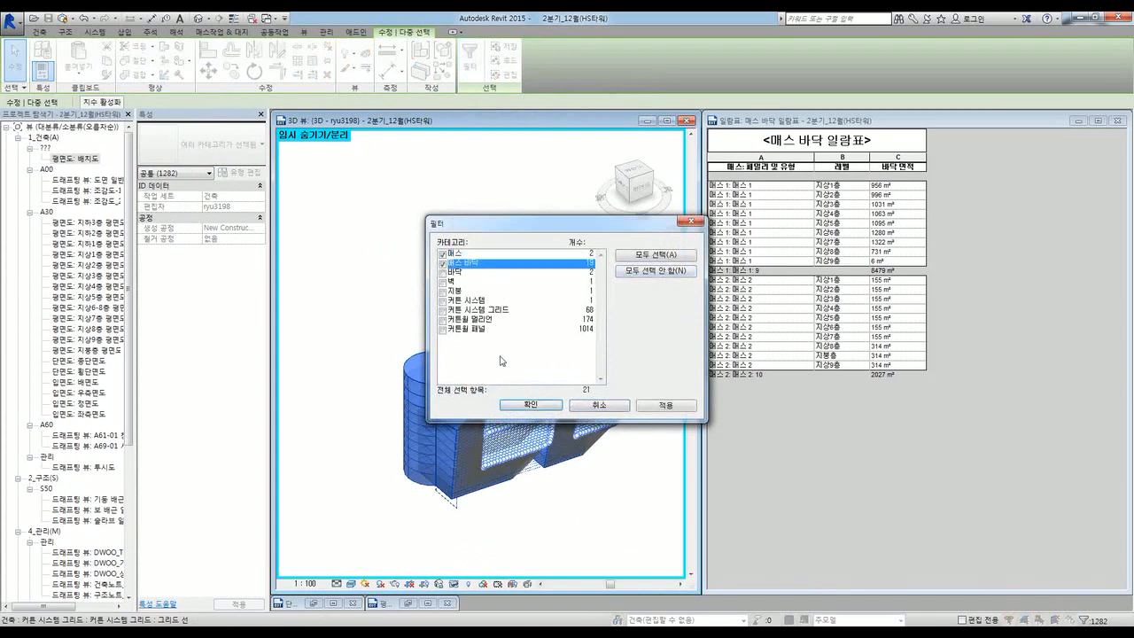
pyautogui.click(526, 406)
pyautogui.click(525, 529)
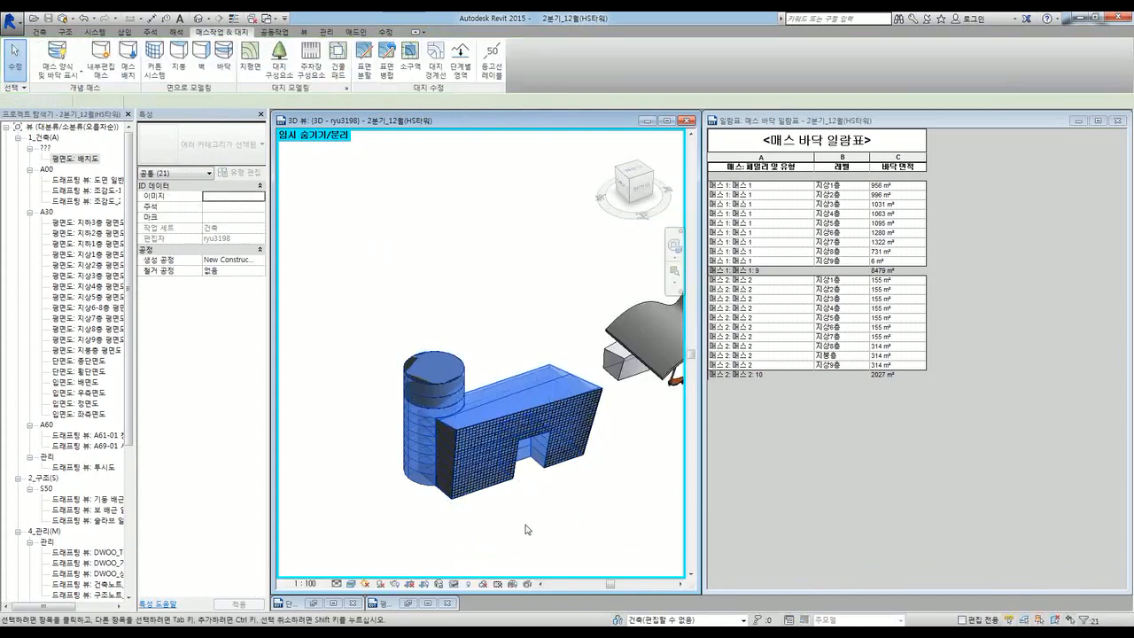
# Step: Inspect the curtain grid lines and the end wall on the block
pyautogui.moveTo(481, 499)
pyautogui.keyDown('shift'); pyautogui.mouseDown(button='middle')
pyautogui.moveTo(608, 476)
pyautogui.moveTo(610, 502)
pyautogui.moveTo(552, 476)
pyautogui.moveTo(348, 481)
pyautogui.moveTo(443, 506)
pyautogui.moveTo(463, 492)
pyautogui.mouseUp(button='middle'); pyautogui.keyUp('shift')
pyautogui.scroll(5, 461, 428)
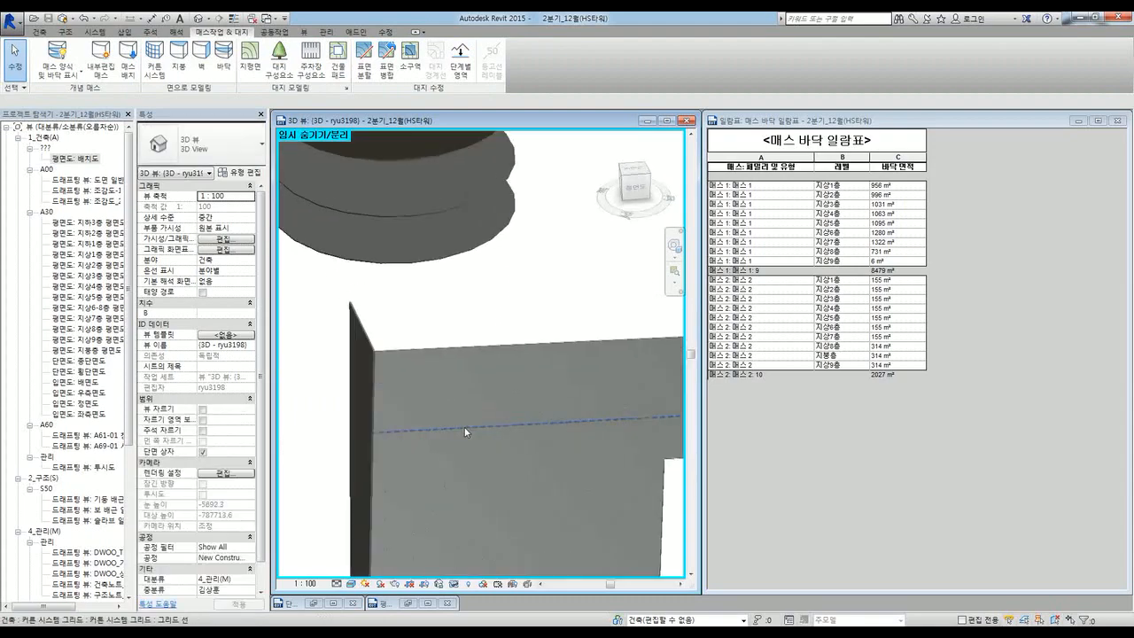
pyautogui.click(436, 355)
pyautogui.scroll(3, 441, 347)
pyautogui.scroll(-5, 440, 349)
pyautogui.click(425, 321)
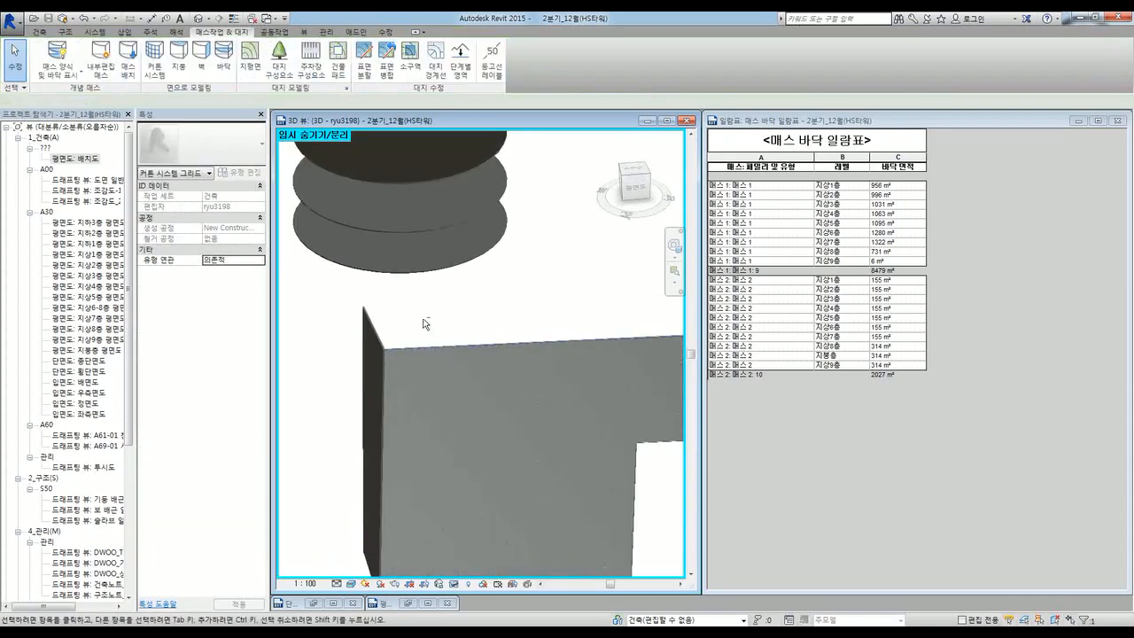
pyautogui.keyDown('shift'); pyautogui.moveTo(425, 321); pyautogui.dragTo(453, 331, button='middle'); pyautogui.keyUp('shift')
pyautogui.click(383, 381)
pyautogui.scroll(-5, 443, 412)
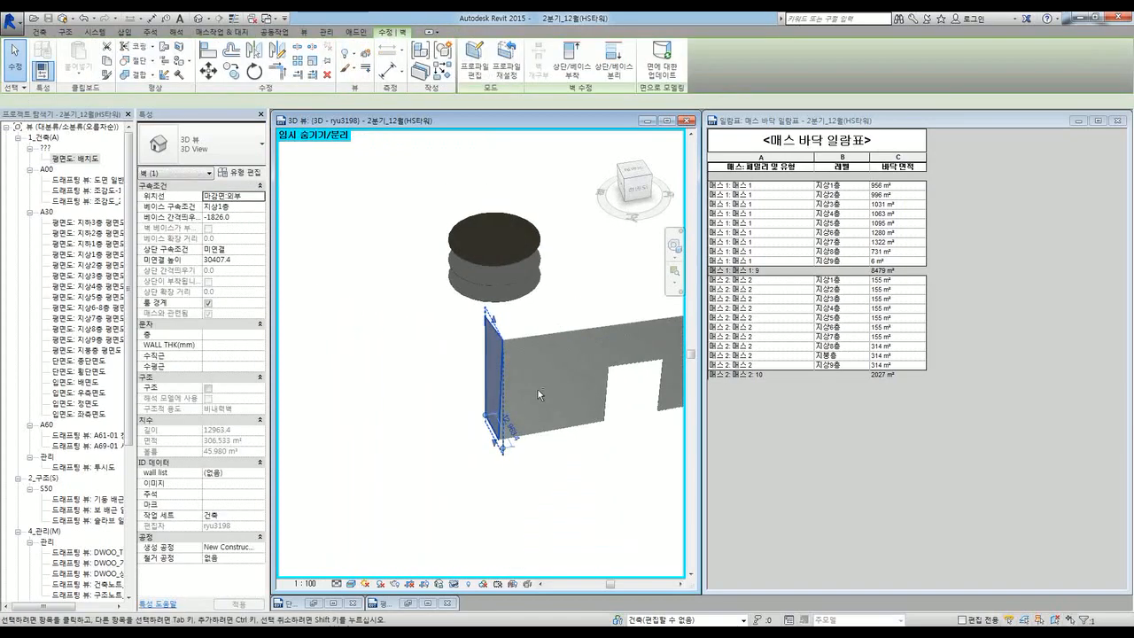
pyautogui.click(544, 479)
# Step: Check the floor and roof disks, then reset temporary hide/isolate
pyautogui.keyDown('shift'); pyautogui.moveTo(545, 480); pyautogui.dragTo(479, 394, button='middle'); pyautogui.keyUp('shift')
pyautogui.scroll(3, 464, 300)
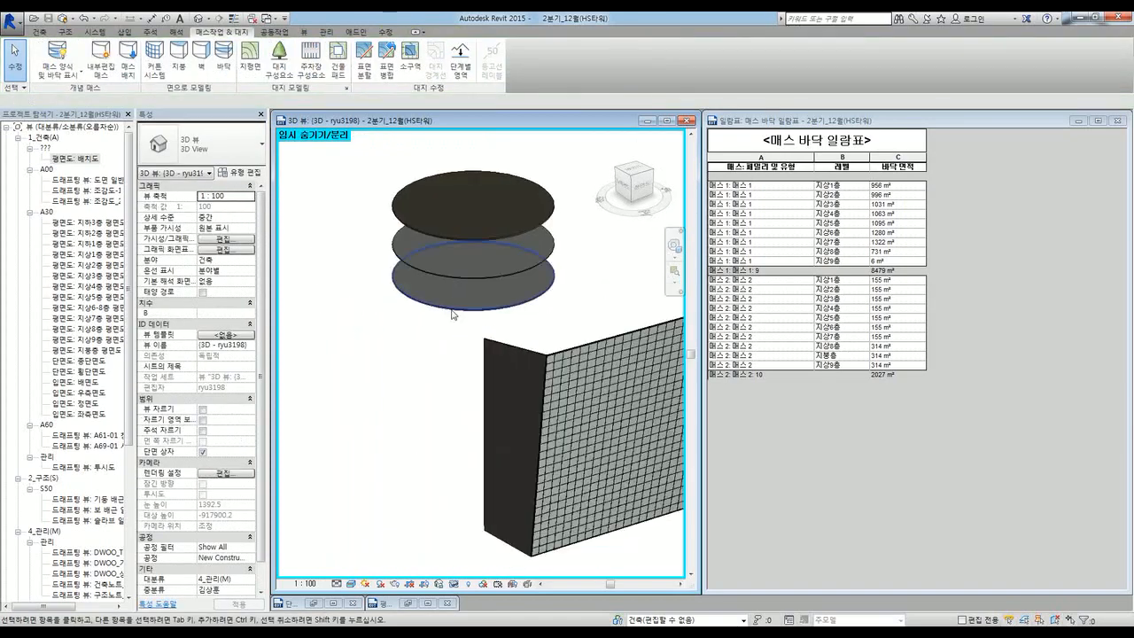
pyautogui.click(455, 311)
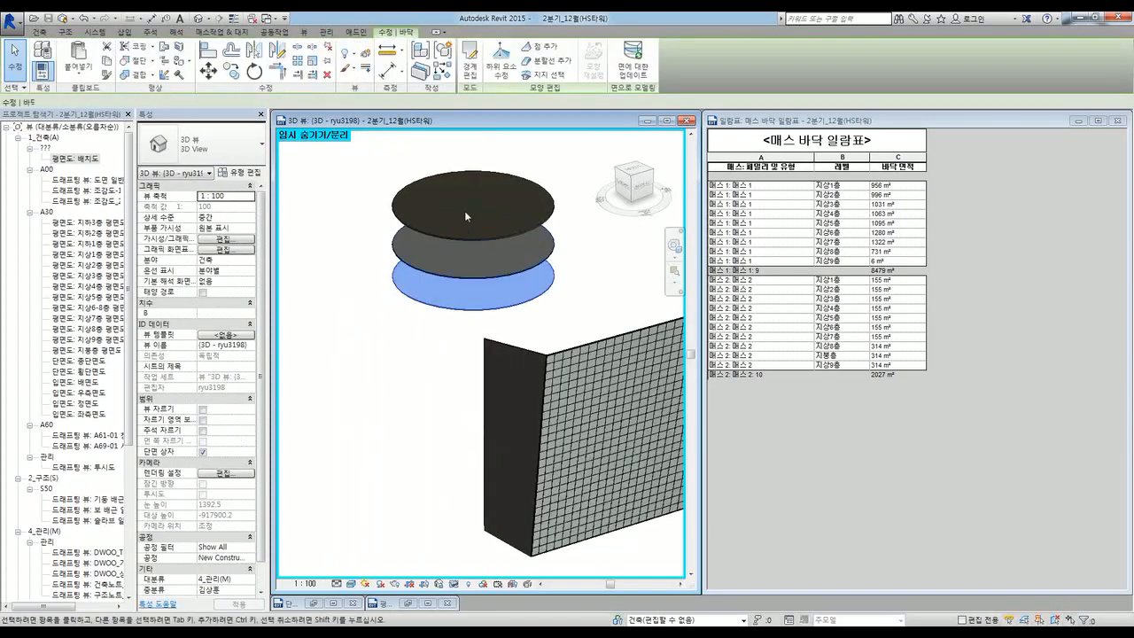
pyautogui.click(409, 186)
pyautogui.click(373, 289)
pyautogui.scroll(-3, 377, 285)
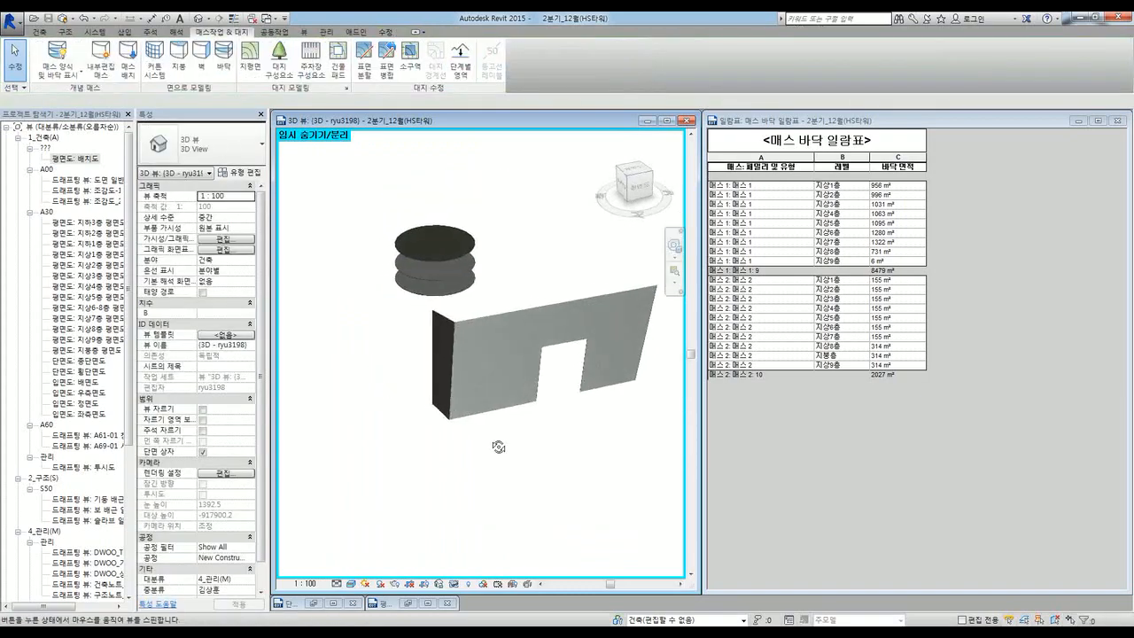
pyautogui.press('r')
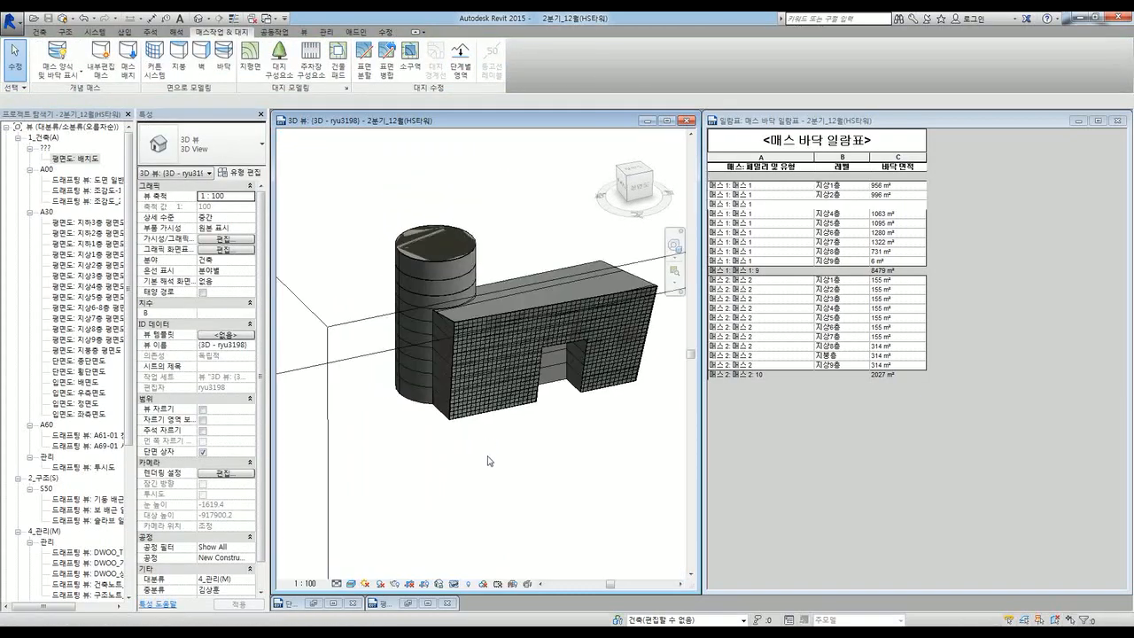
pyautogui.keyDown('shift'); pyautogui.moveTo(465, 464); pyautogui.dragTo(503, 498, button='middle'); pyautogui.keyUp('shift')
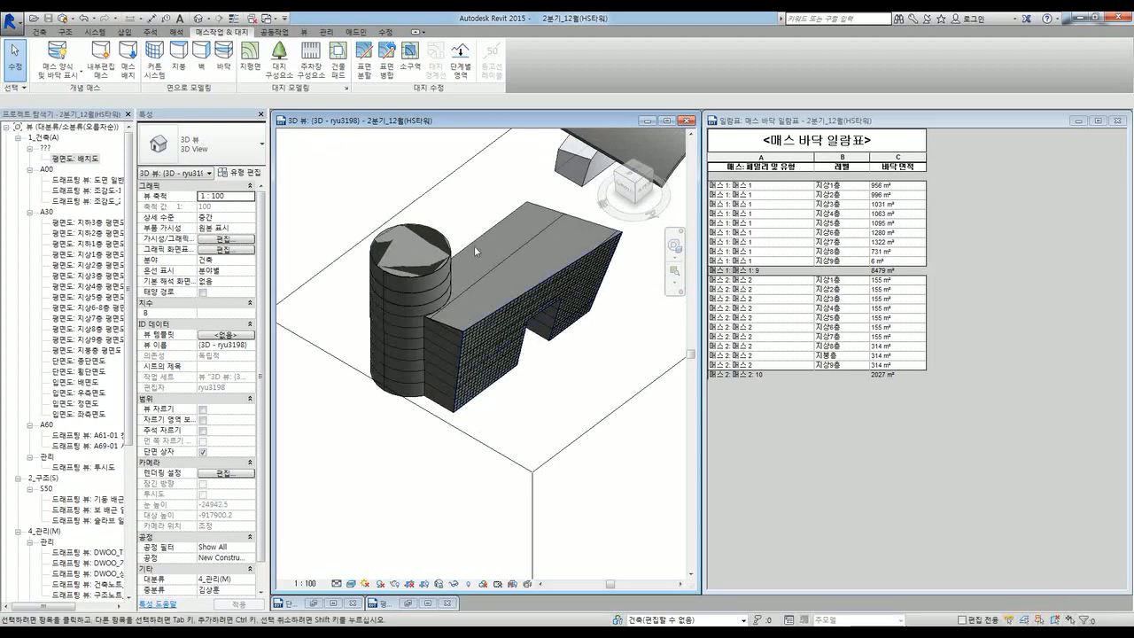
pyautogui.moveTo(551, 439)
pyautogui.keyDown('shift'); pyautogui.mouseDown(button='middle')
pyautogui.moveTo(507, 370)
pyautogui.moveTo(398, 374)
pyautogui.moveTo(399, 417)
pyautogui.moveTo(530, 435)
pyautogui.moveTo(536, 453)
pyautogui.mouseUp(button='middle'); pyautogui.keyUp('shift')
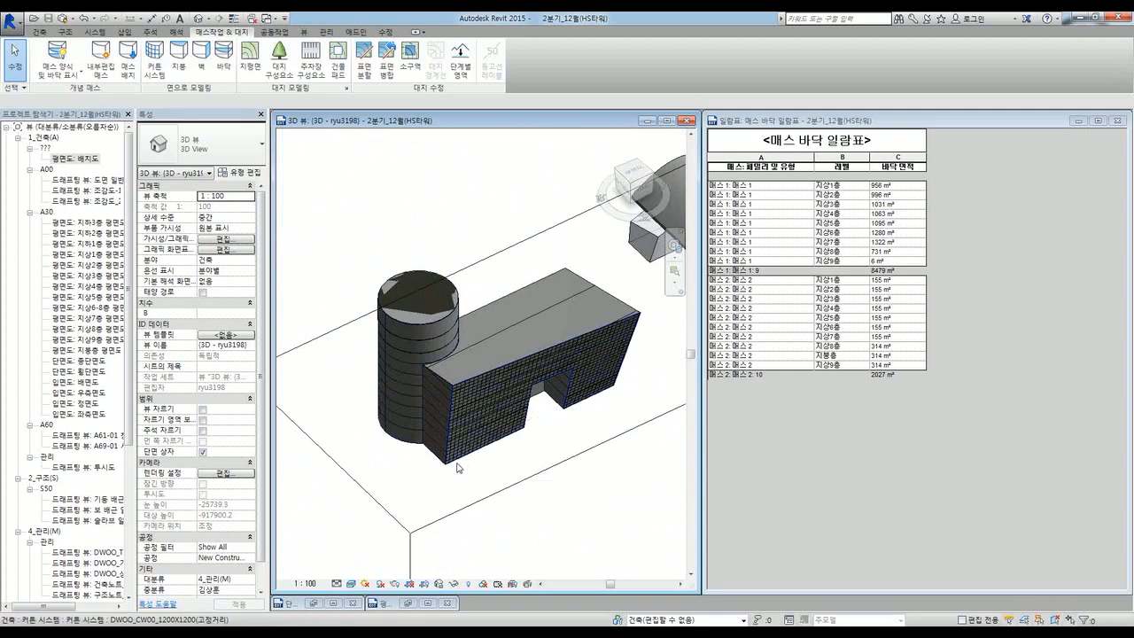
pyautogui.scroll(-6, 435, 498)
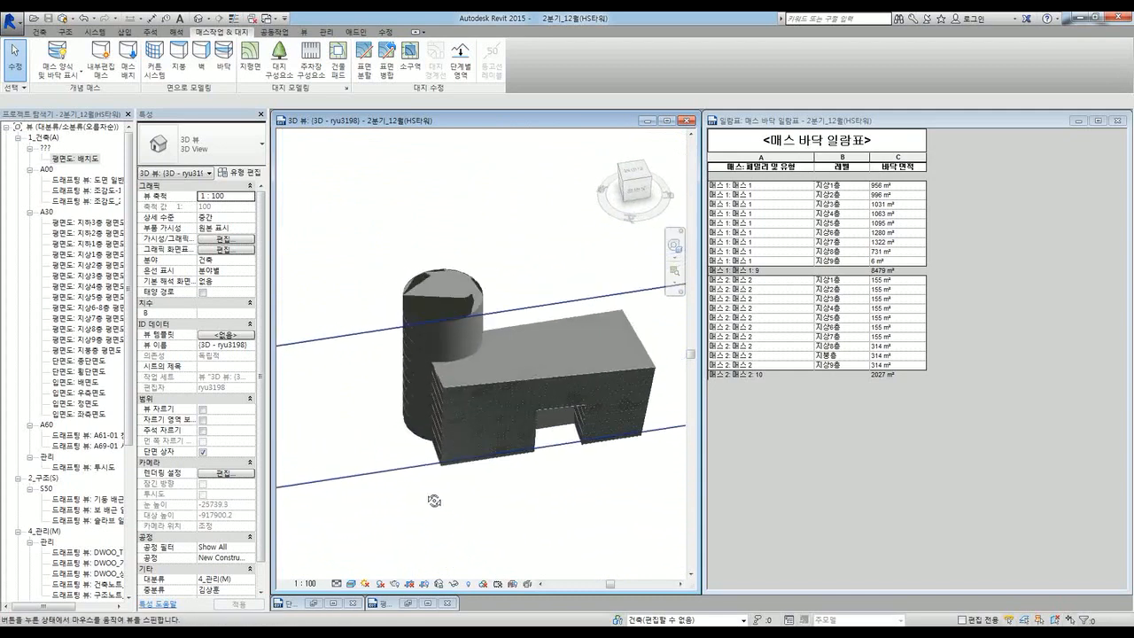
pyautogui.keyDown('shift'); pyautogui.moveTo(435, 494); pyautogui.dragTo(482, 528, button='middle'); pyautogui.keyUp('shift')
pyautogui.click(408, 604)
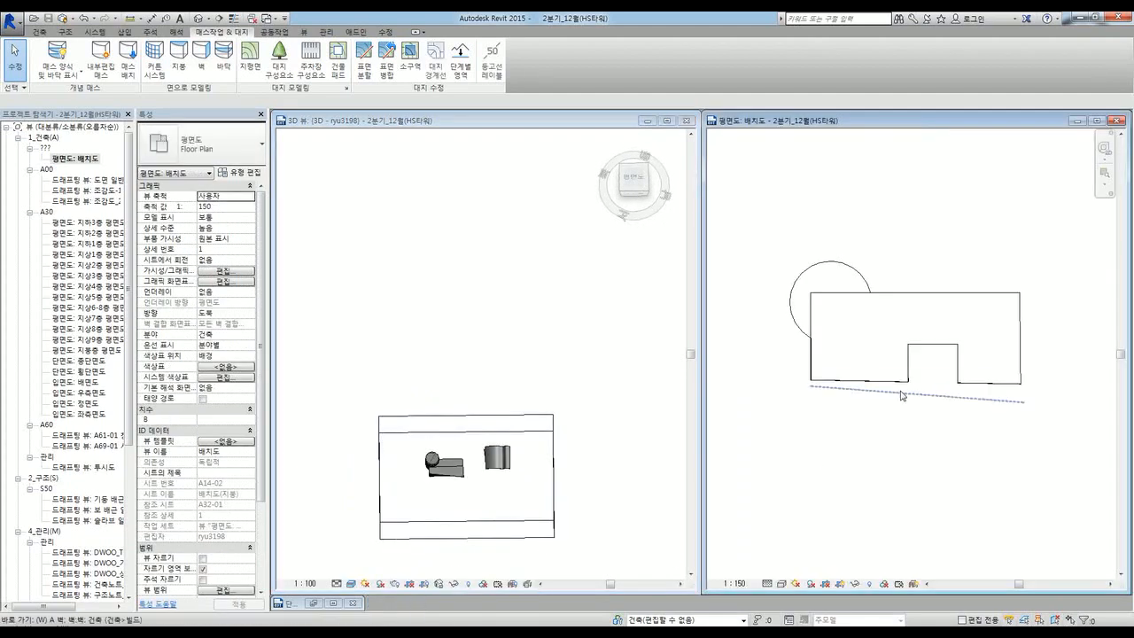
pyautogui.press('w')
pyautogui.press('t')
pyautogui.click(1077, 121)
pyautogui.press('w')
pyautogui.press('t')
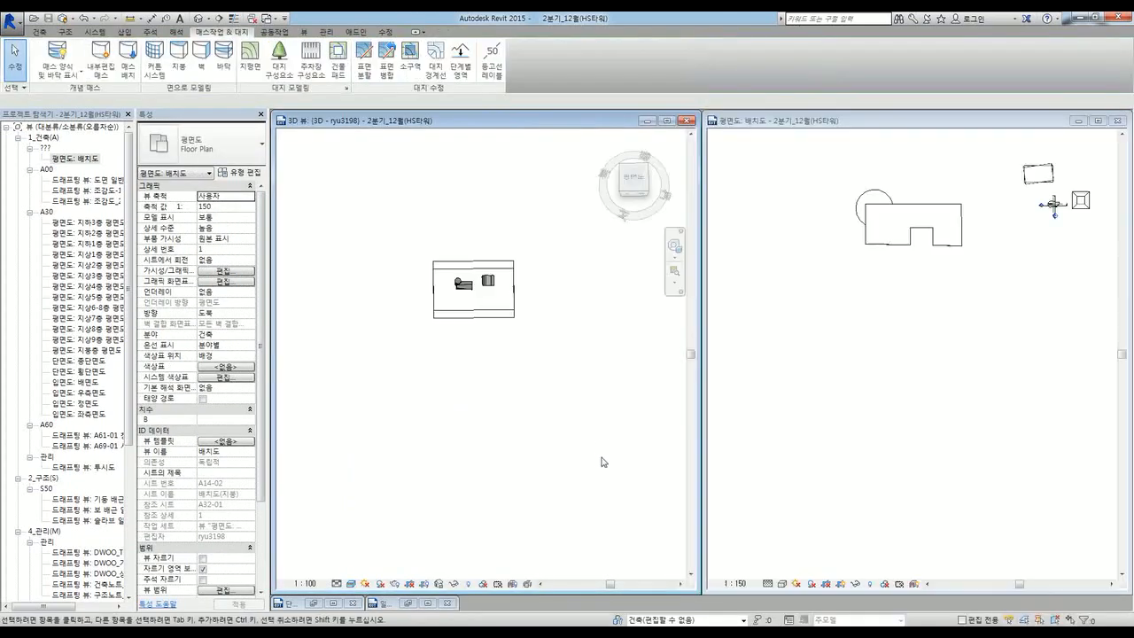
pyautogui.click(533, 399)
pyautogui.scroll(3, 490, 271)
pyautogui.click(883, 304)
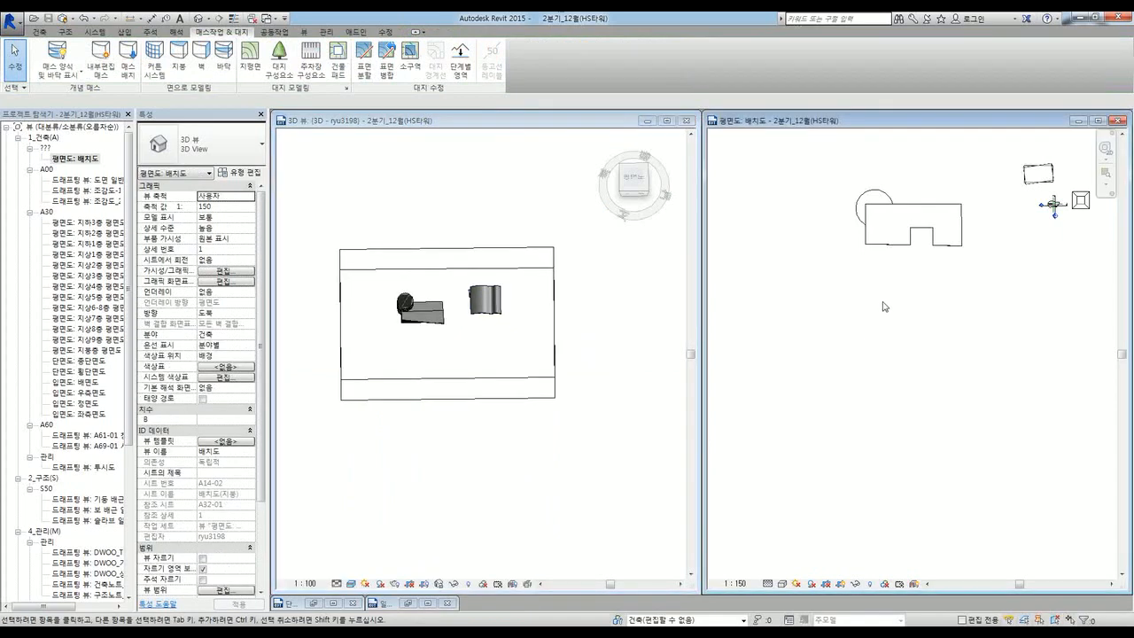
pyautogui.moveTo(903, 293)
pyautogui.mouseDown(button='middle')
pyautogui.moveTo(840, 445)
pyautogui.moveTo(967, 463)
pyautogui.mouseUp(button='middle')
pyautogui.scroll(-1, 839, 442)
pyautogui.scroll(-1, 967, 463)
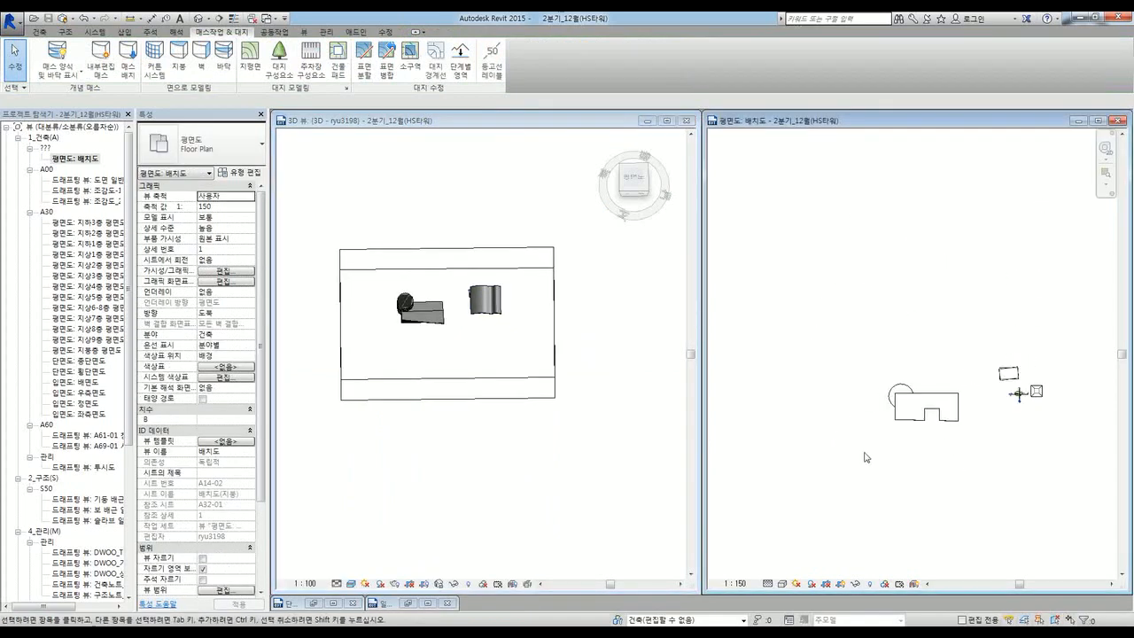
pyautogui.scroll(2, 913, 435)
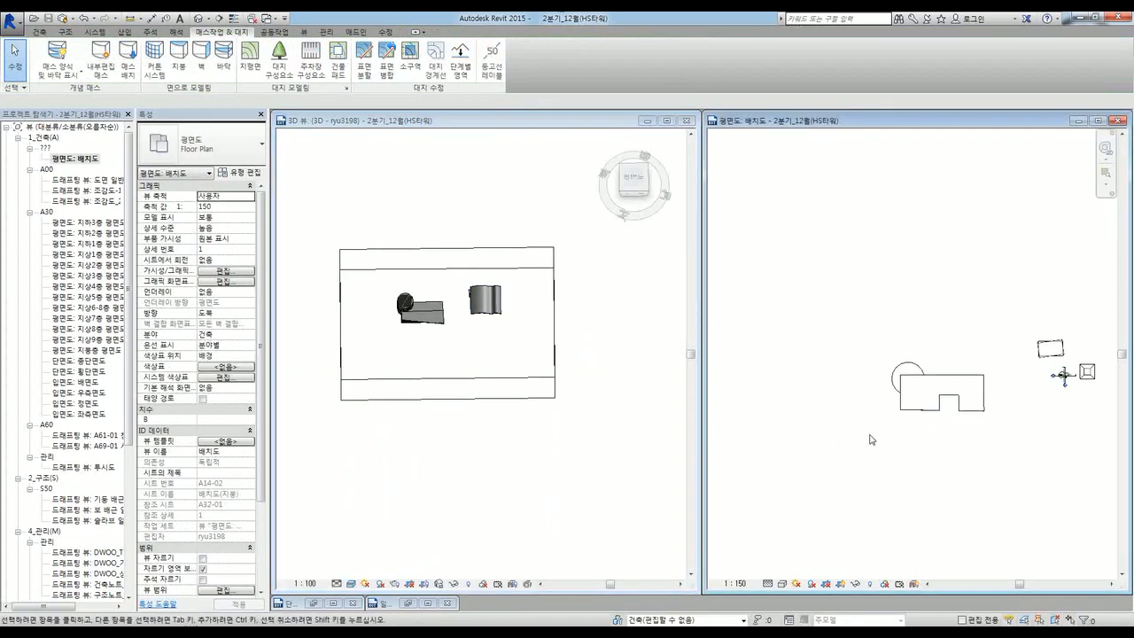
pyautogui.click(469, 424)
pyautogui.scroll(3, 385, 303)
pyautogui.keyDown('shift'); pyautogui.moveTo(448, 331); pyautogui.dragTo(450, 382, button='middle'); pyautogui.keyUp('shift')
pyautogui.click(919, 453)
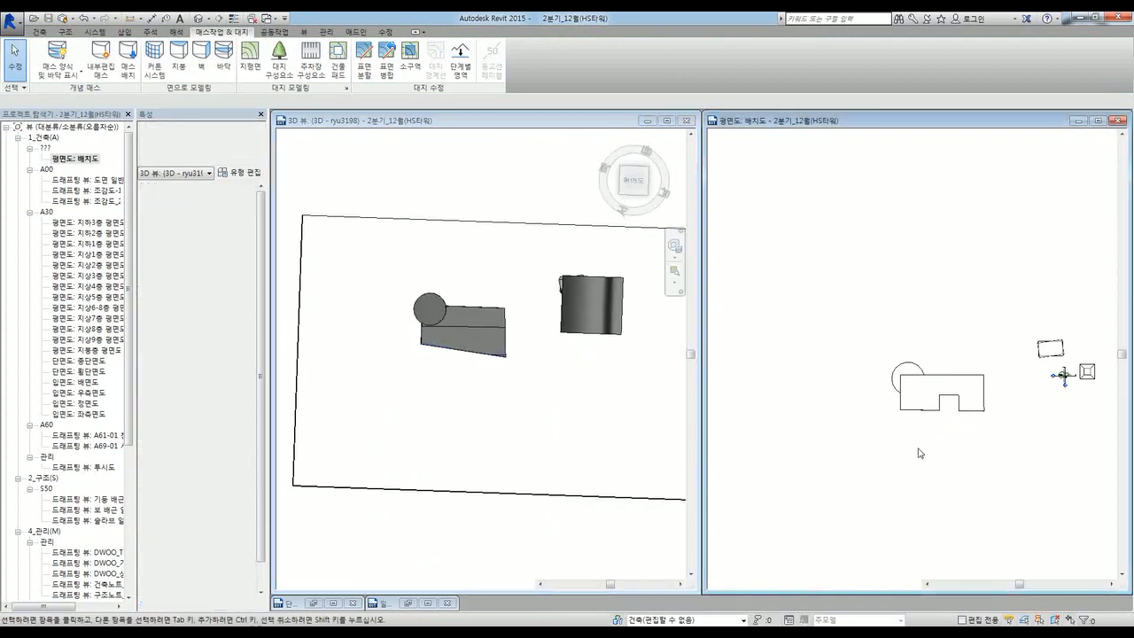
pyautogui.scroll(1, 1013, 404)
pyautogui.scroll(1, 1014, 406)
pyautogui.click(442, 381)
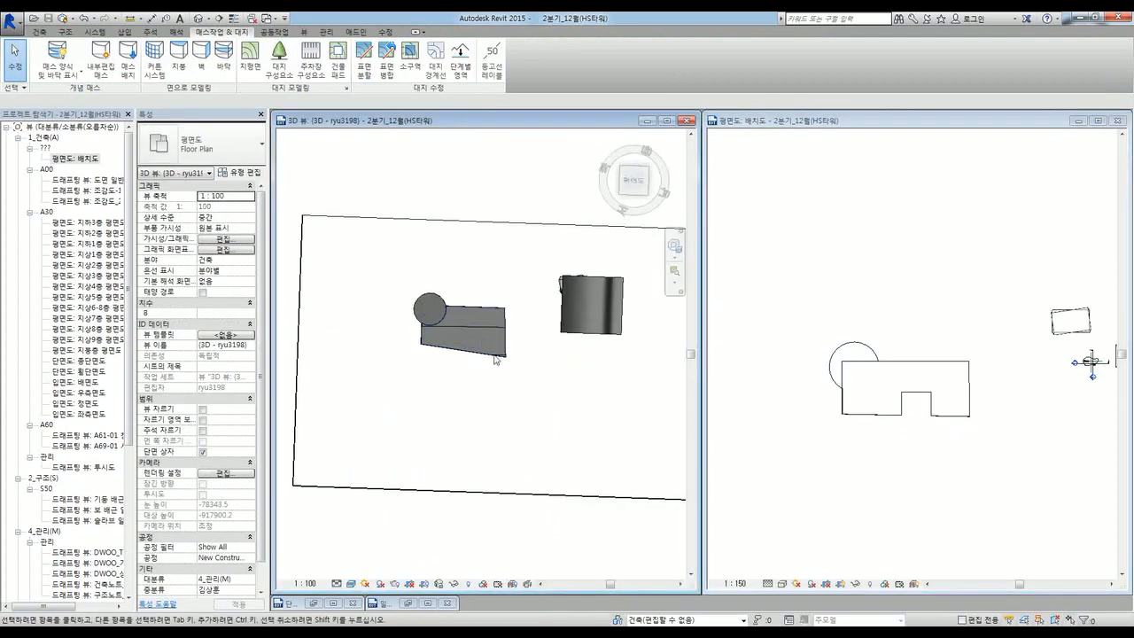
pyautogui.moveTo(381, 237); pyautogui.dragTo(521, 388)
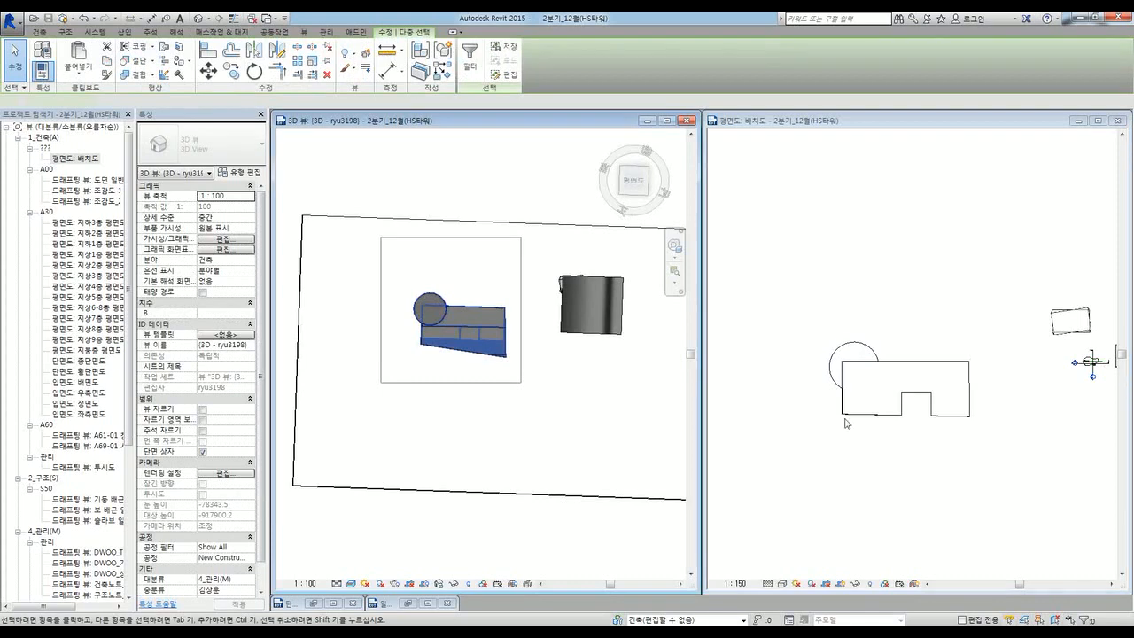
pyautogui.click(977, 433)
pyautogui.click(892, 489)
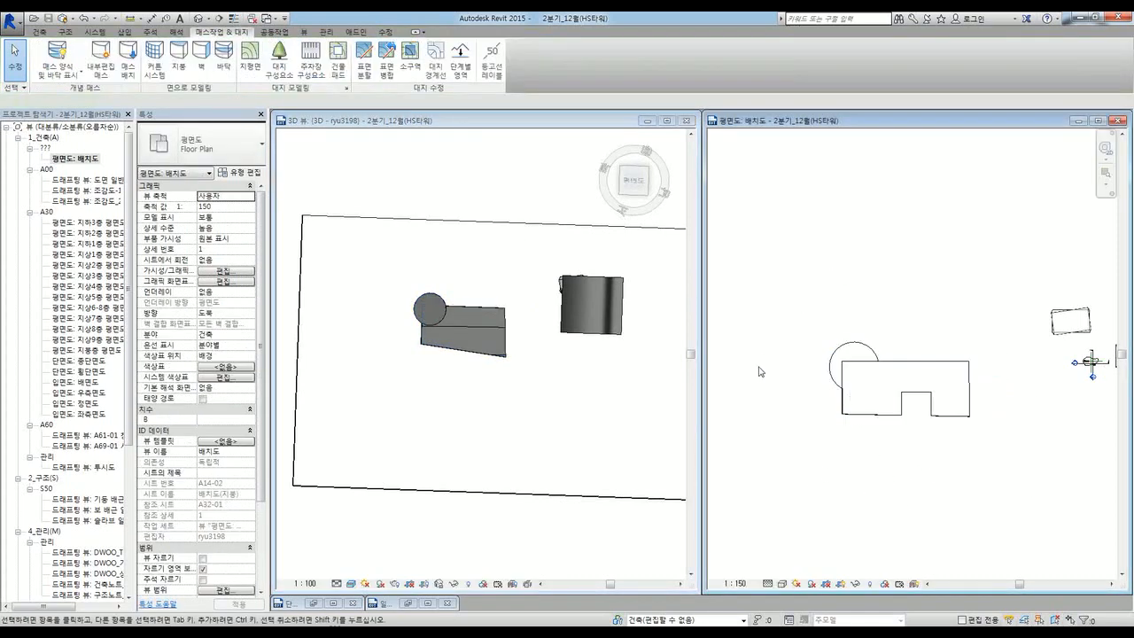
pyautogui.click(410, 433)
pyautogui.scroll(-1, 410, 433)
pyautogui.keyDown('shift'); pyautogui.moveTo(448, 438); pyautogui.dragTo(468, 433, button='middle'); pyautogui.keyUp('shift')
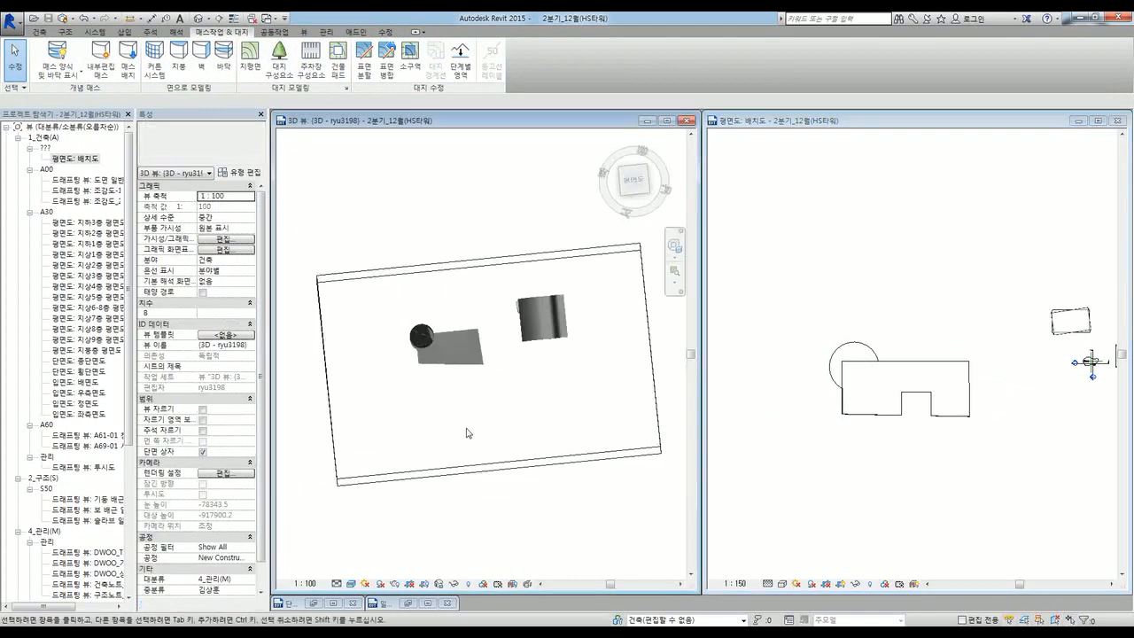
pyautogui.click(825, 496)
pyautogui.click(129, 76)
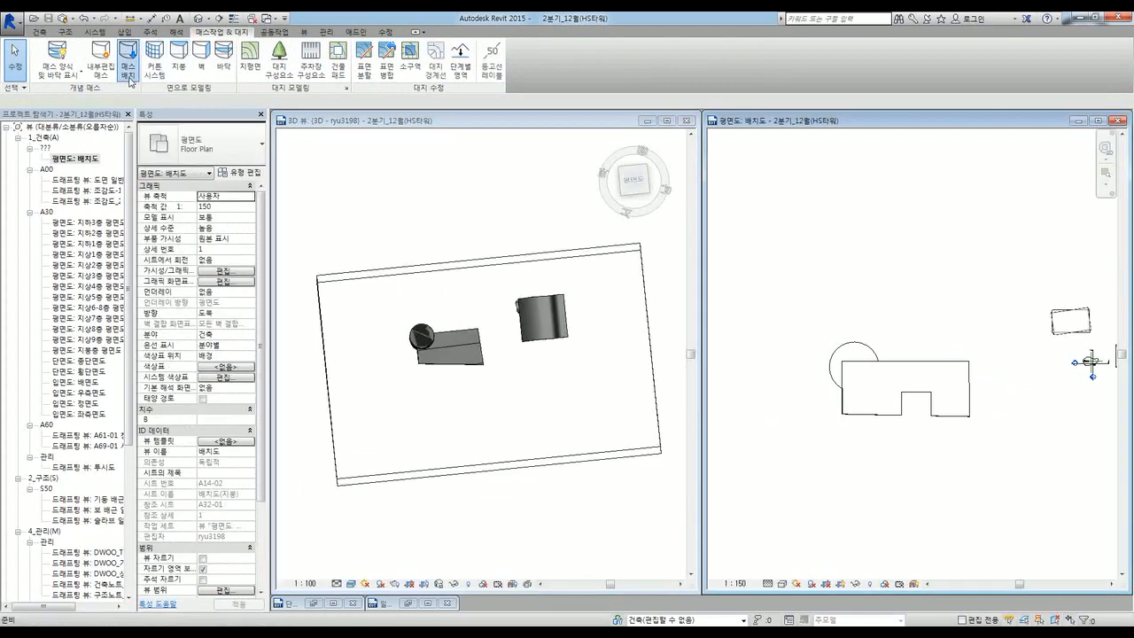
pyautogui.click(217, 150)
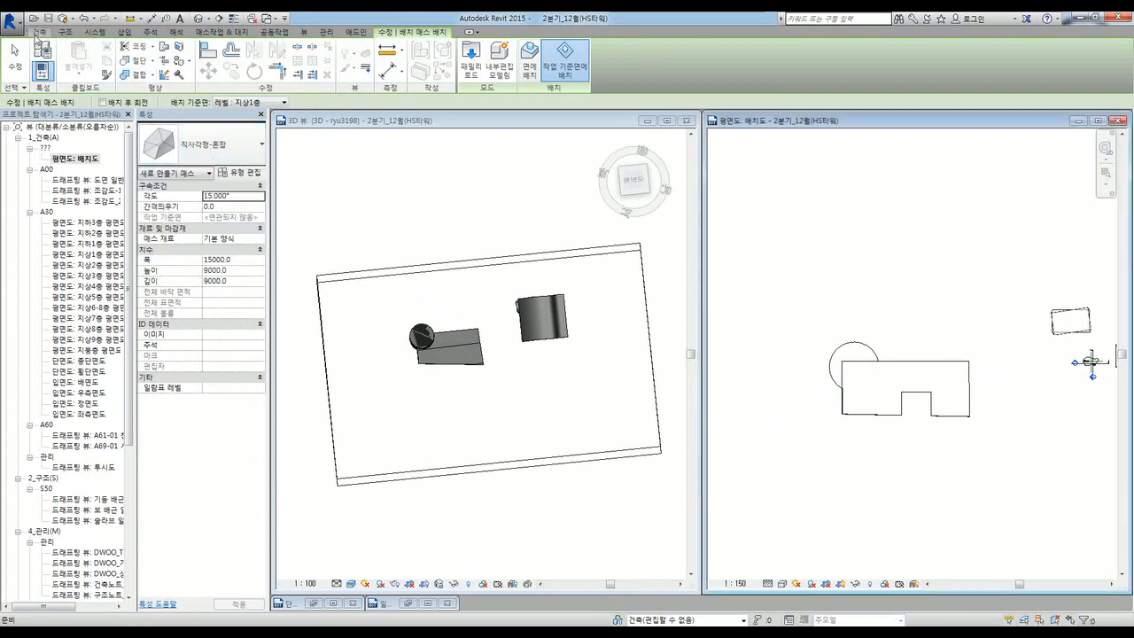
pyautogui.click(37, 32)
pyautogui.press('Escape')
pyautogui.click(225, 32)
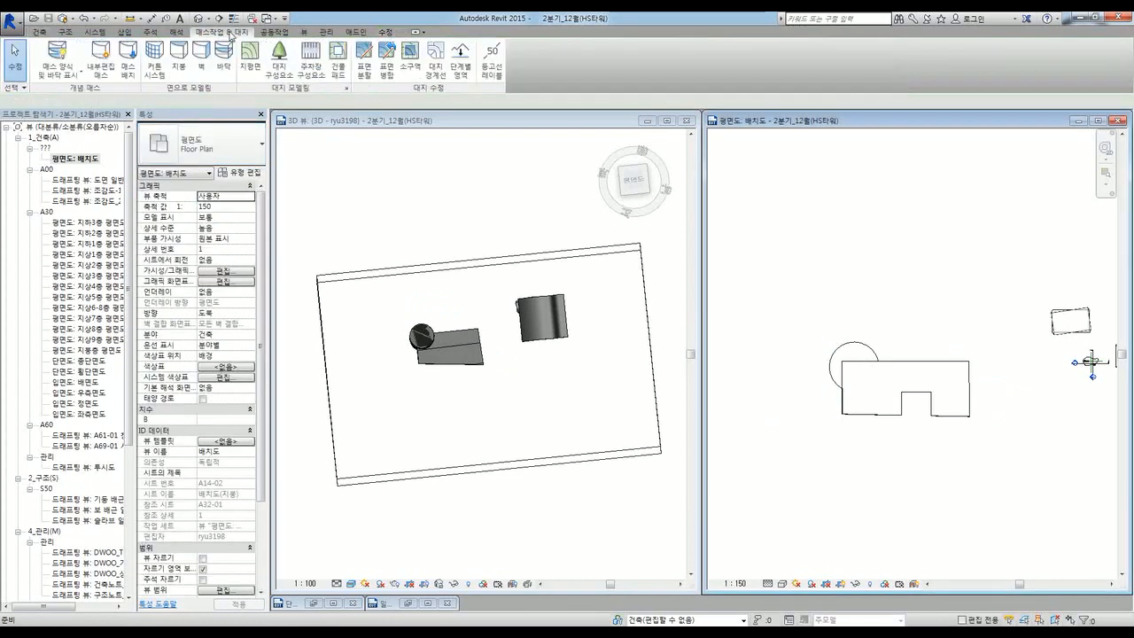
# Step: Create an in-place mass named 주변건물 and sketch two upper rectangles on the site
pyautogui.click(101, 71)
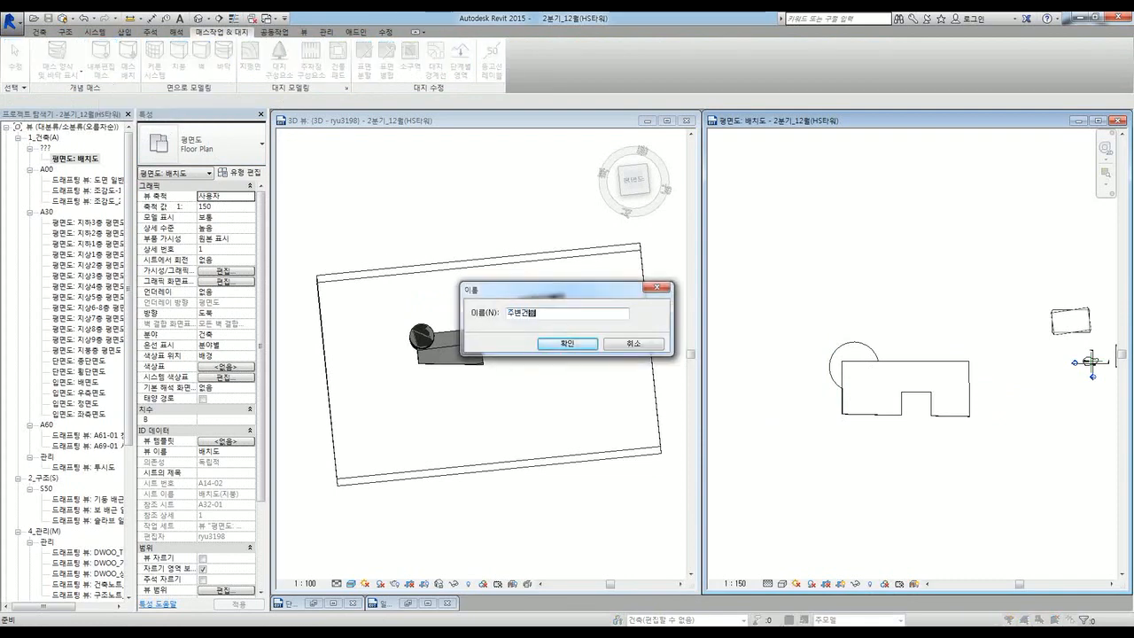
pyautogui.write('주변건물')
pyautogui.press('Return')
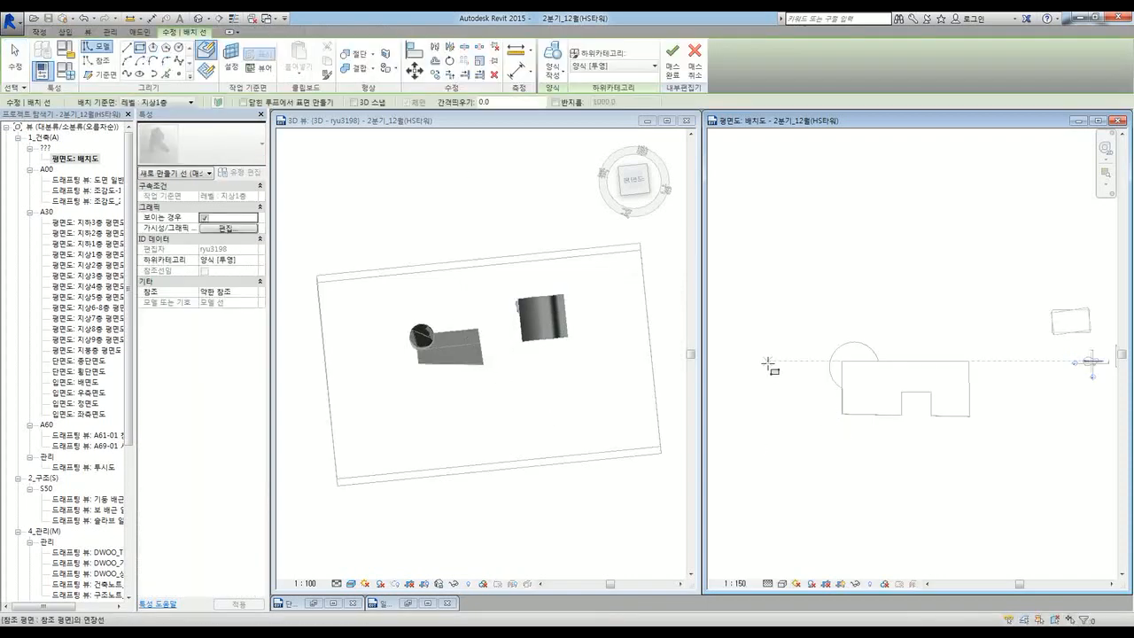
pyautogui.scroll(-2, 942, 428)
pyautogui.click(825, 372)
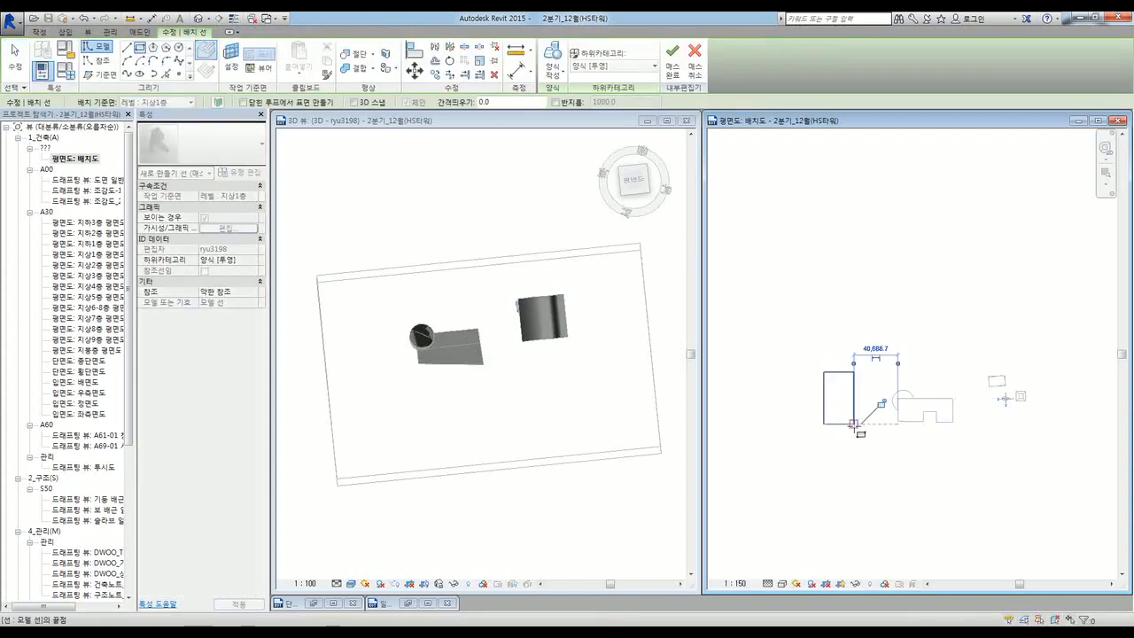
pyautogui.click(853, 424)
pyautogui.click(760, 365)
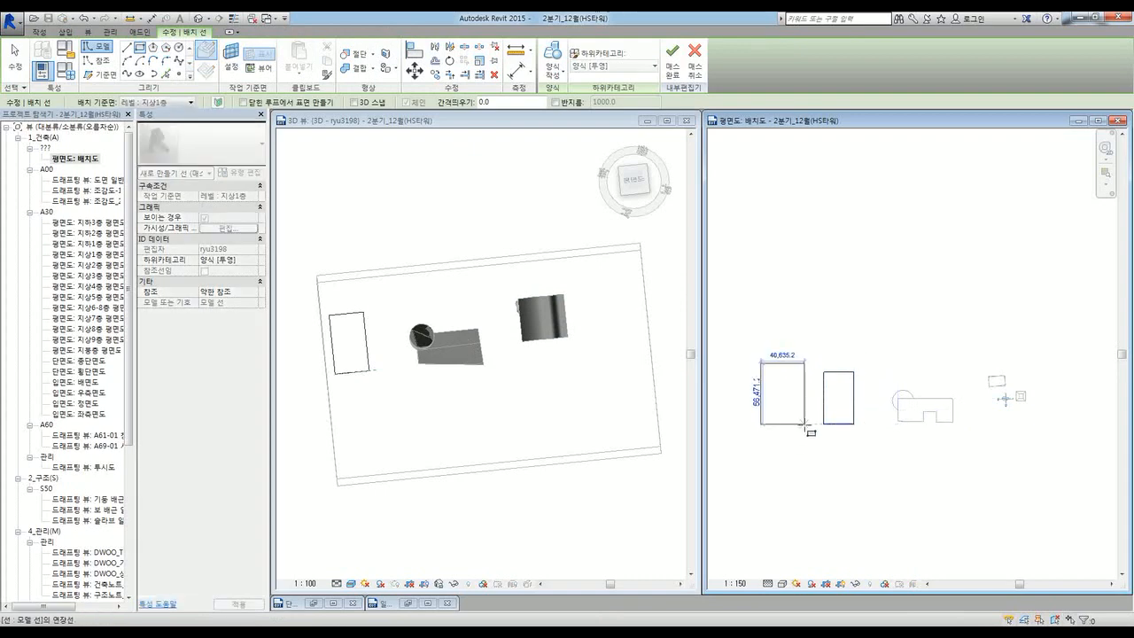
pyautogui.click(804, 425)
# Step: Sketch four more rectangles along the lower part of the site
pyautogui.moveTo(793, 459); pyautogui.dragTo(831, 386, button='middle')
pyautogui.click(815, 408)
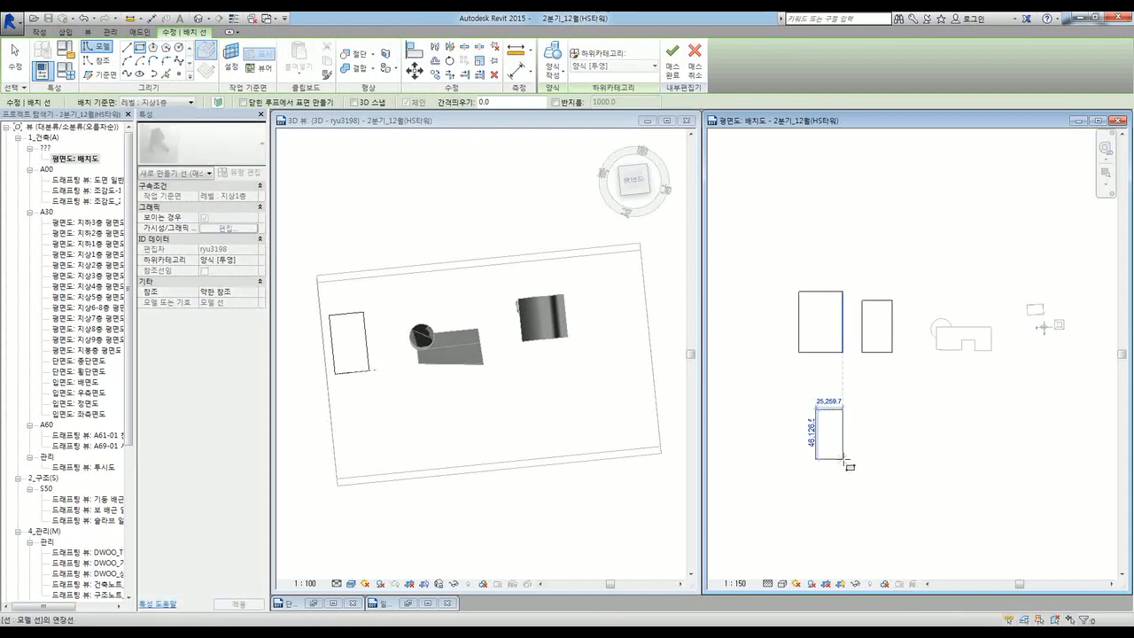
pyautogui.click(849, 461)
pyautogui.click(876, 407)
pyautogui.click(912, 461)
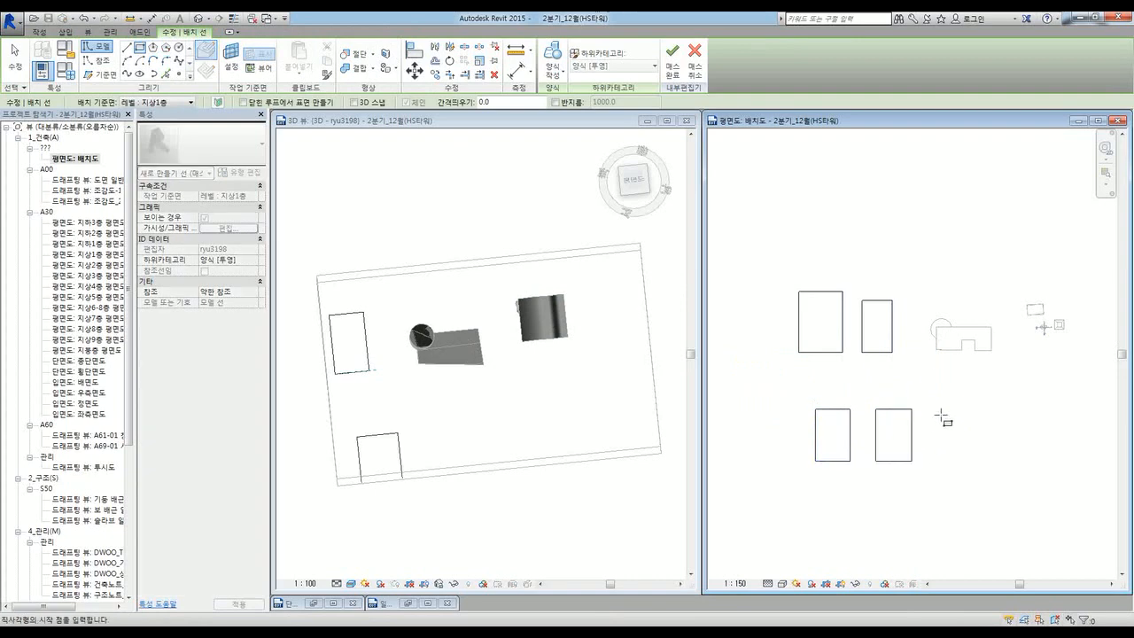
pyautogui.click(946, 408)
pyautogui.click(980, 460)
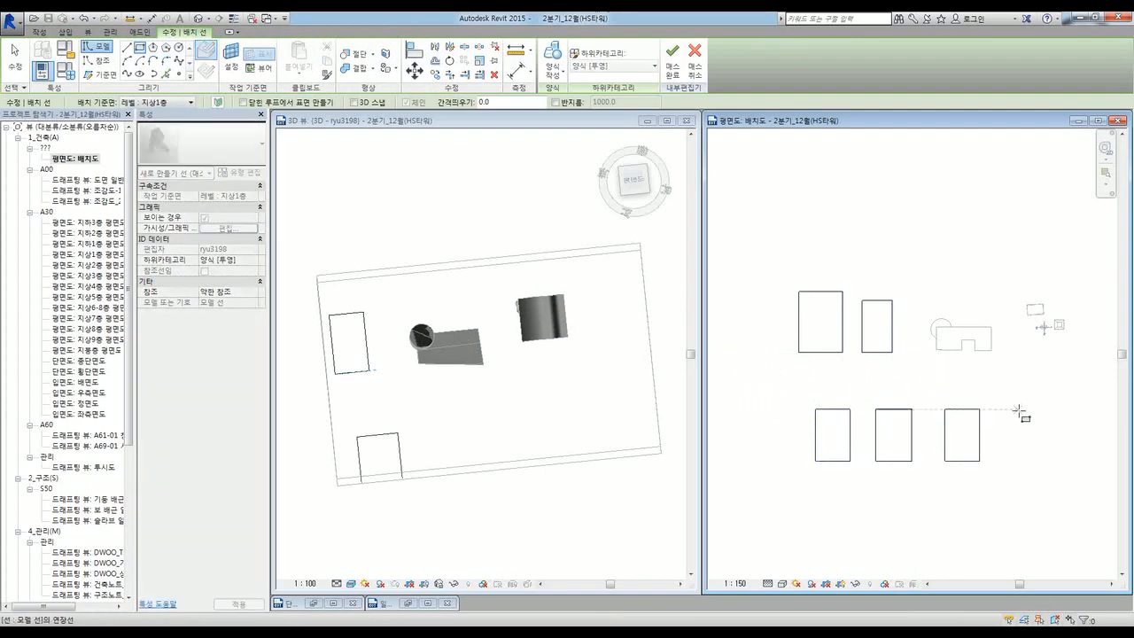
pyautogui.click(1057, 457)
pyautogui.press('Escape')
pyautogui.press('Escape')
pyautogui.click(831, 352)
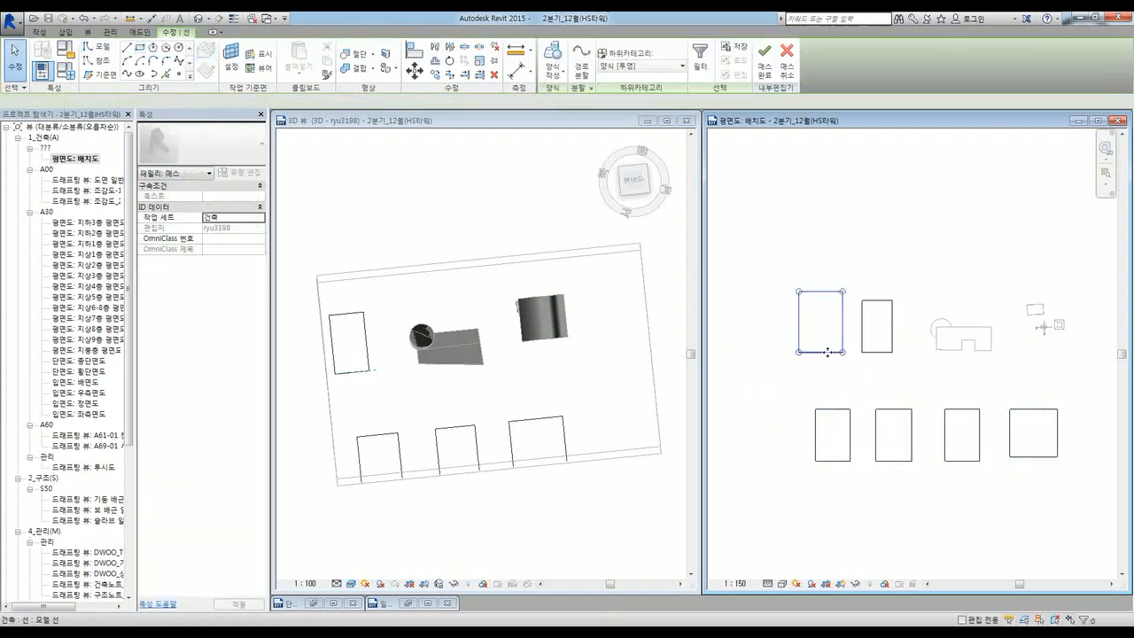
# Step: Extrude the upper rectangles and the lower-left rectangle into solid forms
pyautogui.click(564, 77)
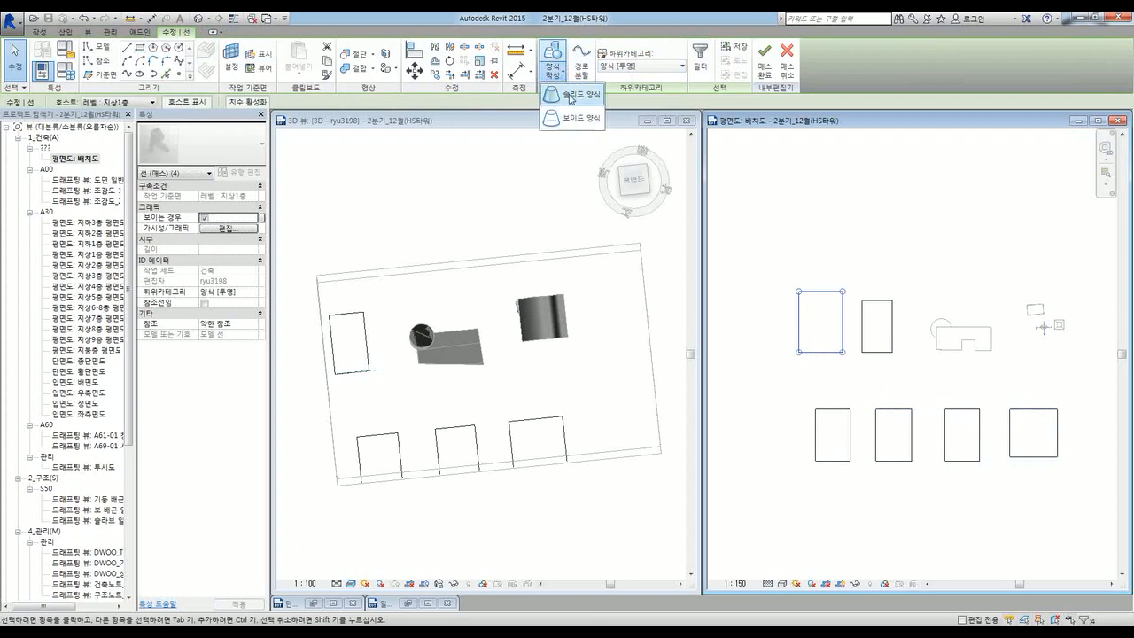
pyautogui.click(573, 99)
pyautogui.click(874, 353)
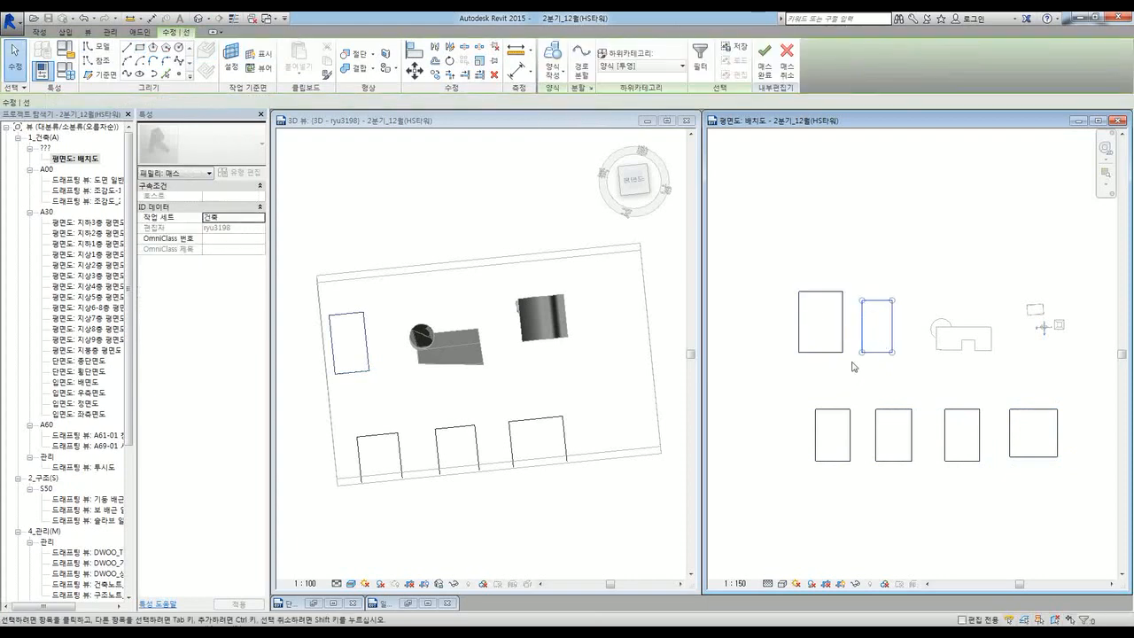
pyautogui.click(833, 461)
pyautogui.click(564, 78)
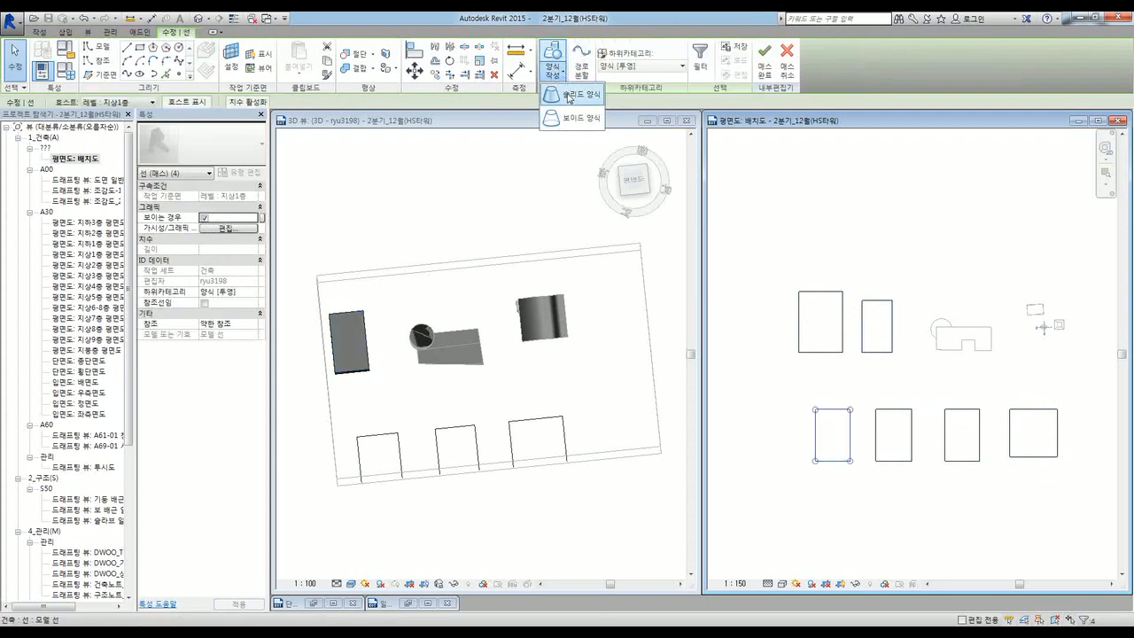
pyautogui.click(576, 94)
# Step: Try extruding the three lower rectangles together and dismiss the resulting error
pyautogui.click(871, 507)
pyautogui.moveTo(1080, 502); pyautogui.dragTo(872, 438)
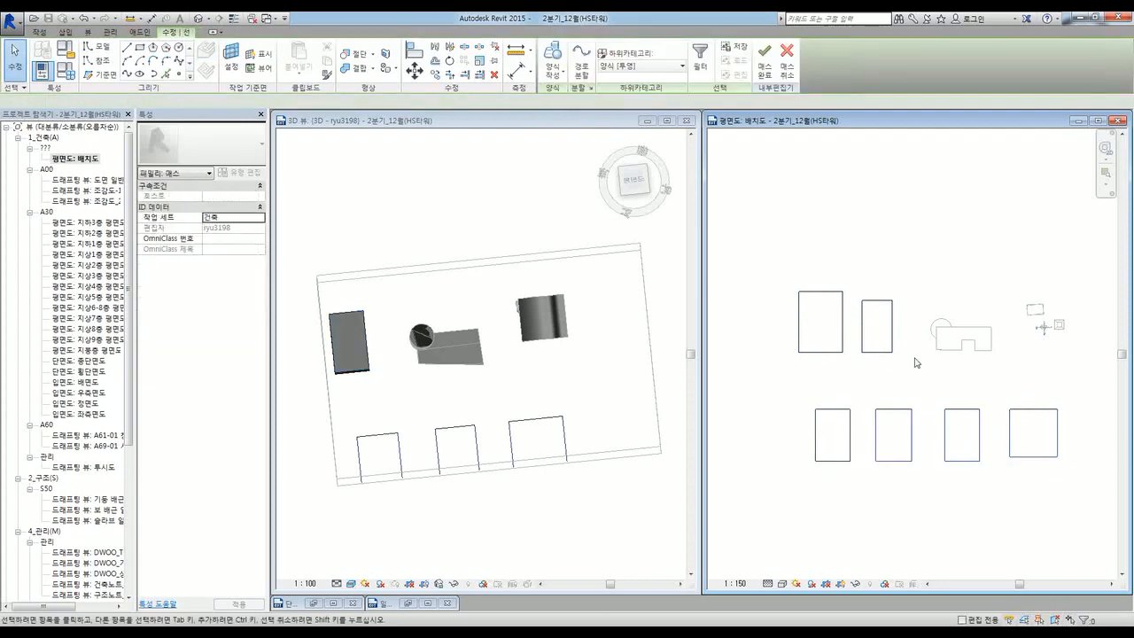
pyautogui.click(862, 391)
pyautogui.moveTo(861, 391); pyautogui.dragTo(1075, 503)
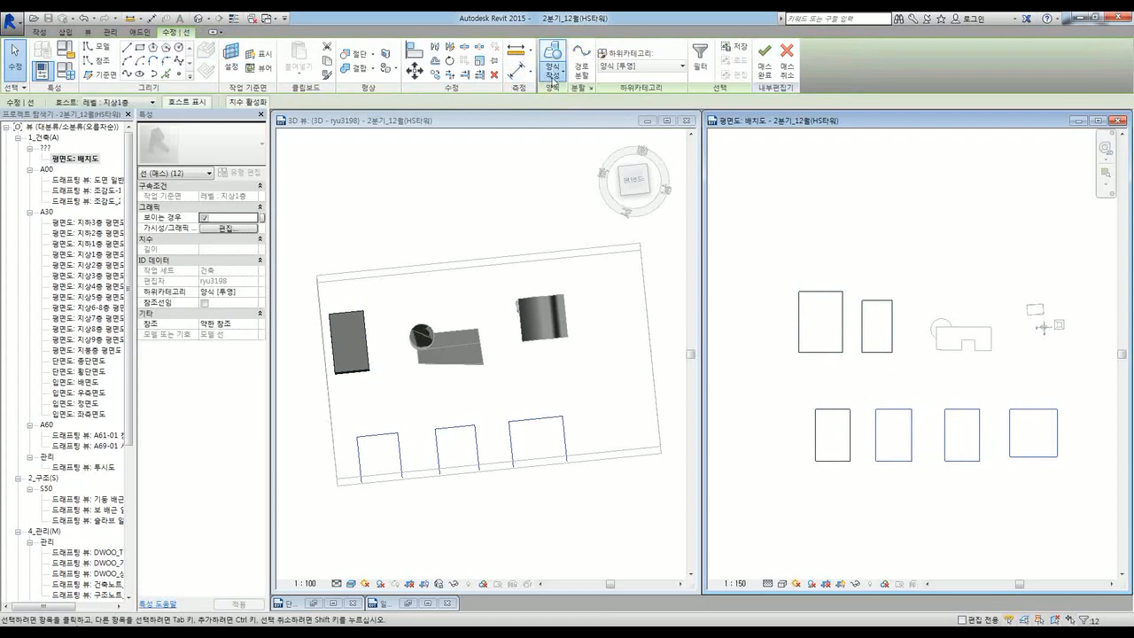
pyautogui.click(554, 75)
pyautogui.click(575, 97)
pyautogui.click(694, 362)
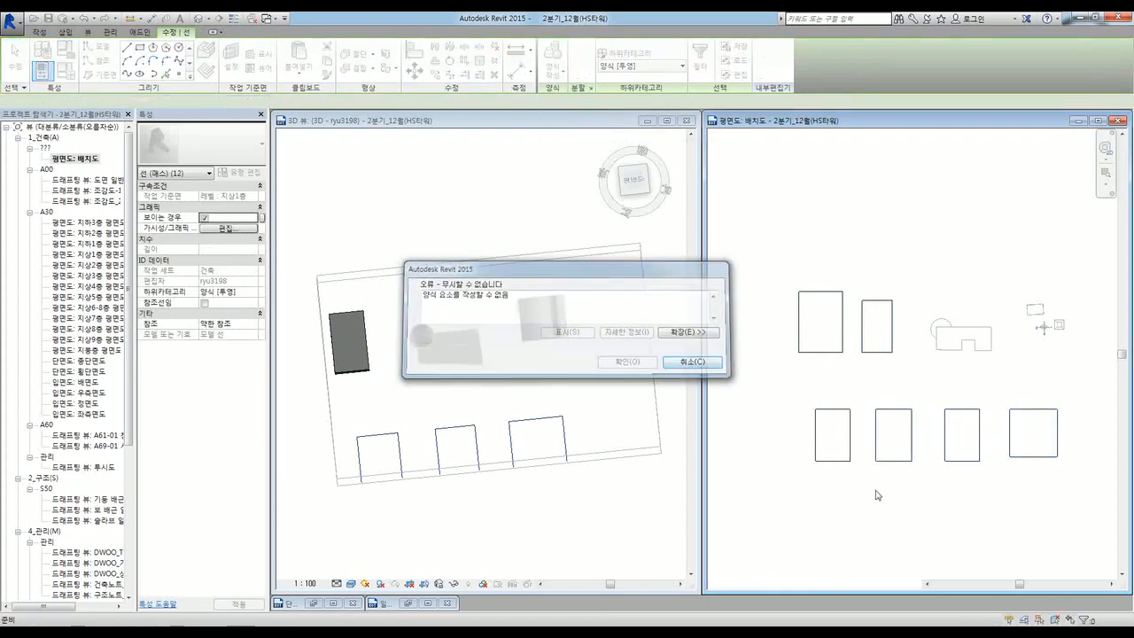
# Step: Extrude the lower-middle, third lower and lower-right square outlines into solids one by one
pyautogui.click(893, 460)
pyautogui.click(552, 73)
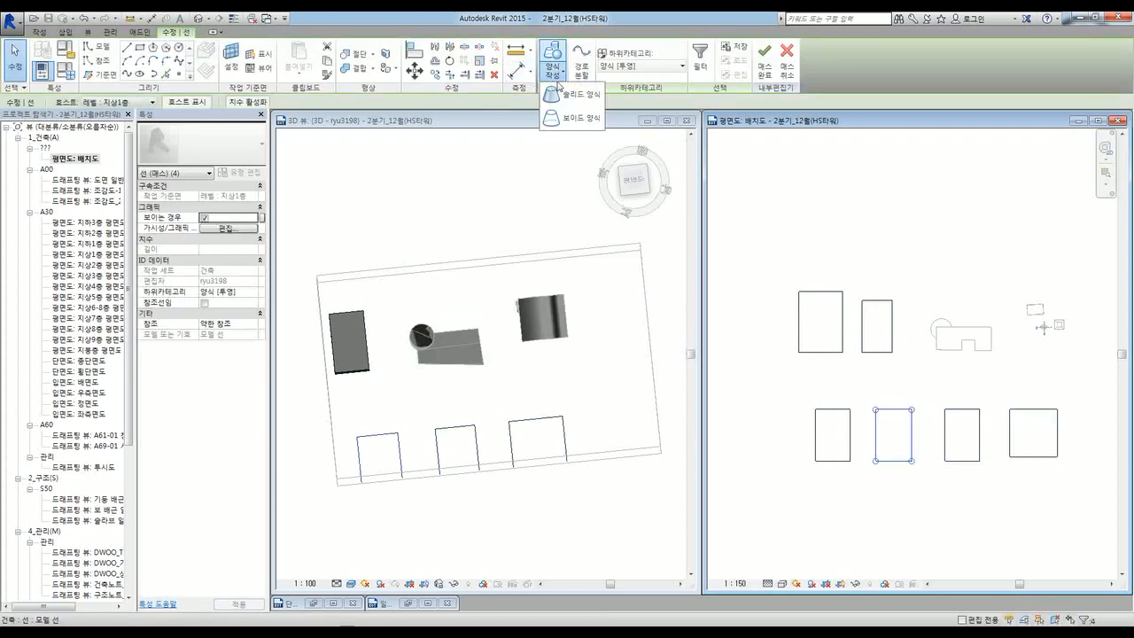
pyautogui.click(567, 112)
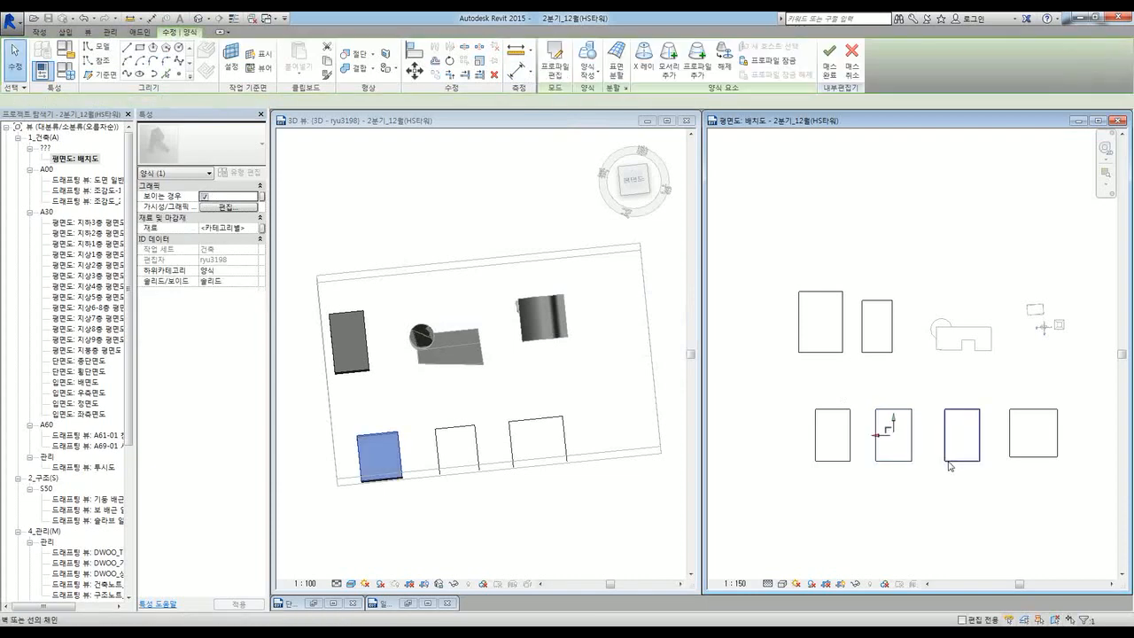
pyautogui.click(950, 460)
pyautogui.click(553, 73)
pyautogui.click(571, 96)
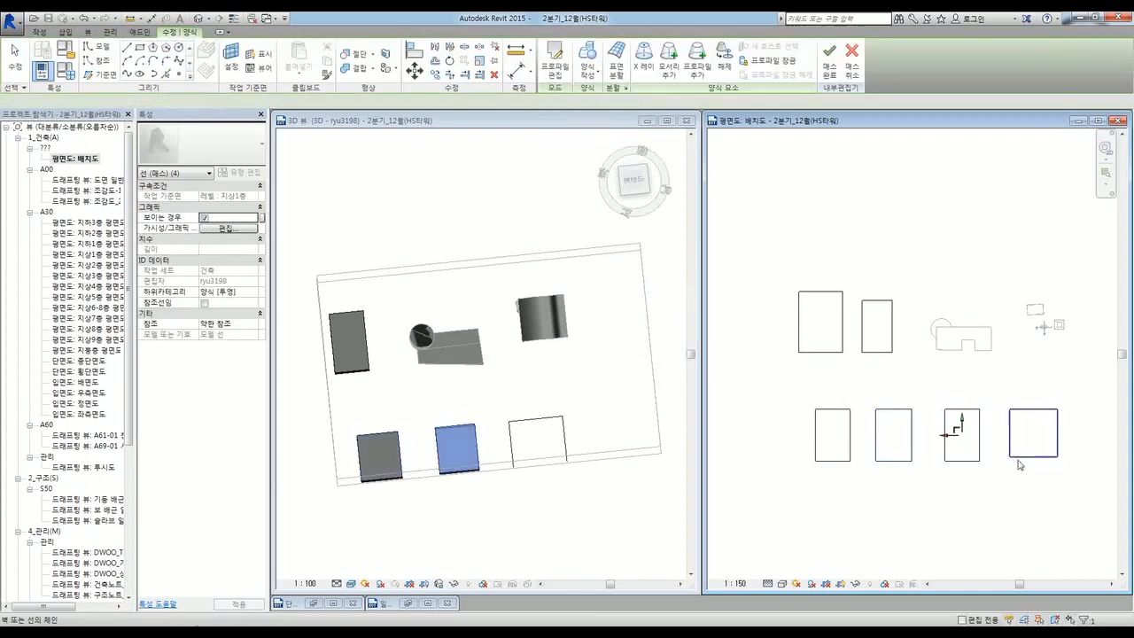
pyautogui.click(1015, 461)
pyautogui.click(564, 80)
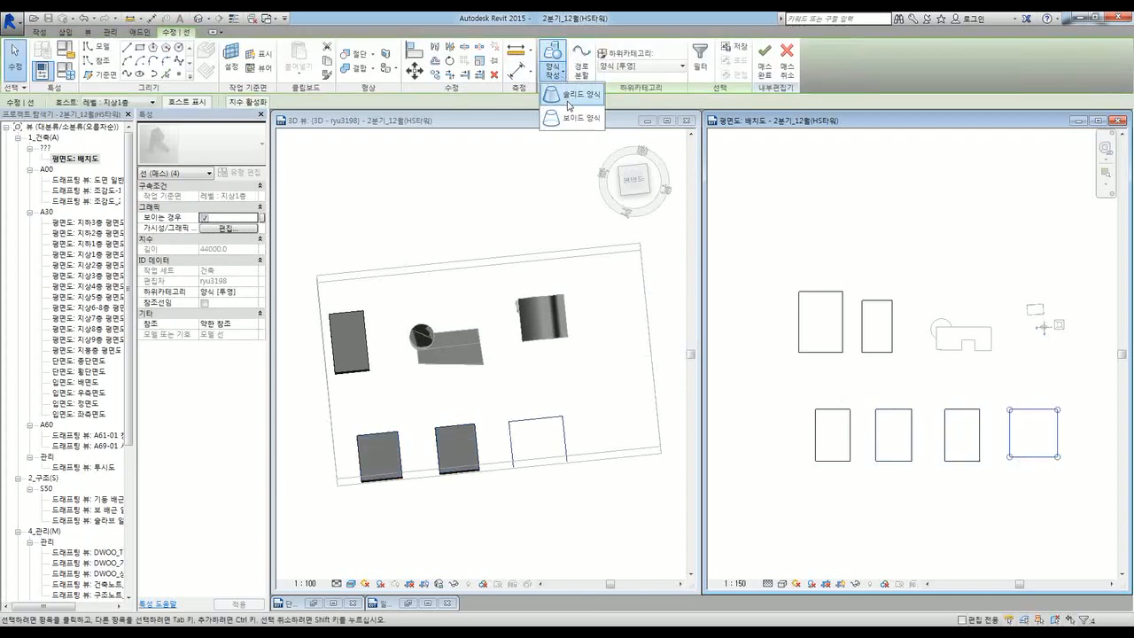
pyautogui.click(572, 95)
pyautogui.keyDown('shift'); pyautogui.moveTo(468, 506); pyautogui.dragTo(546, 359, button='middle'); pyautogui.keyUp('shift')
# Step: Raise the left block's height to 50000
pyautogui.keyDown('shift'); pyautogui.moveTo(522, 497); pyautogui.dragTo(542, 478, button='middle'); pyautogui.keyUp('shift')
pyautogui.scroll(-2, 517, 381)
pyautogui.click(441, 489)
pyautogui.scroll(5, 423, 443)
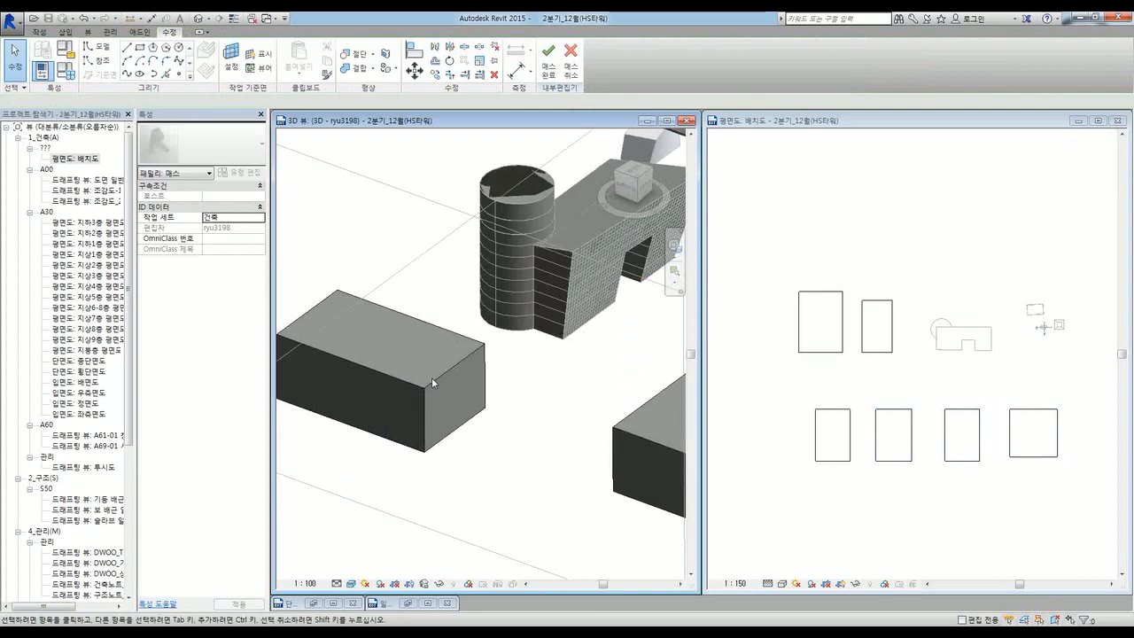
pyautogui.click(433, 380)
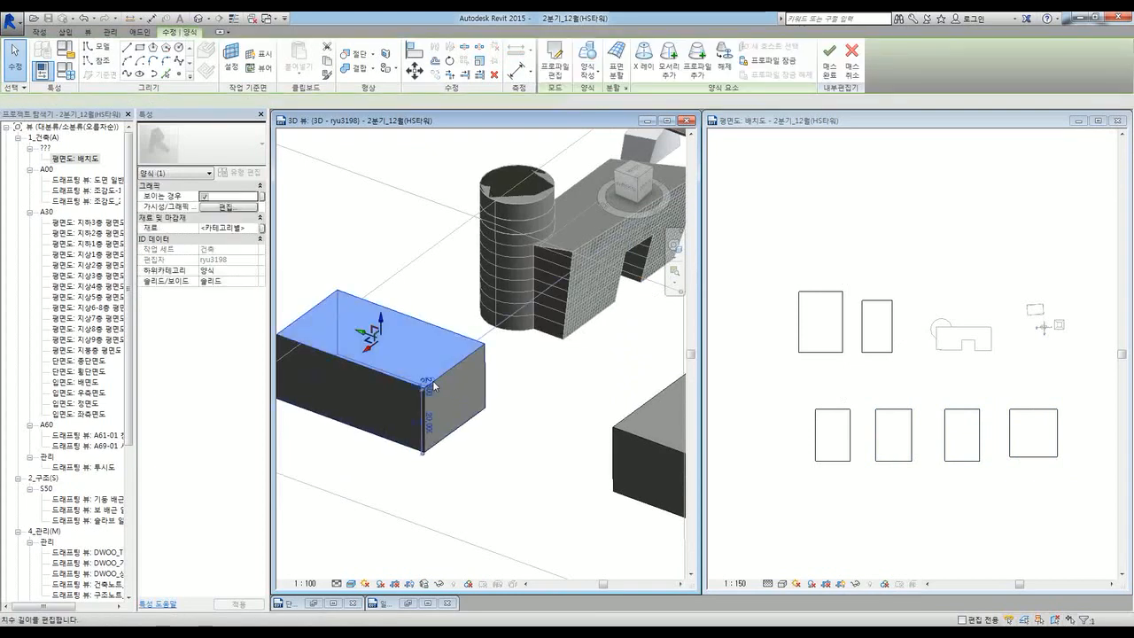
pyautogui.keyDown('shift'); pyautogui.moveTo(516, 456); pyautogui.dragTo(356, 445, button='middle'); pyautogui.keyUp('shift')
pyautogui.scroll(3, 353, 434)
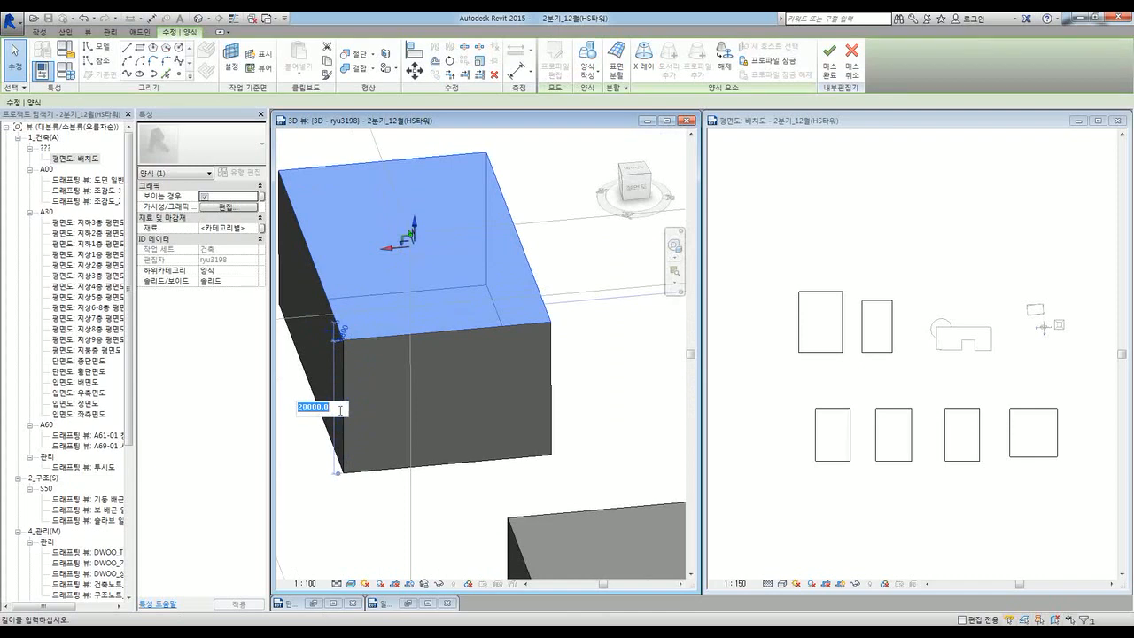
pyautogui.scroll(-4, 429, 346)
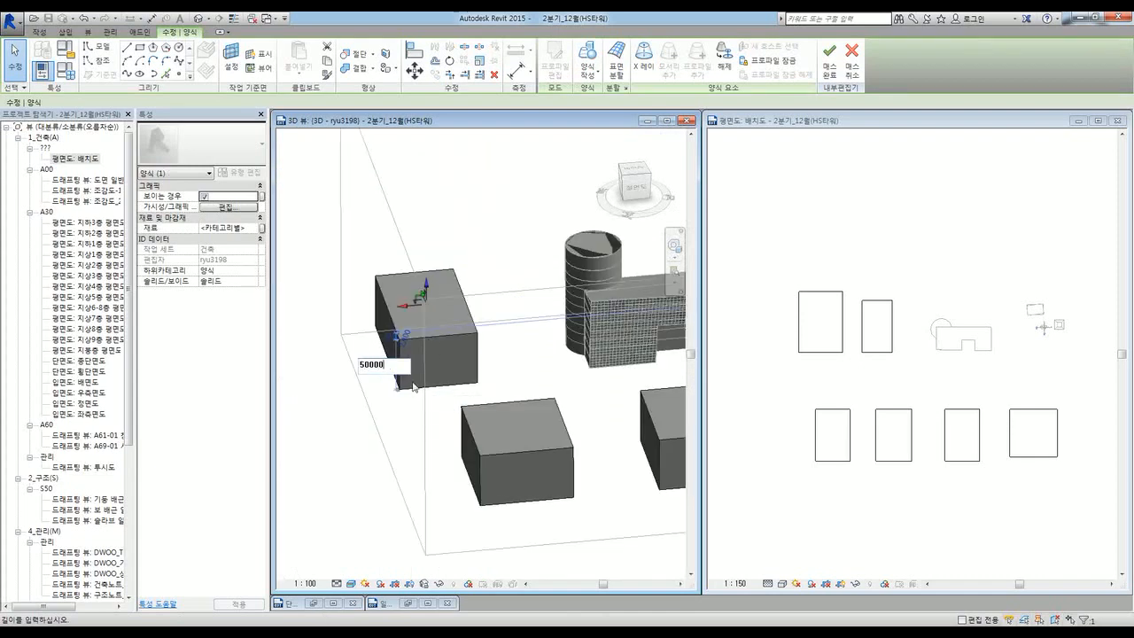
pyautogui.press('Return')
pyautogui.click(345, 467)
pyautogui.keyDown('shift'); pyautogui.moveTo(393, 461); pyautogui.dragTo(575, 358, button='middle'); pyautogui.keyUp('shift')
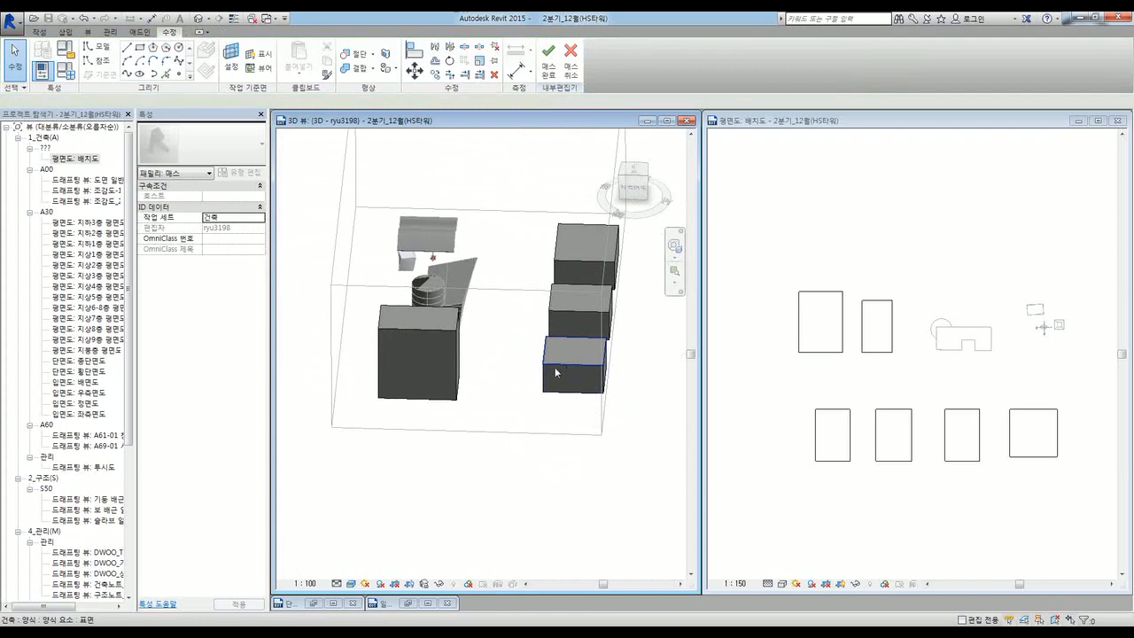
# Step: Raise the lower-right box to a 40000 height
pyautogui.click(554, 367)
pyautogui.keyDown('shift'); pyautogui.moveTo(638, 423); pyautogui.dragTo(586, 445, button='middle'); pyautogui.keyUp('shift')
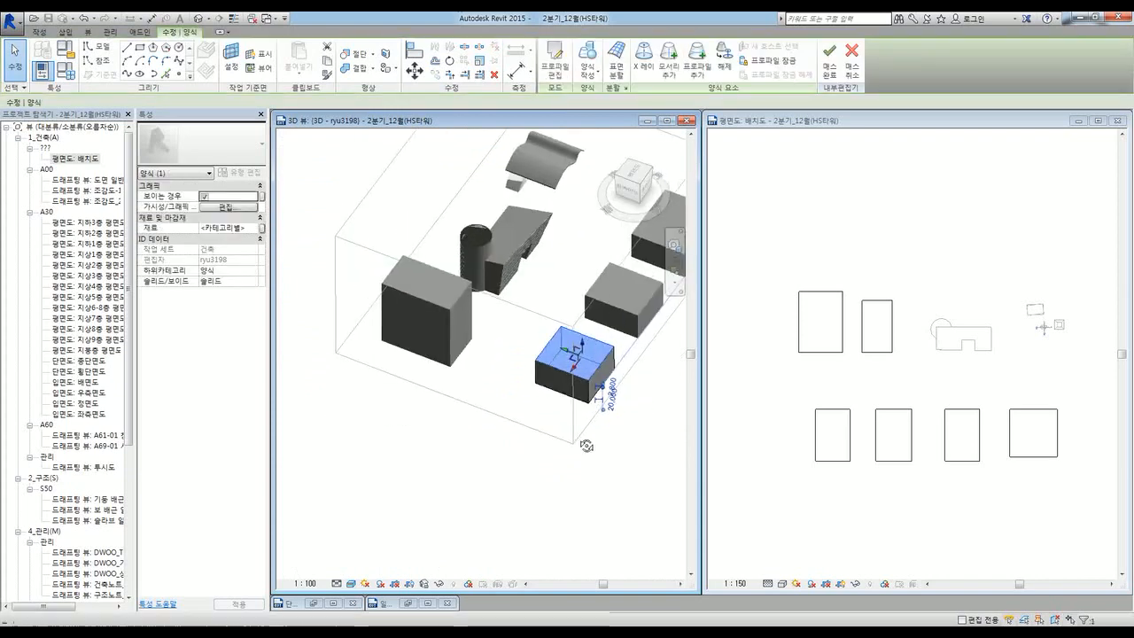
pyautogui.scroll(4, 603, 403)
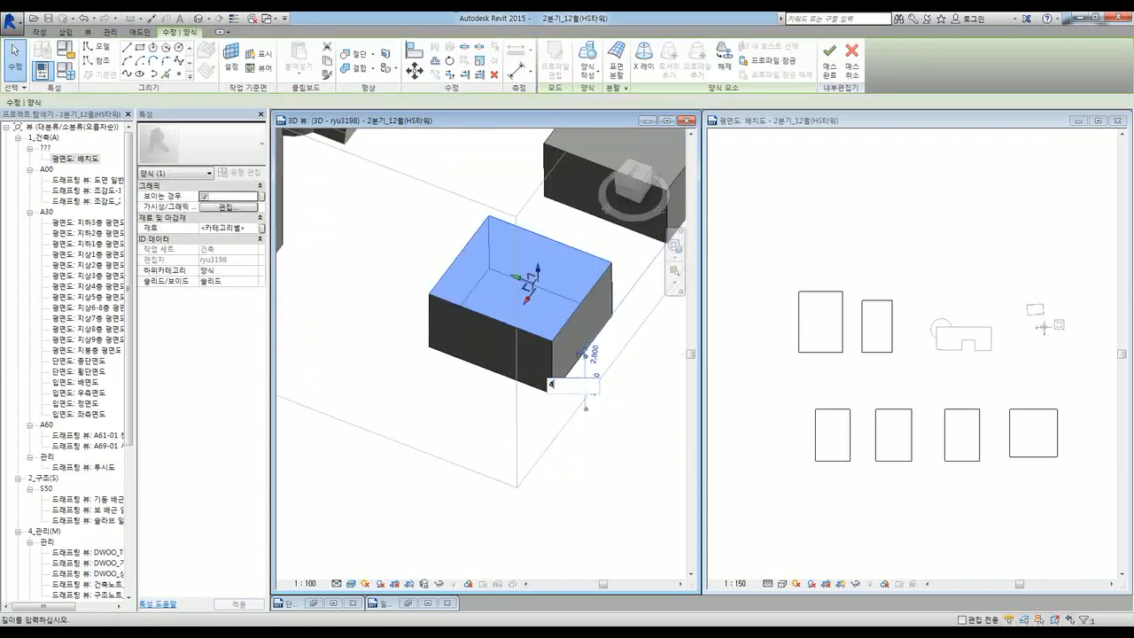
pyautogui.press('Return')
pyautogui.scroll(-3, 297, 424)
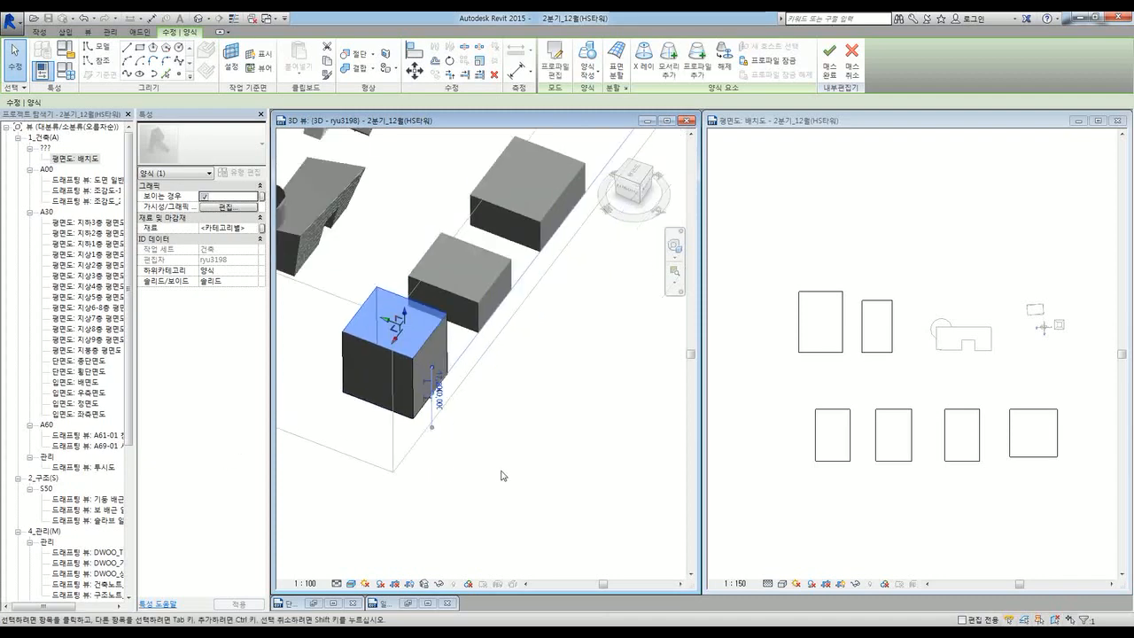
pyautogui.click(502, 476)
pyautogui.keyDown('shift'); pyautogui.moveTo(503, 476); pyautogui.dragTo(446, 483, button='middle'); pyautogui.keyUp('shift')
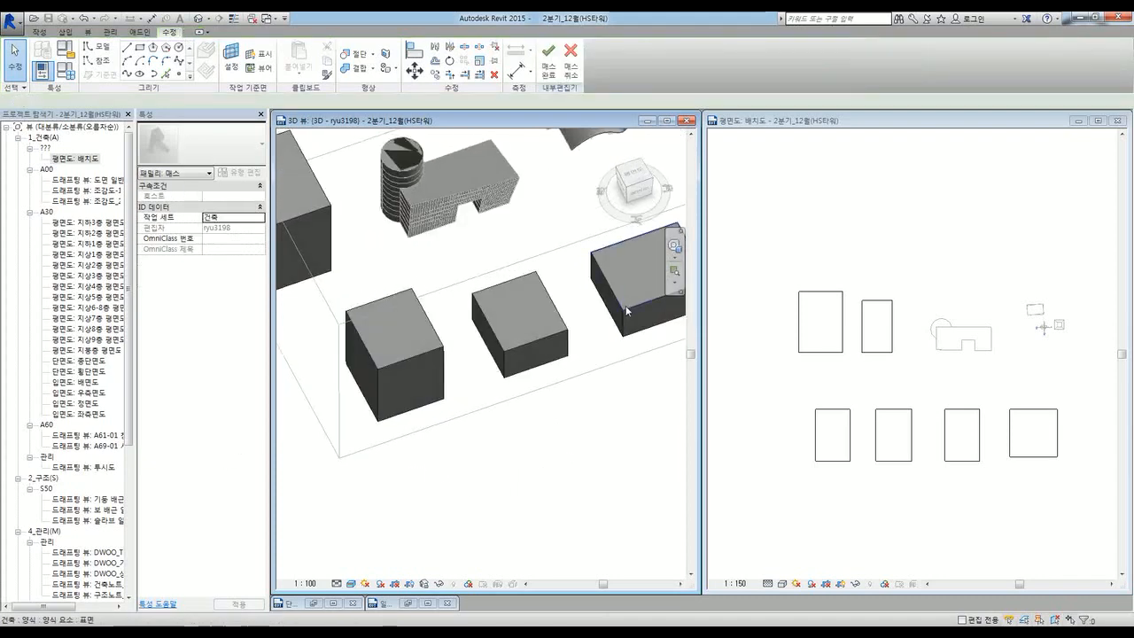
# Step: Raise the far box from 20000 to 100000
pyautogui.click(624, 321)
pyautogui.click(606, 334)
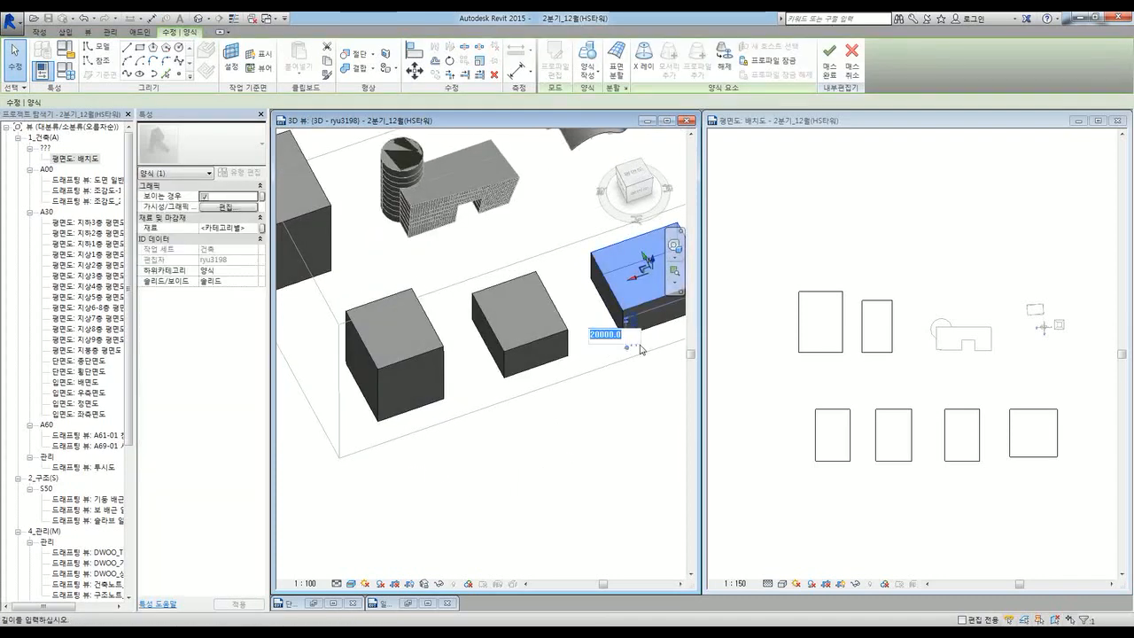
pyautogui.press('Return')
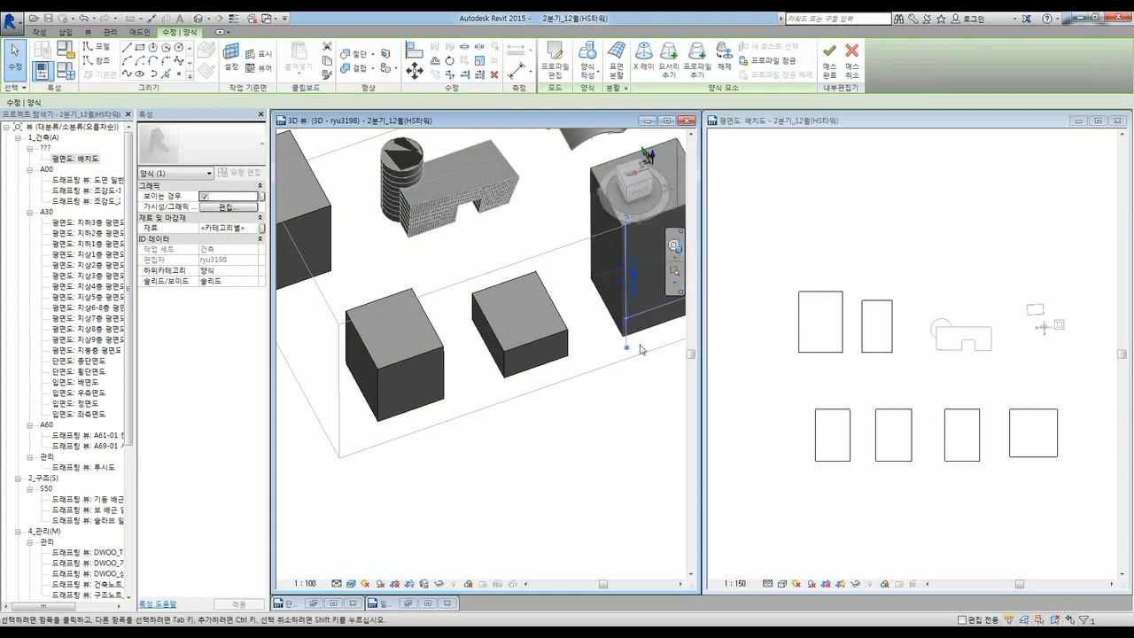
pyautogui.click(573, 458)
pyautogui.keyDown('shift'); pyautogui.moveTo(569, 460); pyautogui.dragTo(594, 450, button='middle'); pyautogui.keyUp('shift')
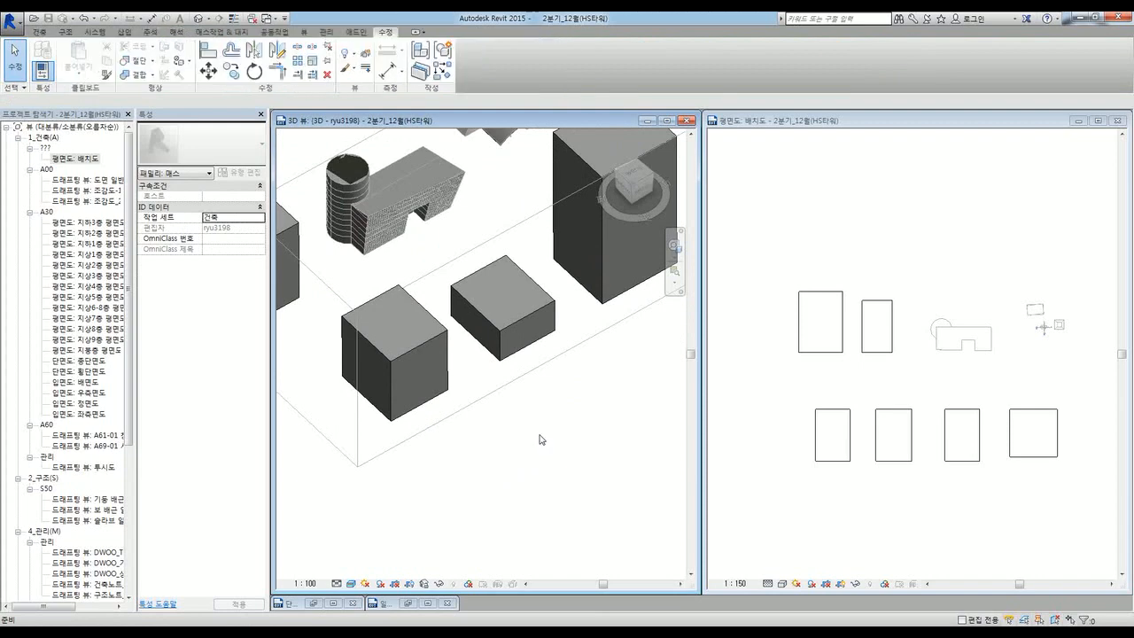
# Step: Inspect the 주변건물 box masses from several angles, then leave them unselected under Massing & Site
pyautogui.scroll(-4, 538, 434)
pyautogui.keyDown('shift'); pyautogui.moveTo(537, 430); pyautogui.dragTo(579, 355, button='middle'); pyautogui.keyUp('shift')
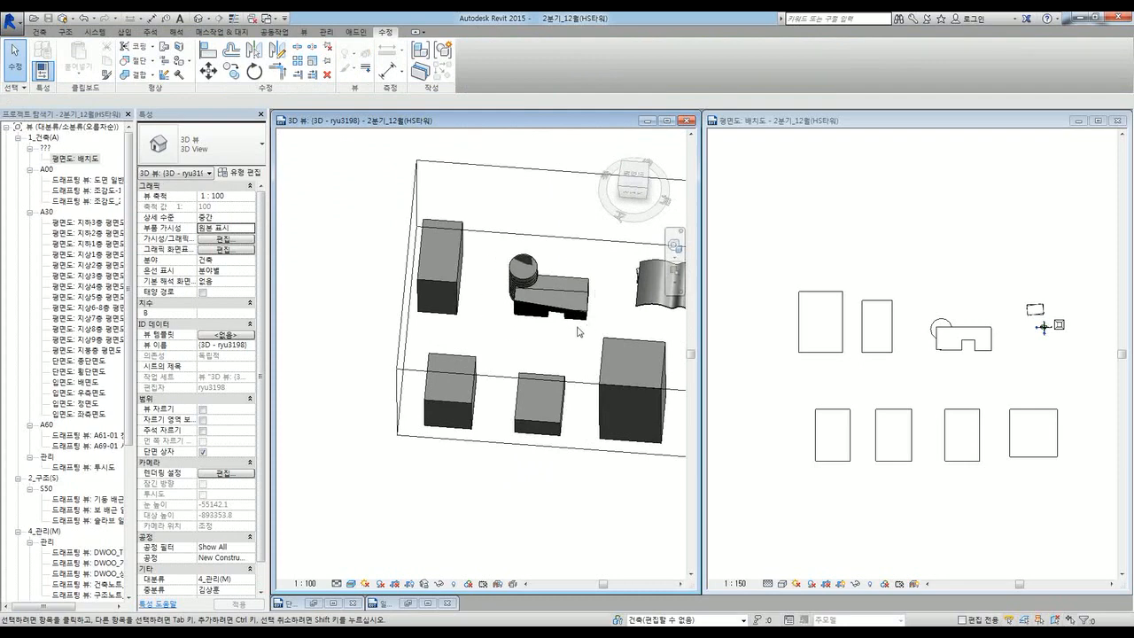
pyautogui.keyDown('shift'); pyautogui.moveTo(517, 342); pyautogui.dragTo(549, 294, button='middle'); pyautogui.keyUp('shift')
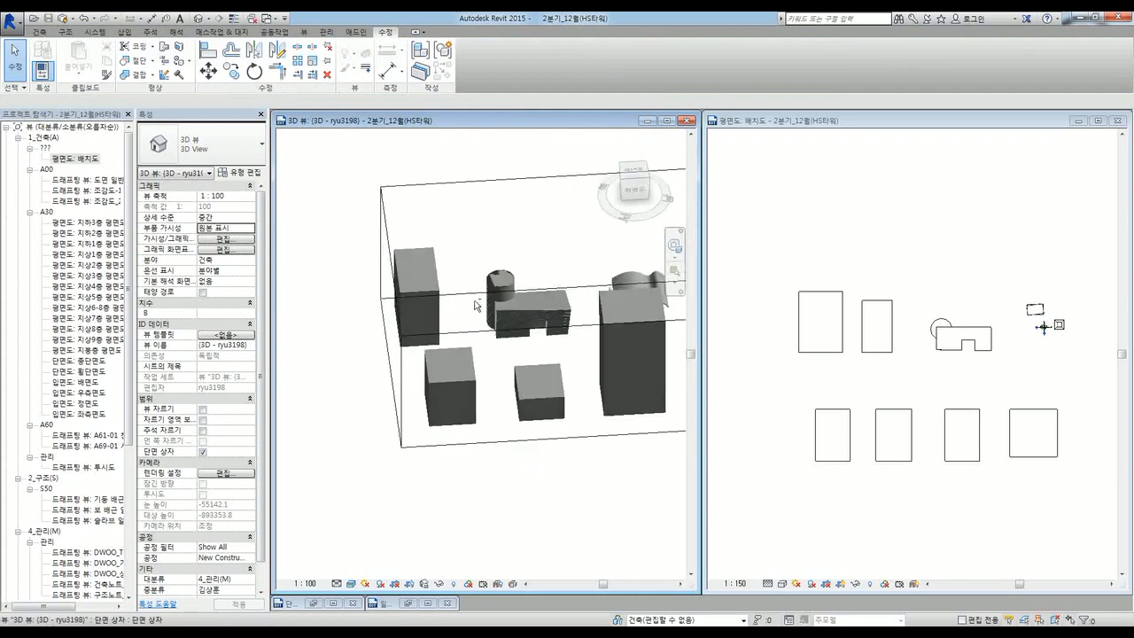
pyautogui.click(441, 296)
pyautogui.keyDown('shift'); pyautogui.moveTo(406, 441); pyautogui.dragTo(484, 288, button='middle'); pyautogui.keyUp('shift')
pyautogui.click(227, 33)
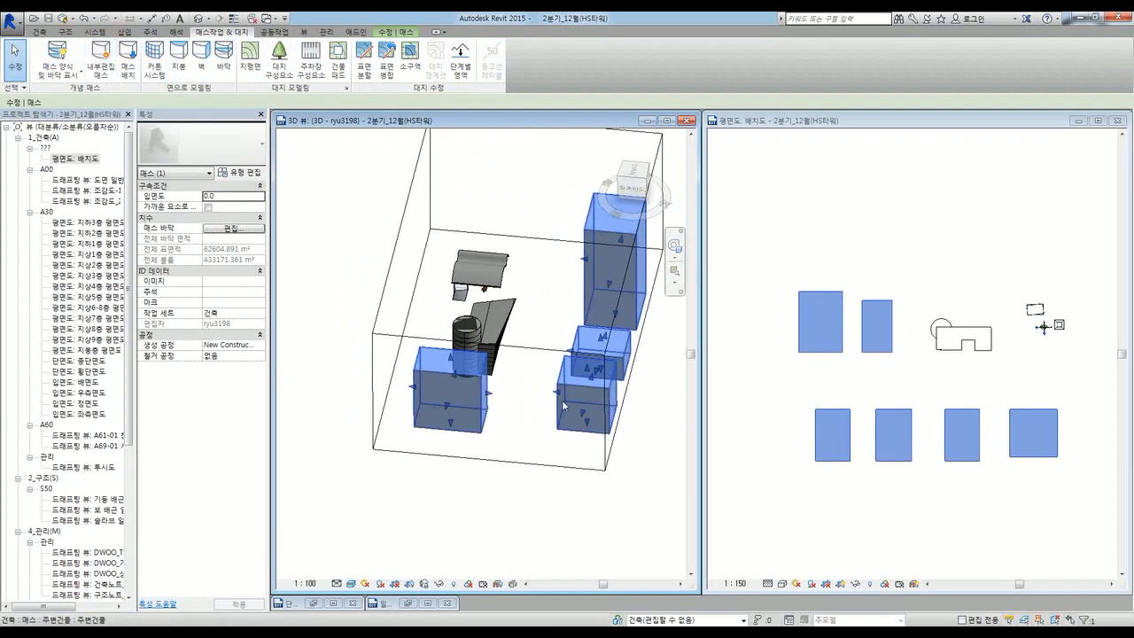
pyautogui.click(525, 519)
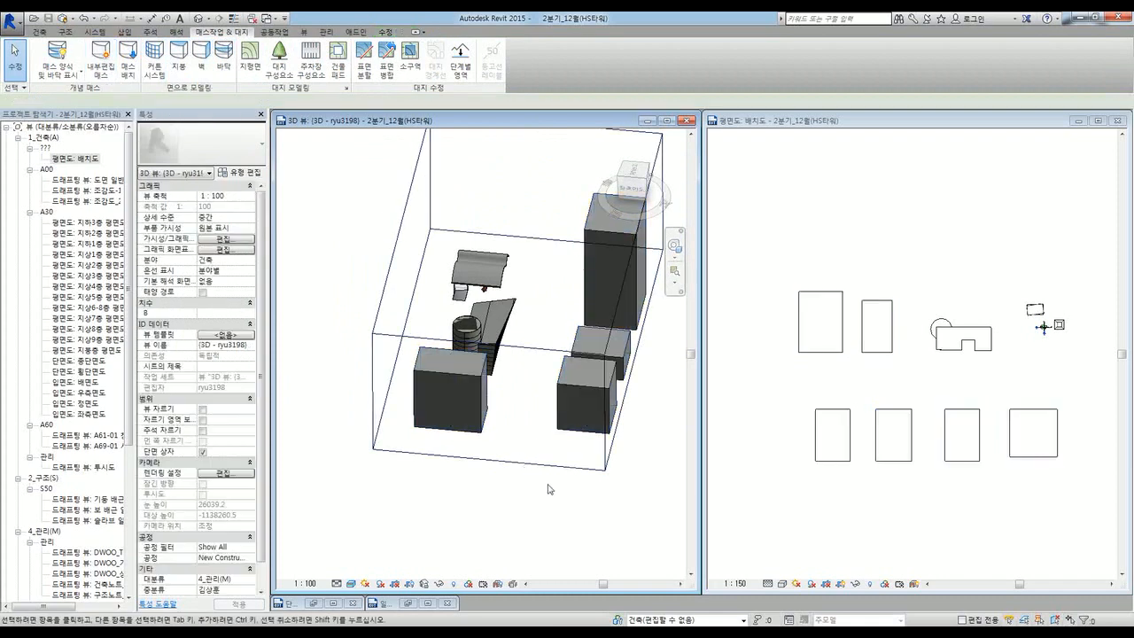
pyautogui.keyDown('shift'); pyautogui.moveTo(526, 519); pyautogui.dragTo(509, 496, button='middle'); pyautogui.keyUp('shift')
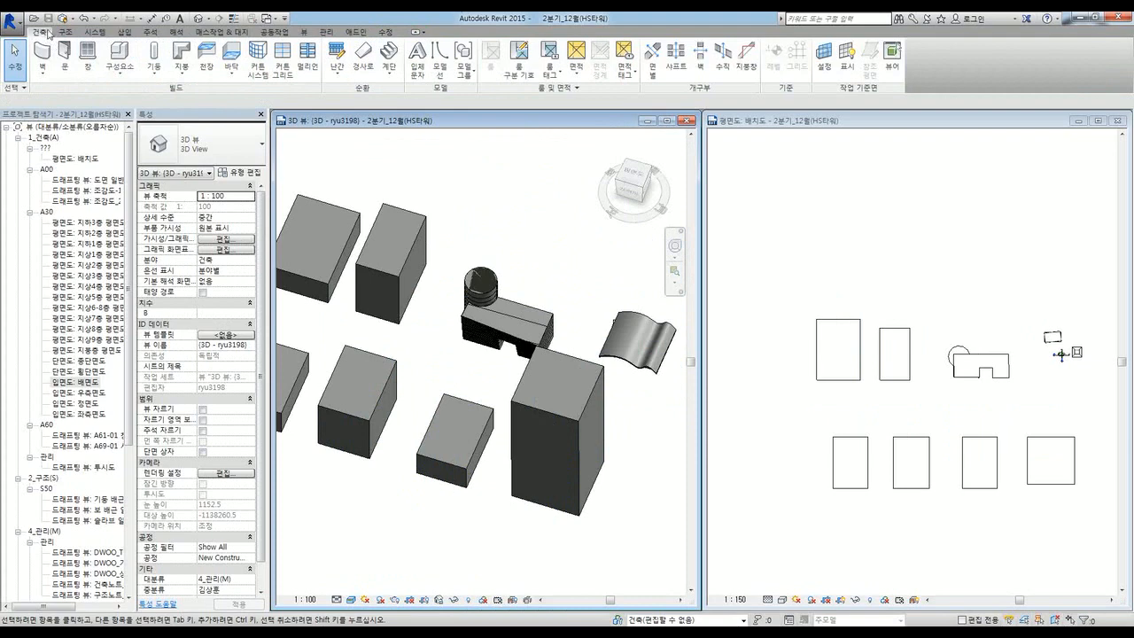
pyautogui.click(114, 78)
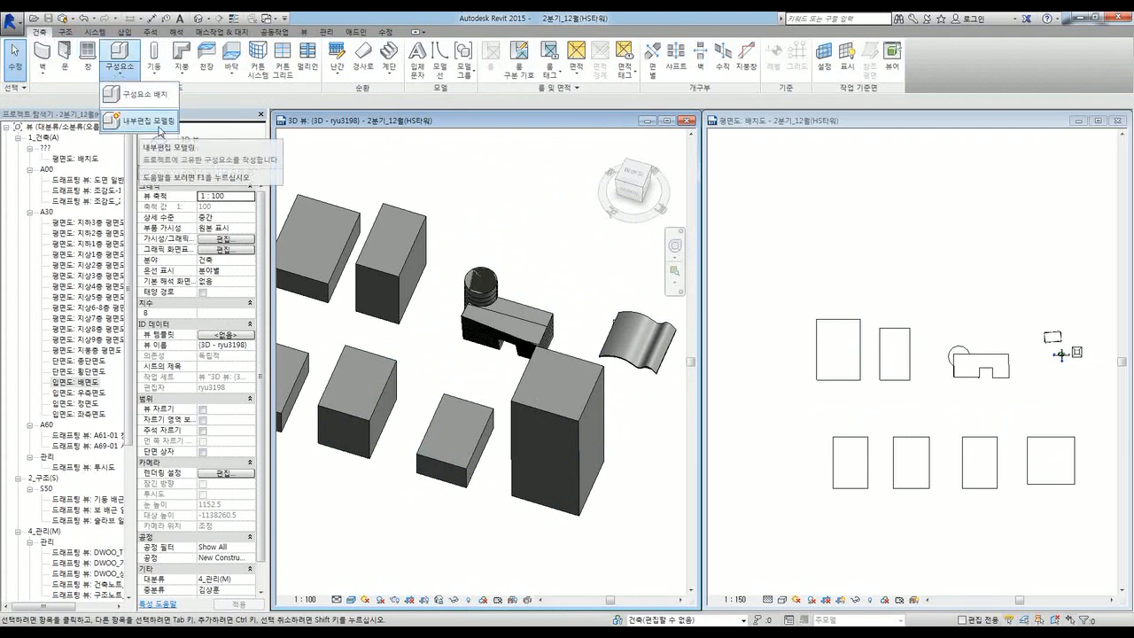
pyautogui.click(219, 33)
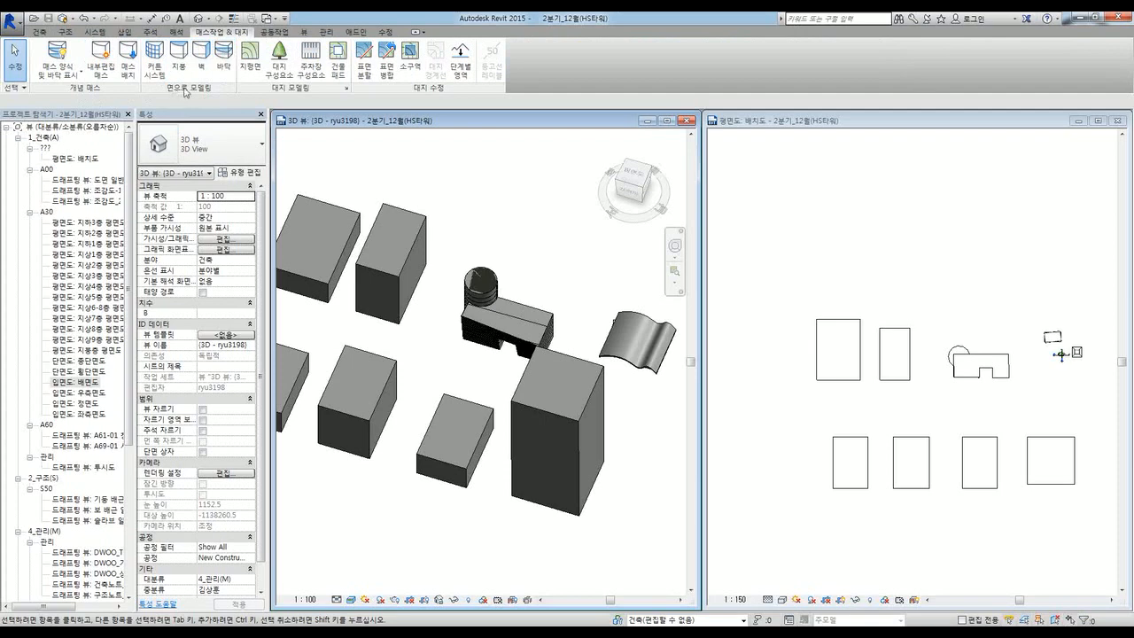
# Step: Look through the View tab's schedule types, then return to the Architecture tools
pyautogui.click(308, 33)
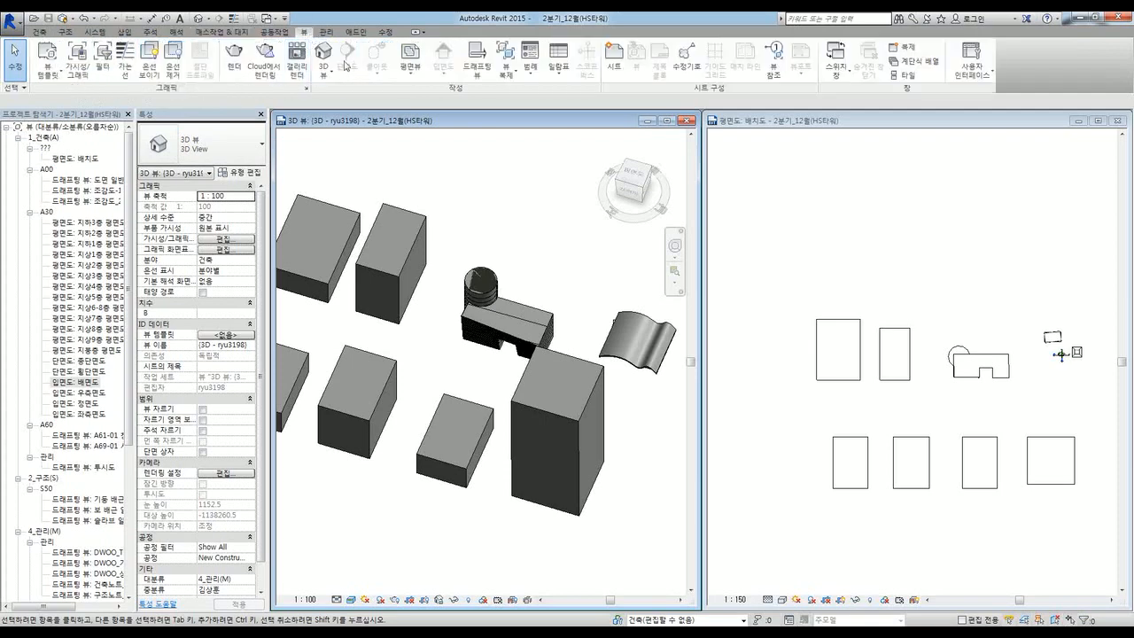
pyautogui.click(558, 62)
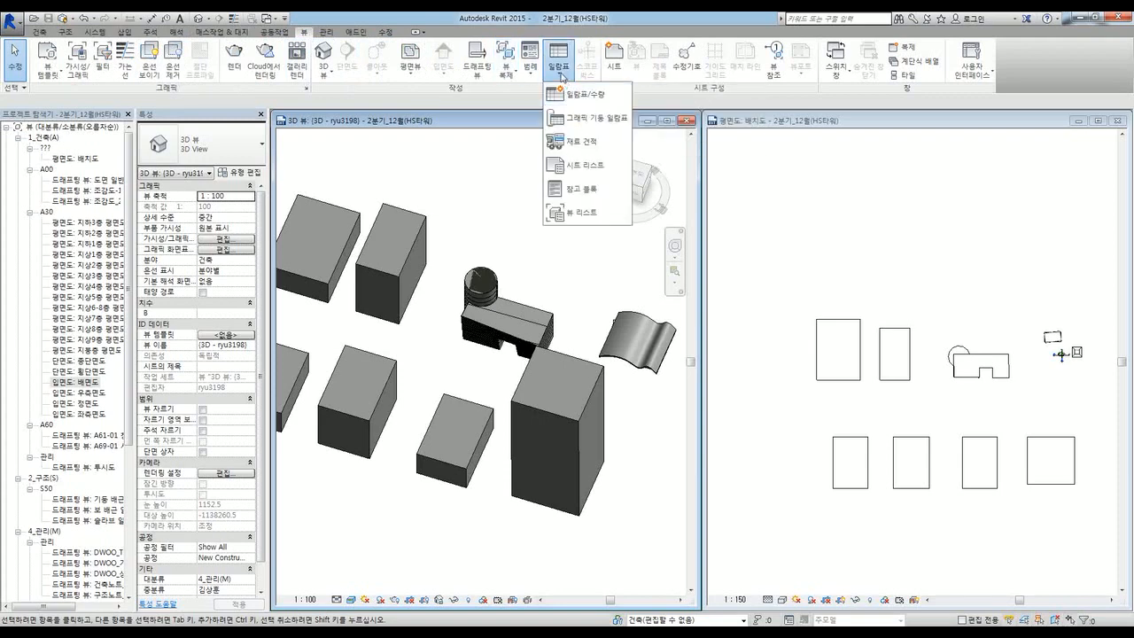
pyautogui.click(528, 88)
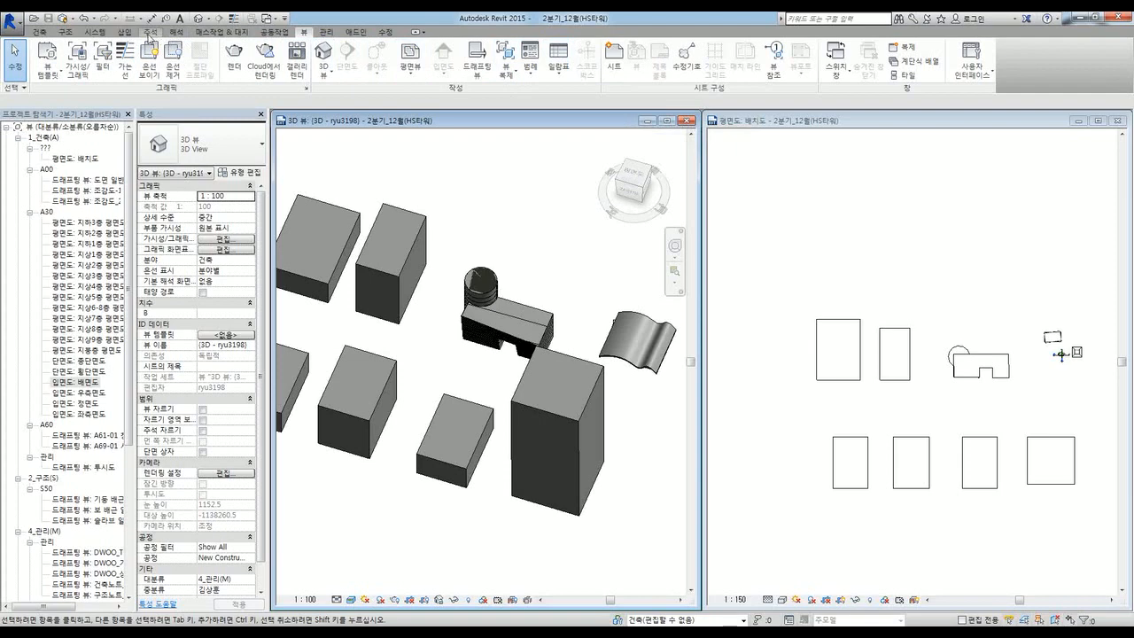
pyautogui.click(42, 33)
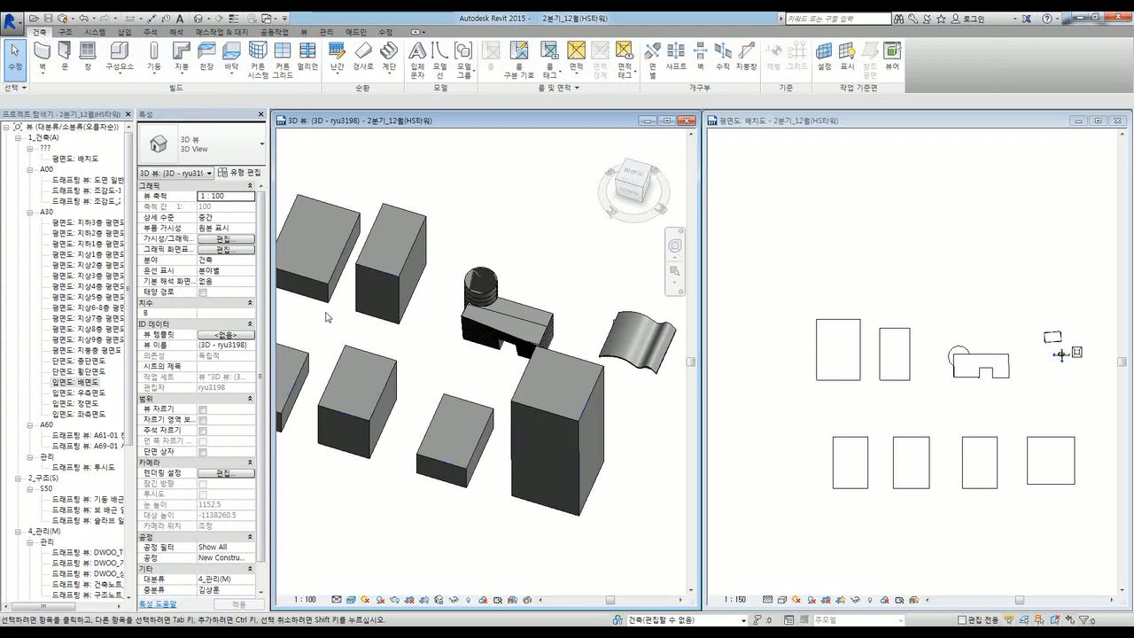
# Step: Zoom out and orbit the 3D view to look at the building on its site
pyautogui.scroll(-3, 329, 316)
pyautogui.scroll(1, 375, 418)
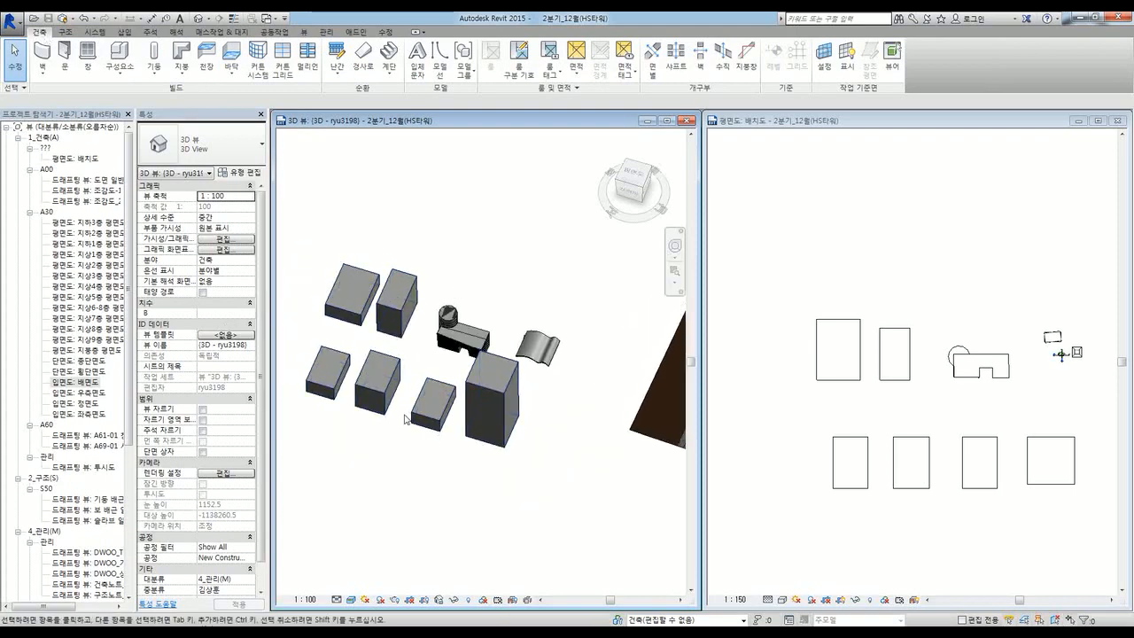
pyautogui.scroll(-3, 532, 452)
pyautogui.scroll(4, 493, 402)
pyautogui.scroll(5, 492, 402)
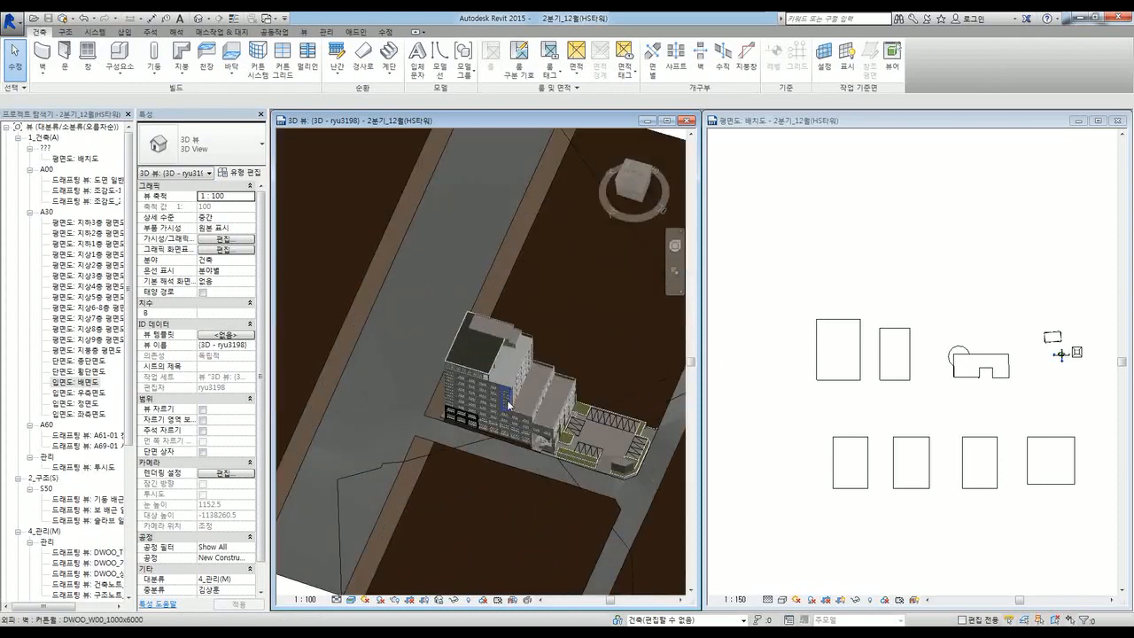
pyautogui.keyDown('shift'); pyautogui.moveTo(506, 445); pyautogui.dragTo(615, 458, button='middle'); pyautogui.keyUp('shift')
pyautogui.scroll(4, 516, 367)
# Step: Activate the site plan view and zoom in on the building's gridded floor plan
pyautogui.click(798, 445)
pyautogui.scroll(8, 886, 425)
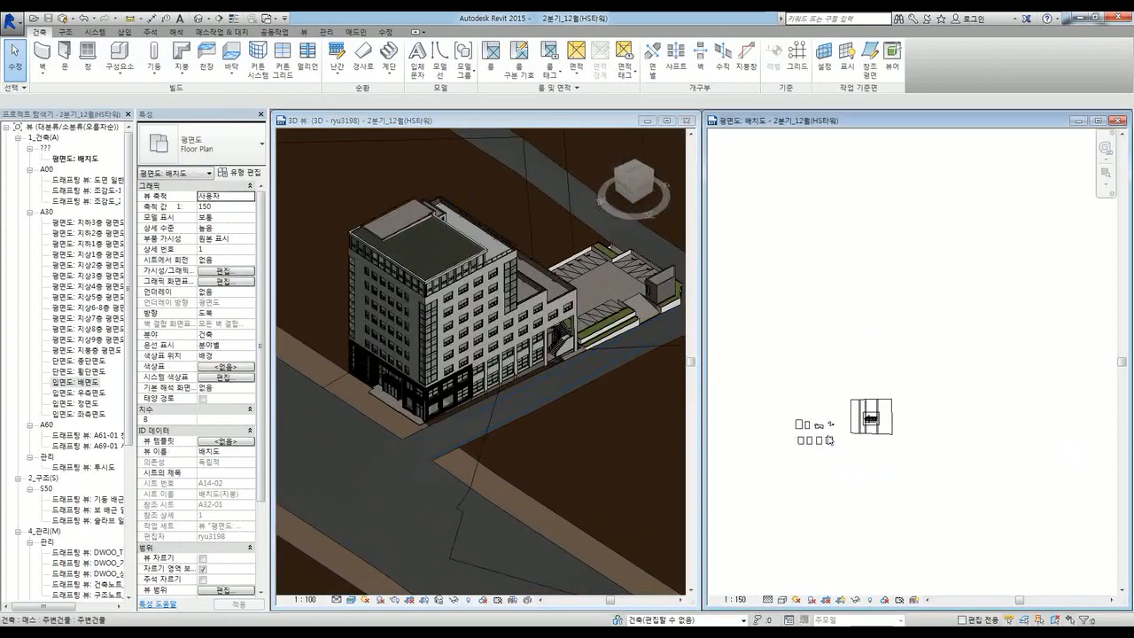
pyautogui.moveTo(933, 448); pyautogui.dragTo(954, 414, button='middle')
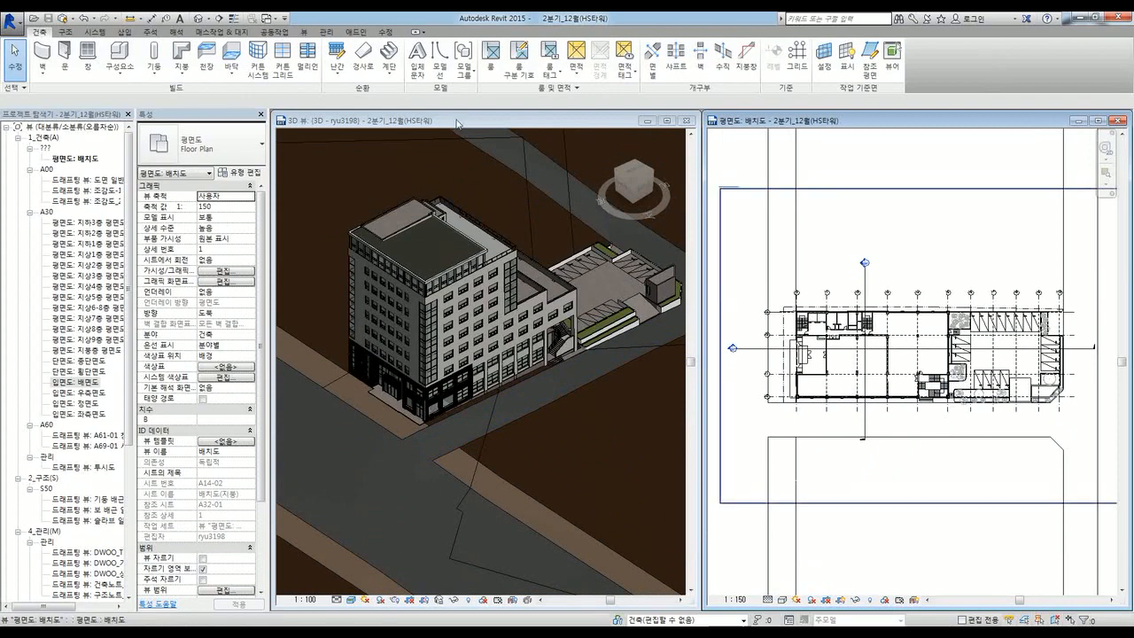
# Step: Minimize the 3D view and maximize the site plan, recentring the building plan
pyautogui.click(645, 121)
pyautogui.doubleClick(777, 120)
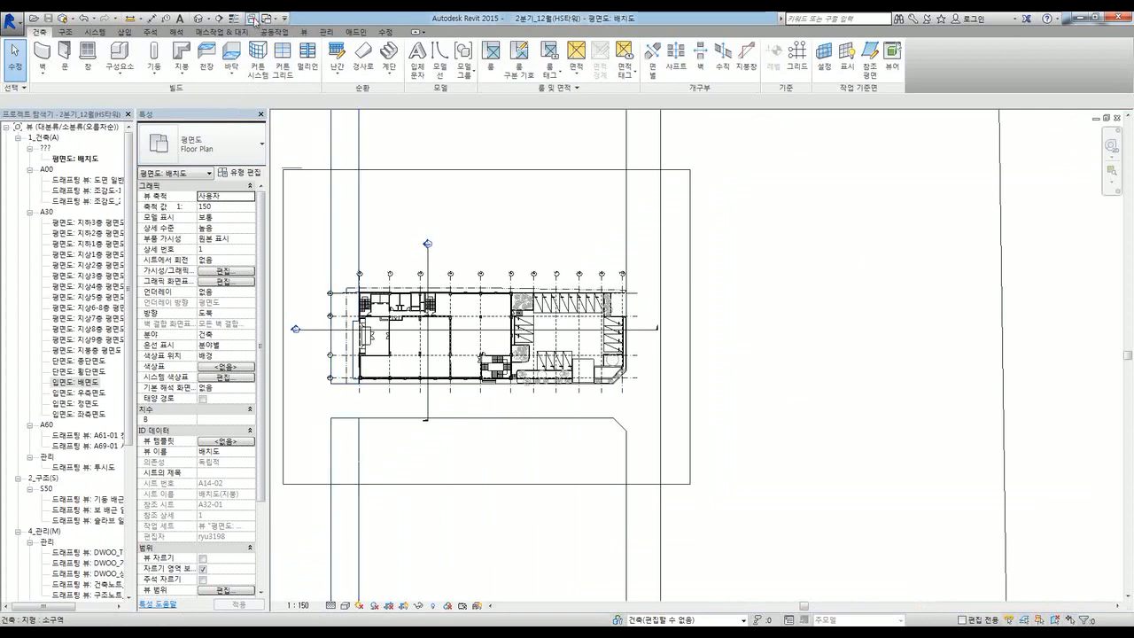
pyautogui.scroll(-2, 823, 383)
pyautogui.moveTo(656, 405); pyautogui.dragTo(735, 368, button='middle')
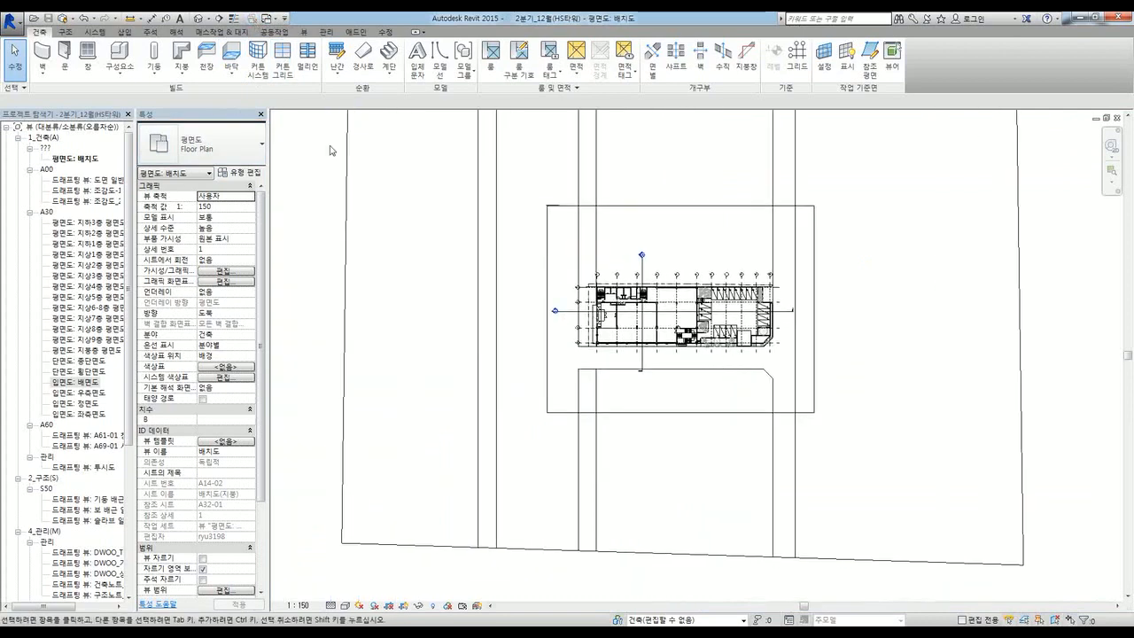
# Step: Open the 3D View dropdown on the View tab to show the Camera option
pyautogui.click(308, 33)
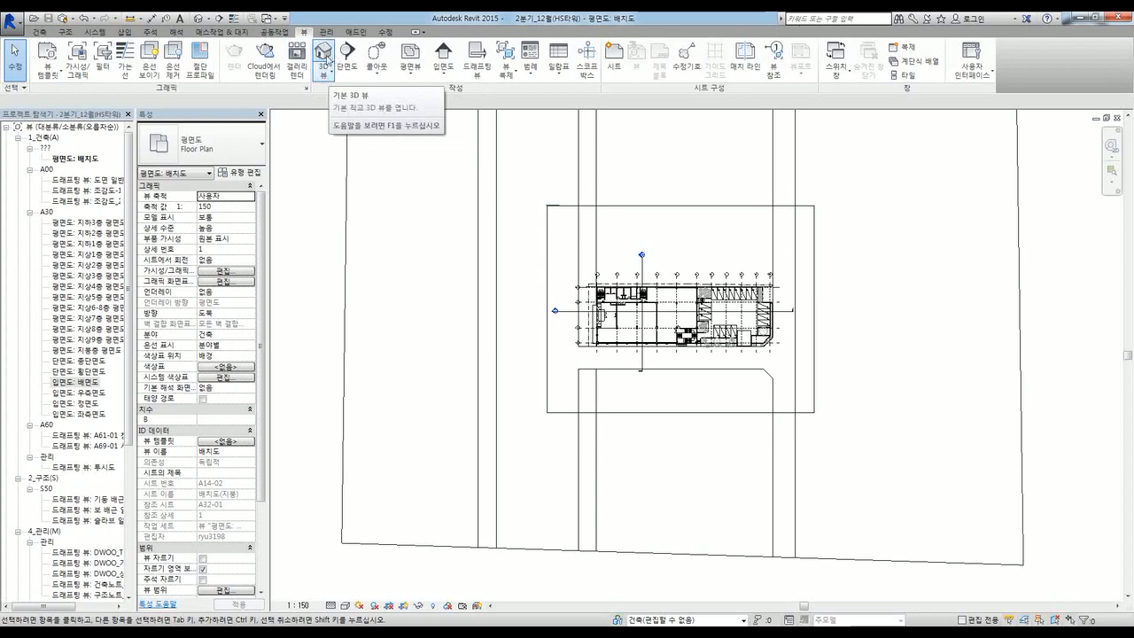
pyautogui.click(325, 76)
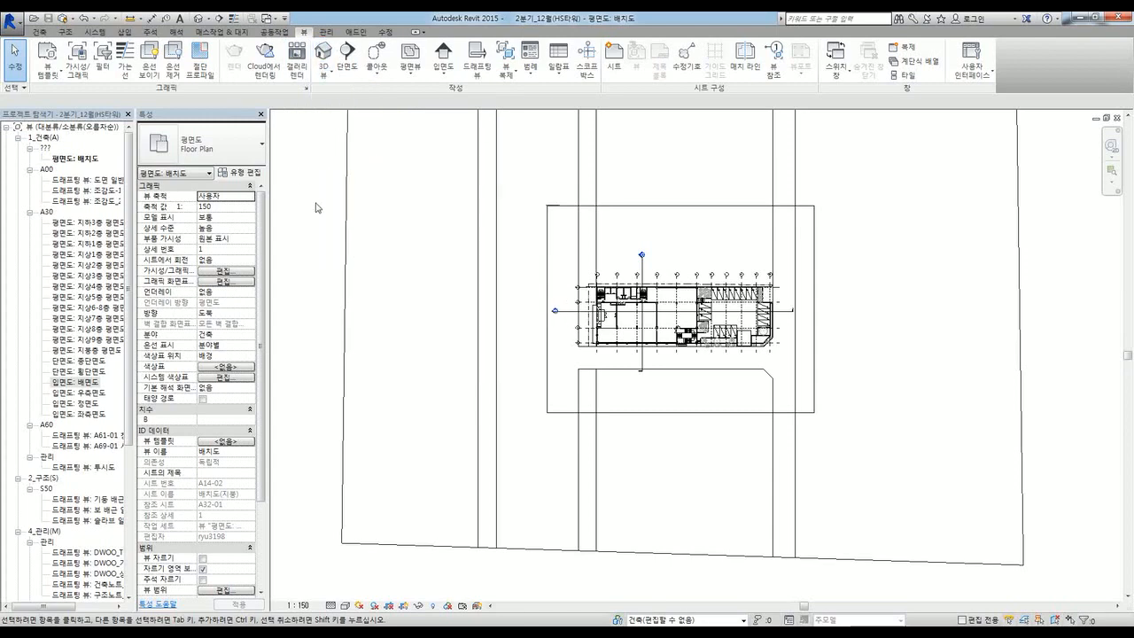
pyautogui.scroll(3, 581, 286)
pyautogui.scroll(-1, 620, 345)
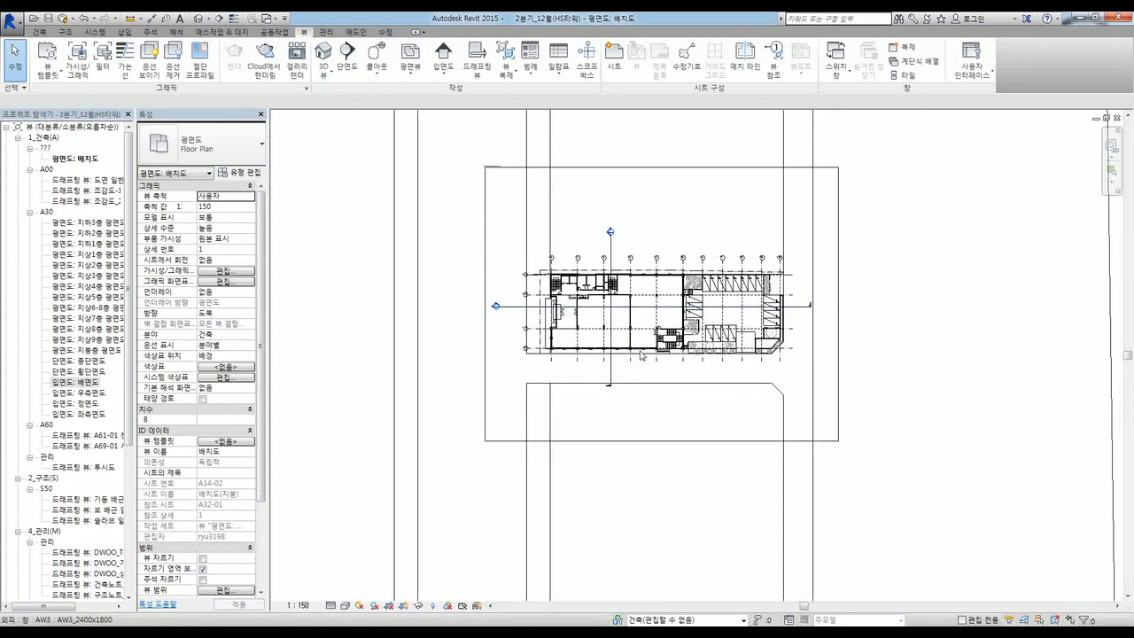
pyautogui.scroll(-2, 625, 356)
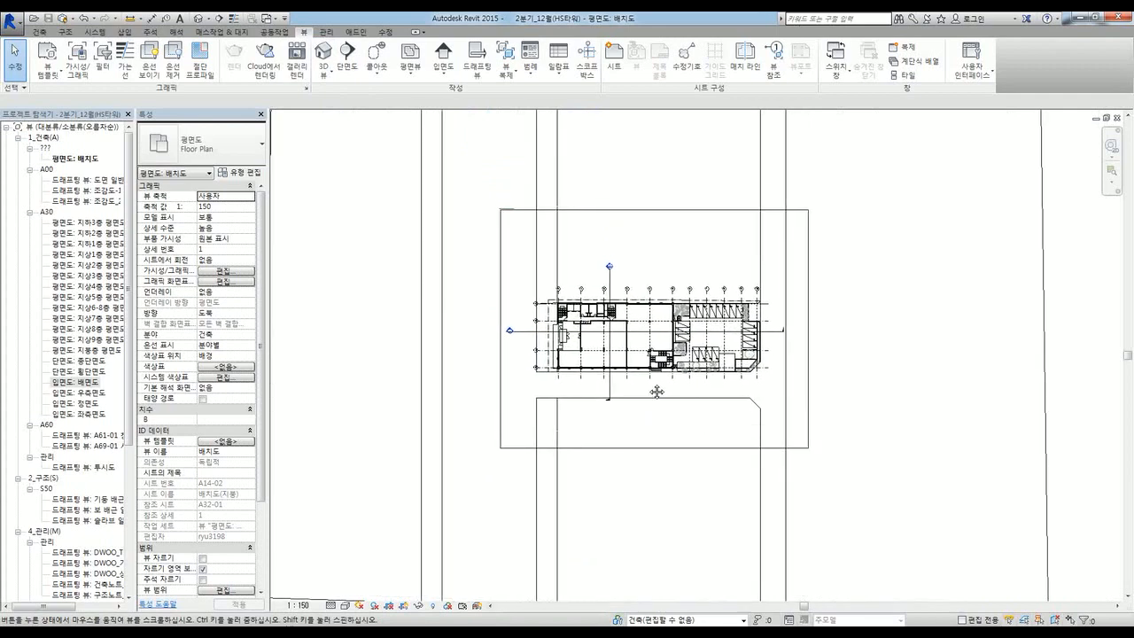
pyautogui.click(324, 71)
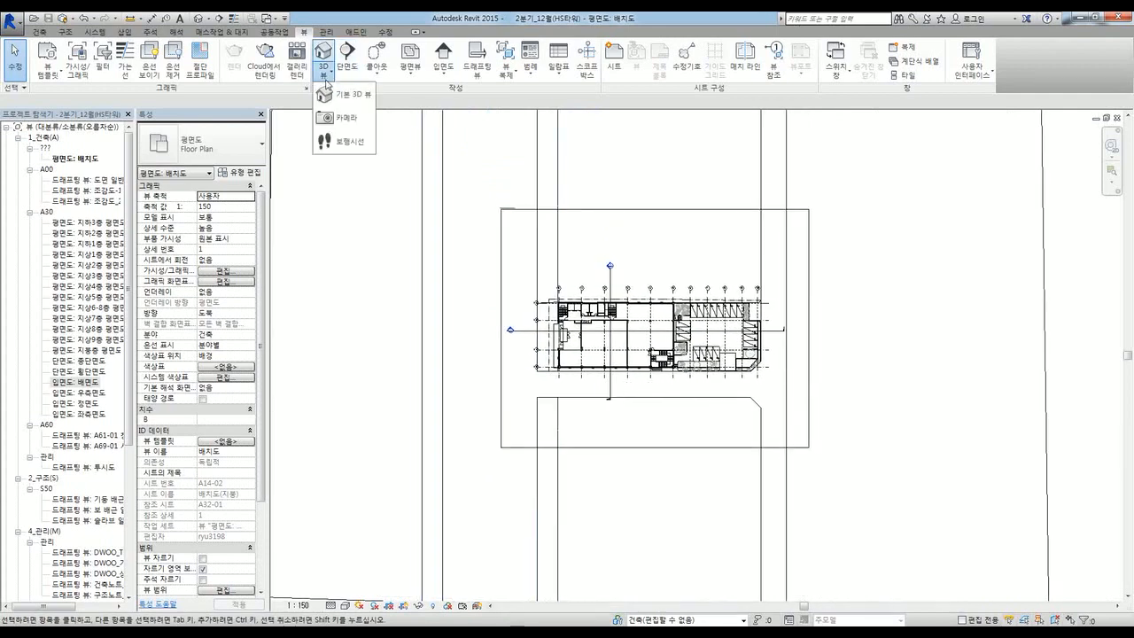
# Step: Place a camera in the site plan and click its target, creating perspective view 3D 뷰 1
pyautogui.click(339, 120)
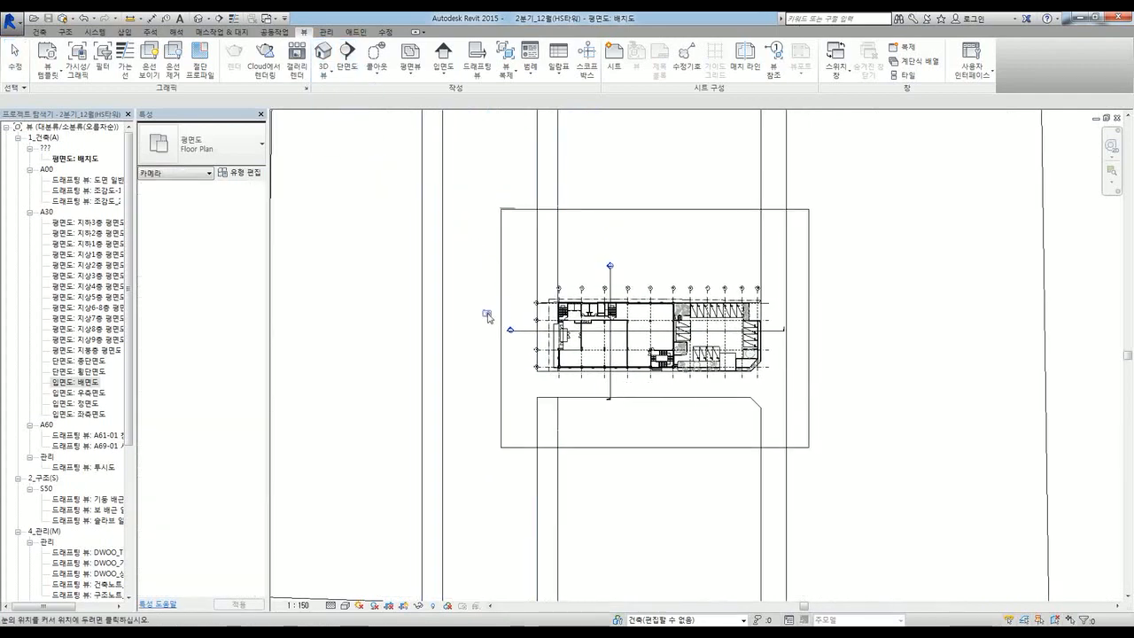
pyautogui.scroll(-1, 487, 331)
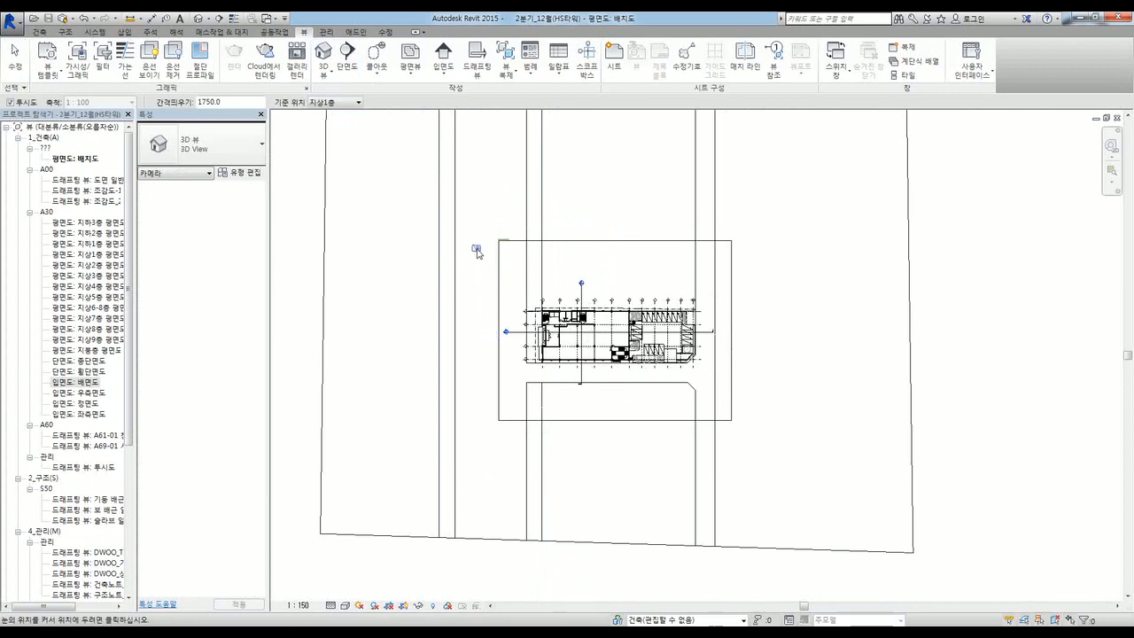
pyautogui.moveTo(467, 293); pyautogui.dragTo(456, 318, button='middle')
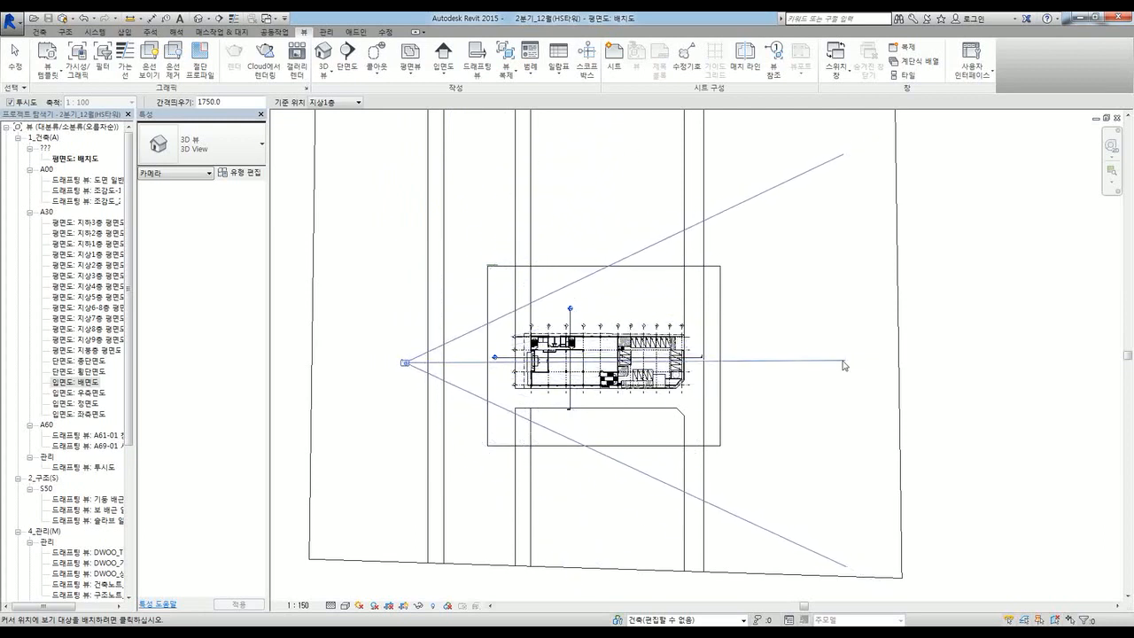
pyautogui.click(742, 366)
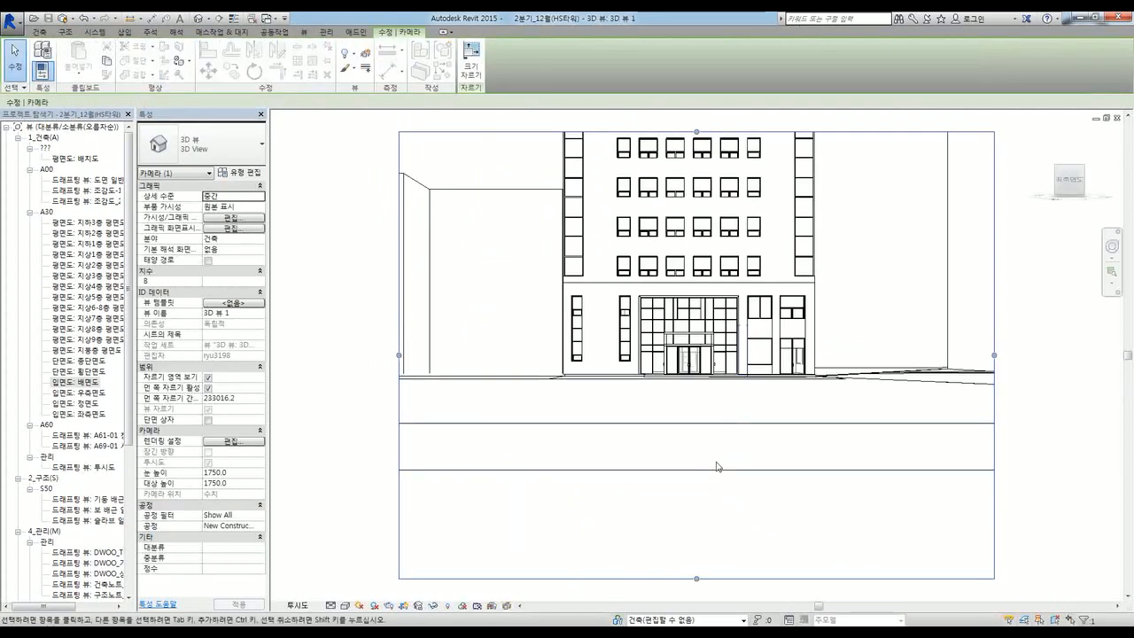
# Step: Select and then clear the camera view's crop boundary
pyautogui.scroll(-5, 653, 523)
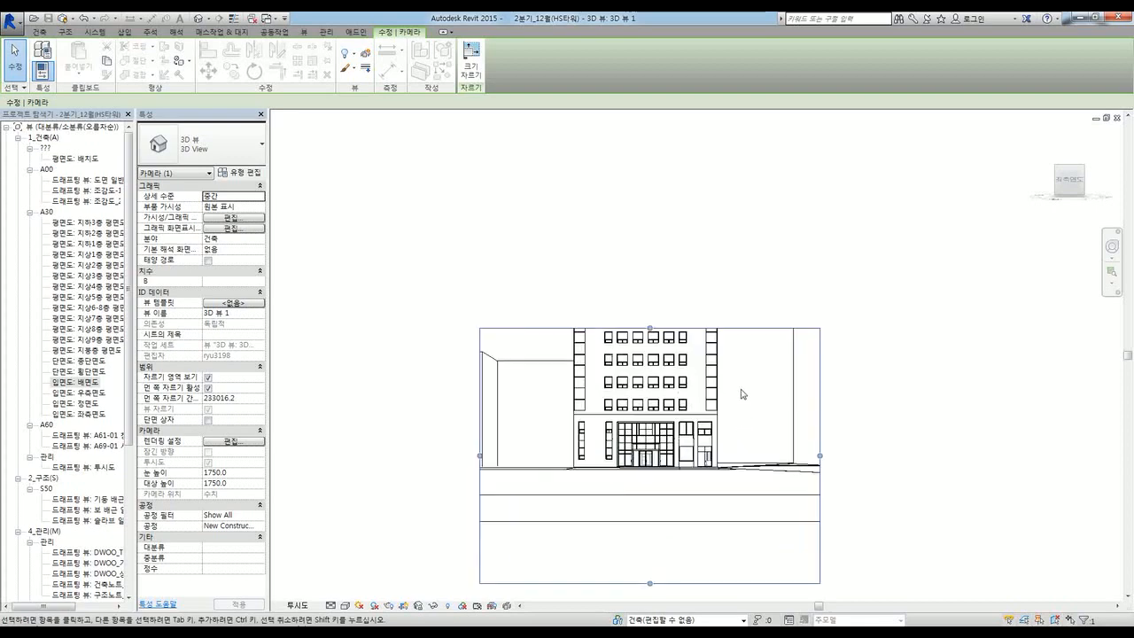
pyautogui.click(474, 252)
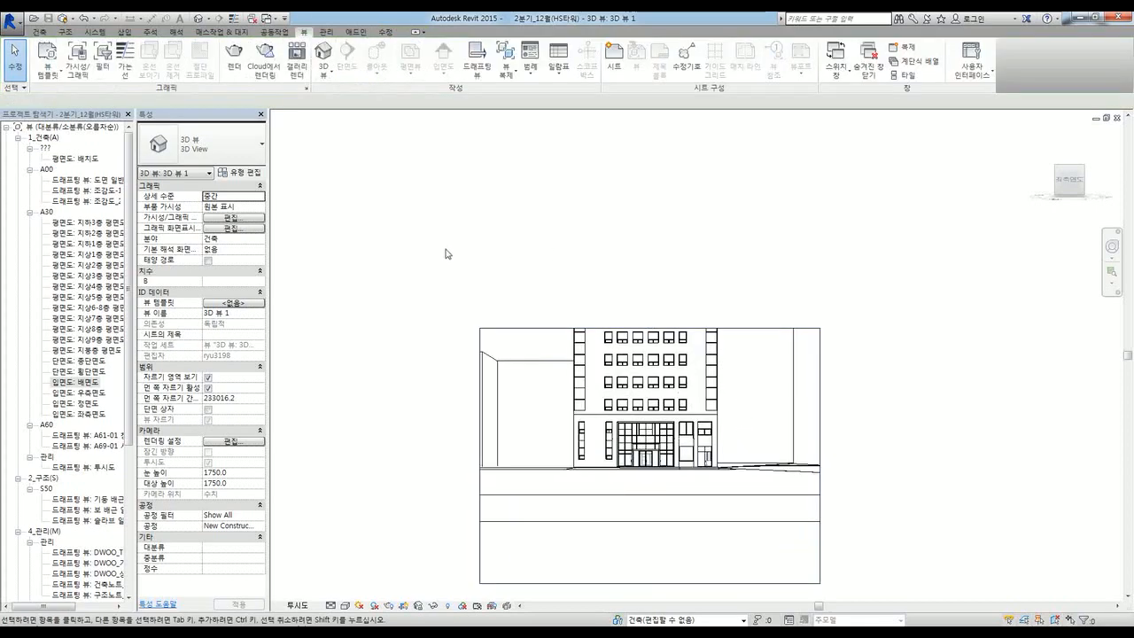
pyautogui.scroll(-1, 447, 254)
pyautogui.click(494, 318)
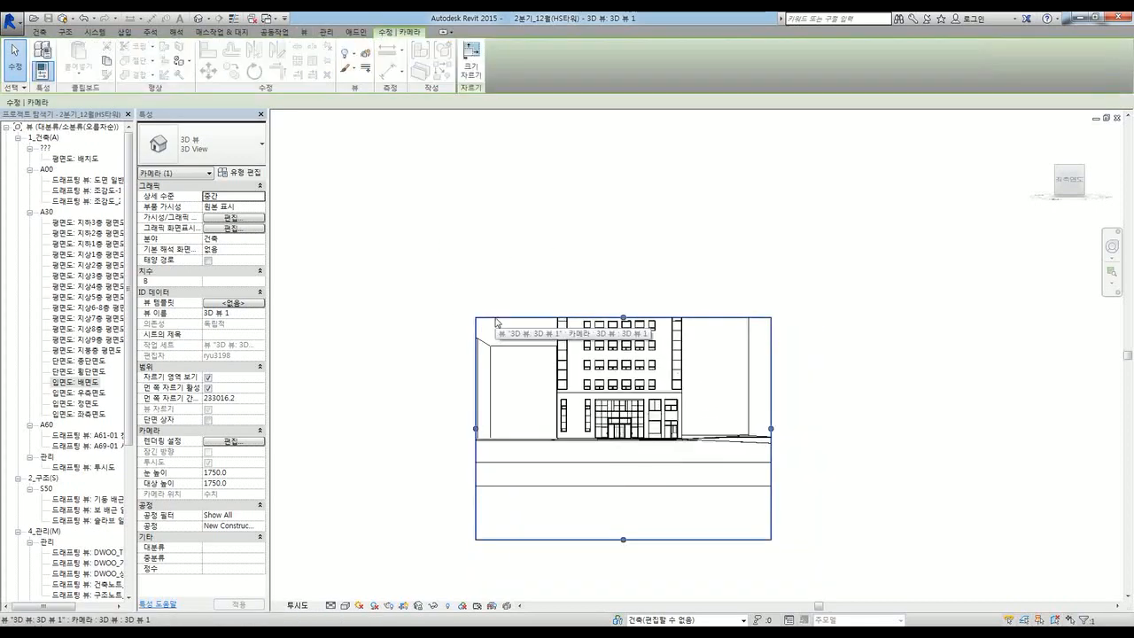
pyautogui.click(302, 309)
# Step: Tile the 3D 뷰 1 and 배치도 views with WT, panning the site plan to centre the building
pyautogui.press('w')
pyautogui.press('t')
pyautogui.click(801, 459)
pyautogui.scroll(-2, 825, 405)
pyautogui.click(470, 290)
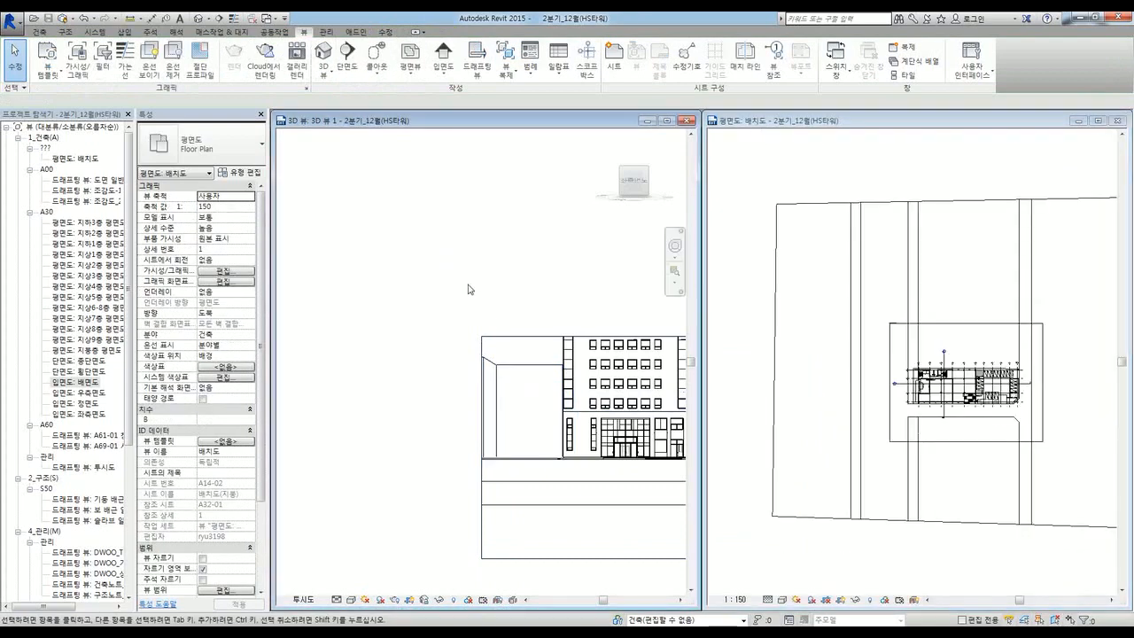
pyautogui.scroll(-4, 409, 290)
pyautogui.moveTo(576, 290); pyautogui.dragTo(497, 289, button='middle')
pyautogui.click(795, 407)
pyautogui.scroll(1, 880, 455)
pyautogui.moveTo(887, 464); pyautogui.dragTo(909, 438, button='middle')
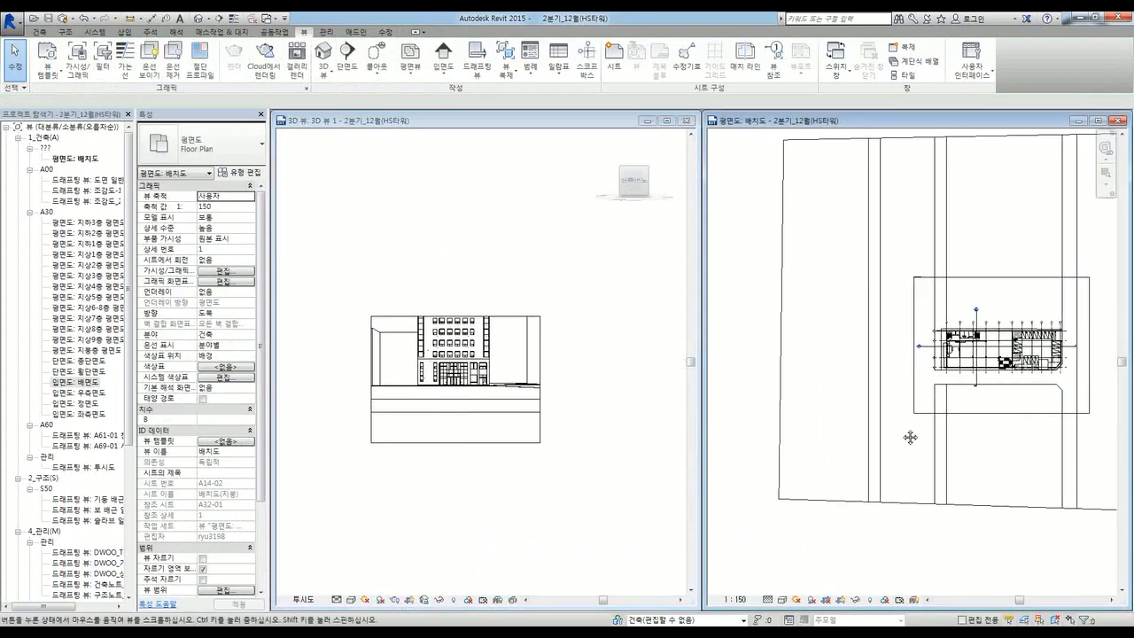
pyautogui.scroll(2, 1005, 398)
# Step: Select the 3D view's crop boundary so the camera appears in the site plan
pyautogui.click(446, 481)
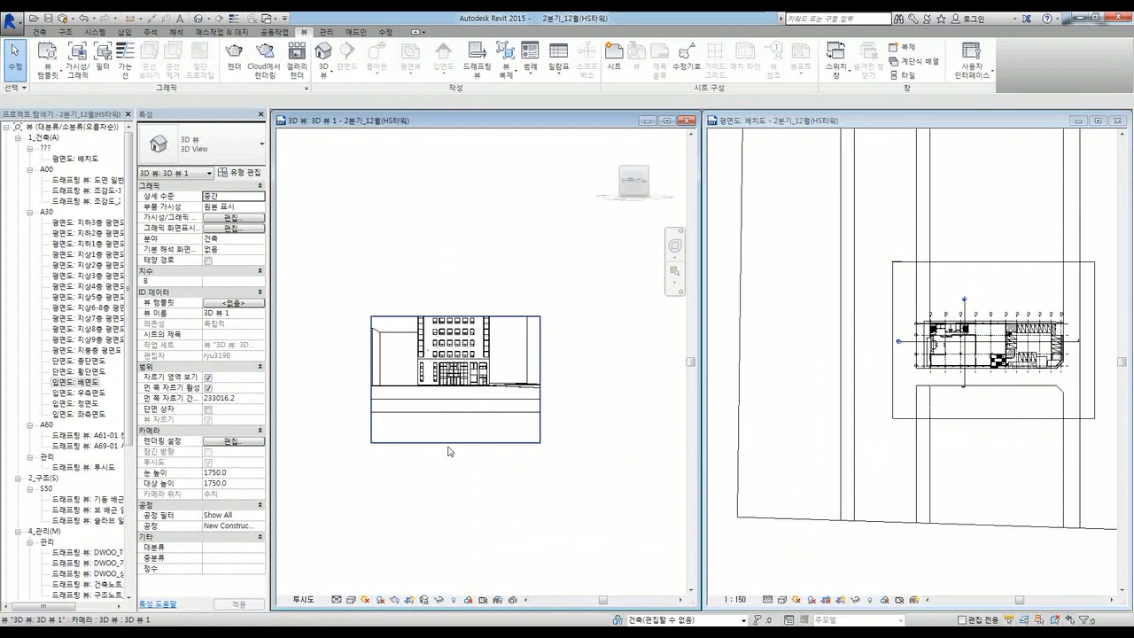
pyautogui.click(448, 451)
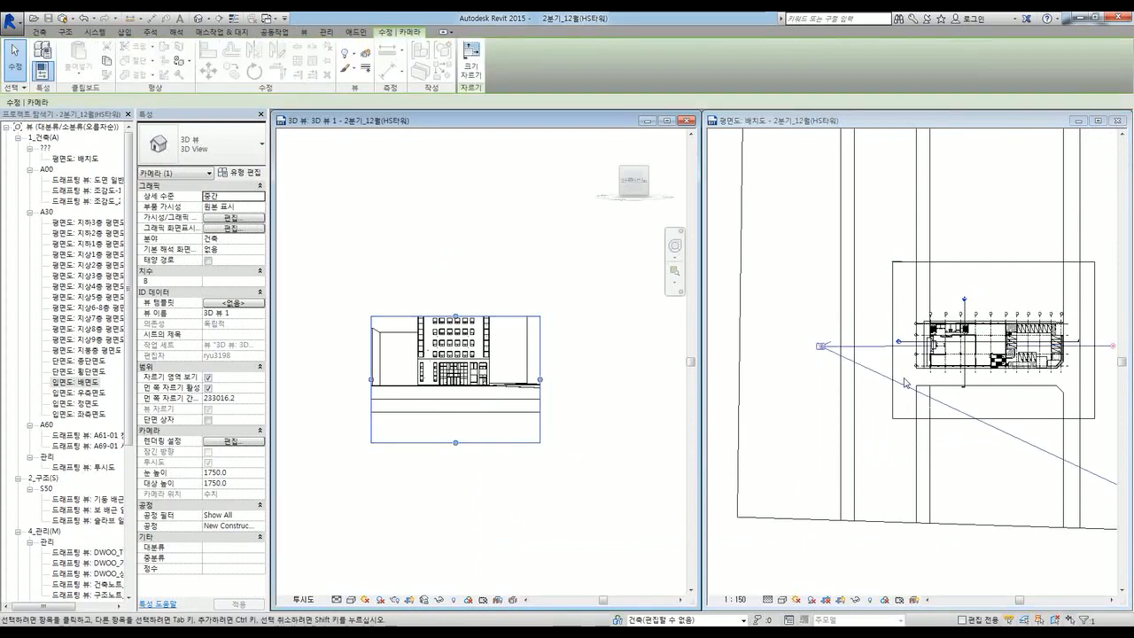
pyautogui.scroll(-2, 816, 351)
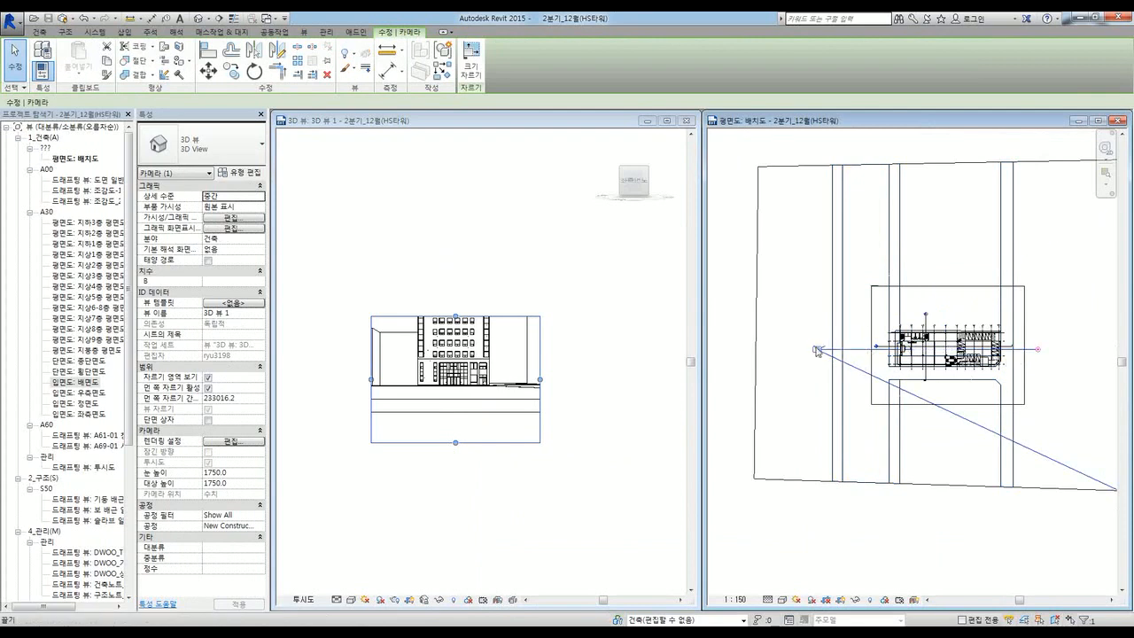
pyautogui.scroll(2, 816, 350)
pyautogui.scroll(-3, 814, 358)
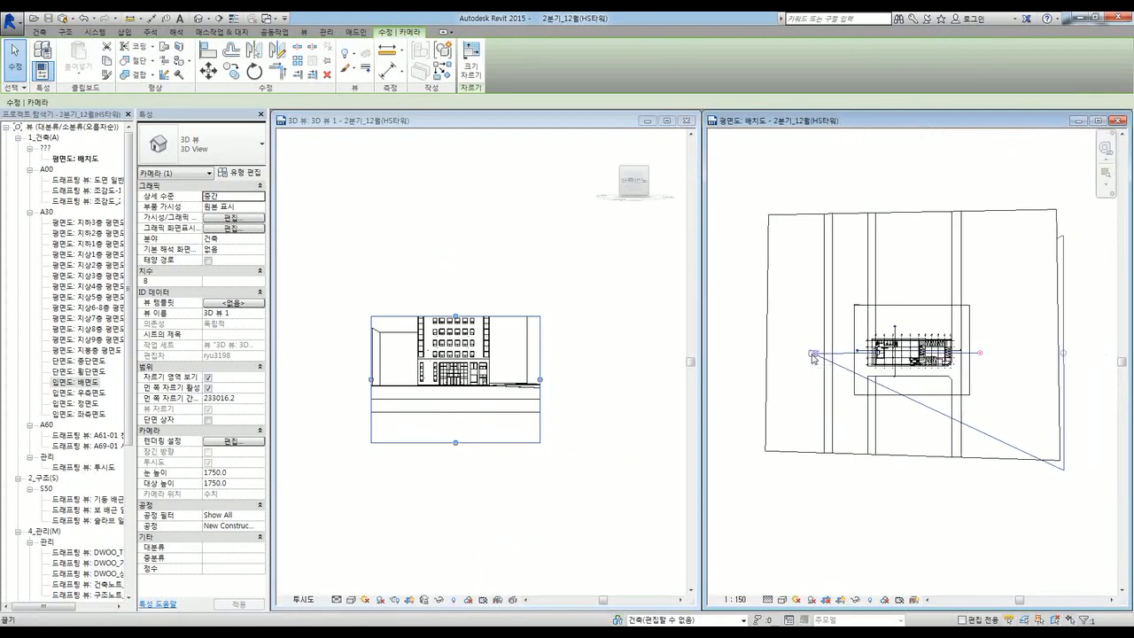
pyautogui.scroll(-1, 814, 357)
pyautogui.click(468, 469)
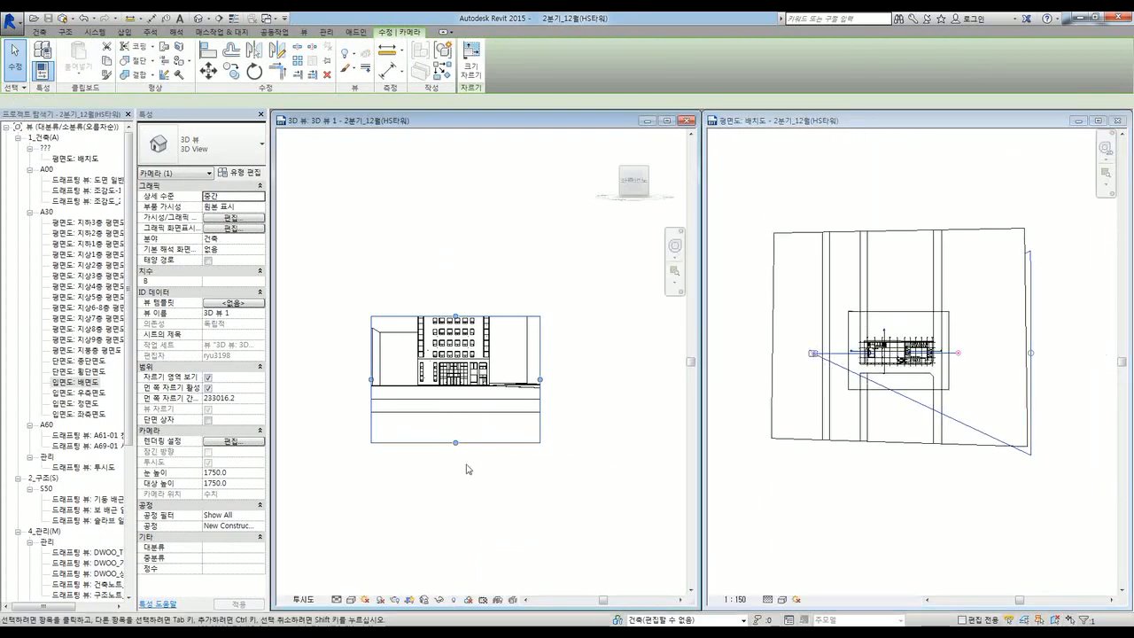
pyautogui.scroll(-1, 466, 455)
pyautogui.click(503, 477)
pyautogui.scroll(1, 435, 431)
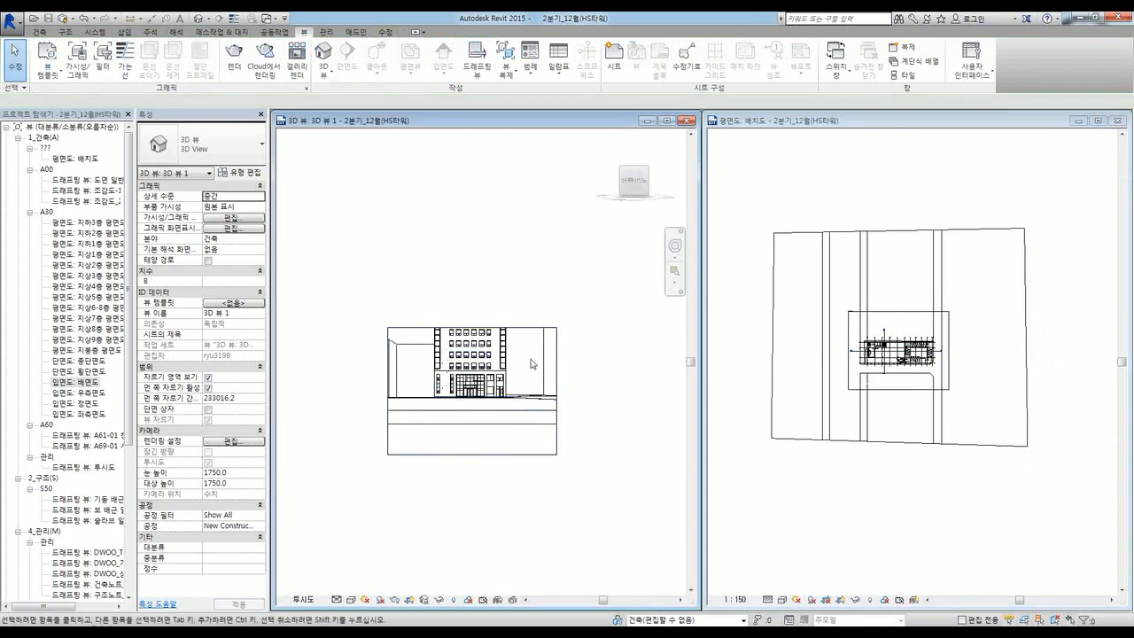
pyautogui.click(405, 329)
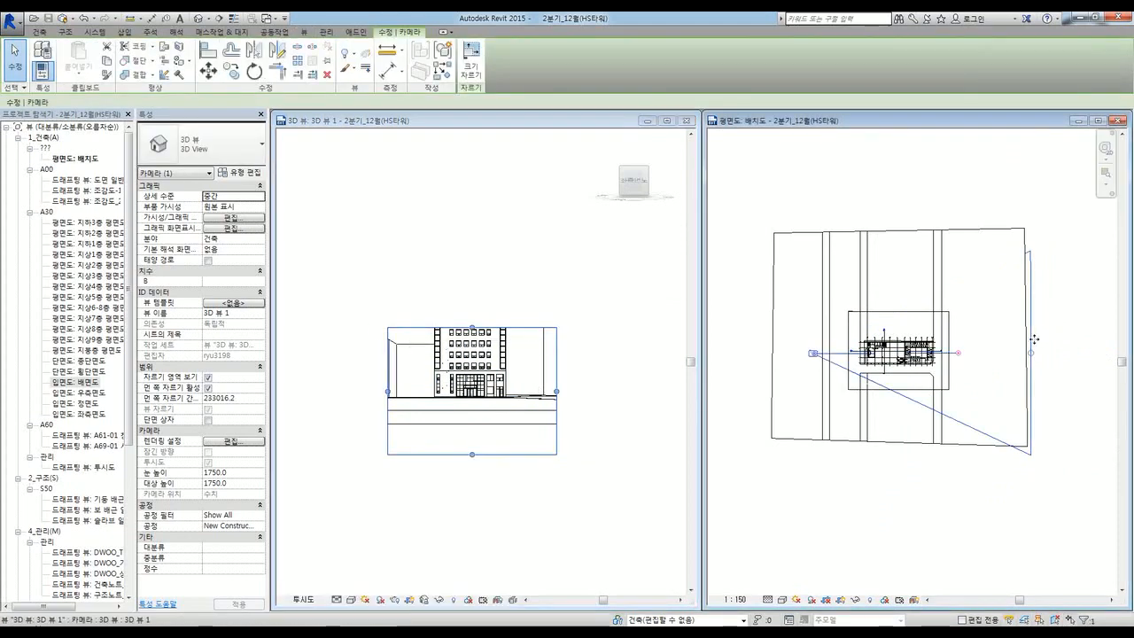
# Step: Drag the camera's eye position and target grips in the site plan
pyautogui.scroll(2, 1034, 339)
pyautogui.moveTo(755, 362)
pyautogui.mouseDown()
pyautogui.moveTo(791, 347)
pyautogui.moveTo(770, 356)
pyautogui.mouseUp()
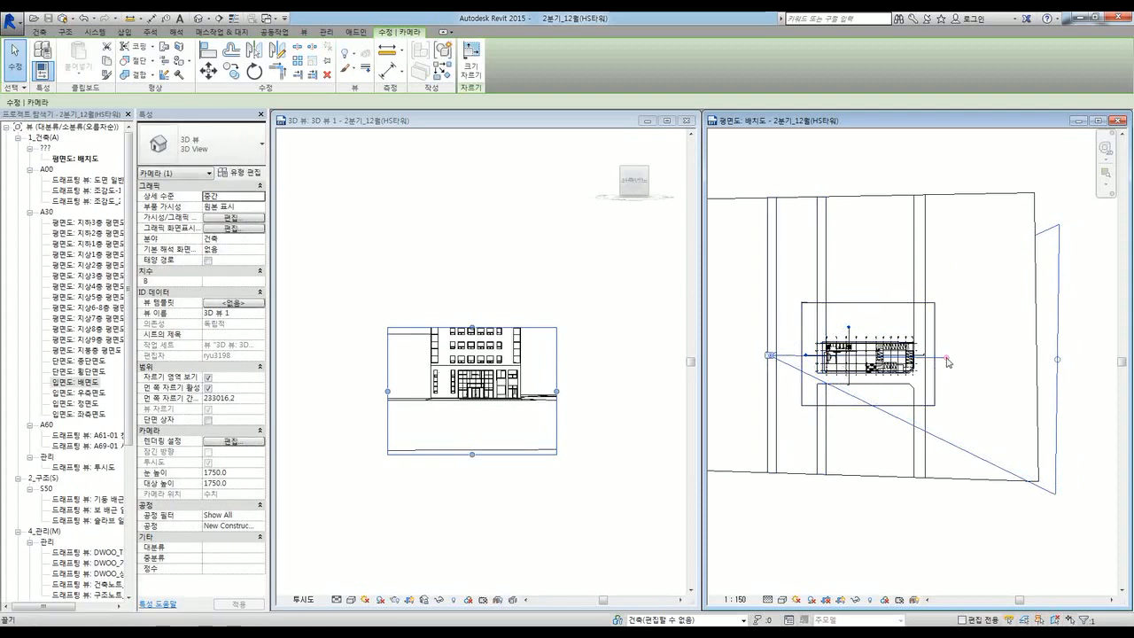
pyautogui.moveTo(948, 361)
pyautogui.mouseDown()
pyautogui.moveTo(949, 374)
pyautogui.moveTo(927, 380)
pyautogui.moveTo(930, 328)
pyautogui.moveTo(927, 356)
pyautogui.mouseUp()
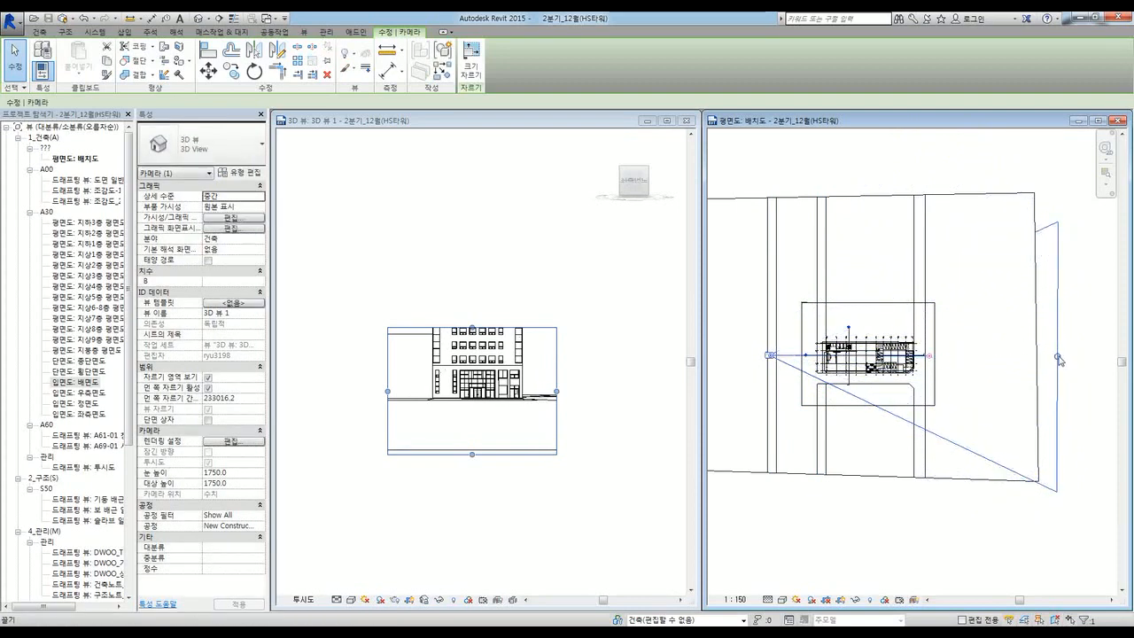
# Step: Drag the far clip grip past the building, setting far clip offset to 159077.7
pyautogui.moveTo(1059, 361); pyautogui.dragTo(816, 366)
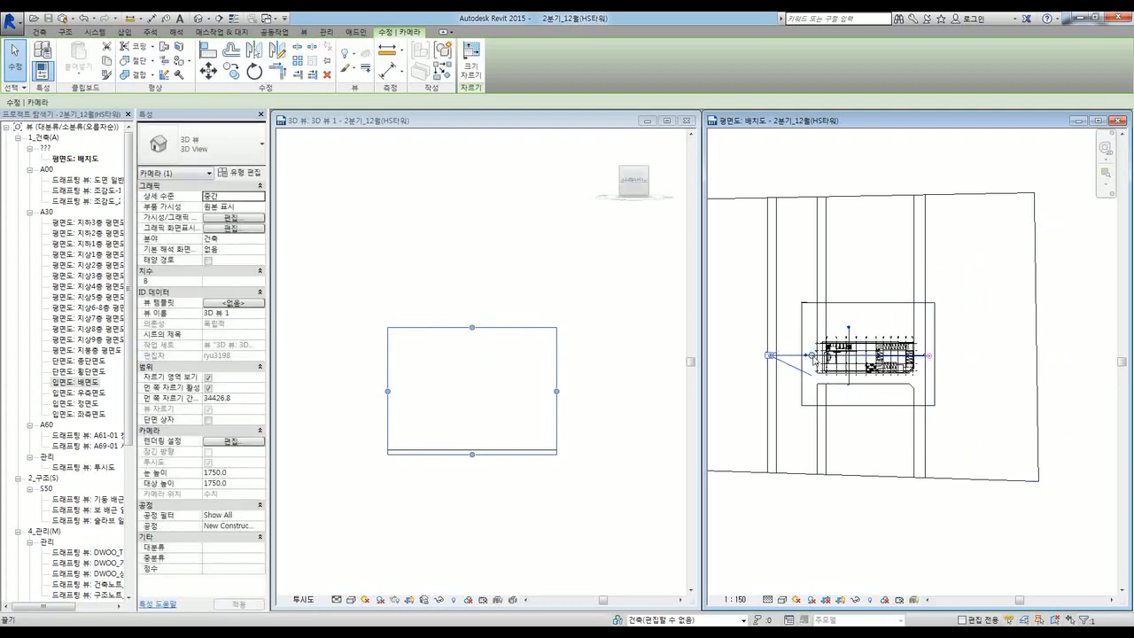
pyautogui.moveTo(812, 355); pyautogui.dragTo(969, 363)
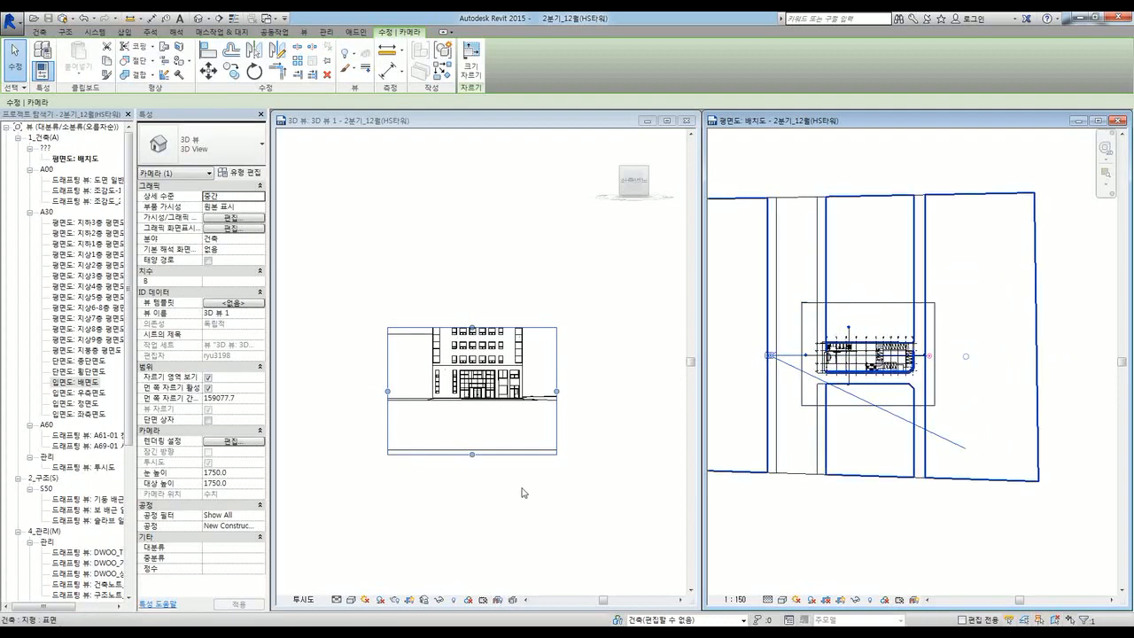
pyautogui.middleClick(519, 514)
pyautogui.scroll(-2, 517, 517)
pyautogui.scroll(2, 487, 436)
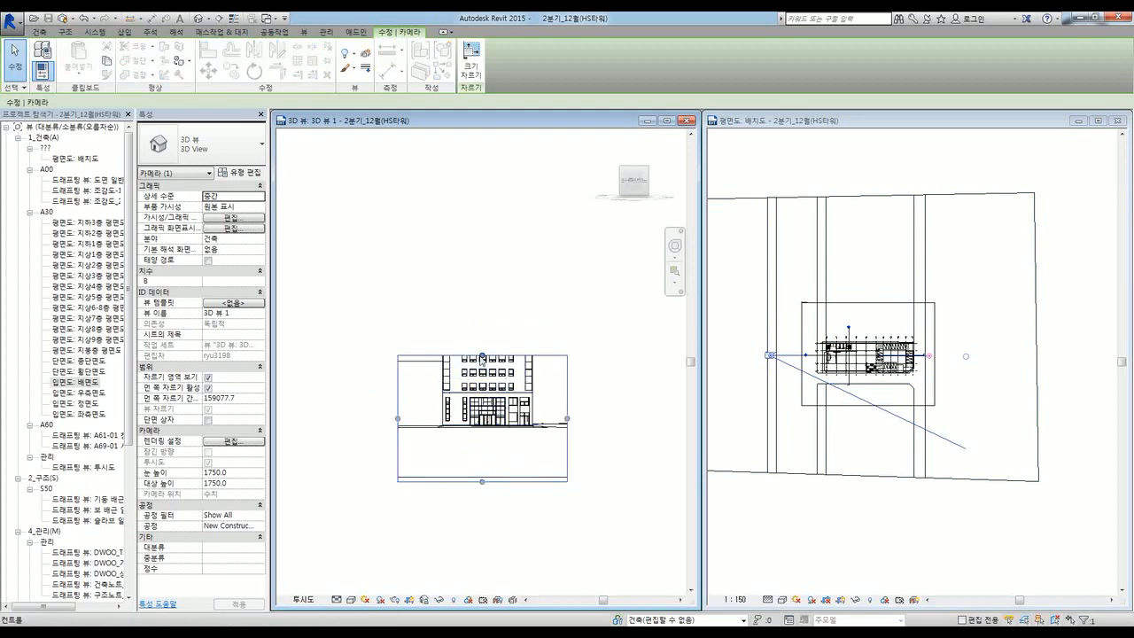
# Step: Drag the crop region's top, side and bottom grips to frame the full tower and neighbouring masses
pyautogui.moveTo(482, 355); pyautogui.dragTo(481, 265)
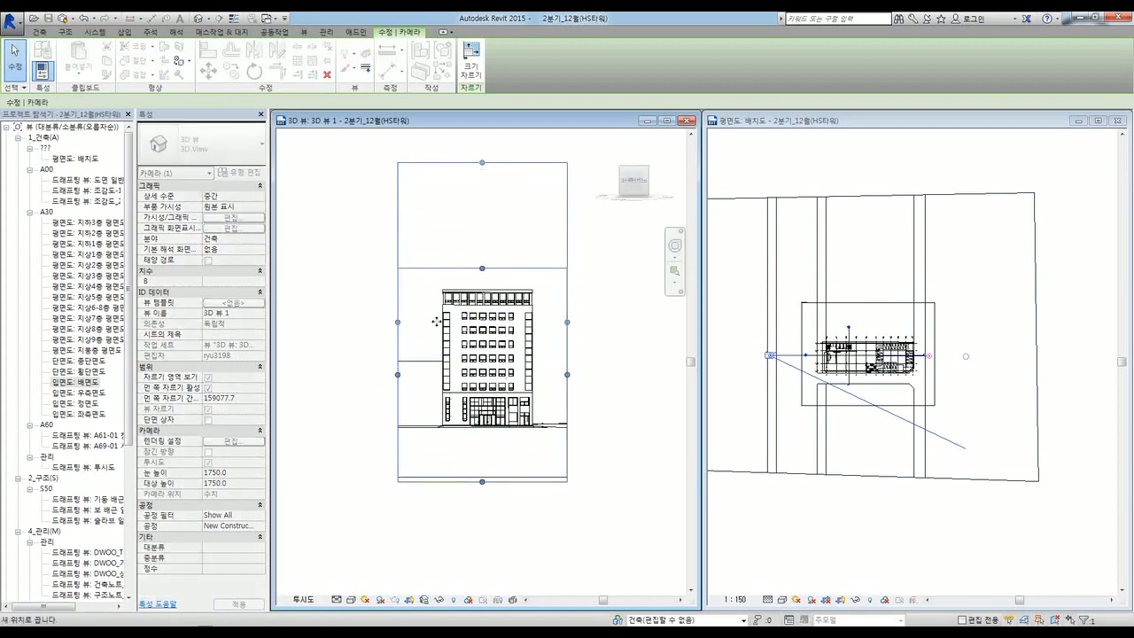
pyautogui.moveTo(397, 375); pyautogui.dragTo(379, 375)
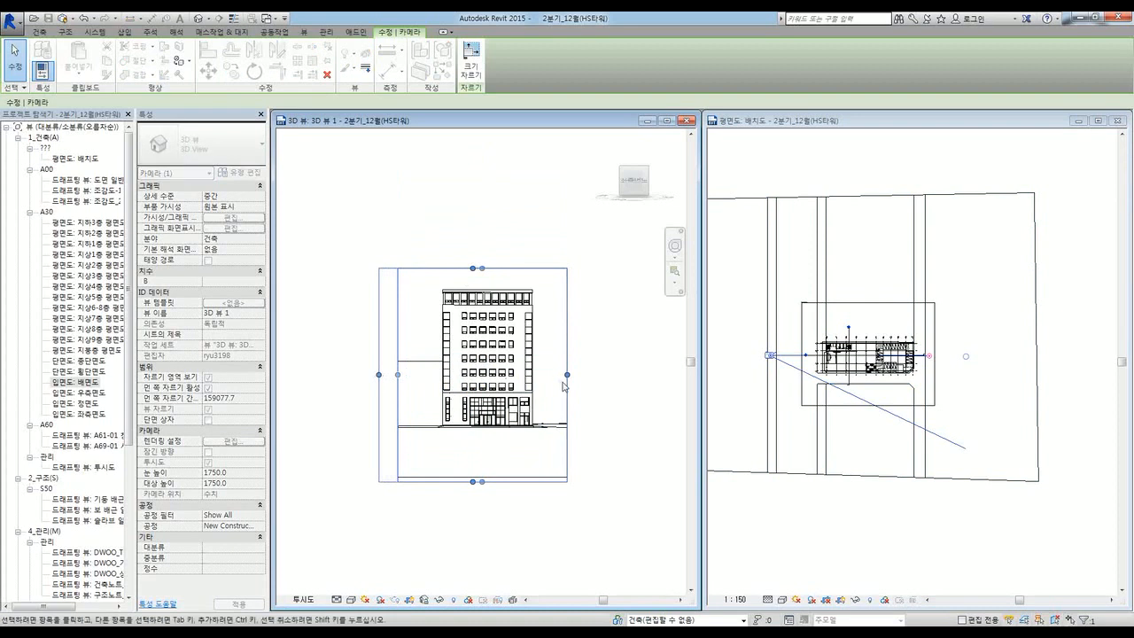
pyautogui.moveTo(567, 375); pyautogui.dragTo(592, 374)
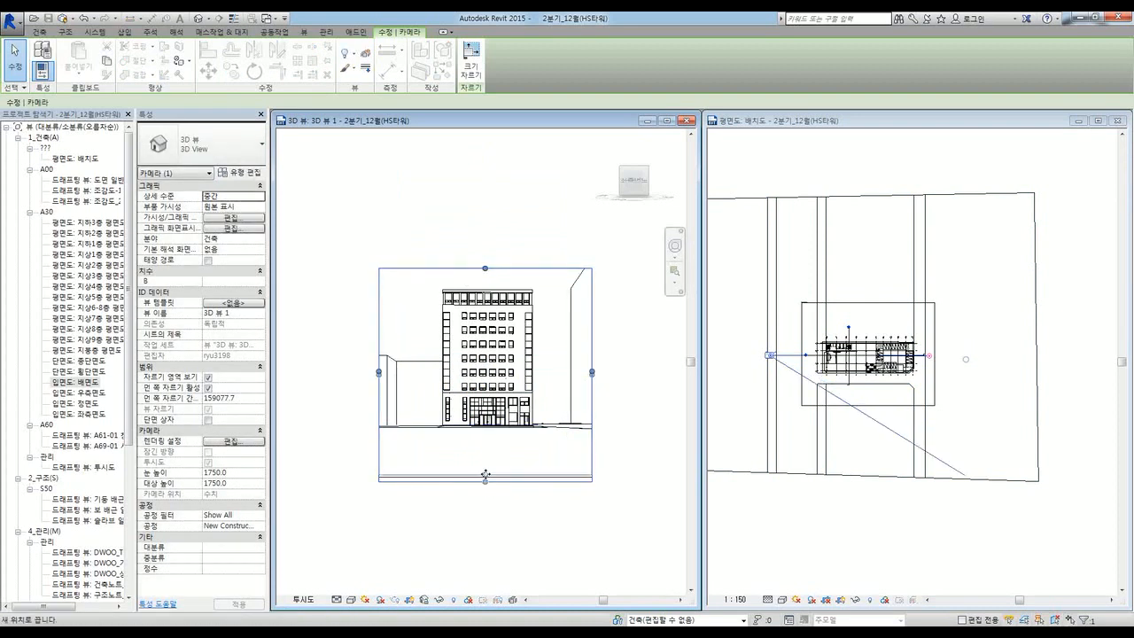
pyautogui.moveTo(485, 481); pyautogui.dragTo(488, 470)
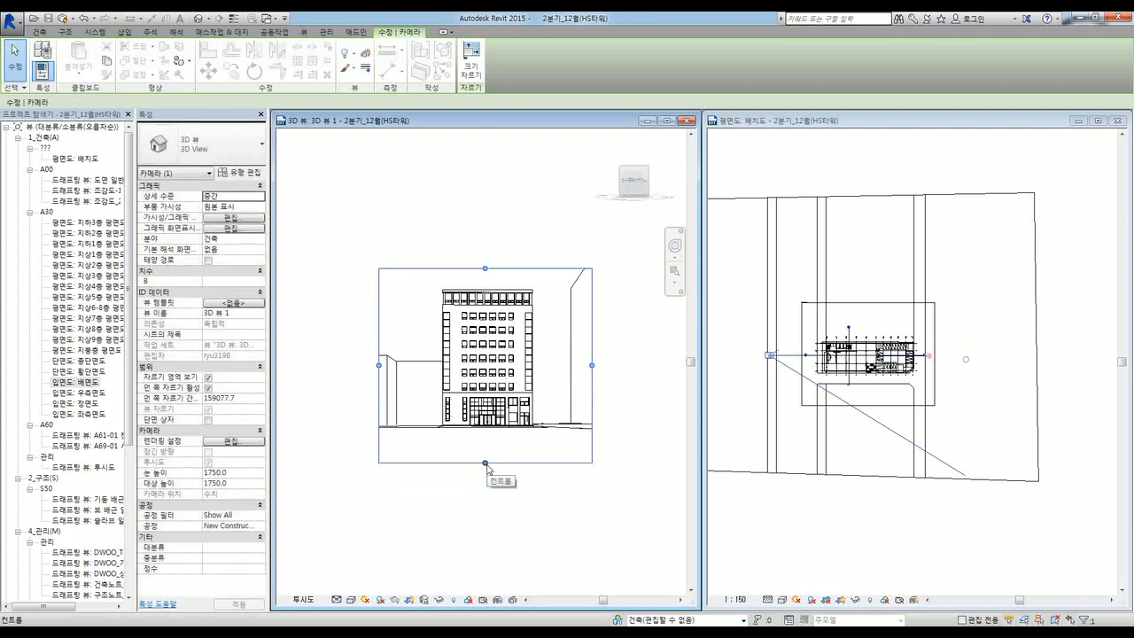
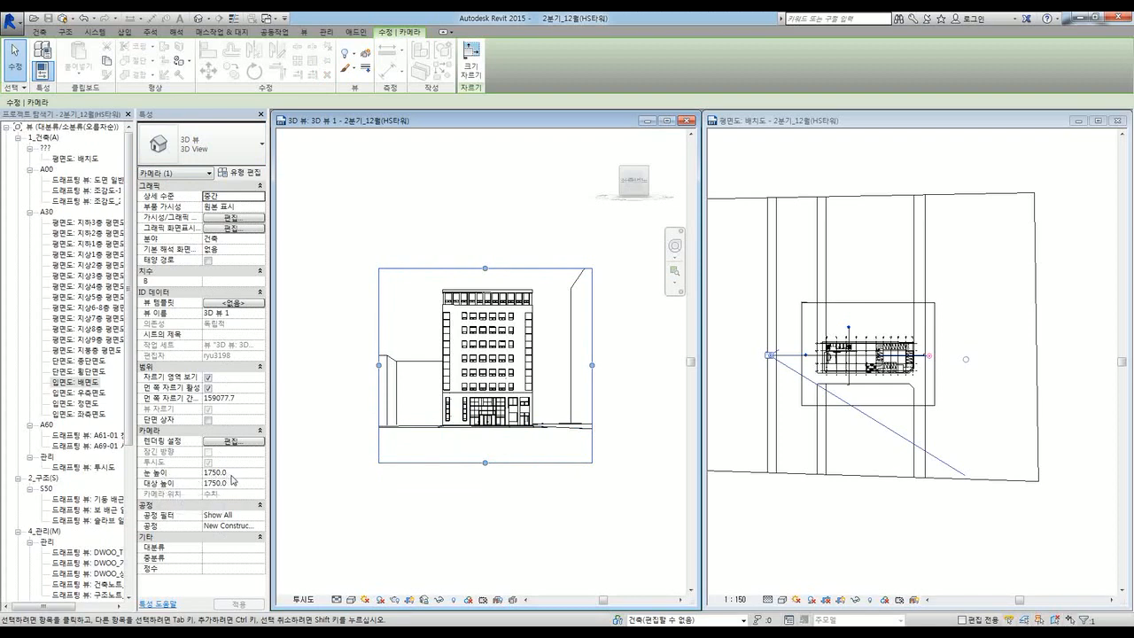
# Step: Set the camera's Eye Elevation to 20000 and extend the crop region down to the building base
pyautogui.click(231, 474)
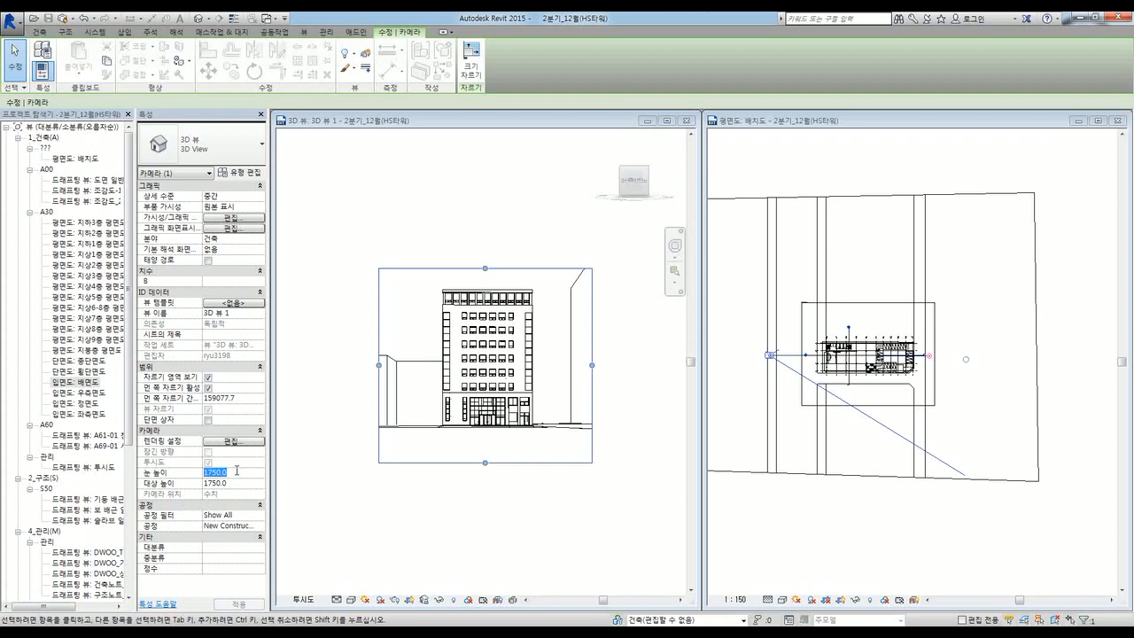
pyautogui.write('20000')
pyautogui.click(237, 473)
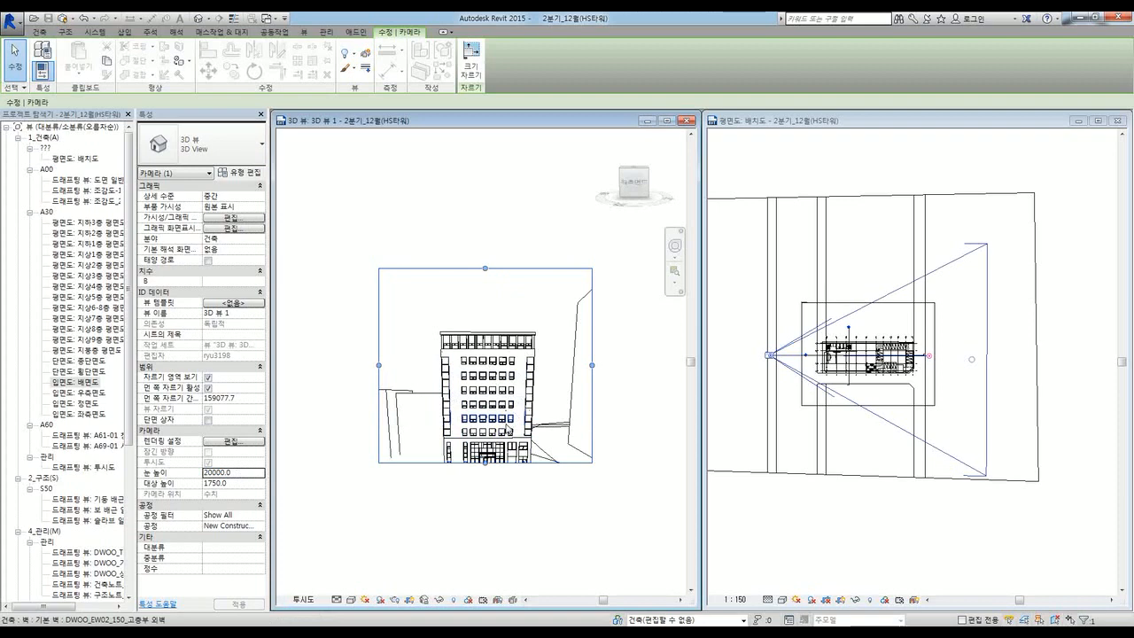
pyautogui.moveTo(485, 463); pyautogui.dragTo(488, 541)
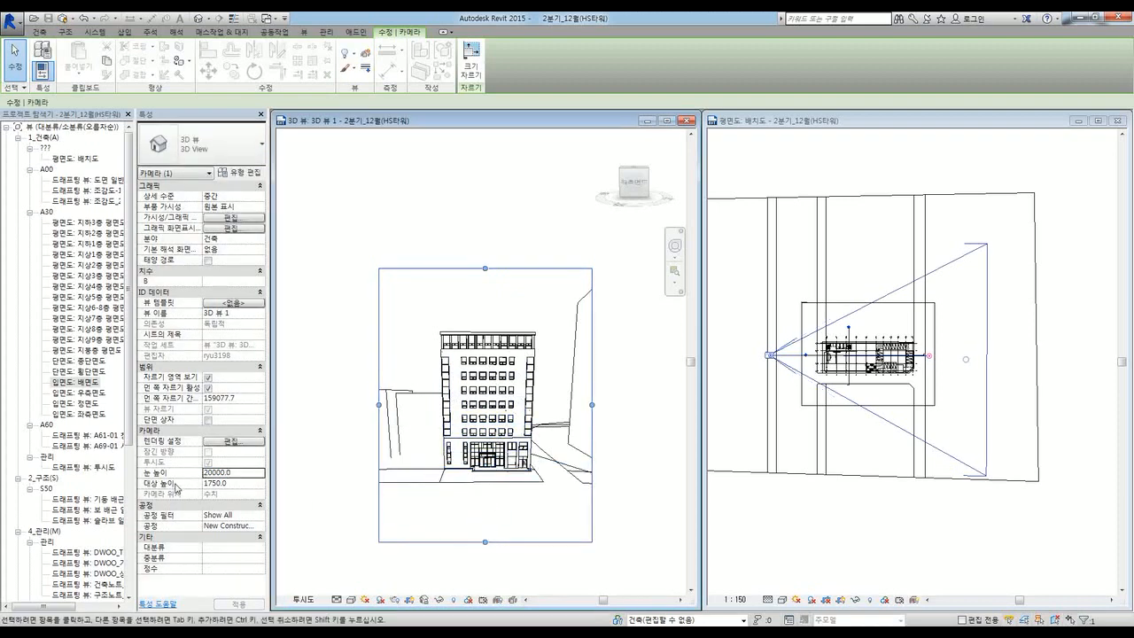
# Step: Set Target Elevation to 10000, apply it, then select and release the 3D View 1 camera
pyautogui.click(241, 485)
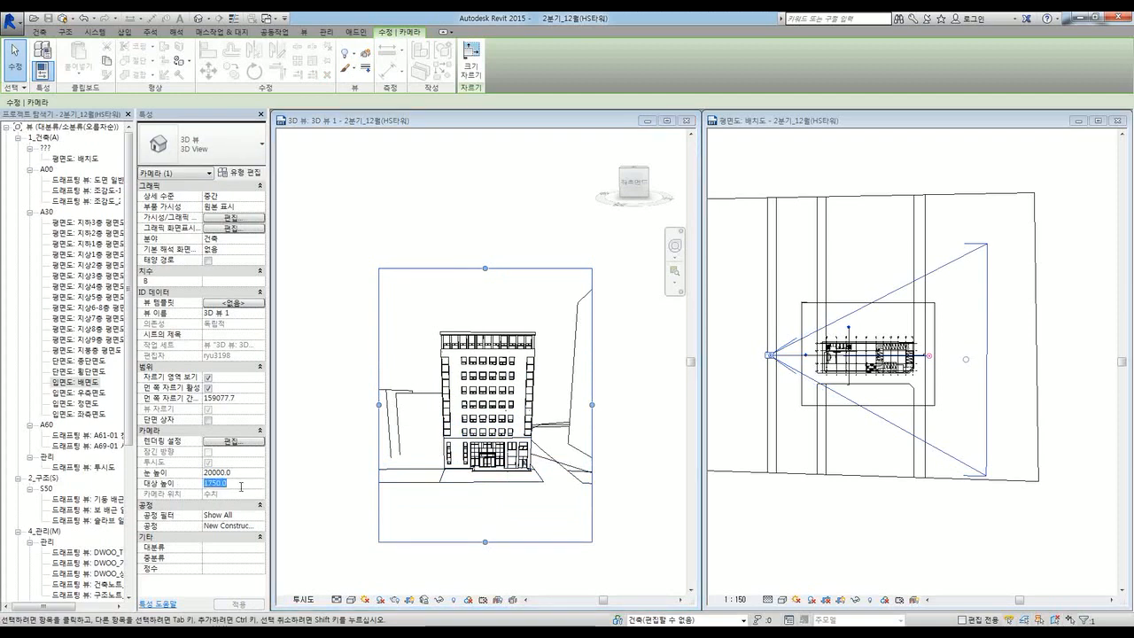
pyautogui.click(241, 485)
pyautogui.write('1000')
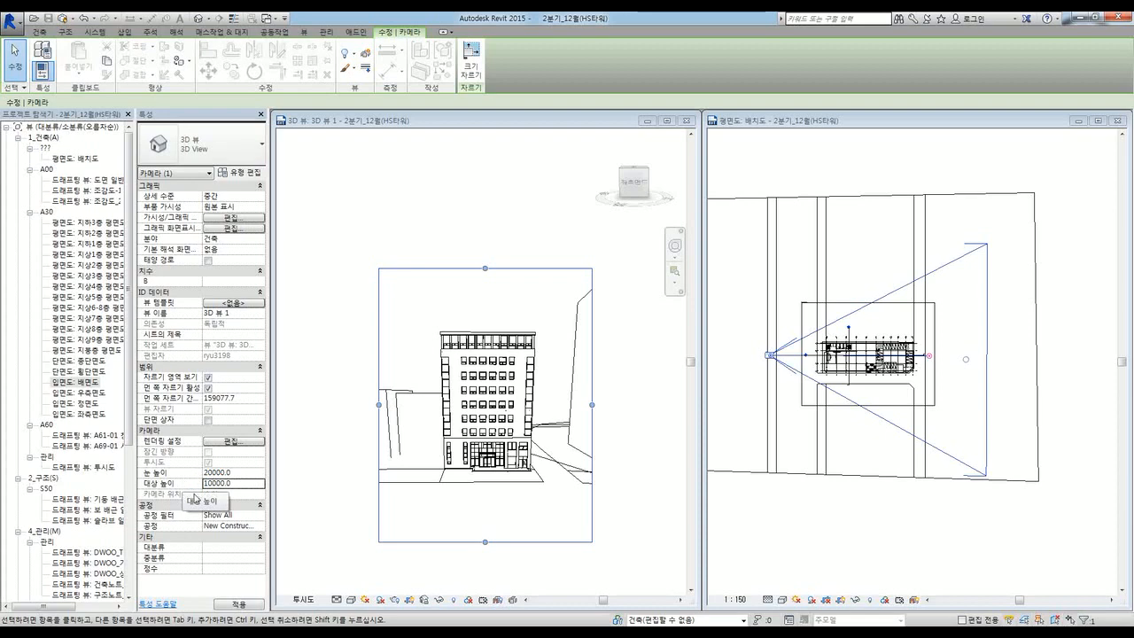
pyautogui.click(336, 522)
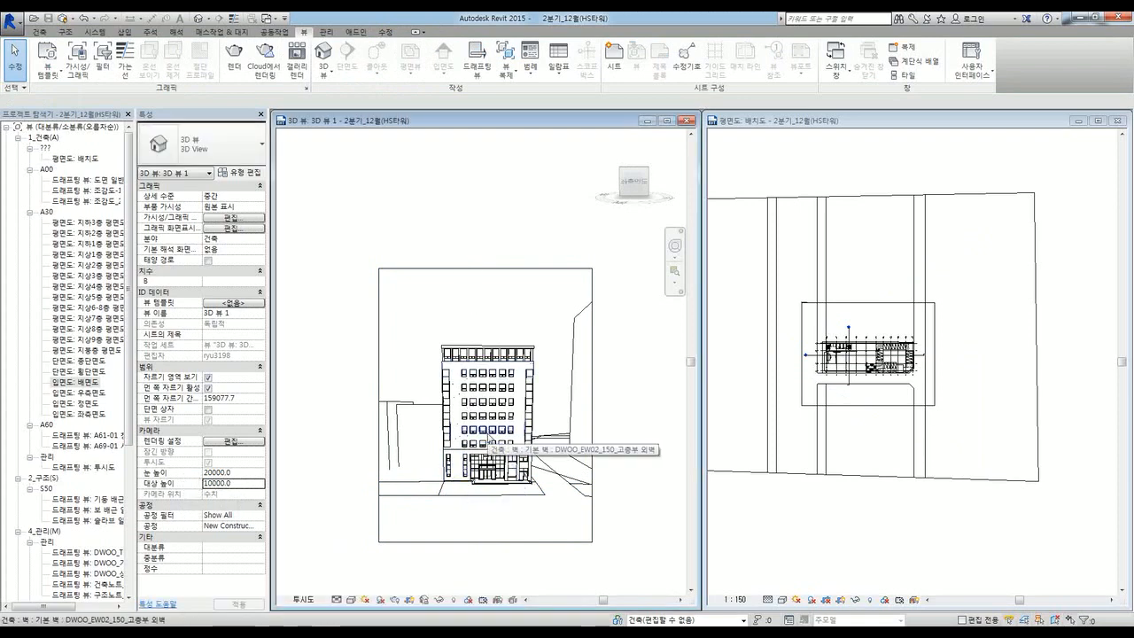
pyautogui.click(571, 543)
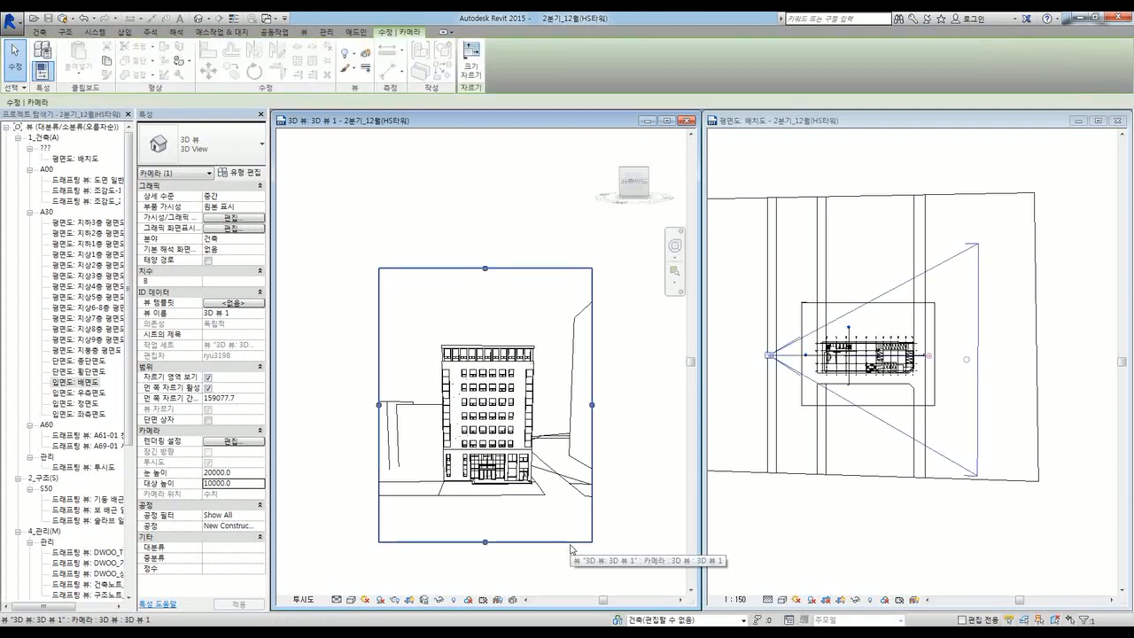
pyautogui.click(785, 519)
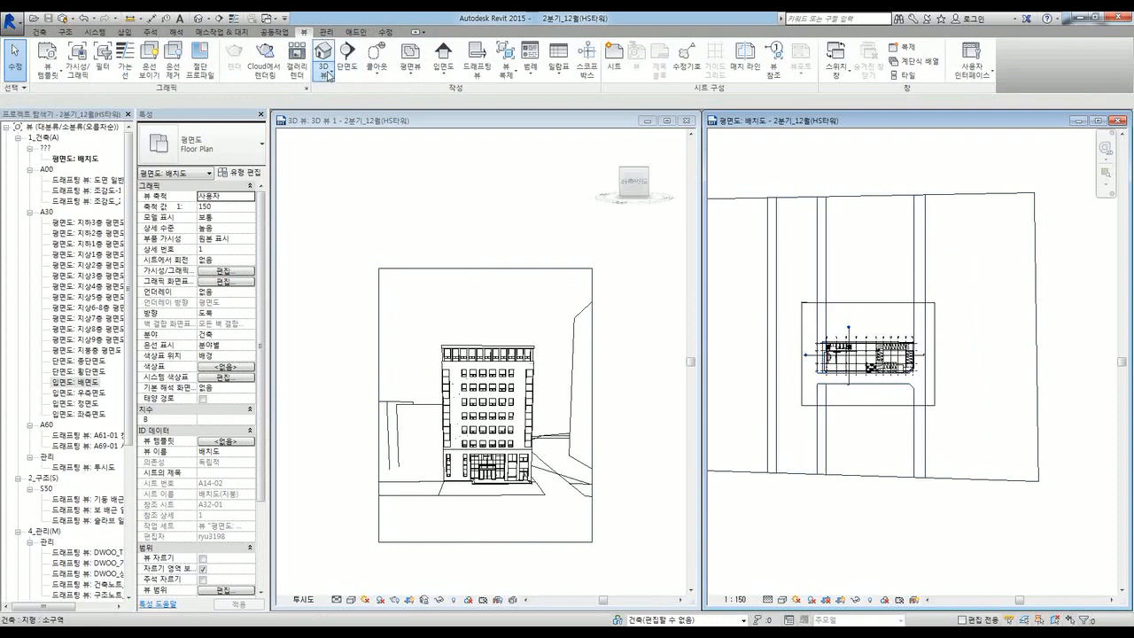
# Step: Place a new camera, saving when prompted, with the eye at the site's upper left and target below the building
pyautogui.click(325, 77)
pyautogui.click(327, 117)
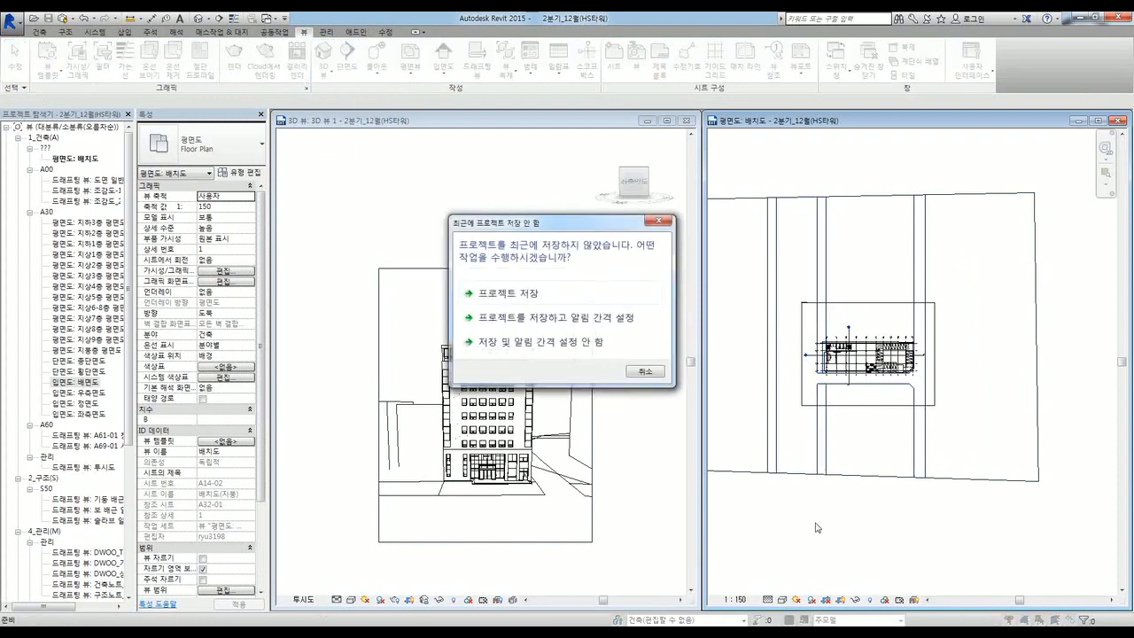
pyautogui.click(469, 290)
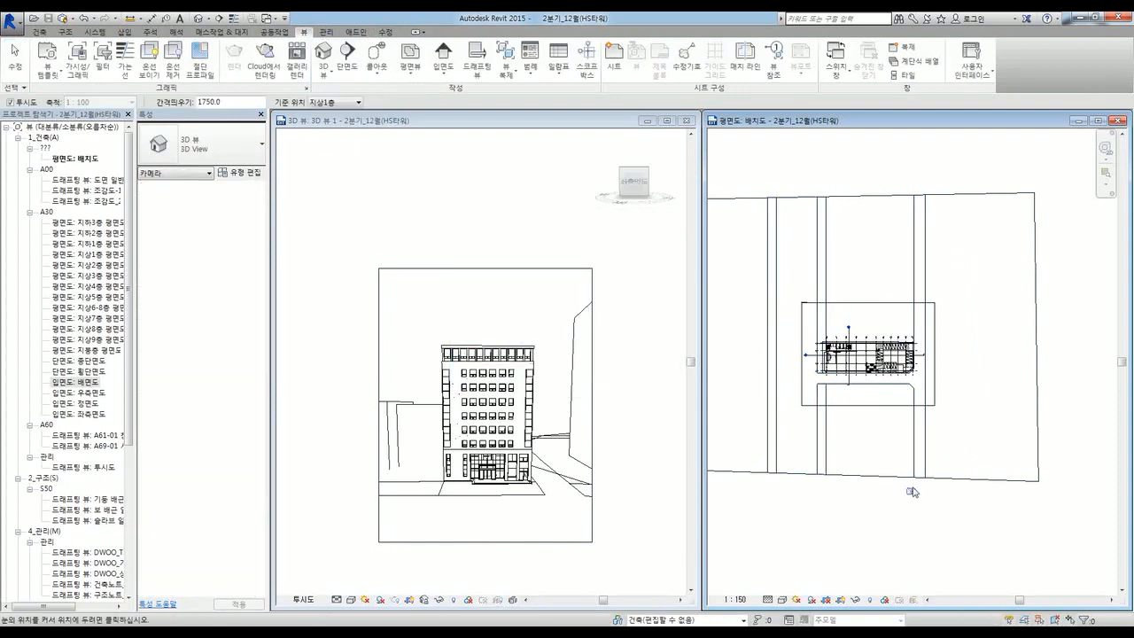
pyautogui.moveTo(878, 478); pyautogui.dragTo(919, 486, button='middle')
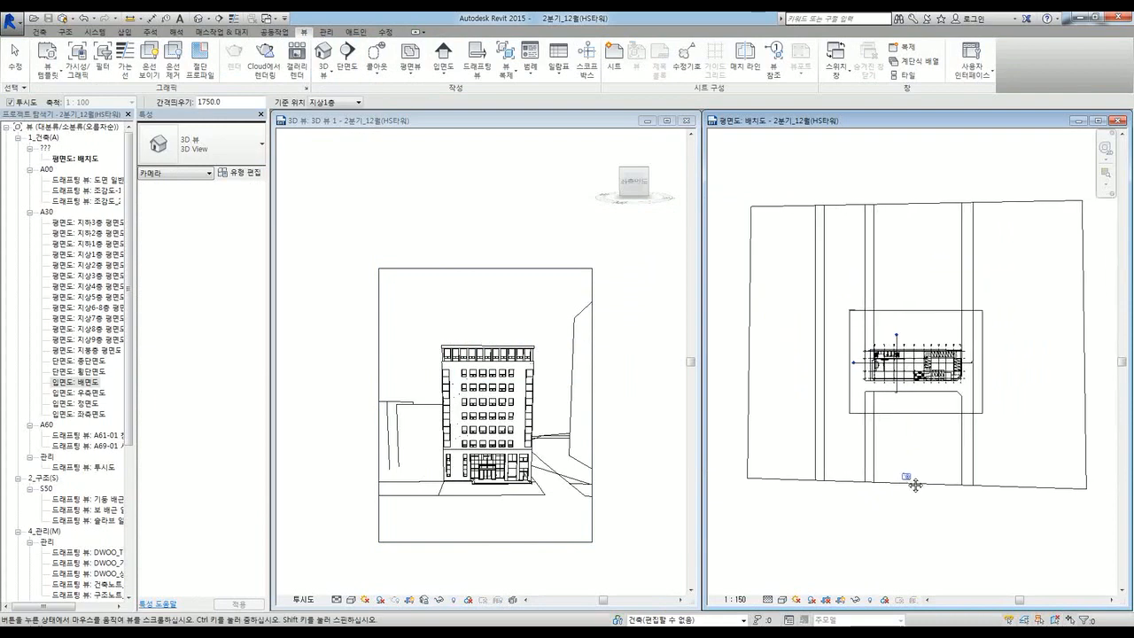
pyautogui.click(840, 216)
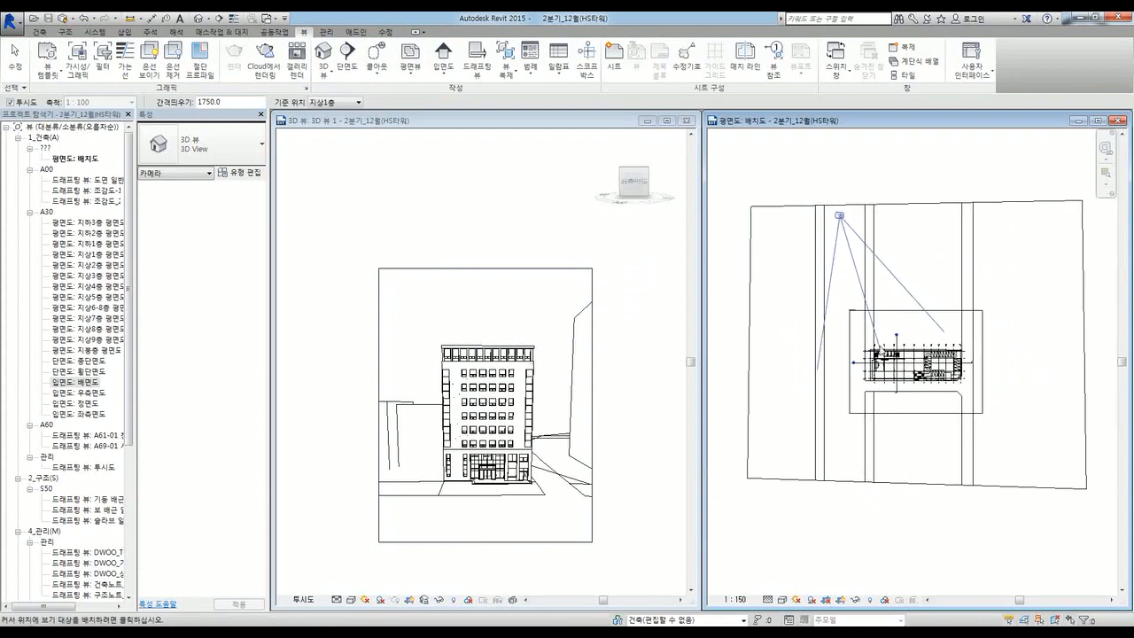
pyautogui.click(964, 539)
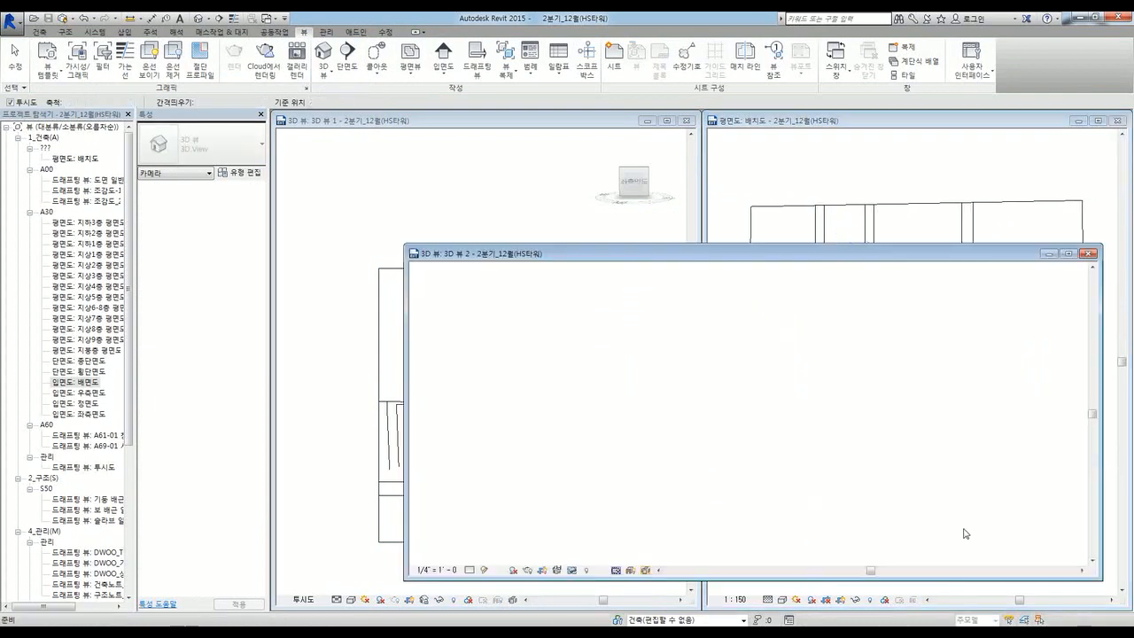
pyautogui.click(995, 455)
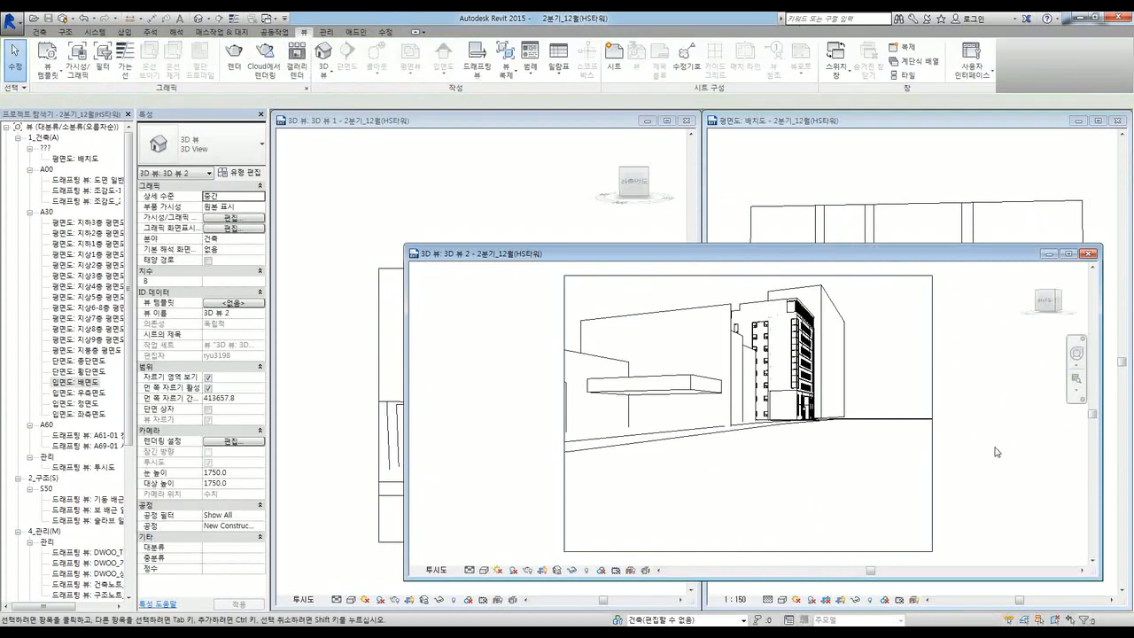
# Step: Tile the view windows, minimize 3D View 1, and re-tile the remaining windows
pyautogui.press('w')
pyautogui.press('t')
pyautogui.scroll(2, 462, 187)
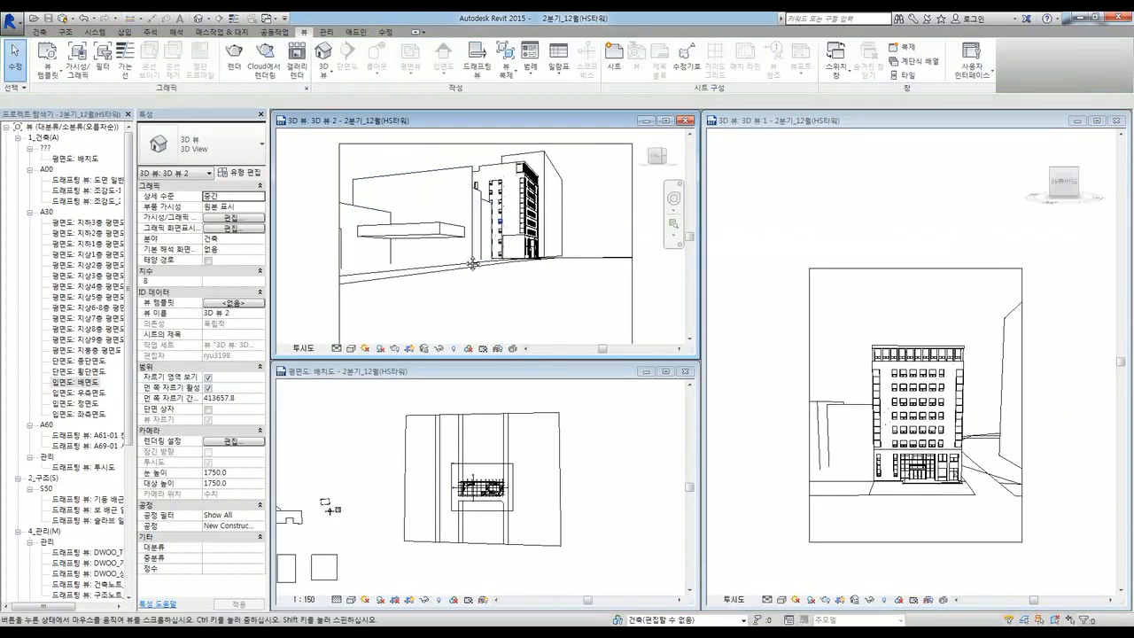
pyautogui.moveTo(515, 169); pyautogui.dragTo(476, 208, button='middle')
pyautogui.scroll(-1, 477, 209)
pyautogui.click(1078, 121)
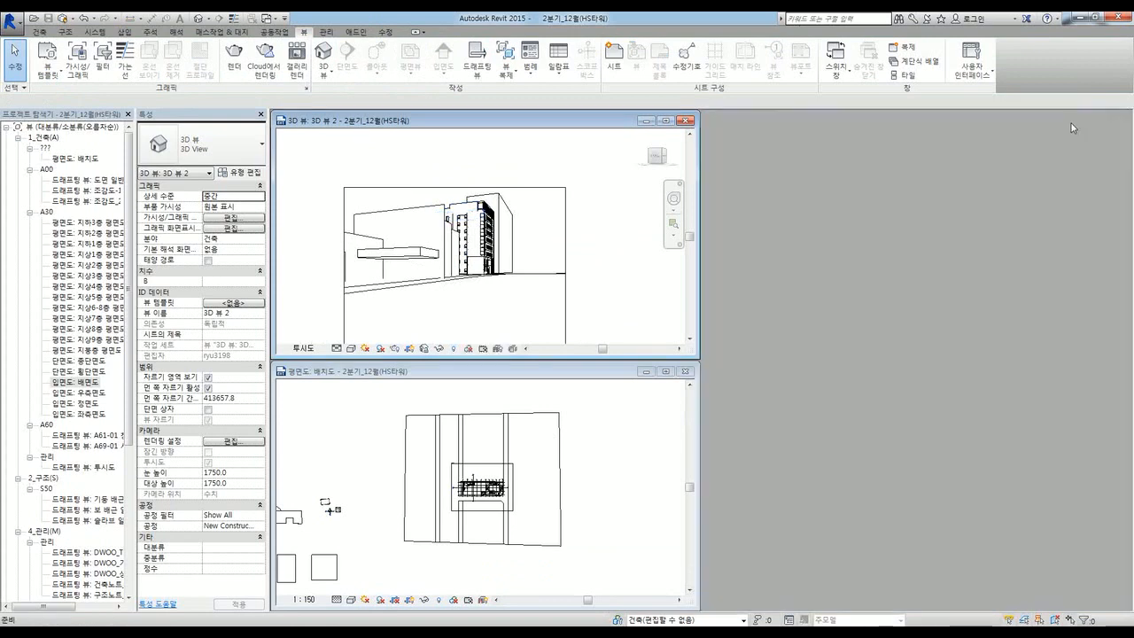
pyautogui.press('w')
pyautogui.press('t')
# Step: Frame the building in 3D View 2, shift the site plan slightly, and select the crop boundary
pyautogui.moveTo(572, 292); pyautogui.dragTo(577, 391, button='middle')
pyautogui.scroll(1, 459, 325)
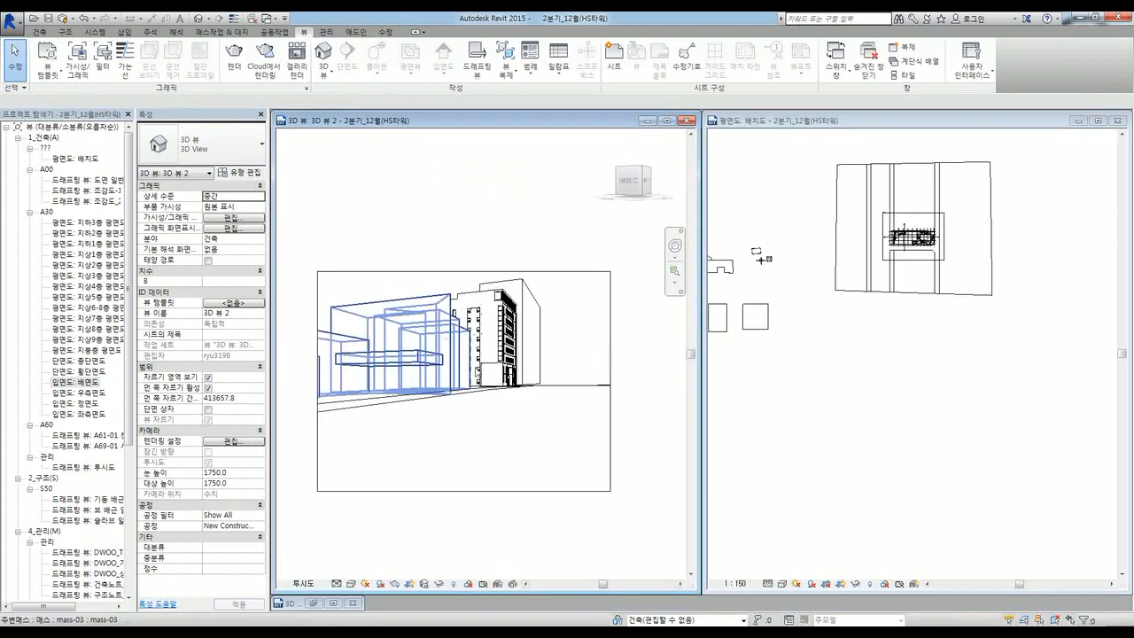
pyautogui.moveTo(494, 410); pyautogui.dragTo(502, 426, button='middle')
pyautogui.click(876, 413)
pyautogui.scroll(3, 877, 413)
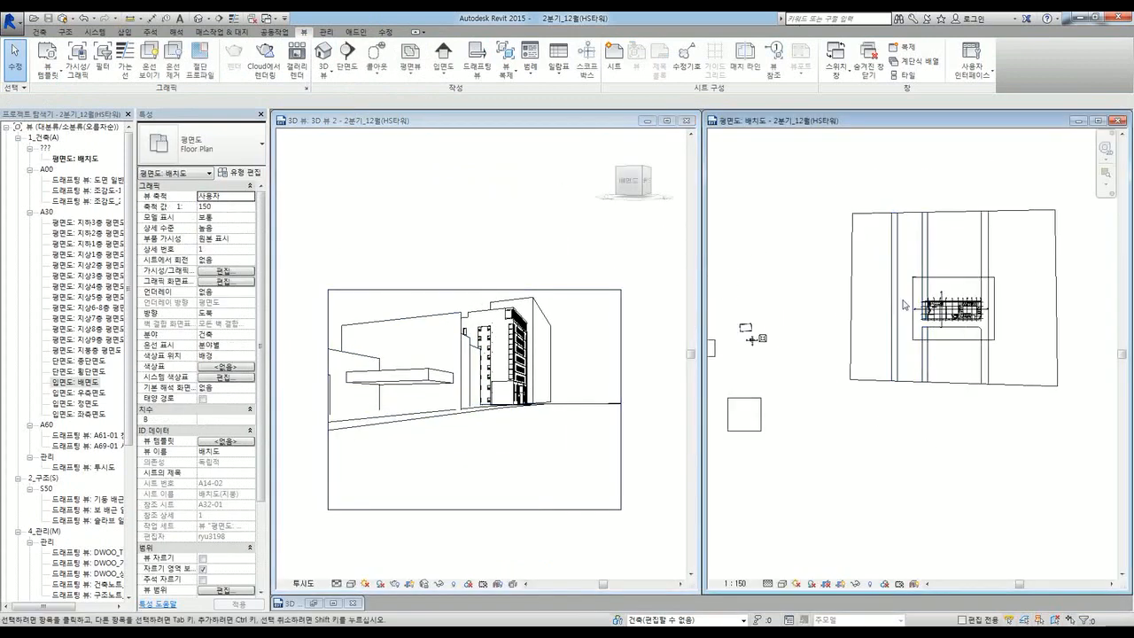
pyautogui.moveTo(917, 333); pyautogui.dragTo(895, 361, button='middle')
pyautogui.click(475, 526)
pyautogui.click(473, 510)
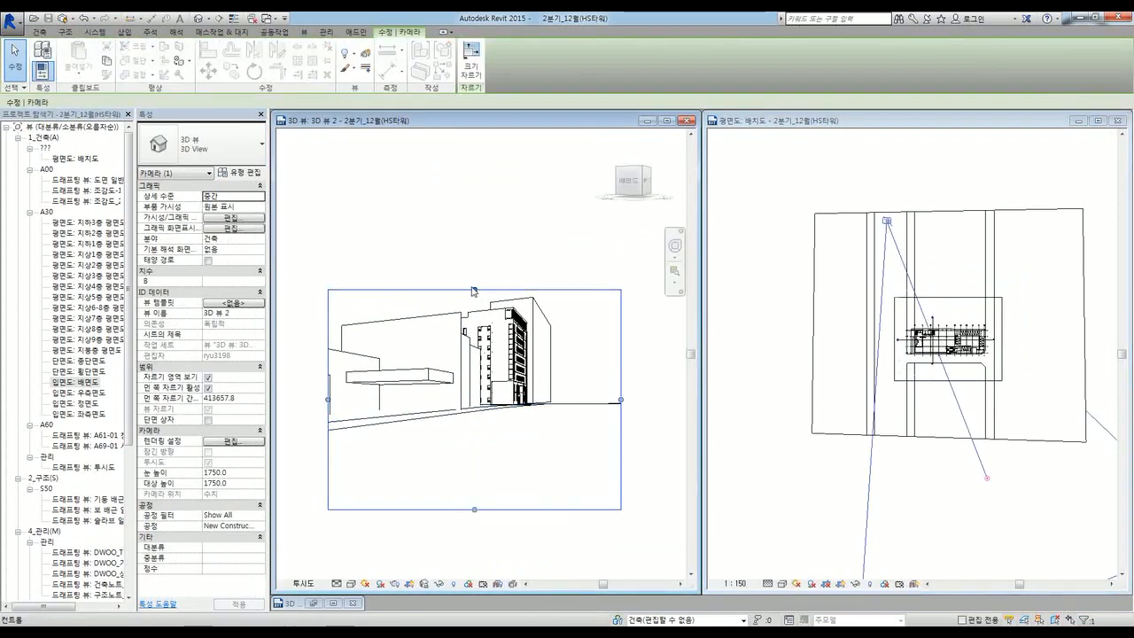
# Step: Resize the 3D View 2 crop: raise the top, lift the bottom, and widen both sides
pyautogui.moveTo(474, 290); pyautogui.dragTo(474, 254)
pyautogui.moveTo(475, 510); pyautogui.dragTo(475, 454)
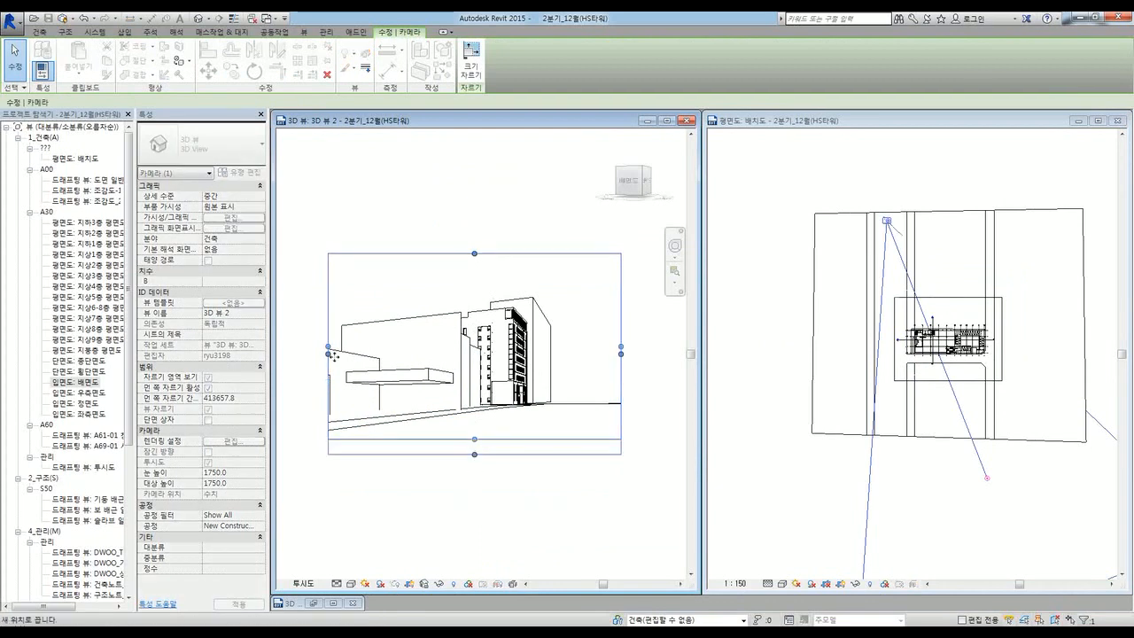
pyautogui.moveTo(329, 354); pyautogui.dragTo(323, 354)
pyautogui.moveTo(621, 354); pyautogui.dragTo(628, 354)
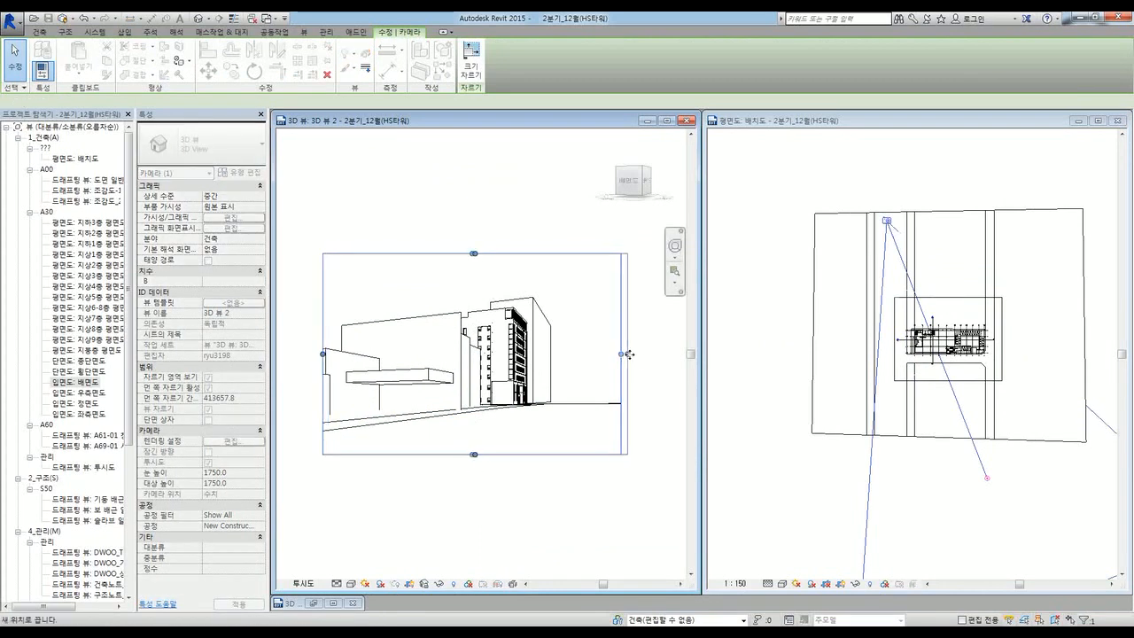
pyautogui.click(964, 456)
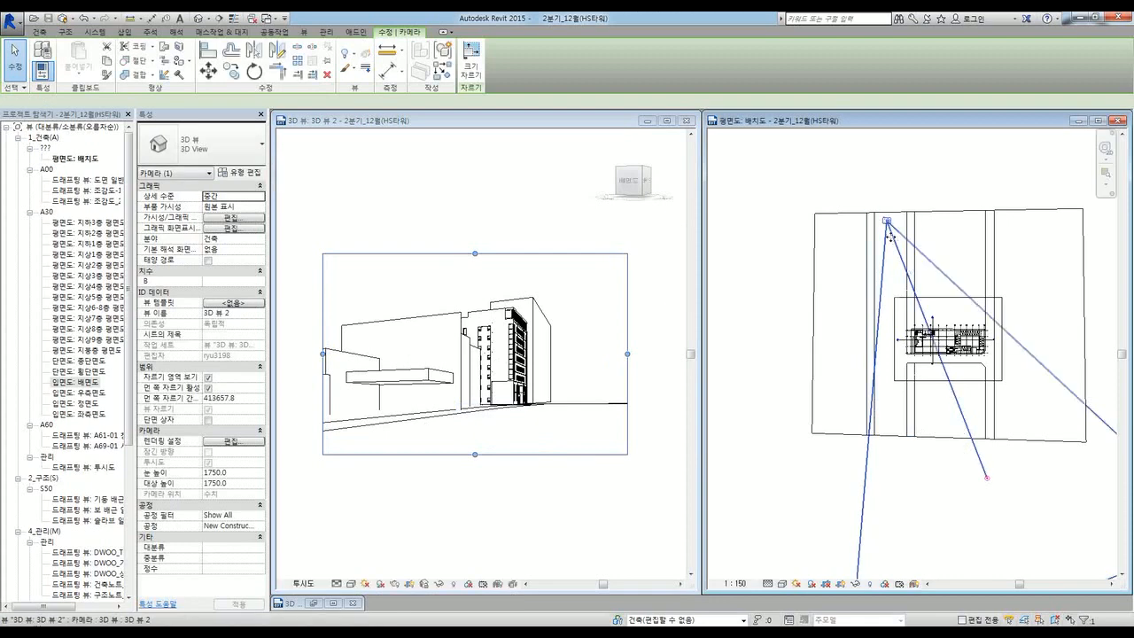
# Step: Re-aim the camera position and target in the site plan, then raise the crop's bottom edge
pyautogui.moveTo(889, 222); pyautogui.dragTo(851, 245)
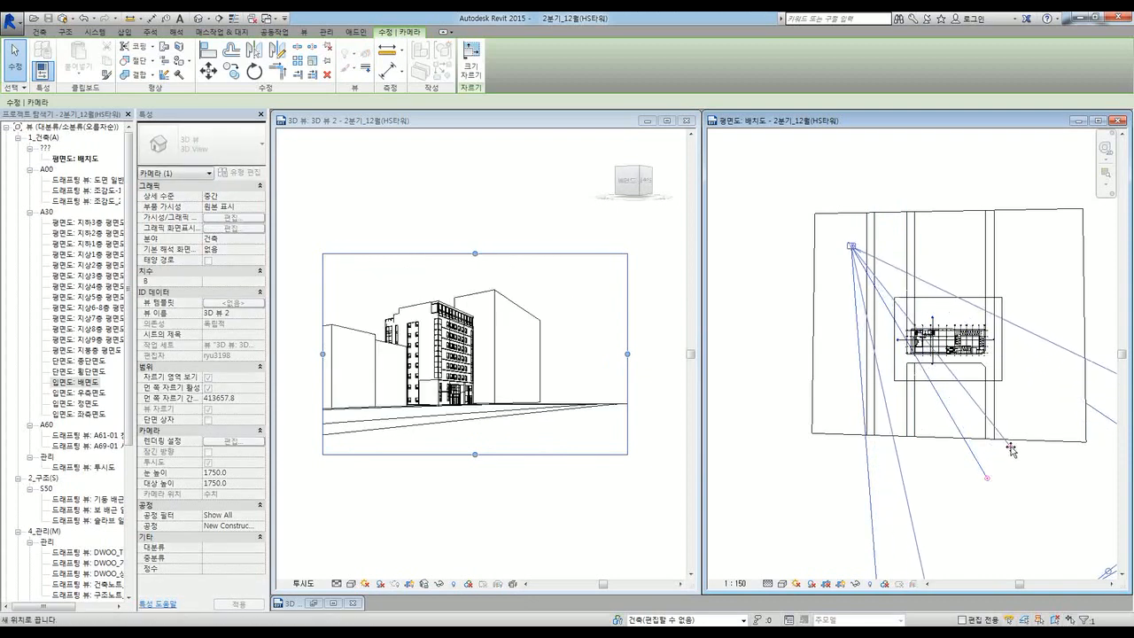
pyautogui.moveTo(1014, 441); pyautogui.dragTo(1014, 440)
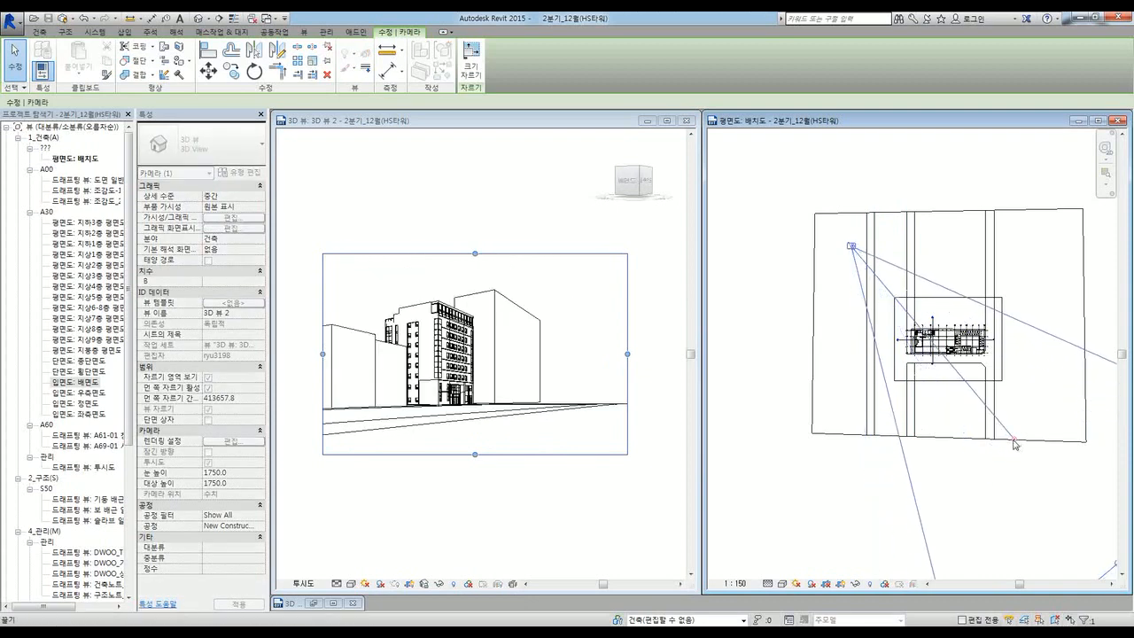
pyautogui.click(527, 494)
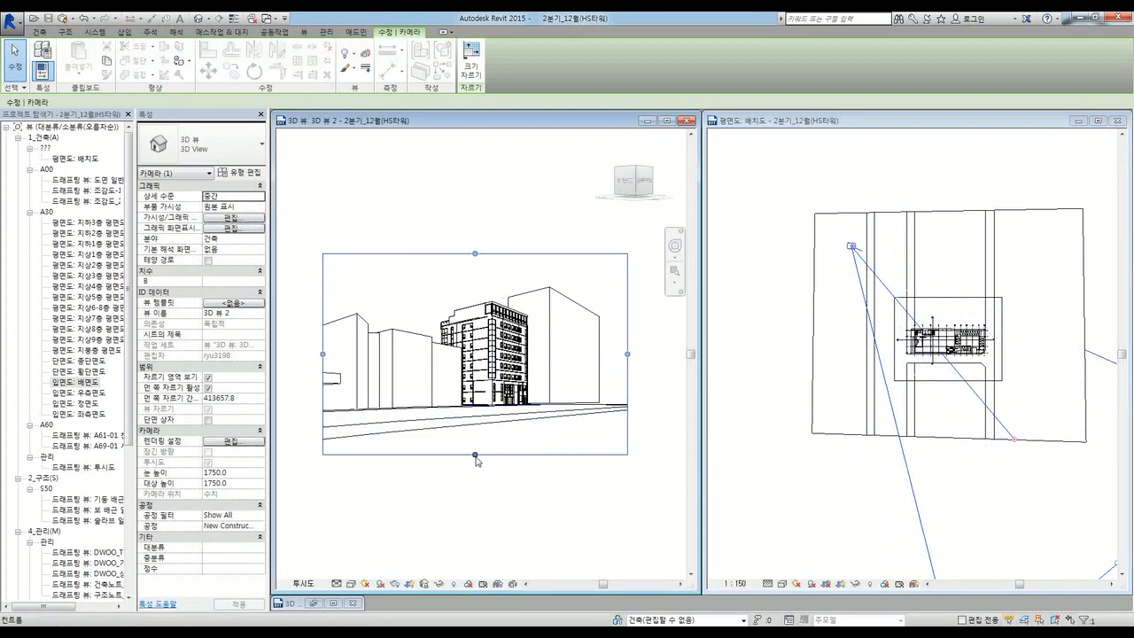
pyautogui.moveTo(476, 454); pyautogui.dragTo(476, 446)
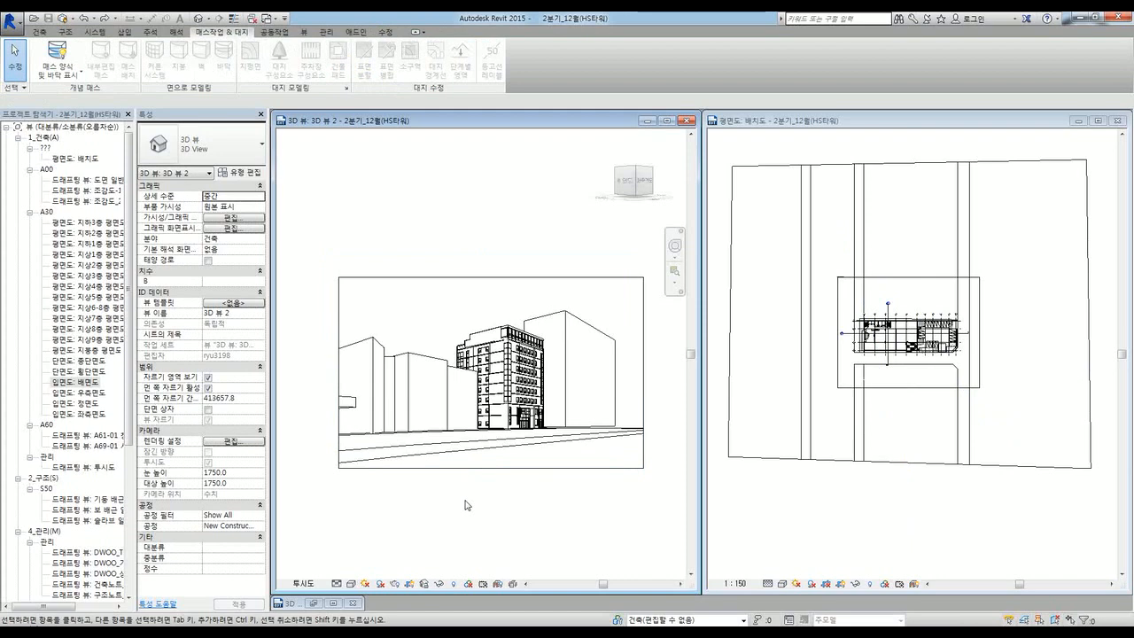
pyautogui.click(476, 468)
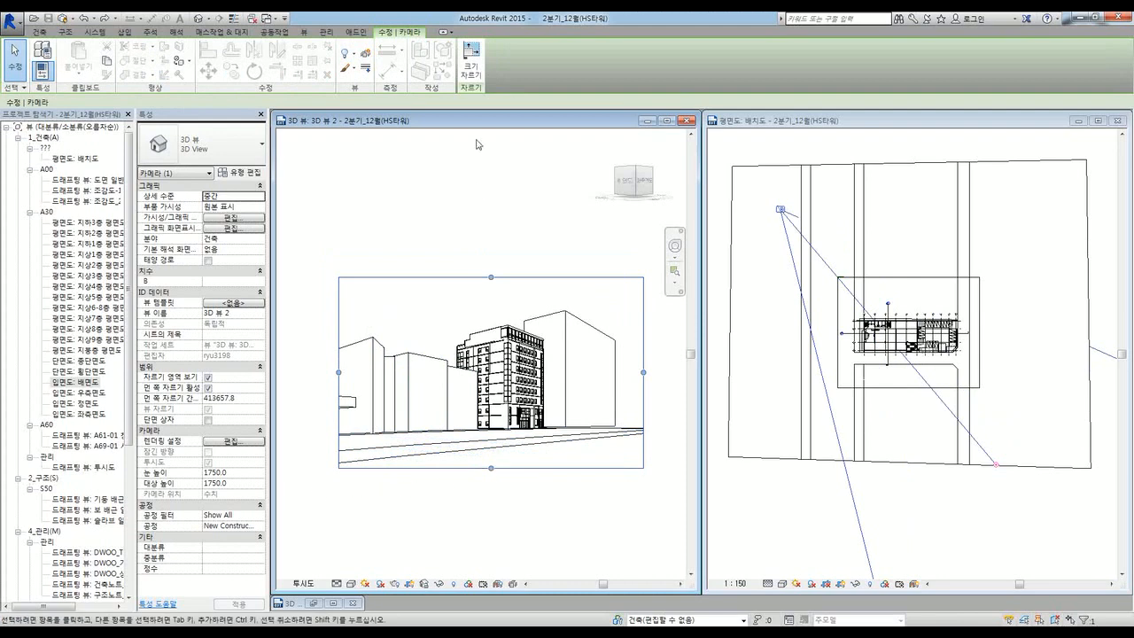
# Step: Set the 3D View 2 crop region to 150 mm wide by 100 mm high and deselect the camera
pyautogui.click(470, 69)
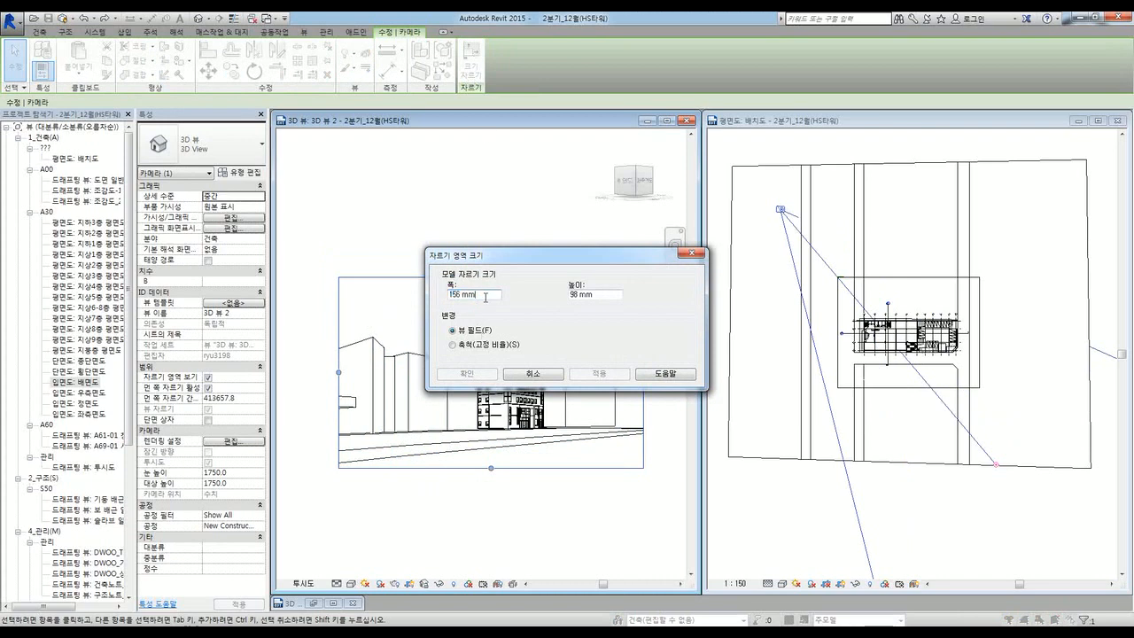
pyautogui.write('150')
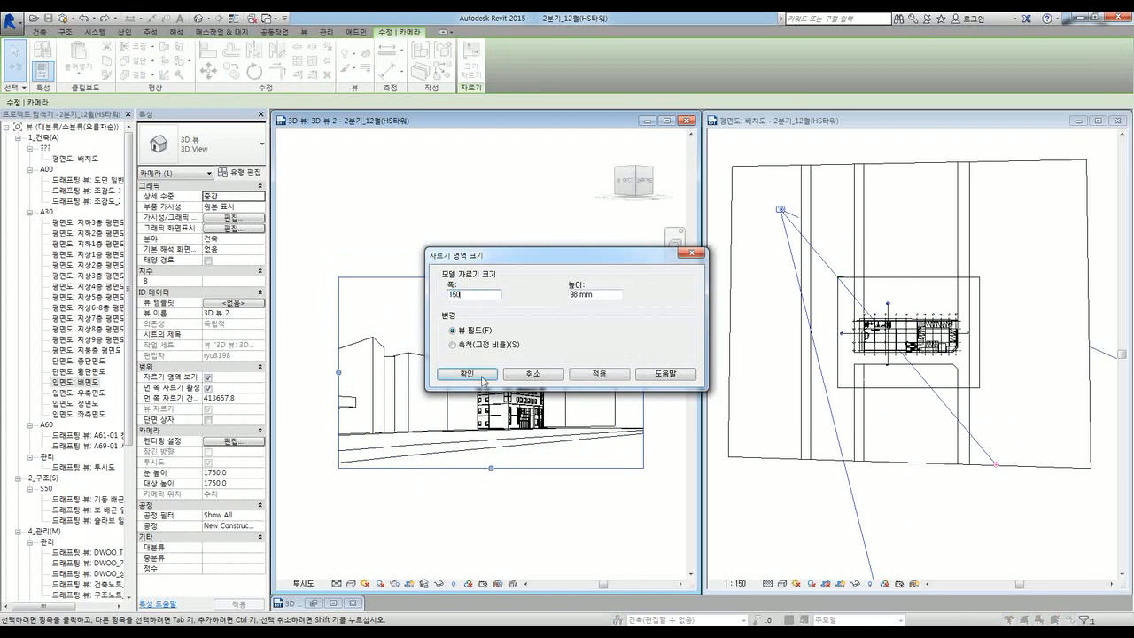
pyautogui.write('10')
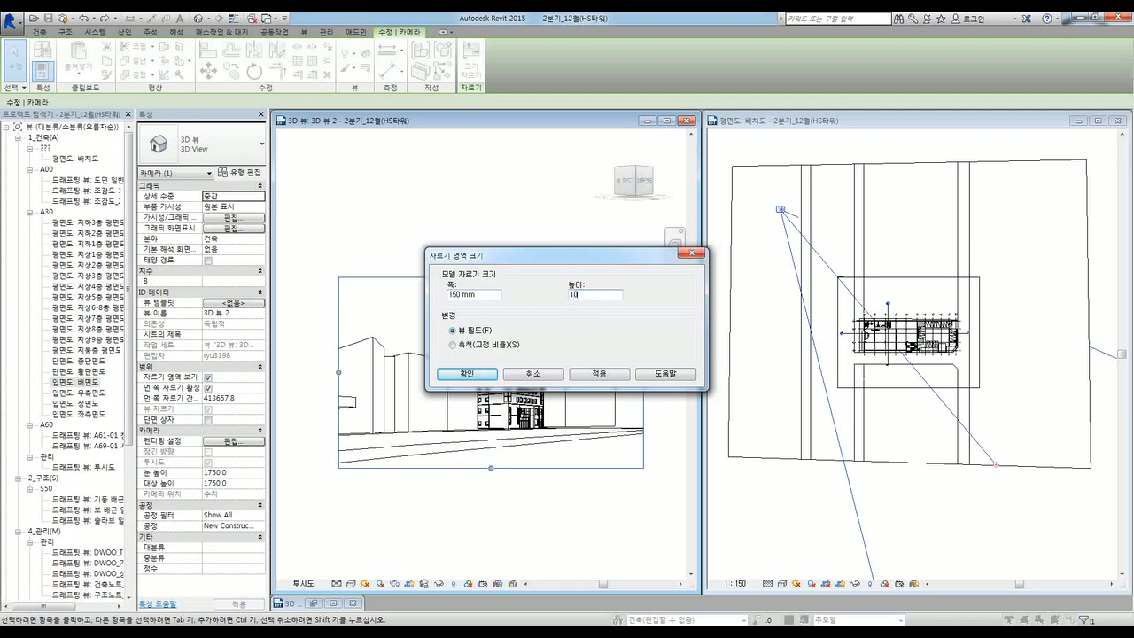
pyautogui.write('0')
pyautogui.press('Return')
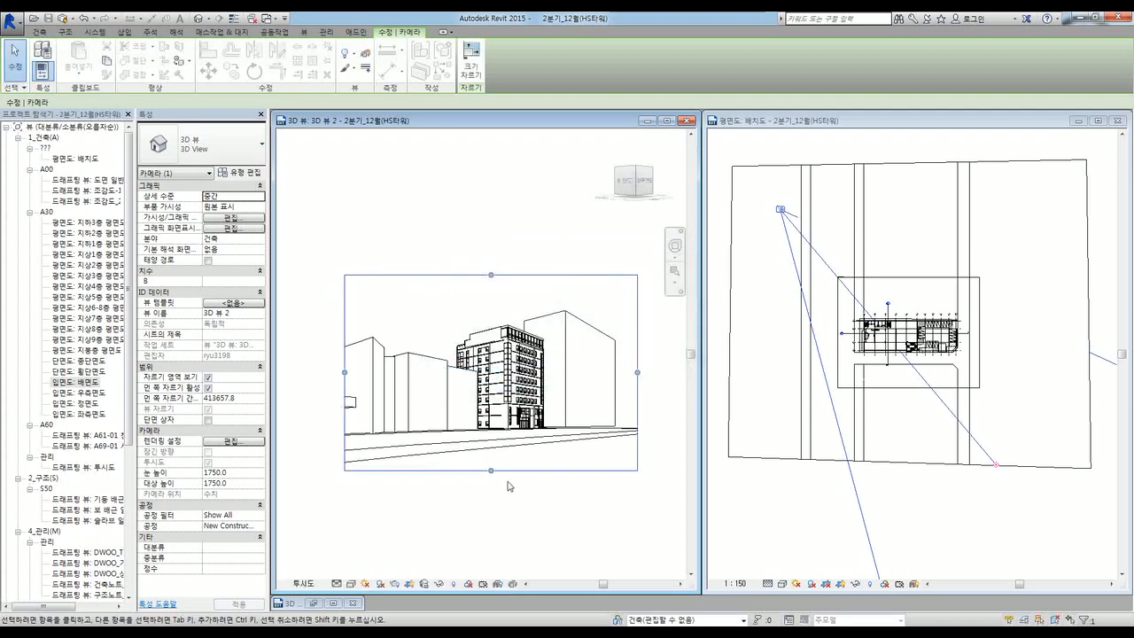
pyautogui.click(585, 537)
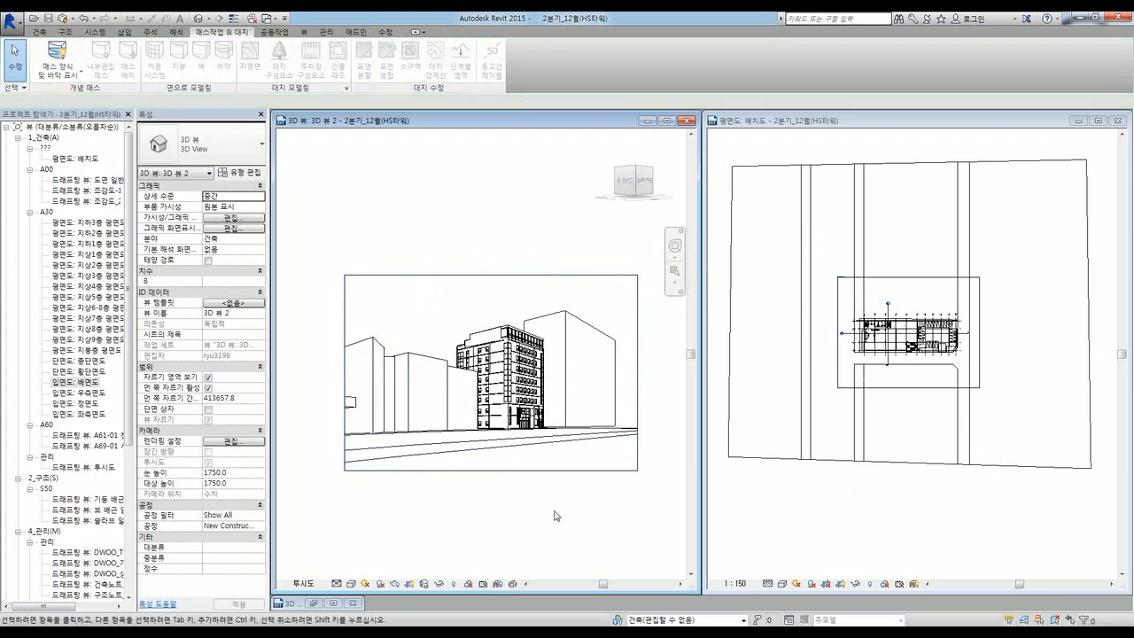
# Step: Open 3D 뷰 1 from the Project Browser into the right pane
pyautogui.click(450, 471)
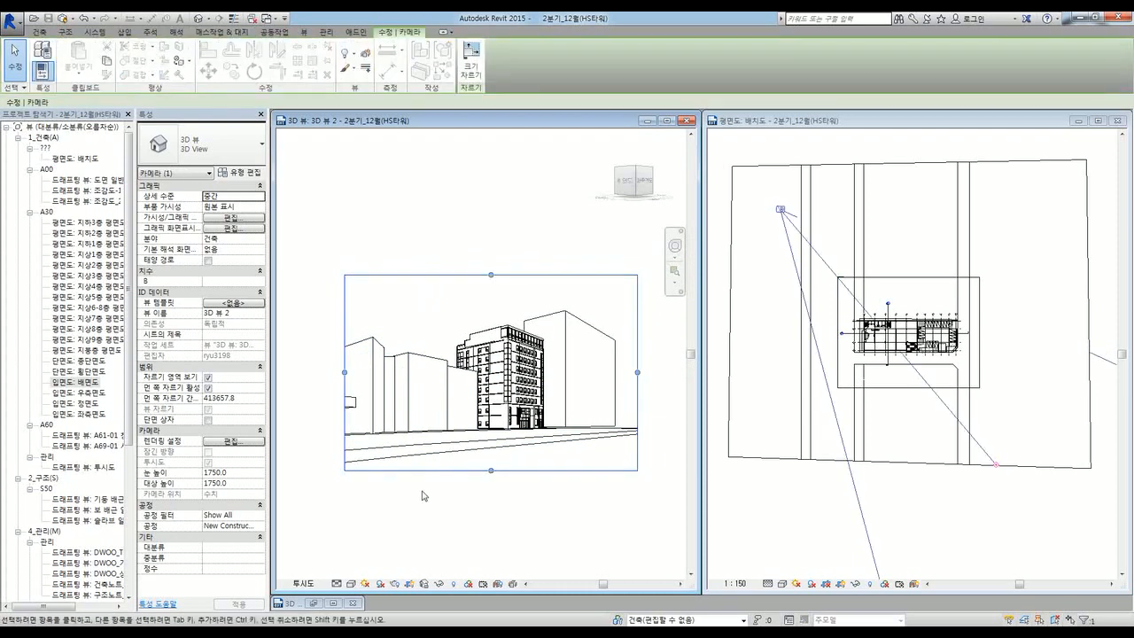
pyautogui.moveTo(130, 242); pyautogui.dragTo(129, 396)
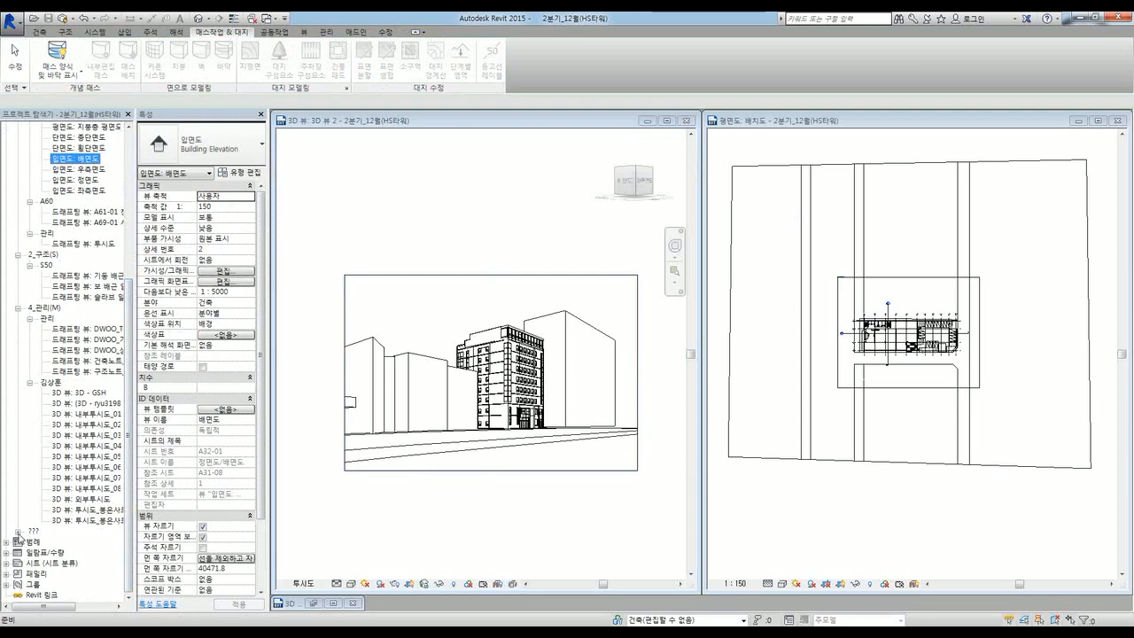
pyautogui.click(81, 574)
pyautogui.scroll(-10, 129, 454)
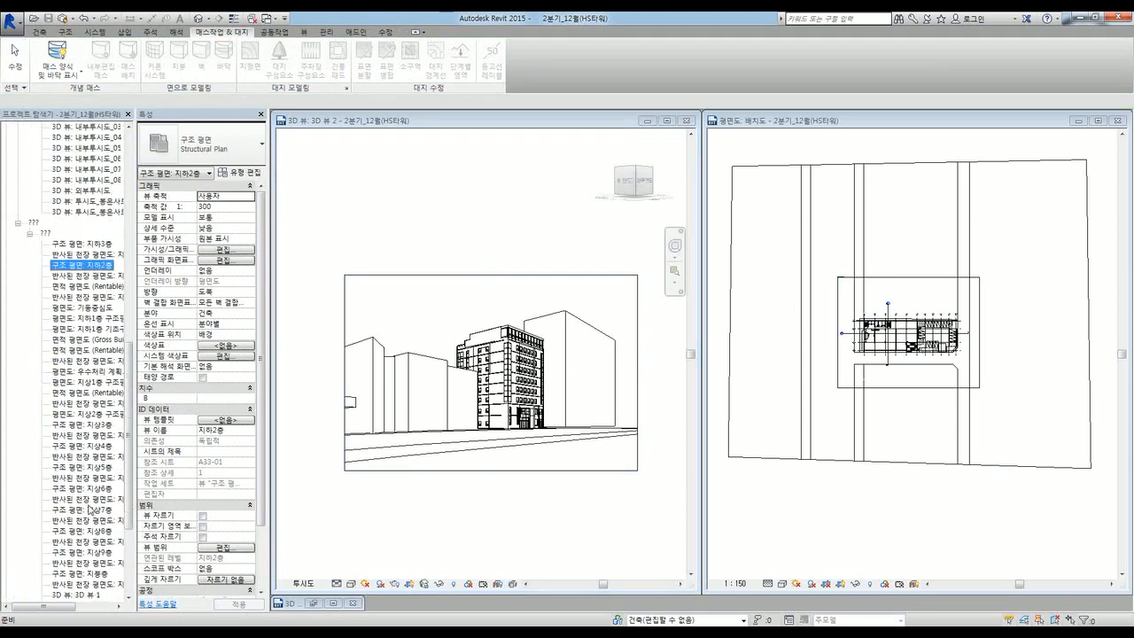
pyautogui.scroll(-4, 128, 453)
pyautogui.click(76, 446)
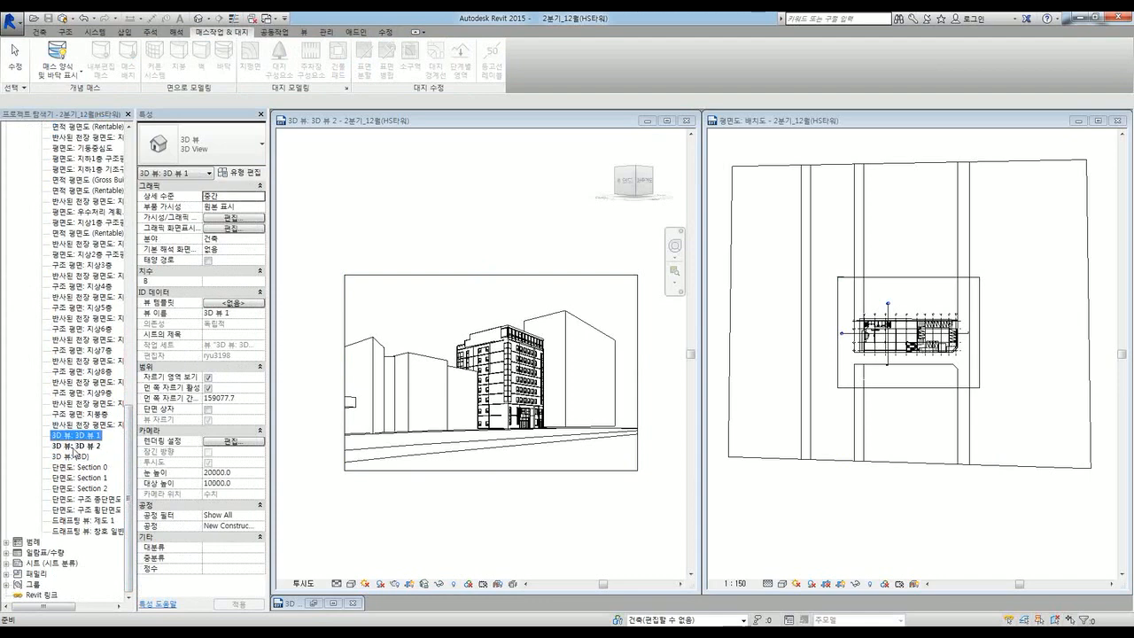
pyautogui.doubleClick(78, 436)
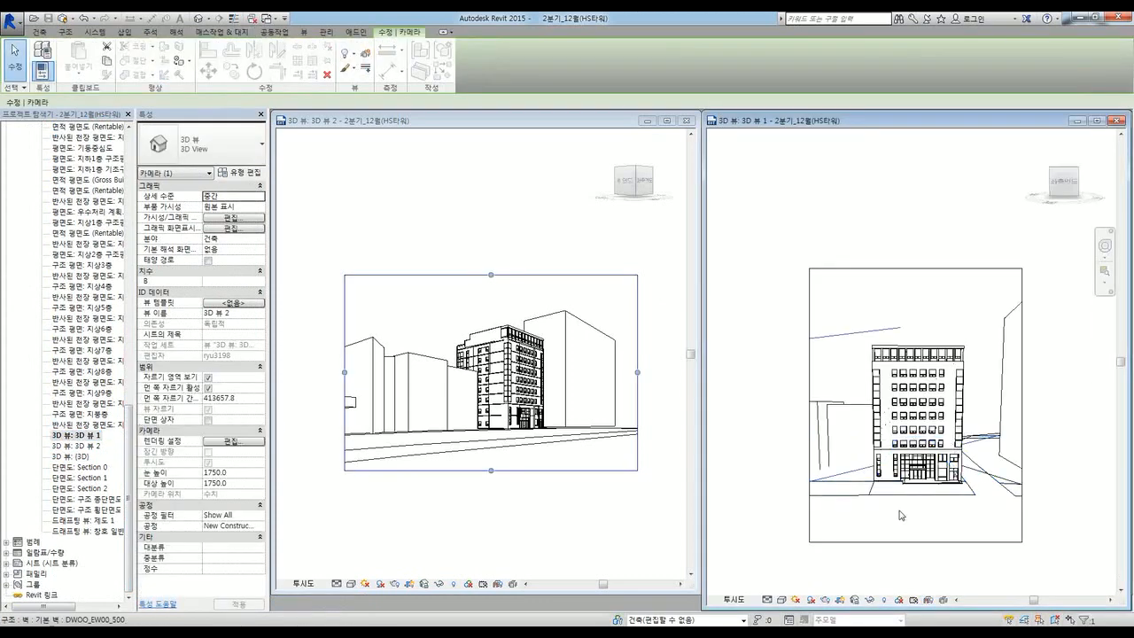
# Step: Switch back and forth between 3D 뷰 1 and 3D 뷰 2 and reposition the 3D 뷰 2 window
pyautogui.click(760, 544)
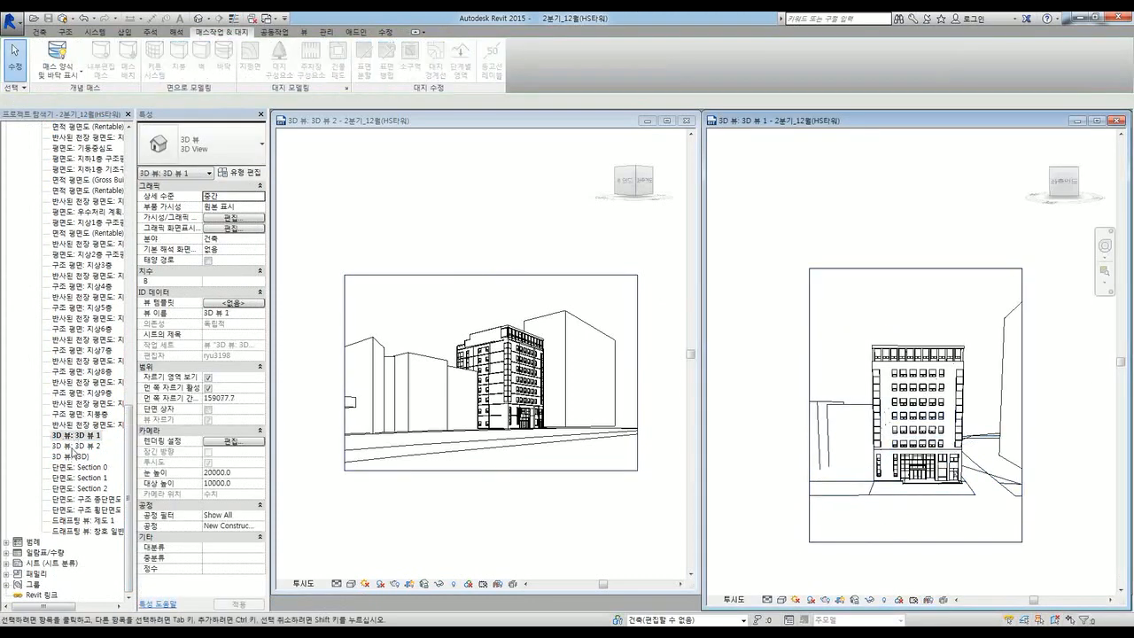
pyautogui.doubleClick(77, 445)
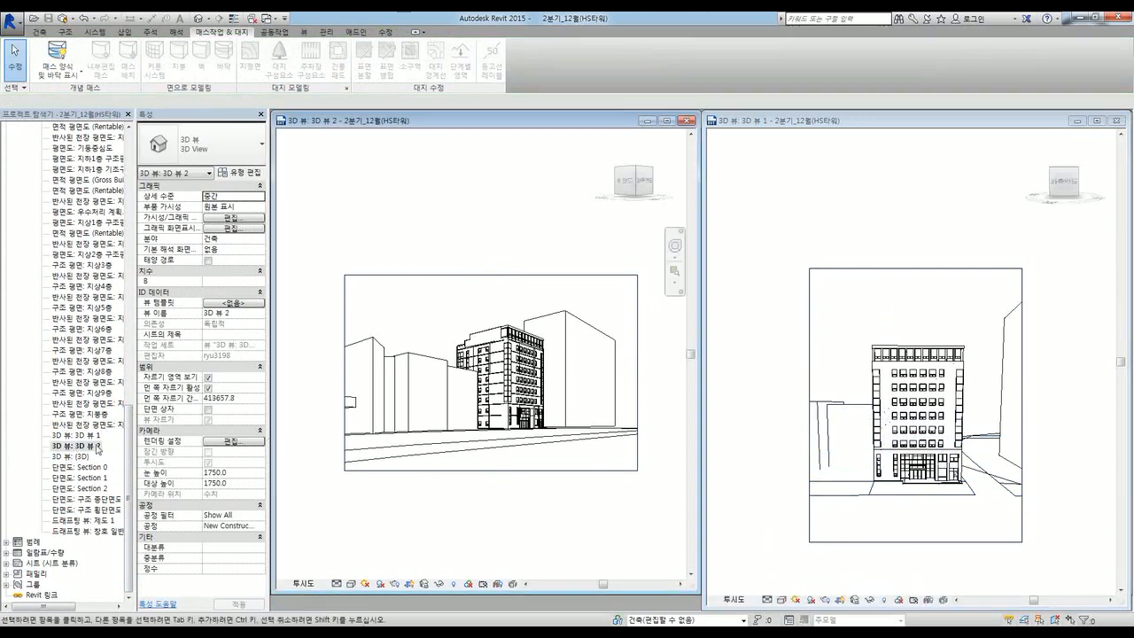
pyautogui.doubleClick(89, 436)
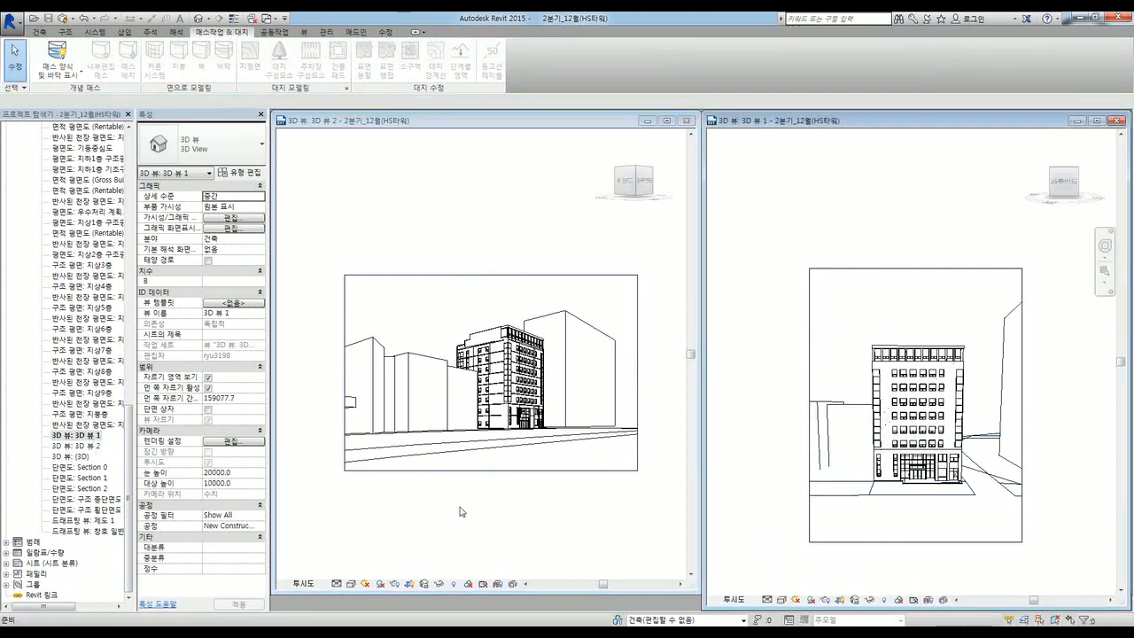
pyautogui.doubleClick(56, 446)
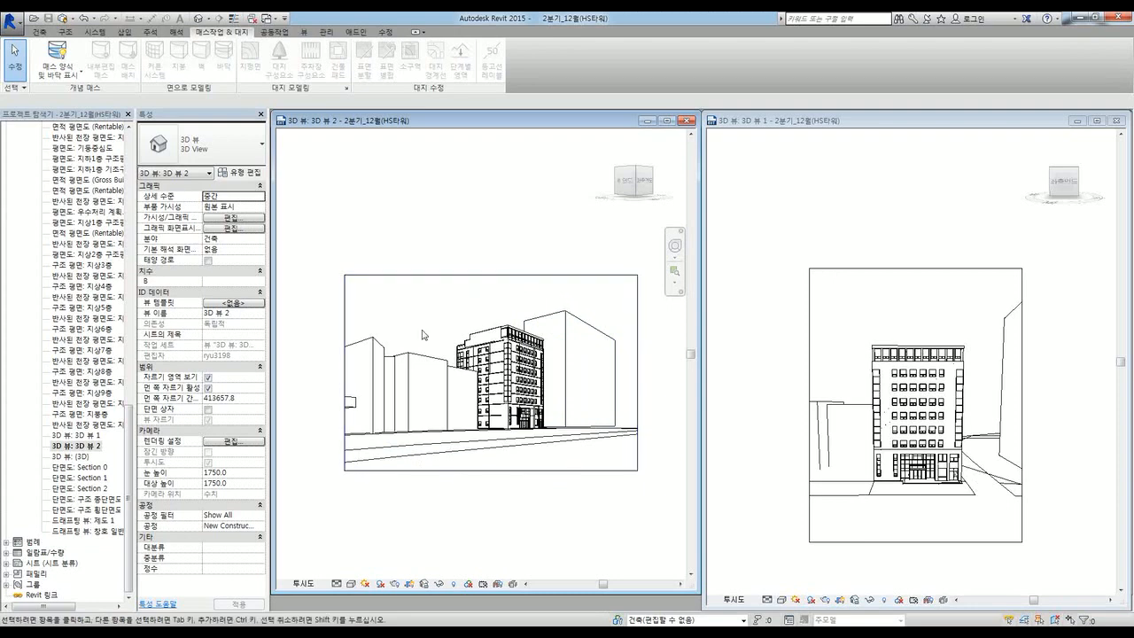
pyautogui.doubleClick(75, 435)
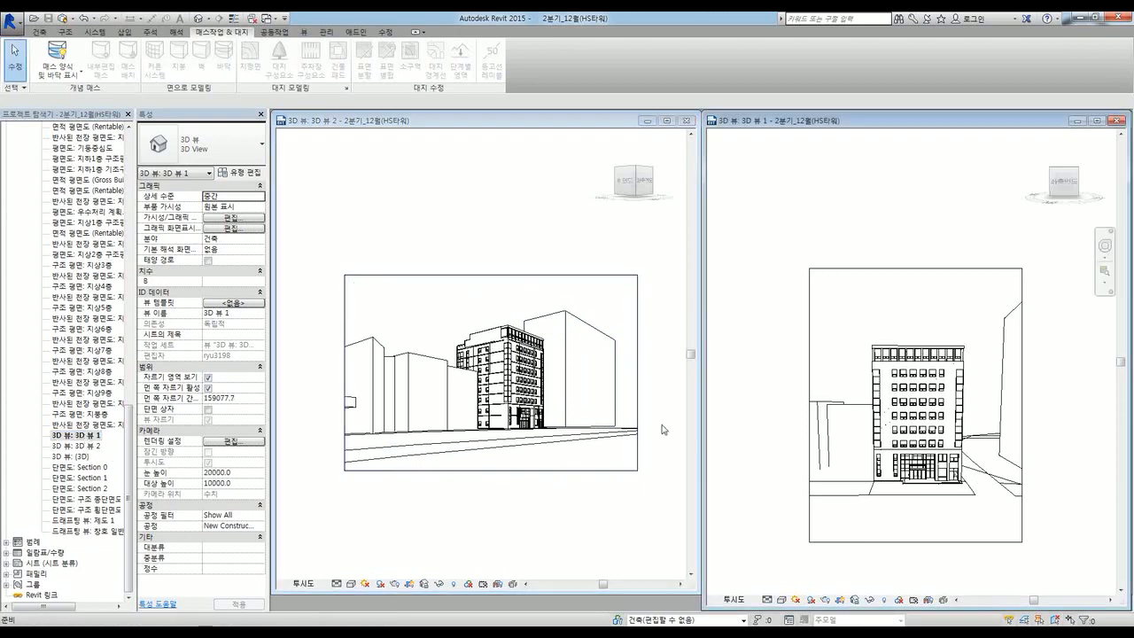
pyautogui.click(452, 489)
pyautogui.click(459, 474)
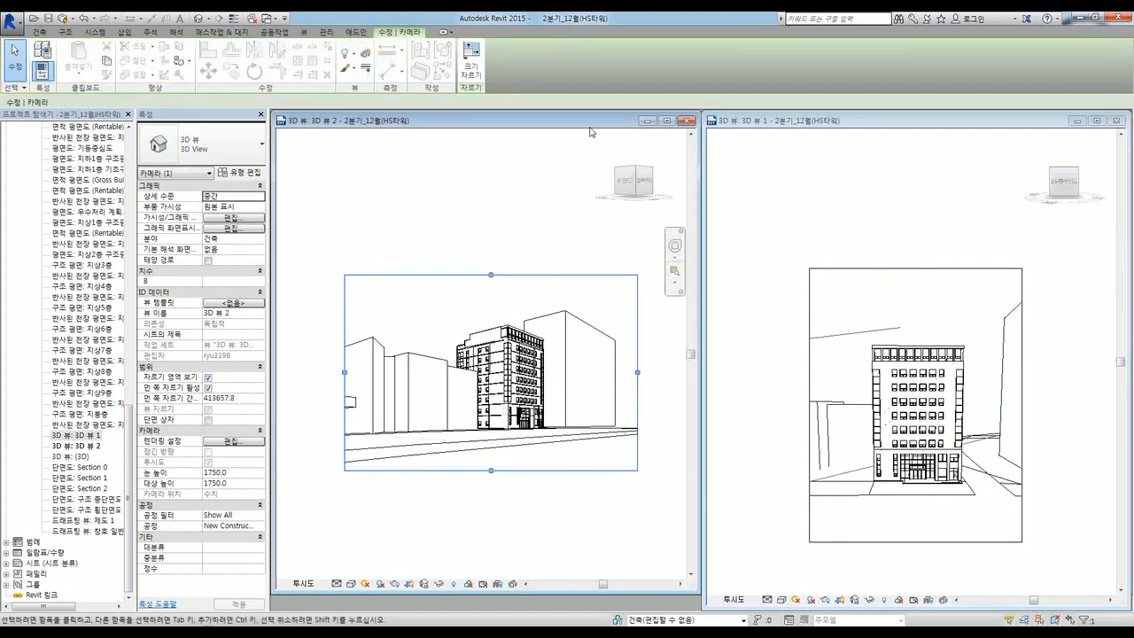
pyautogui.moveTo(586, 125); pyautogui.dragTo(543, 144)
# Step: Select the interior view 내부투시도_01 in the Project Browser
pyautogui.click(87, 361)
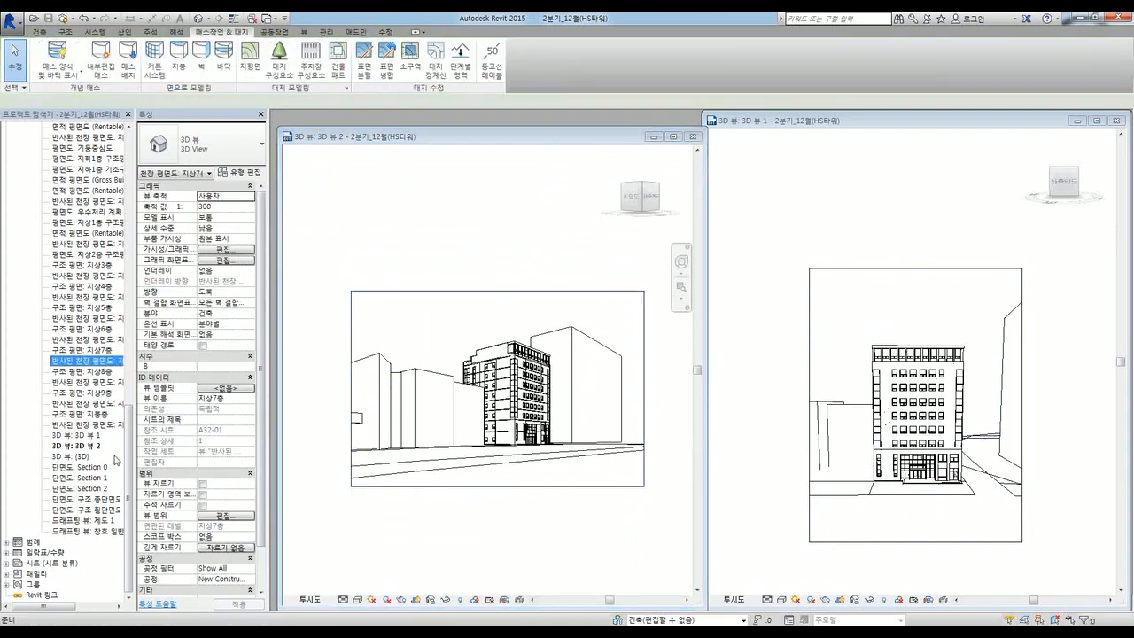
pyautogui.scroll(8, 130, 459)
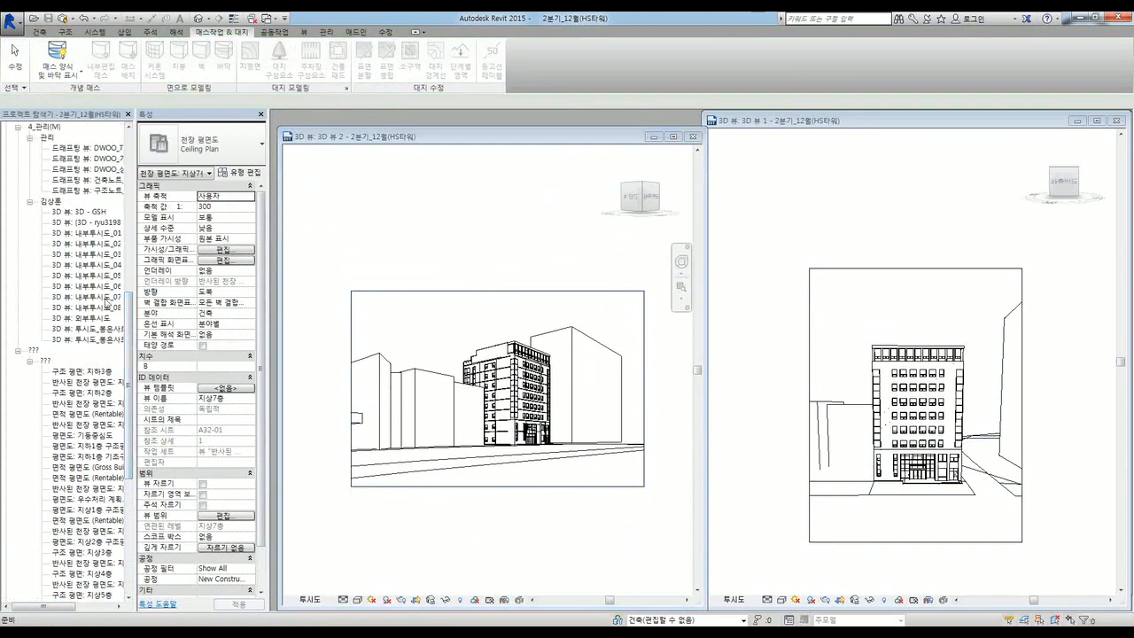
pyautogui.click(89, 245)
pyautogui.click(88, 233)
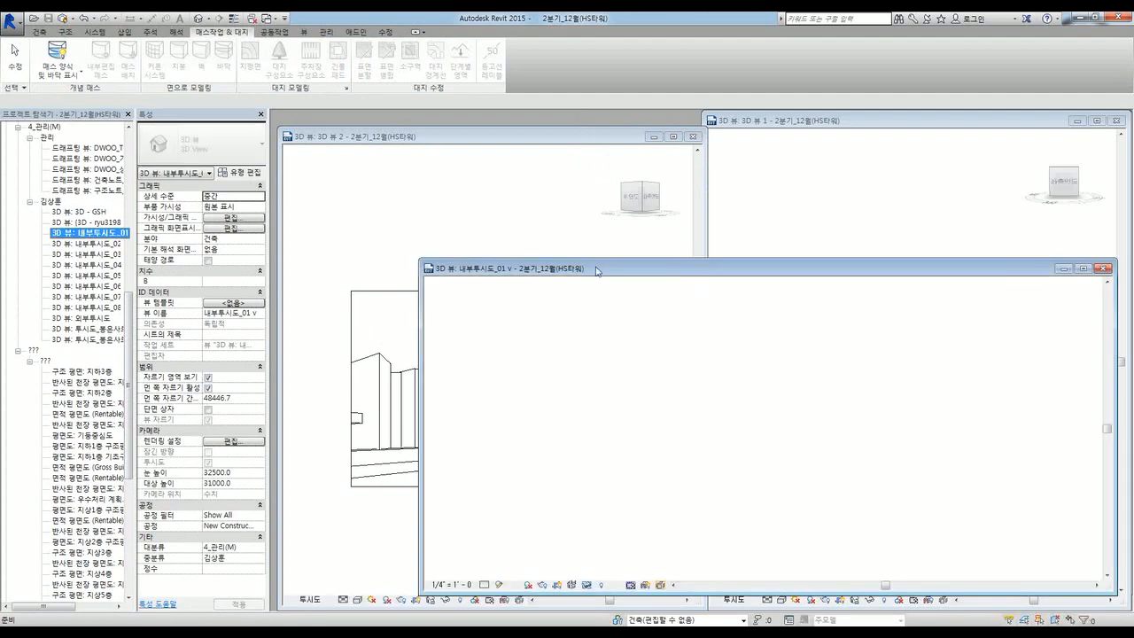
# Step: Review interior views 내부투시도_01 through 내부투시도_05 and the exterior view 외부투시도
pyautogui.doubleClick(597, 267)
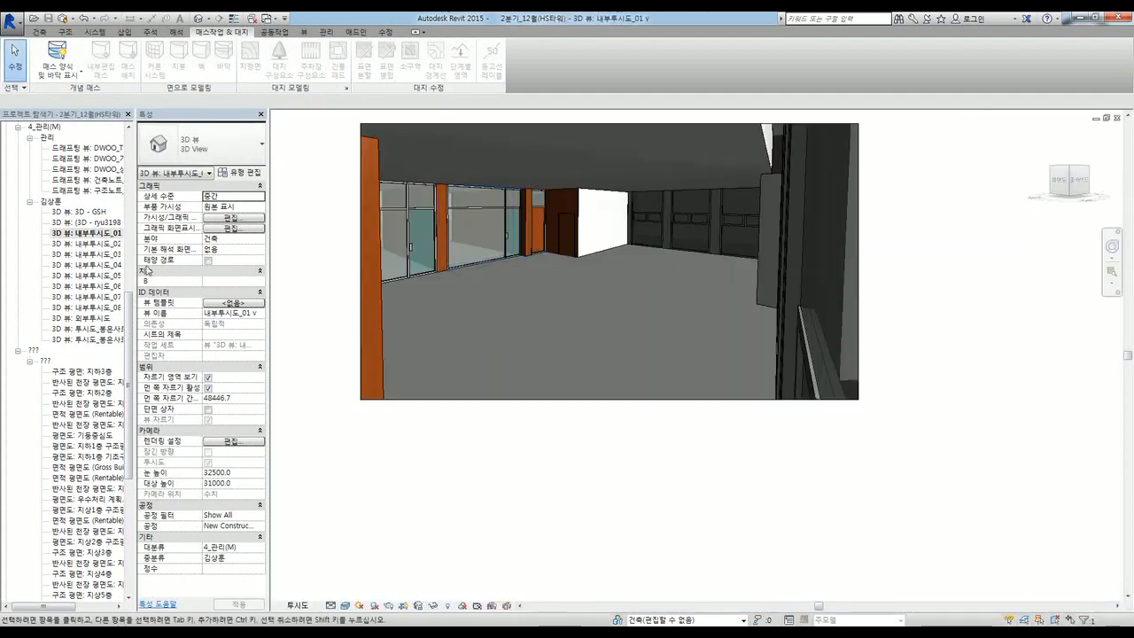
pyautogui.doubleClick(86, 244)
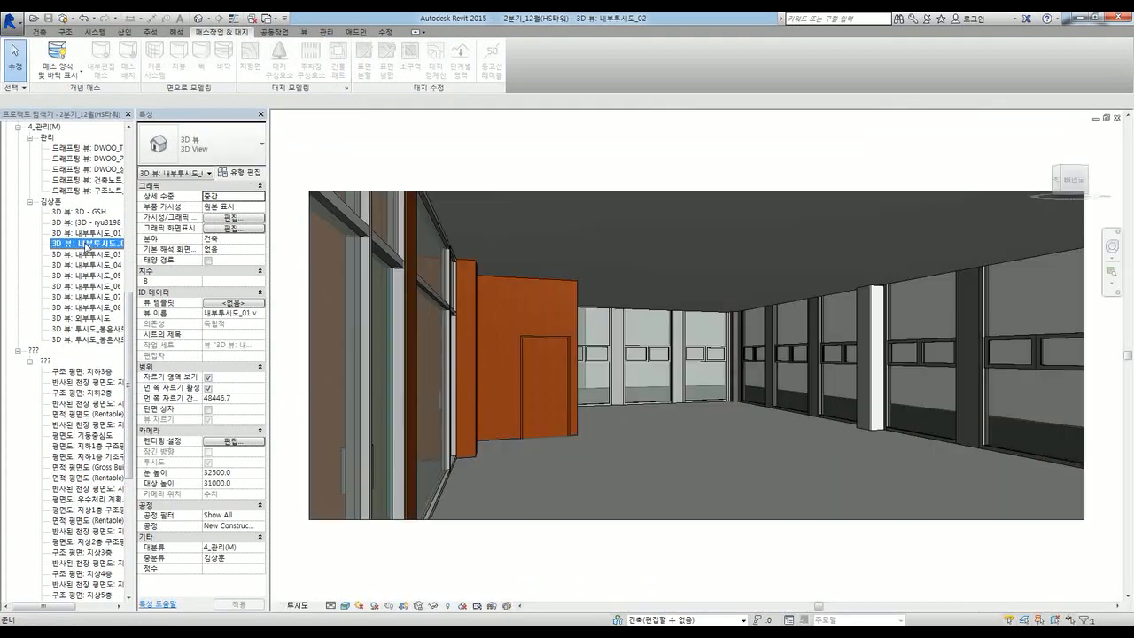
pyautogui.doubleClick(86, 254)
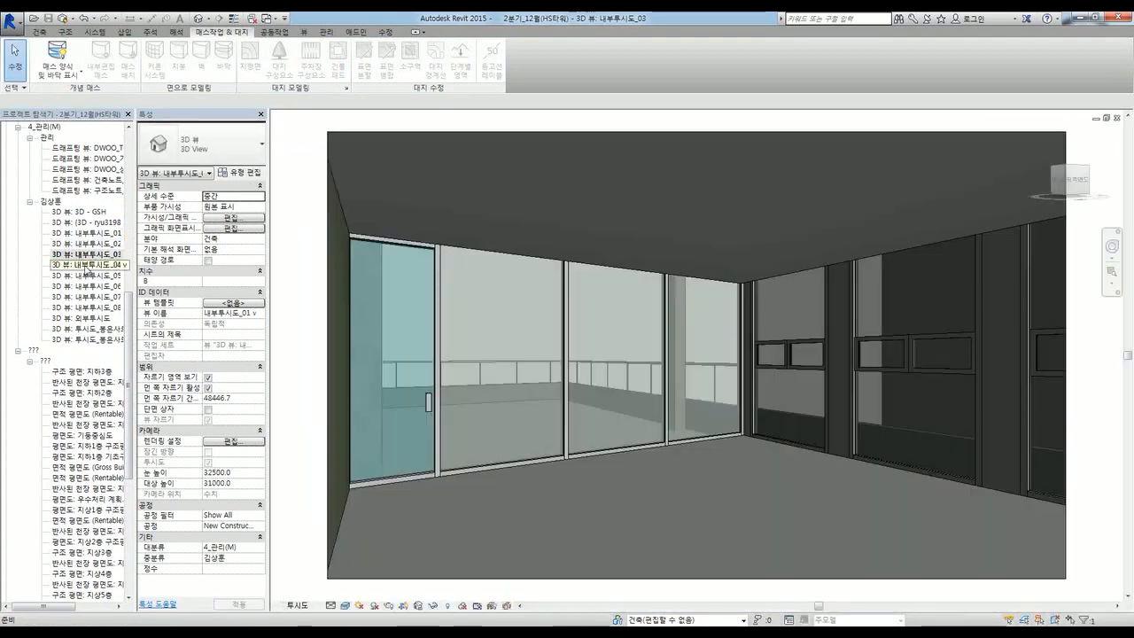
pyautogui.doubleClick(87, 266)
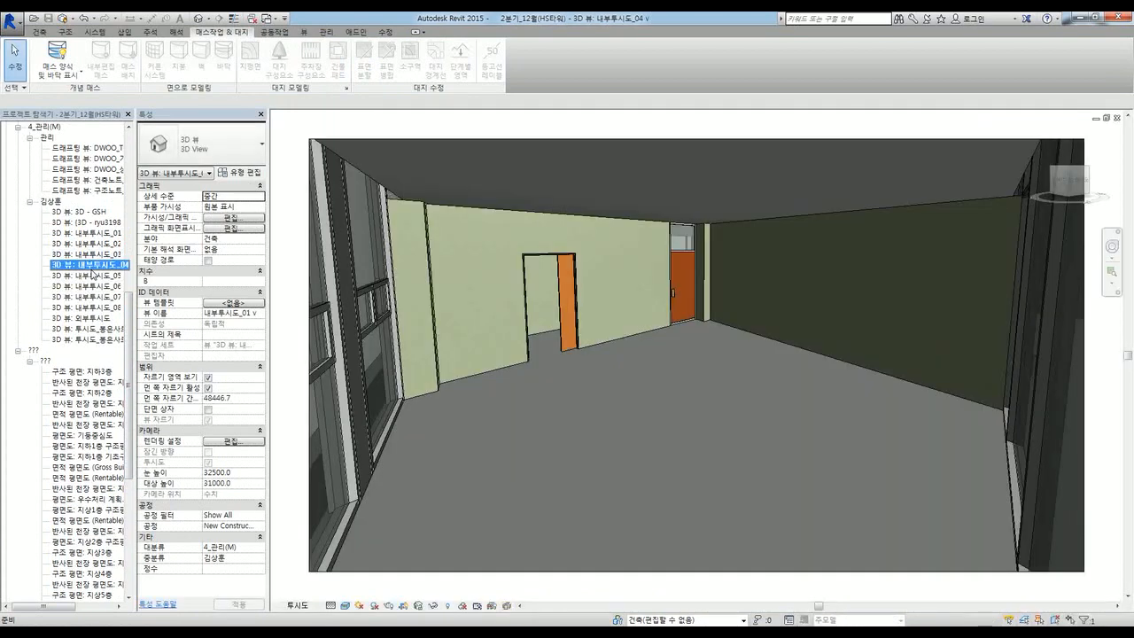
pyautogui.doubleClick(92, 276)
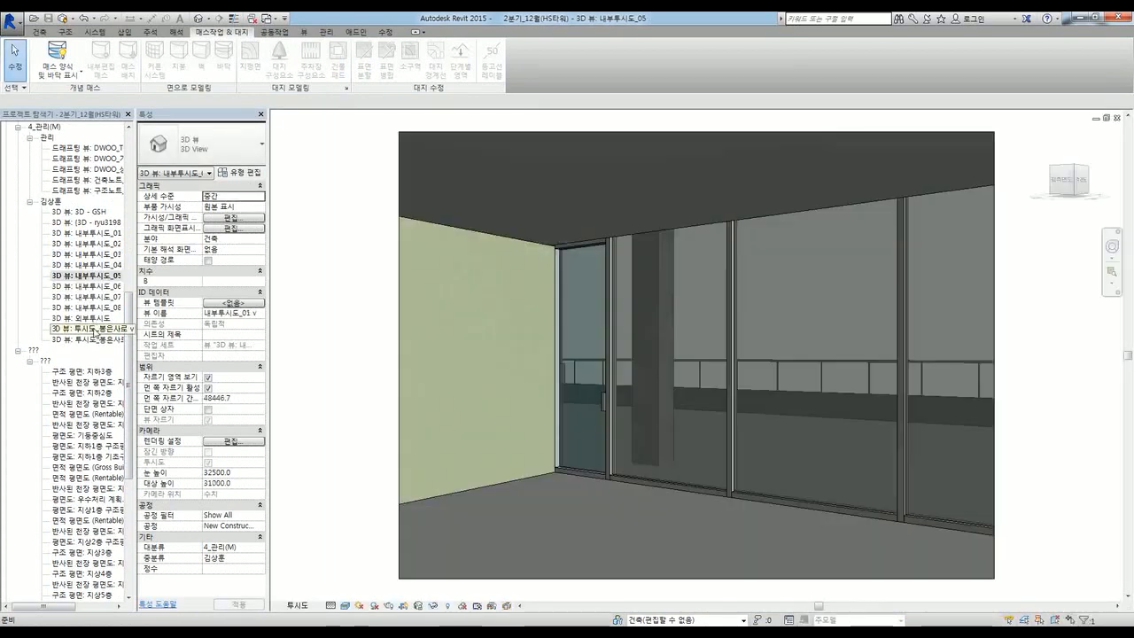
pyautogui.doubleClick(88, 318)
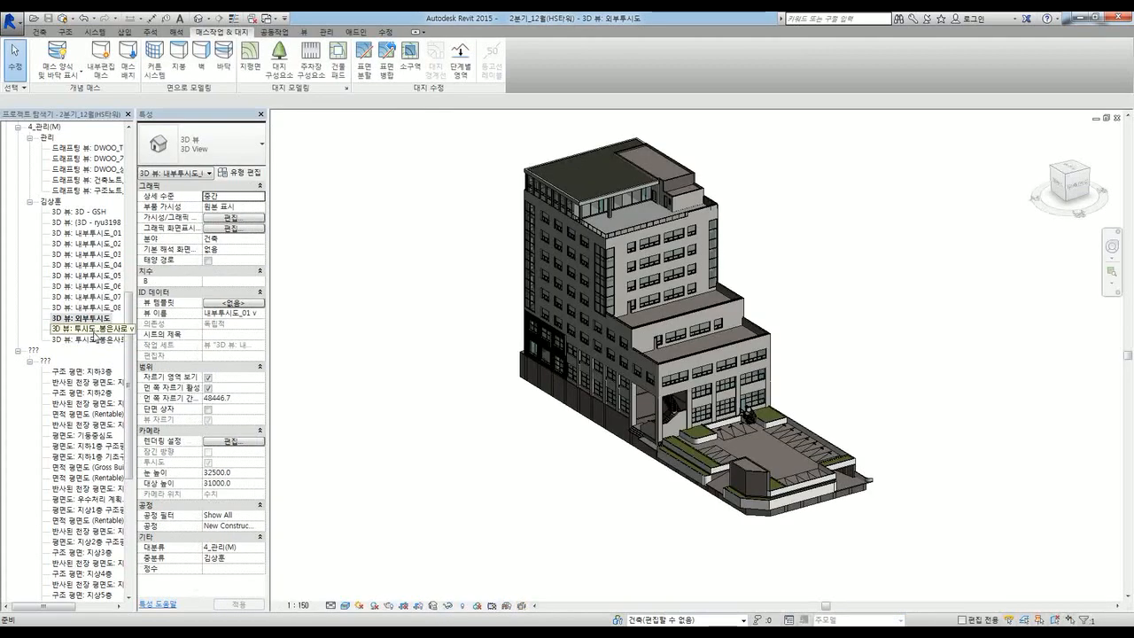
# Step: Compare 투시도_봉은사로 v with the surrounding-massing-only perspective, ending on 투시도_봉은사로 v
pyautogui.doubleClick(94, 331)
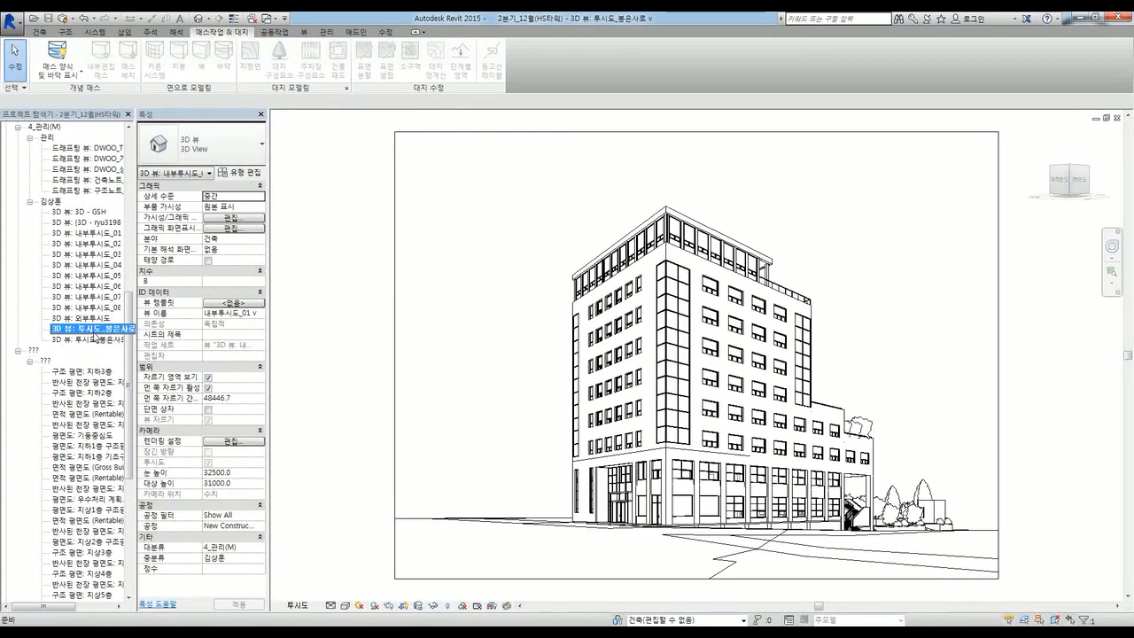
pyautogui.doubleClick(96, 338)
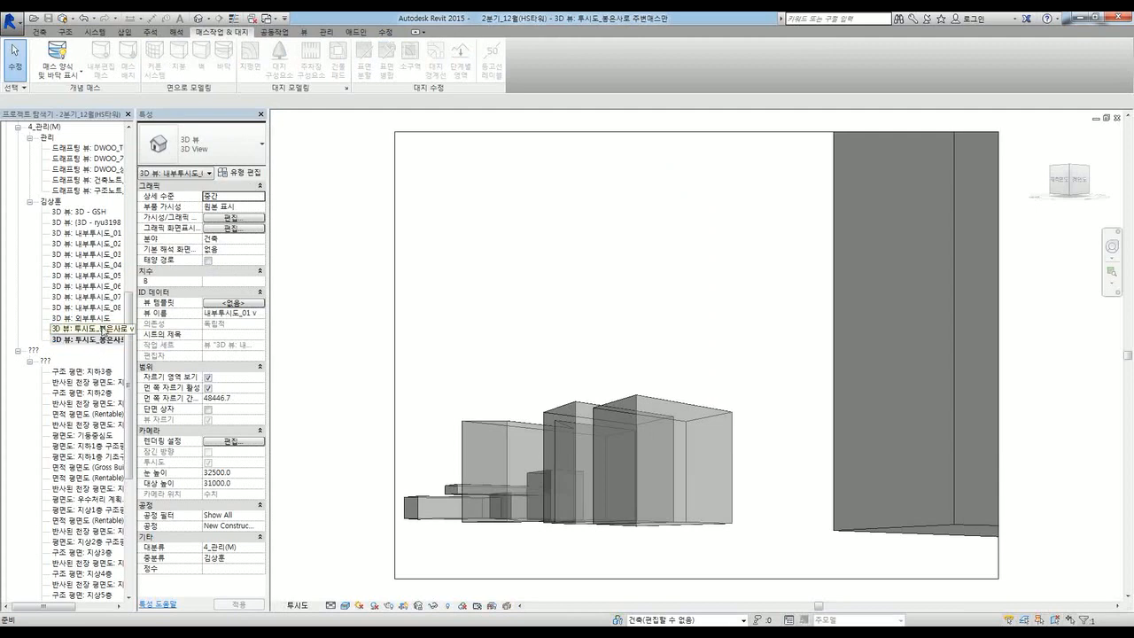
pyautogui.doubleClick(102, 329)
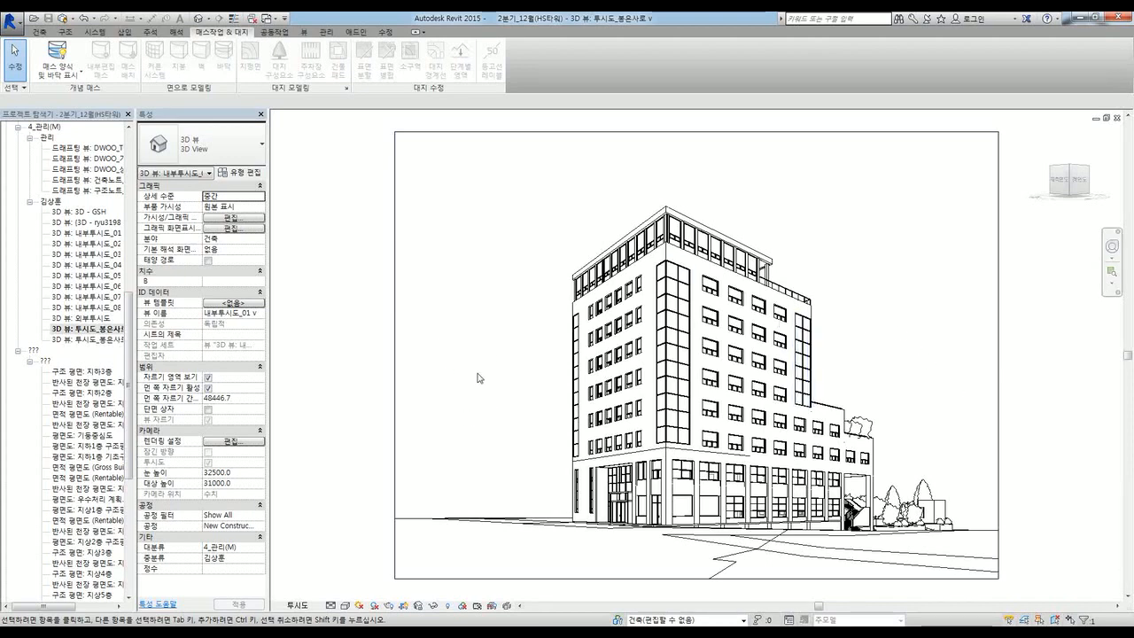
pyautogui.click(88, 330)
pyautogui.doubleClick(89, 339)
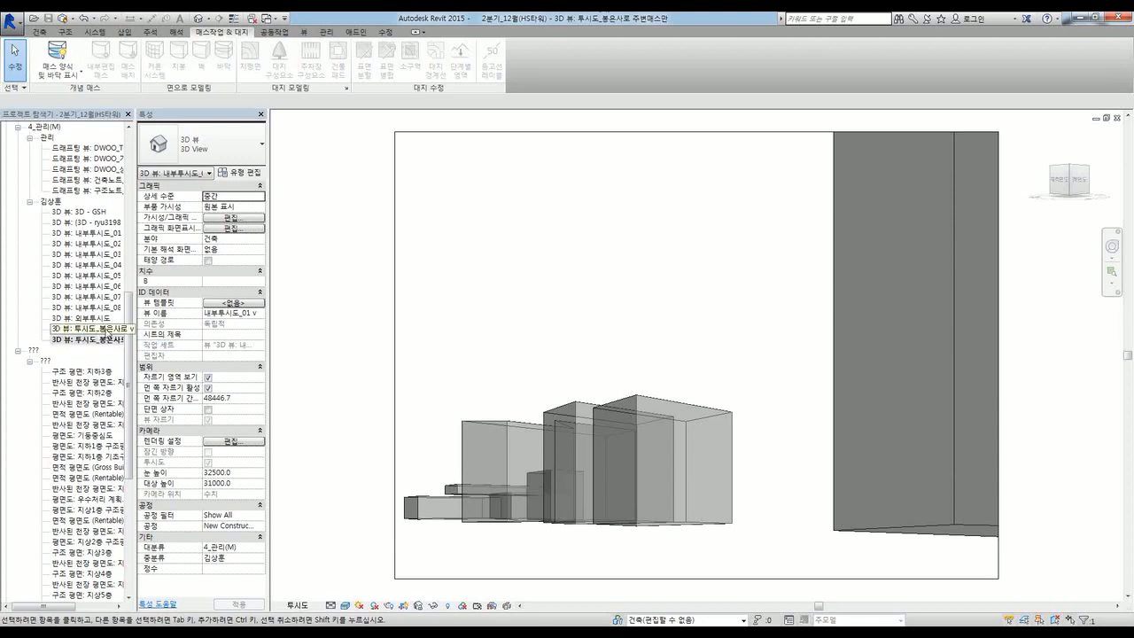
pyautogui.doubleClick(103, 329)
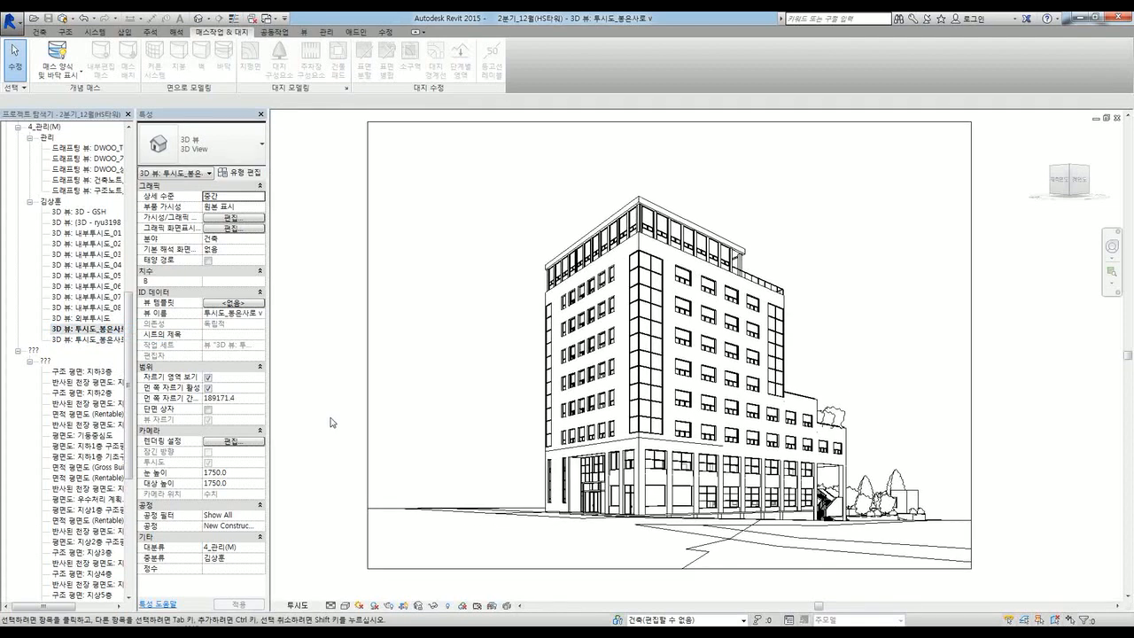
# Step: Nudge the 투시도_봉은사로 v perspective slightly and check the Detail Level and Visual Style choices
pyautogui.moveTo(335, 421); pyautogui.dragTo(327, 435, button='middle')
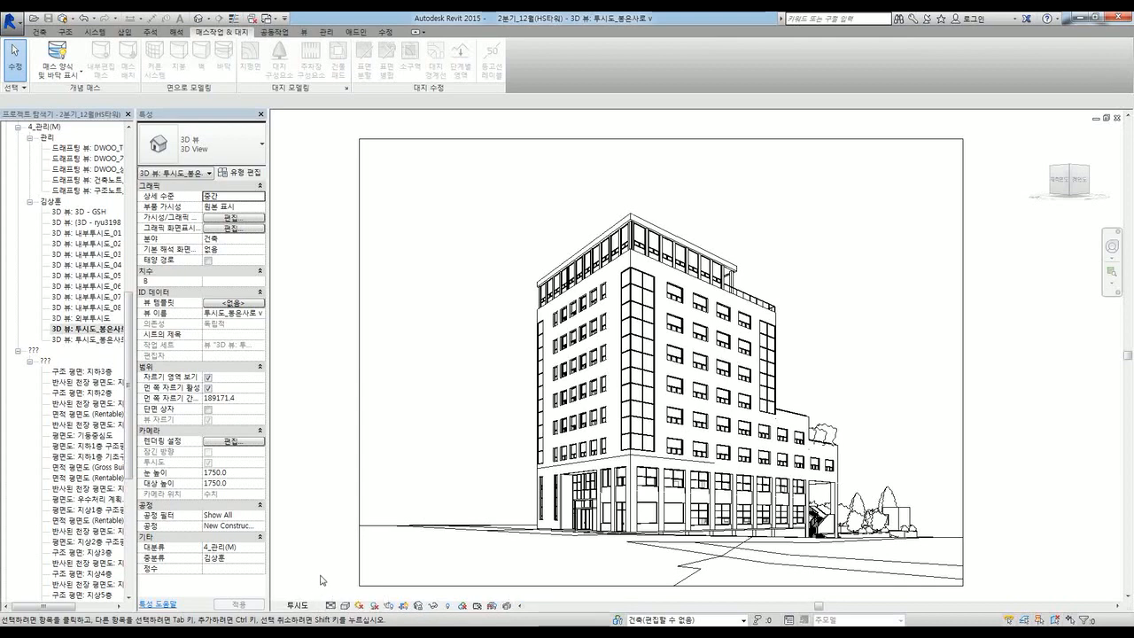
pyautogui.click(331, 606)
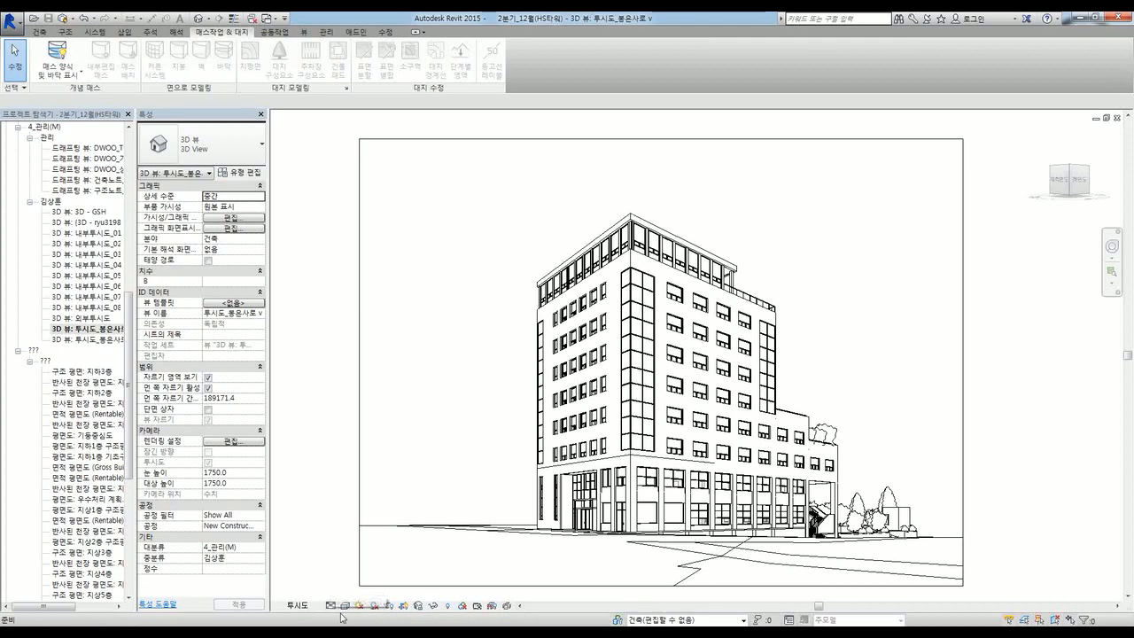
pyautogui.click(345, 606)
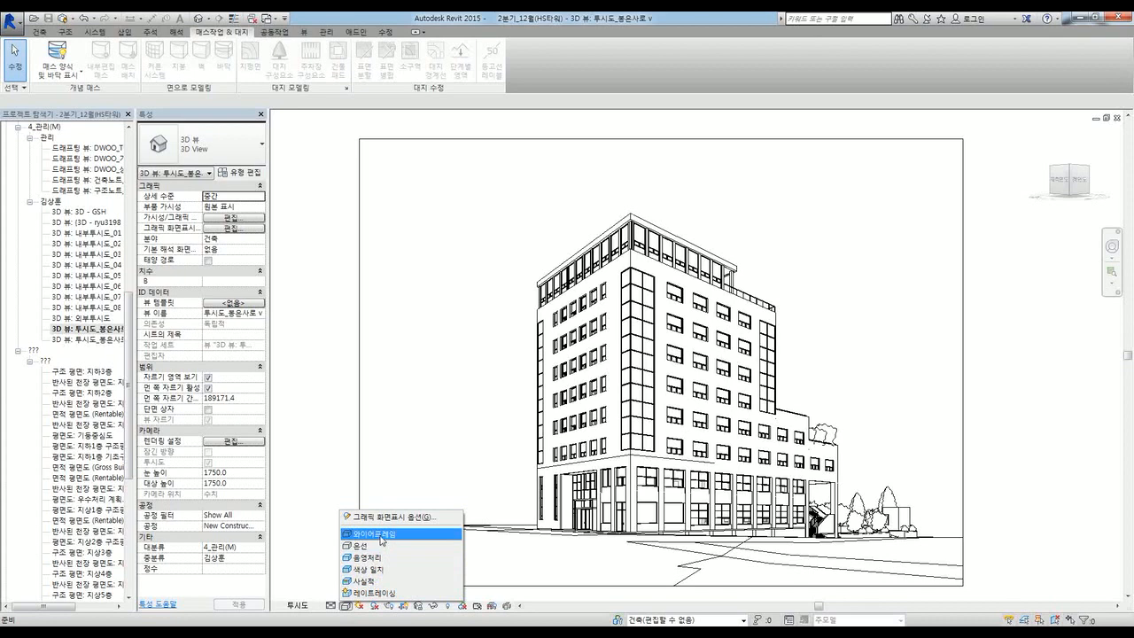
# Step: Switch the perspective from Wireframe to Hidden Line (은선), then to Realistic (사실적)
pyautogui.click(382, 536)
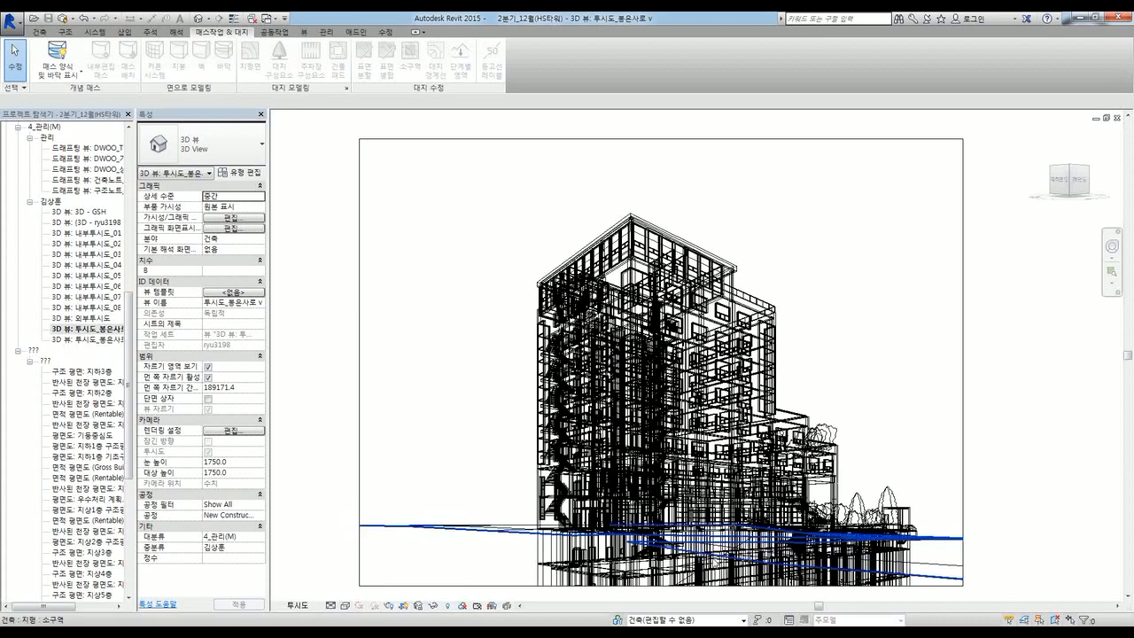
pyautogui.click(366, 606)
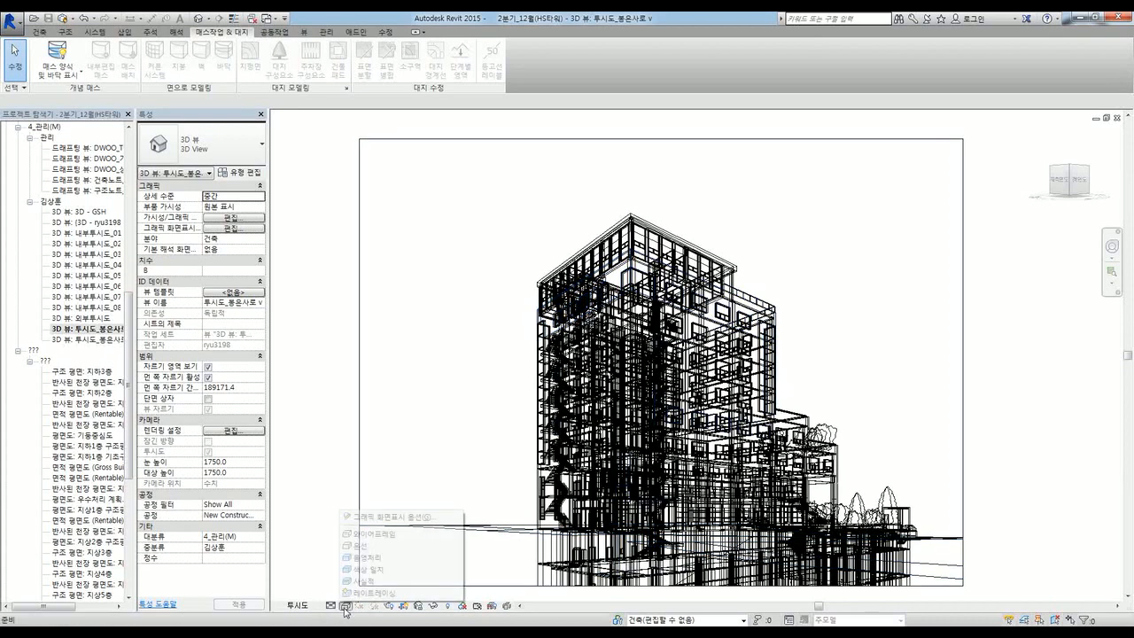
pyautogui.click(371, 553)
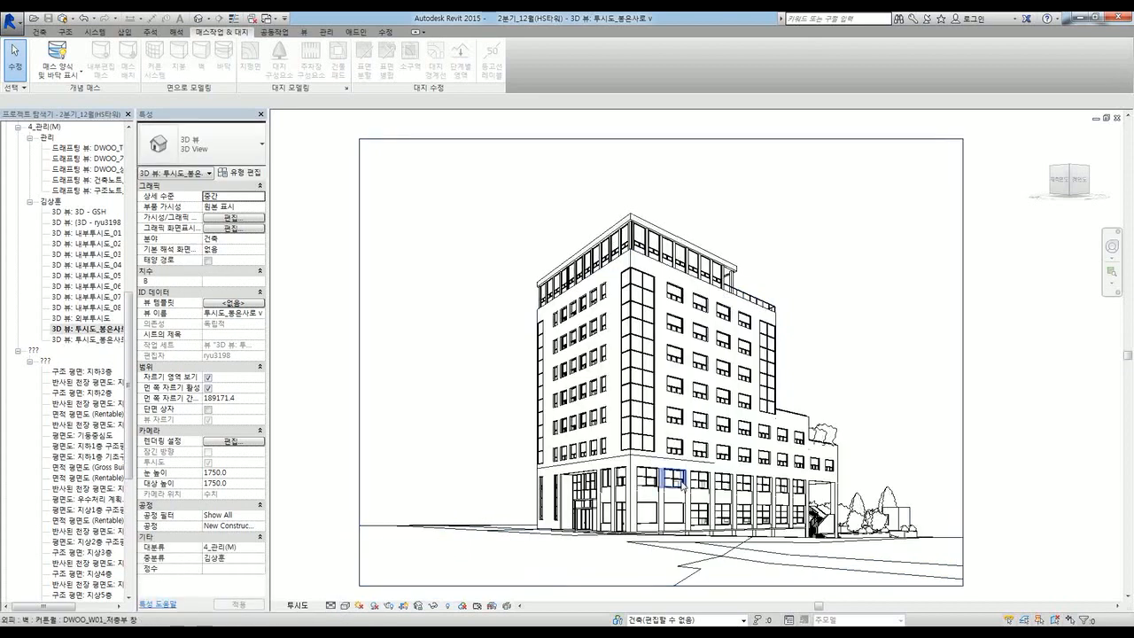
pyautogui.click(345, 606)
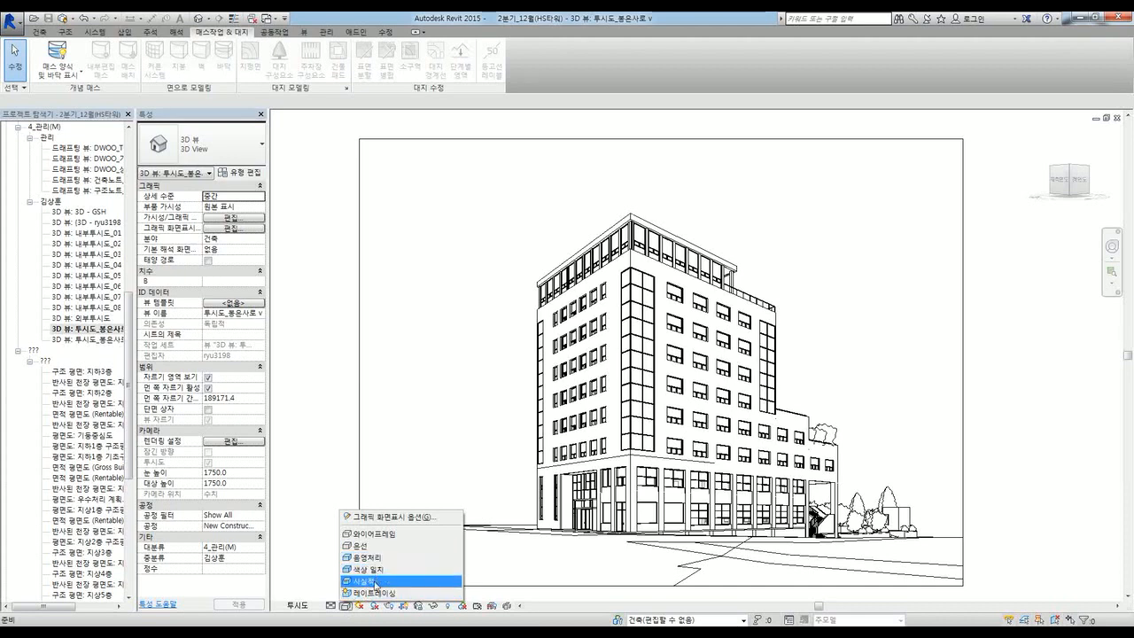
pyautogui.click(374, 581)
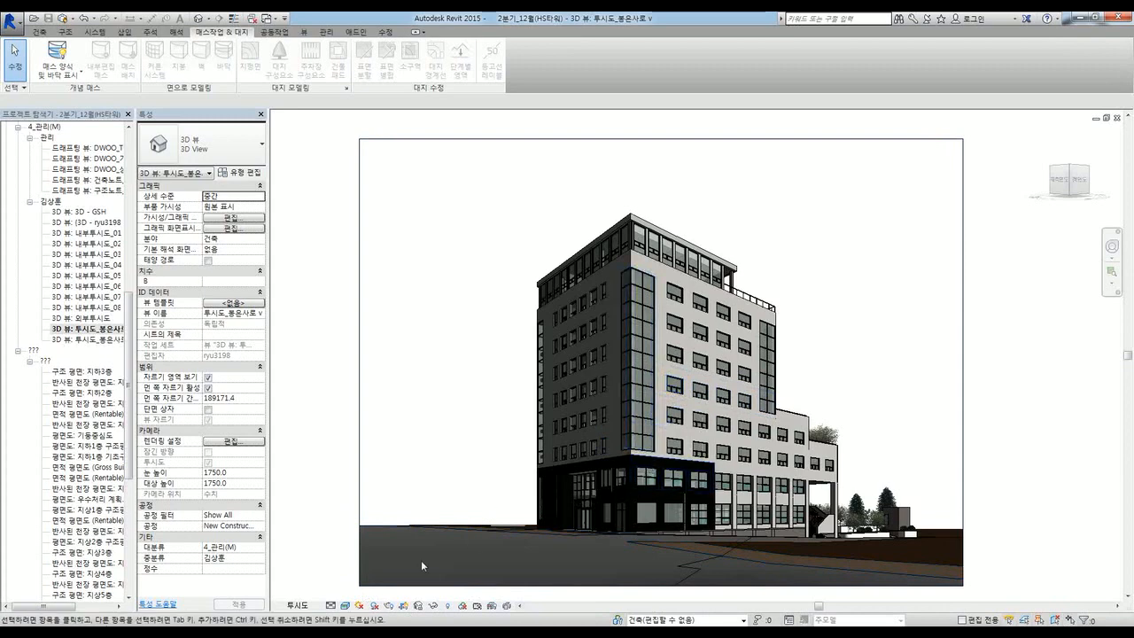
pyautogui.click(344, 605)
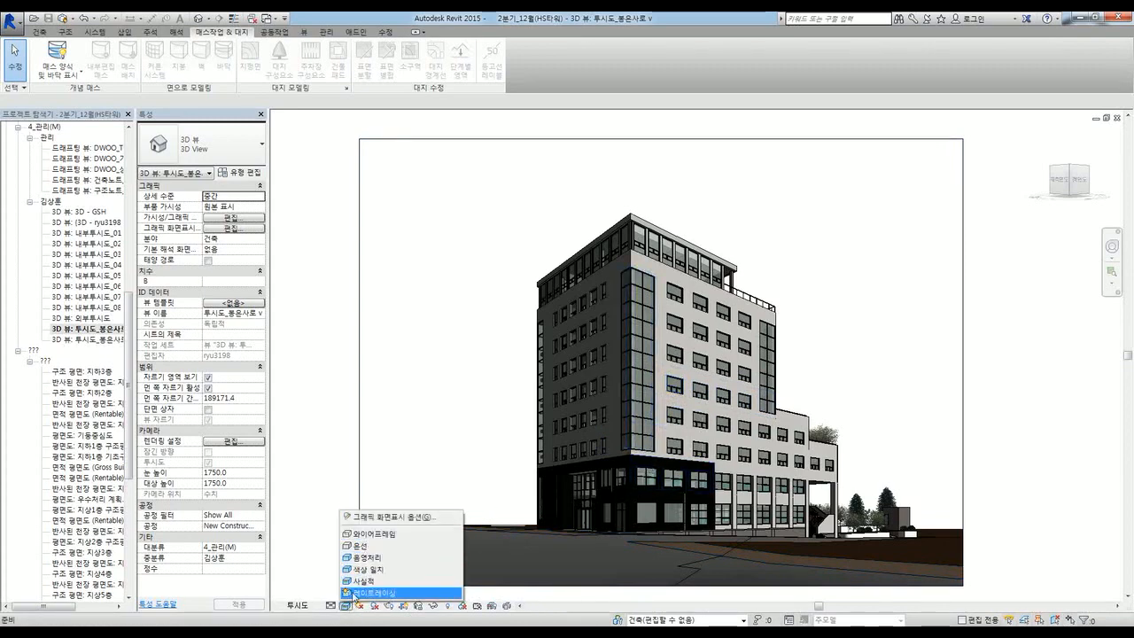
pyautogui.click(367, 520)
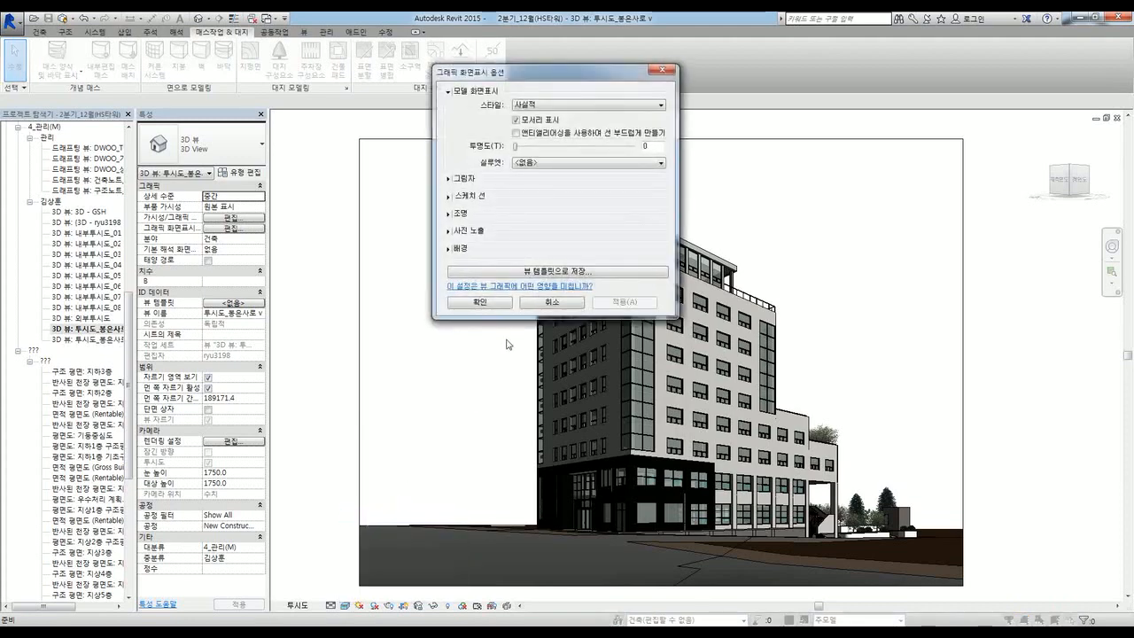
pyautogui.moveTo(558, 74); pyautogui.dragTo(424, 212)
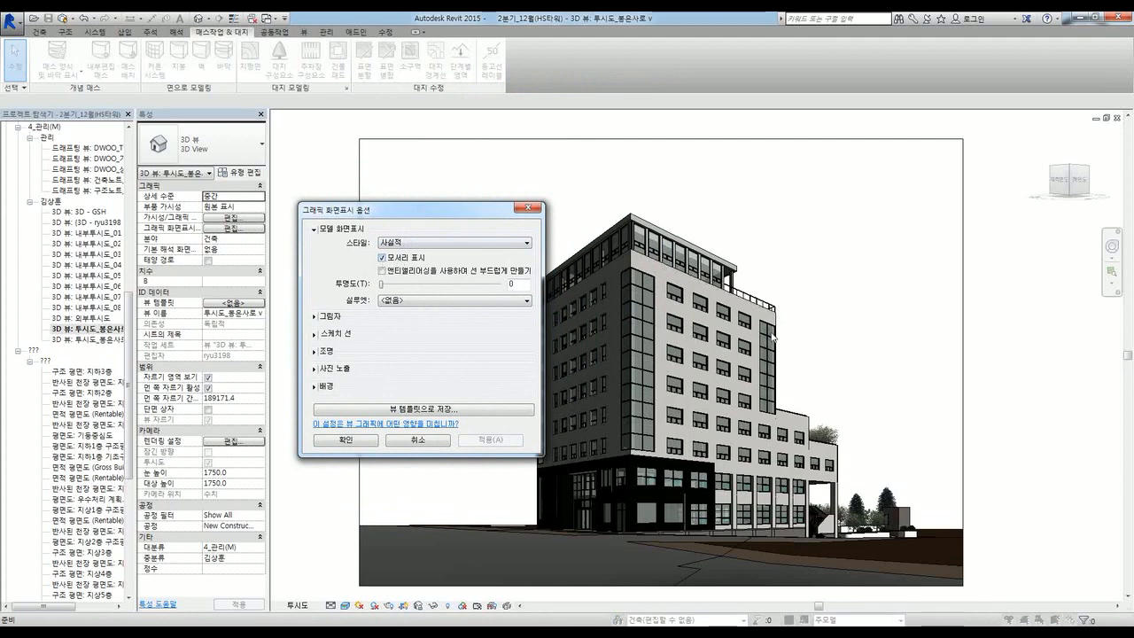
pyautogui.click(382, 257)
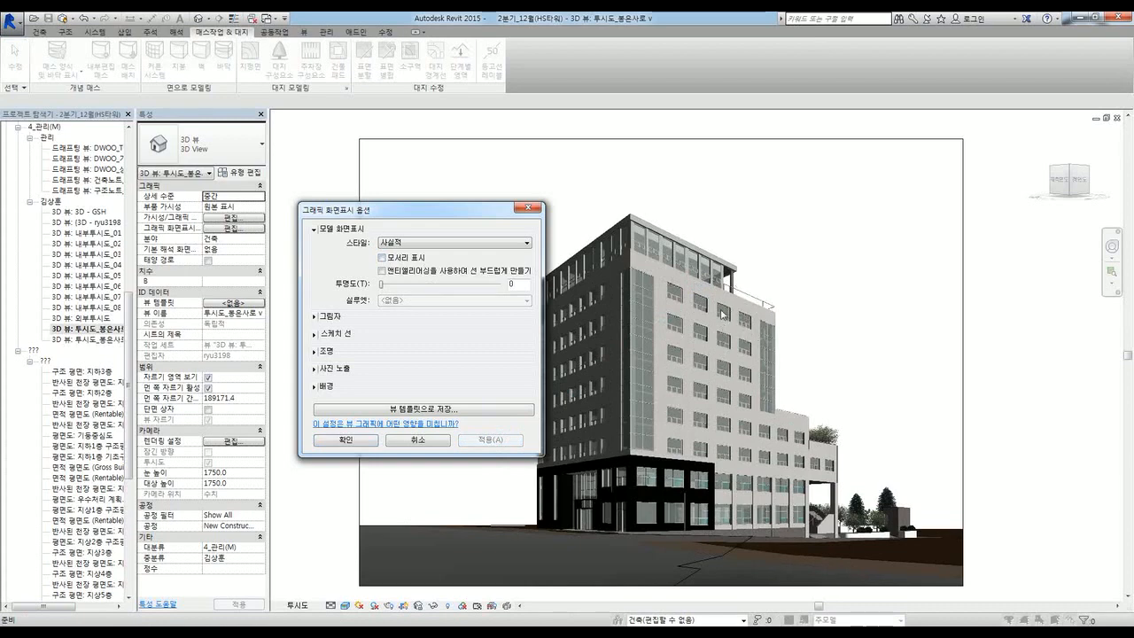
pyautogui.click(381, 258)
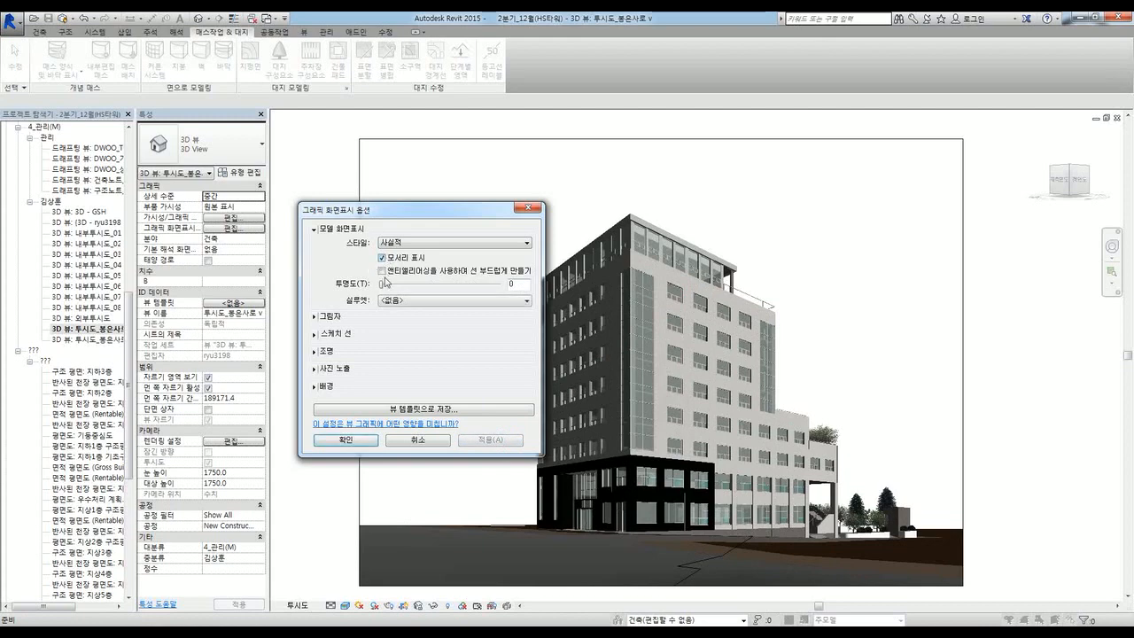
pyautogui.click(451, 286)
pyautogui.moveTo(428, 289); pyautogui.dragTo(376, 291)
pyautogui.click(315, 316)
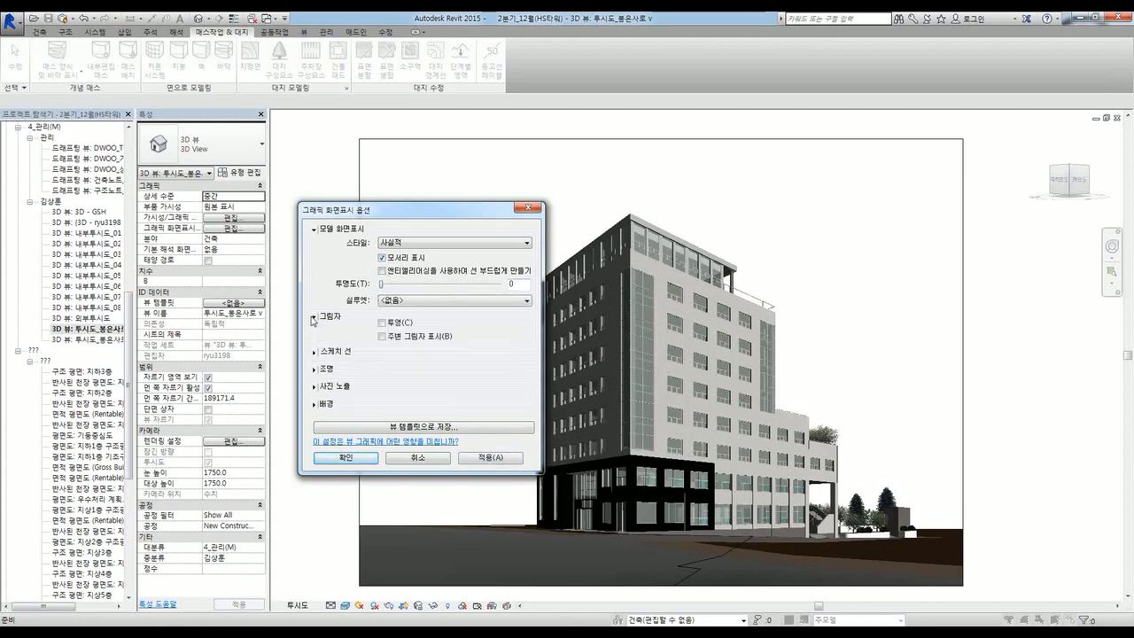
pyautogui.click(313, 352)
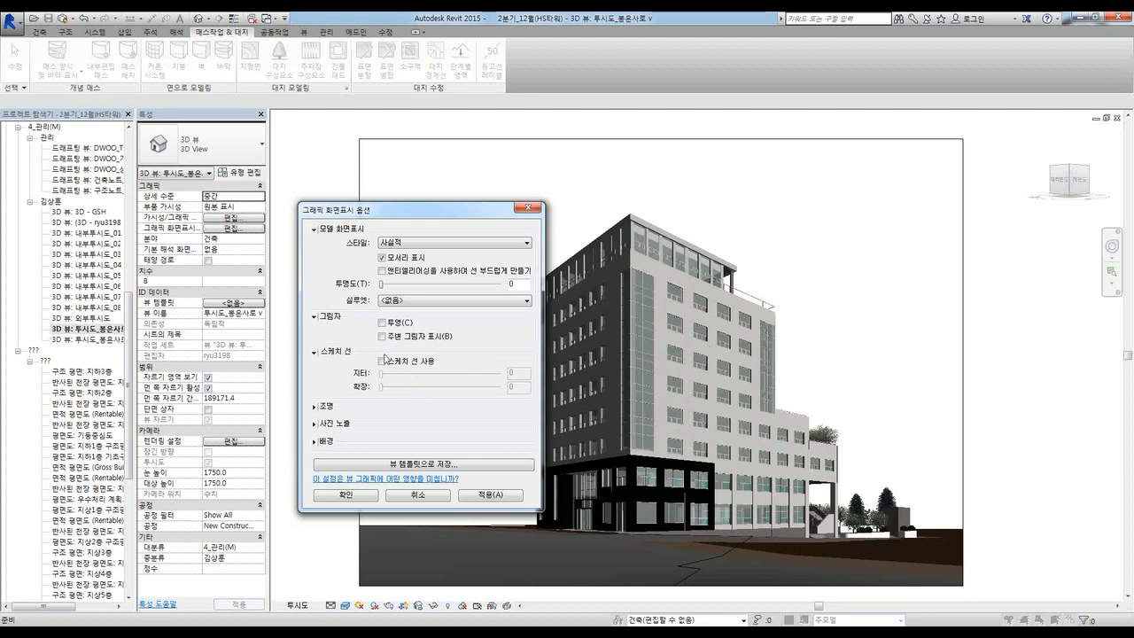
pyautogui.click(318, 409)
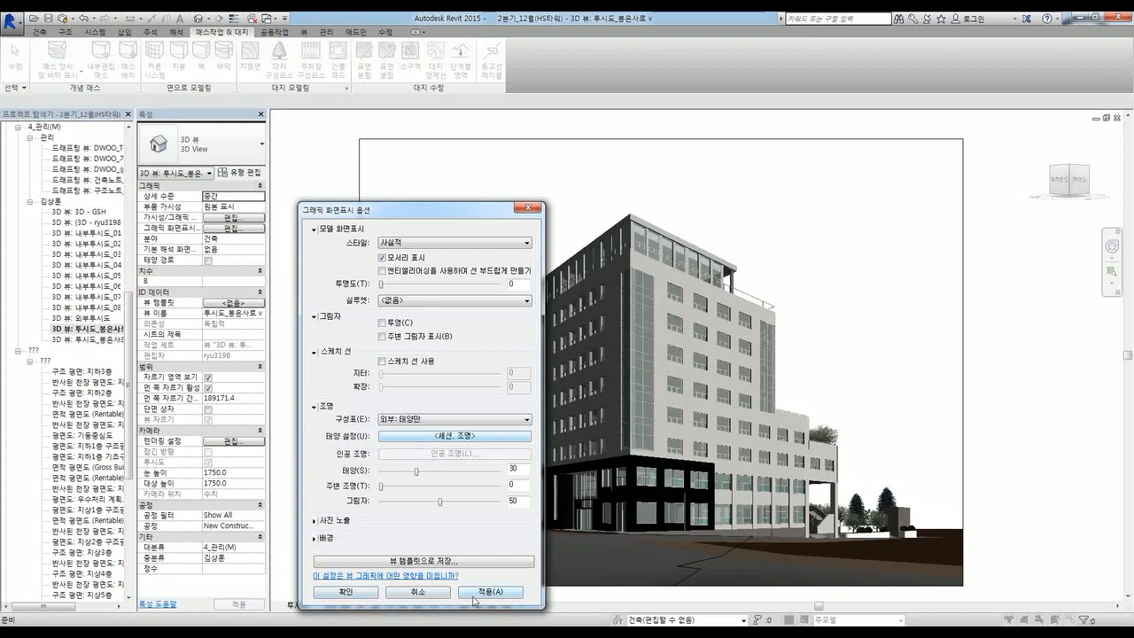
pyautogui.click(398, 593)
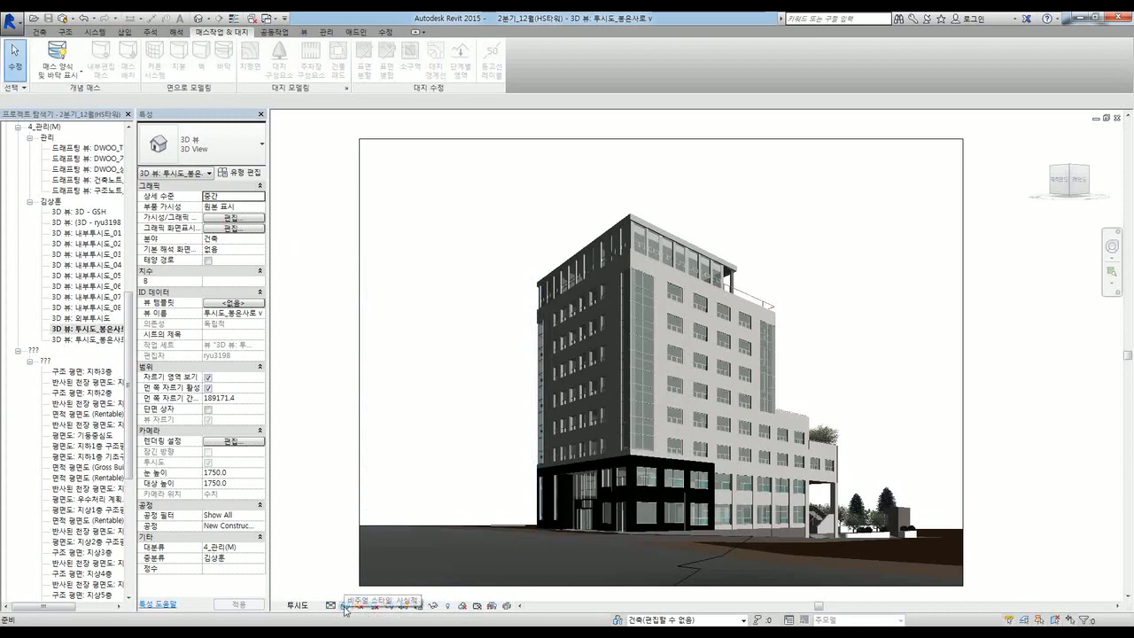
# Step: Check the visual styles, turn the sun path on, and bring up the Manage tab
pyautogui.click(344, 606)
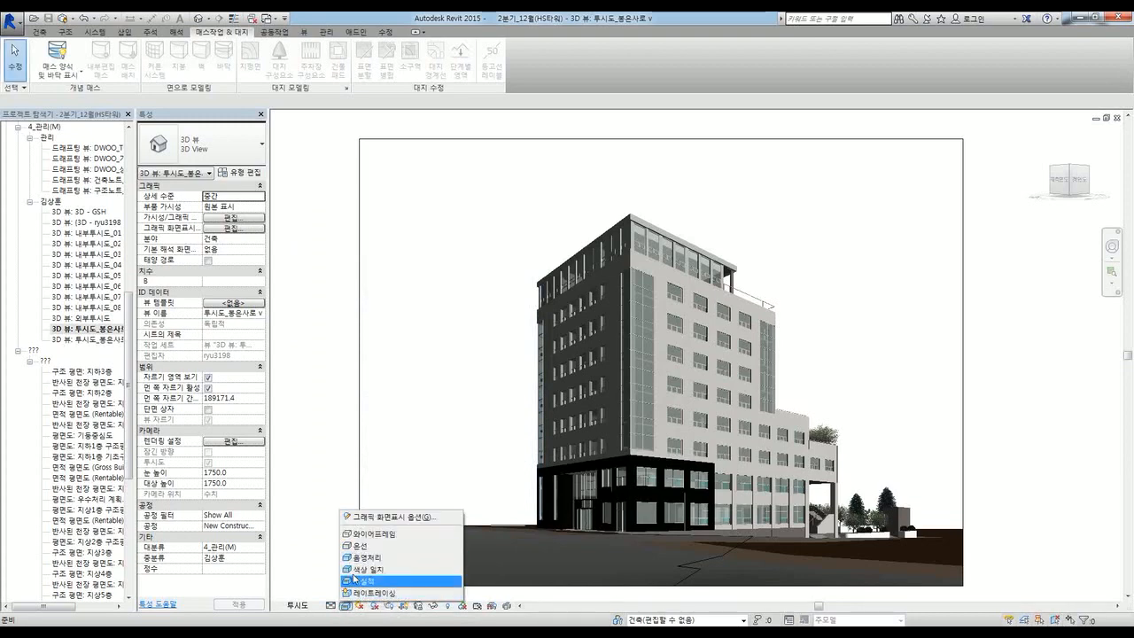
pyautogui.click(346, 606)
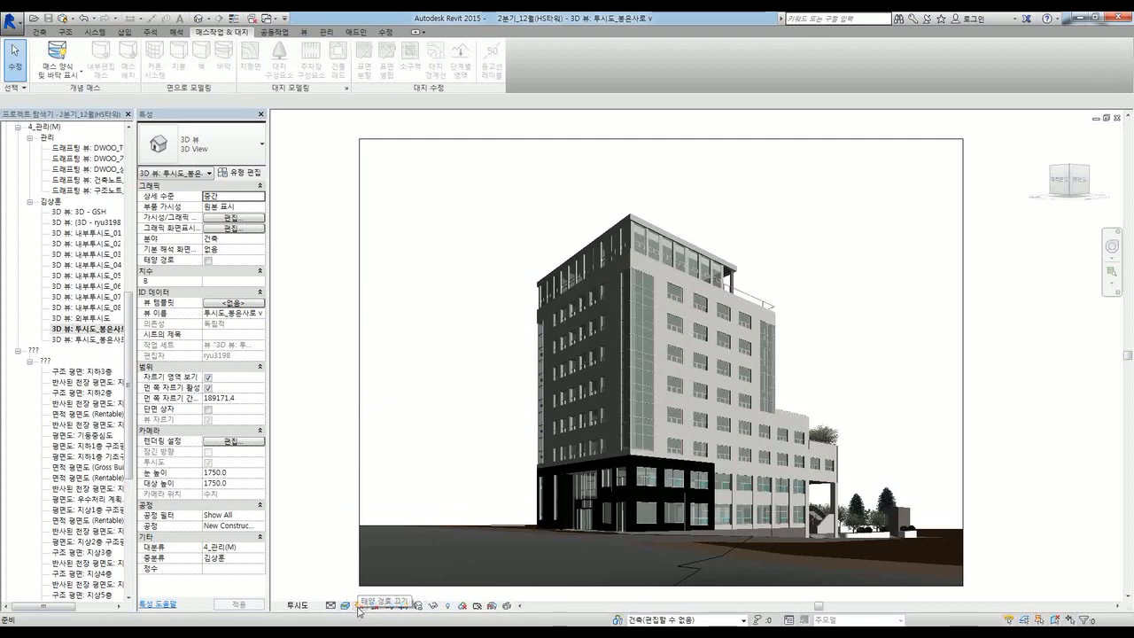
pyautogui.click(358, 606)
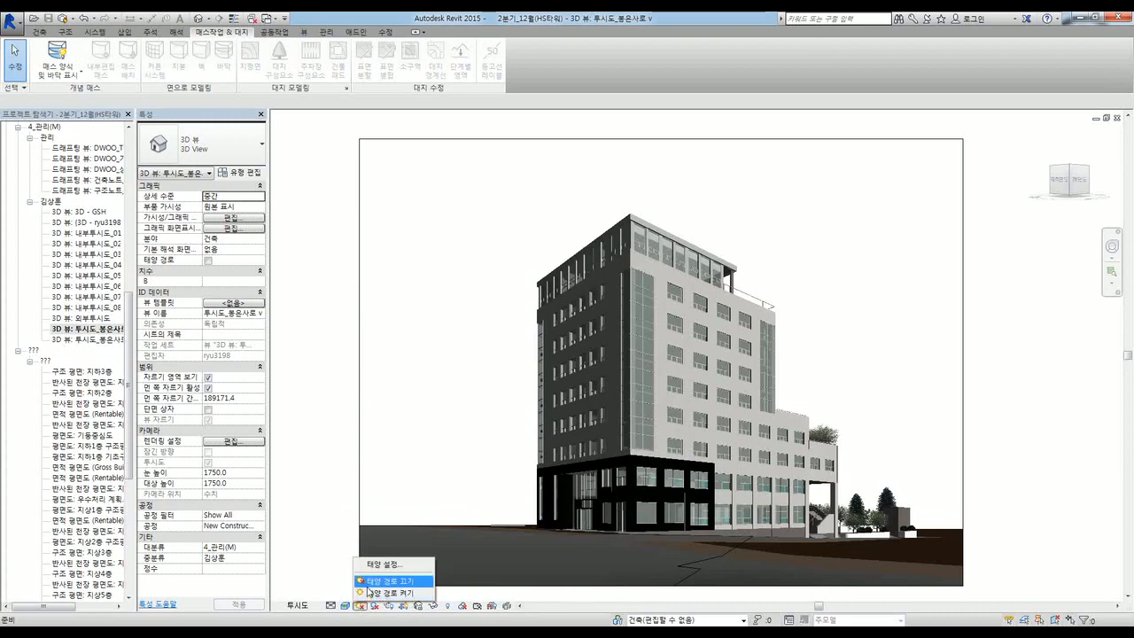
pyautogui.click(367, 592)
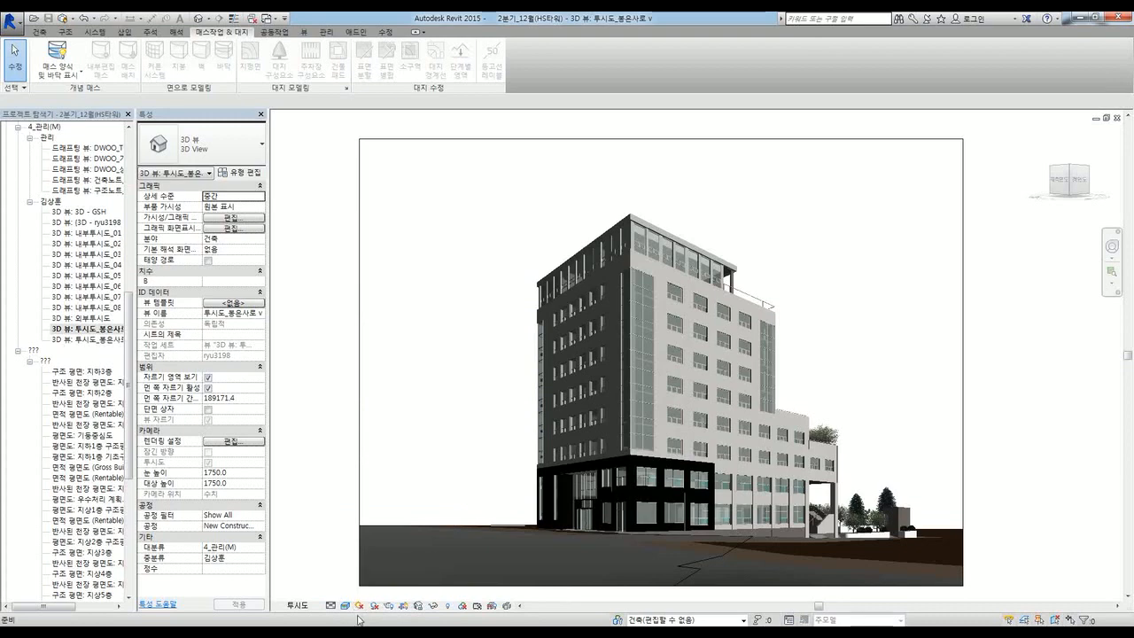
pyautogui.click(358, 606)
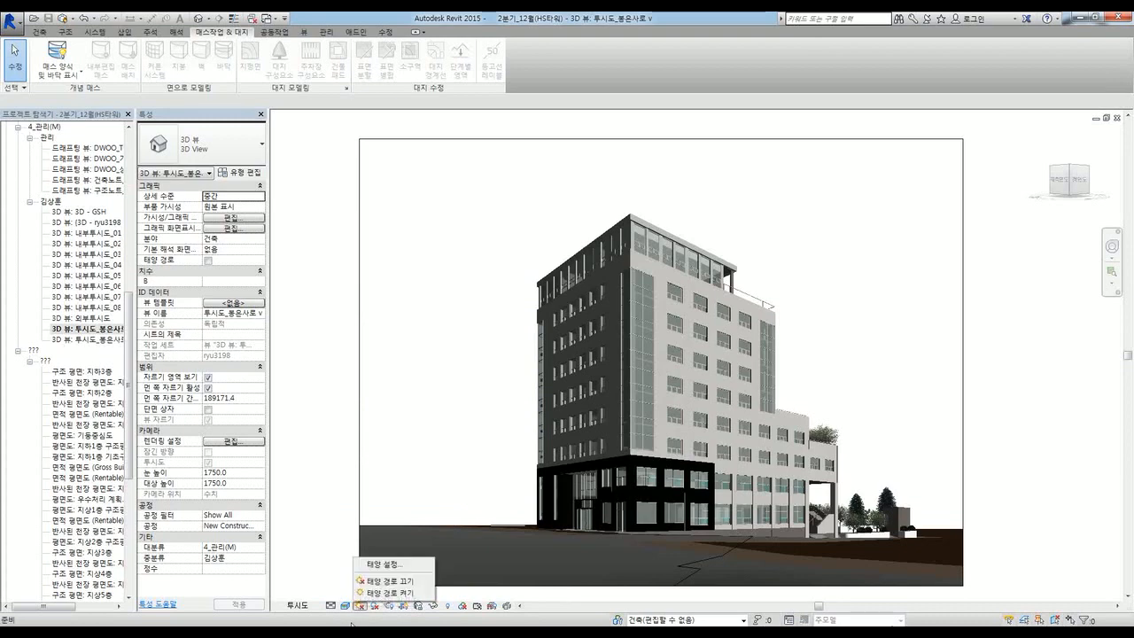
pyautogui.click(325, 36)
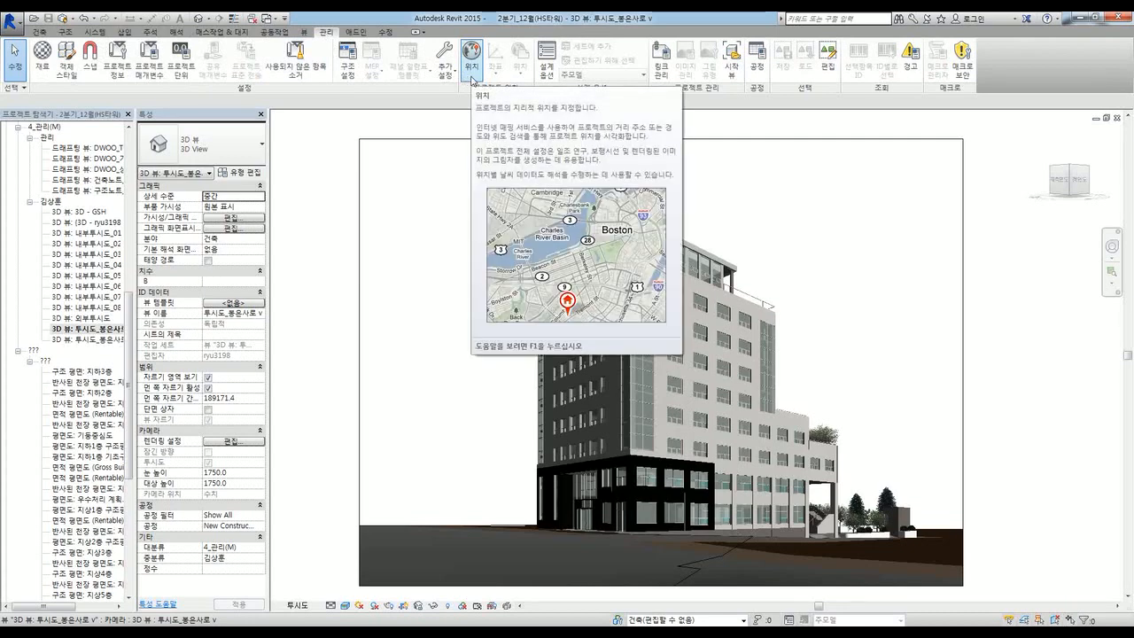
# Step: Toggle shadows on and off in the 투시도_봉은사로 v perspective
pyautogui.click(361, 606)
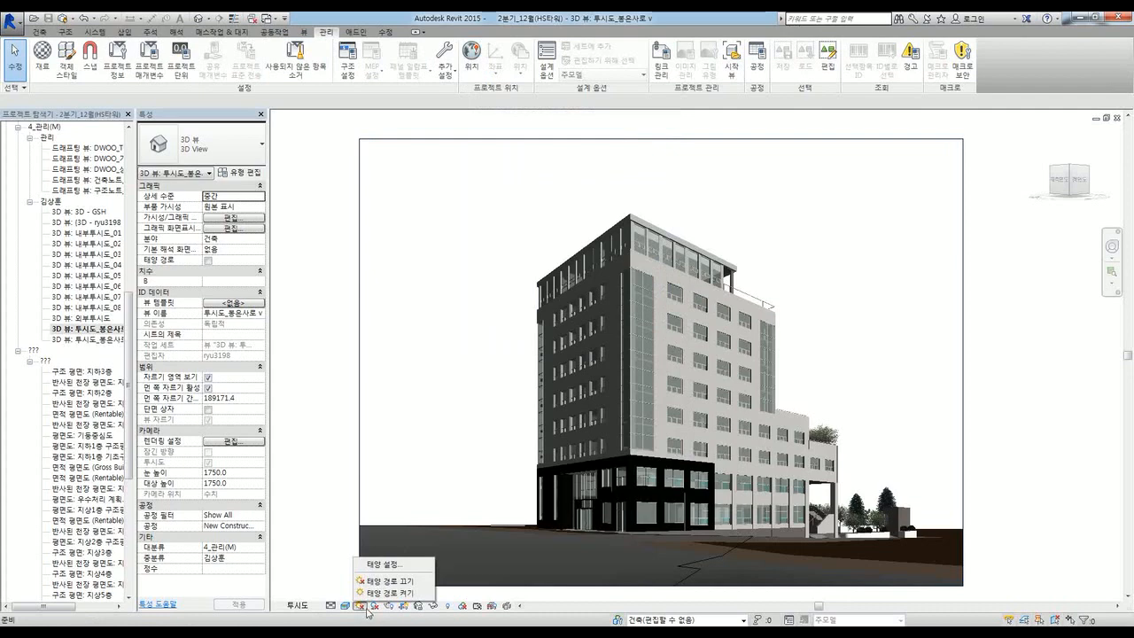
pyautogui.click(372, 618)
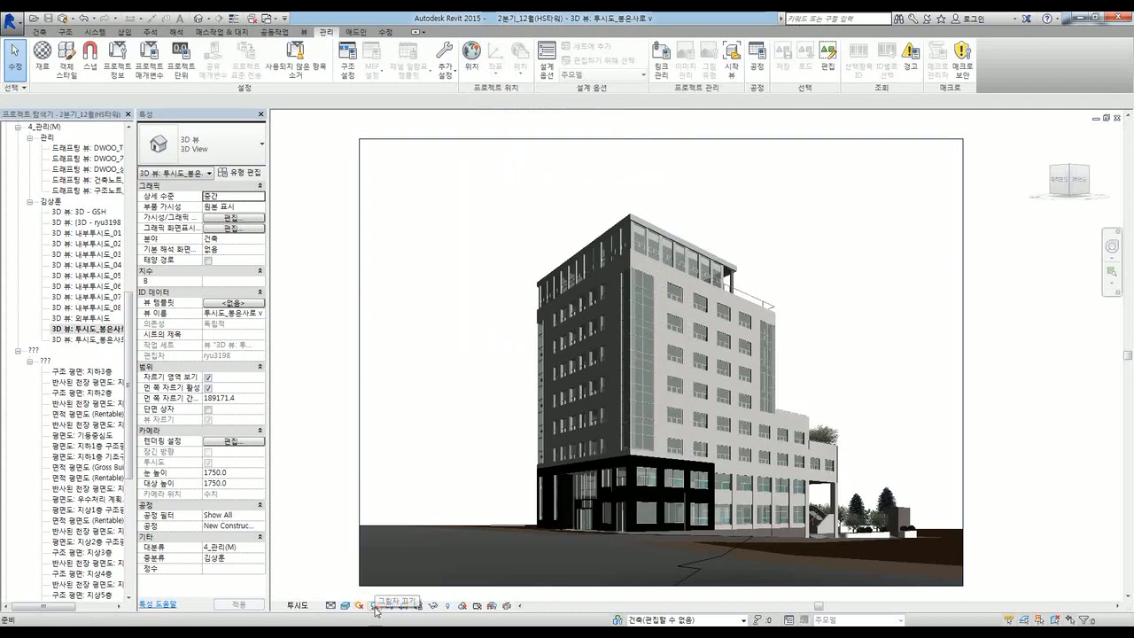
pyautogui.click(373, 606)
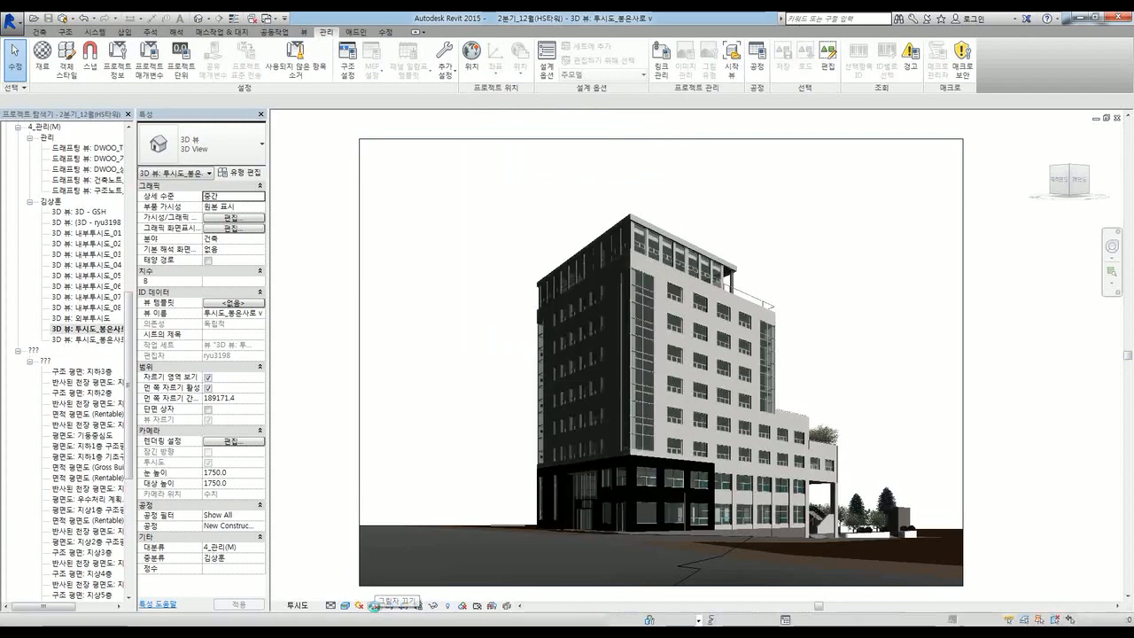
pyautogui.click(376, 608)
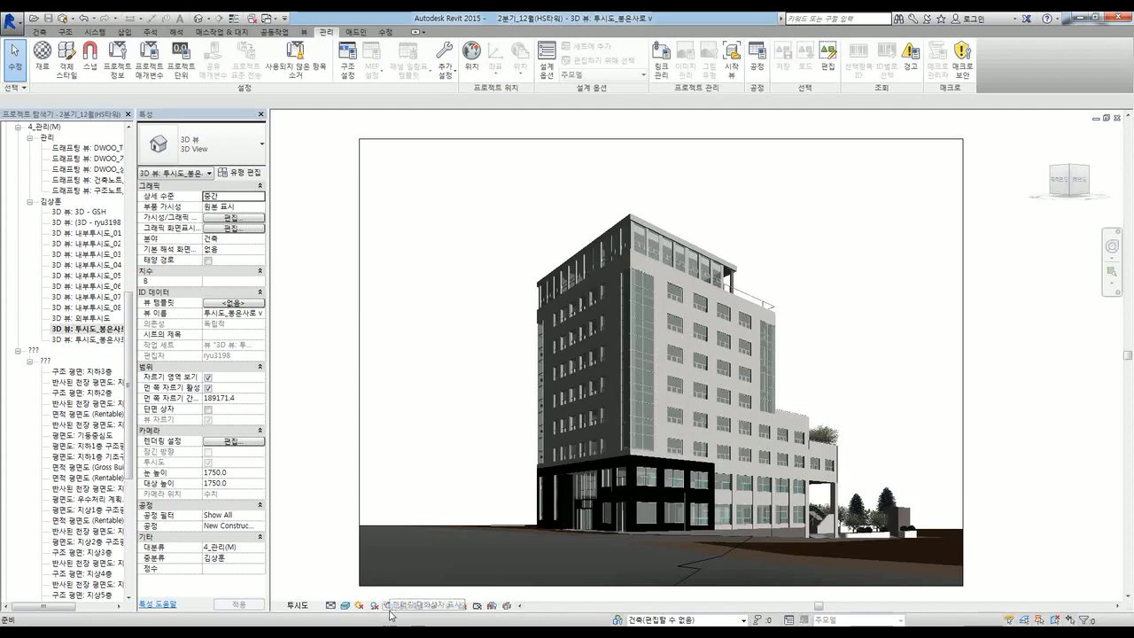
pyautogui.click(389, 609)
# Step: Move and close the Rendering dialog, then show the View tab tools including Cloud rendering
pyautogui.moveTo(125, 23); pyautogui.dragTo(433, 140)
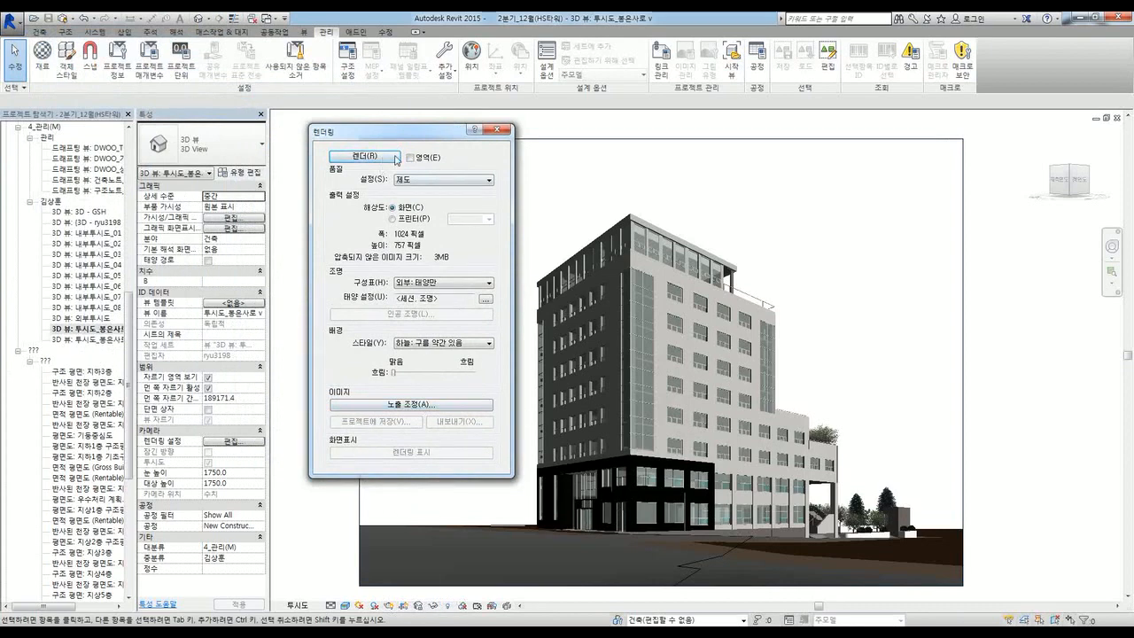
pyautogui.click(504, 133)
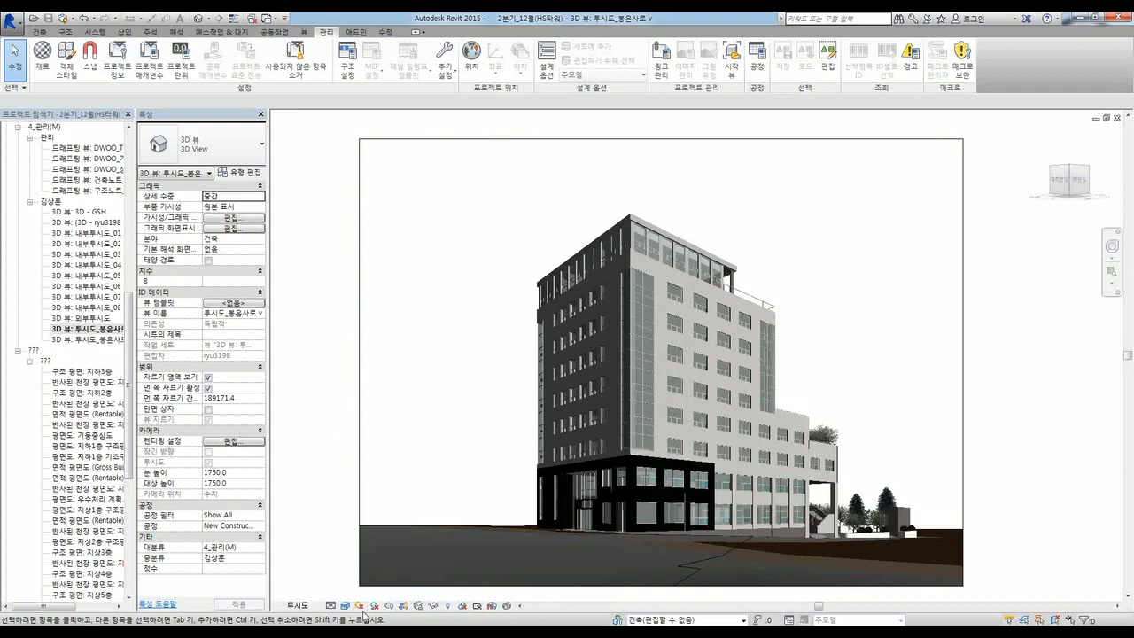
pyautogui.click(306, 32)
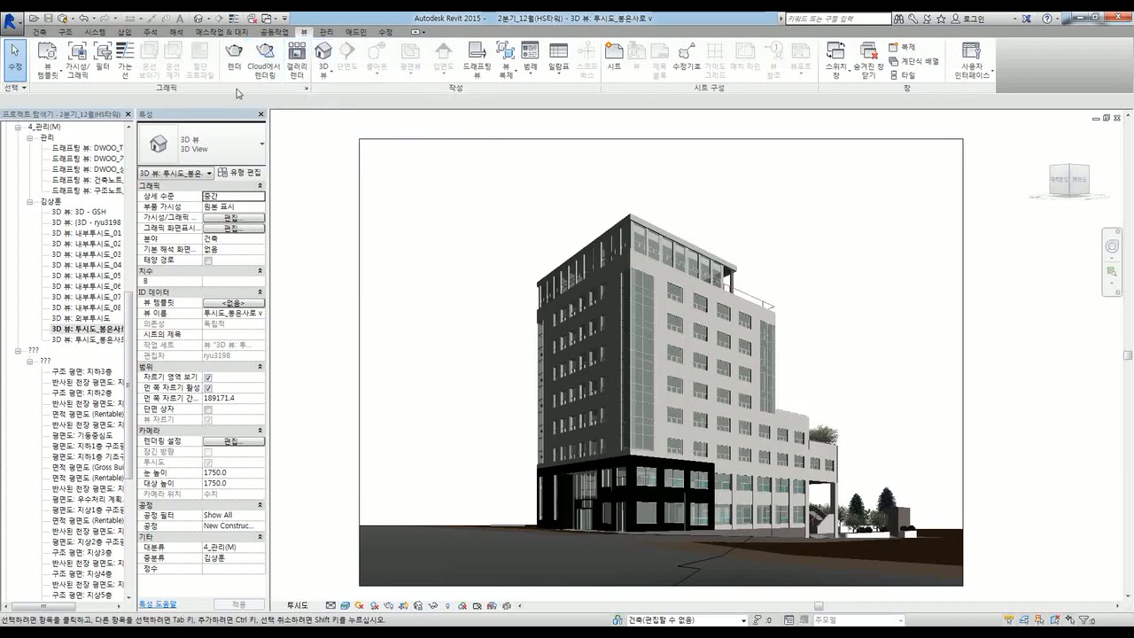
# Step: Open the 투시도 drafting view of rendering comparisons and tile all open views (WT)
pyautogui.click(29, 362)
pyautogui.click(86, 275)
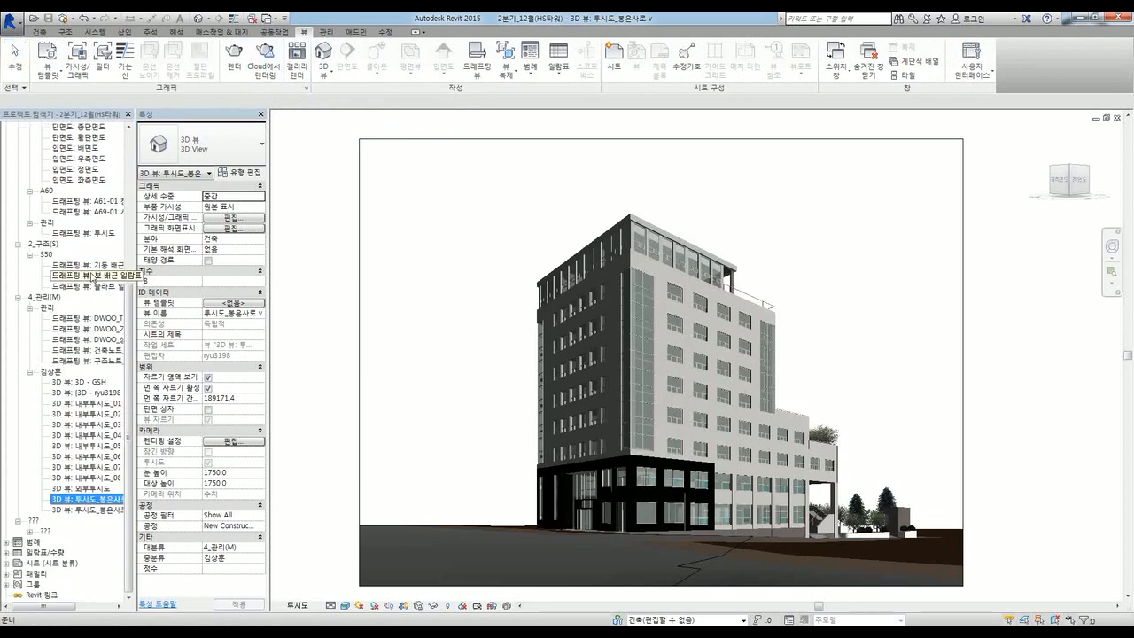
pyautogui.doubleClick(93, 233)
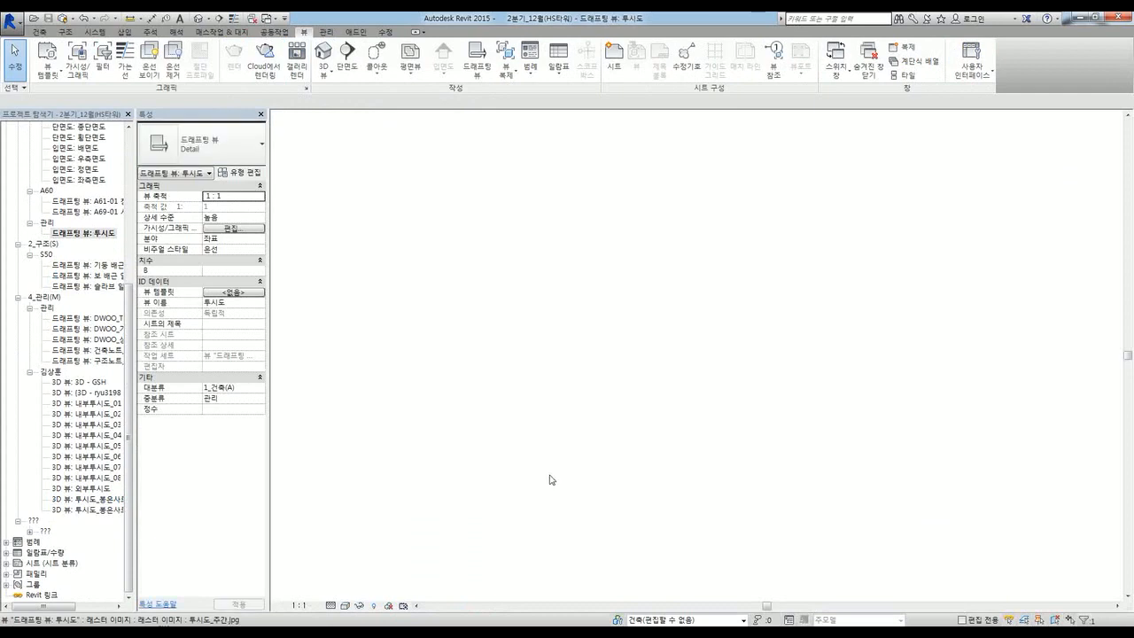
pyautogui.moveTo(323, 326)
pyautogui.mouseDown(button='middle')
pyautogui.moveTo(319, 335)
pyautogui.moveTo(322, 324)
pyautogui.mouseUp(button='middle')
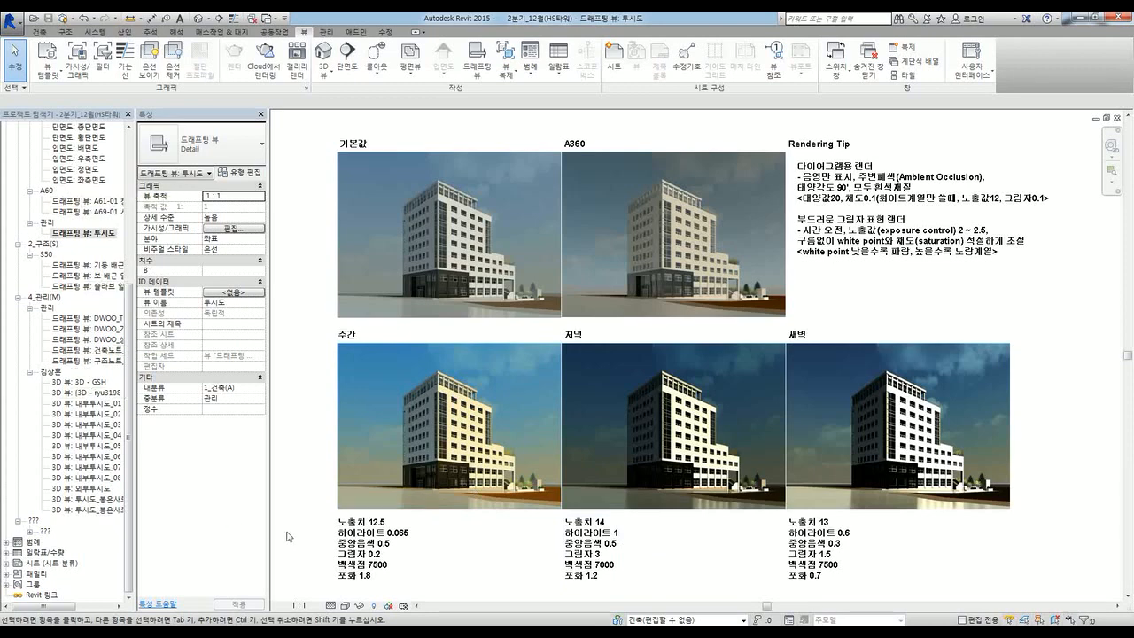
pyautogui.press('w')
pyautogui.press('t')
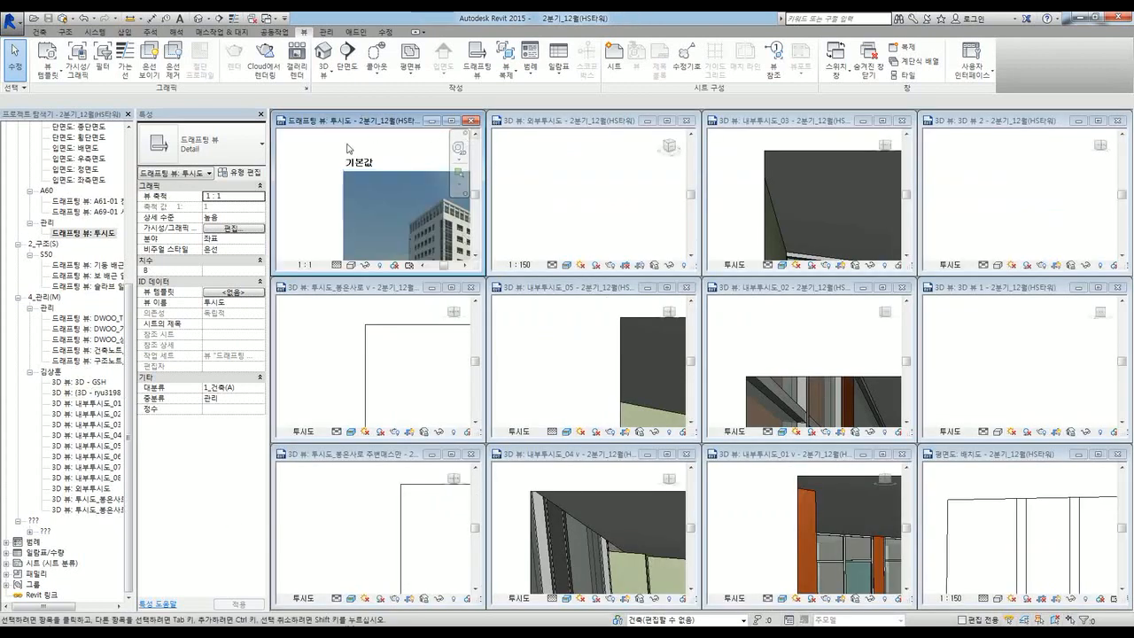
# Step: Re-tile the views, then maximize the 투시도 rendering comparison sheet
pyautogui.doubleClick(333, 121)
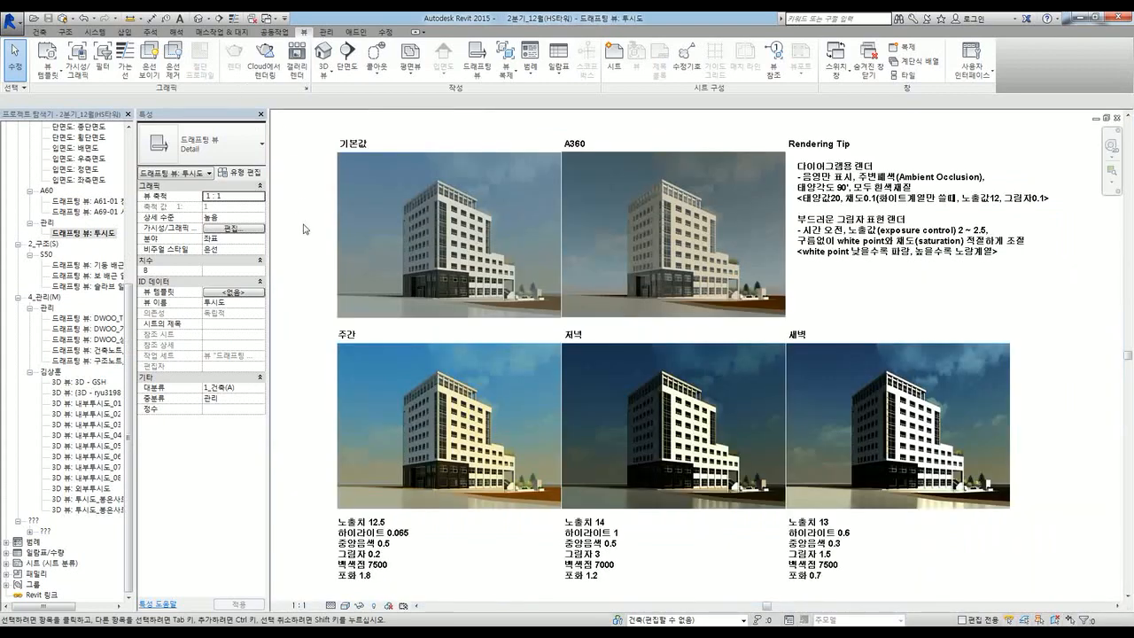
pyautogui.press('w')
pyautogui.press('t')
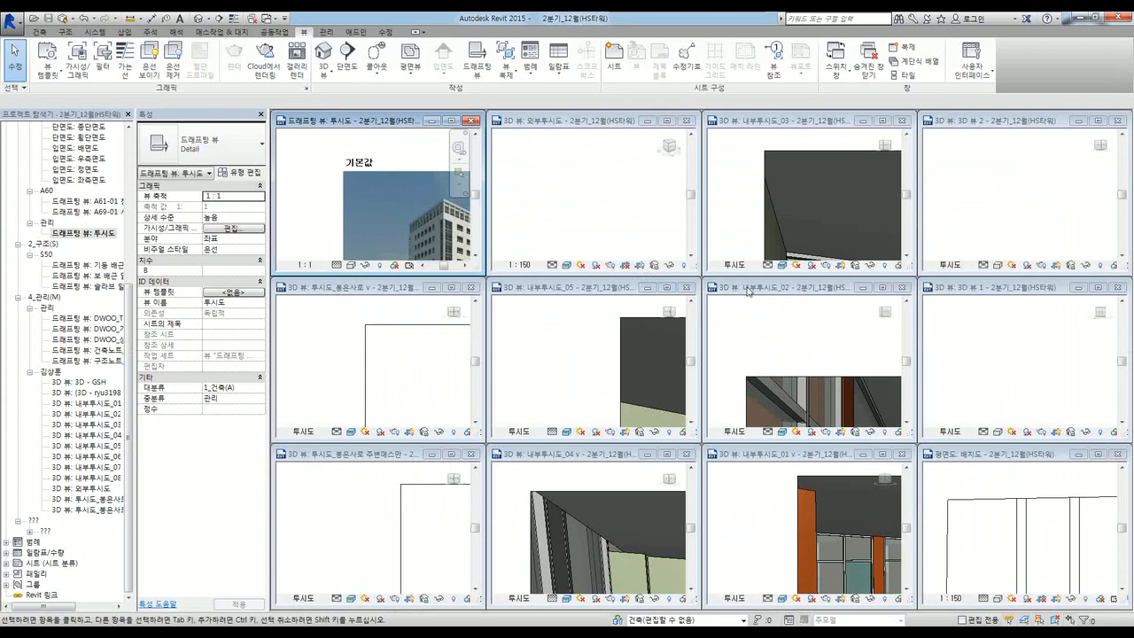
pyautogui.doubleClick(337, 121)
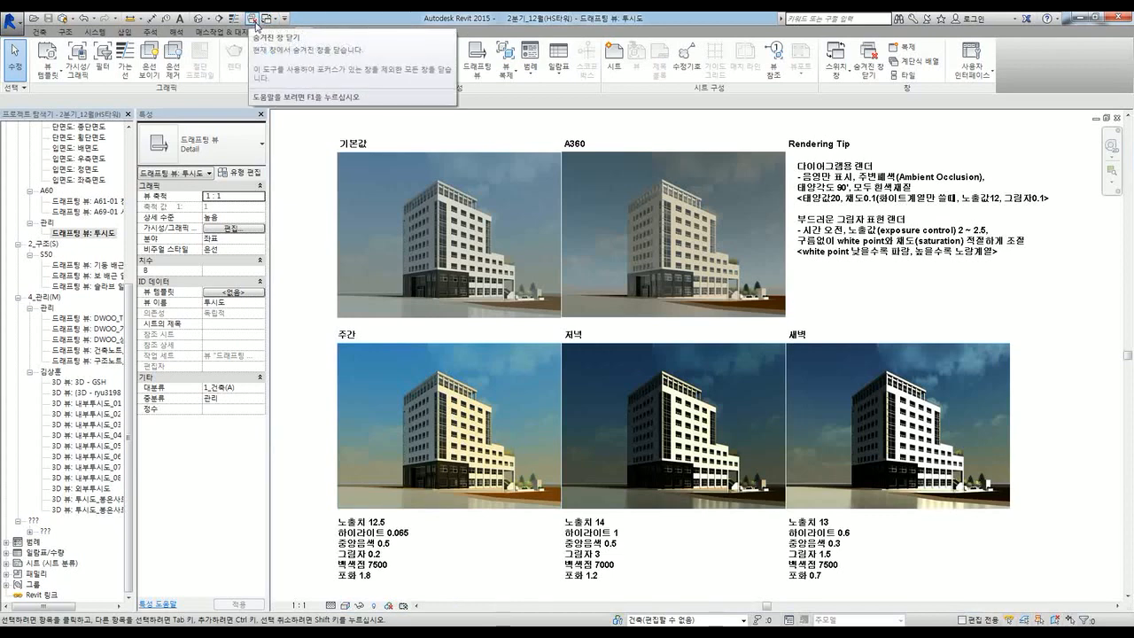
# Step: Close all hidden view windows and reopen the 투시도_봉은사로 v 3D perspective
pyautogui.click(255, 20)
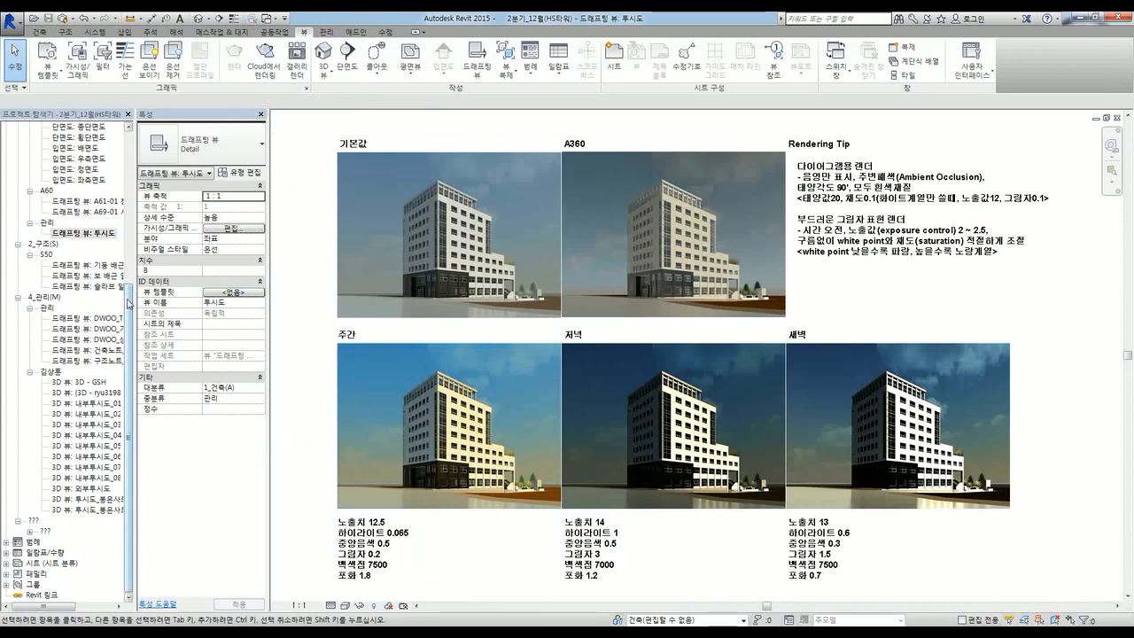
pyautogui.moveTo(128, 299); pyautogui.dragTo(128, 297)
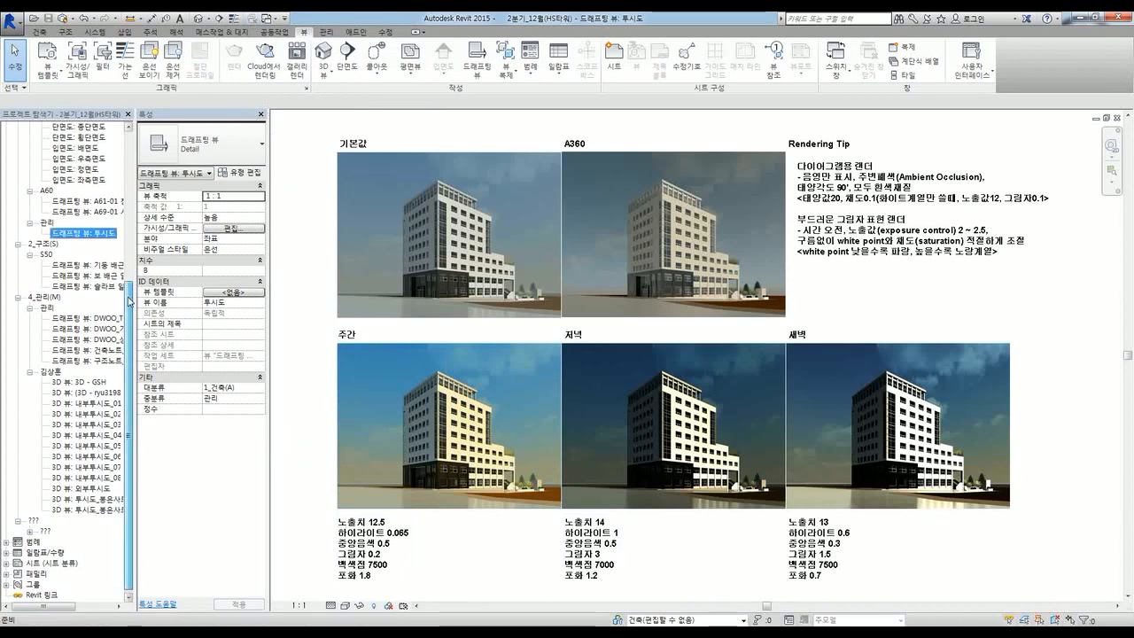
pyautogui.doubleClick(88, 499)
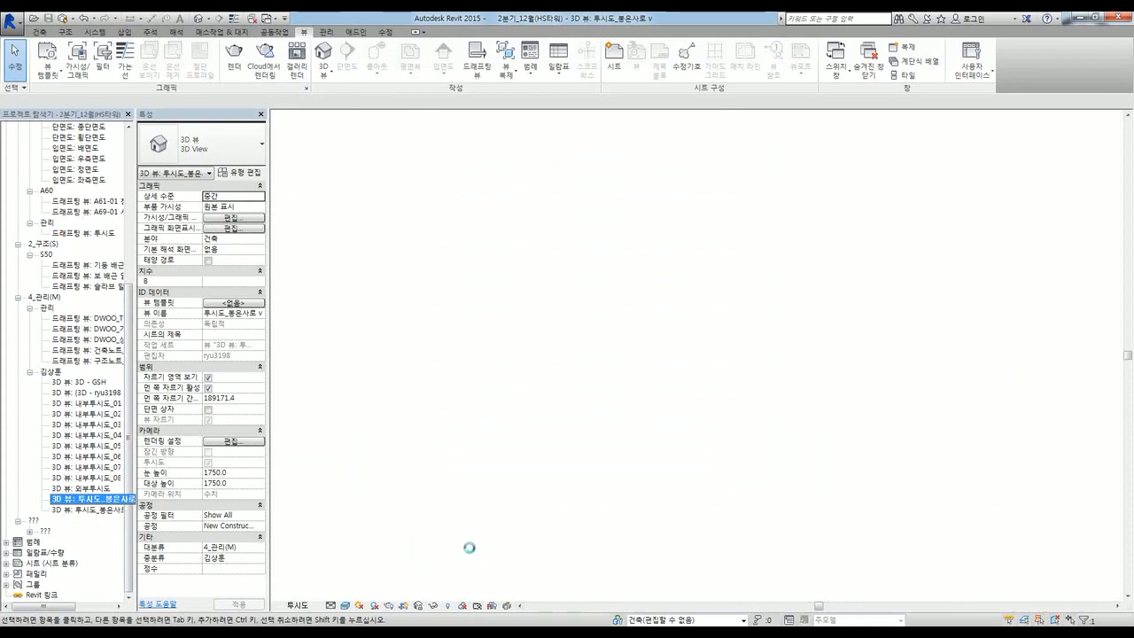
# Step: Tile the 3D perspective beside the comparison sheet and zoom the 3D view out
pyautogui.press('w')
pyautogui.press('t')
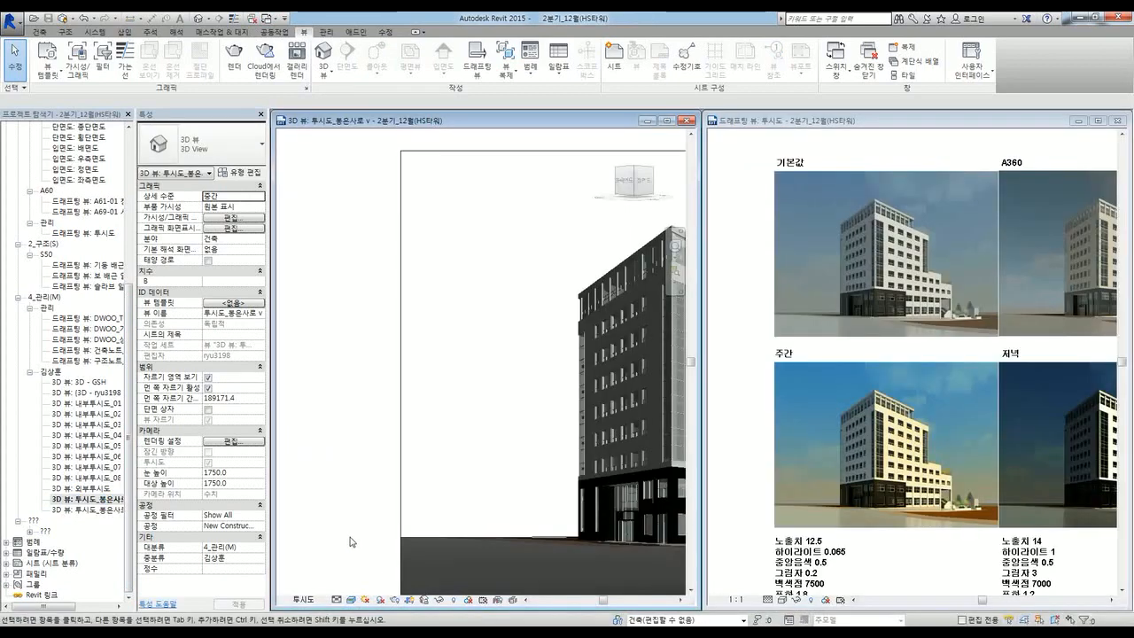
pyautogui.scroll(-2, 343, 438)
pyautogui.scroll(-2, 445, 486)
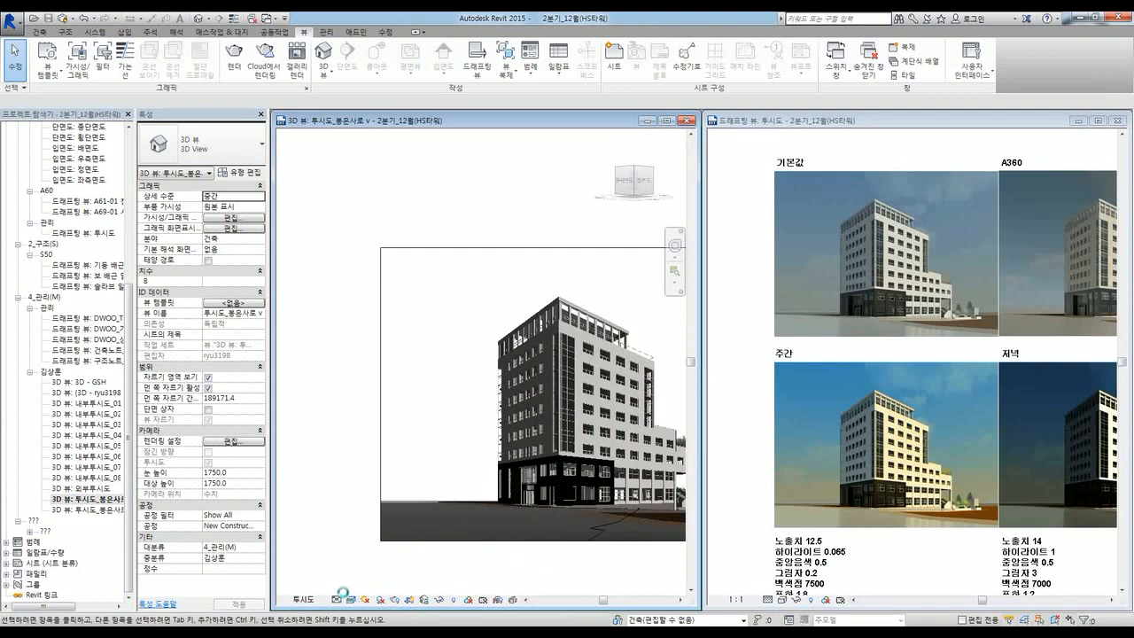
pyautogui.scroll(-2, 351, 601)
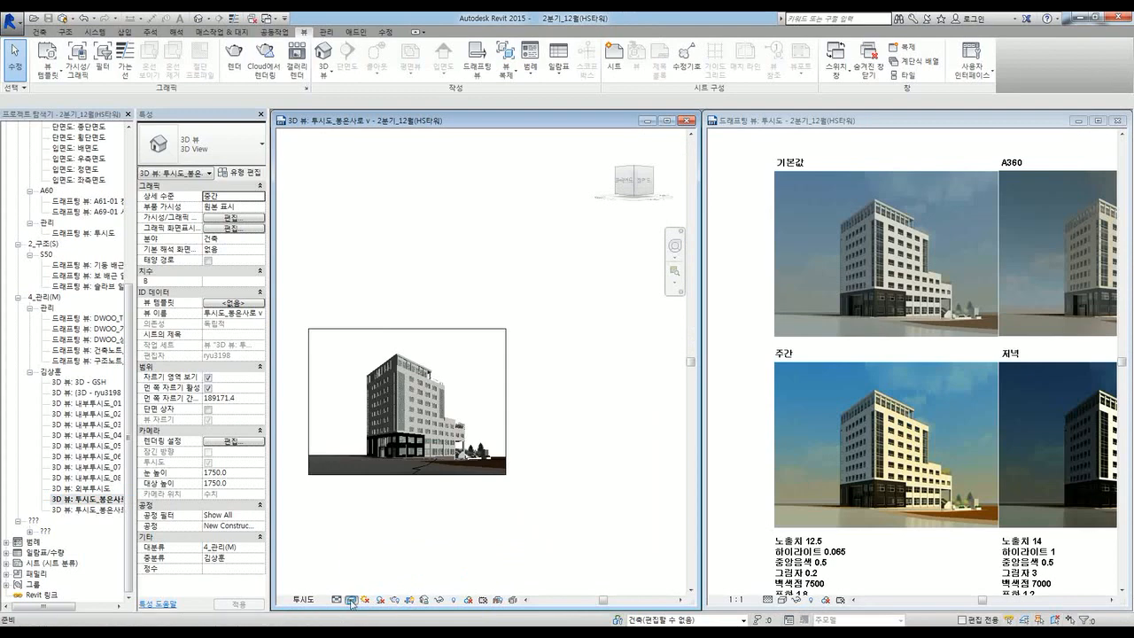
# Step: Switch the 3D perspective to the Hidden Line visual style and make it active
pyautogui.click(352, 600)
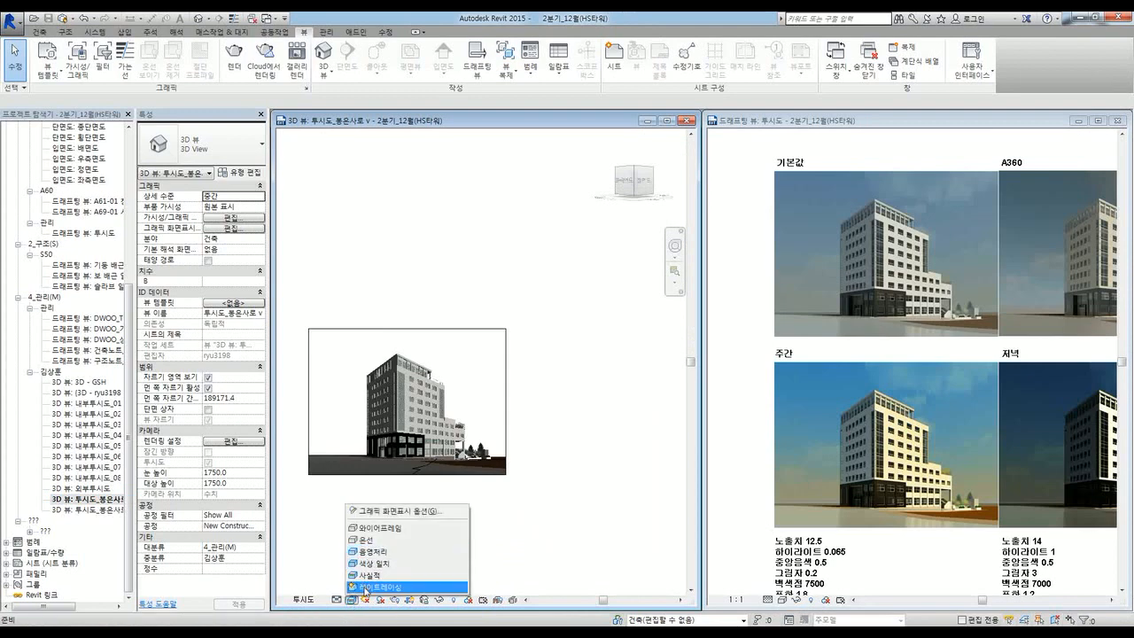
pyautogui.click(365, 540)
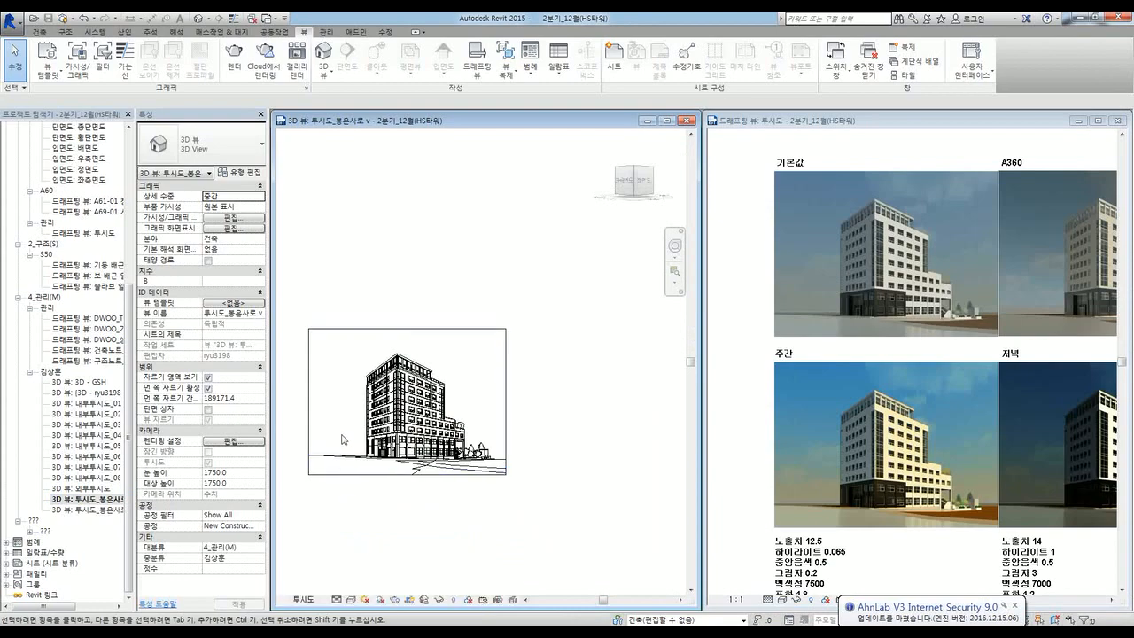
pyautogui.scroll(4, 344, 439)
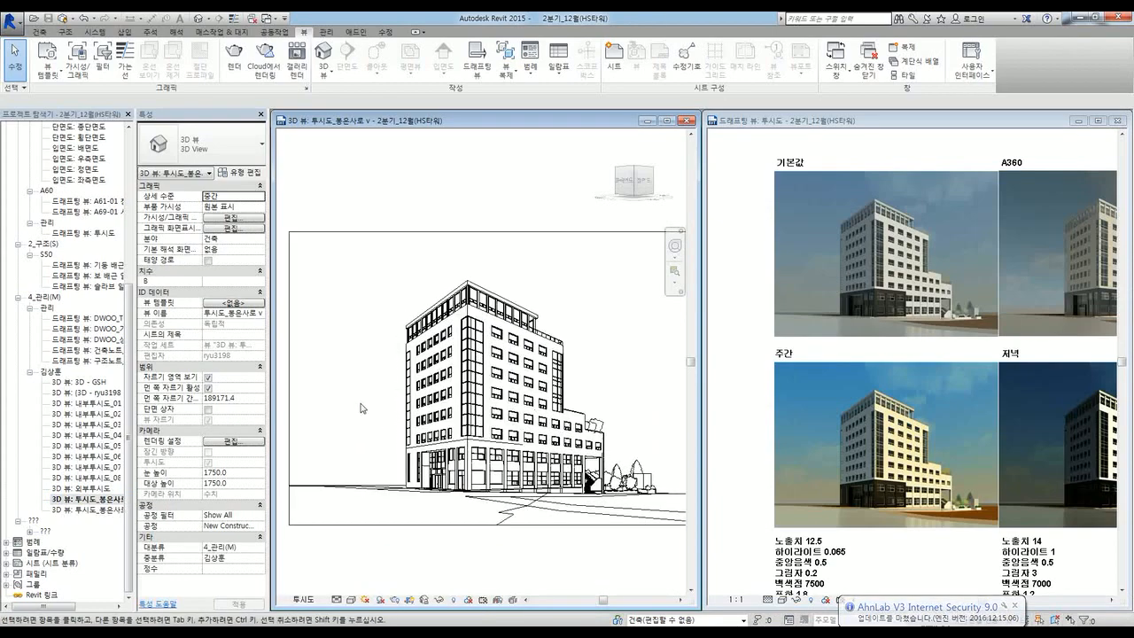
pyautogui.scroll(-4, 740, 550)
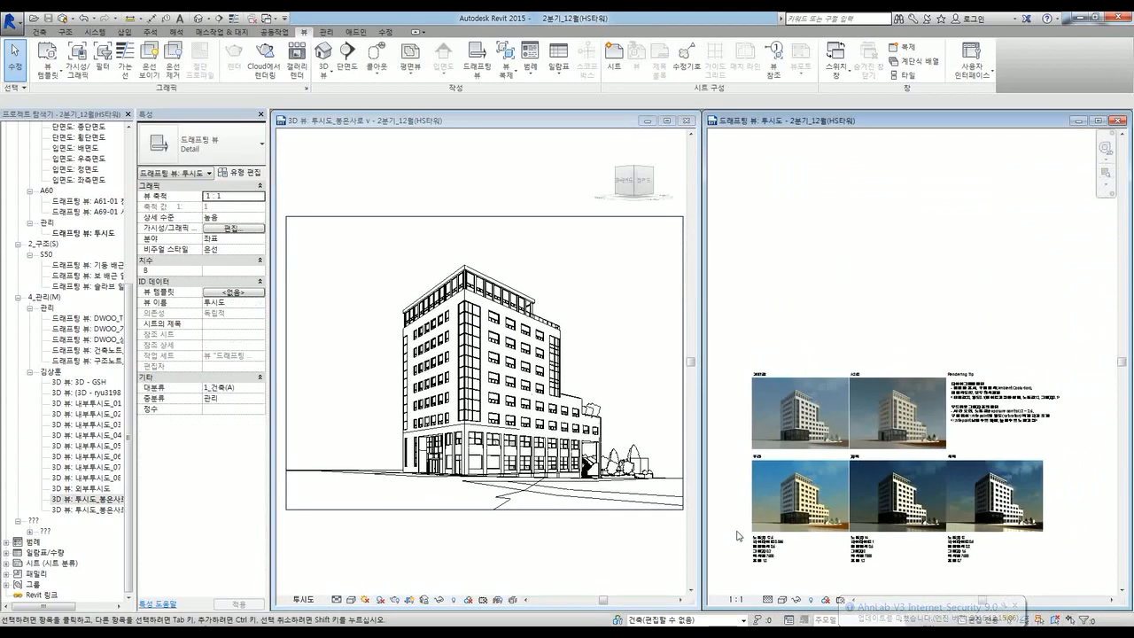
pyautogui.scroll(3, 740, 556)
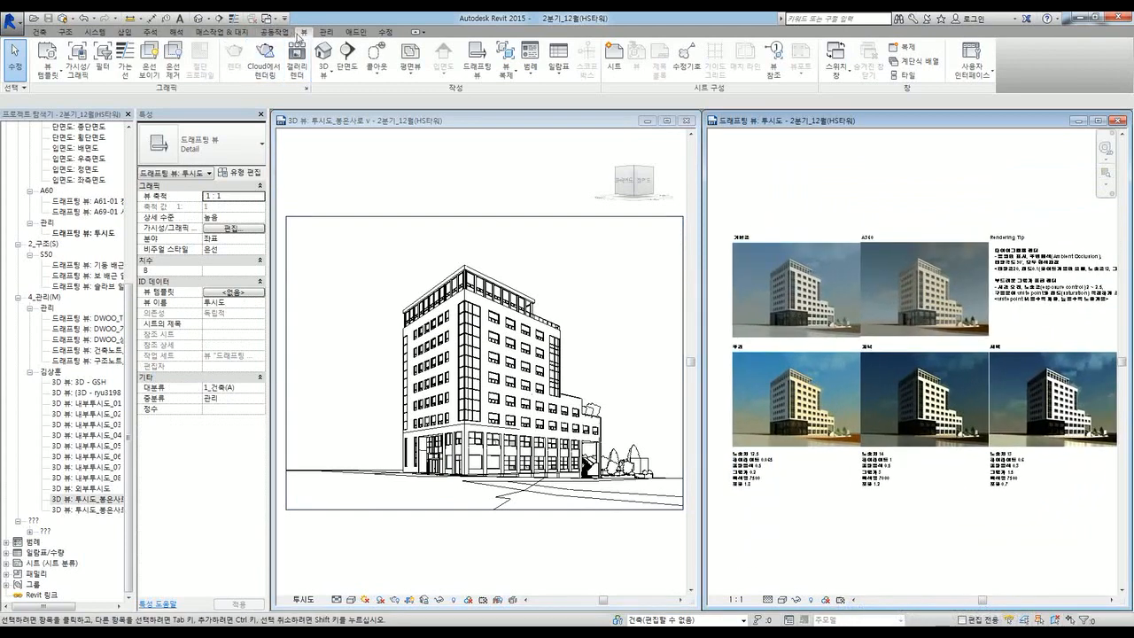
pyautogui.click(349, 167)
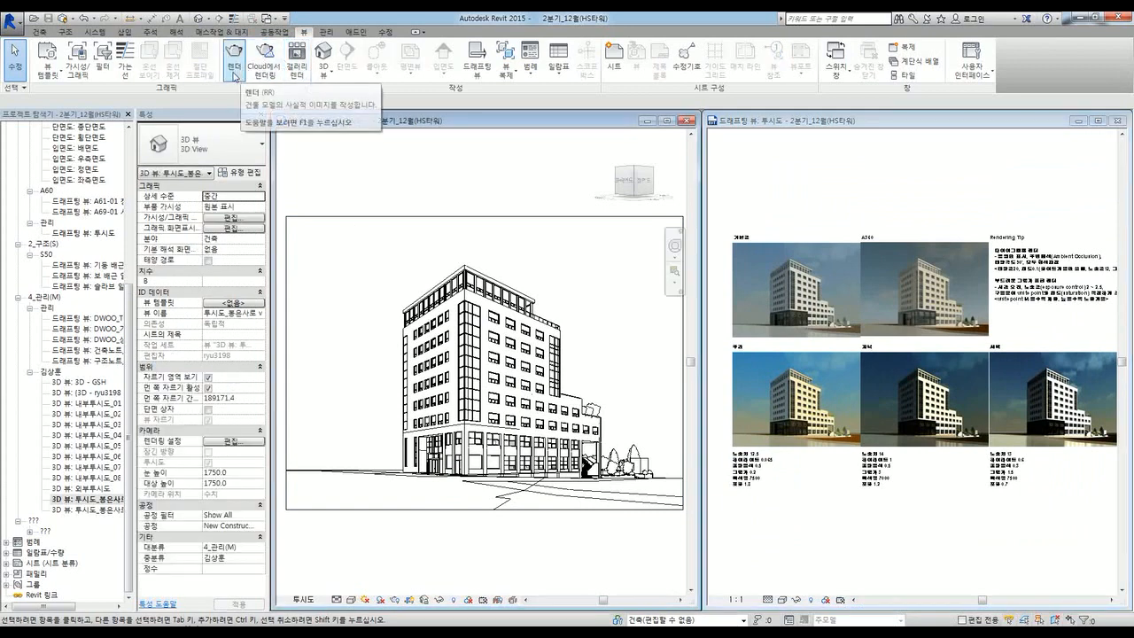
# Step: Open Rendering settings for 투시도_봉은사로 v, positioned clear of the reference images
pyautogui.click(241, 71)
pyautogui.click(497, 130)
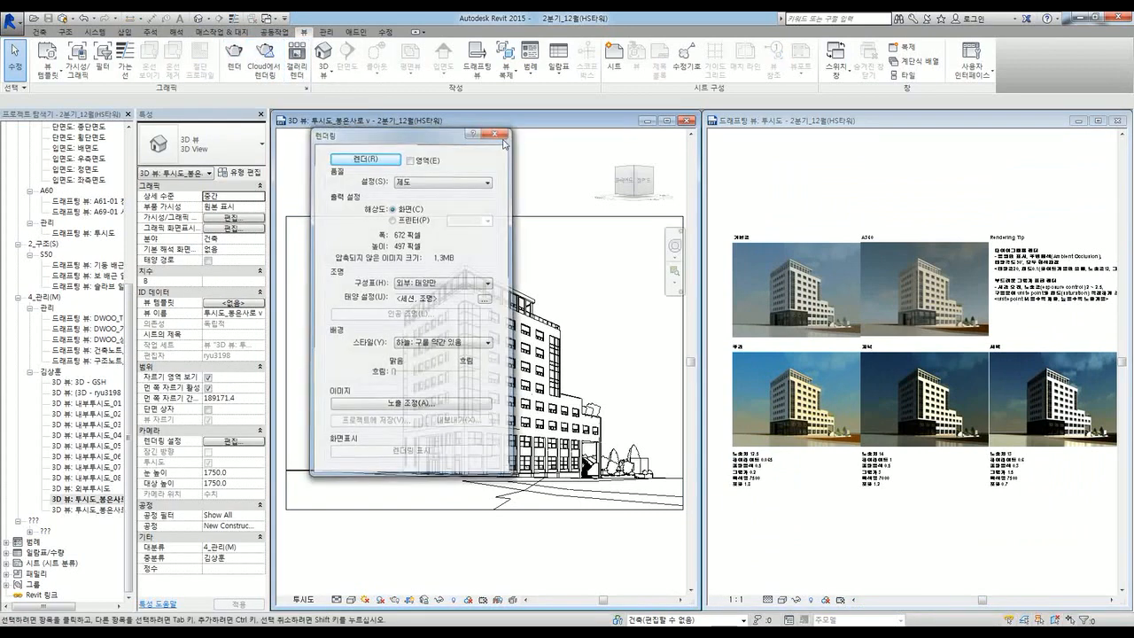
pyautogui.click(382, 600)
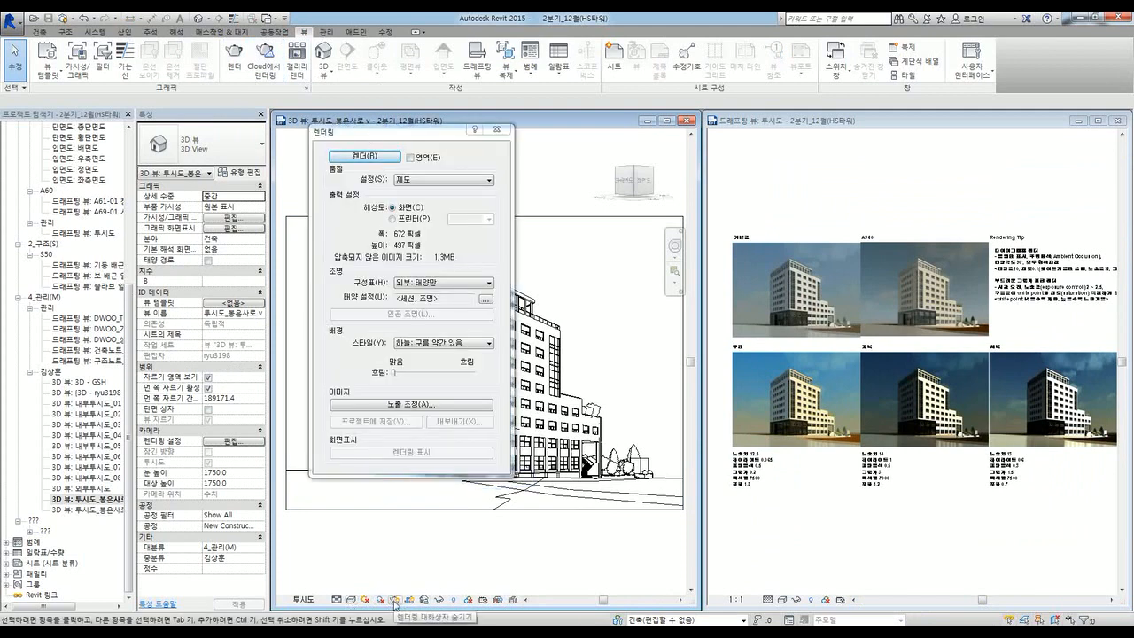
pyautogui.moveTo(409, 137); pyautogui.dragTo(859, 187)
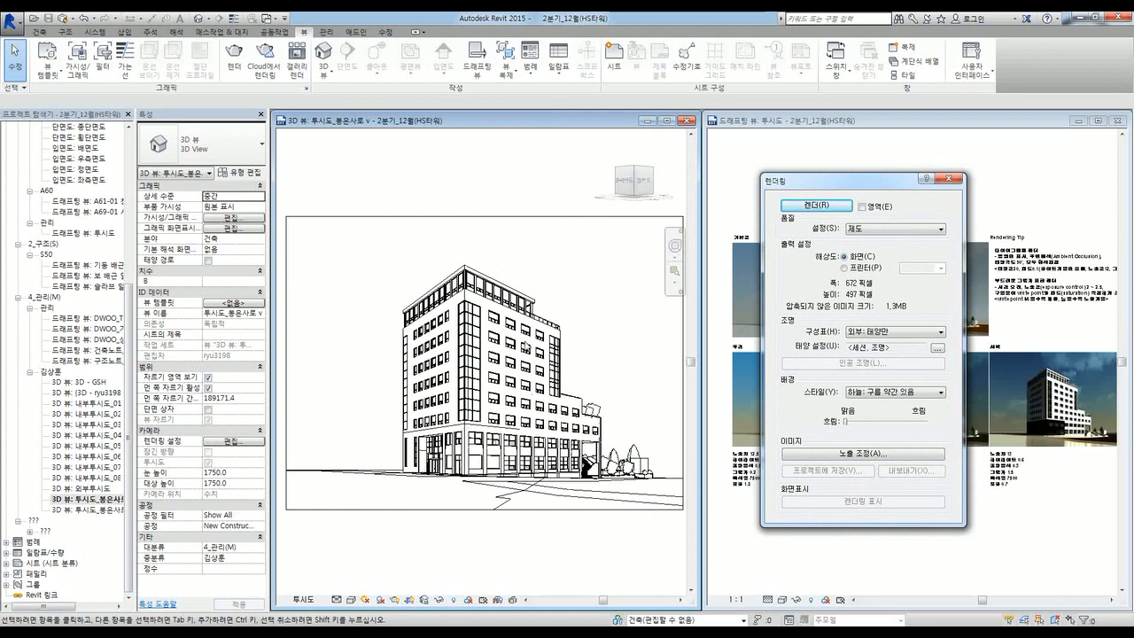
pyautogui.moveTo(822, 181); pyautogui.dragTo(475, 159)
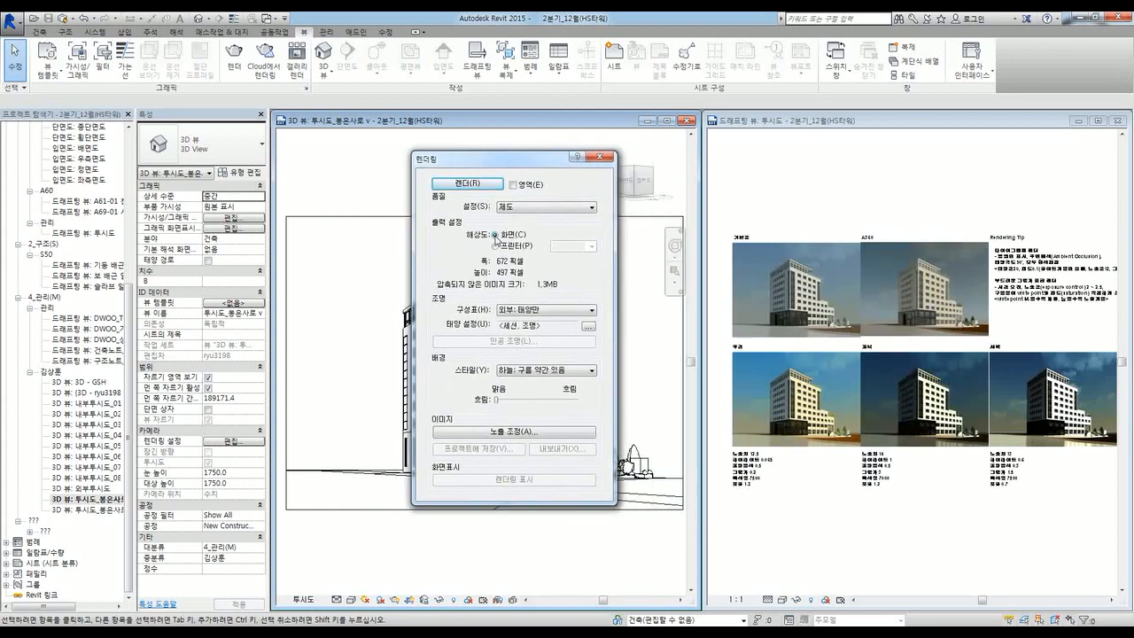
pyautogui.click(528, 210)
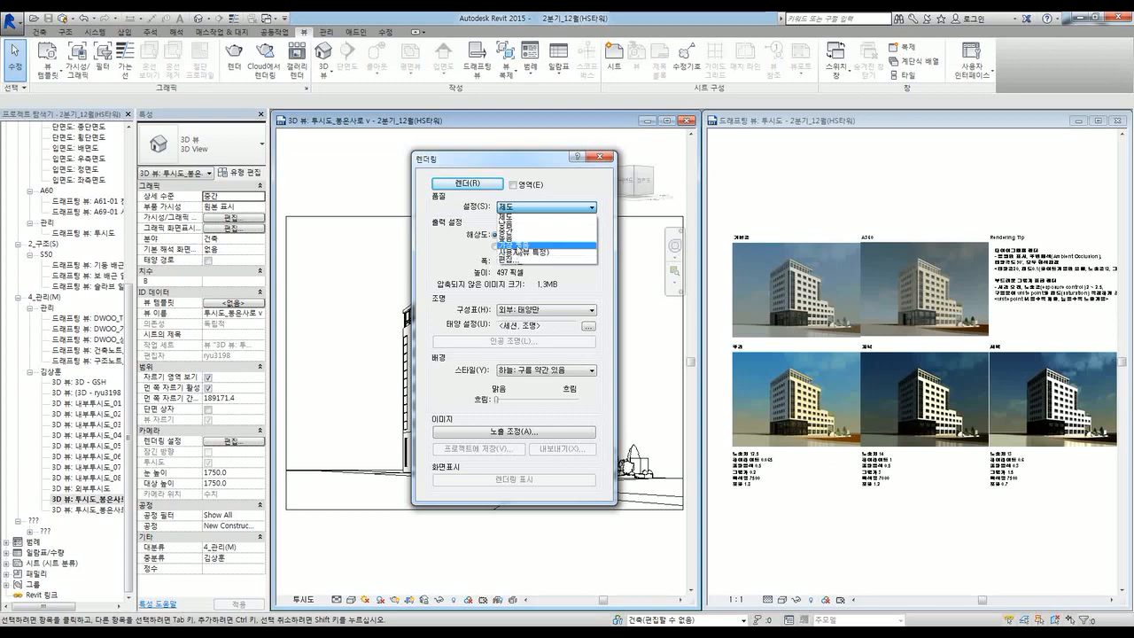
# Step: Keep quality at 제도 and set output to printer resolution, 150 DPI (190 × 140 mm, 3.5MB)
pyautogui.click(566, 191)
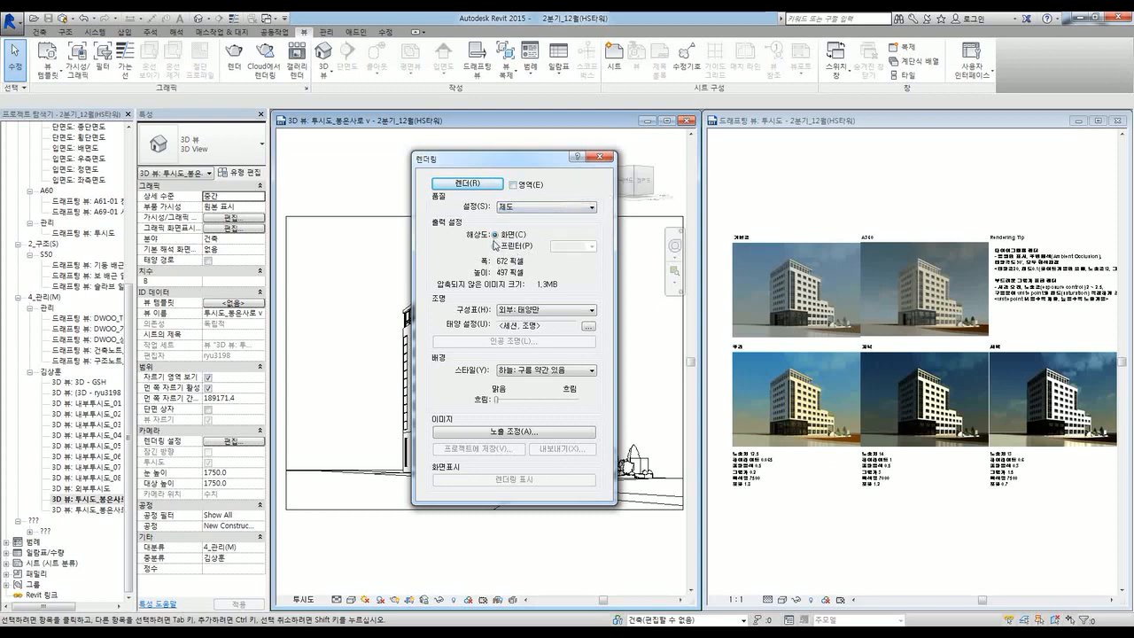
pyautogui.click(523, 212)
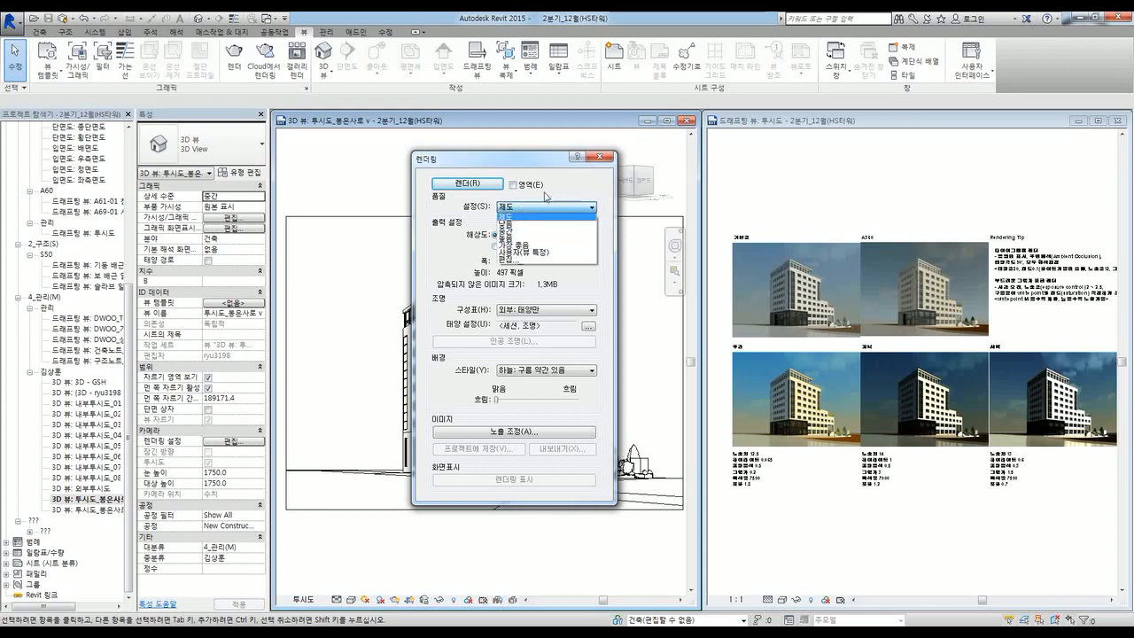
pyautogui.click(547, 192)
pyautogui.click(496, 246)
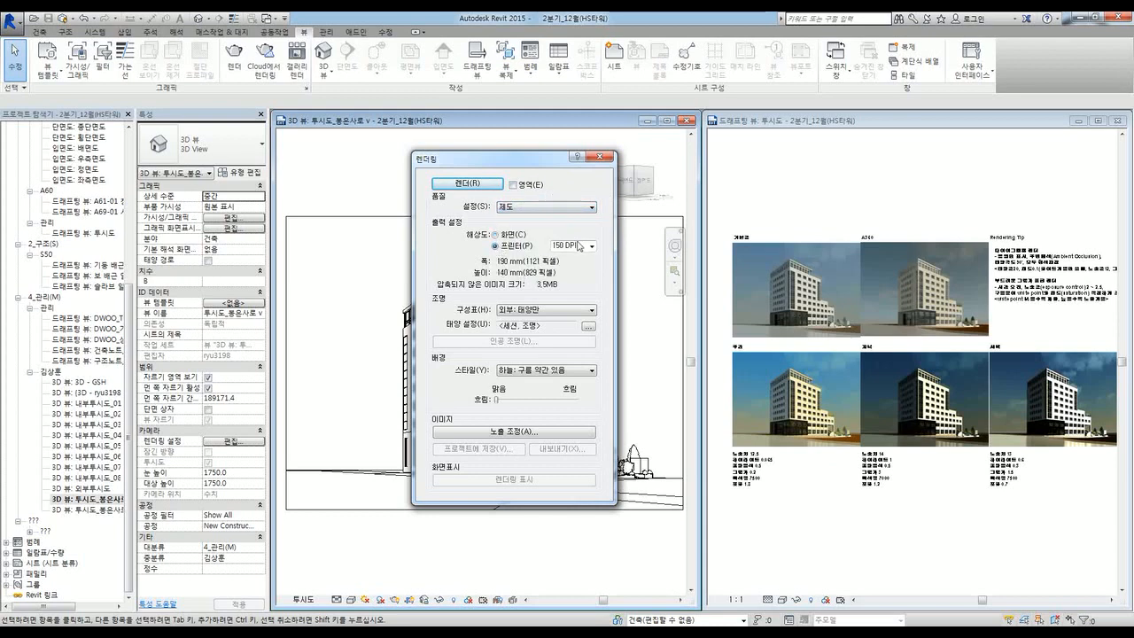
pyautogui.click(517, 236)
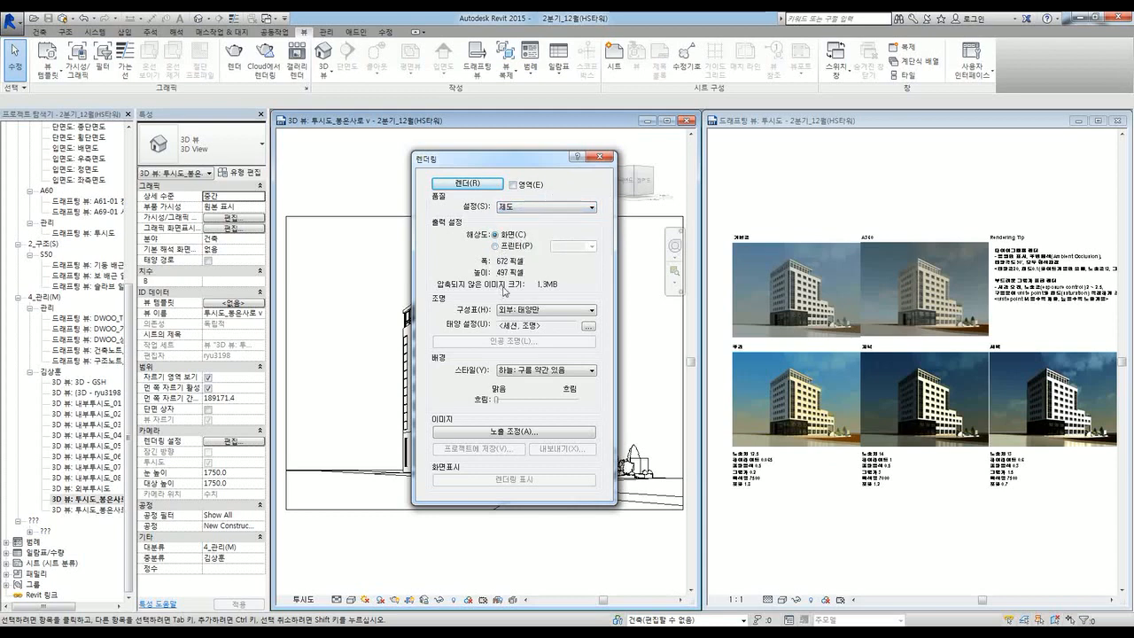
pyautogui.click(530, 246)
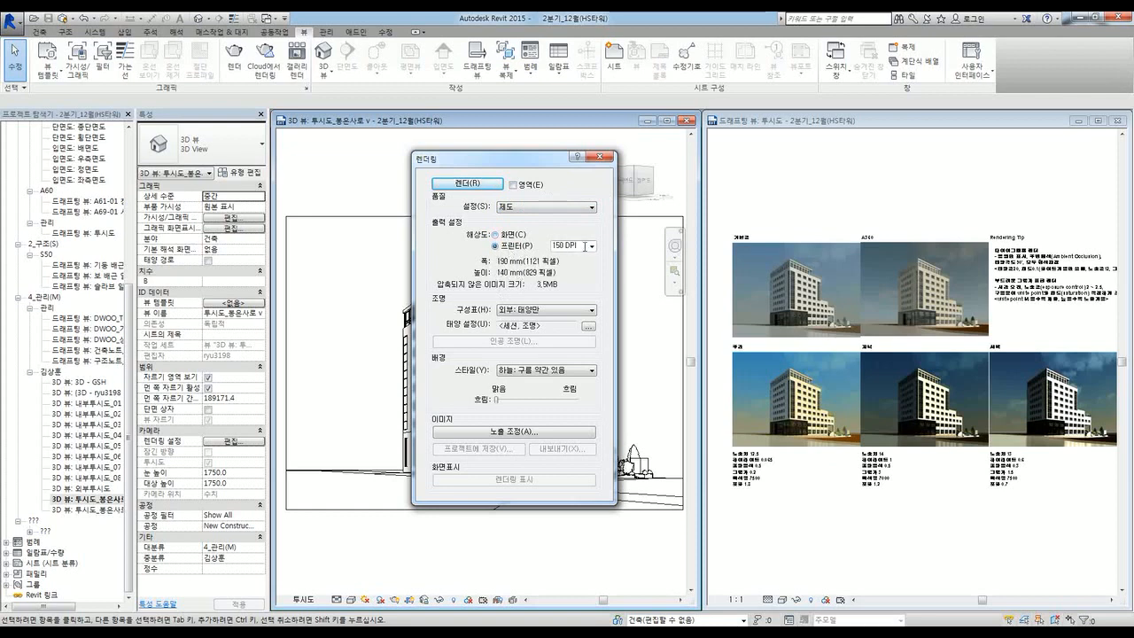
pyautogui.click(591, 246)
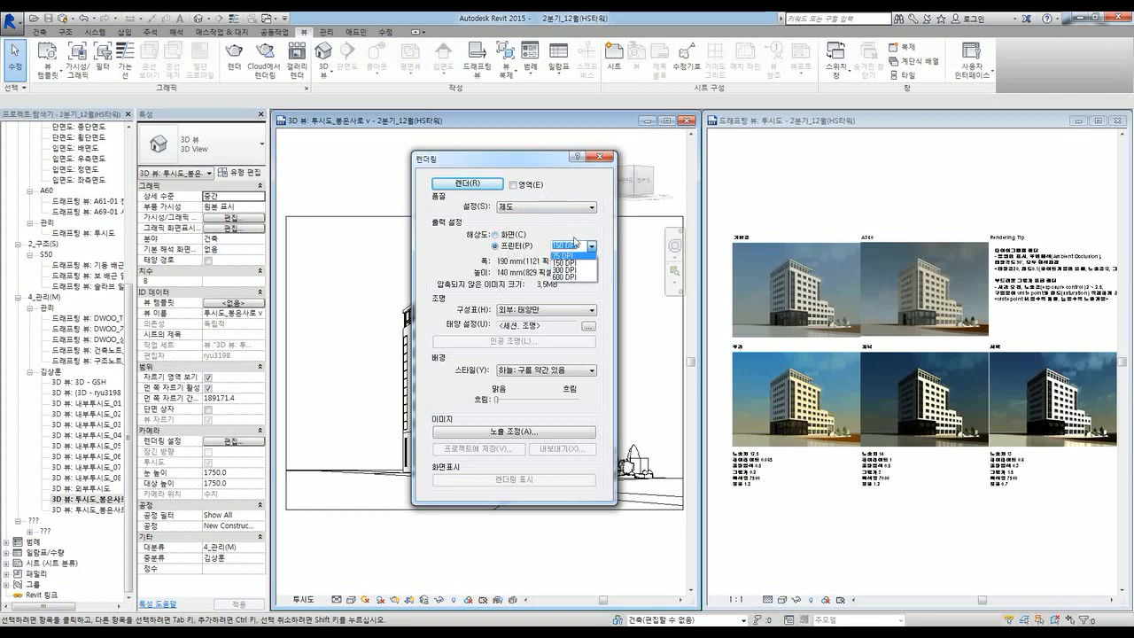
pyautogui.click(580, 226)
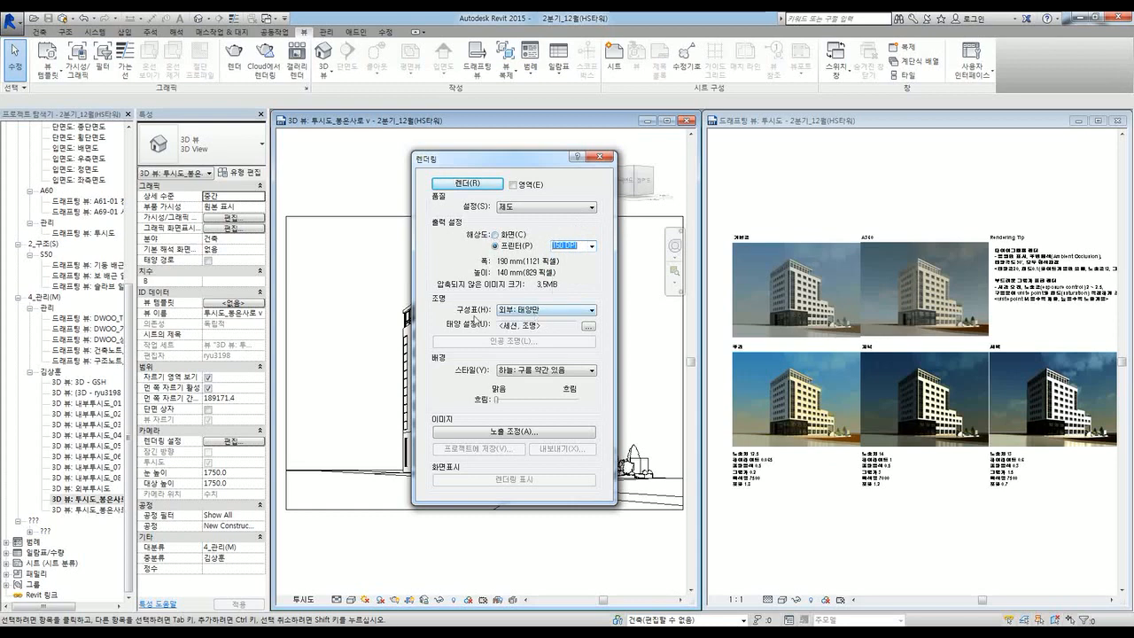
pyautogui.click(579, 312)
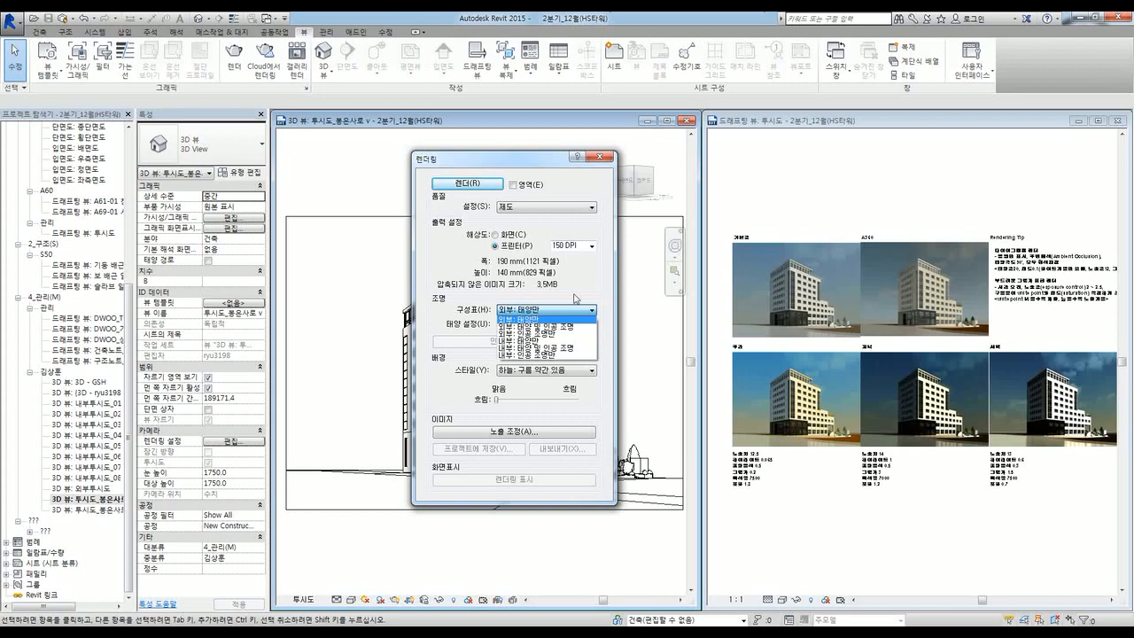
pyautogui.click(541, 317)
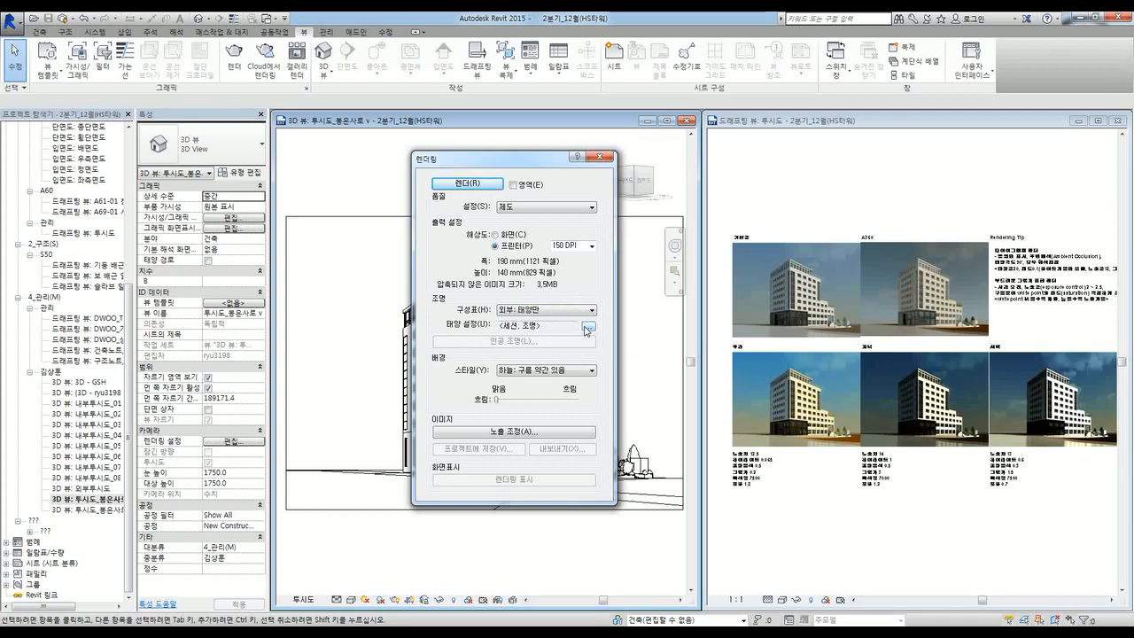
pyautogui.click(587, 328)
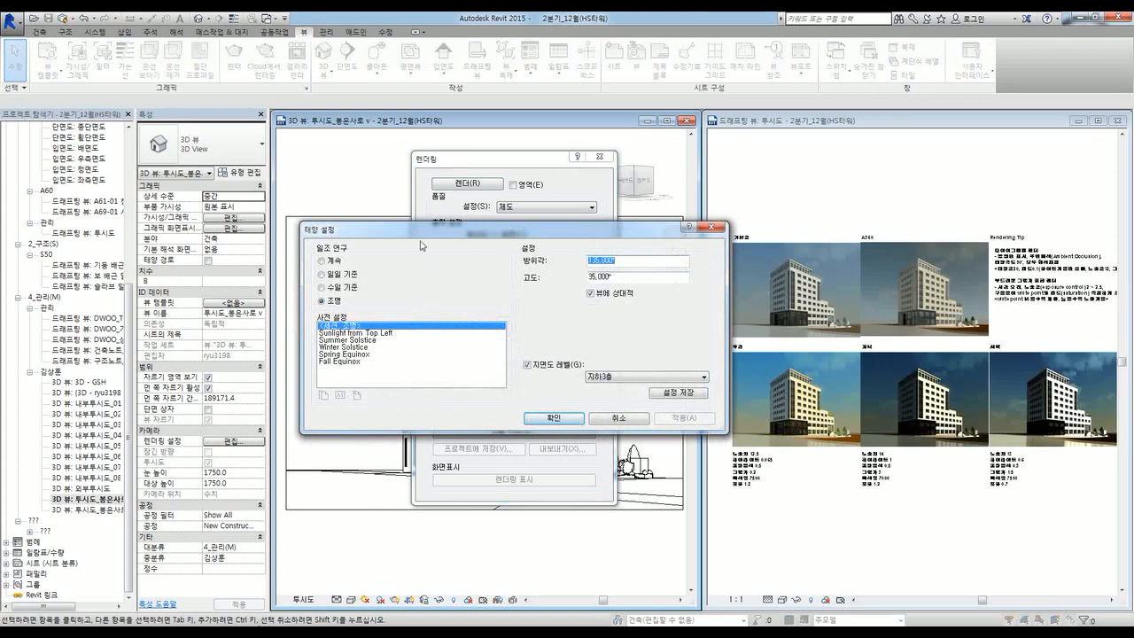
pyautogui.click(711, 229)
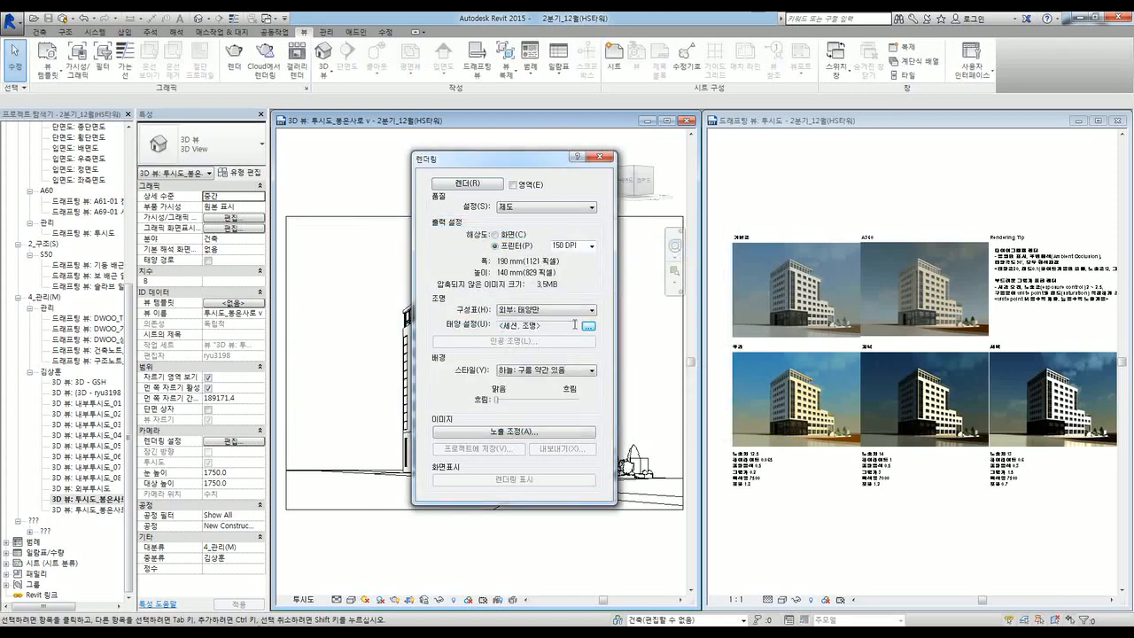
pyautogui.click(542, 372)
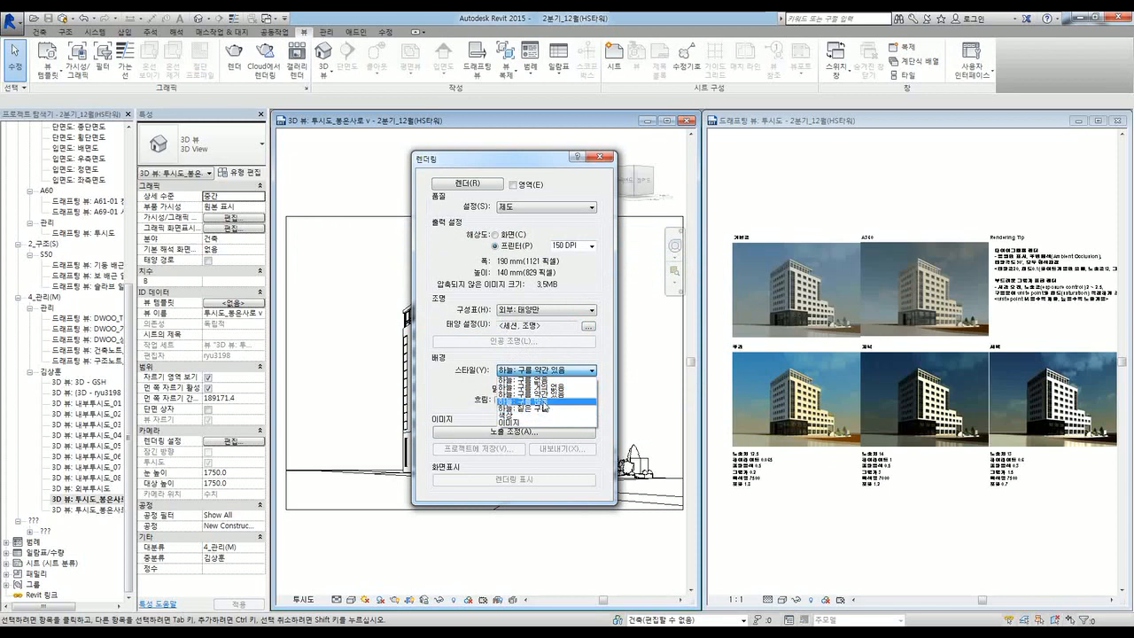
pyautogui.click(505, 368)
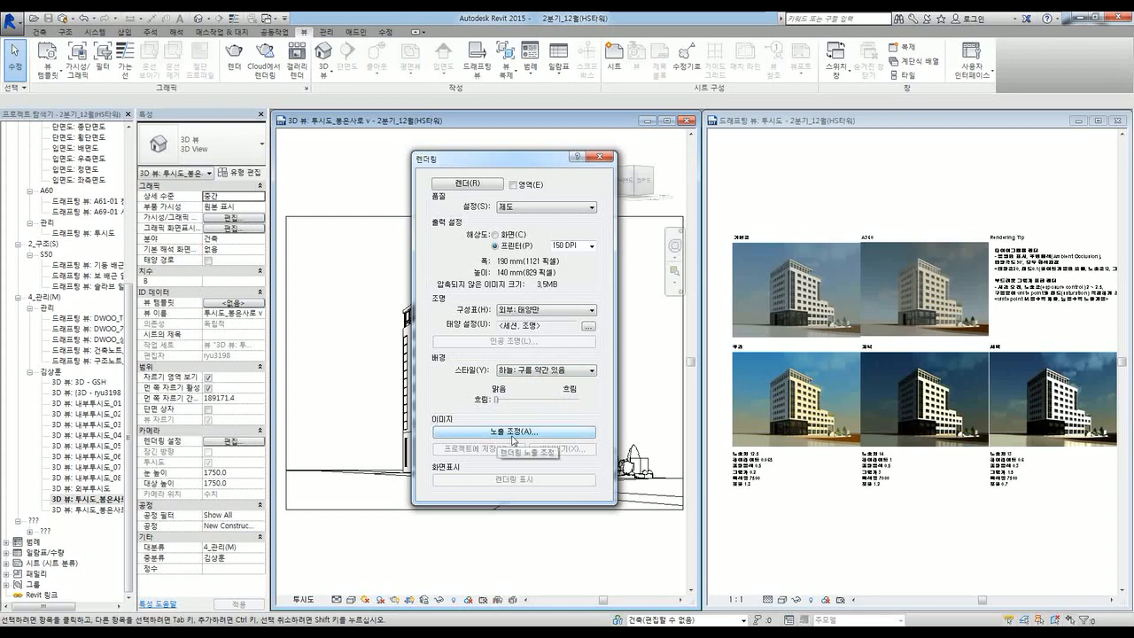
pyautogui.click(513, 431)
pyautogui.moveTo(509, 211); pyautogui.dragTo(509, 194)
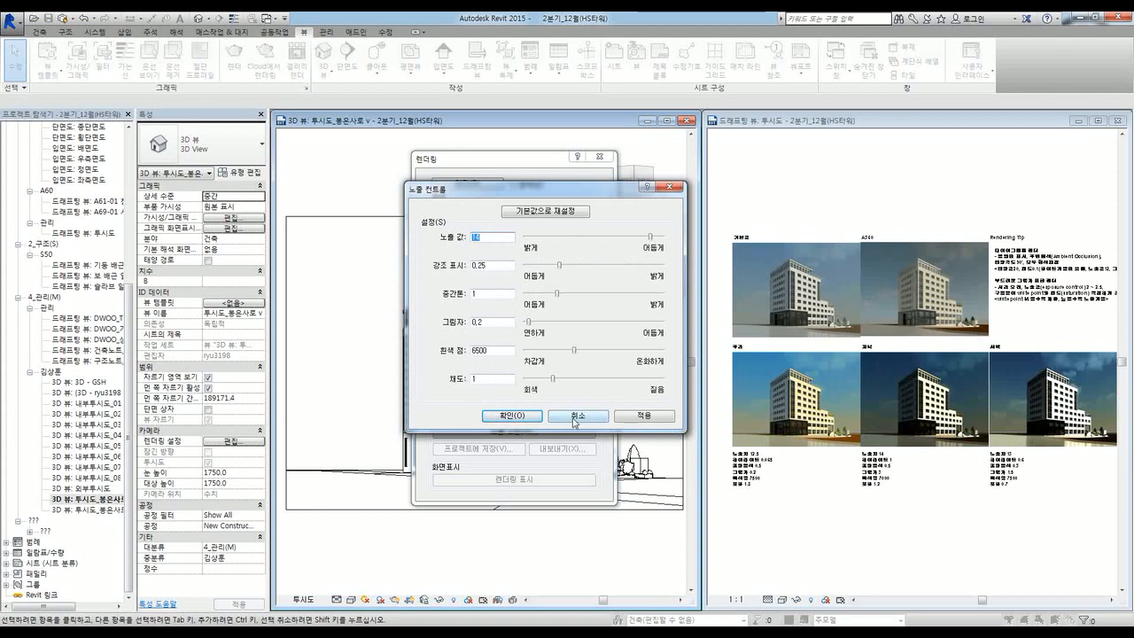
pyautogui.click(521, 415)
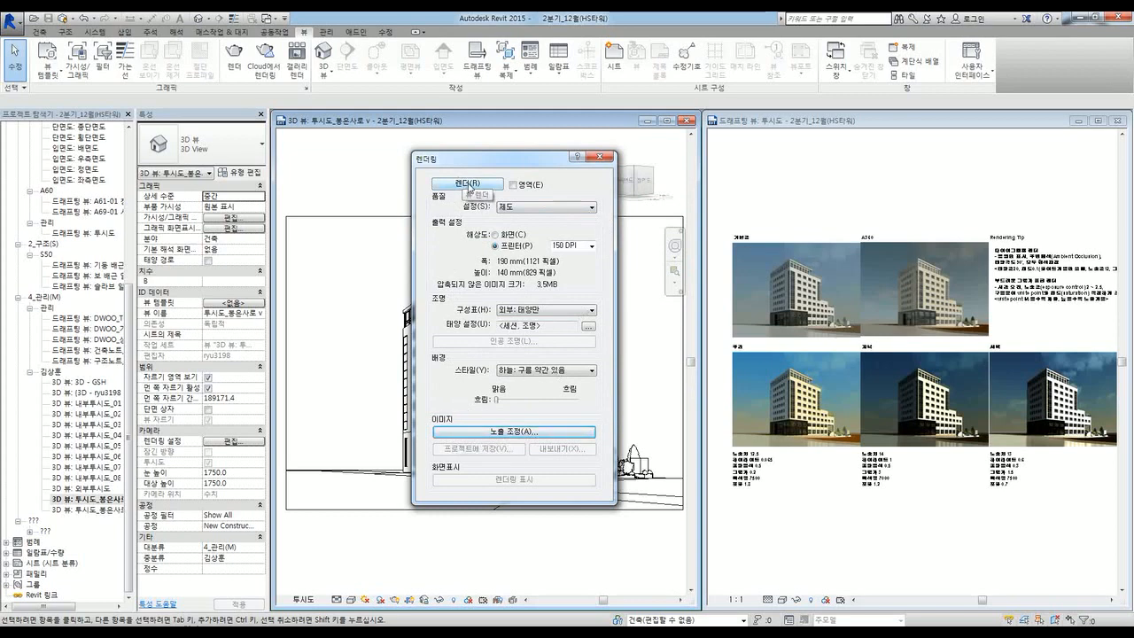
# Step: Close the Rendering dialog and maximize the comparison sheet, framing the Rendering Tip notes
pyautogui.click(600, 159)
pyautogui.click(808, 502)
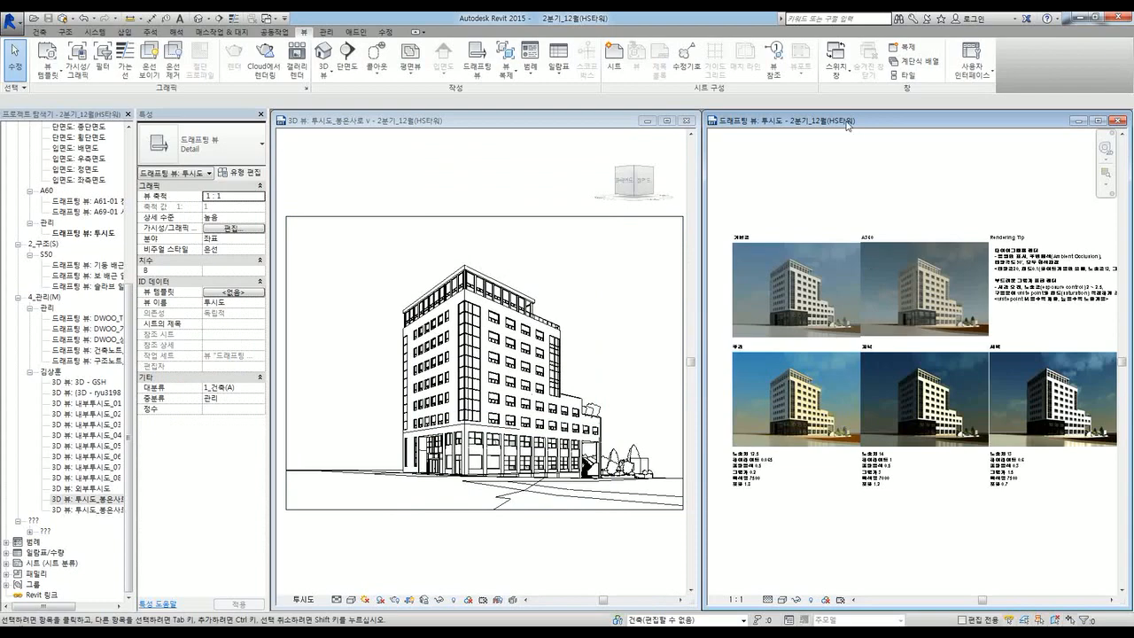
pyautogui.moveTo(847, 120); pyautogui.dragTo(615, 162)
pyautogui.doubleClick(616, 162)
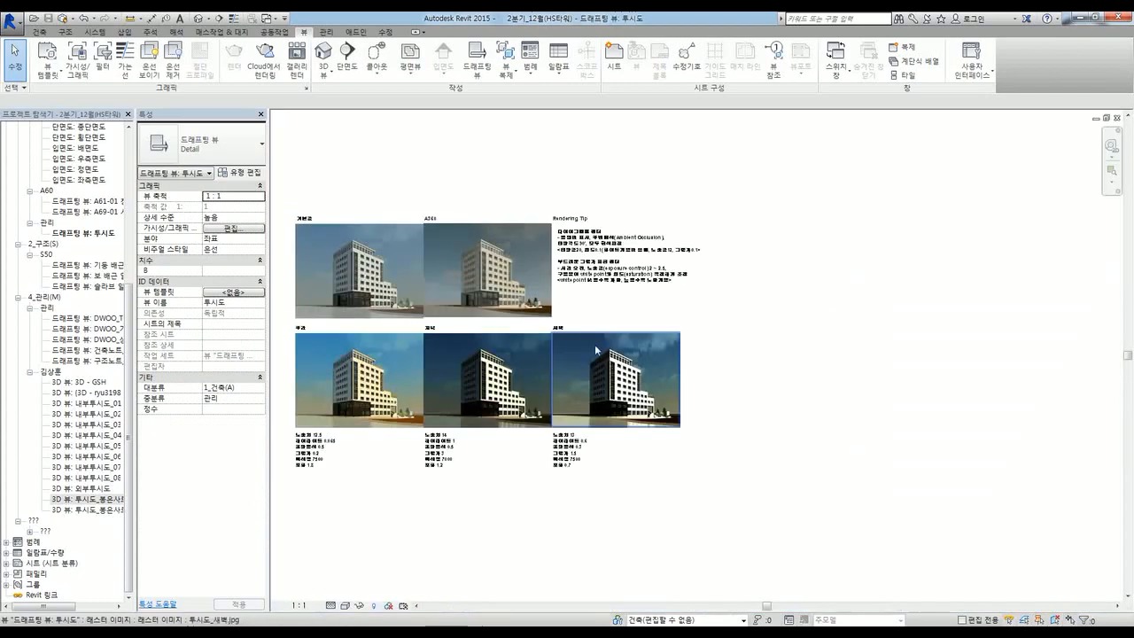
pyautogui.scroll(5, 620, 245)
pyautogui.scroll(3, 642, 235)
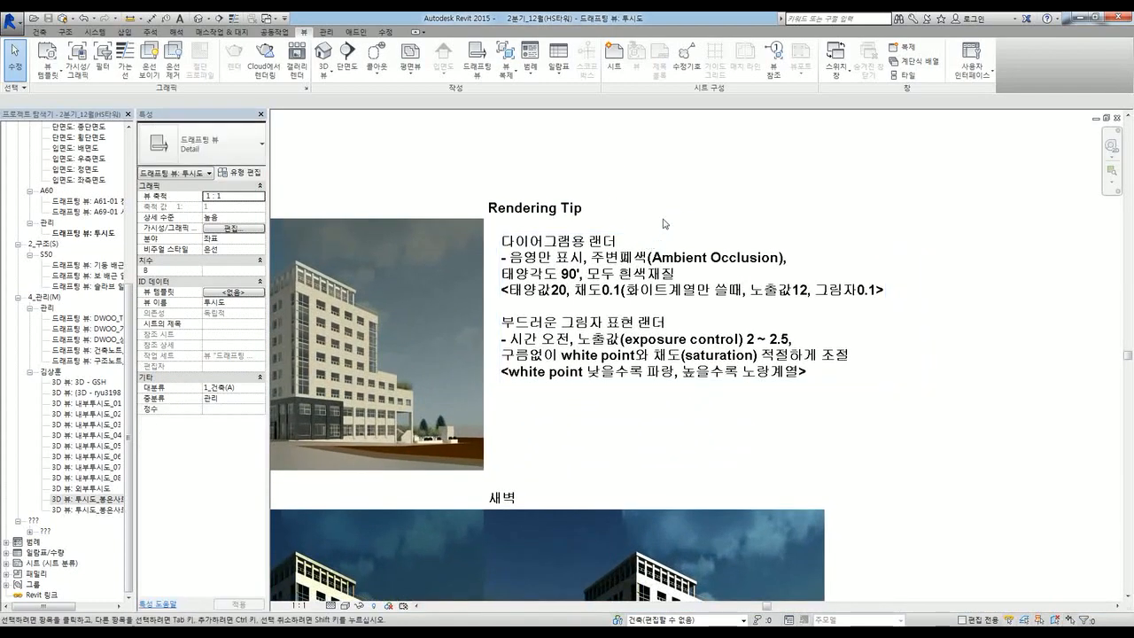
pyautogui.moveTo(688, 219); pyautogui.dragTo(704, 190, button='middle')
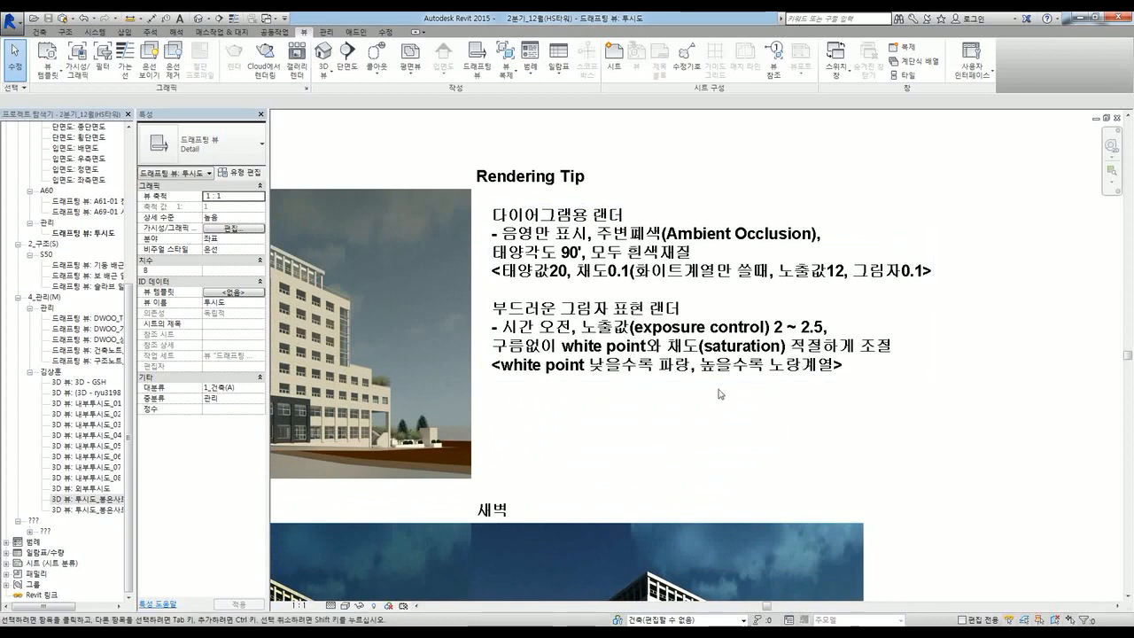
pyautogui.scroll(-4, 719, 393)
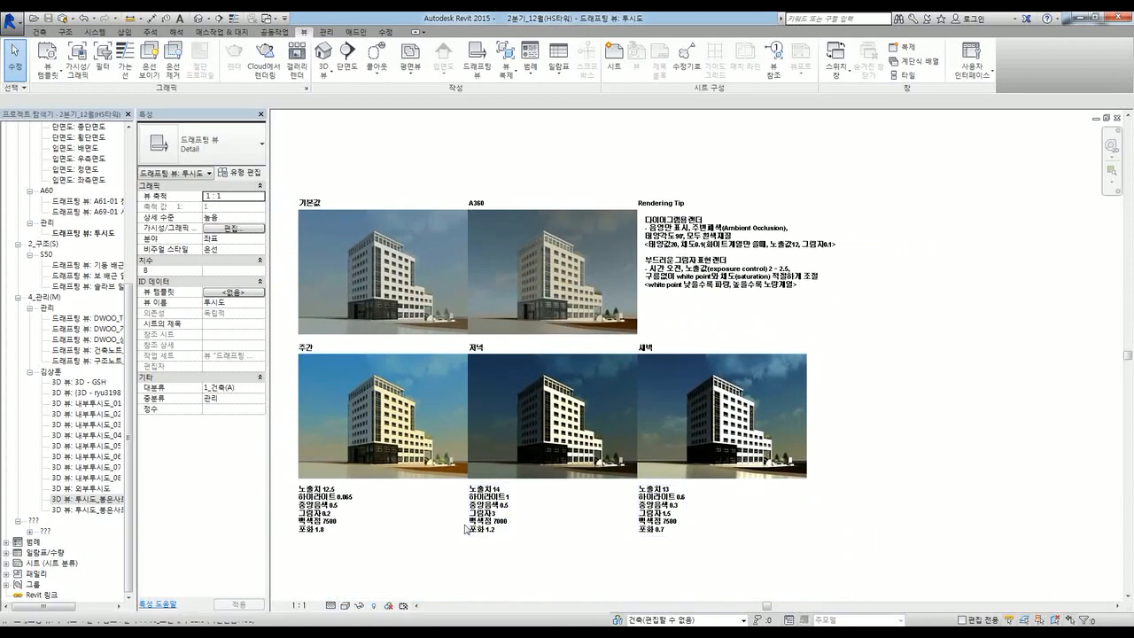
pyautogui.scroll(3, 767, 247)
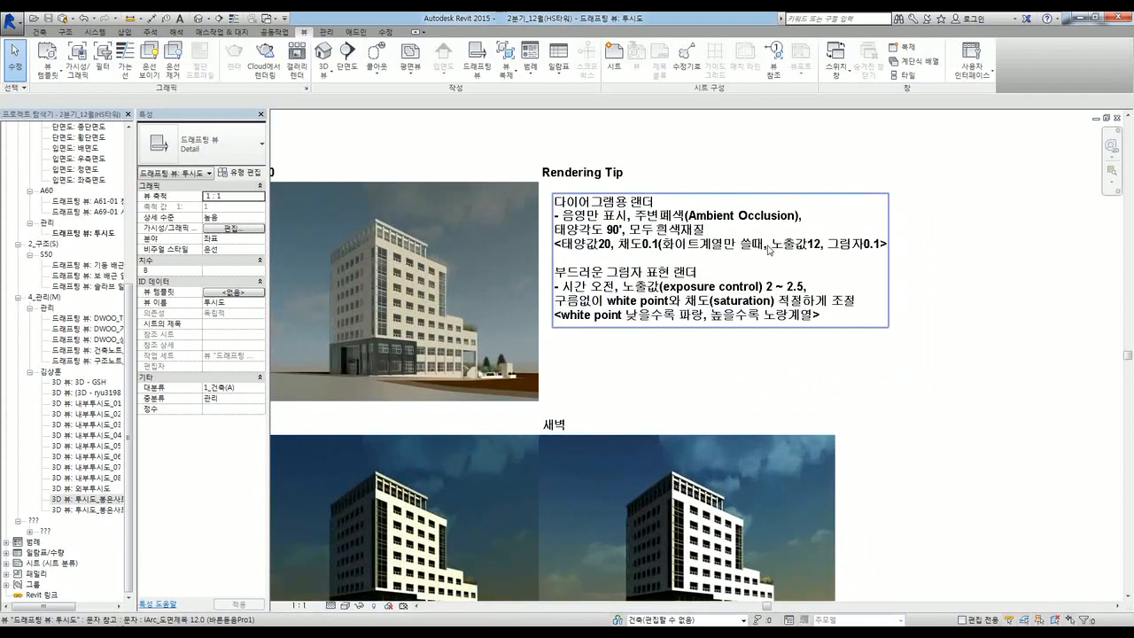
pyautogui.scroll(2, 687, 244)
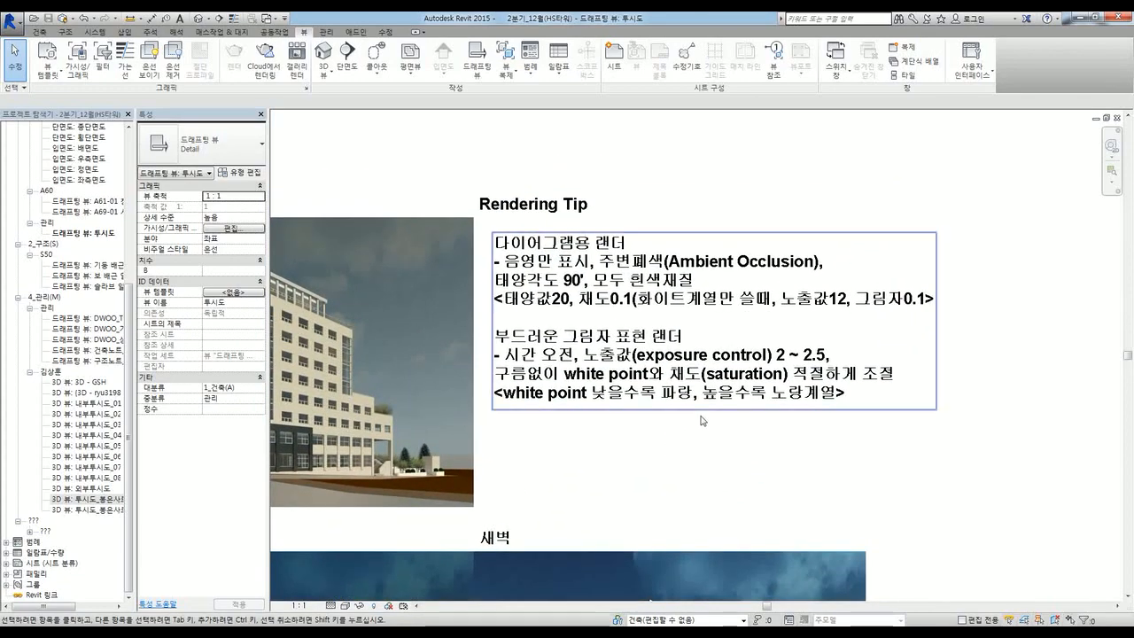
# Step: Make the entire Rendering Tip text bold, then review the A360 render beside it
pyautogui.doubleClick(793, 316)
pyautogui.click(793, 312)
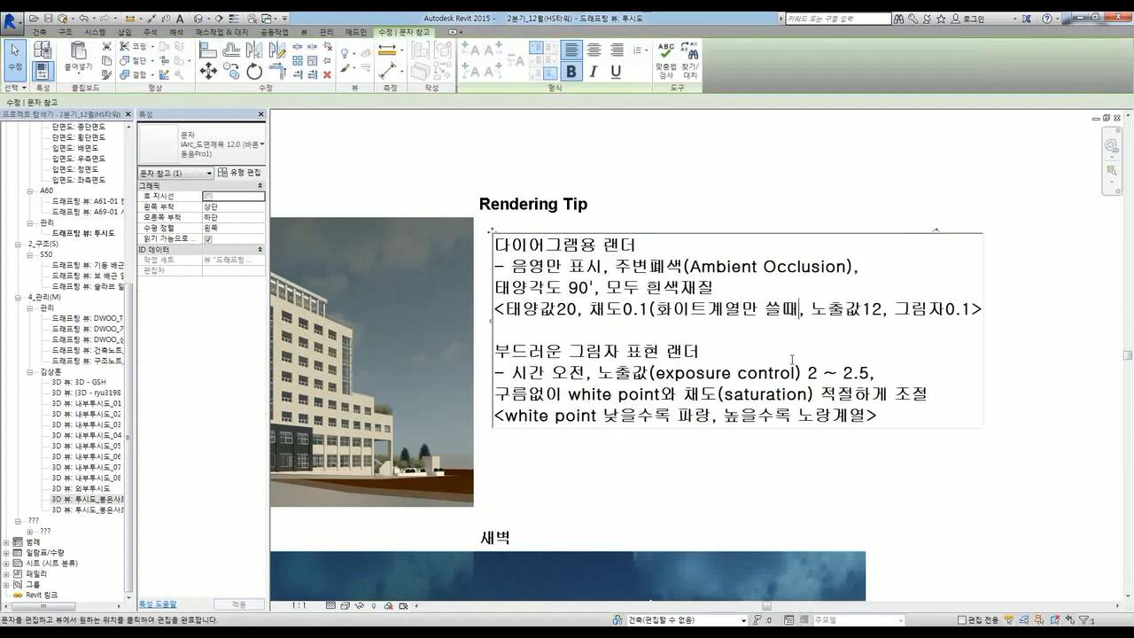
pyautogui.hotkey('ctrl', 'a')
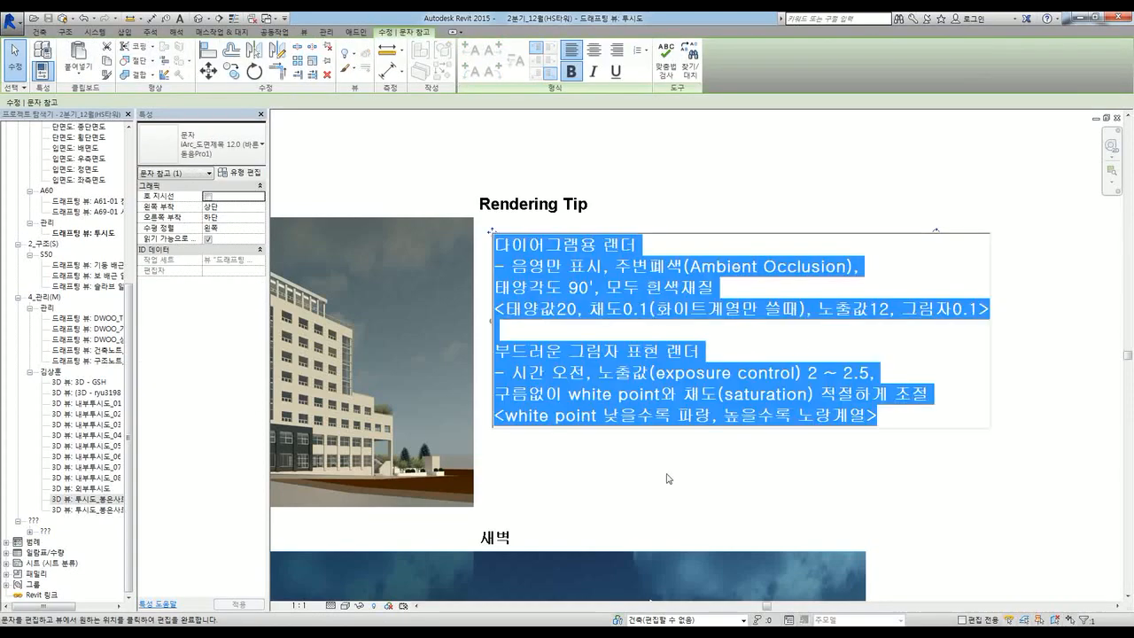
pyautogui.hotkey('ctrl', 'b')
pyautogui.click(682, 482)
pyautogui.scroll(-2, 654, 310)
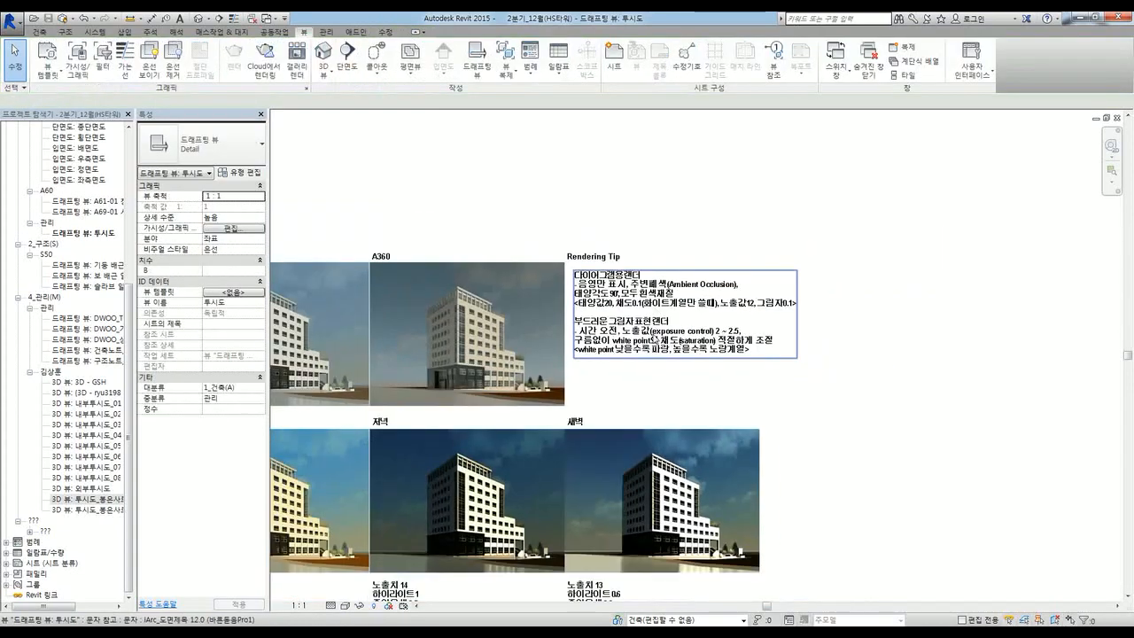
pyautogui.moveTo(714, 361); pyautogui.dragTo(833, 298, button='middle')
pyautogui.scroll(3, 832, 298)
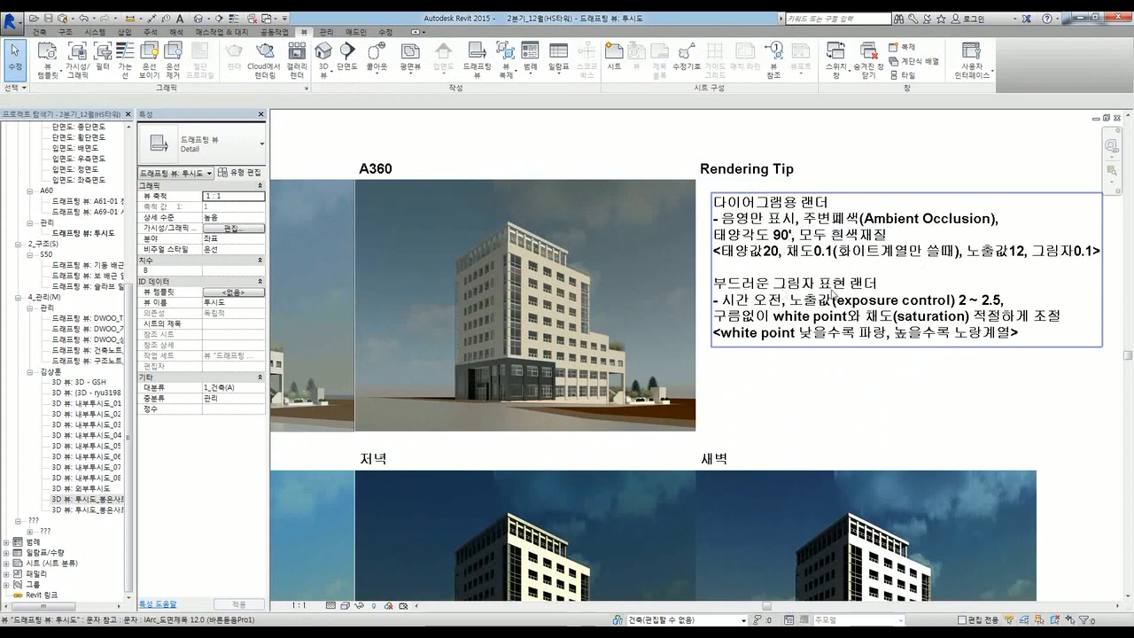
pyautogui.moveTo(840, 363); pyautogui.dragTo(799, 324, button='middle')
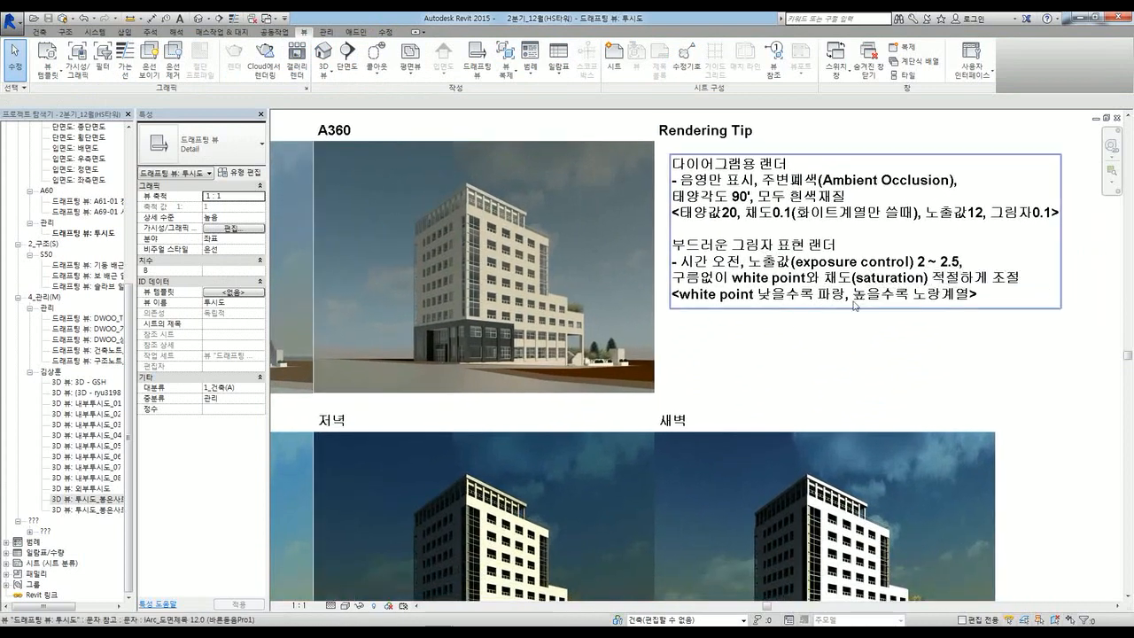
pyautogui.scroll(-3, 858, 257)
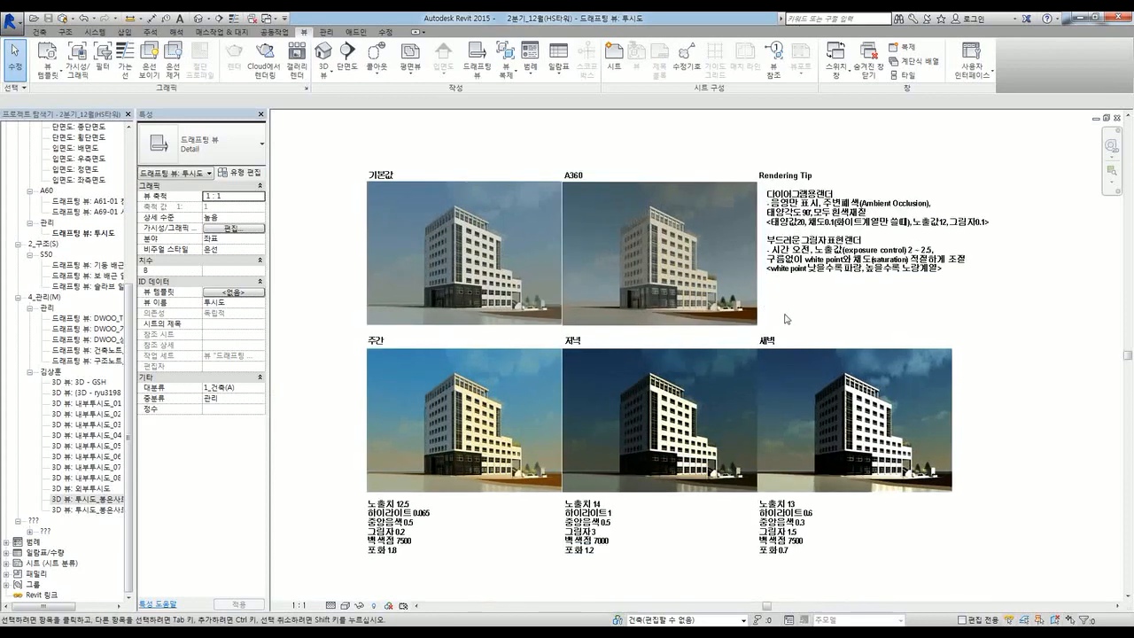
pyautogui.scroll(2, 798, 315)
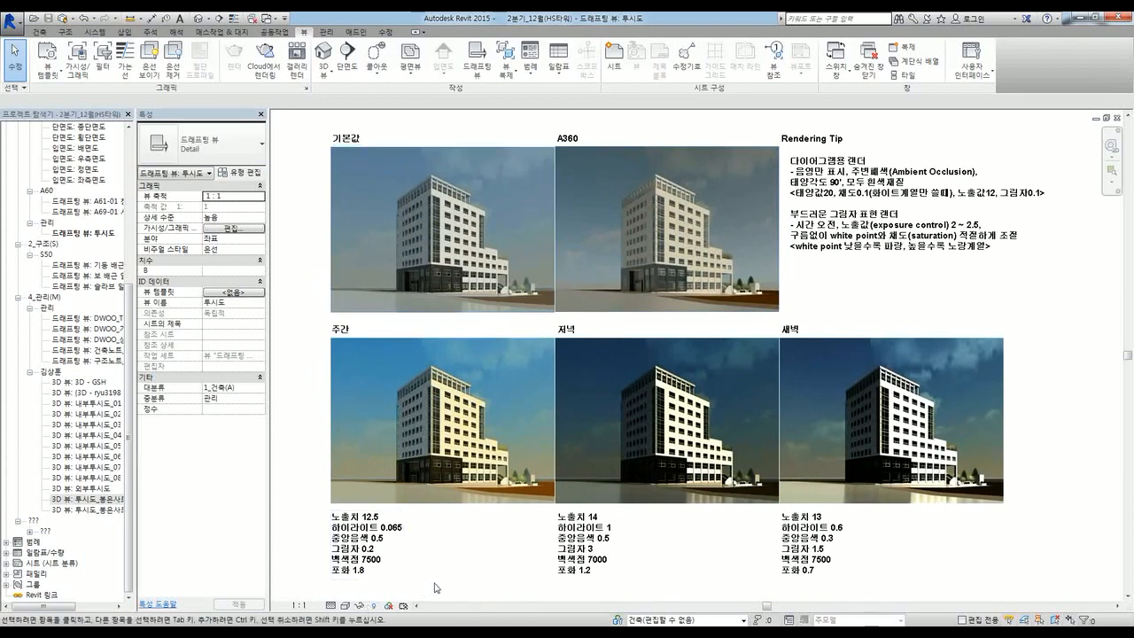
# Step: Tile the views, open the perspective's render settings, and reset Exposure Control to defaults
pyautogui.press('w')
pyautogui.press('t')
pyautogui.click(824, 602)
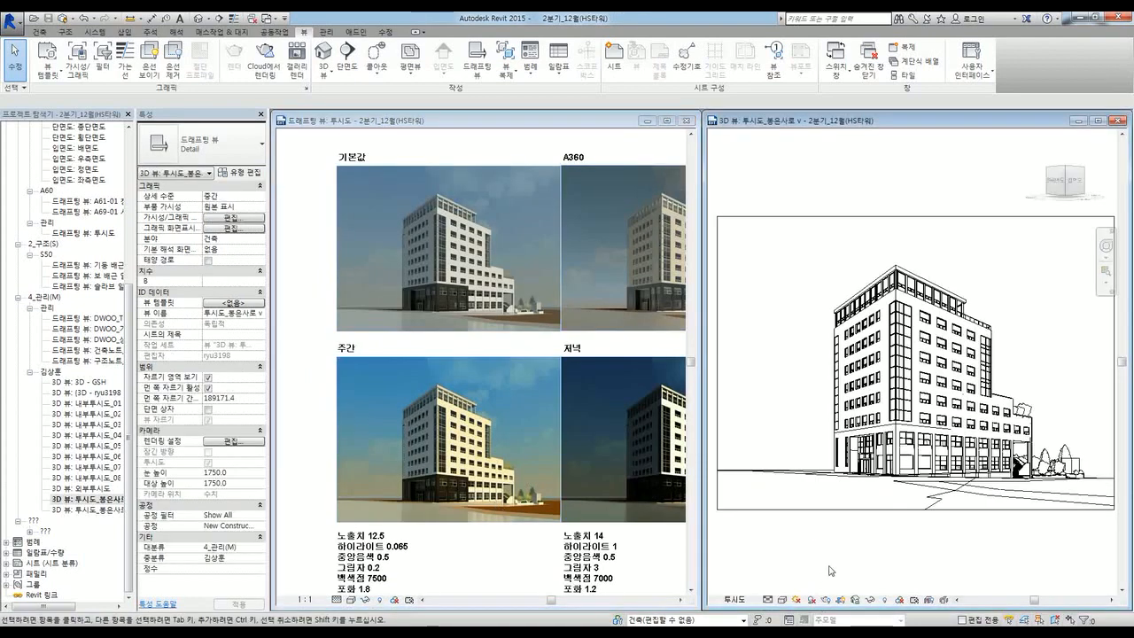
pyautogui.click(813, 602)
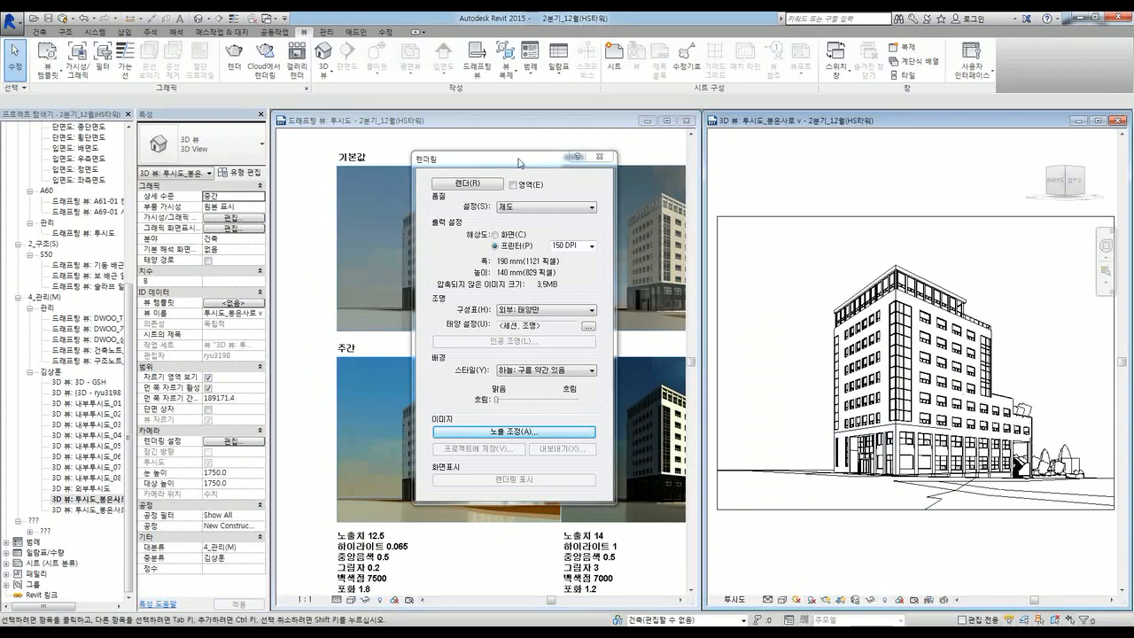
pyautogui.moveTo(521, 161); pyautogui.dragTo(955, 202)
pyautogui.click(953, 463)
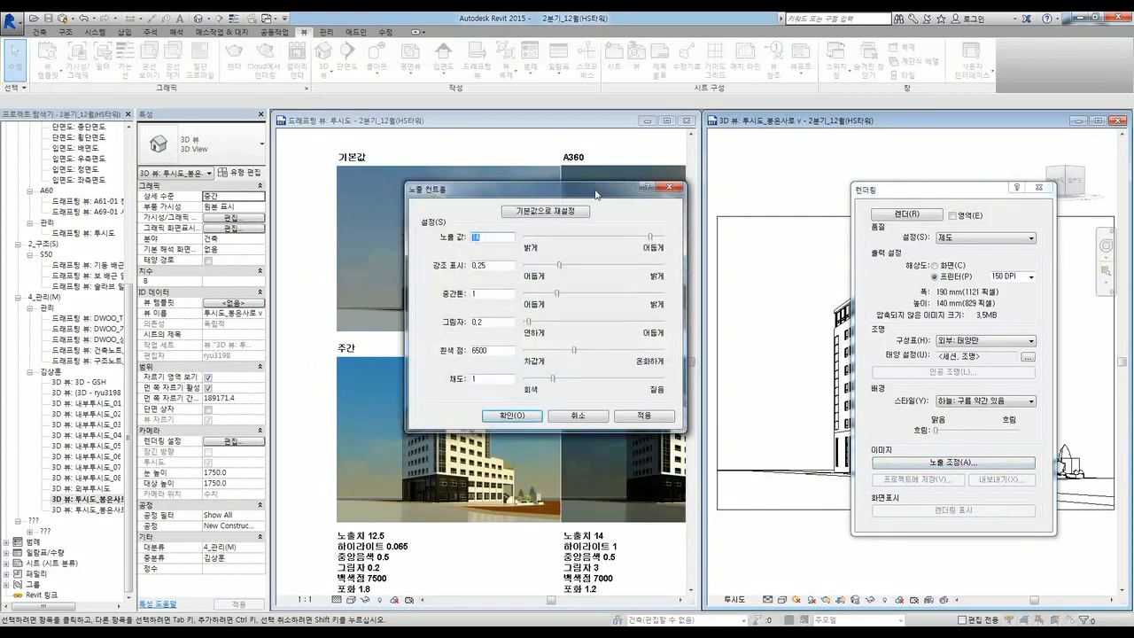
pyautogui.moveTo(592, 185); pyautogui.dragTo(901, 176)
pyautogui.click(845, 197)
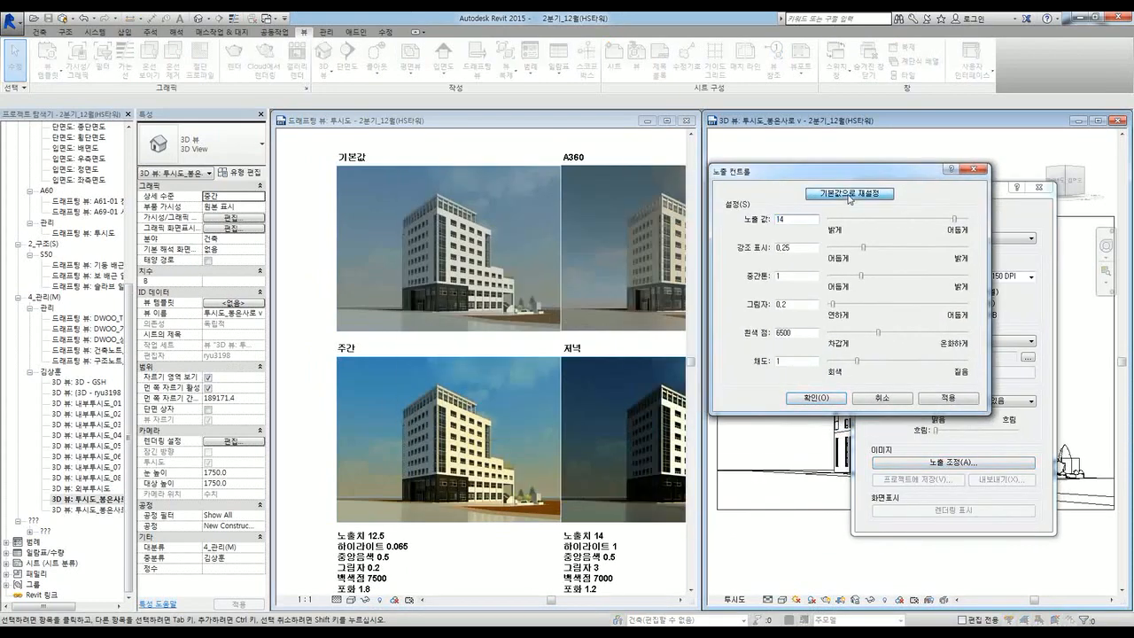
pyautogui.click(979, 169)
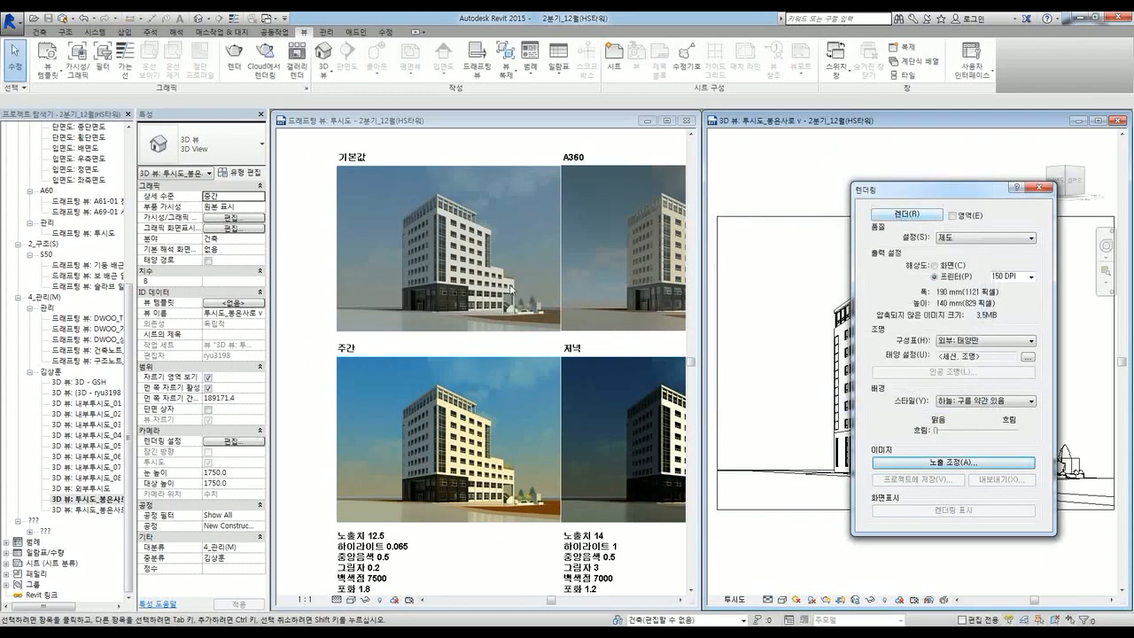
pyautogui.click(589, 155)
# Step: Inspect the 주간 render, then revisit the perspective's exposure control settings
pyautogui.scroll(5, 461, 257)
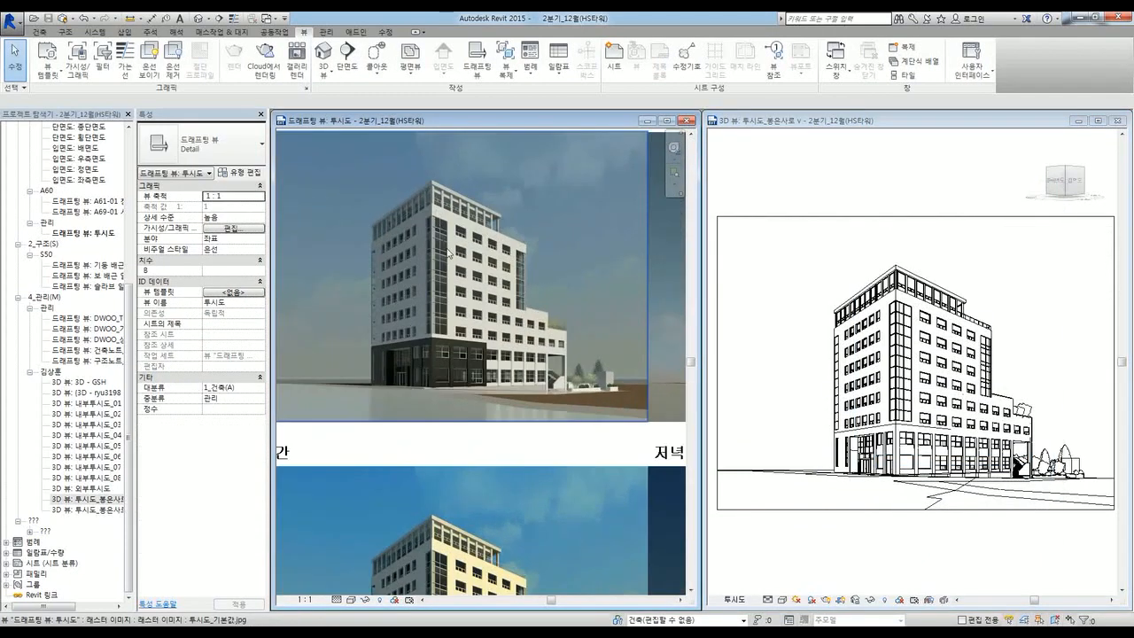
pyautogui.scroll(-3, 511, 330)
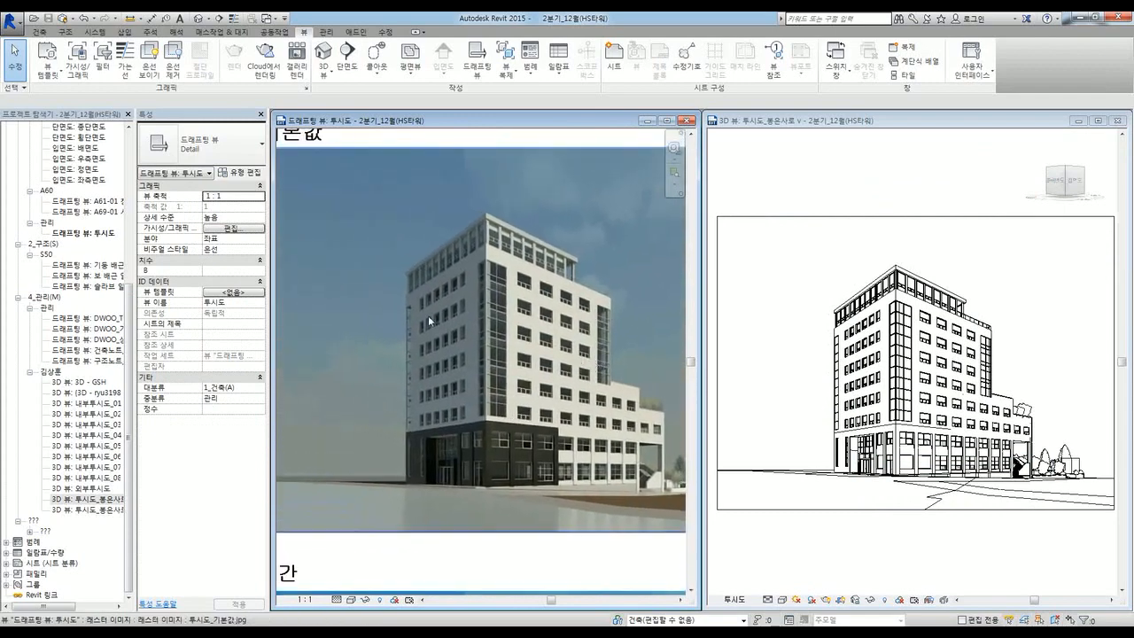
pyautogui.scroll(-4, 534, 270)
pyautogui.moveTo(576, 434); pyautogui.dragTo(533, 285, button='middle')
pyautogui.scroll(-1, 456, 329)
pyautogui.scroll(2, 456, 330)
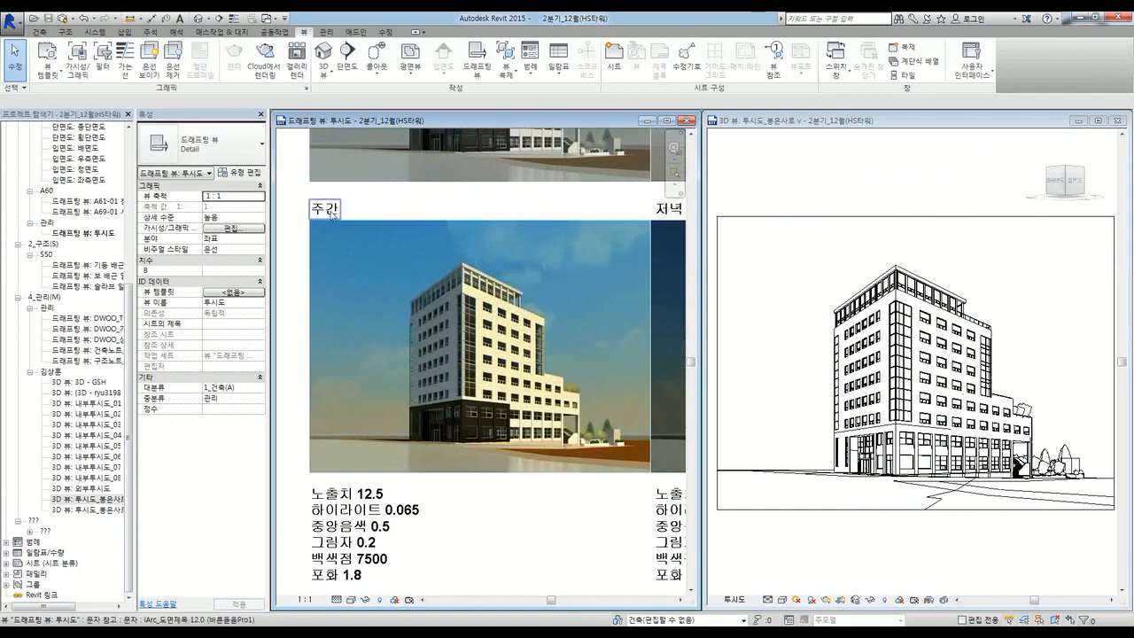
pyautogui.click(828, 601)
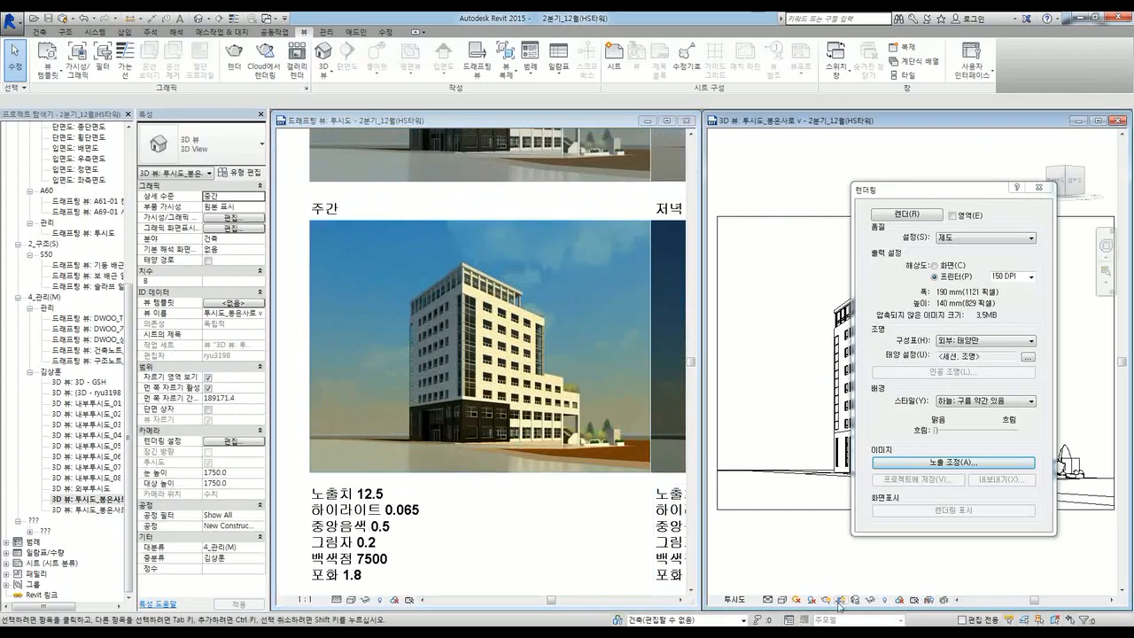
pyautogui.click(922, 465)
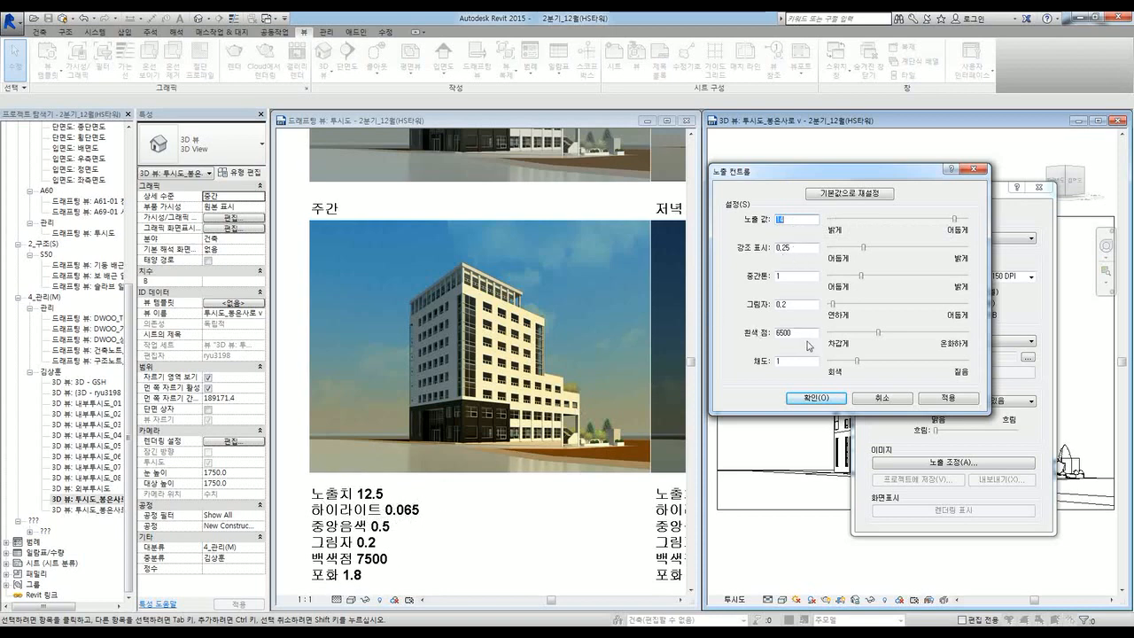
pyautogui.click(879, 400)
pyautogui.click(406, 364)
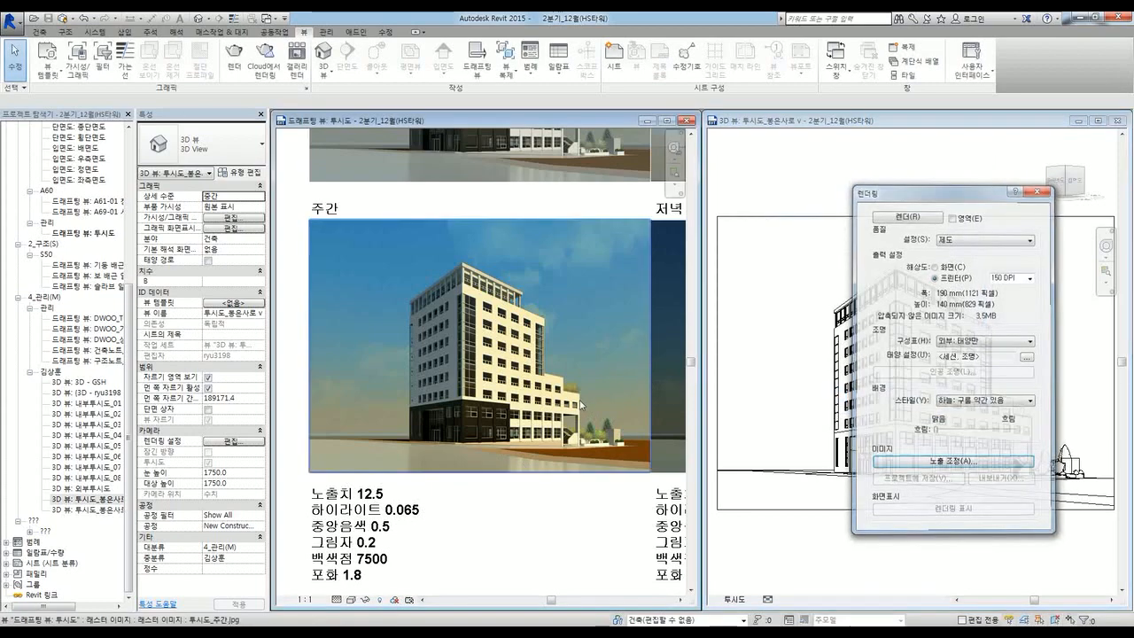
pyautogui.scroll(-2, 407, 363)
pyautogui.moveTo(473, 462); pyautogui.dragTo(433, 464, button='middle')
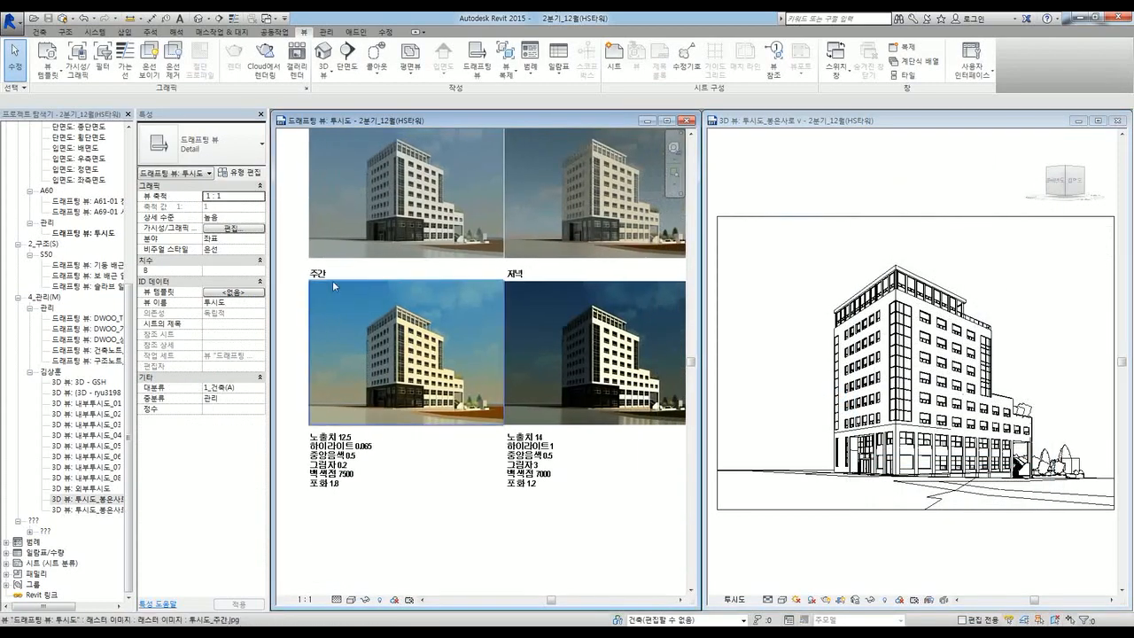
pyautogui.moveTo(588, 475); pyautogui.dragTo(372, 471, button='middle')
pyautogui.scroll(1, 513, 443)
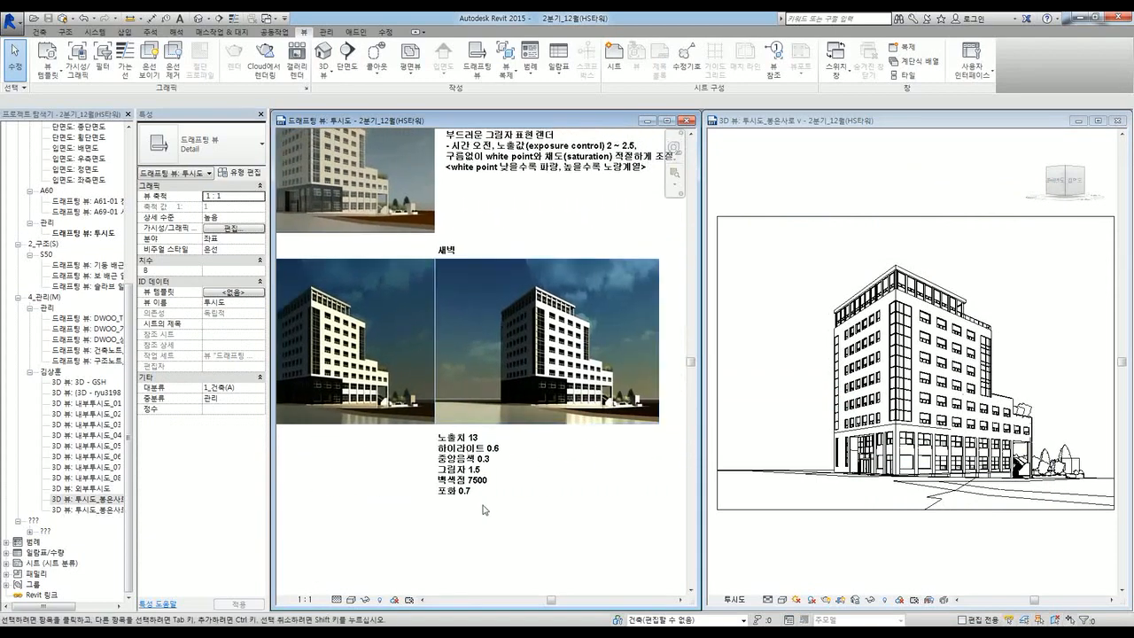
pyautogui.scroll(-2, 564, 483)
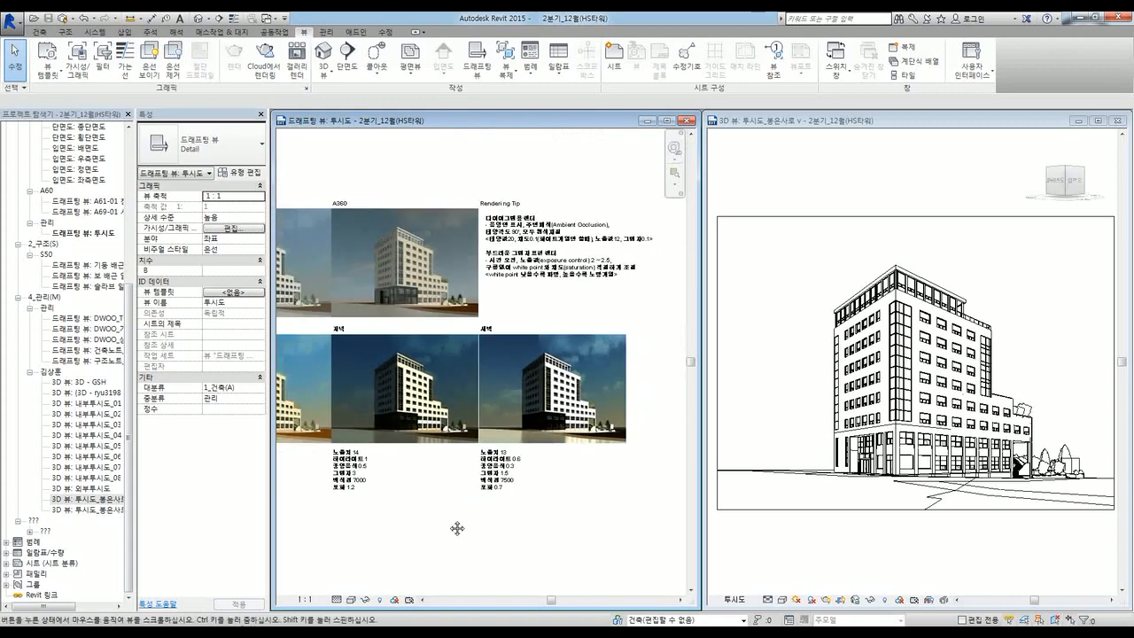
pyautogui.moveTo(457, 528); pyautogui.dragTo(520, 523, button='middle')
pyautogui.scroll(-1, 526, 520)
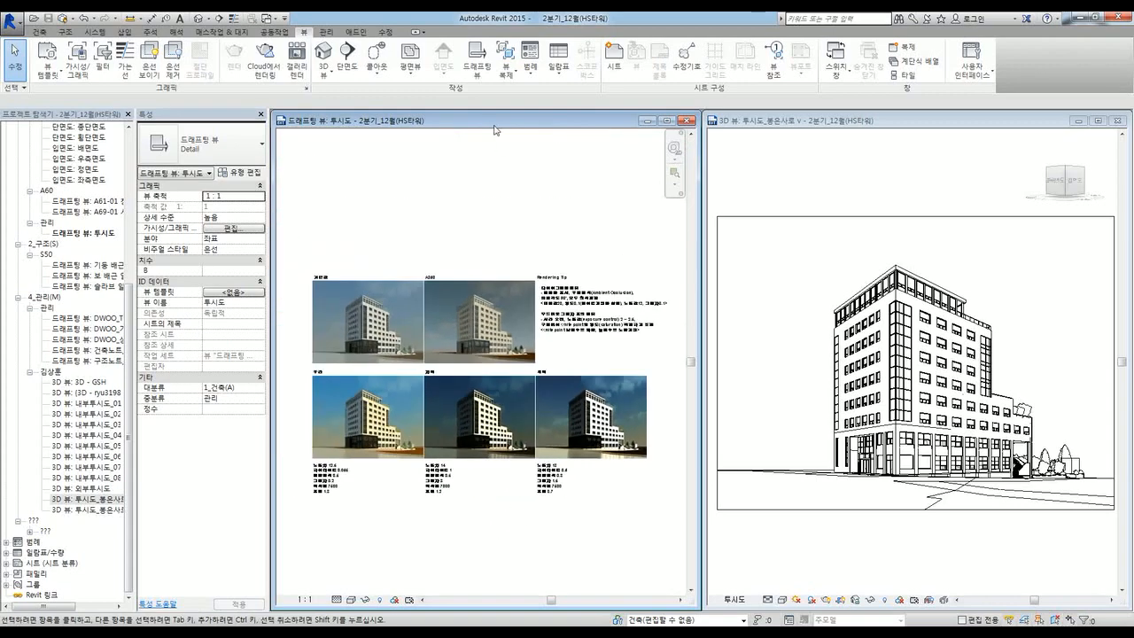
pyautogui.doubleClick(495, 121)
pyautogui.scroll(4, 384, 381)
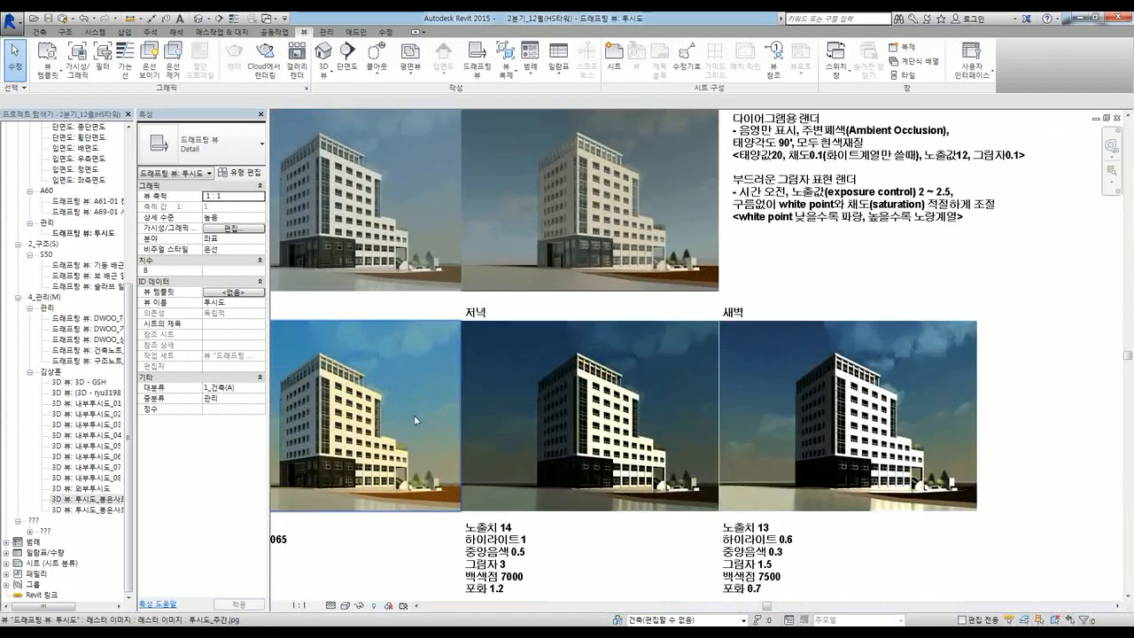
pyautogui.moveTo(414, 415); pyautogui.dragTo(572, 366, button='middle')
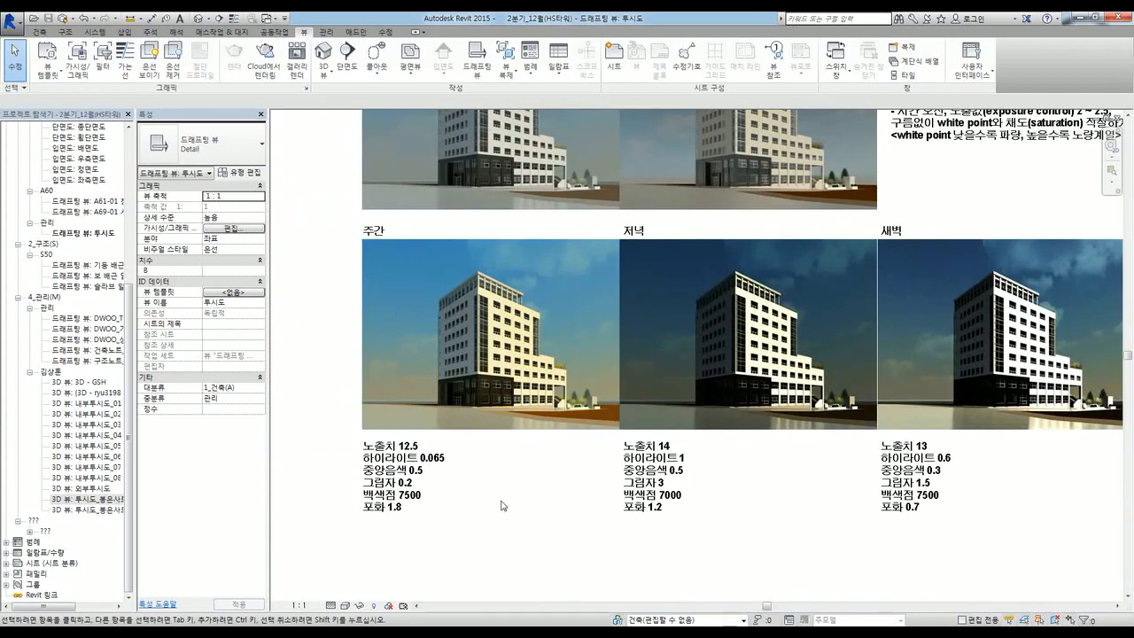
pyautogui.moveTo(562, 504); pyautogui.dragTo(529, 496, button='middle')
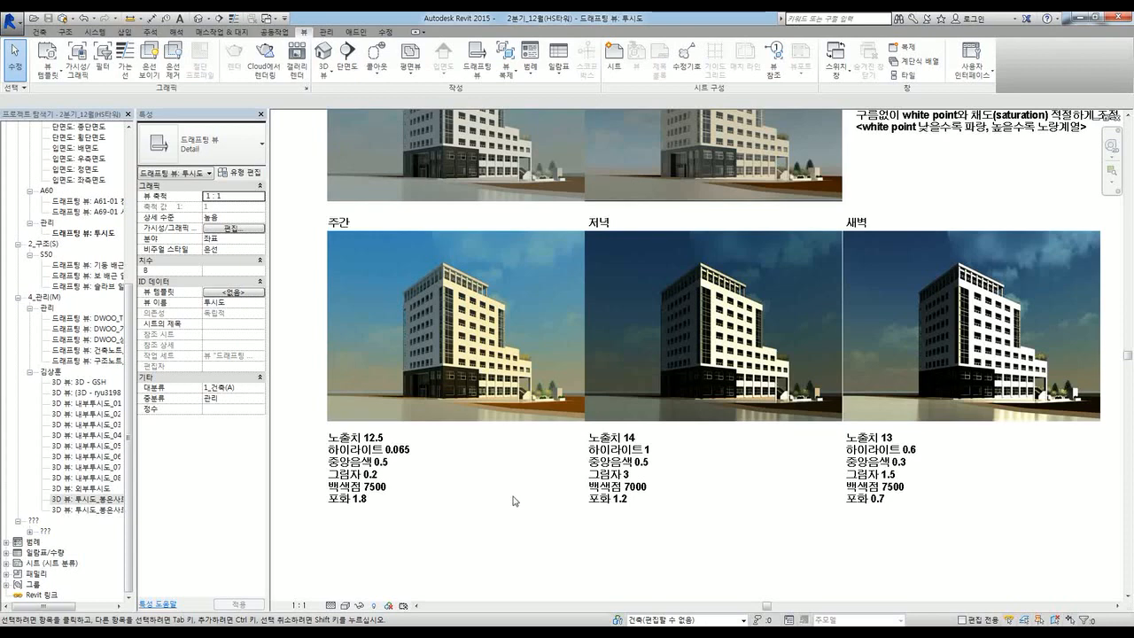
pyautogui.moveTo(529, 506); pyautogui.dragTo(529, 533, button='middle')
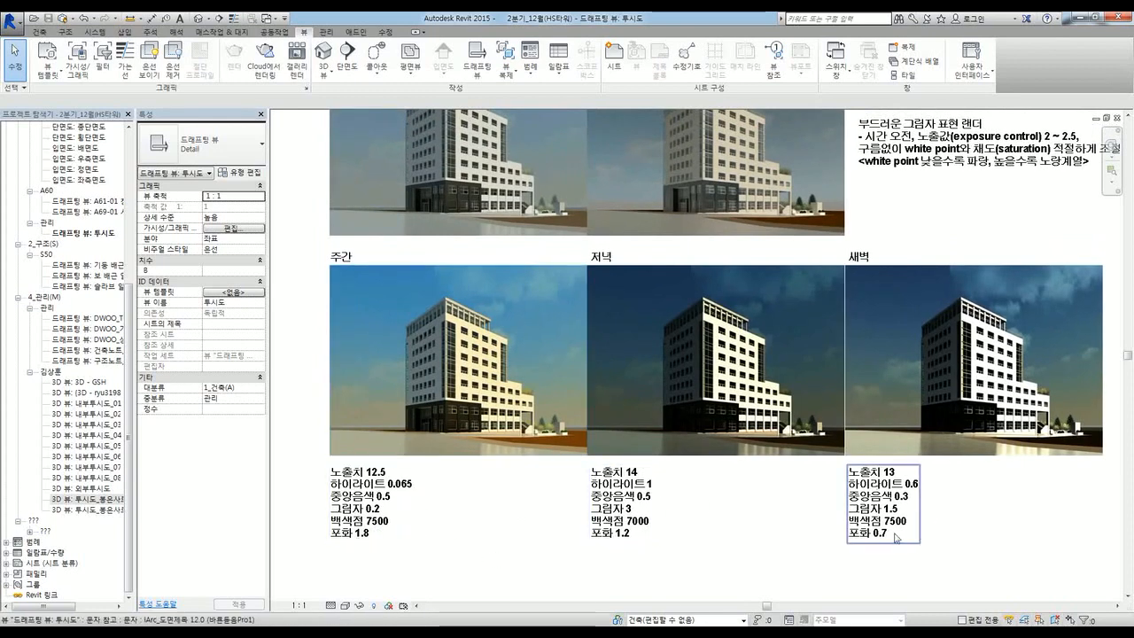
pyautogui.moveTo(794, 503); pyautogui.dragTo(789, 538, button='middle')
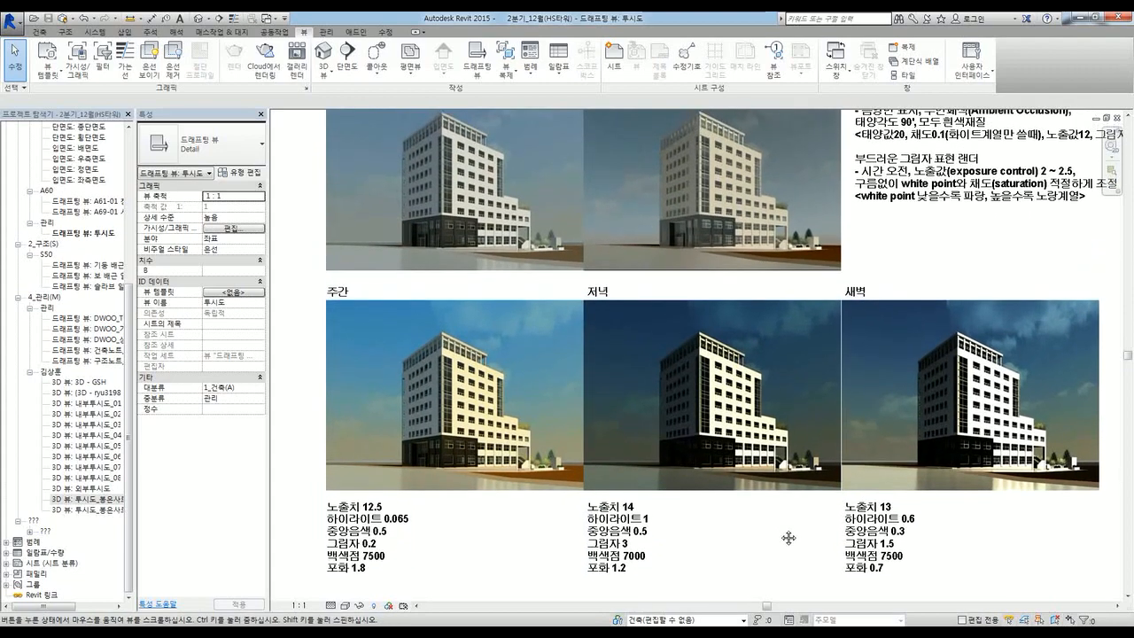
pyautogui.scroll(-2, 788, 536)
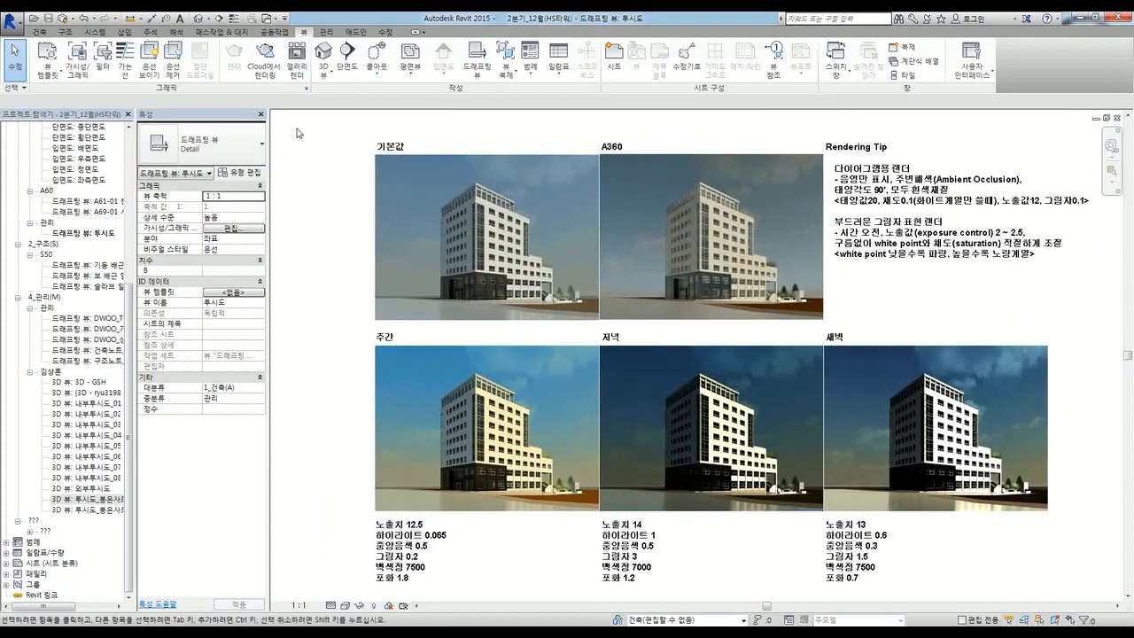
pyautogui.press('w')
pyautogui.press('t')
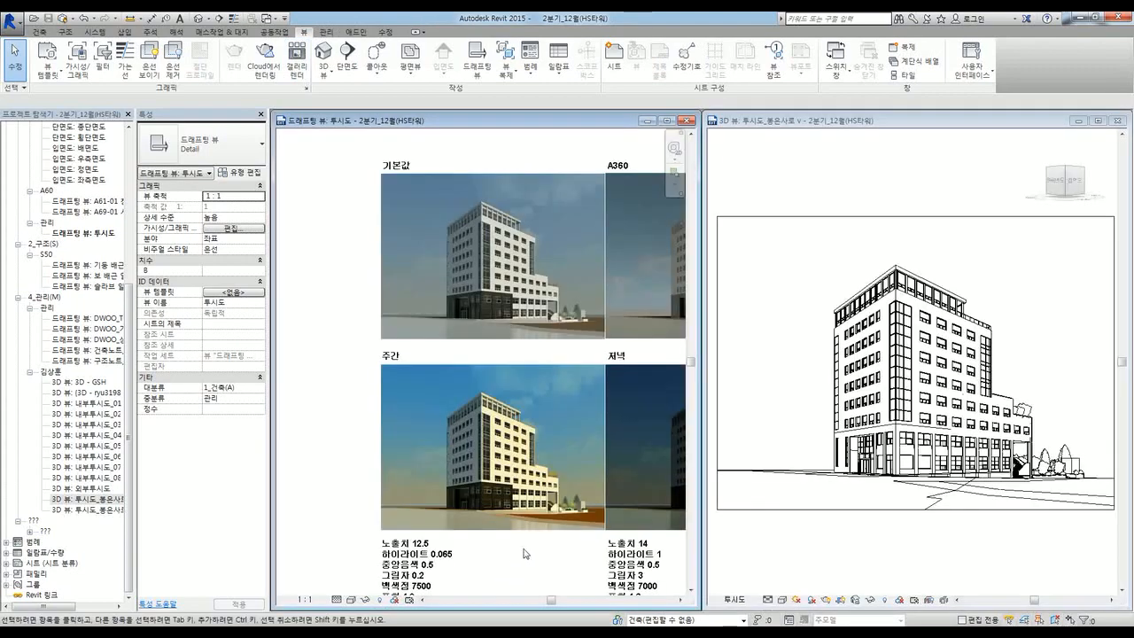
# Step: Switch focus between the 3D perspective and the rendering-tips sheet, panning to the comparison grid
pyautogui.click(817, 554)
pyautogui.press('r')
pyautogui.press('r')
pyautogui.click(330, 437)
pyautogui.scroll(-2, 336, 437)
pyautogui.moveTo(550, 515); pyautogui.dragTo(455, 484, button='middle')
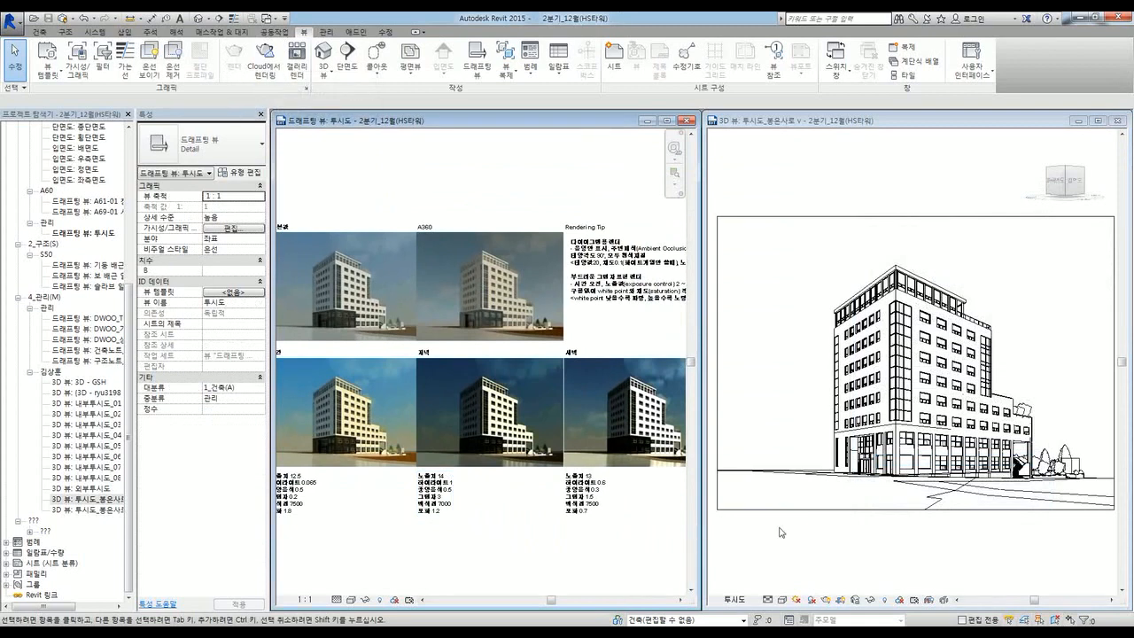
# Step: Examine the close-up of the A360 render on the comparison sheet
pyautogui.click(780, 529)
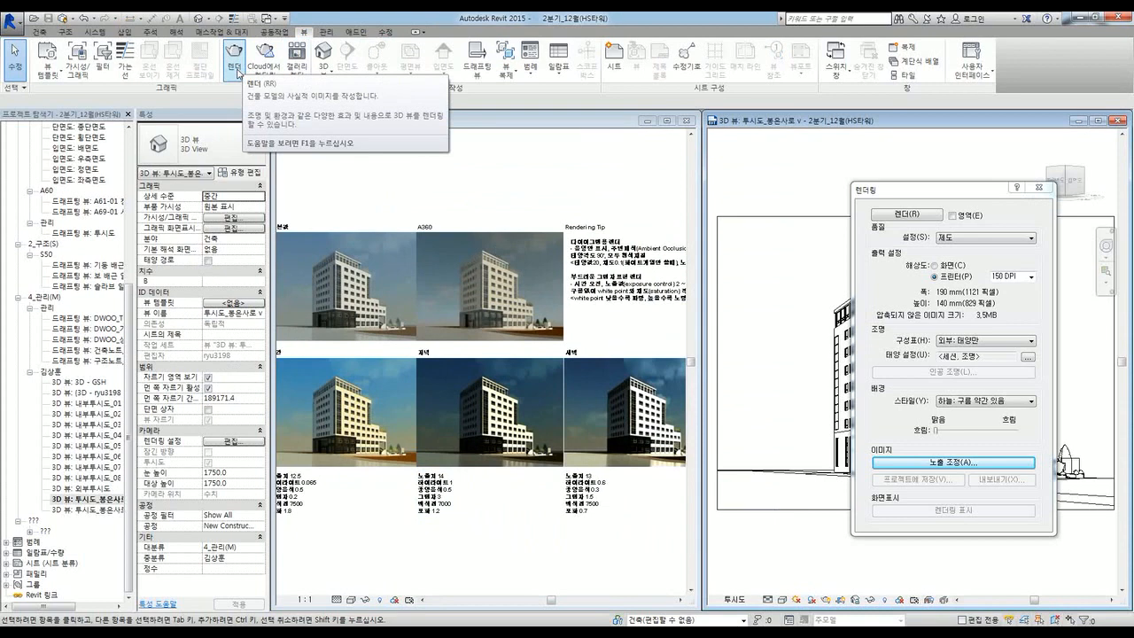
pyautogui.click(350, 172)
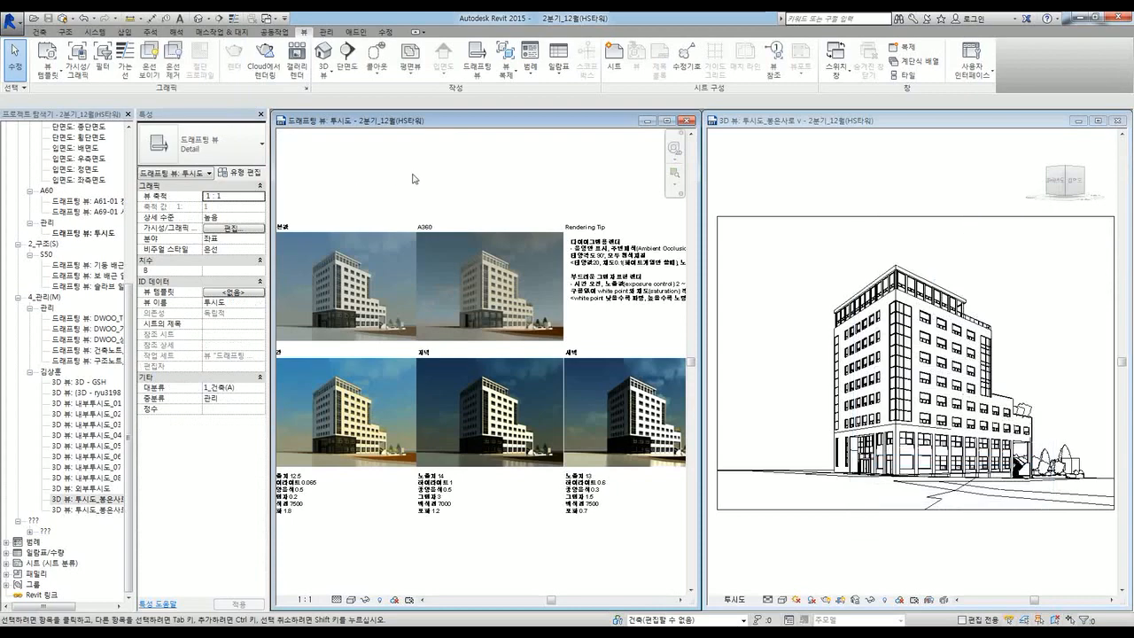
pyautogui.scroll(-1, 413, 179)
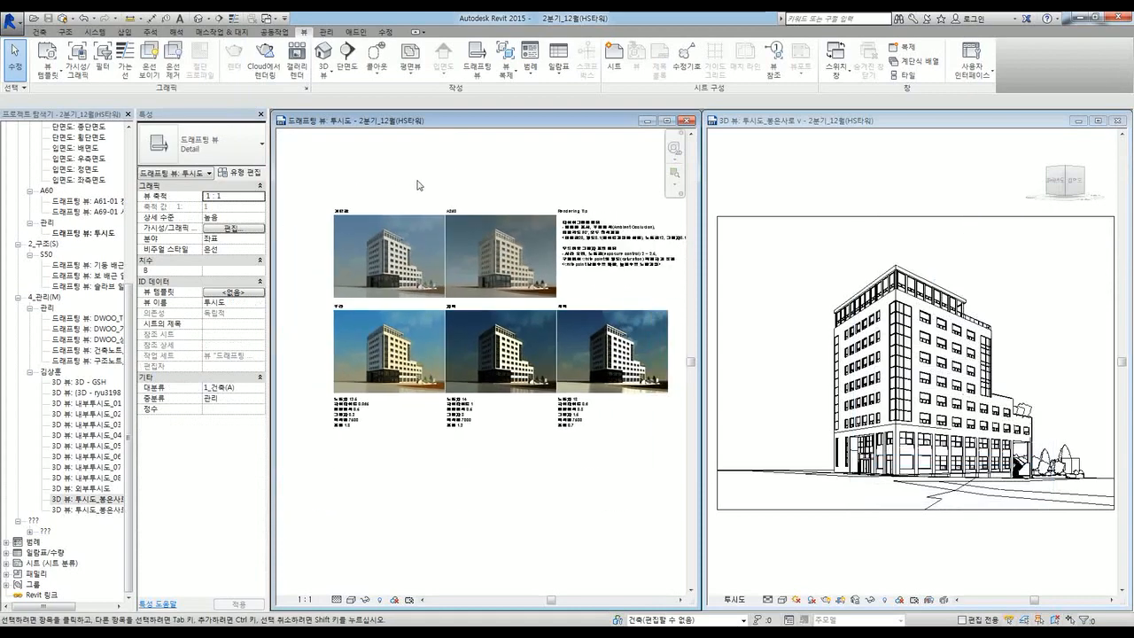
pyautogui.scroll(4, 450, 172)
pyautogui.moveTo(535, 185); pyautogui.dragTo(455, 174, button='middle')
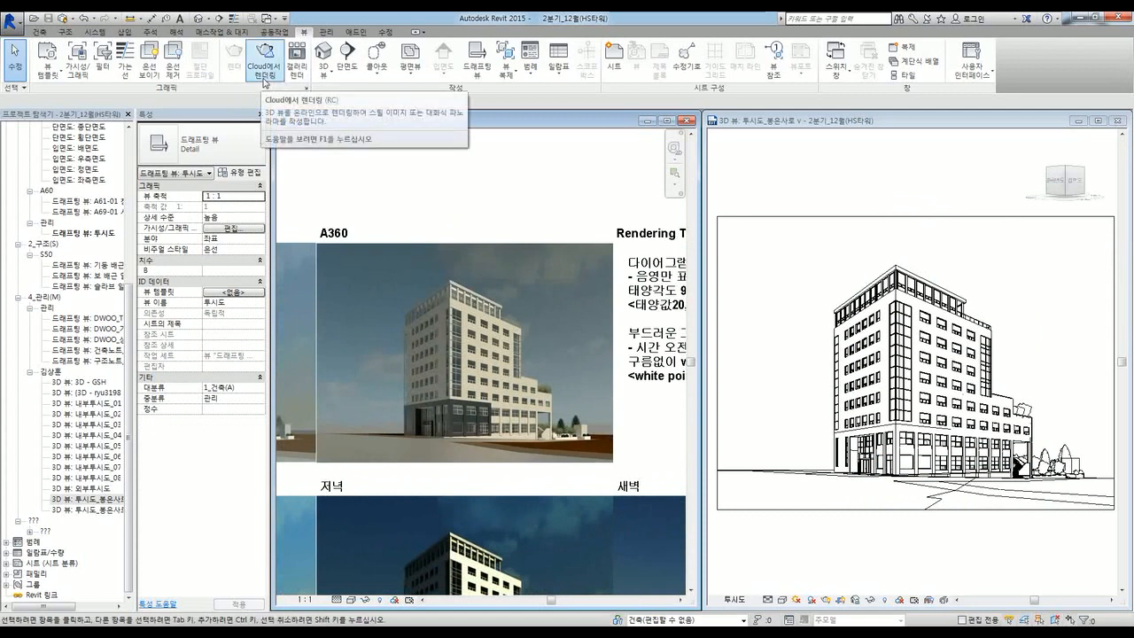
pyautogui.scroll(-4, 500, 217)
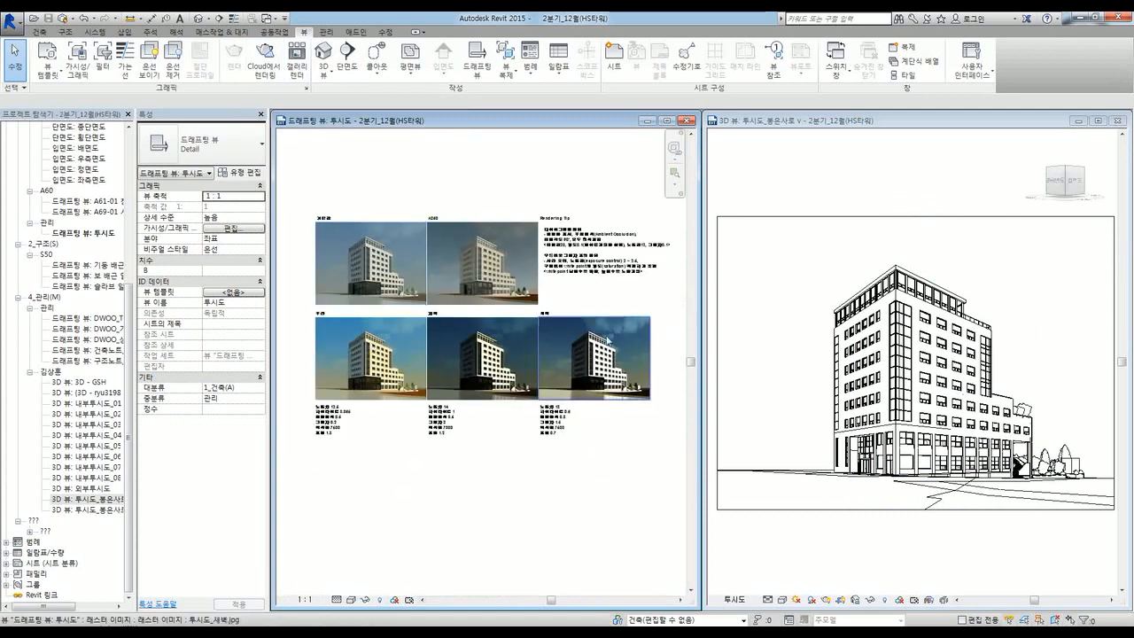
pyautogui.scroll(4, 497, 273)
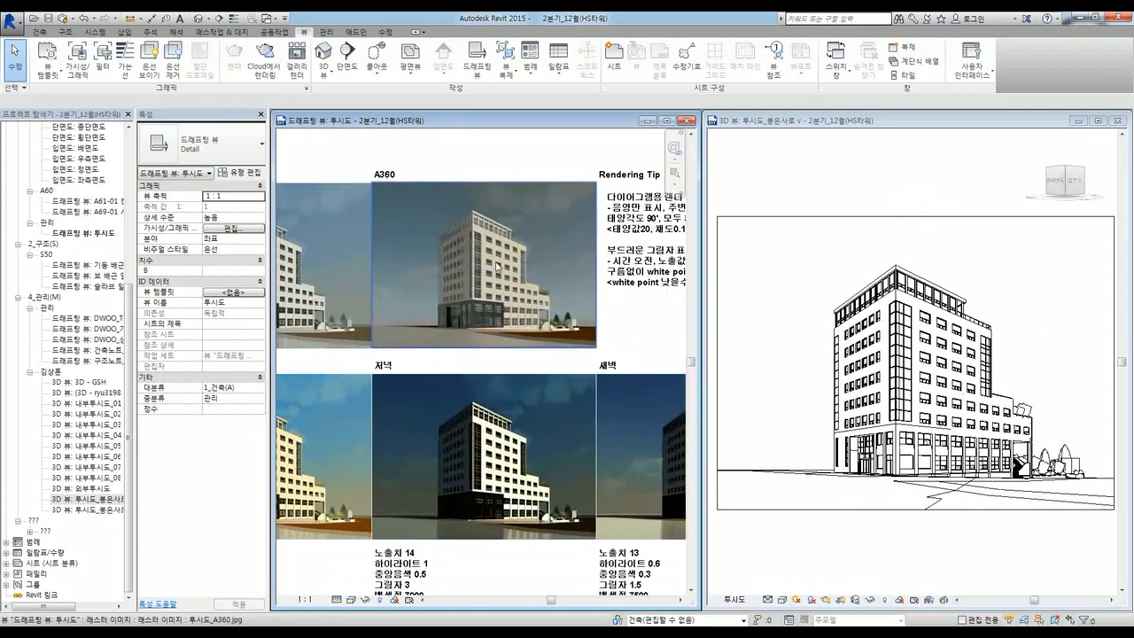
pyautogui.scroll(1, 499, 265)
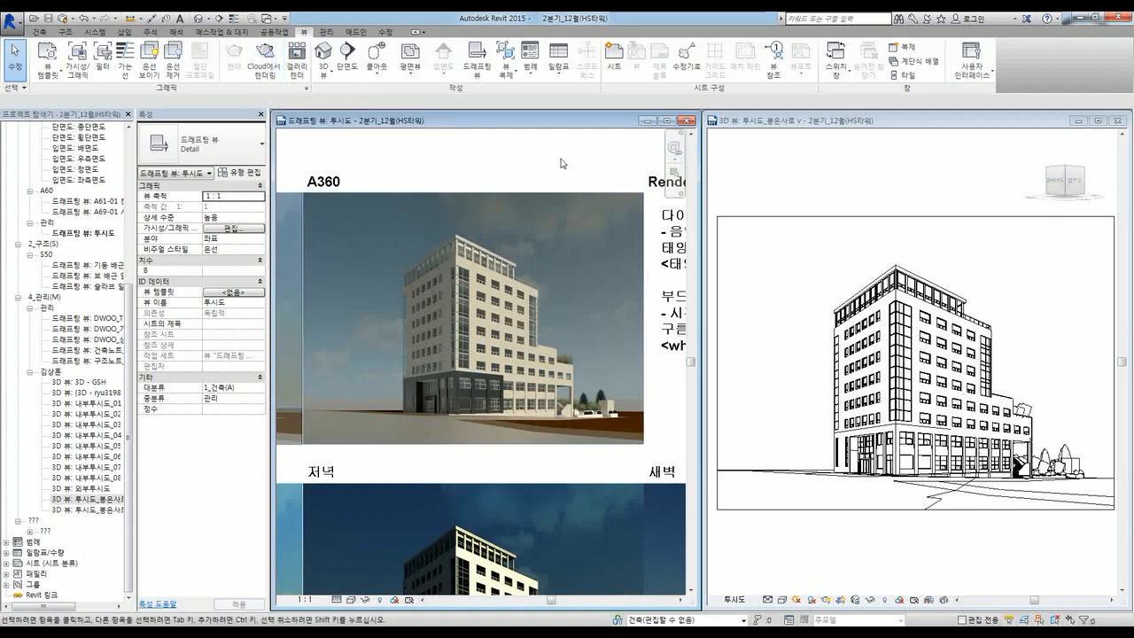
pyautogui.scroll(-3, 558, 164)
pyautogui.scroll(5, 585, 278)
pyautogui.scroll(3, 584, 278)
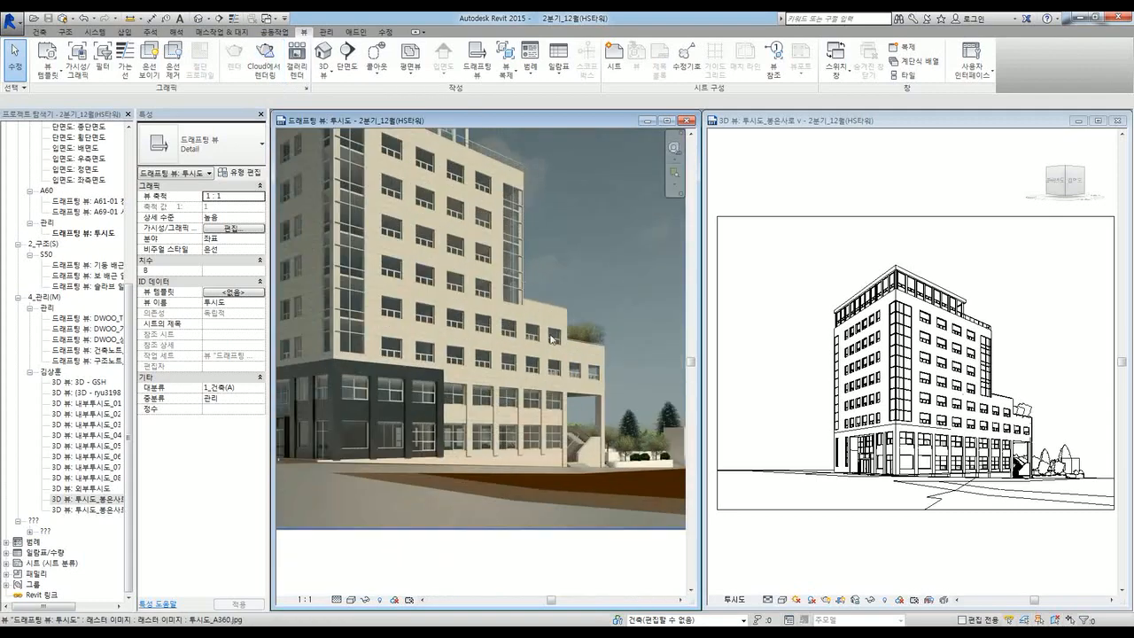
pyautogui.scroll(-5, 566, 352)
pyautogui.scroll(4, 367, 351)
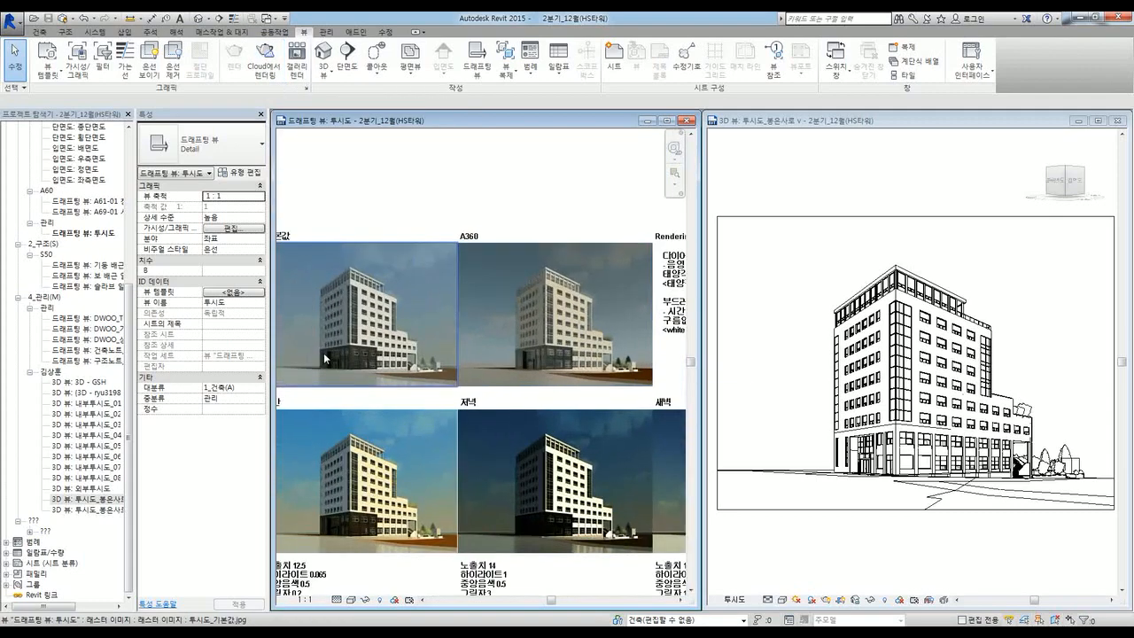
pyautogui.scroll(-2, 367, 351)
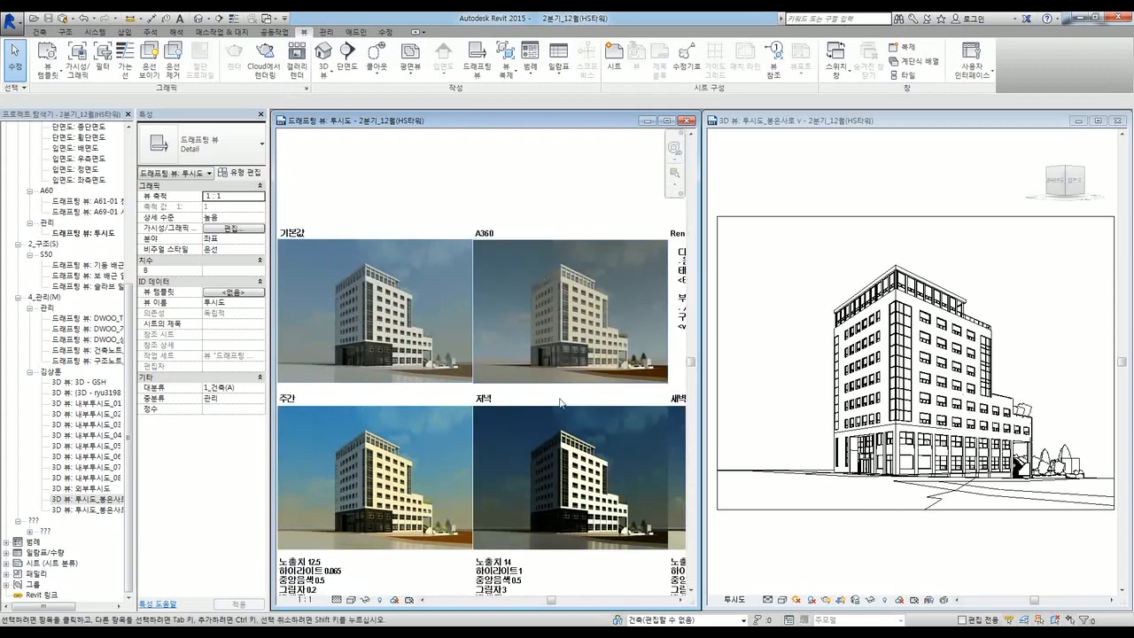
# Step: Inspect the 노출치 13 and 14 notes, then activate the 3D view and close Rendering settings
pyautogui.moveTo(561, 399); pyautogui.dragTo(480, 406, button='middle')
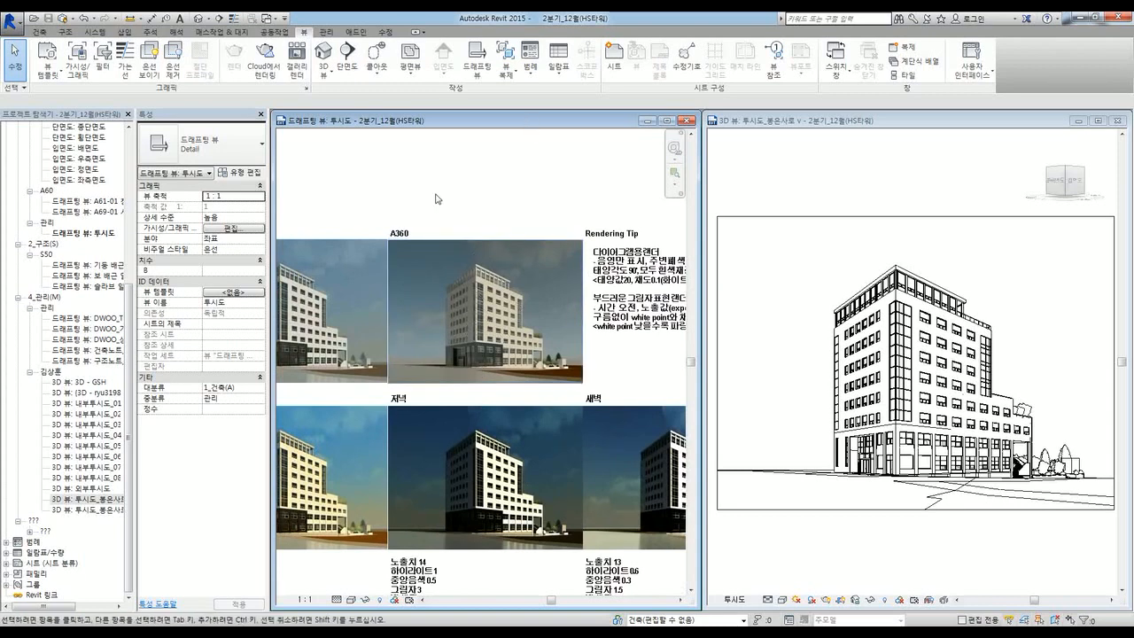
pyautogui.scroll(-1, 437, 201)
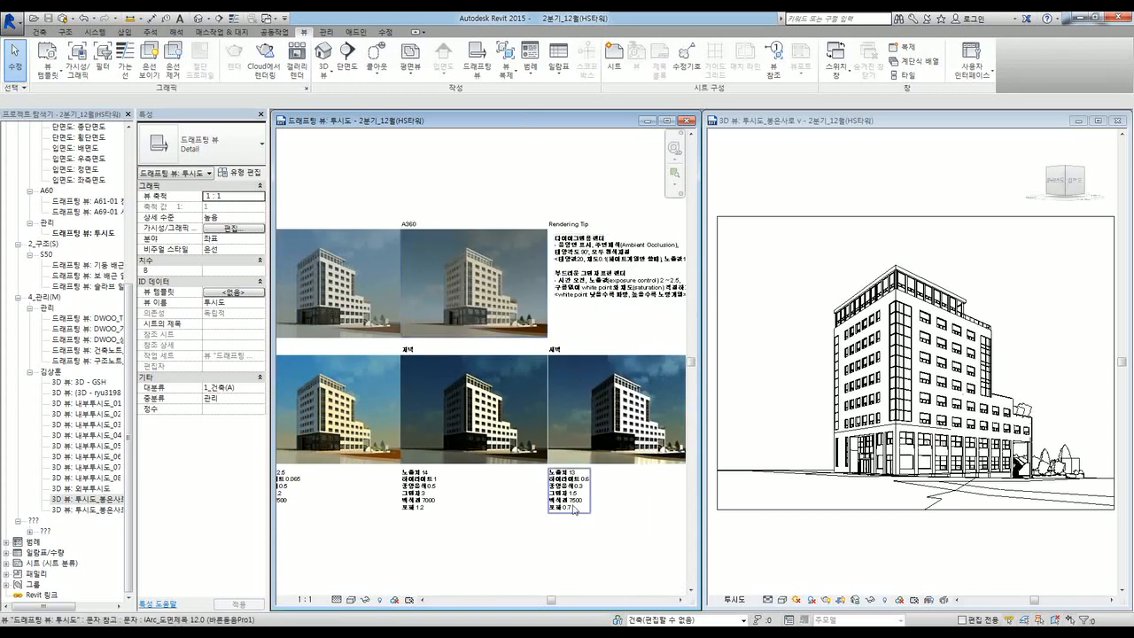
pyautogui.moveTo(476, 543); pyautogui.dragTo(532, 509, button='middle')
pyautogui.click(627, 475)
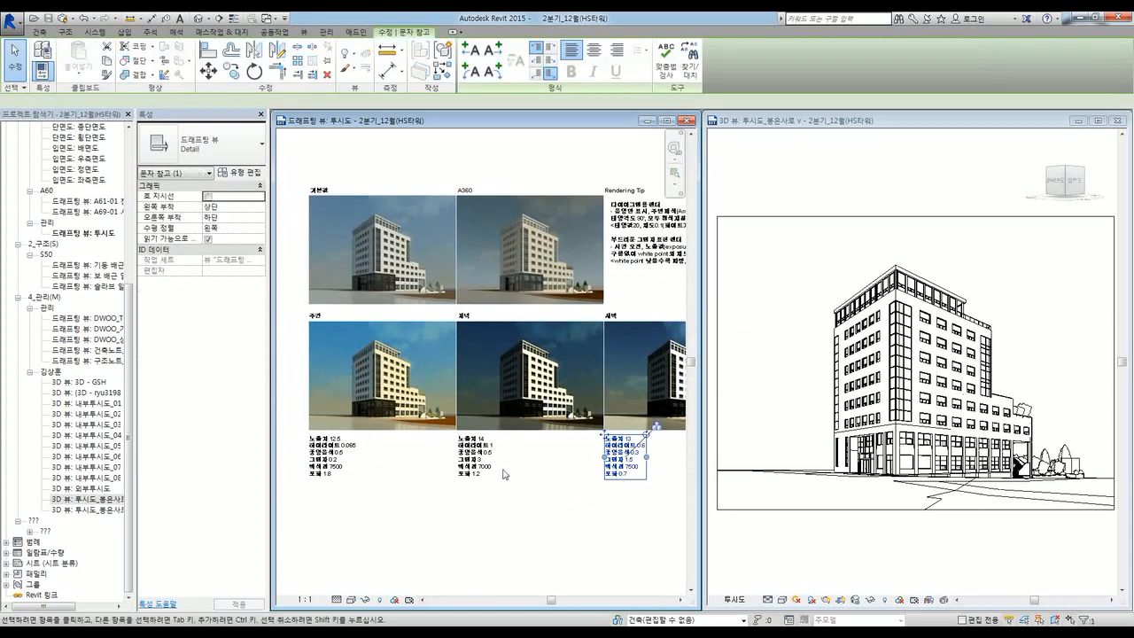
pyautogui.click(472, 473)
pyautogui.click(393, 519)
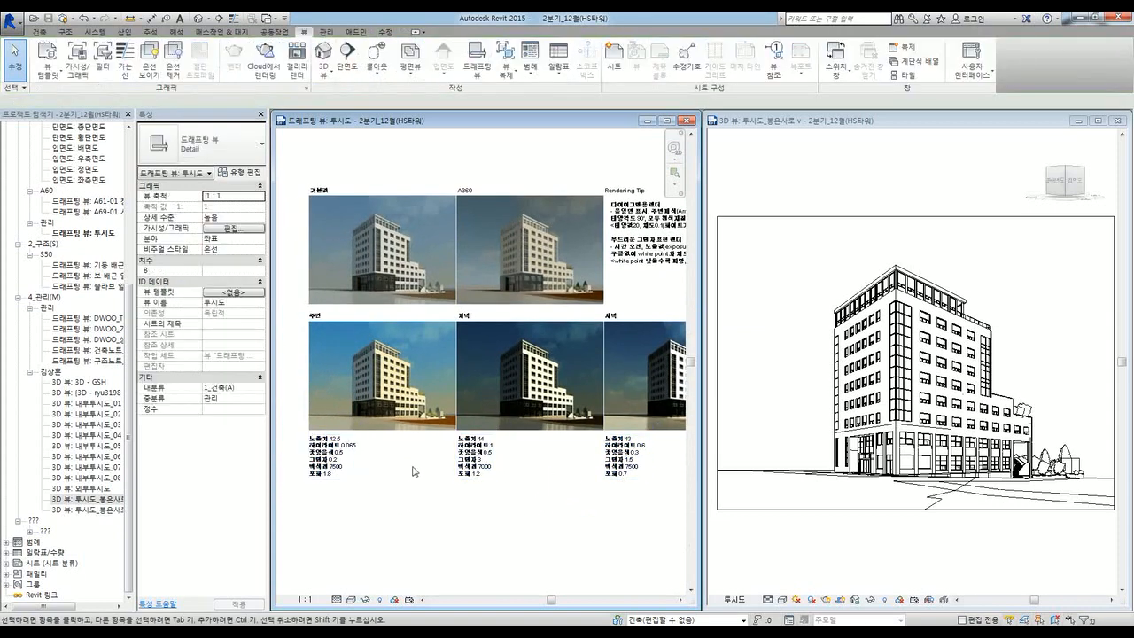
pyautogui.moveTo(421, 475); pyautogui.dragTo(394, 509, button='middle')
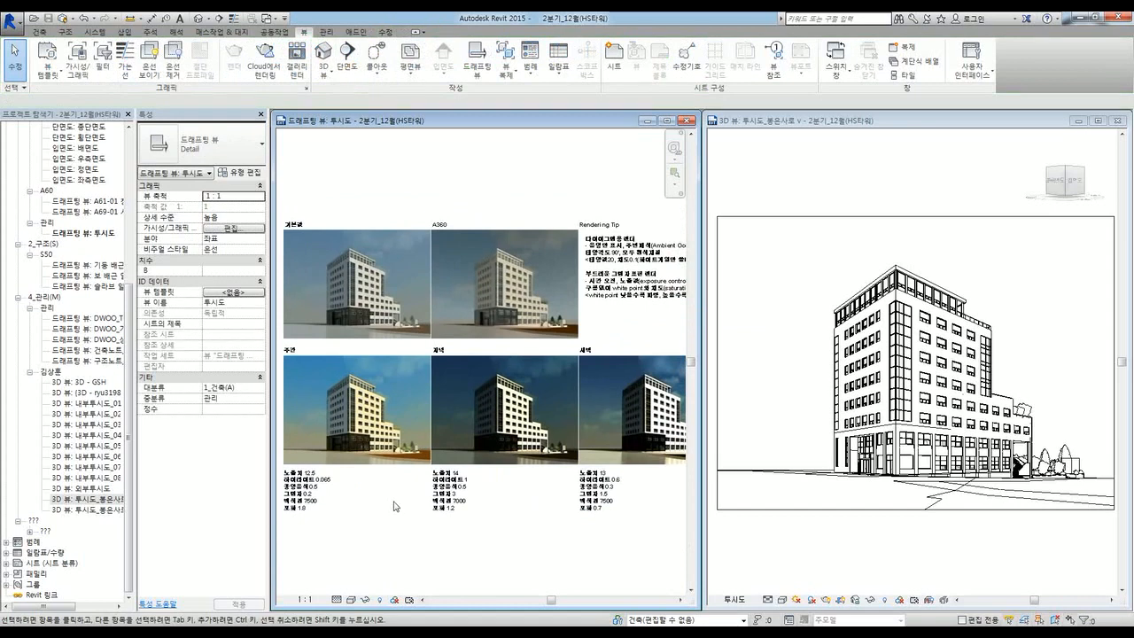
pyautogui.scroll(2, 542, 249)
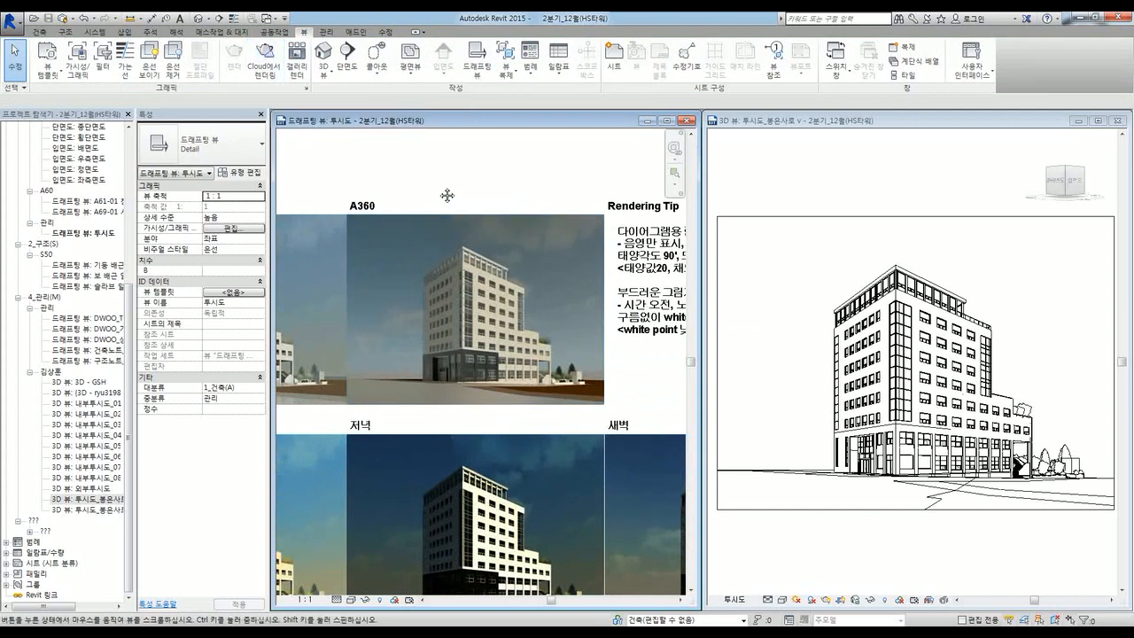
pyautogui.moveTo(446, 195); pyautogui.dragTo(443, 262, button='middle')
pyautogui.scroll(2, 445, 380)
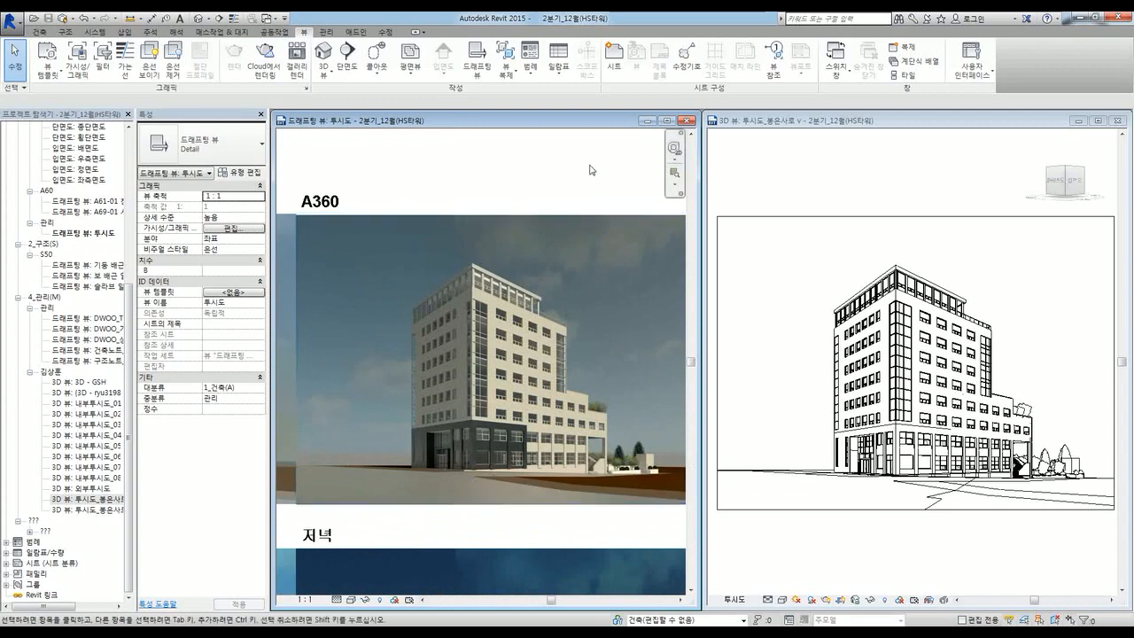
pyautogui.click(739, 170)
pyautogui.click(1038, 187)
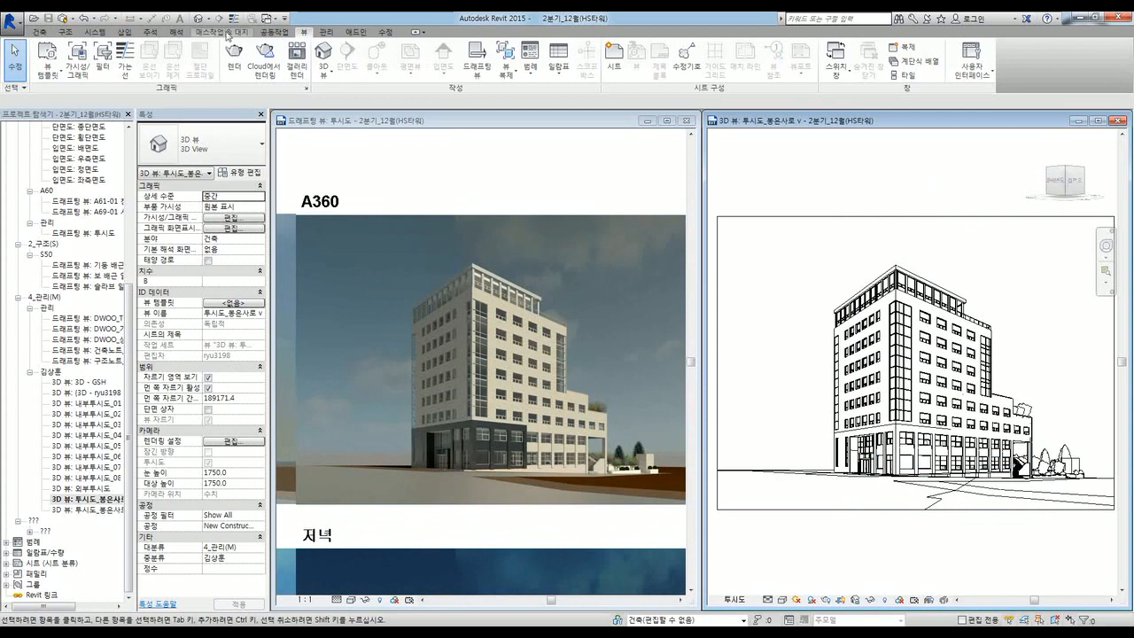
# Step: Start Render in Cloud and sign in to Autodesk 360 with the account ID and password
pyautogui.click(256, 74)
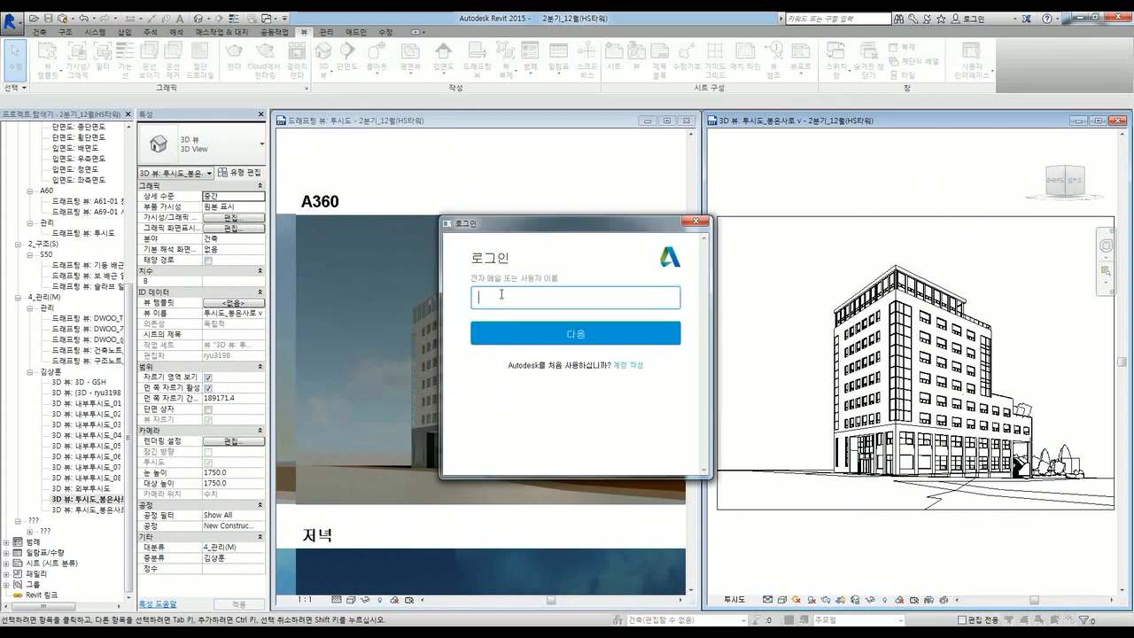
pyautogui.write('ryu3198')
pyautogui.click(528, 334)
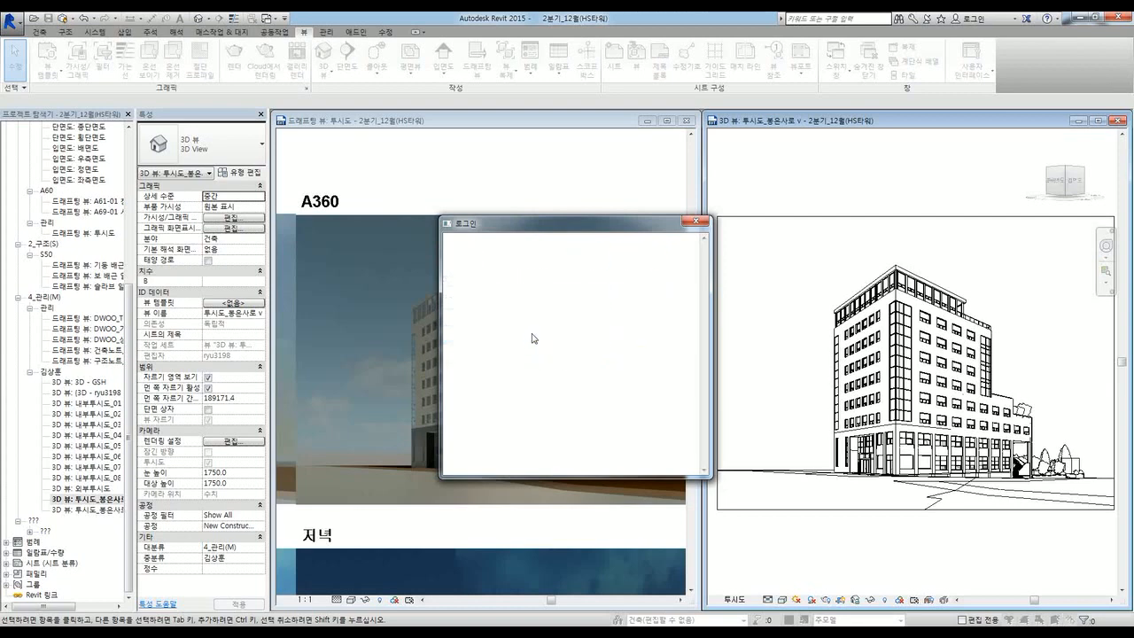
pyautogui.write('****')
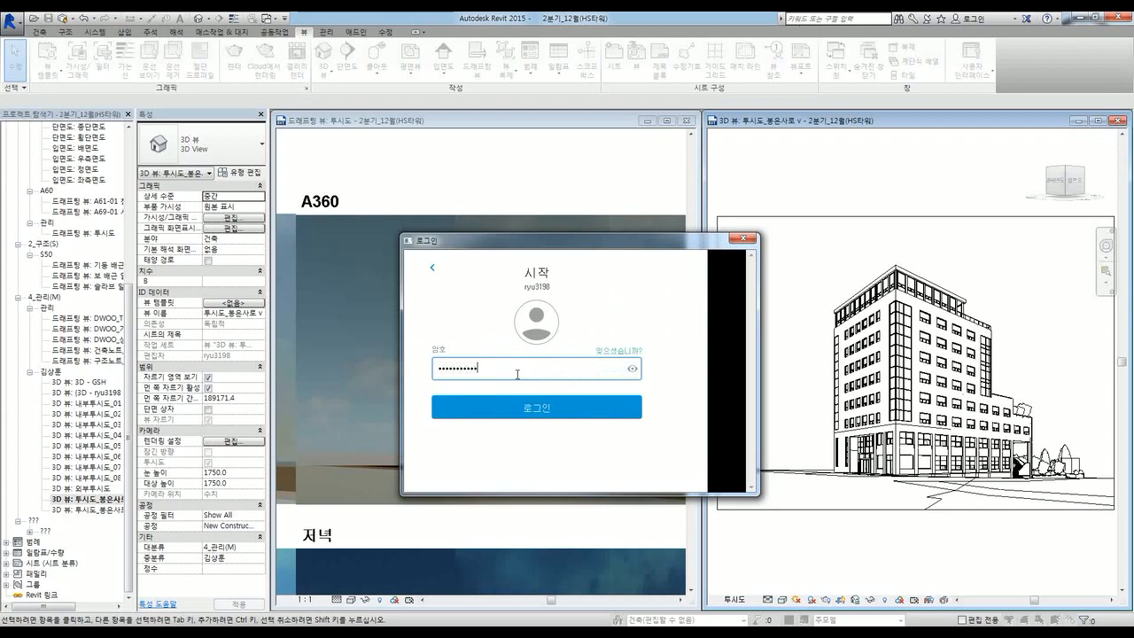
pyautogui.click(501, 416)
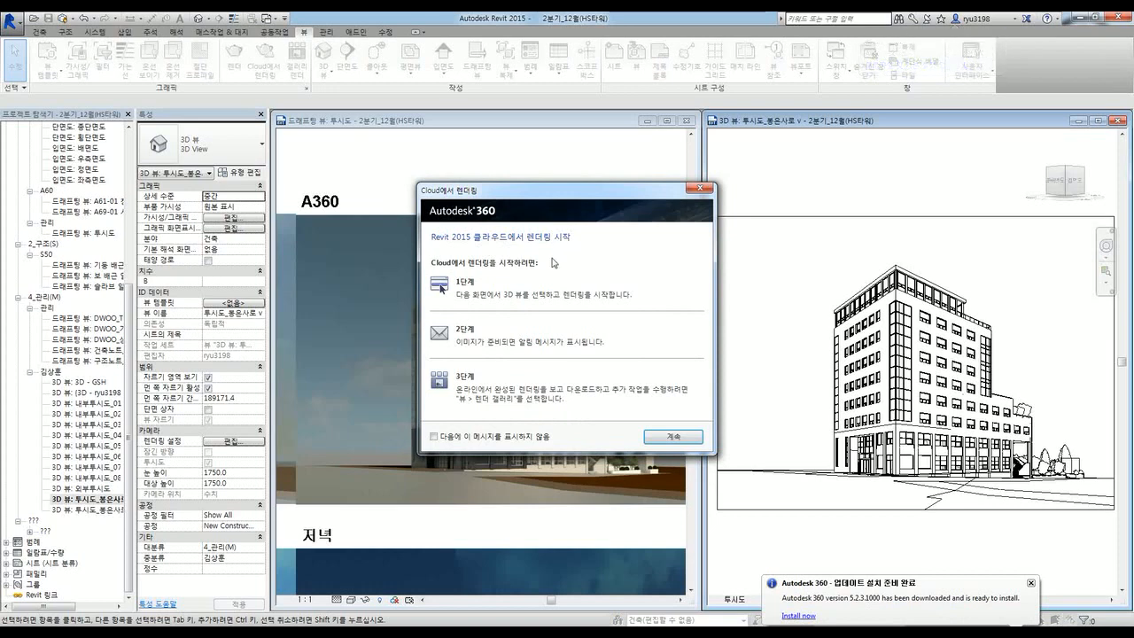
# Step: Set the cloud render to a 최종-quality still PNG at 최대 (16 megapixels) with 고급 exposure
pyautogui.click(658, 436)
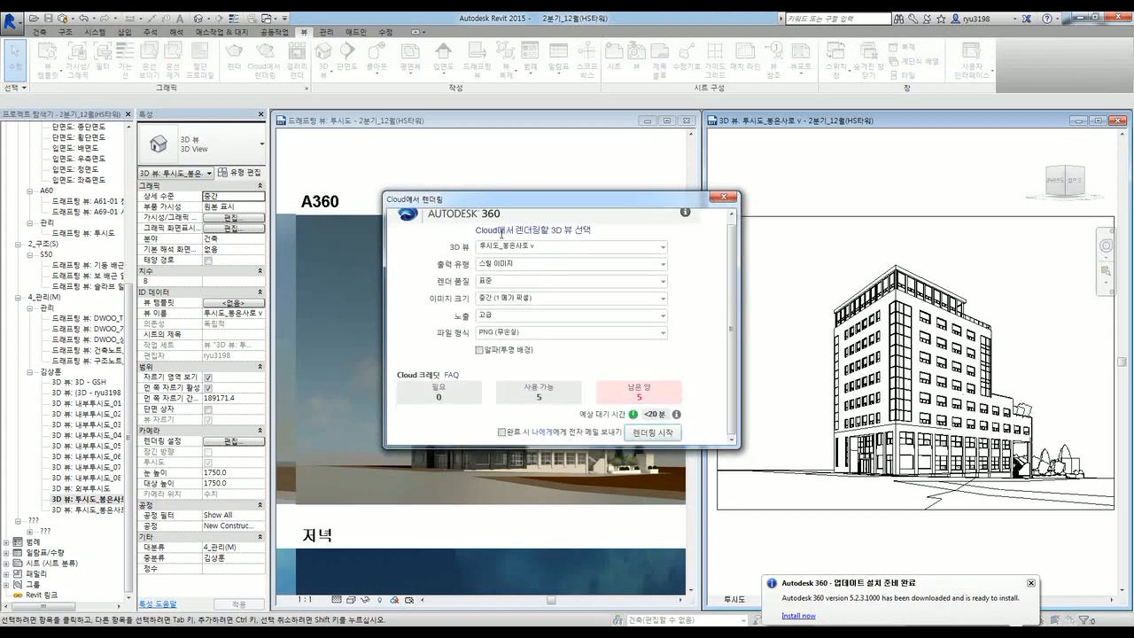
pyautogui.moveTo(500, 200); pyautogui.dragTo(512, 184)
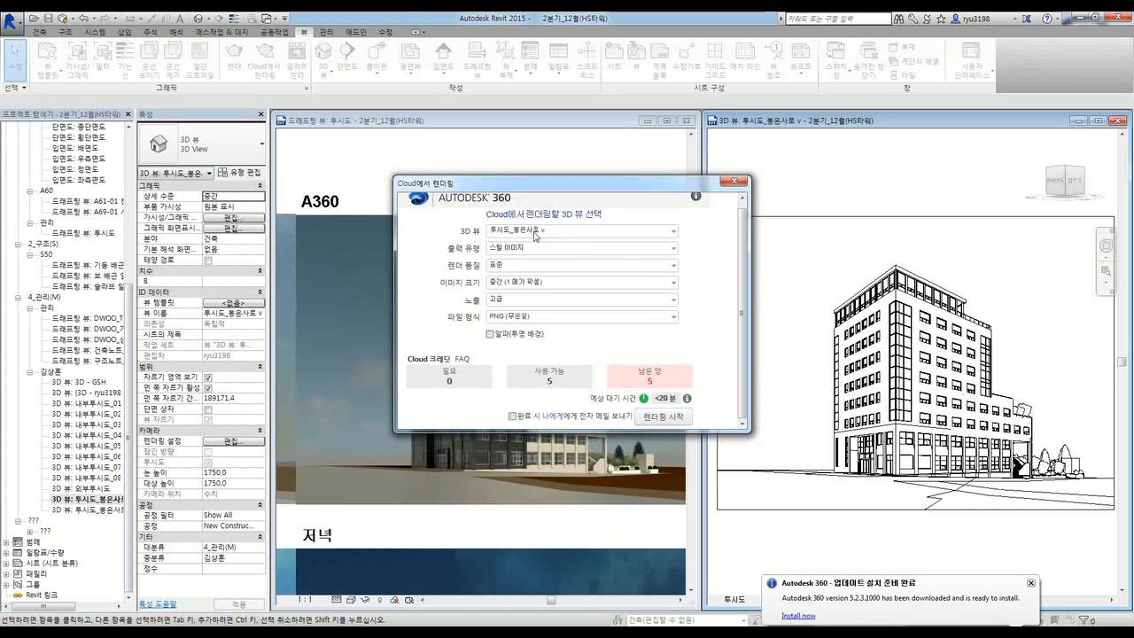
pyautogui.click(516, 253)
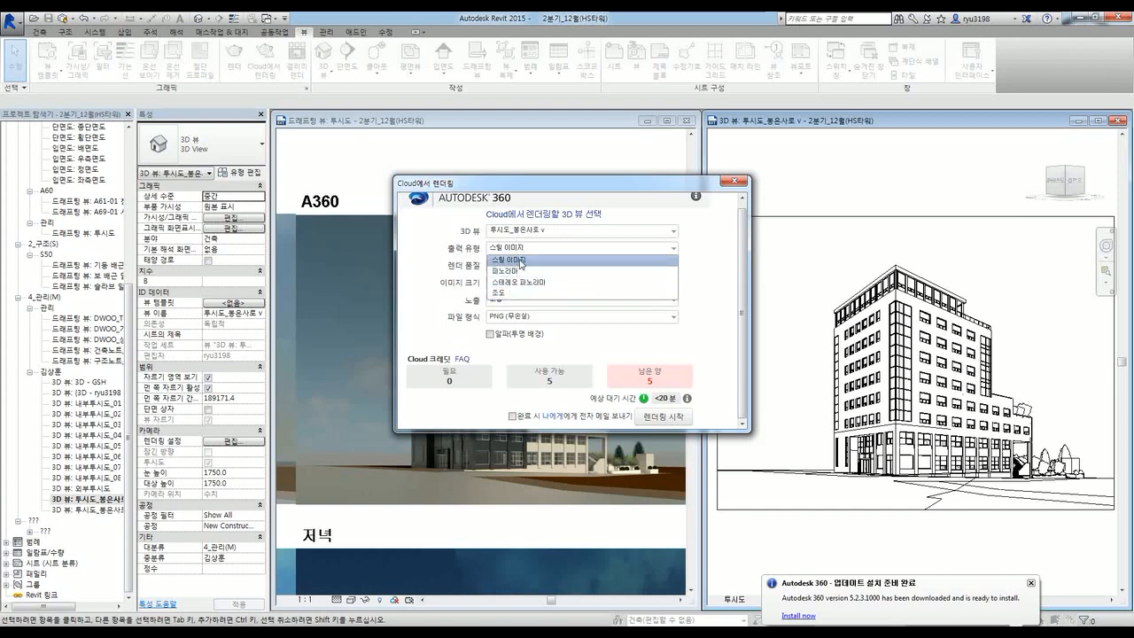
pyautogui.click(521, 261)
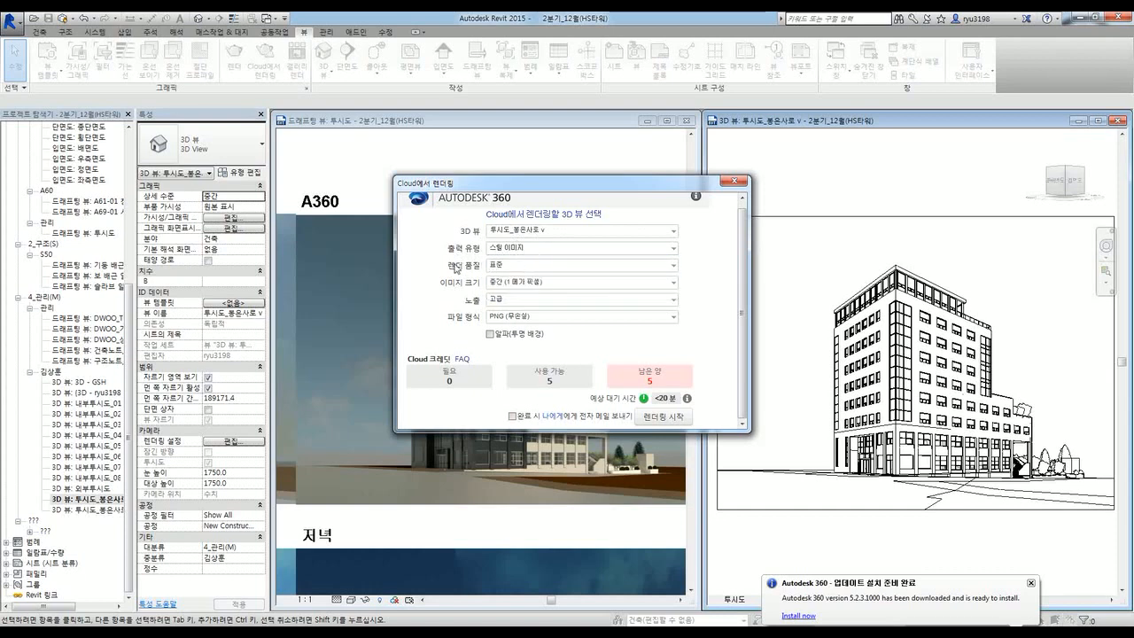
pyautogui.click(502, 267)
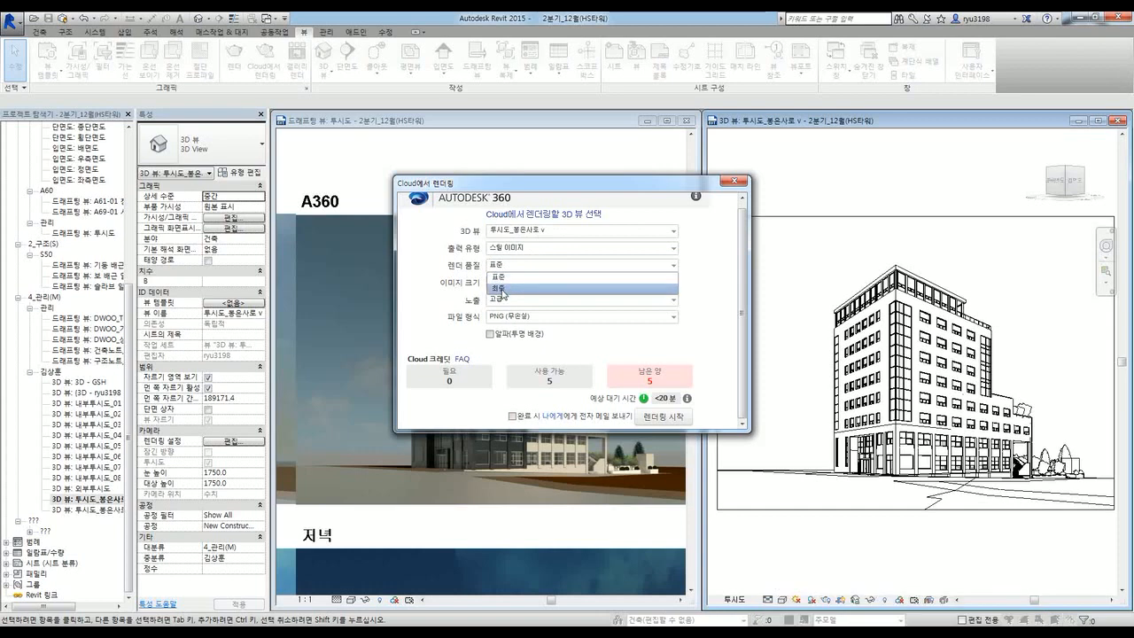
pyautogui.click(505, 289)
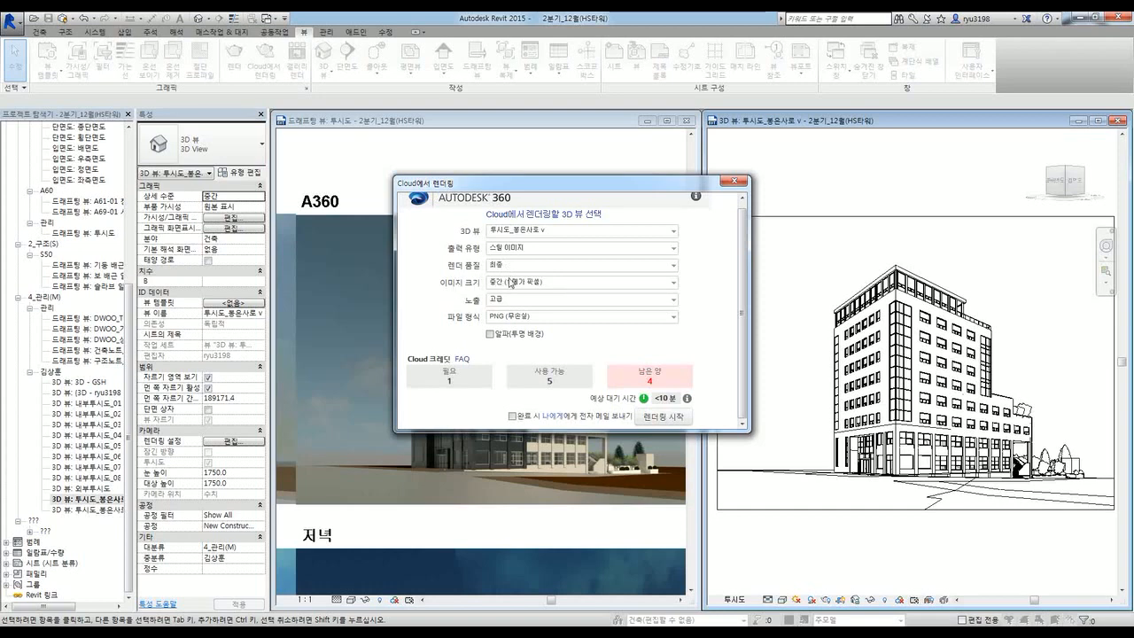
pyautogui.click(510, 283)
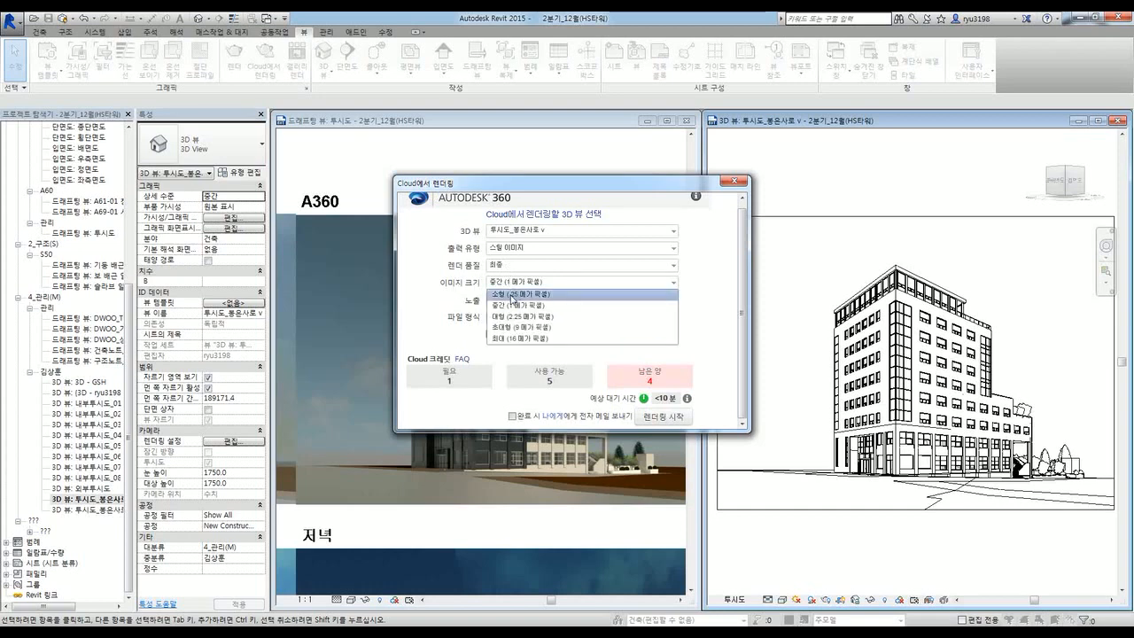
pyautogui.click(522, 338)
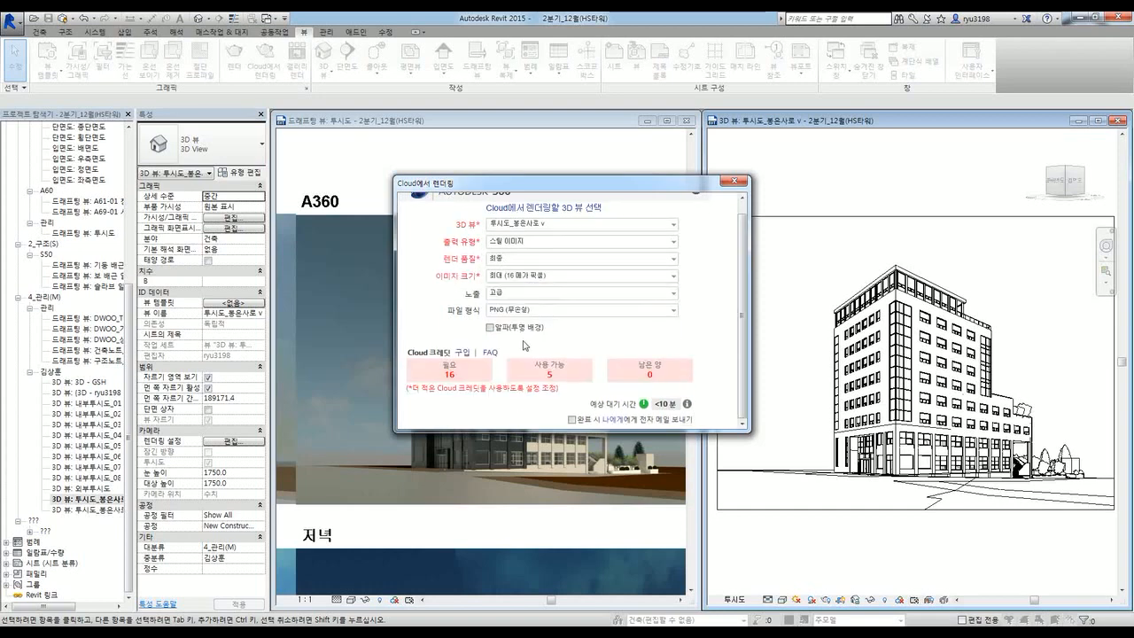
pyautogui.click(497, 298)
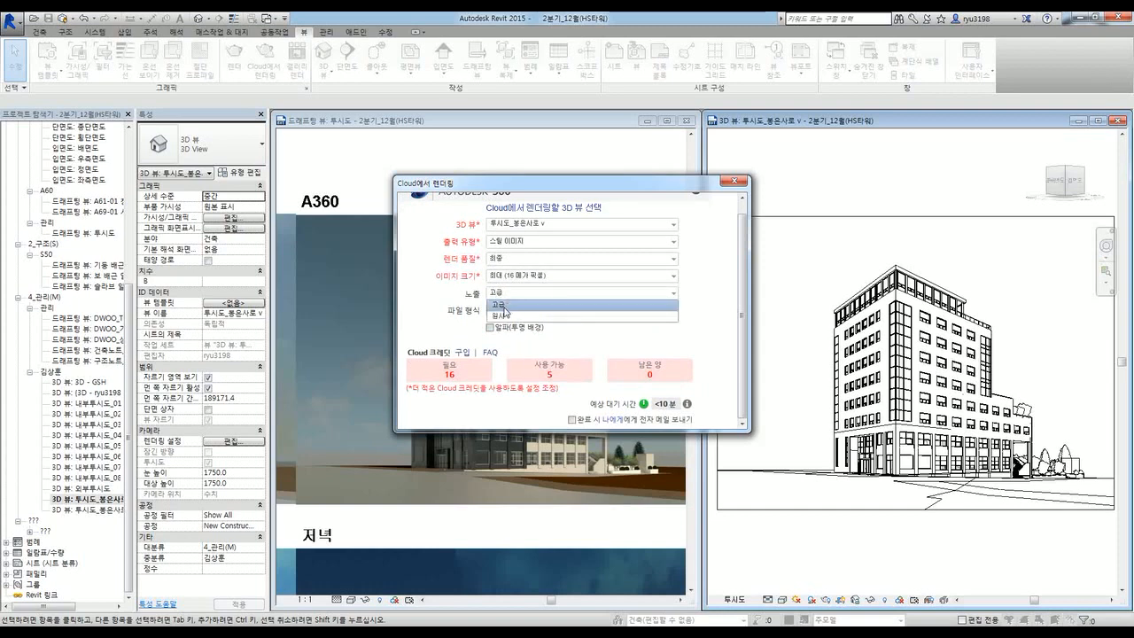
pyautogui.click(505, 304)
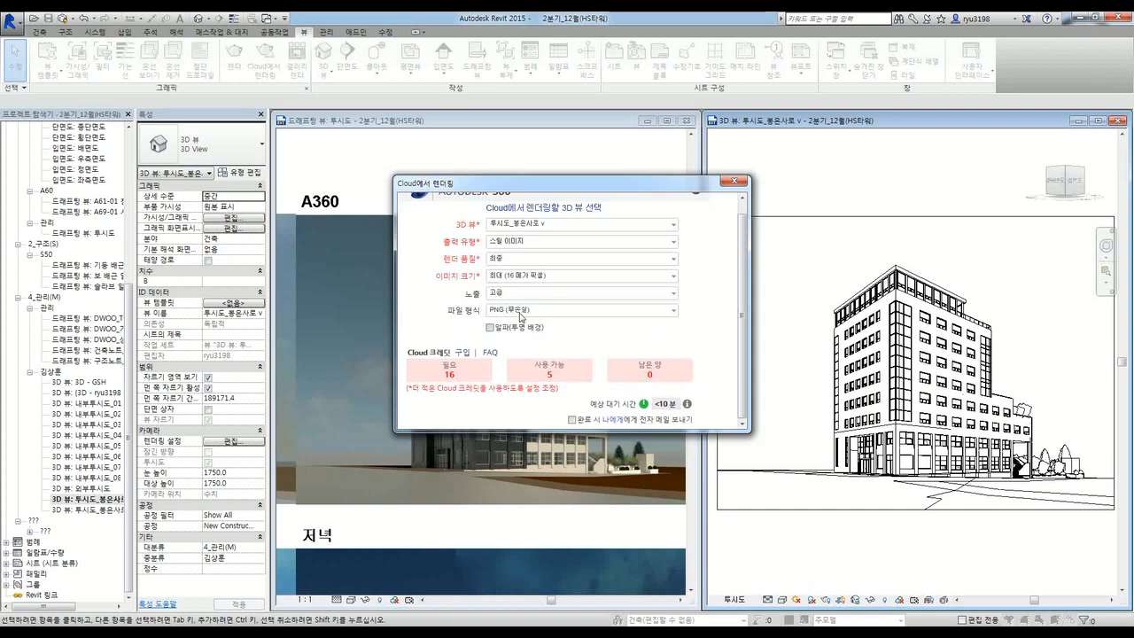
pyautogui.click(521, 312)
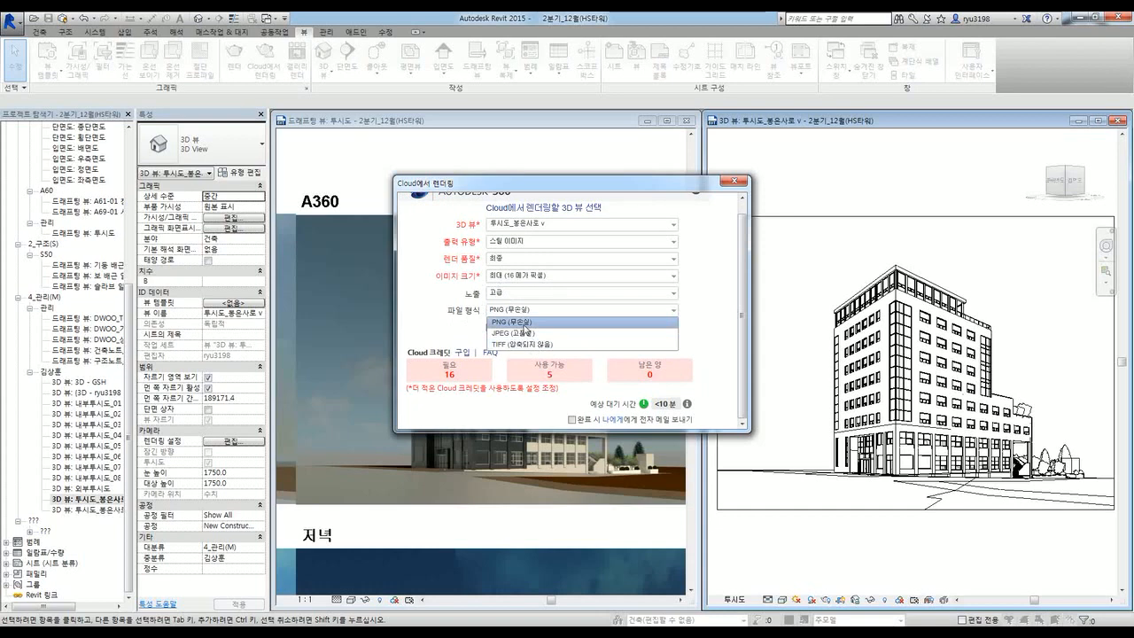
pyautogui.click(529, 323)
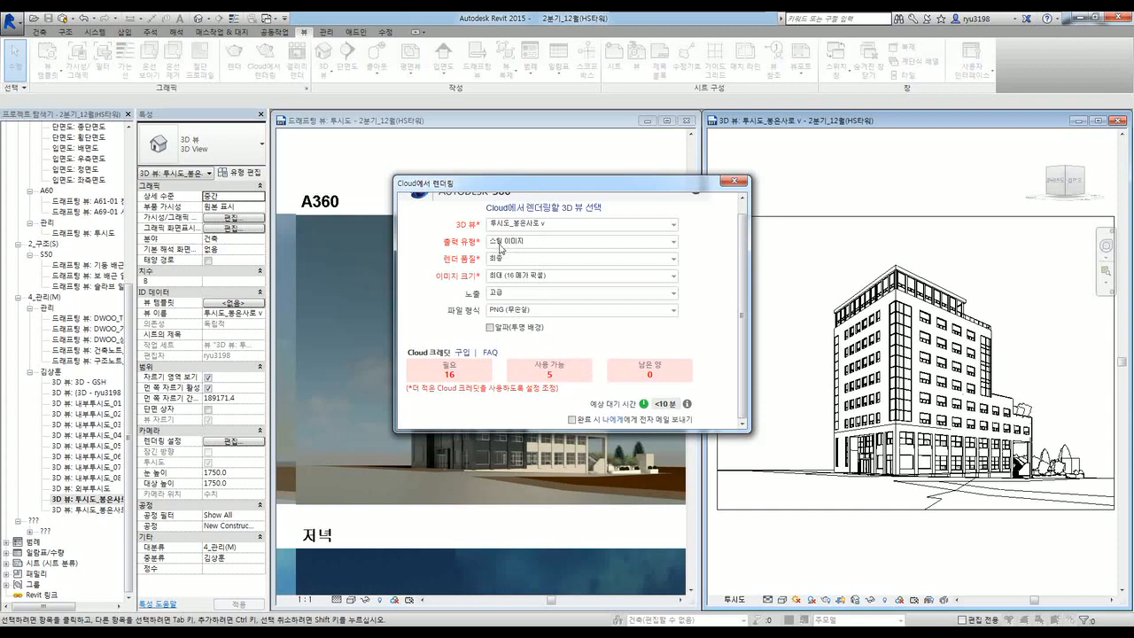
# Step: Set render quality back to 표준, then compare the 대형 (2.25 MP) and 초대형 (9 MP) image sizes
pyautogui.click(509, 260)
pyautogui.click(508, 275)
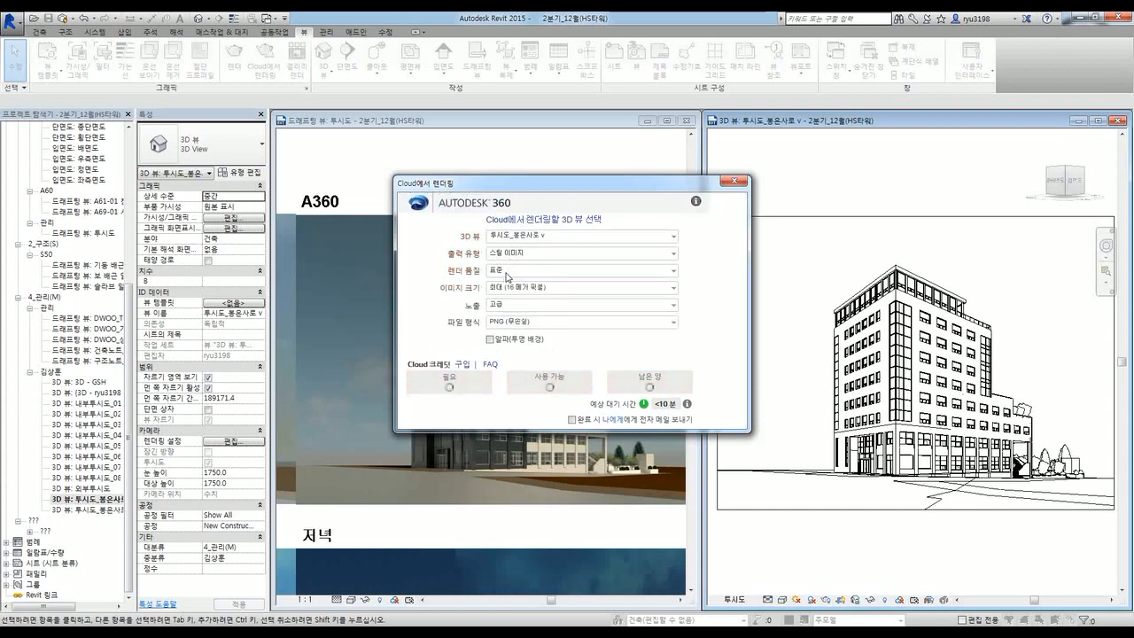
pyautogui.click(514, 276)
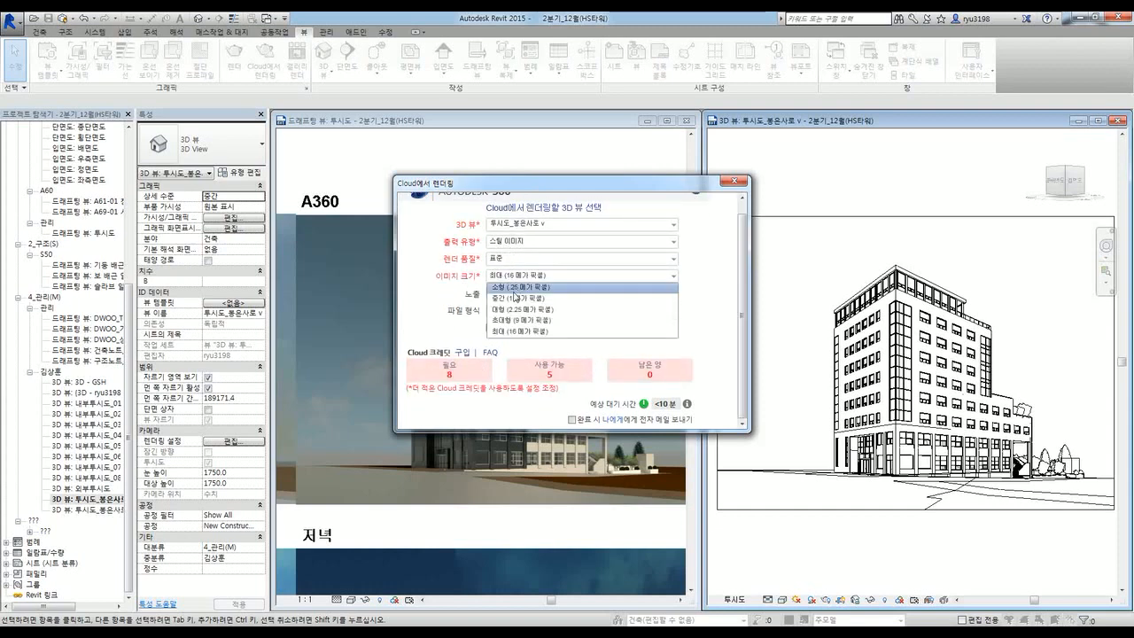
pyautogui.click(515, 317)
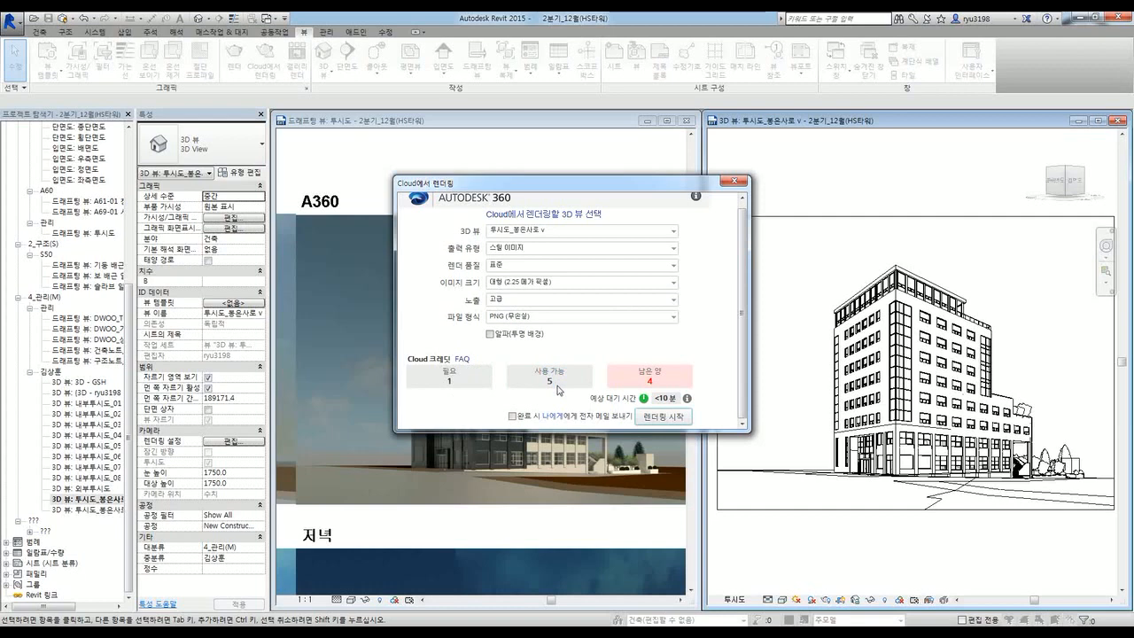
pyautogui.click(523, 284)
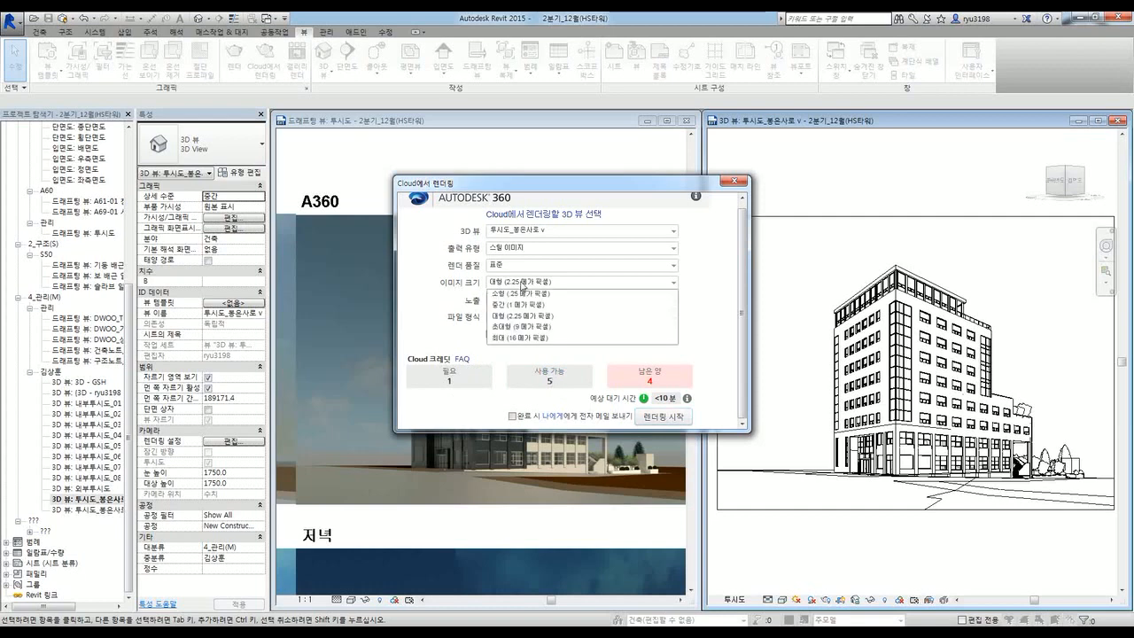
pyautogui.click(509, 326)
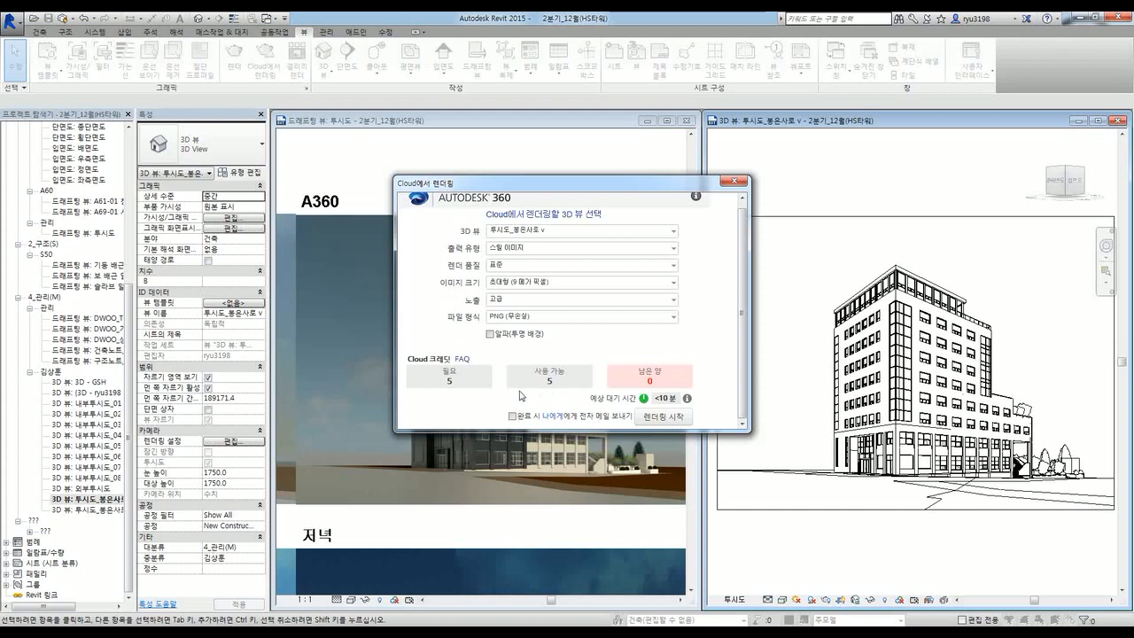
# Step: Choose 소형 (.25 메가 픽셀) size, note it needs zero credits, and start the cloud render
pyautogui.click(507, 282)
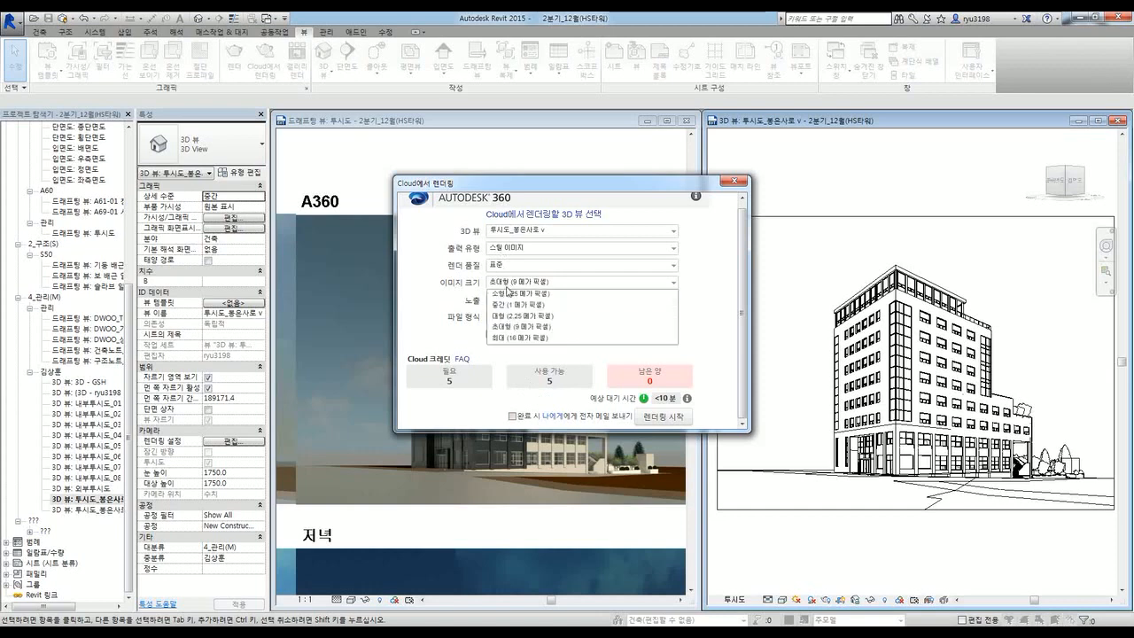
pyautogui.click(513, 301)
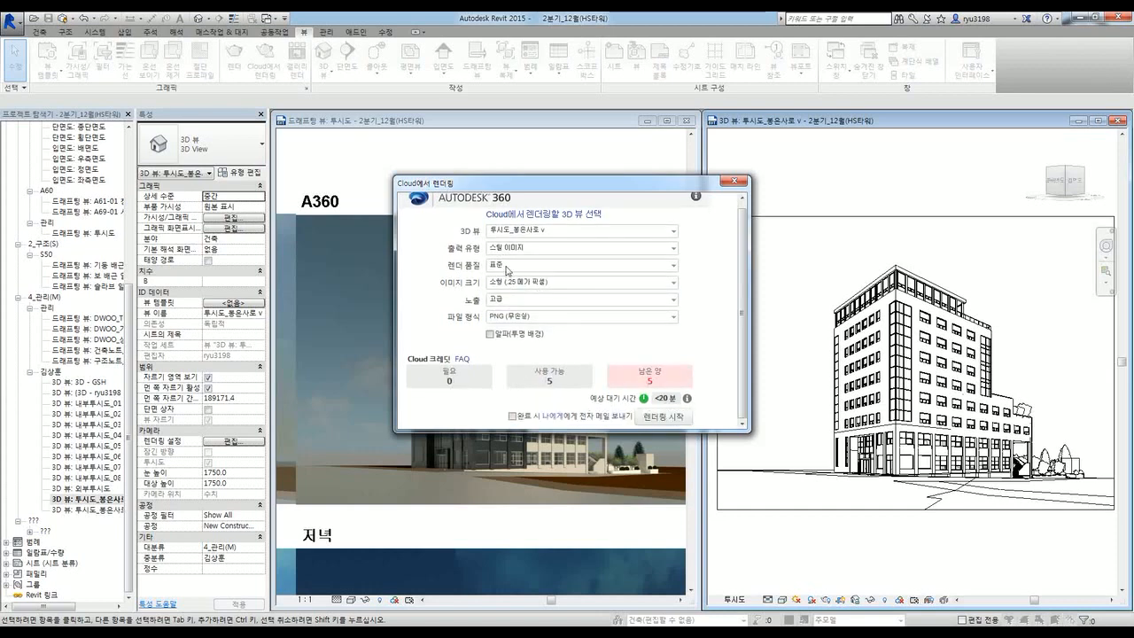
pyautogui.doubleClick(451, 382)
pyautogui.click(663, 415)
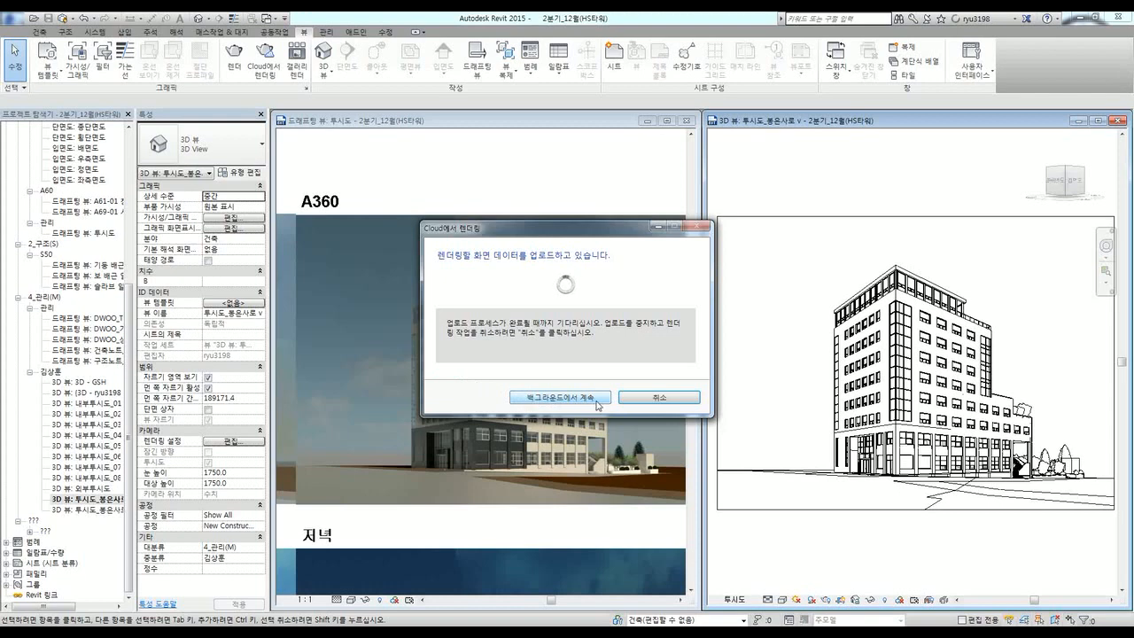
# Step: Move the upload to the background and open the A360 rendering progress page from the notification
pyautogui.click(550, 400)
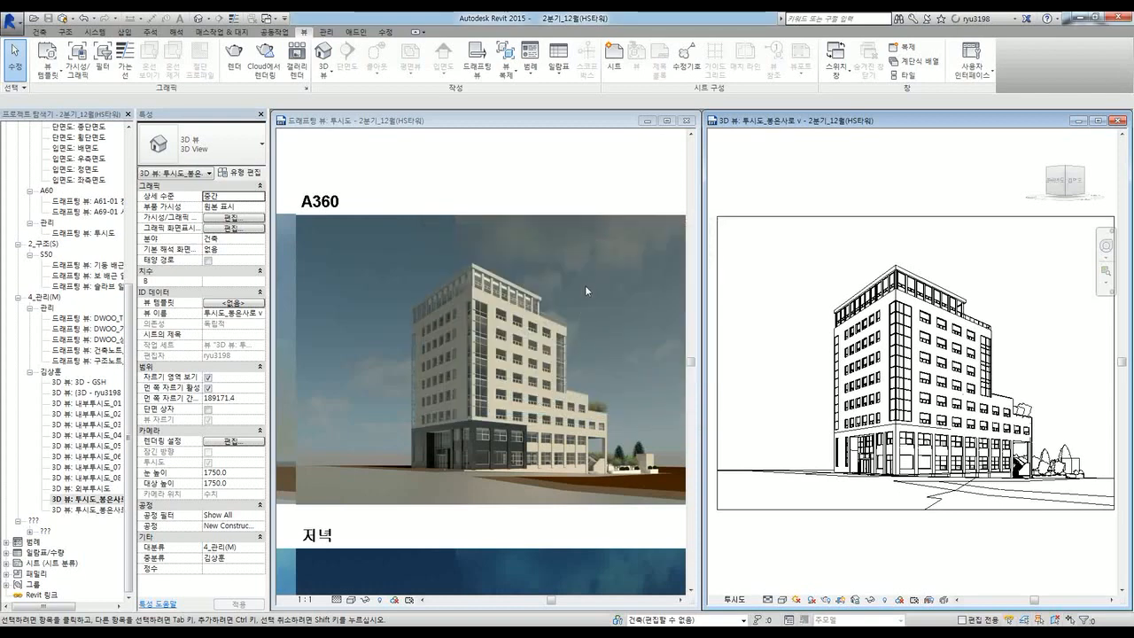
pyautogui.click(600, 196)
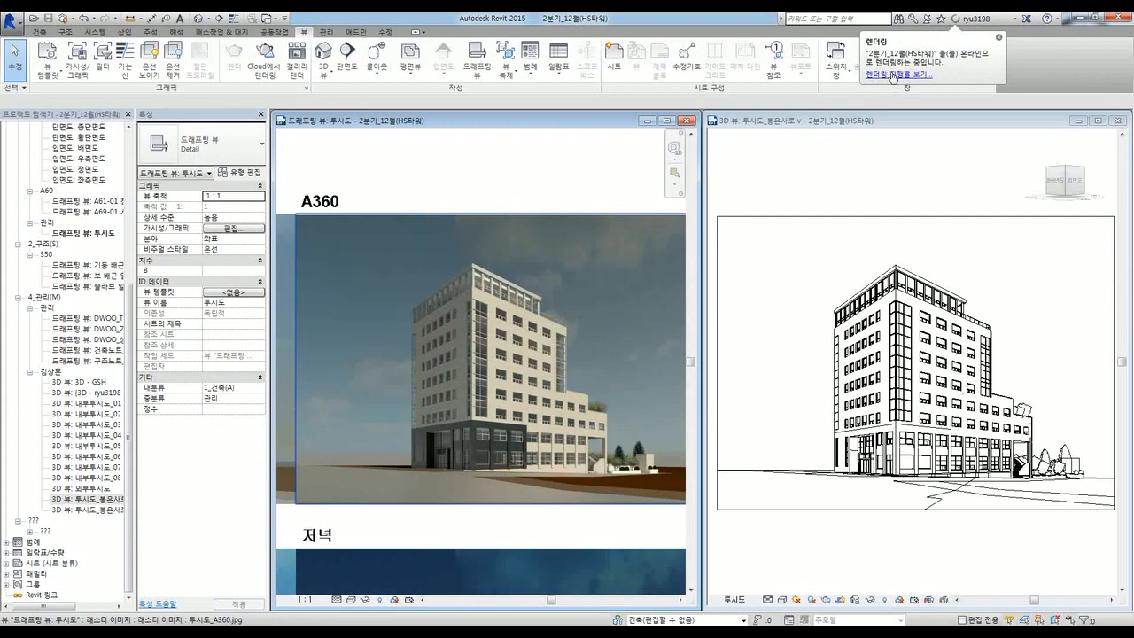
pyautogui.click(893, 77)
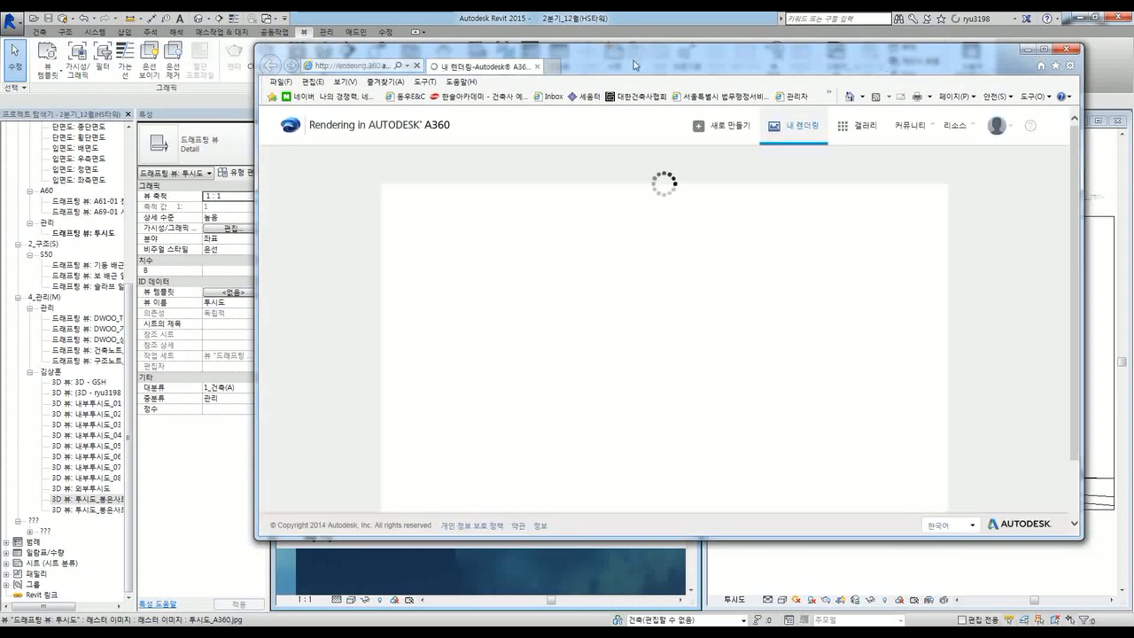
# Step: Check the queued 투시도_봉은사로 v render job in My Renderings, then minimize Internet Explorer
pyautogui.moveTo(634, 61); pyautogui.dragTo(650, 55)
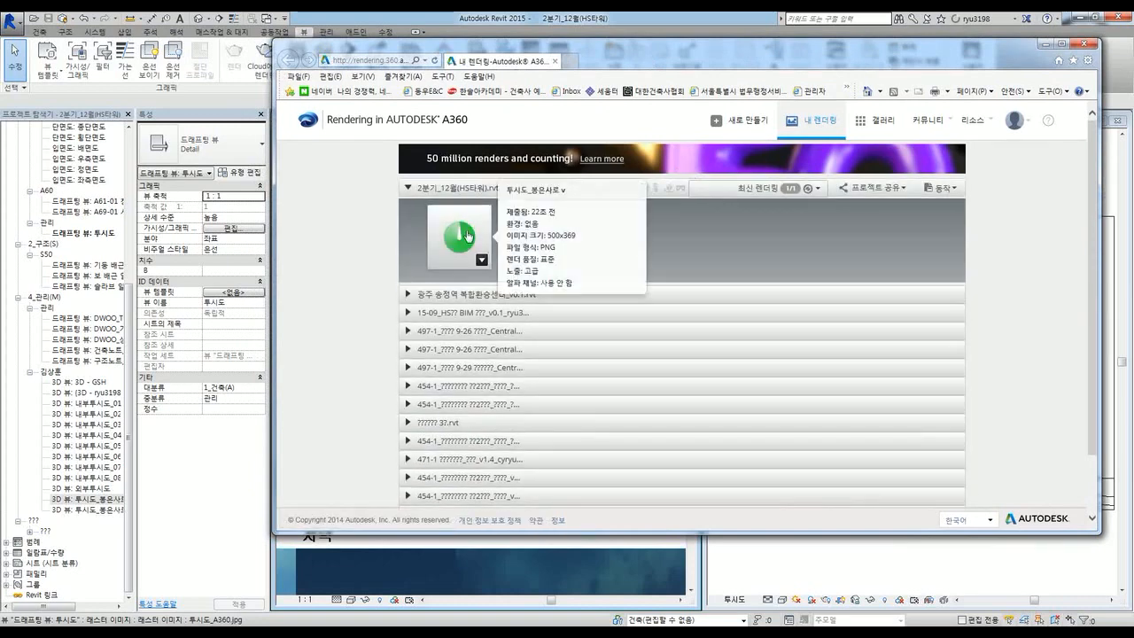
pyautogui.click(468, 229)
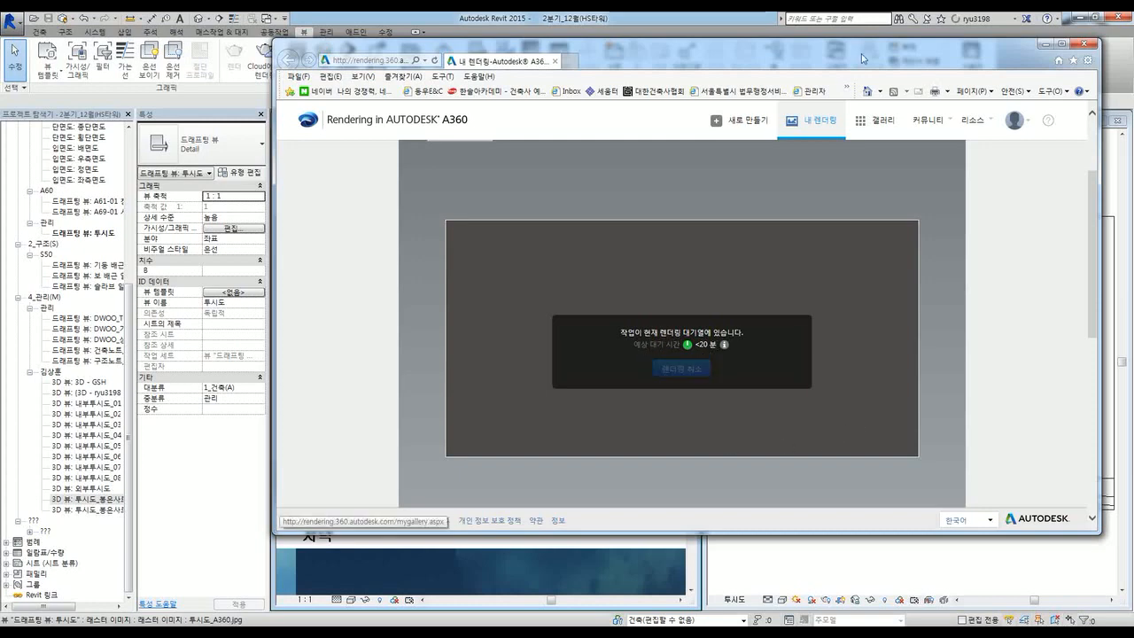
pyautogui.moveTo(910, 57); pyautogui.dragTo(899, 89)
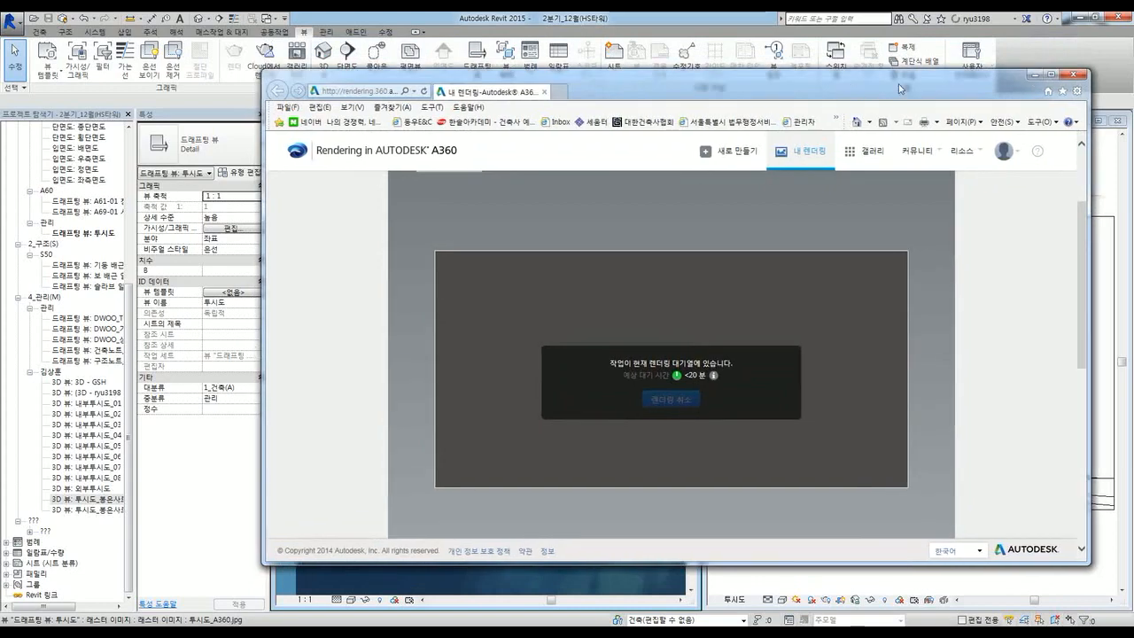
pyautogui.click(1033, 75)
# Step: Maximize the 투시도 drafting view and zoom and pan to centre the default, A360 and lighting renders
pyautogui.scroll(-5, 532, 187)
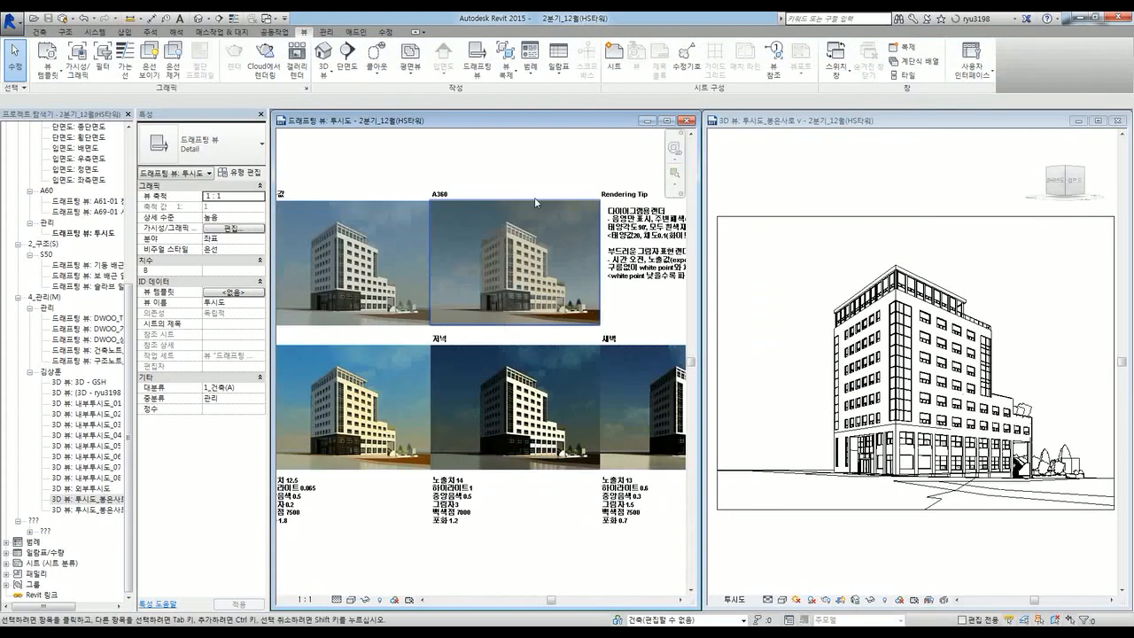
pyautogui.doubleClick(564, 120)
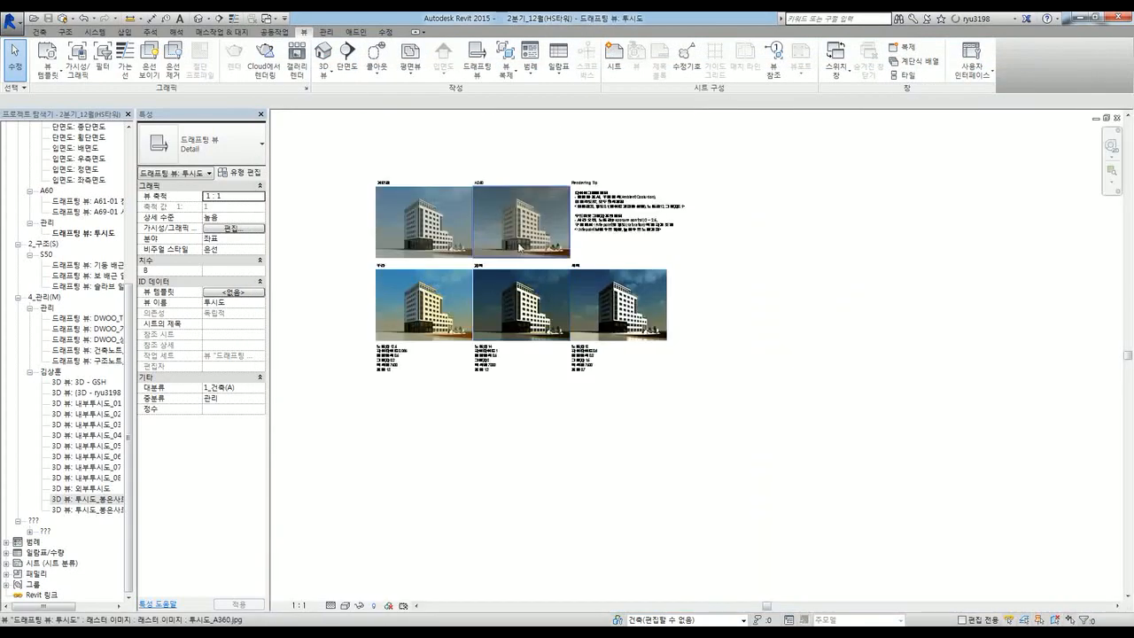
pyautogui.scroll(3, 511, 218)
pyautogui.moveTo(405, 299); pyautogui.dragTo(521, 318, button='middle')
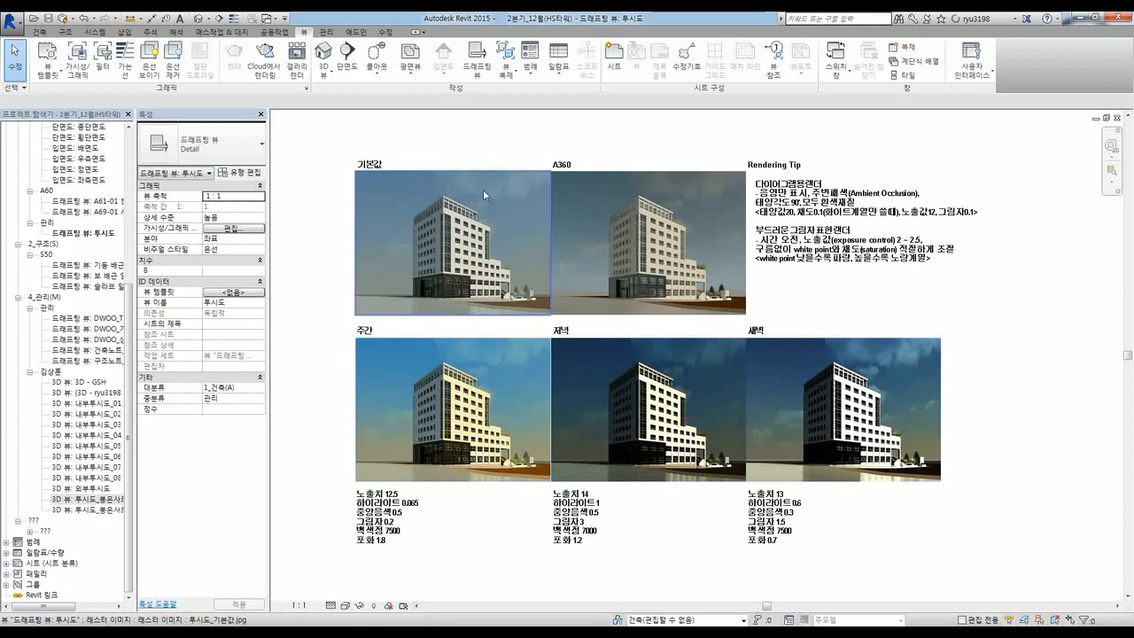
pyautogui.moveTo(595, 135); pyautogui.dragTo(605, 167, button='middle')
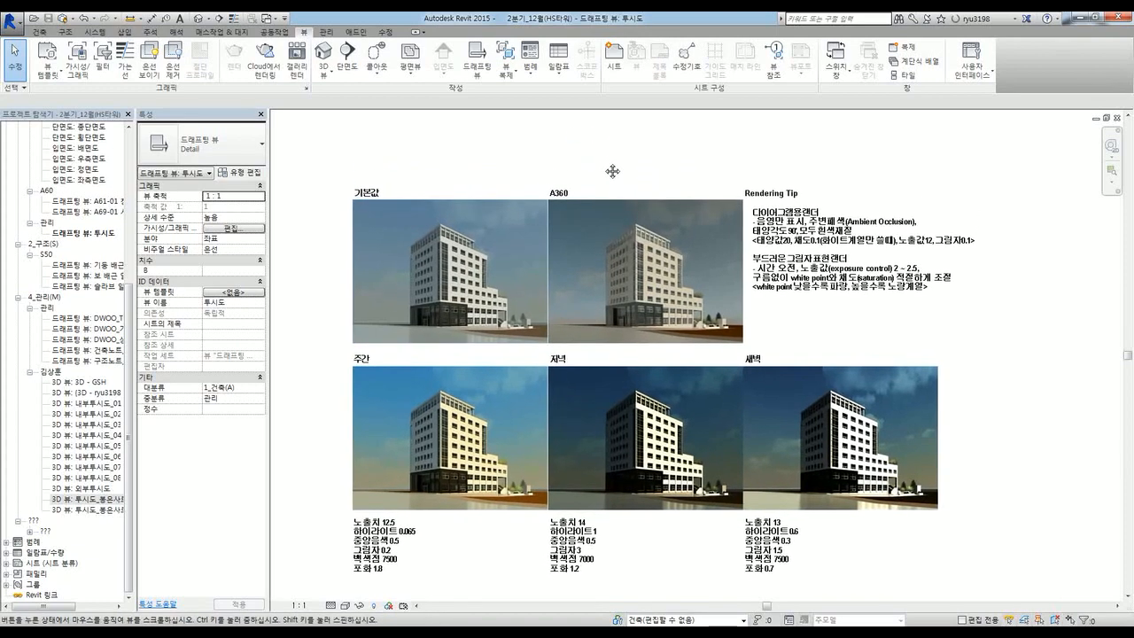